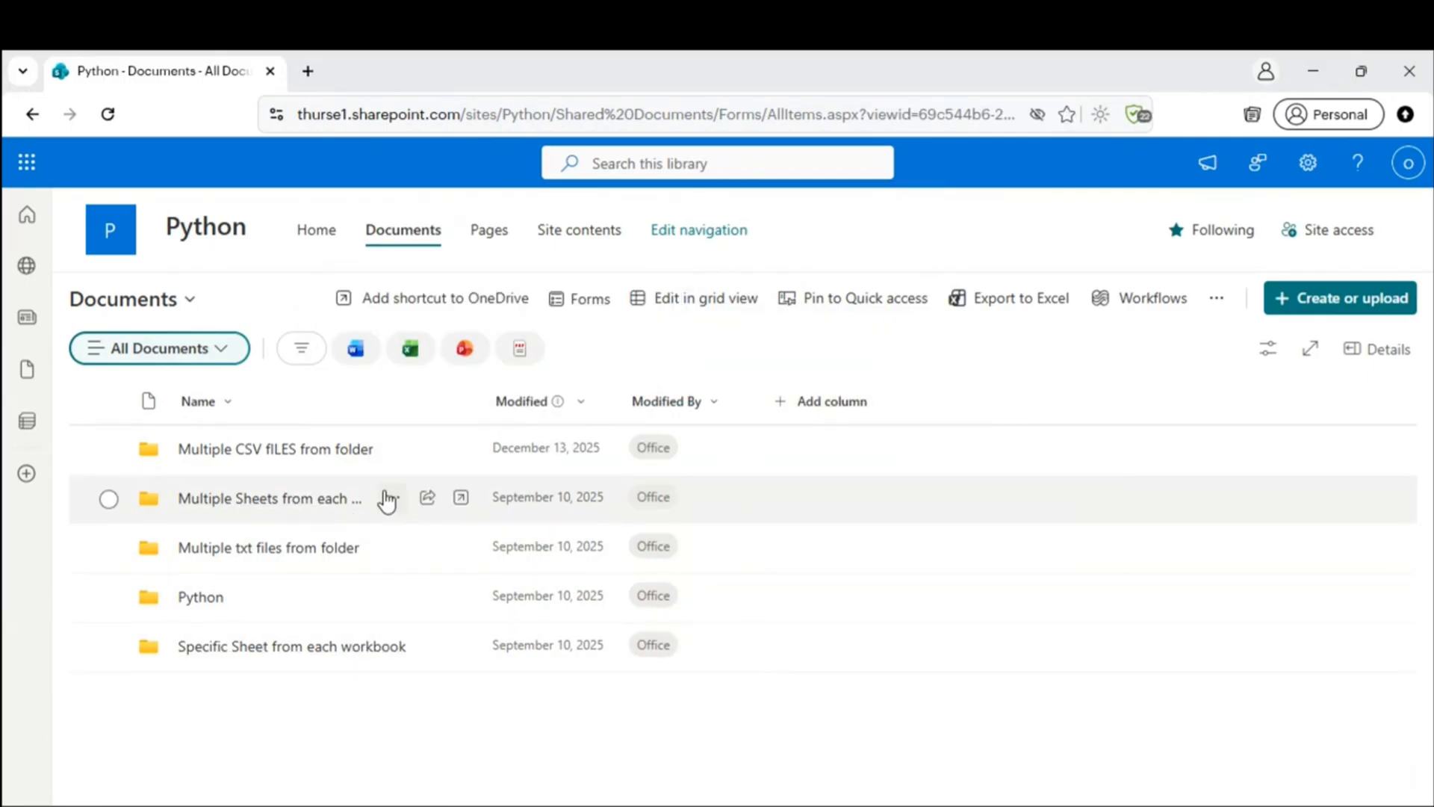
# Step: Open CSV1.csv from the 'Multiple CSV fILES from folder' library in desktop Excel, always allowing the site
pyautogui.click(315, 452)
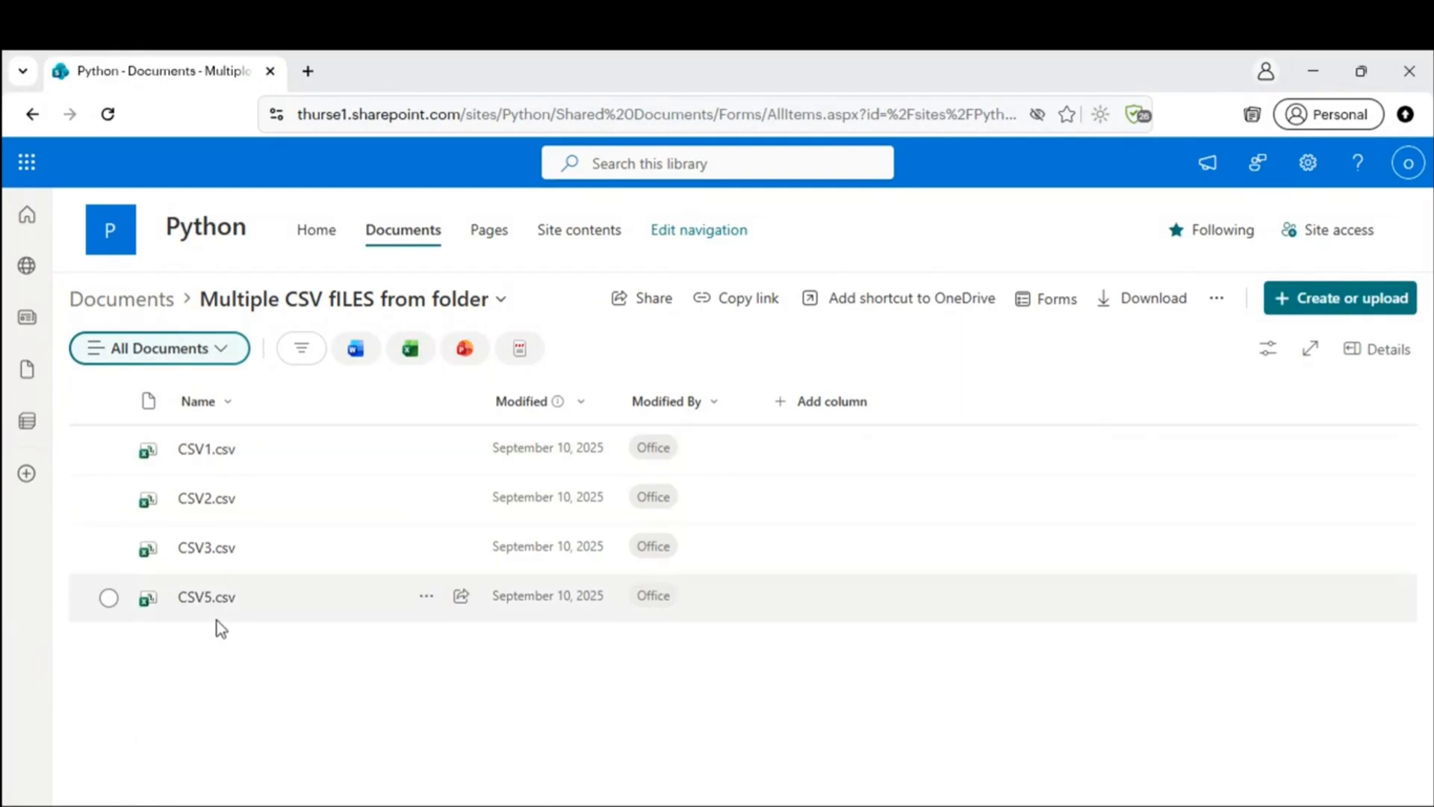
pyautogui.click(427, 451)
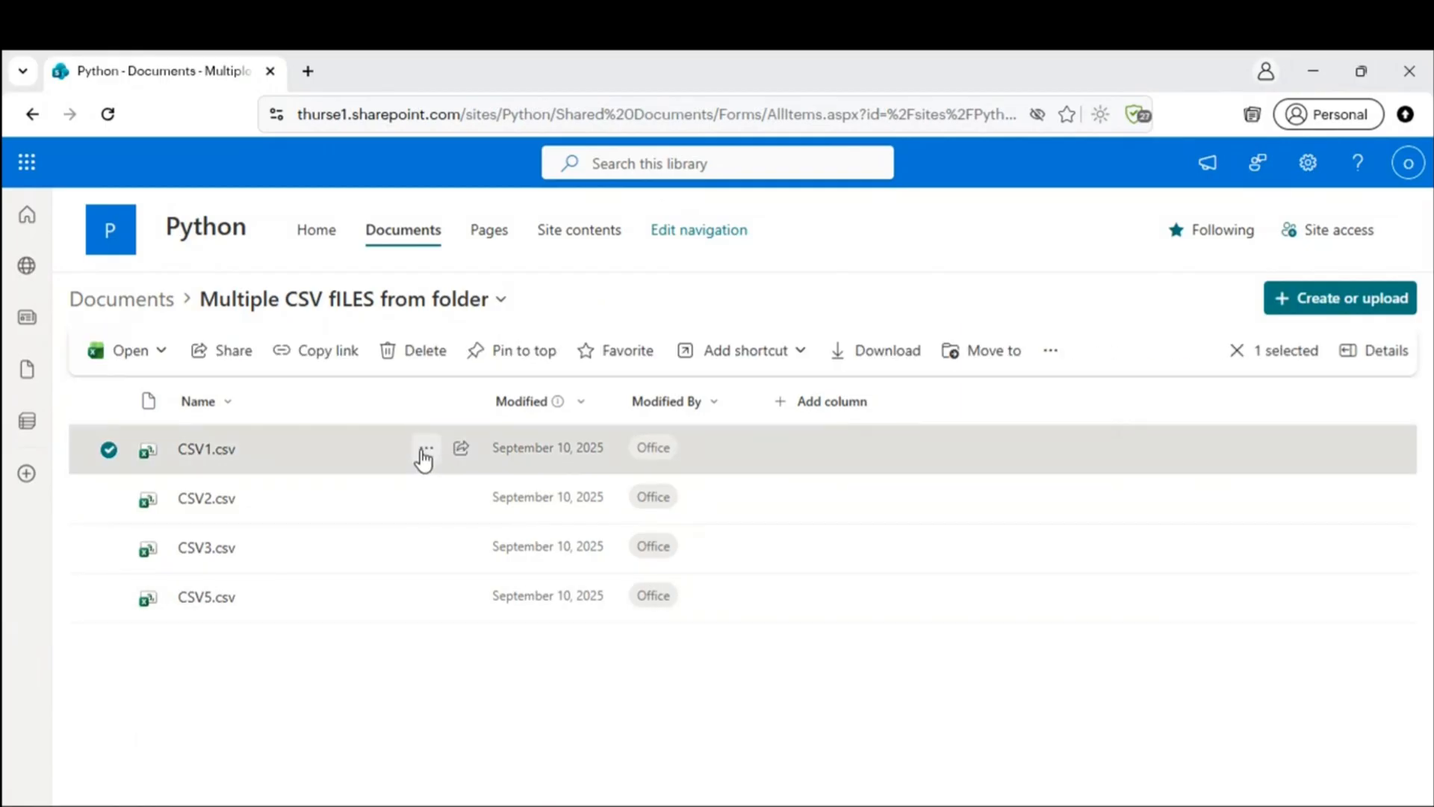
pyautogui.moveTo(609, 258)
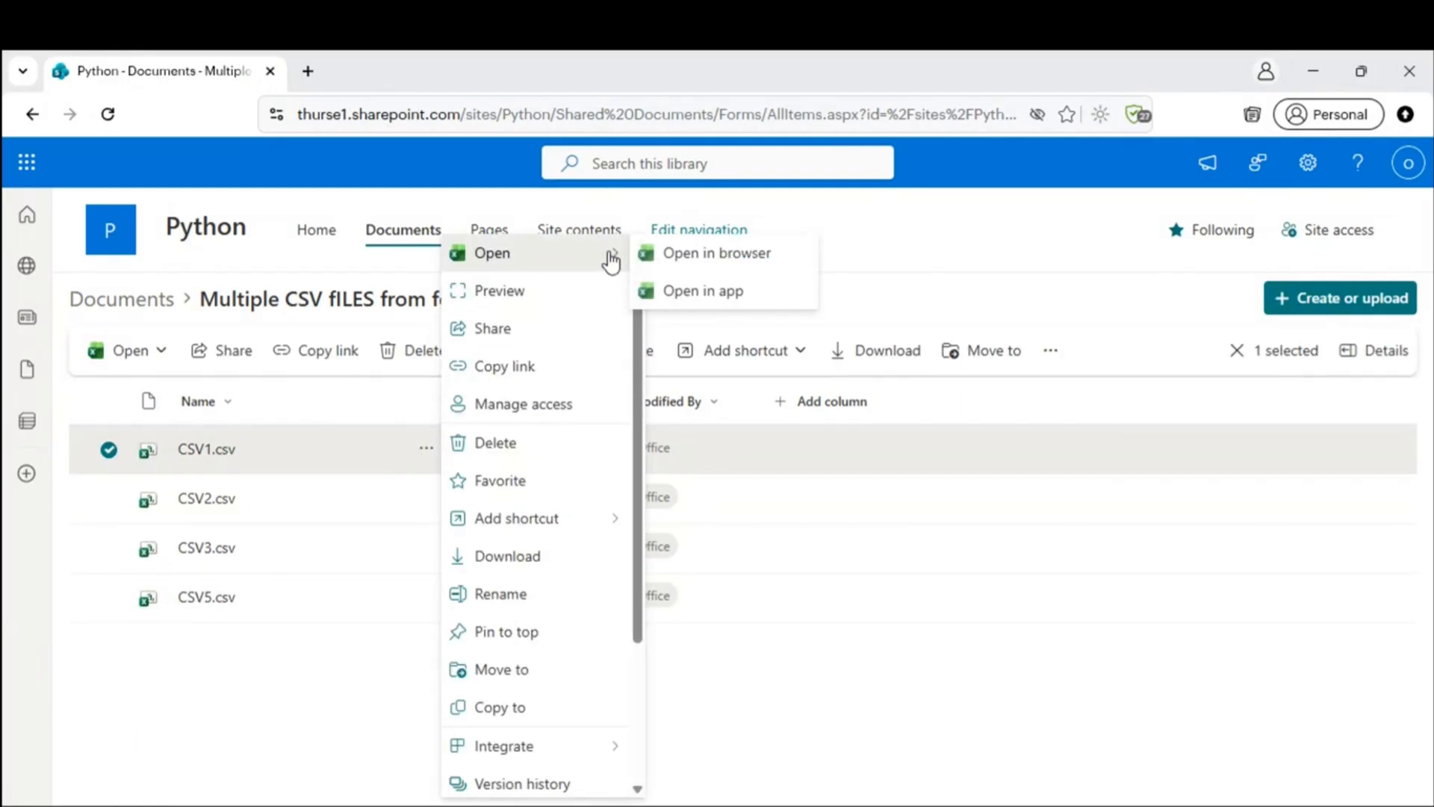
pyautogui.click(701, 286)
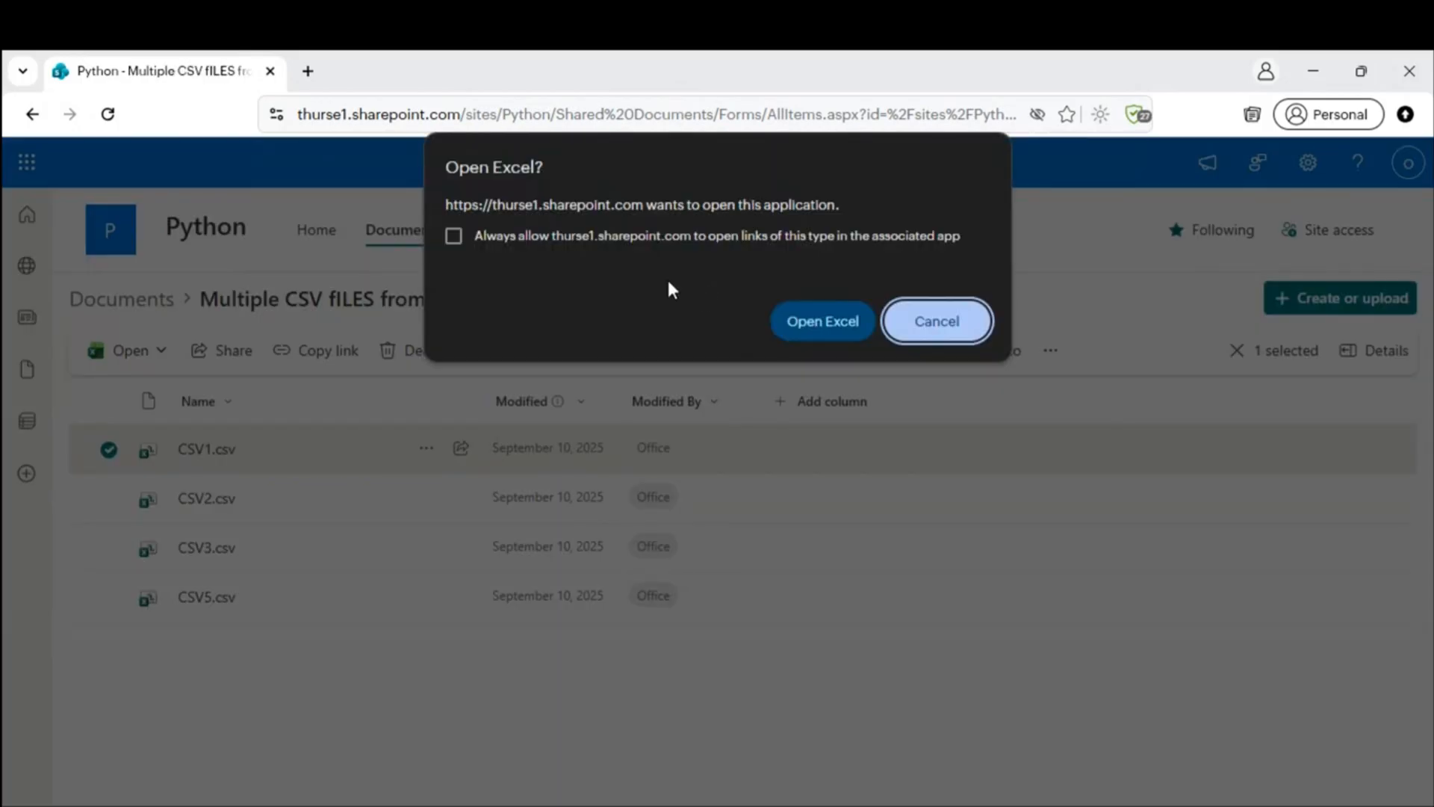
pyautogui.click(454, 236)
pyautogui.click(835, 328)
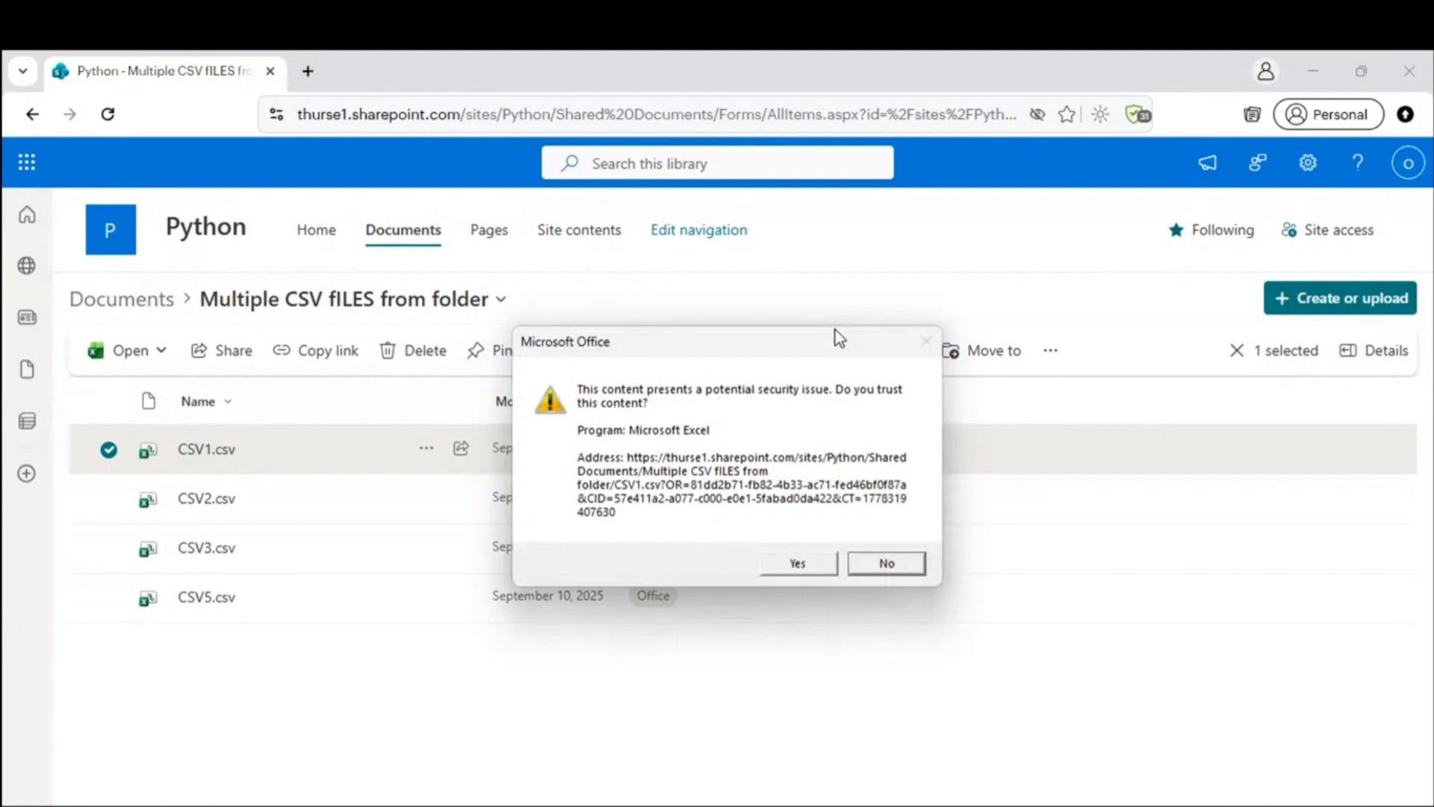
pyautogui.click(807, 567)
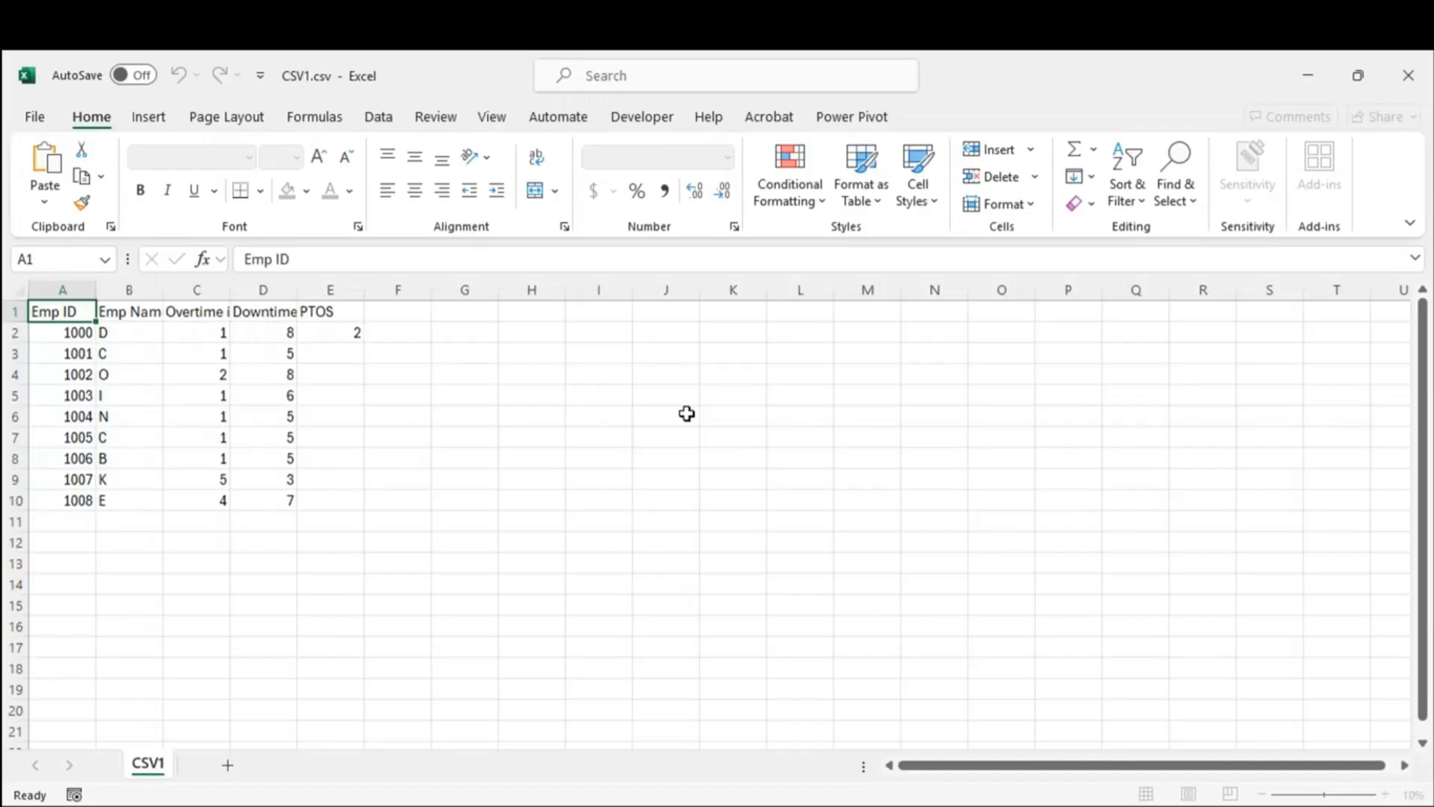
# Step: Move the employee table from A1:E10 so it starts at cell B11
pyautogui.moveTo(68, 310); pyautogui.dragTo(330, 499)
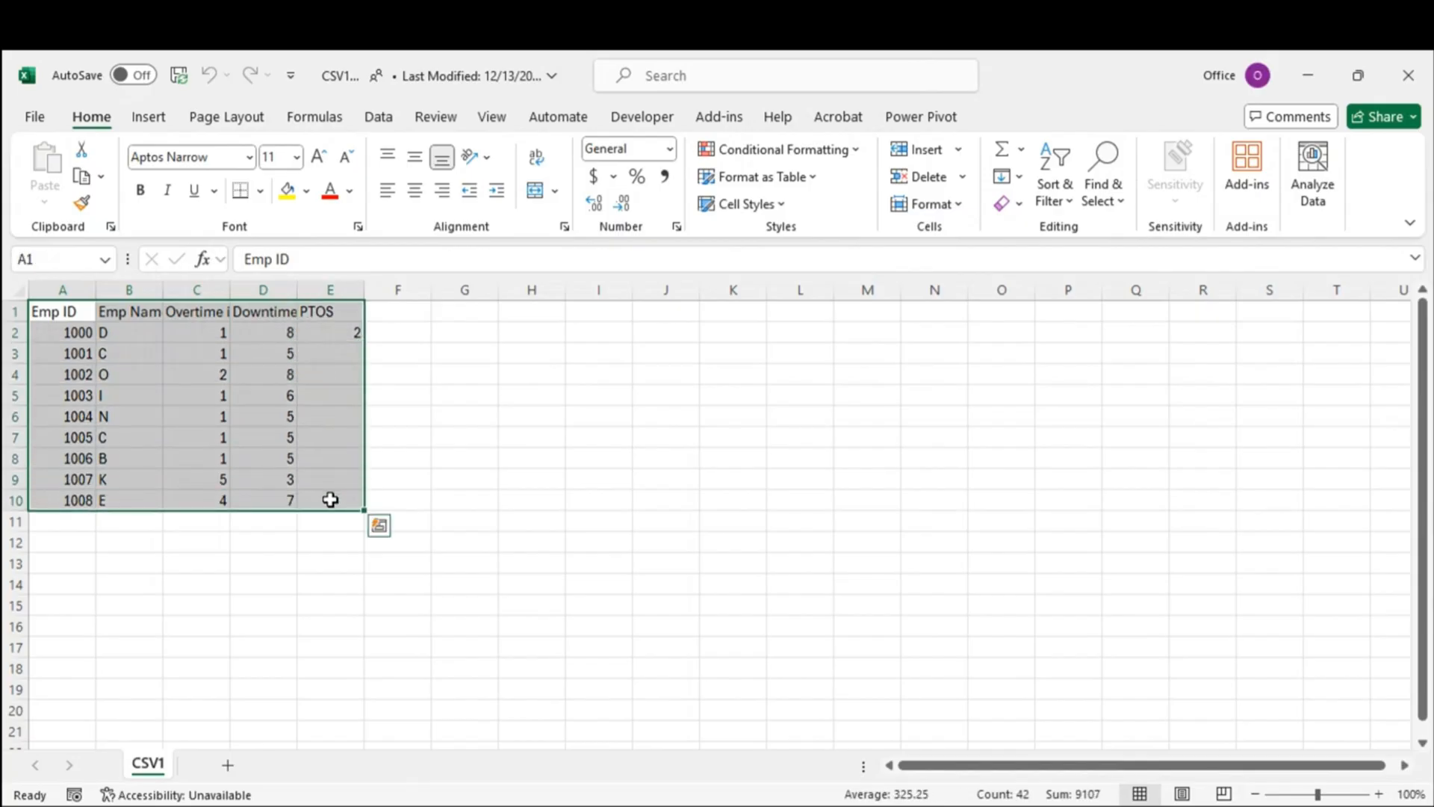
pyautogui.hotkey('ctrl', 'c')
pyautogui.click(112, 528)
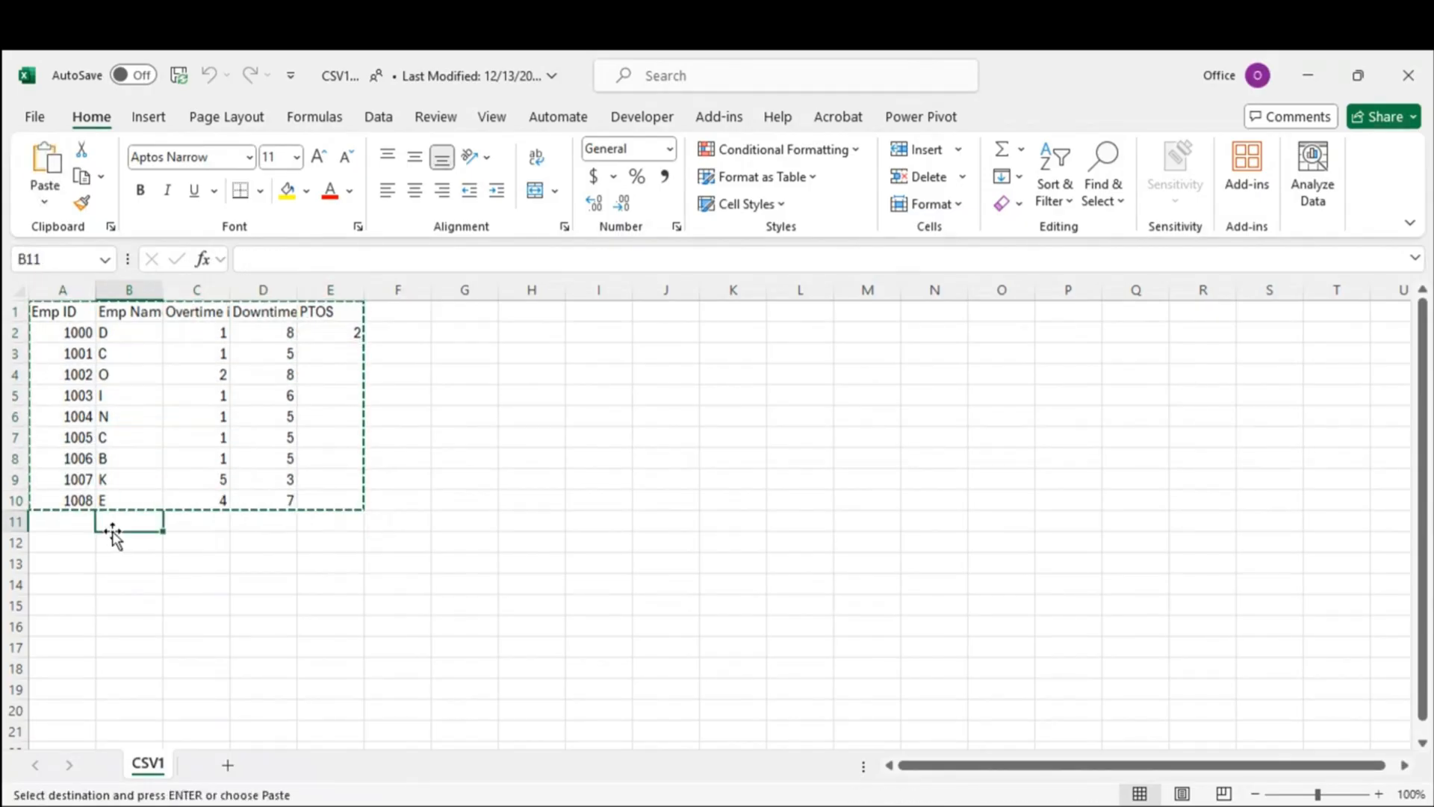
pyautogui.hotkey('ctrl', 'v')
pyautogui.moveTo(122, 442); pyautogui.dragTo(150, 482)
pyautogui.click(111, 334)
pyautogui.moveTo(127, 332); pyautogui.dragTo(126, 481)
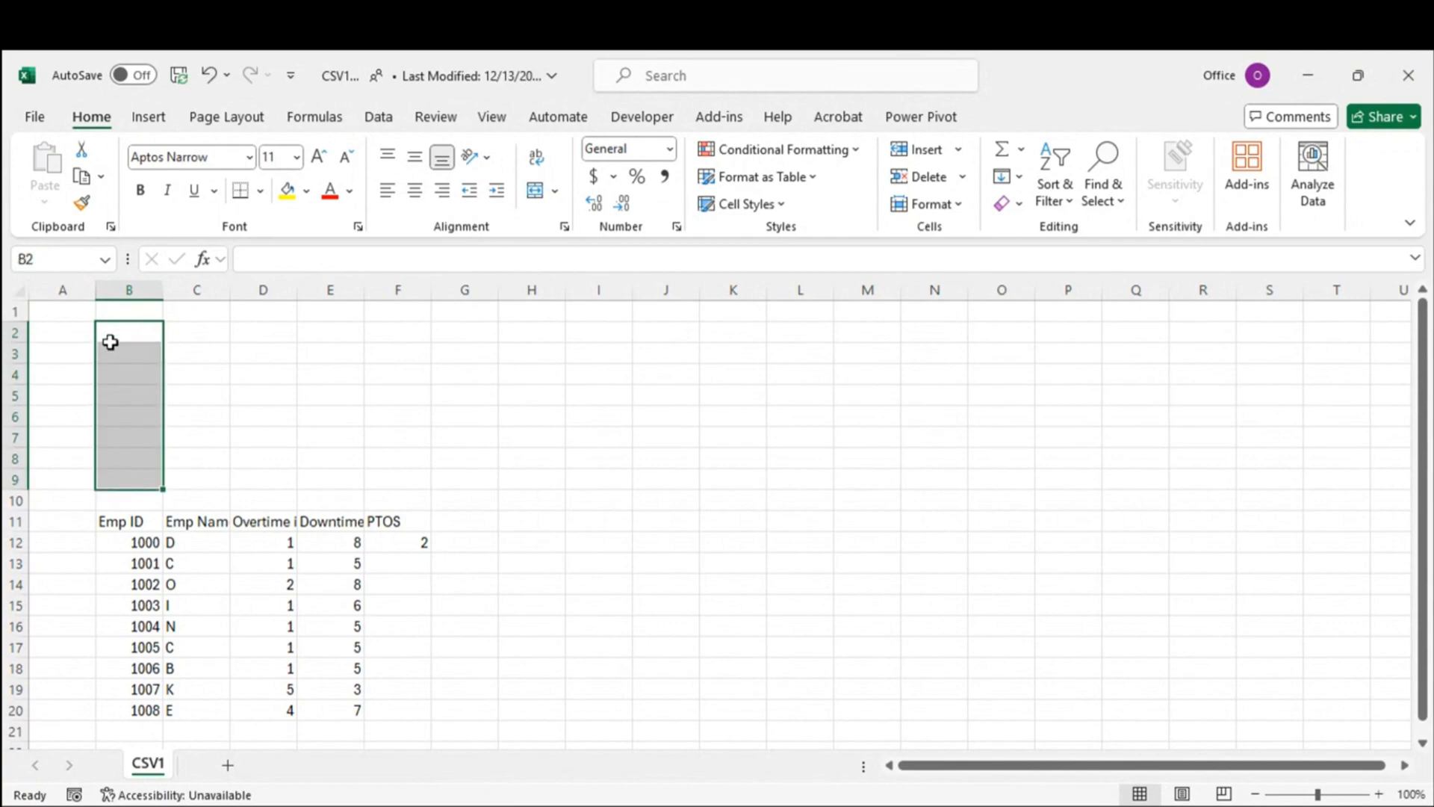
pyautogui.moveTo(198, 332); pyautogui.dragTo(1028, 505)
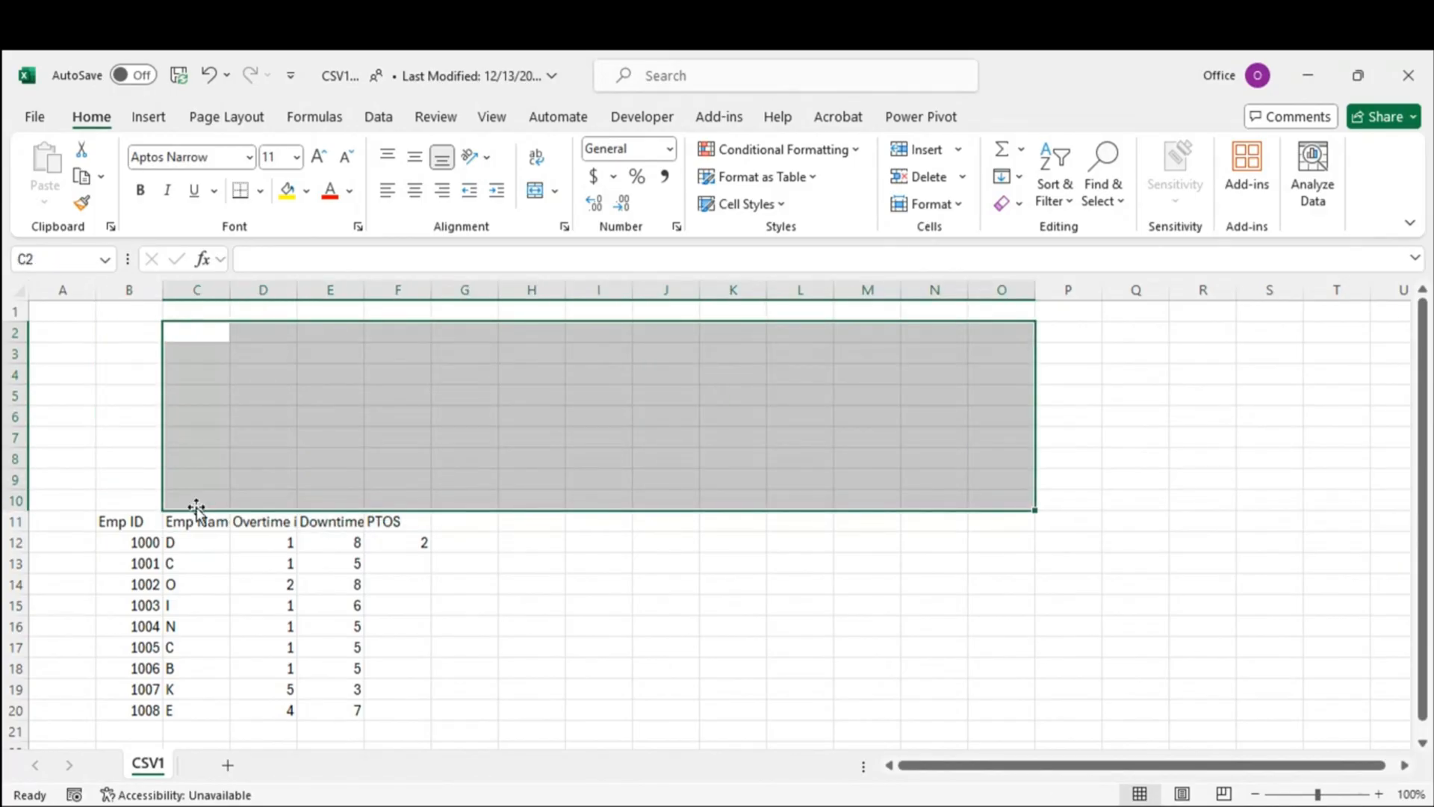
# Step: Fill B5:B10 above the table with filler entries: start, Ecm, start, start, d, f
pyautogui.click(128, 404)
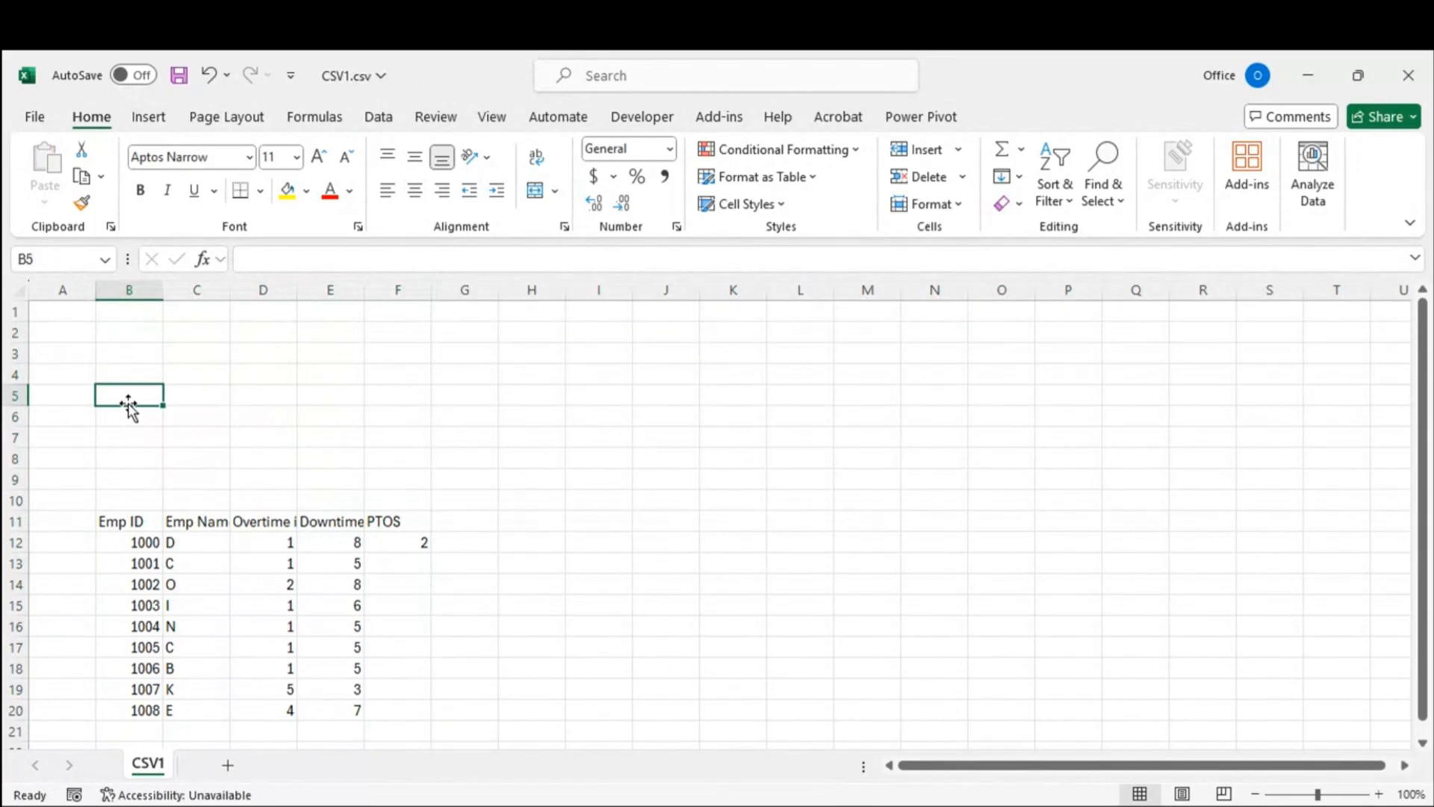
pyautogui.write('start')
pyautogui.press('Tab')
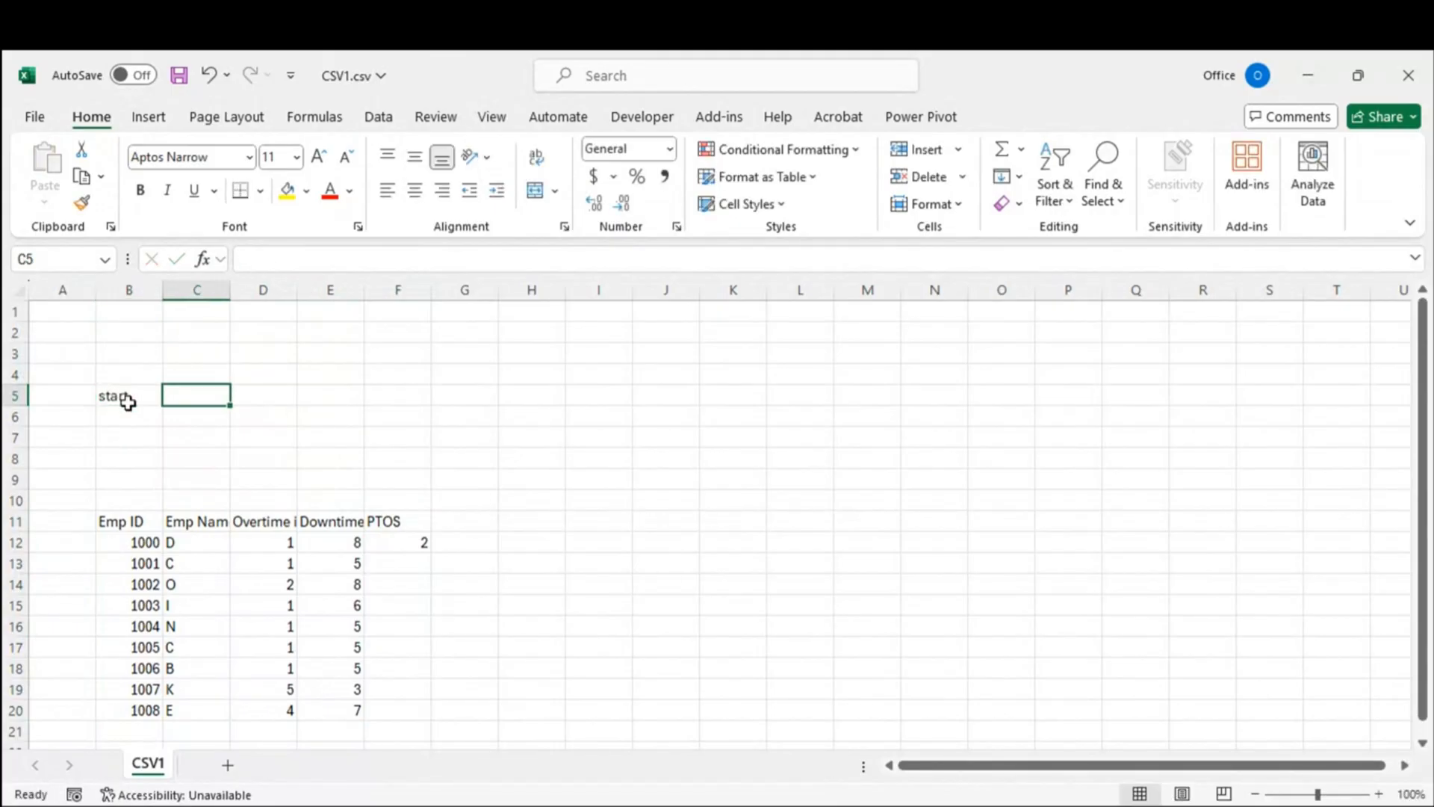
pyautogui.click(128, 417)
pyautogui.write('Ec')
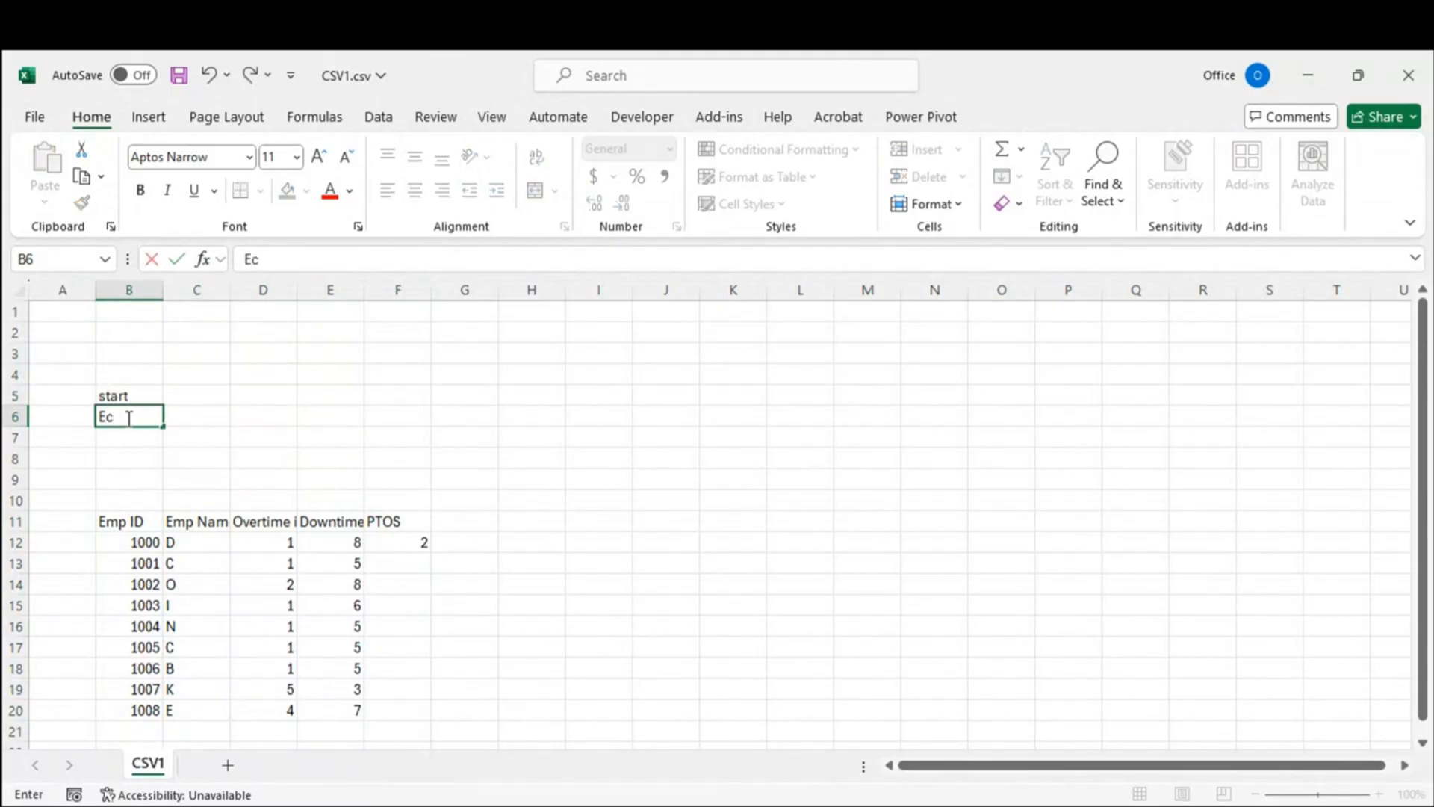
pyautogui.write('m')
pyautogui.press('Return')
pyautogui.write('start')
pyautogui.press('Return')
pyautogui.write('start')
pyautogui.press('Return')
pyautogui.write('d')
pyautogui.press('Return')
pyautogui.write('f')
pyautogui.press('Return')
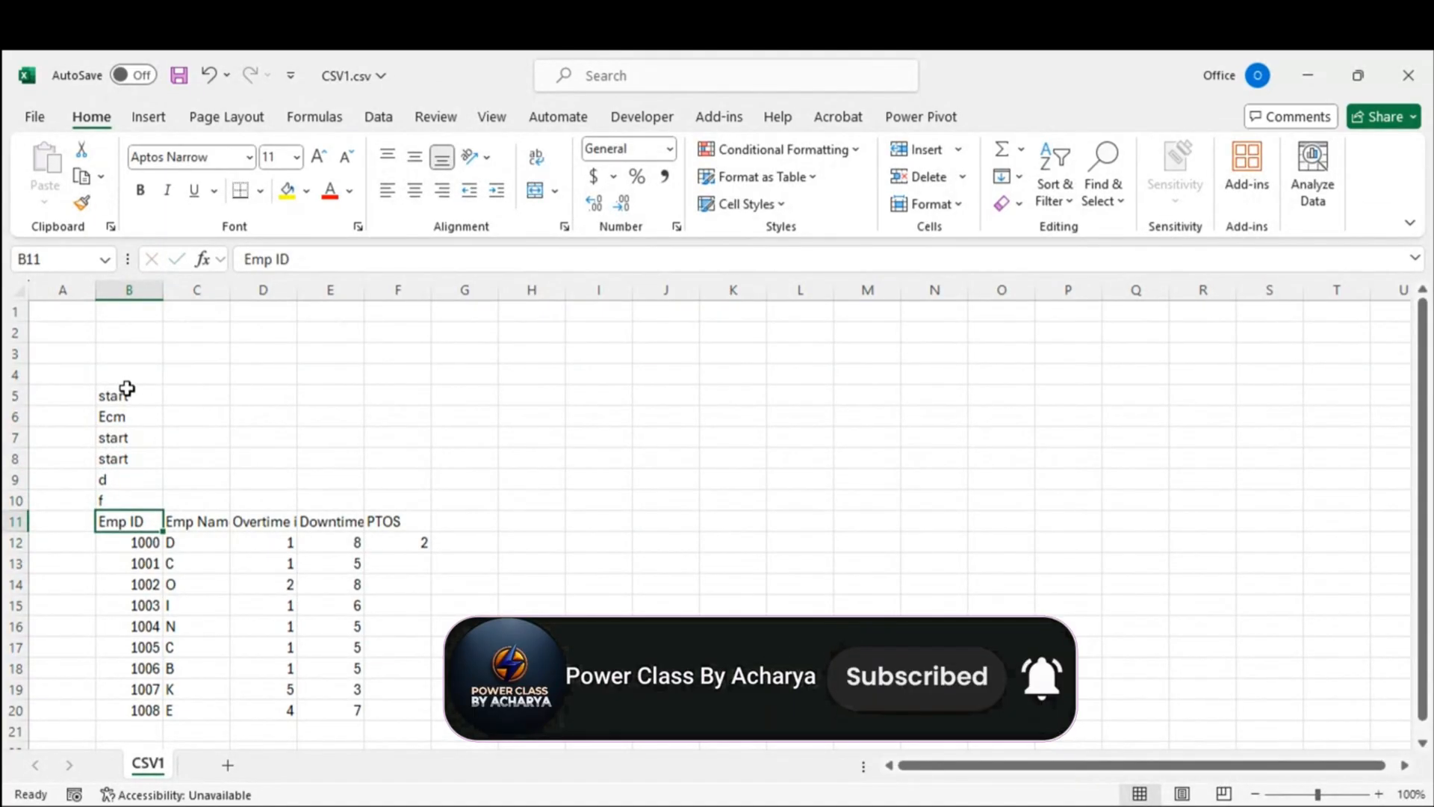
# Step: Save CSV1.csv, copy the range B5:F20, and close the workbook
pyautogui.hotkey('ctrl', 's')
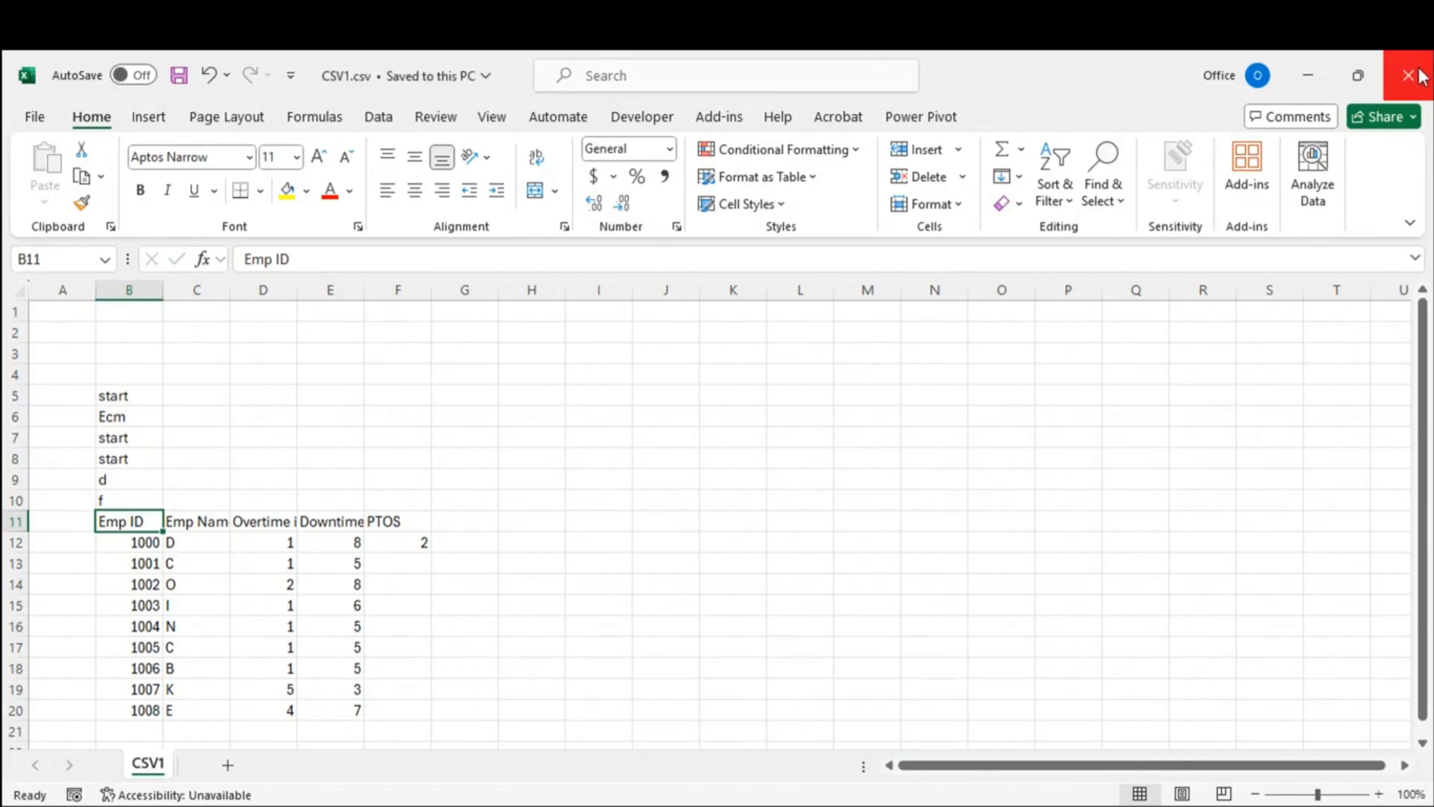
pyautogui.moveTo(110, 387); pyautogui.dragTo(392, 711)
pyautogui.hotkey('ctrl', 'c')
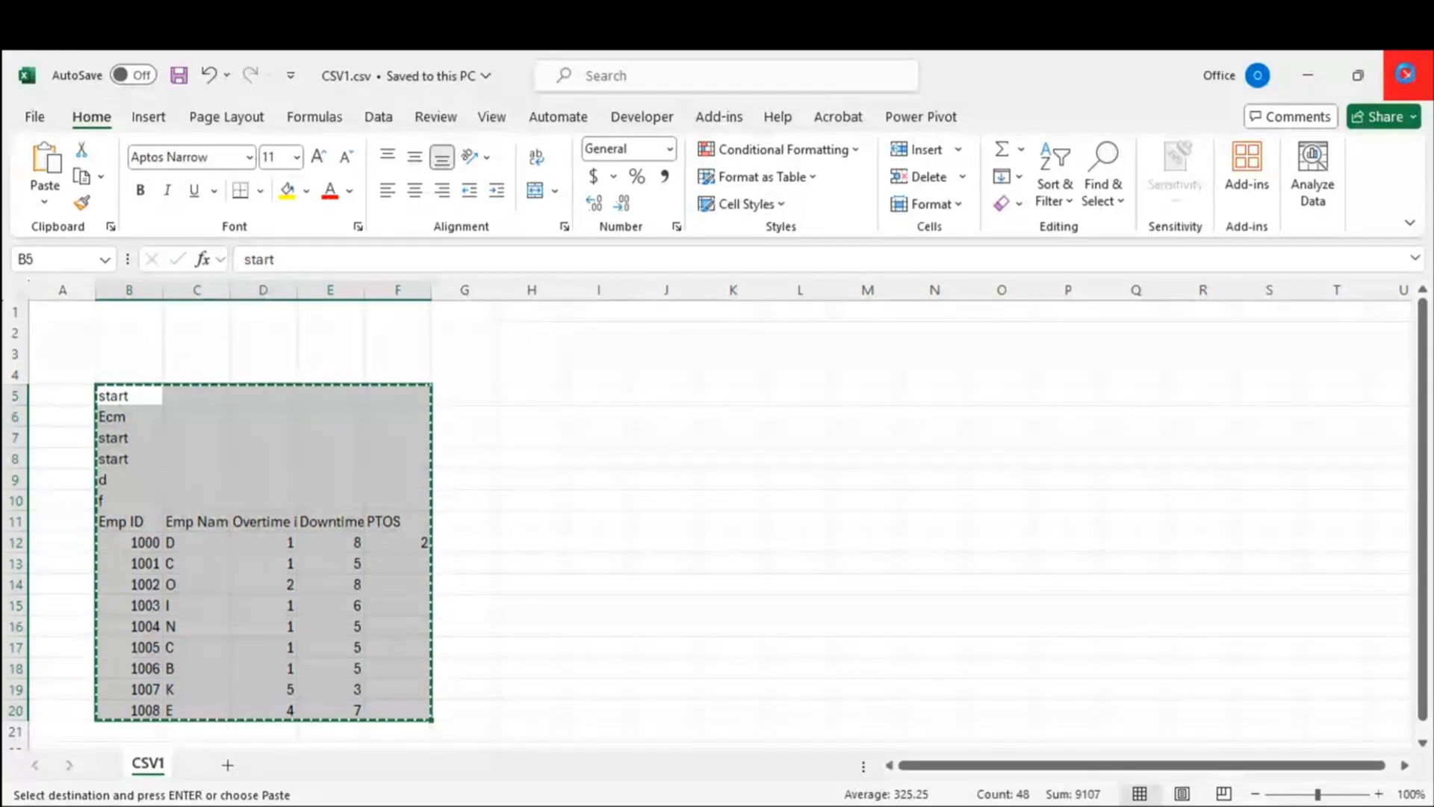
pyautogui.click(1408, 75)
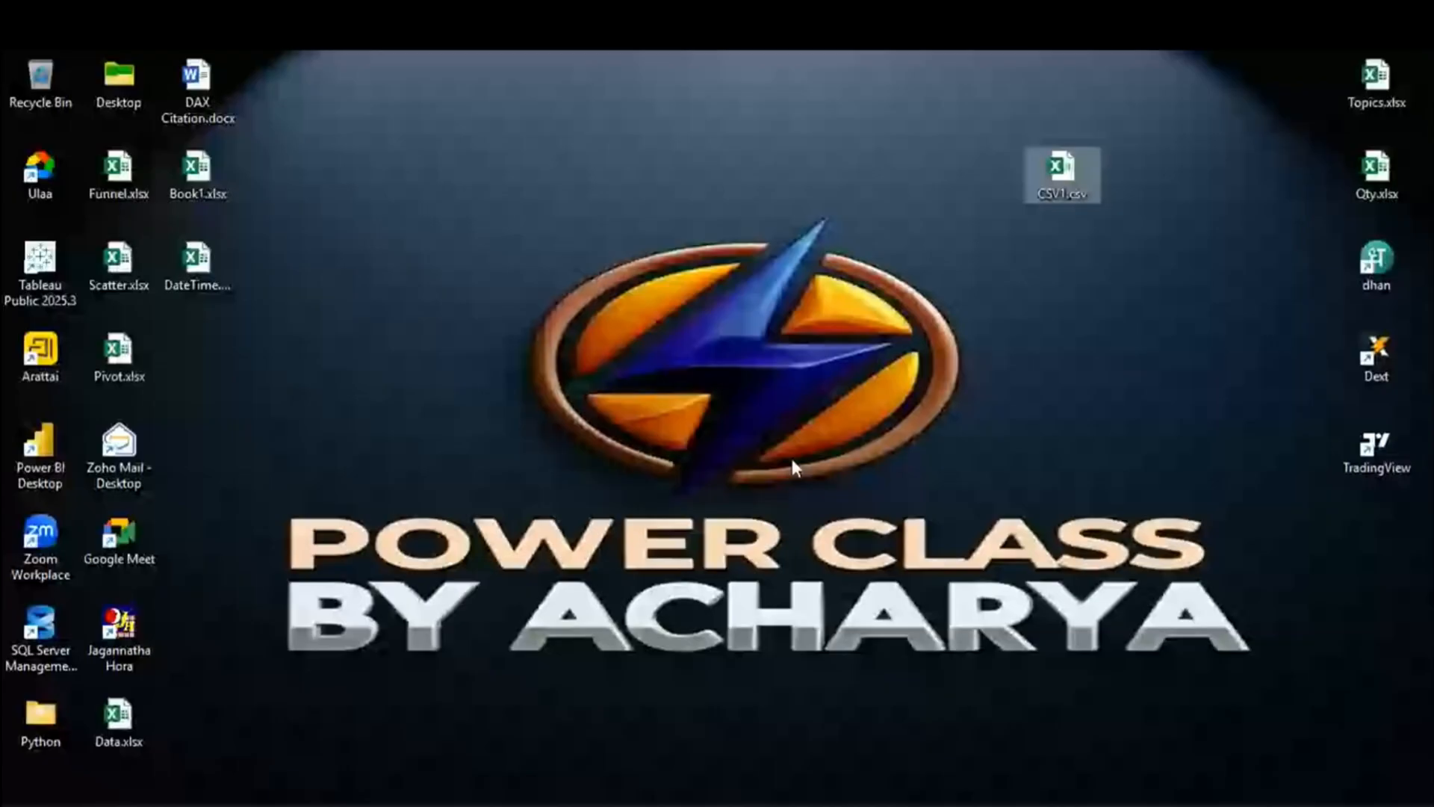
# Step: Duplicate CSV1.csv twice on the desktop as CSV1 - Copy.csv and CSV1 - Copy (2).csv
pyautogui.rightClick(1067, 163)
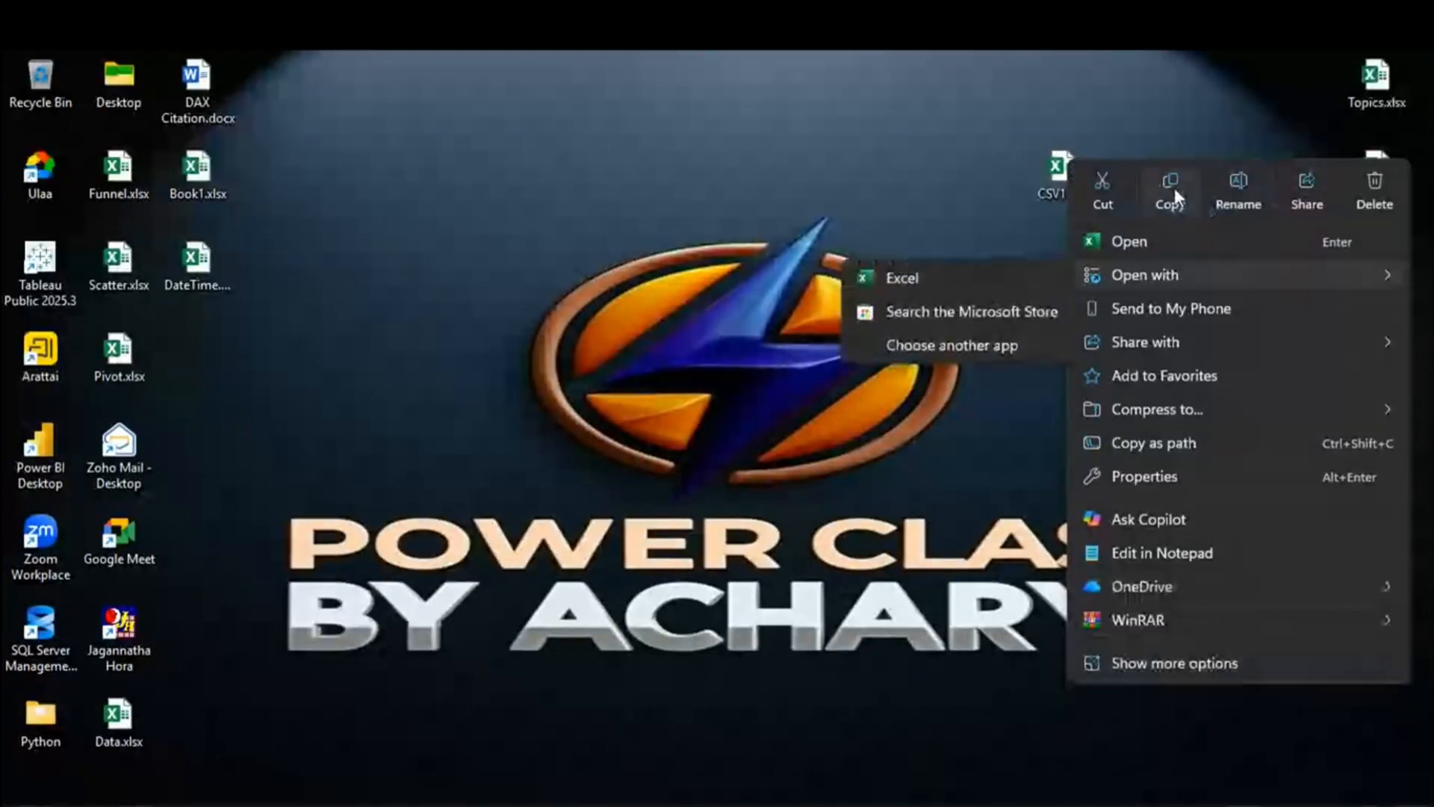
pyautogui.click(1174, 187)
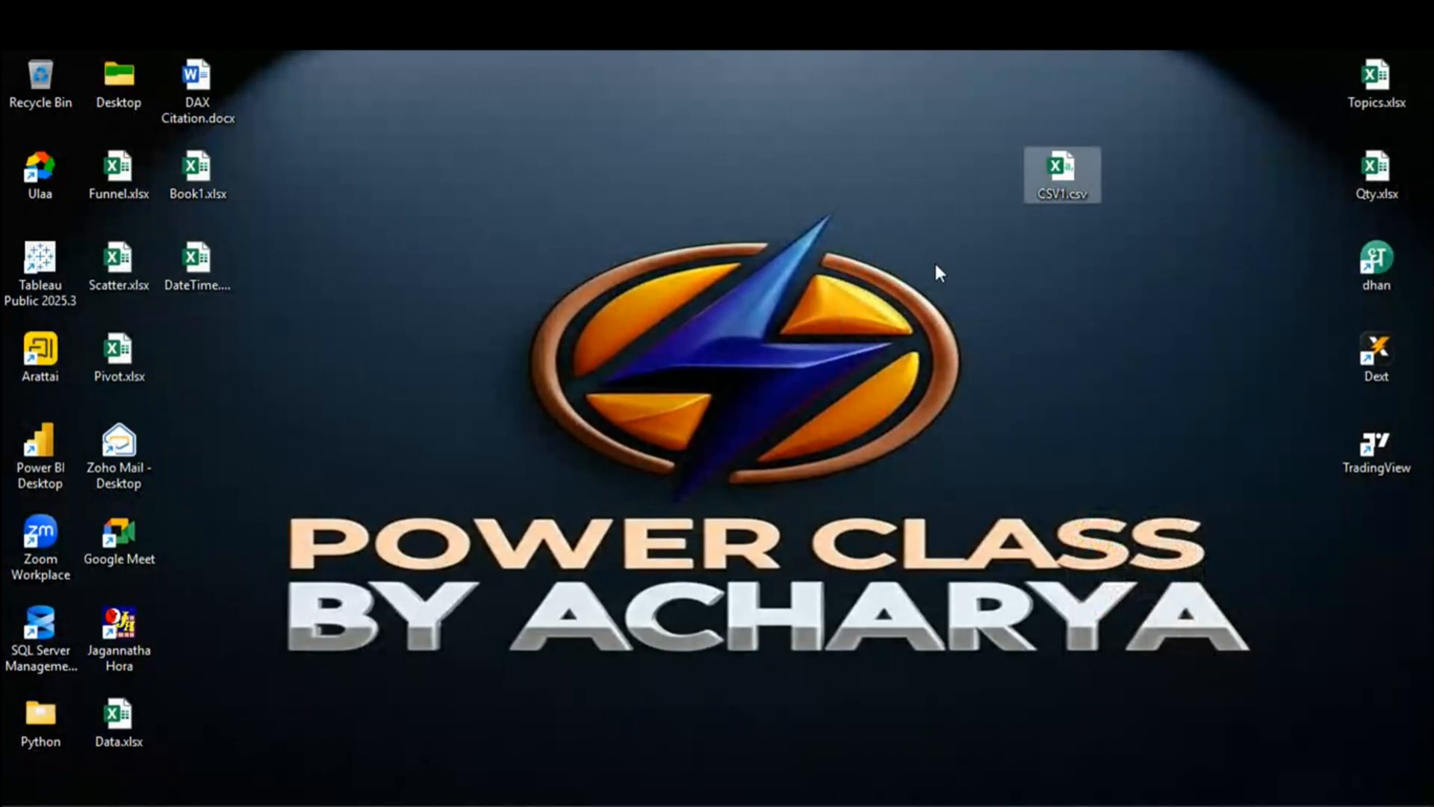
pyautogui.click(991, 240)
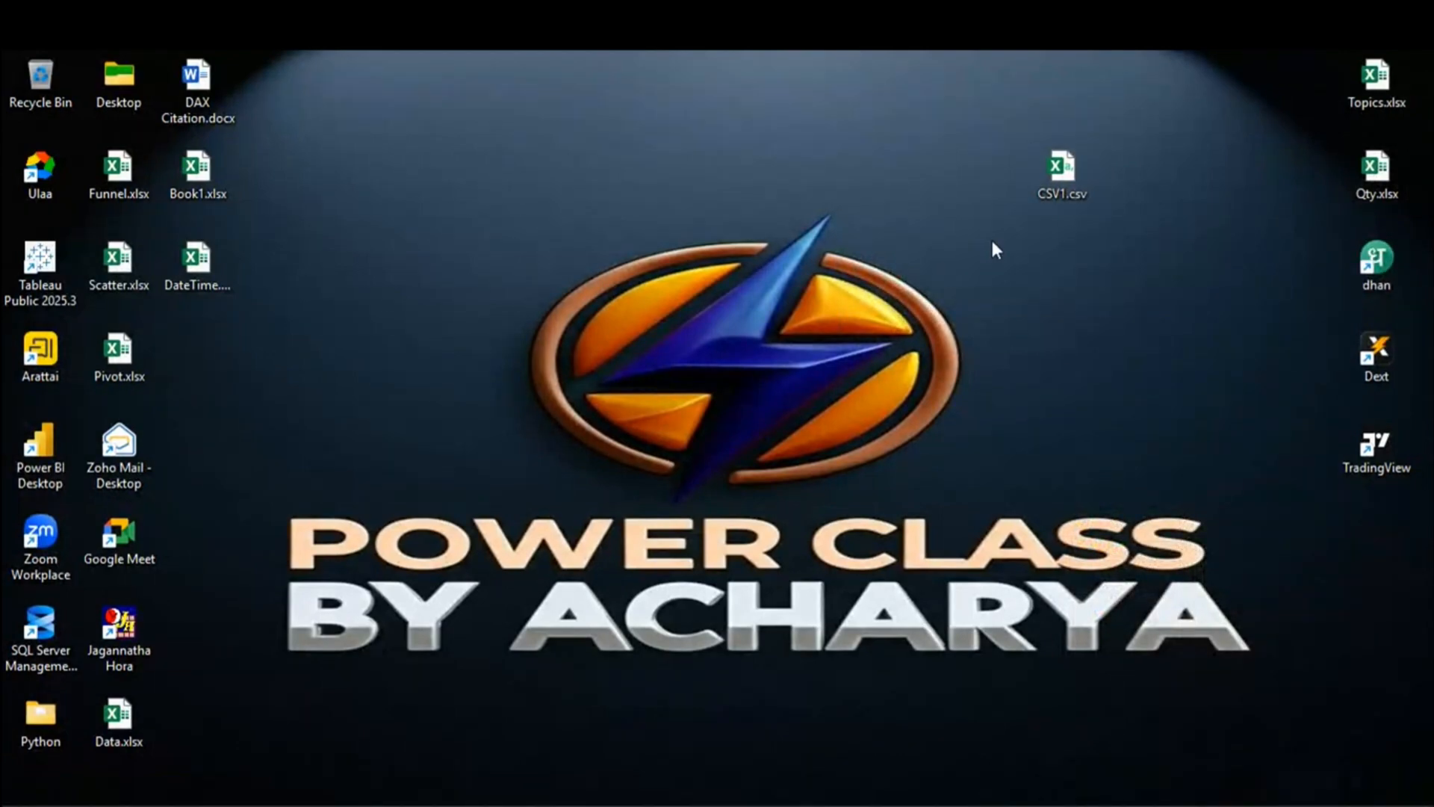
pyautogui.rightClick(1060, 167)
pyautogui.click(1144, 203)
pyautogui.click(956, 262)
pyautogui.hotkey('ctrl', 'v')
pyautogui.moveTo(224, 357); pyautogui.dragTo(1106, 299)
pyautogui.click(993, 307)
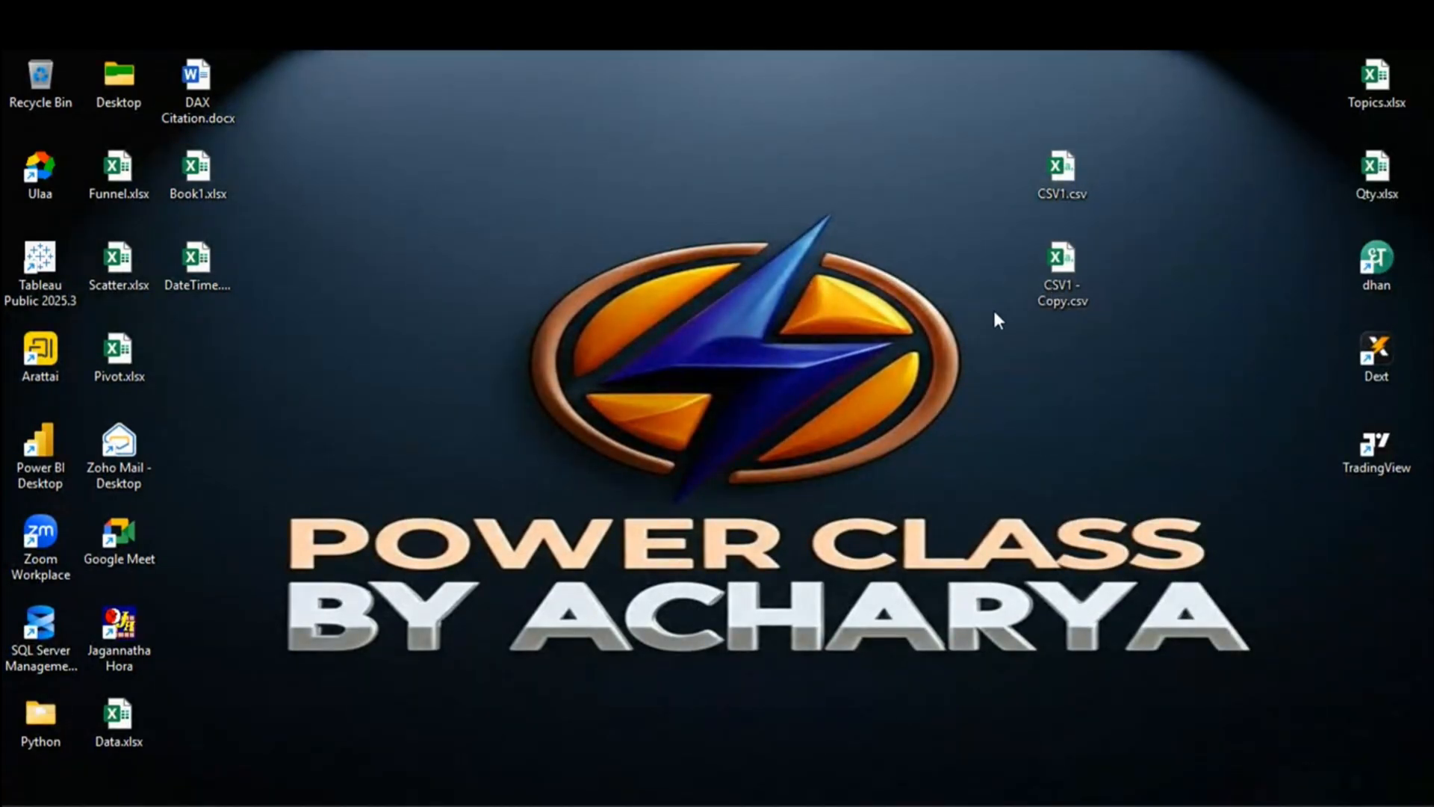
pyautogui.hotkey('ctrl', 'v')
pyautogui.moveTo(198, 359); pyautogui.dragTo(1083, 362)
# Step: Create a New folder on the desktop and move all three CSV files into it
pyautogui.rightClick(587, 104)
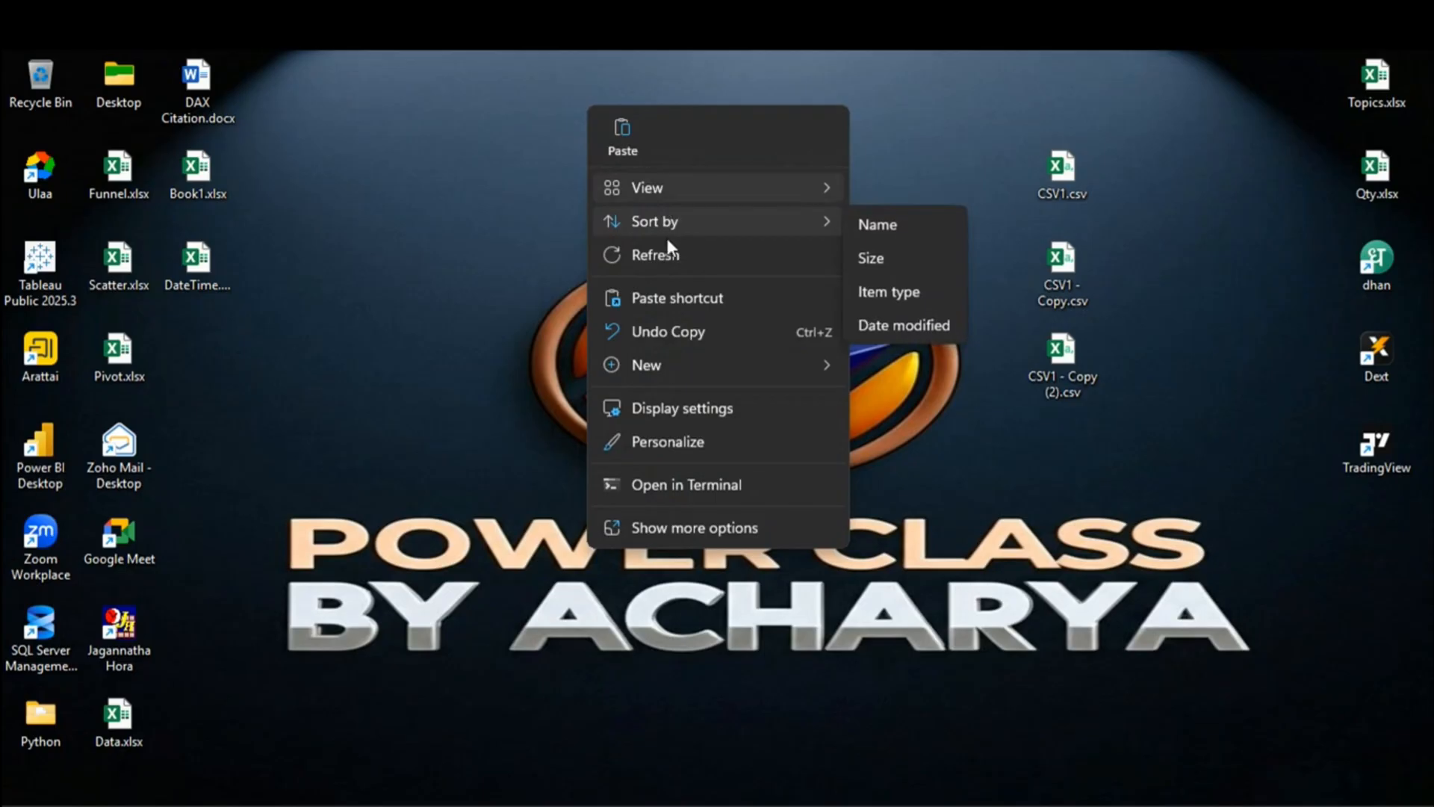
pyautogui.moveTo(679, 366)
pyautogui.click(906, 186)
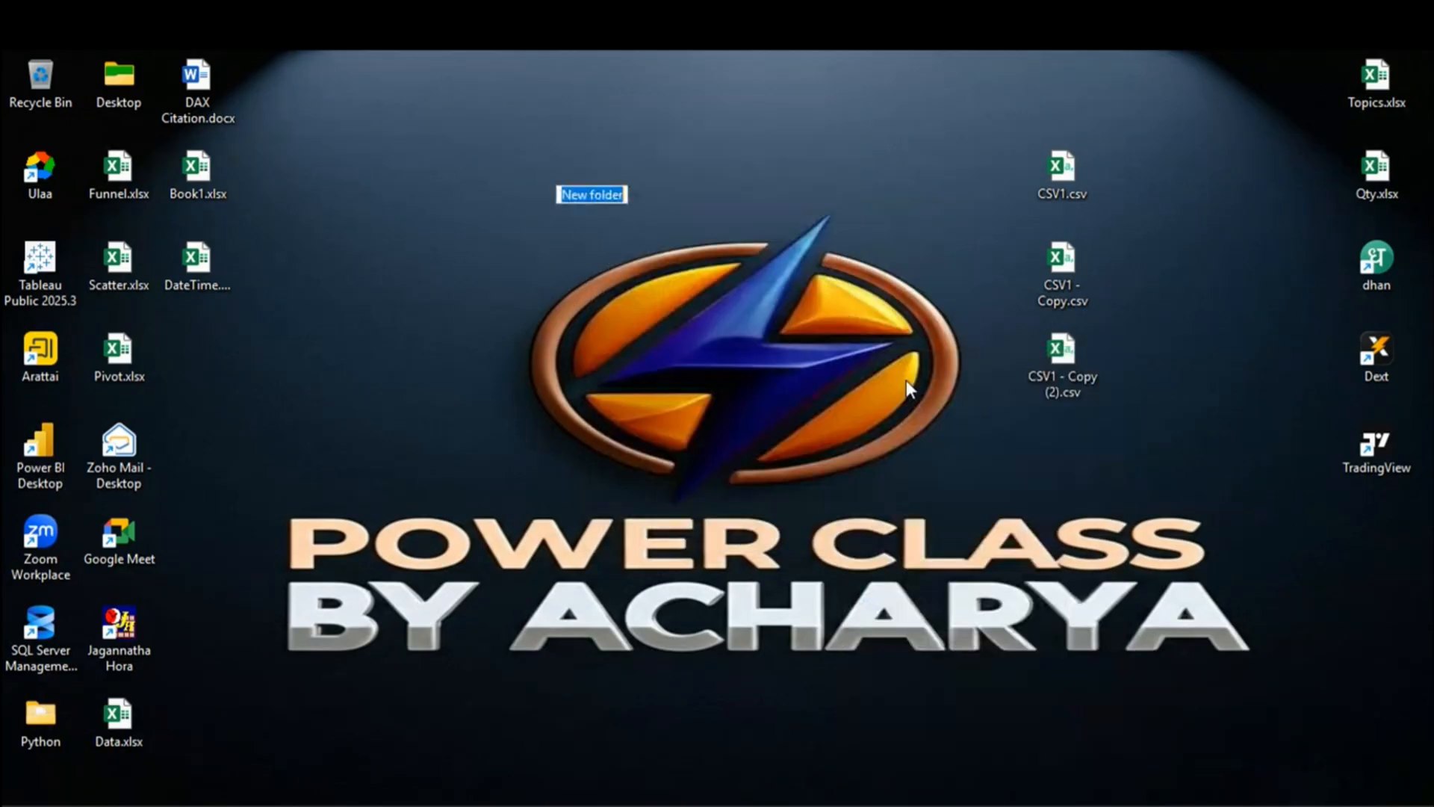
pyautogui.moveTo(1068, 179); pyautogui.dragTo(594, 166)
pyautogui.moveTo(1073, 270); pyautogui.dragTo(592, 174)
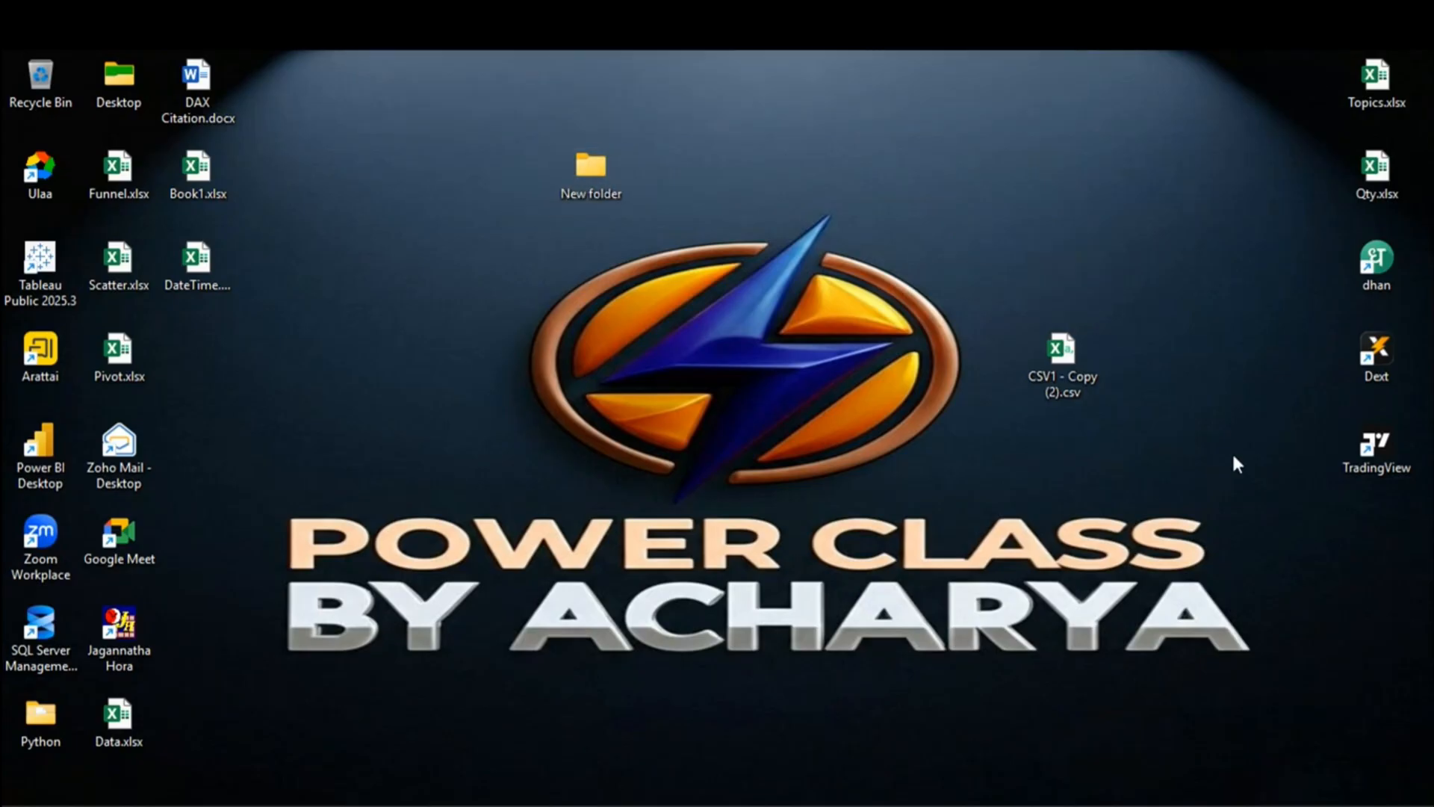
pyautogui.moveTo(1073, 360); pyautogui.dragTo(607, 160)
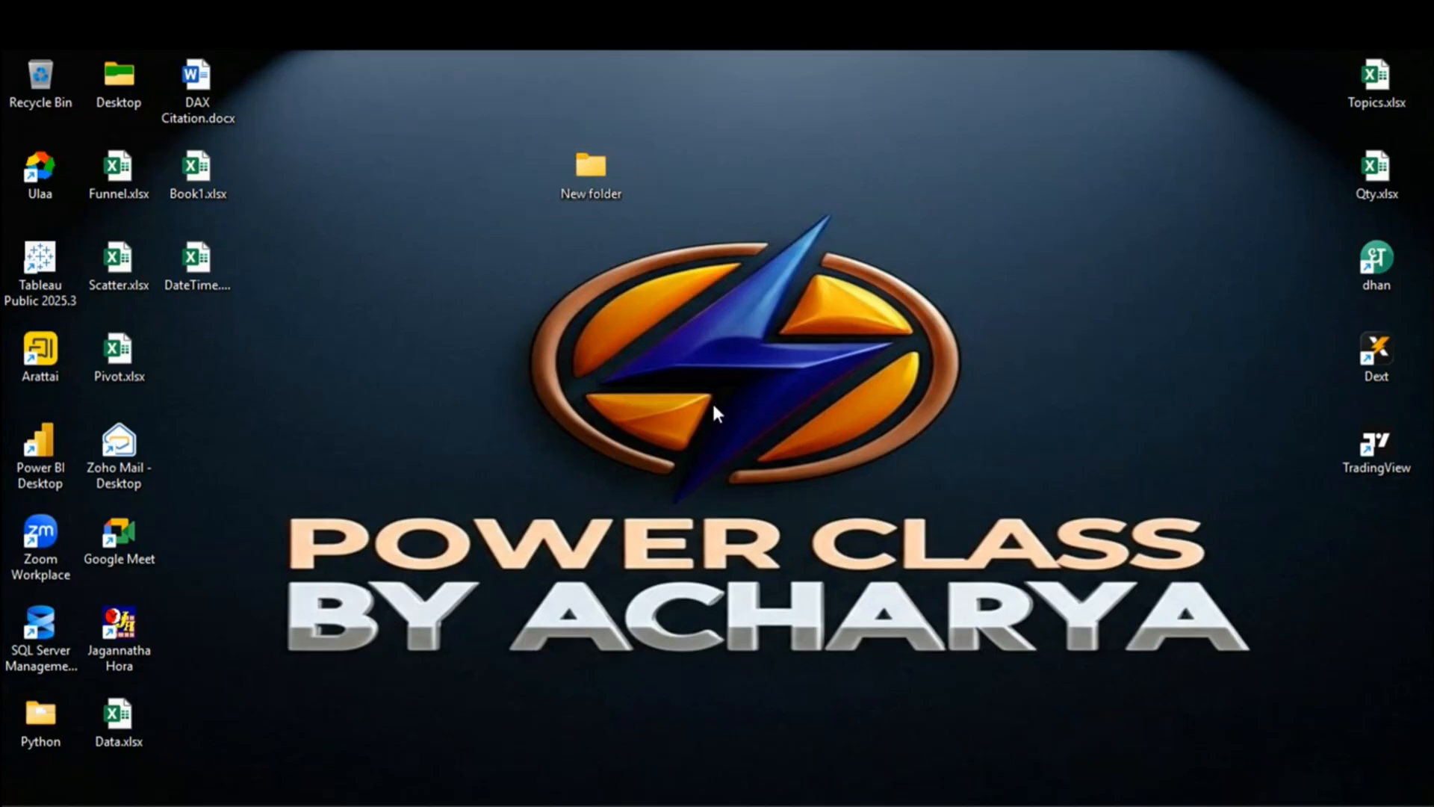
# Step: Launch Excel and start a new blank workbook
pyautogui.press('super')
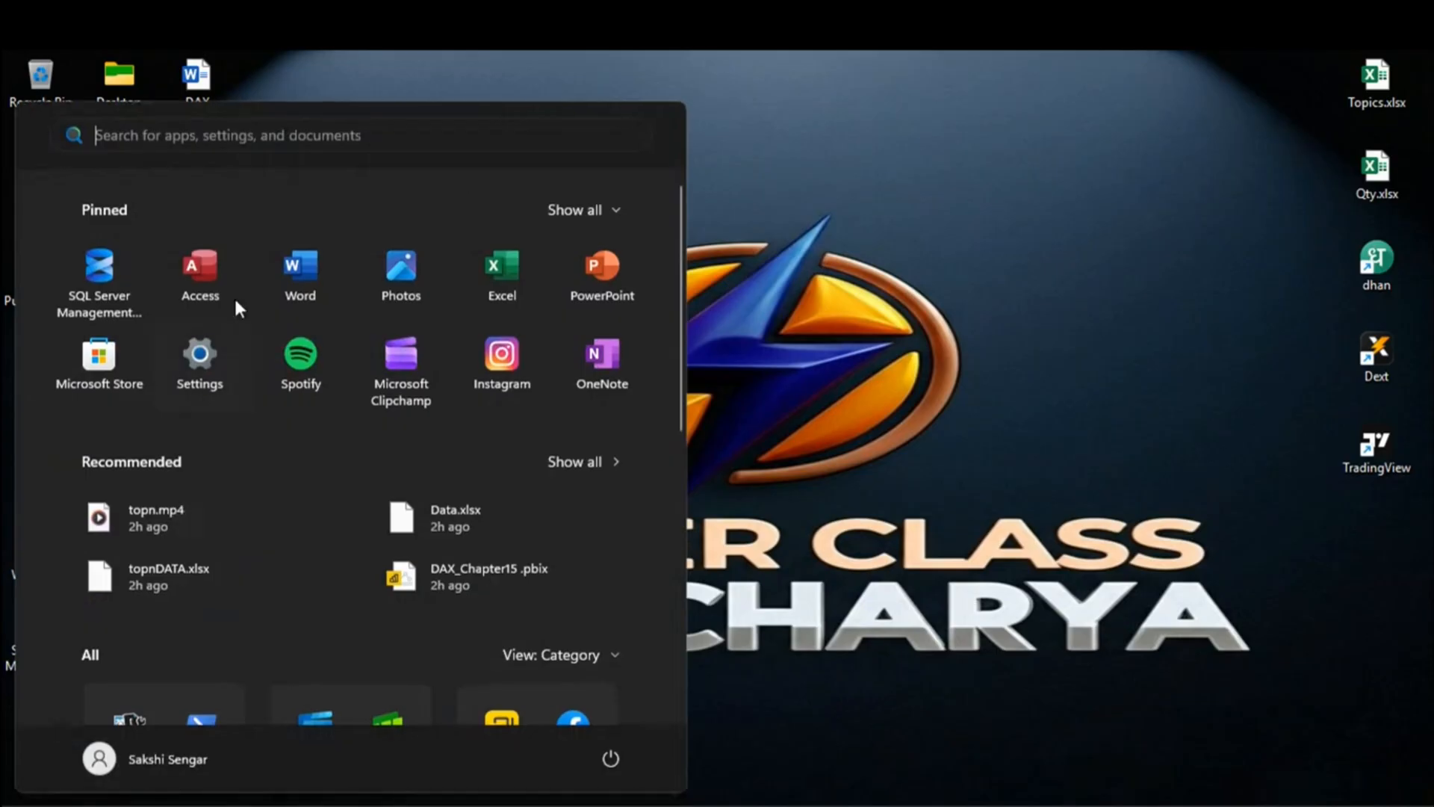
pyautogui.click(506, 266)
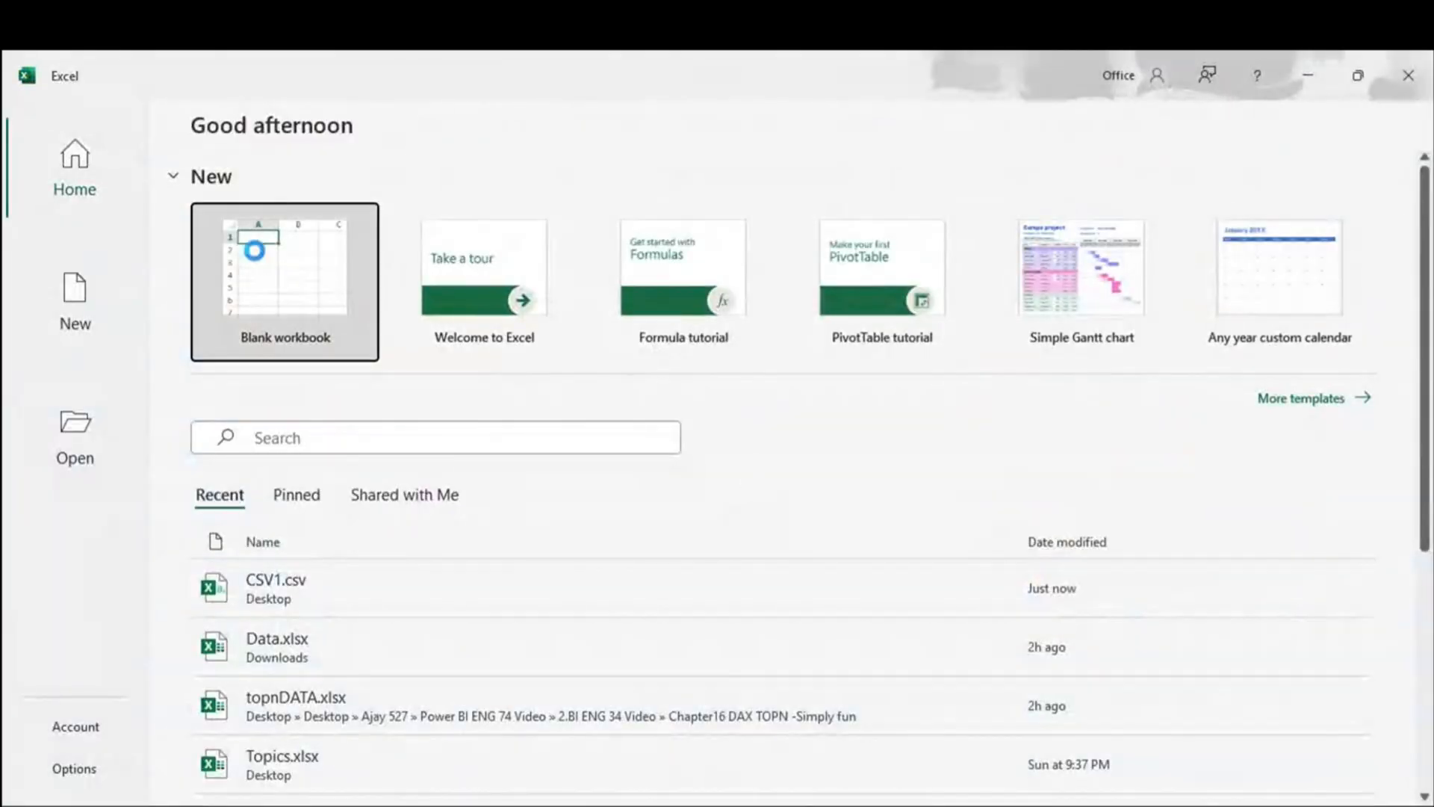
pyautogui.click(249, 245)
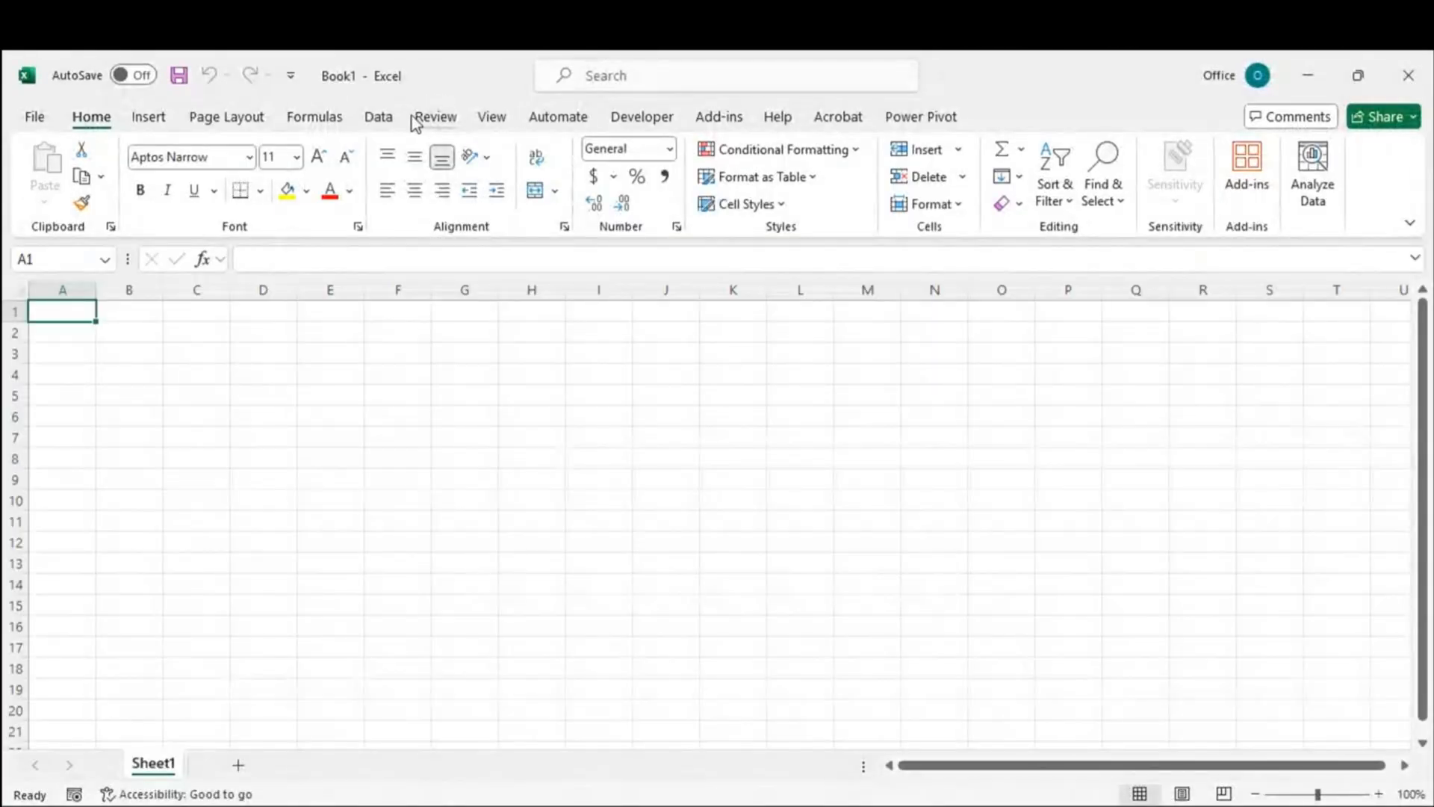
# Step: Get data From Folder, choosing Desktop > New folder as the source
pyautogui.click(380, 119)
pyautogui.click(55, 209)
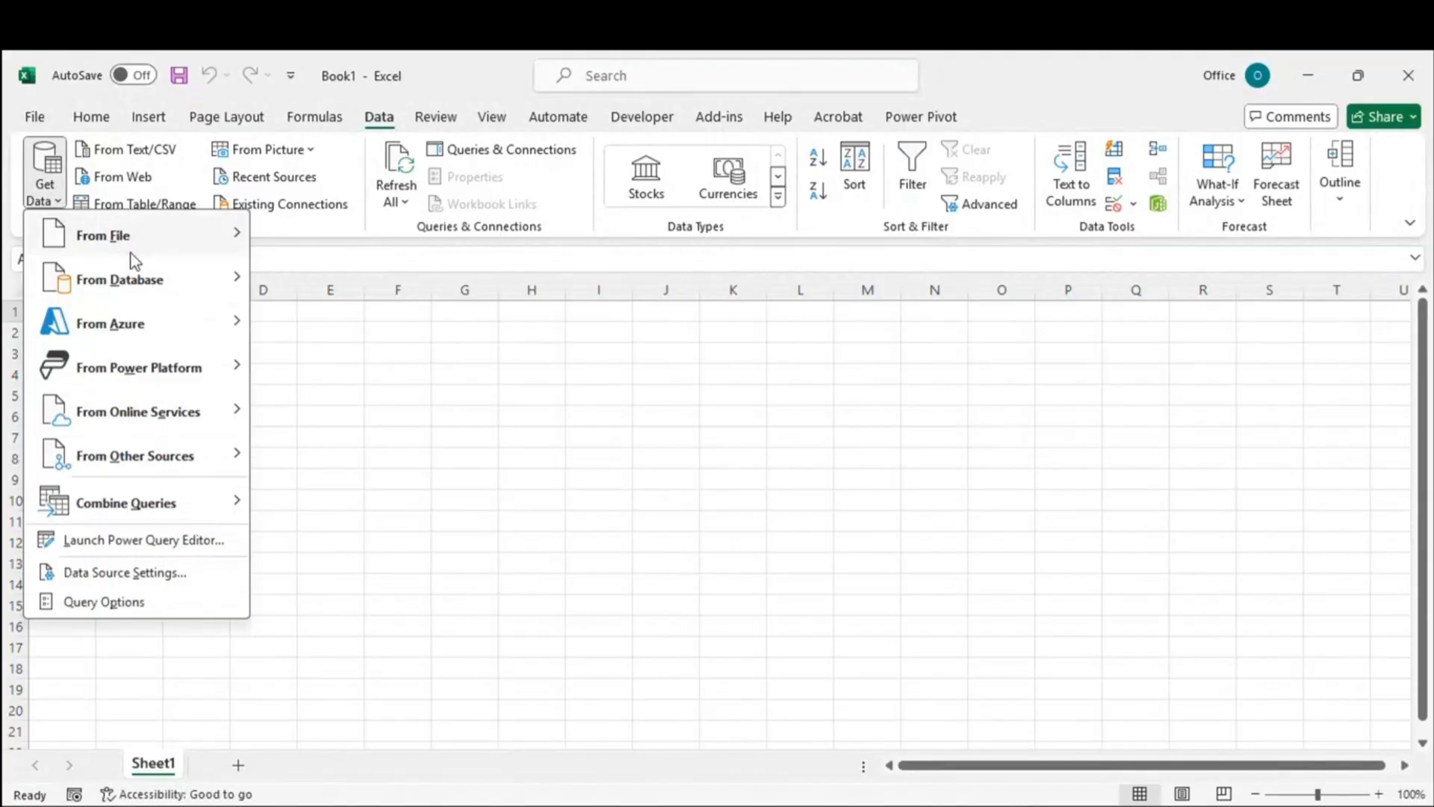
pyautogui.moveTo(160, 248)
pyautogui.click(336, 453)
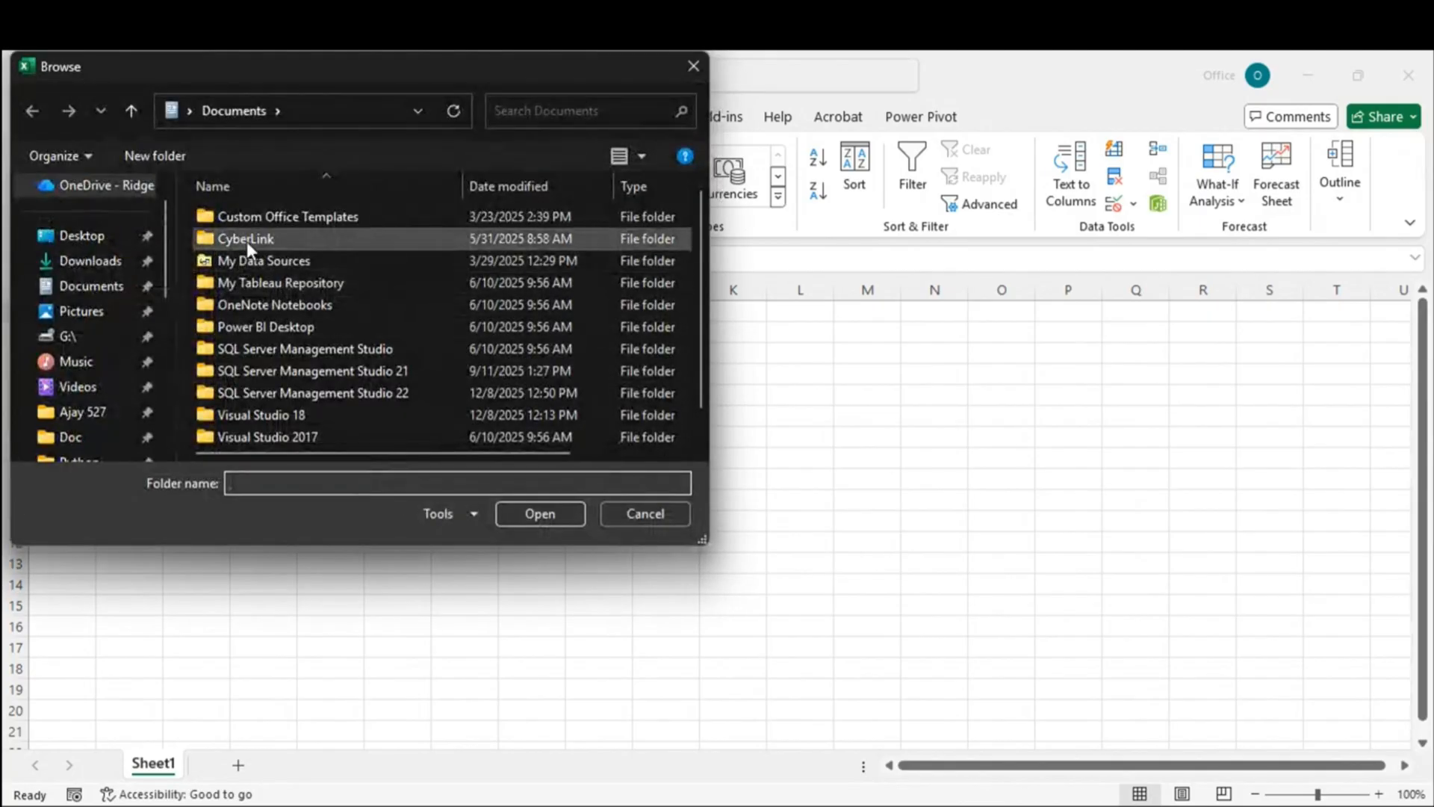
pyautogui.click(72, 238)
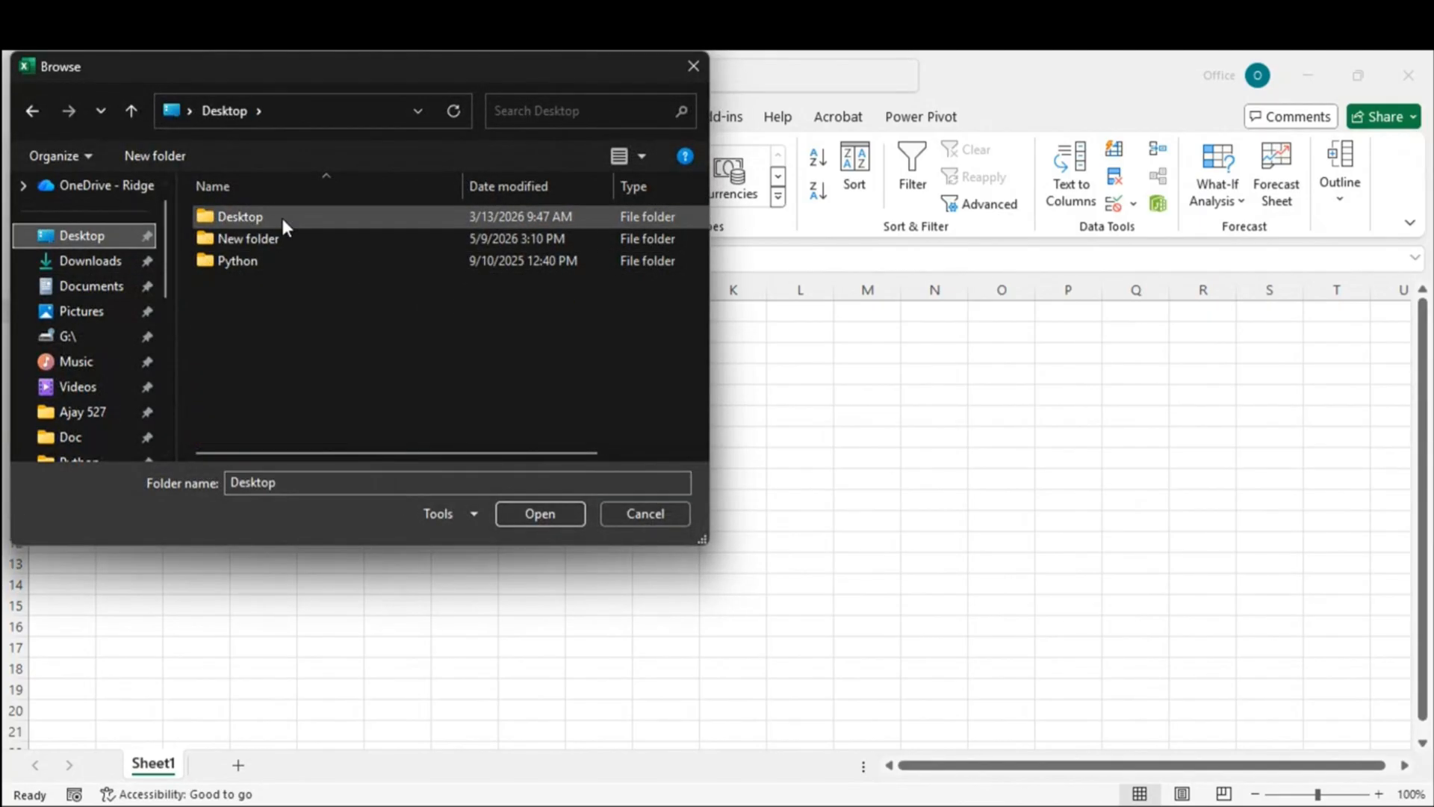
pyautogui.click(245, 263)
pyautogui.click(249, 242)
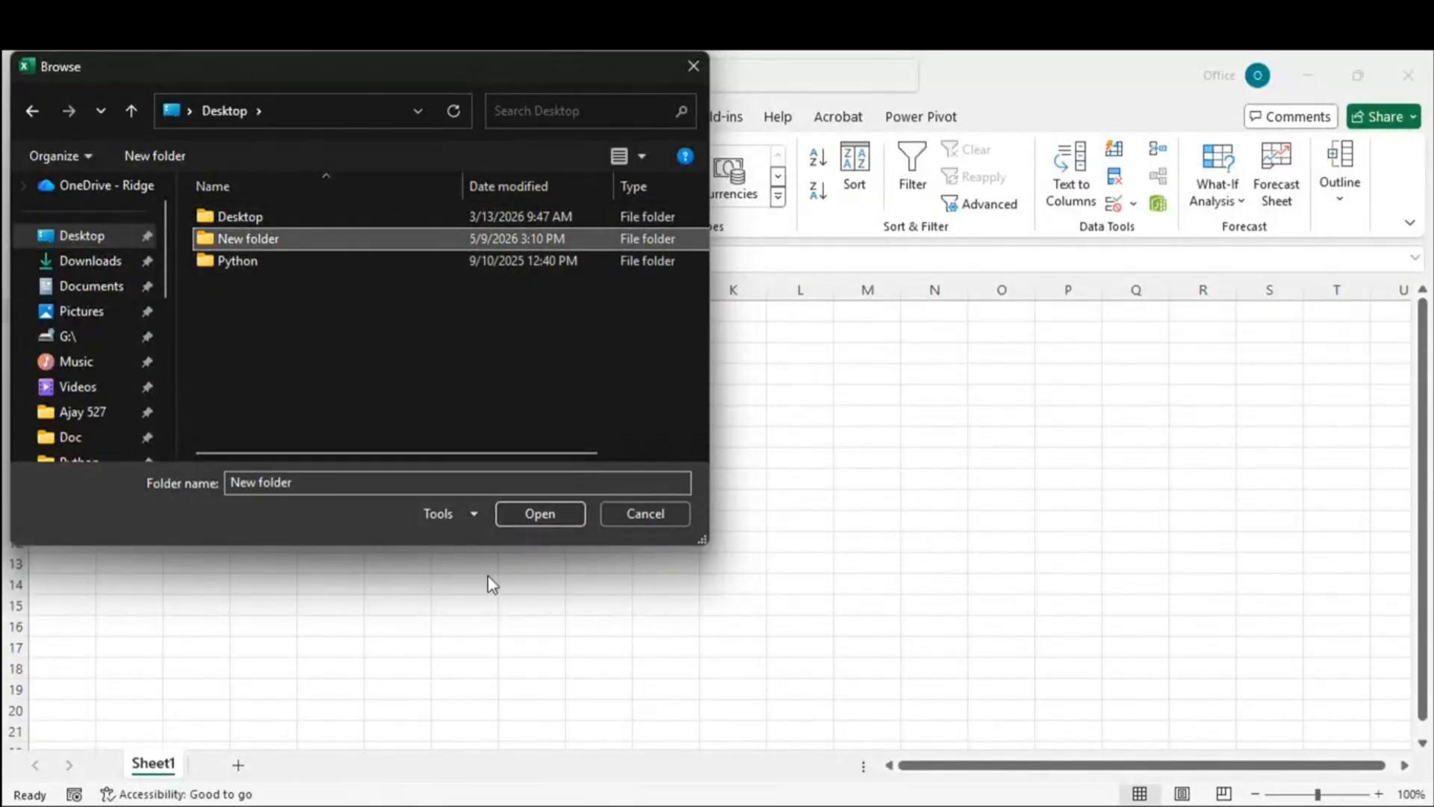
pyautogui.doubleClick(254, 239)
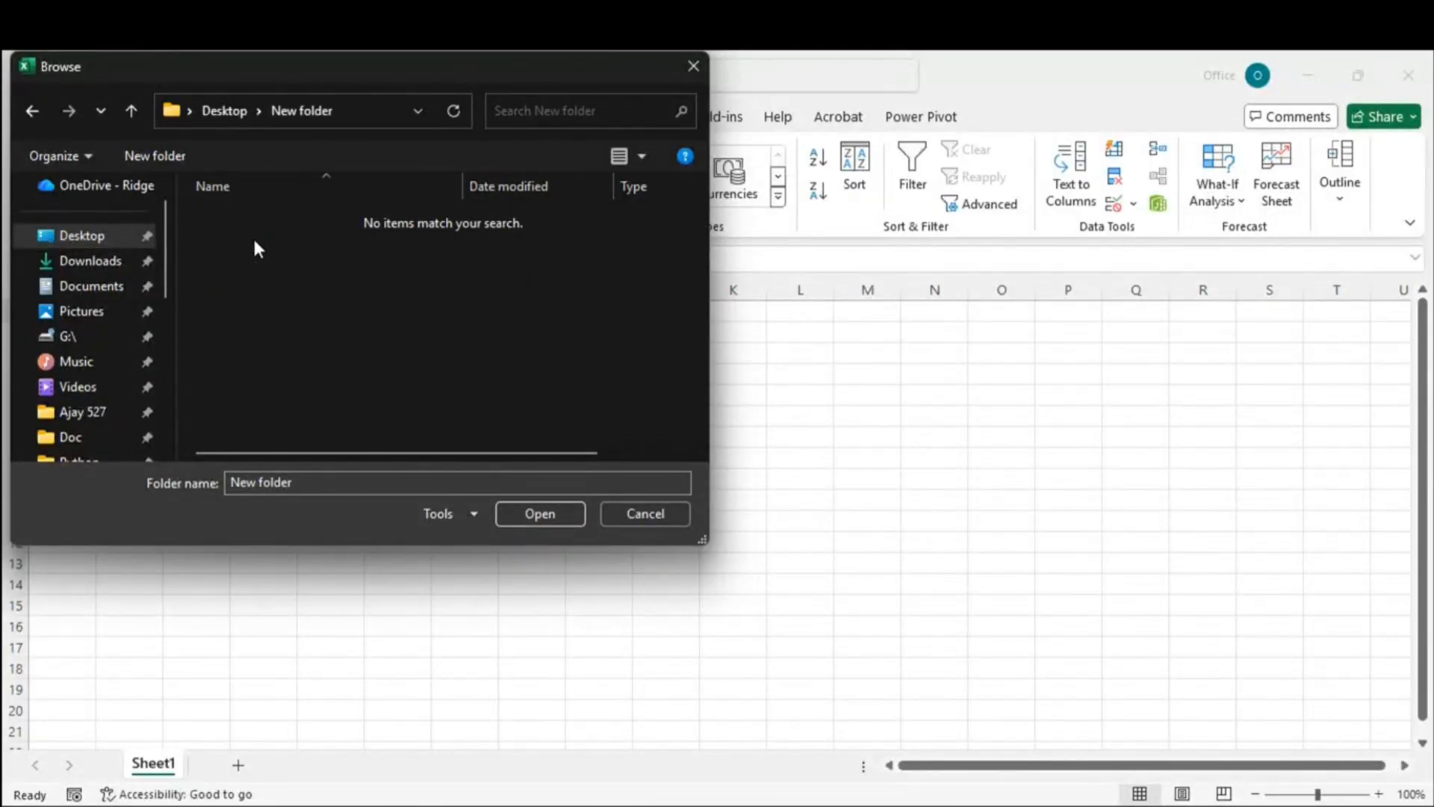
pyautogui.click(554, 514)
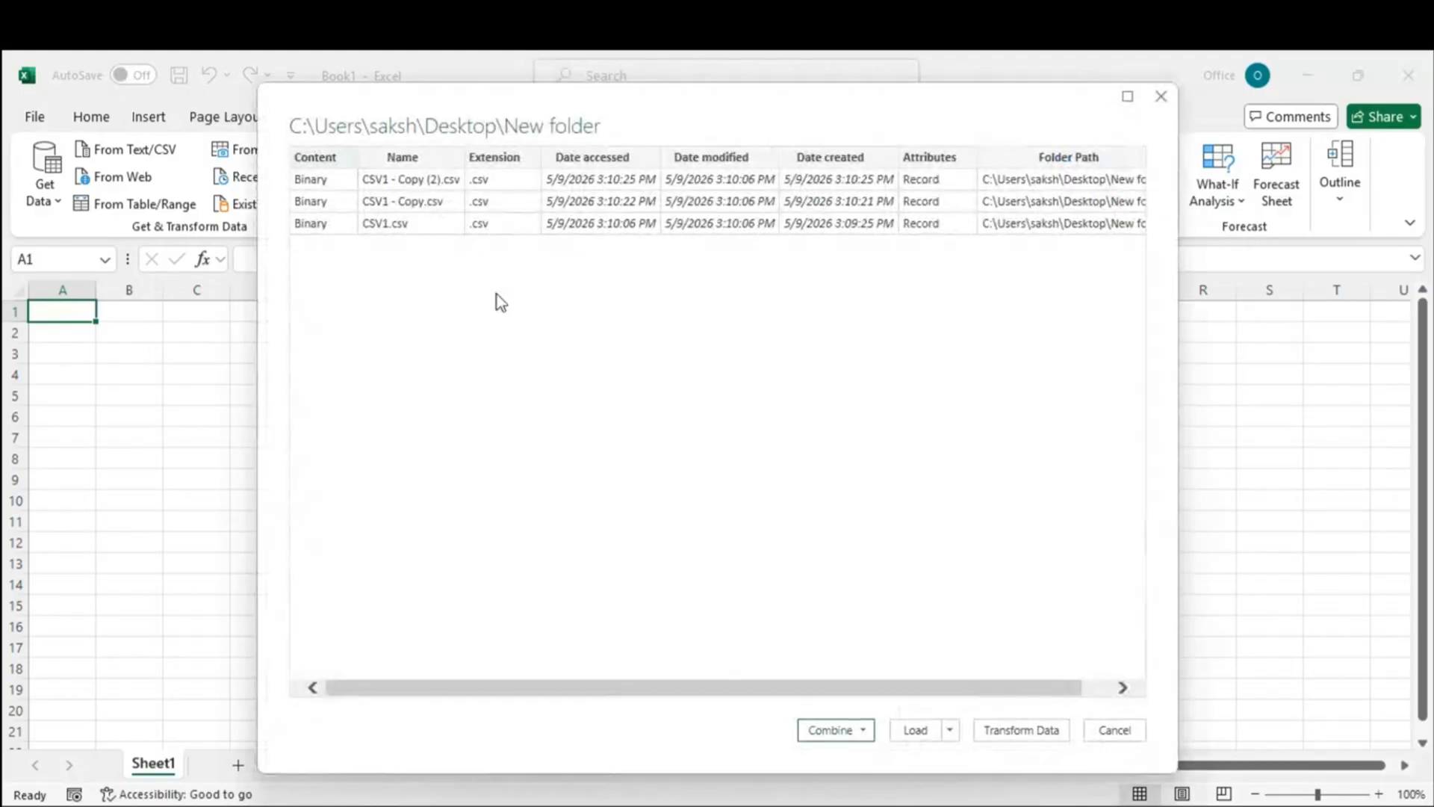
# Step: Combine & Load the three CSVs using First file as sample, then review the junk rows above row 8's header
pyautogui.click(863, 735)
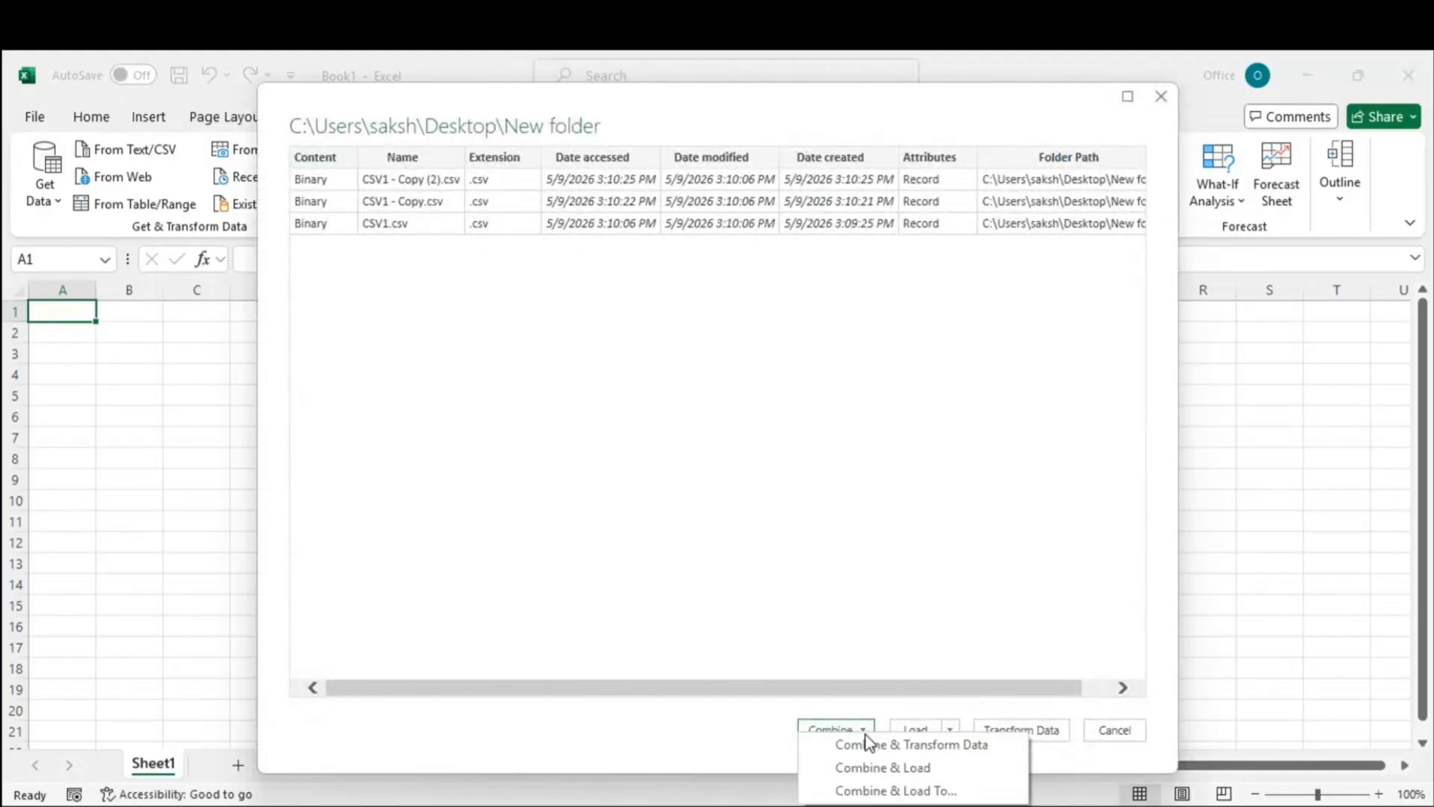
pyautogui.click(886, 769)
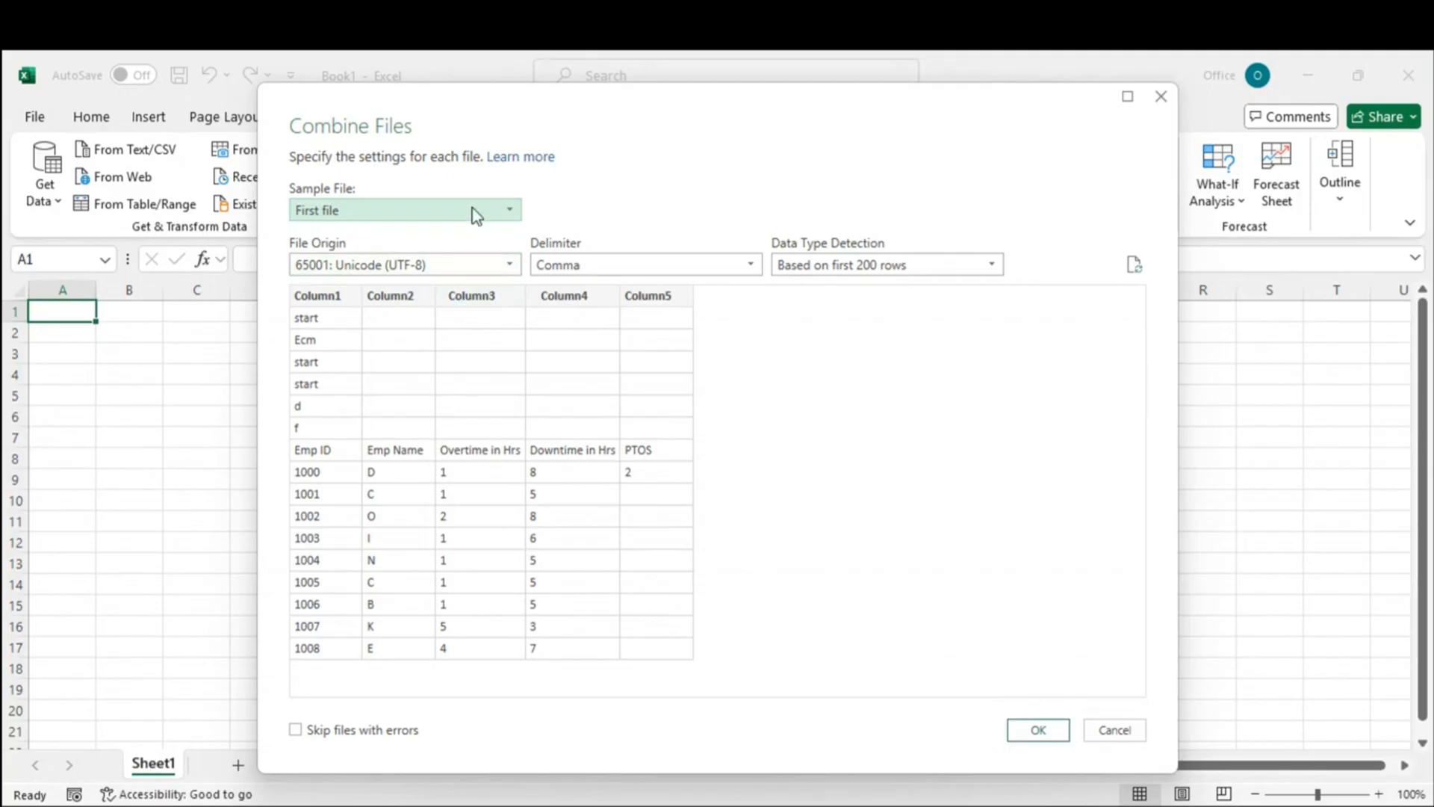
pyautogui.click(1037, 731)
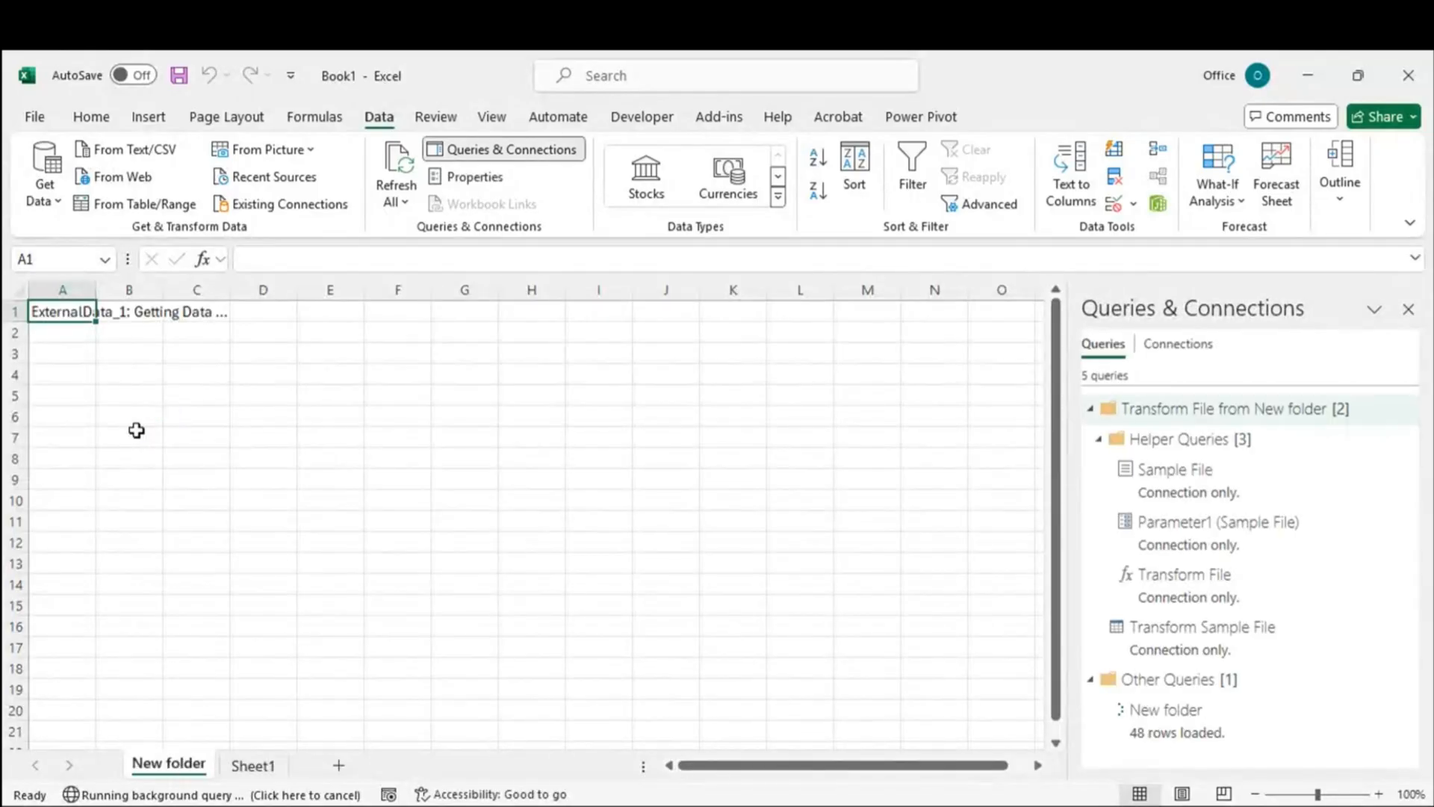
pyautogui.moveTo(138, 332); pyautogui.dragTo(168, 441)
pyautogui.click(278, 458)
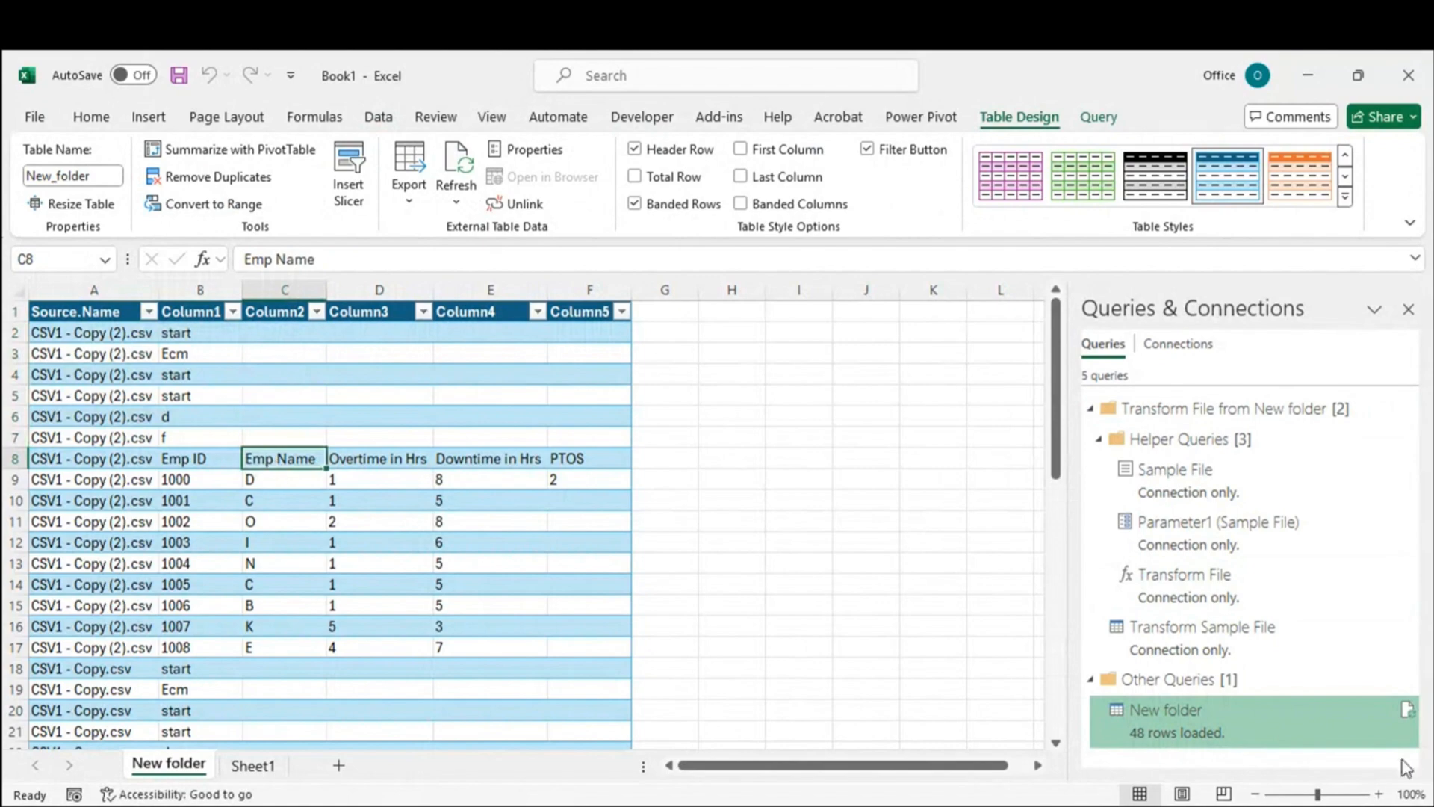
# Step: In Transform Sample File, apply Remove Empty on Column3 and review the null and empty-text checks in the formula
pyautogui.doubleClick(1168, 707)
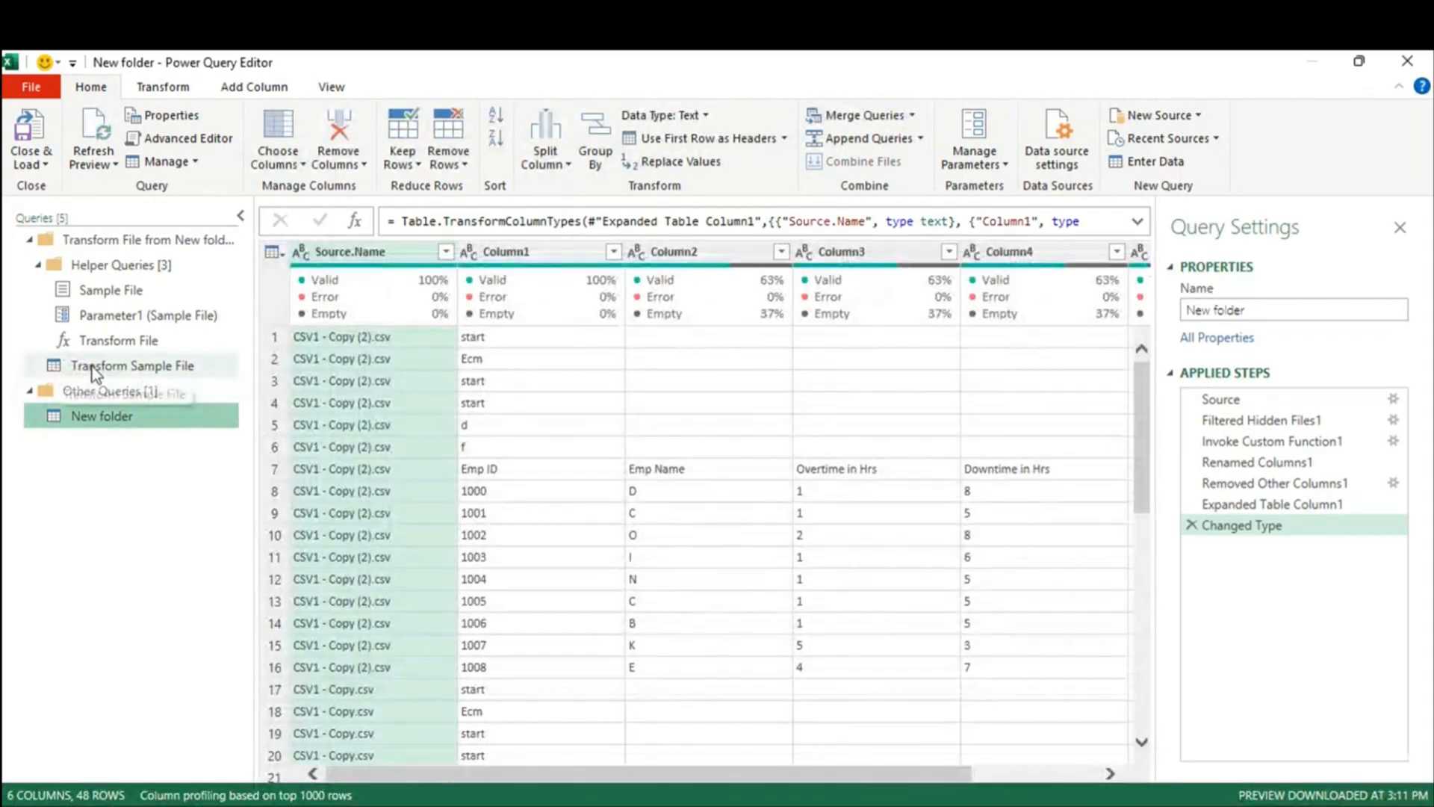
pyautogui.click(140, 371)
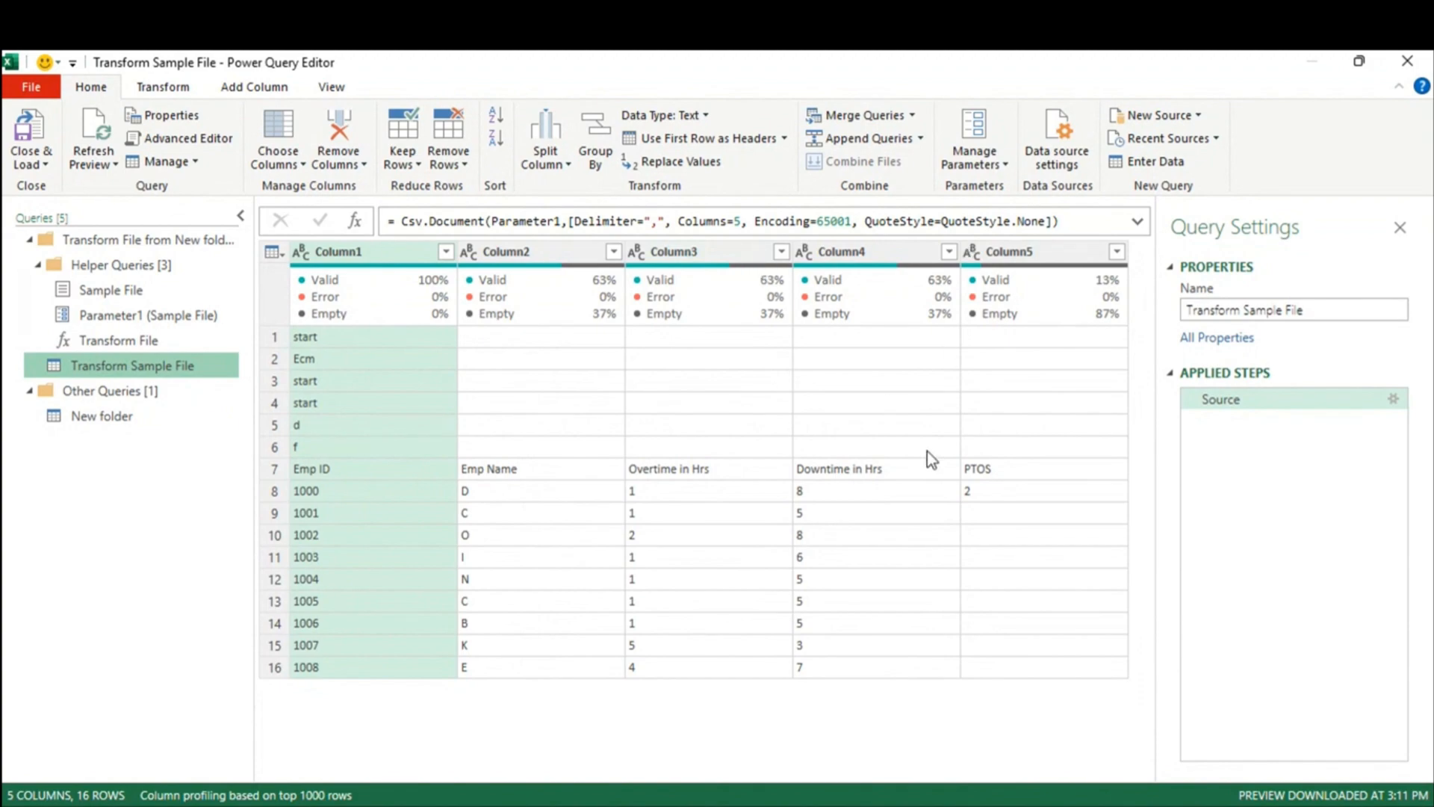
pyautogui.click(782, 252)
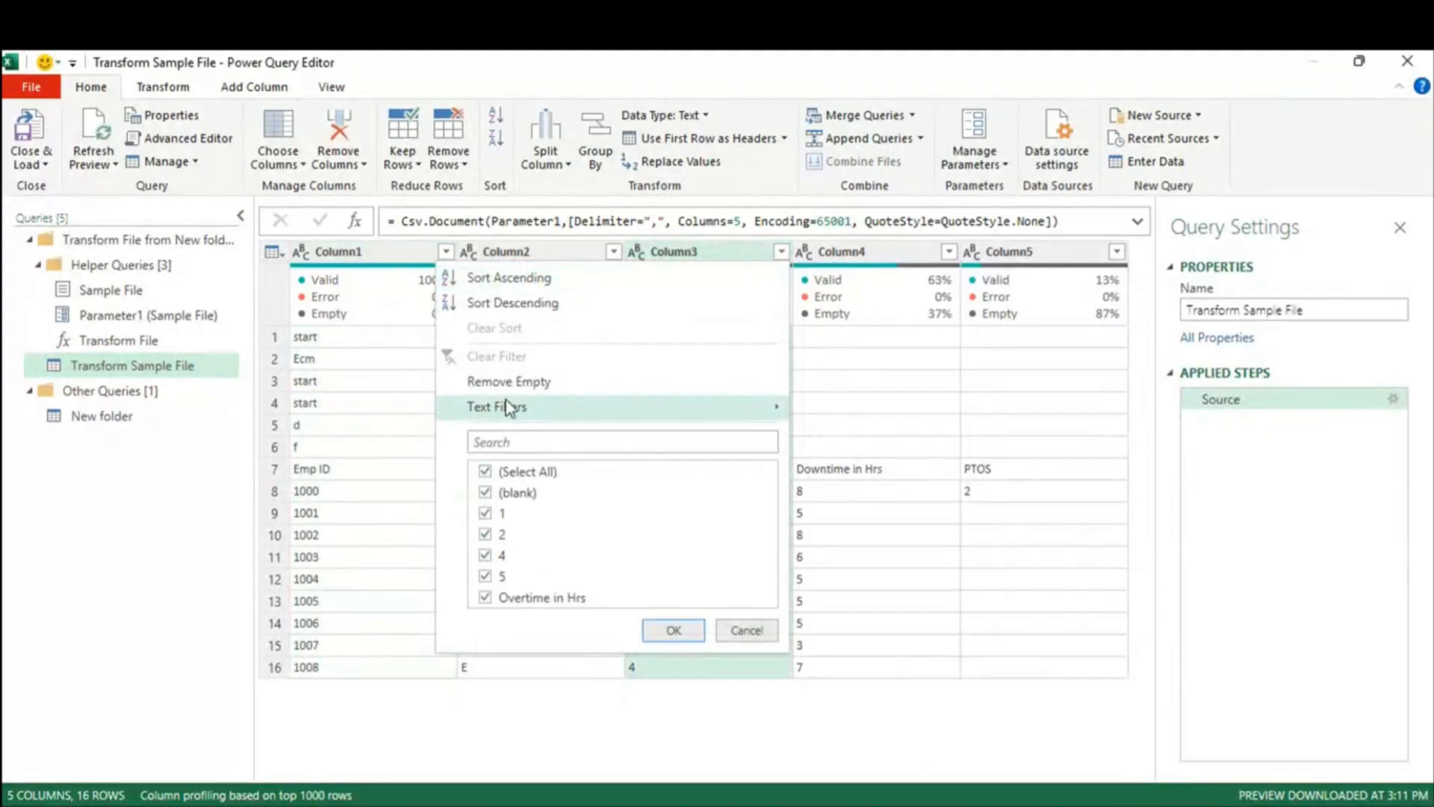
pyautogui.click(505, 384)
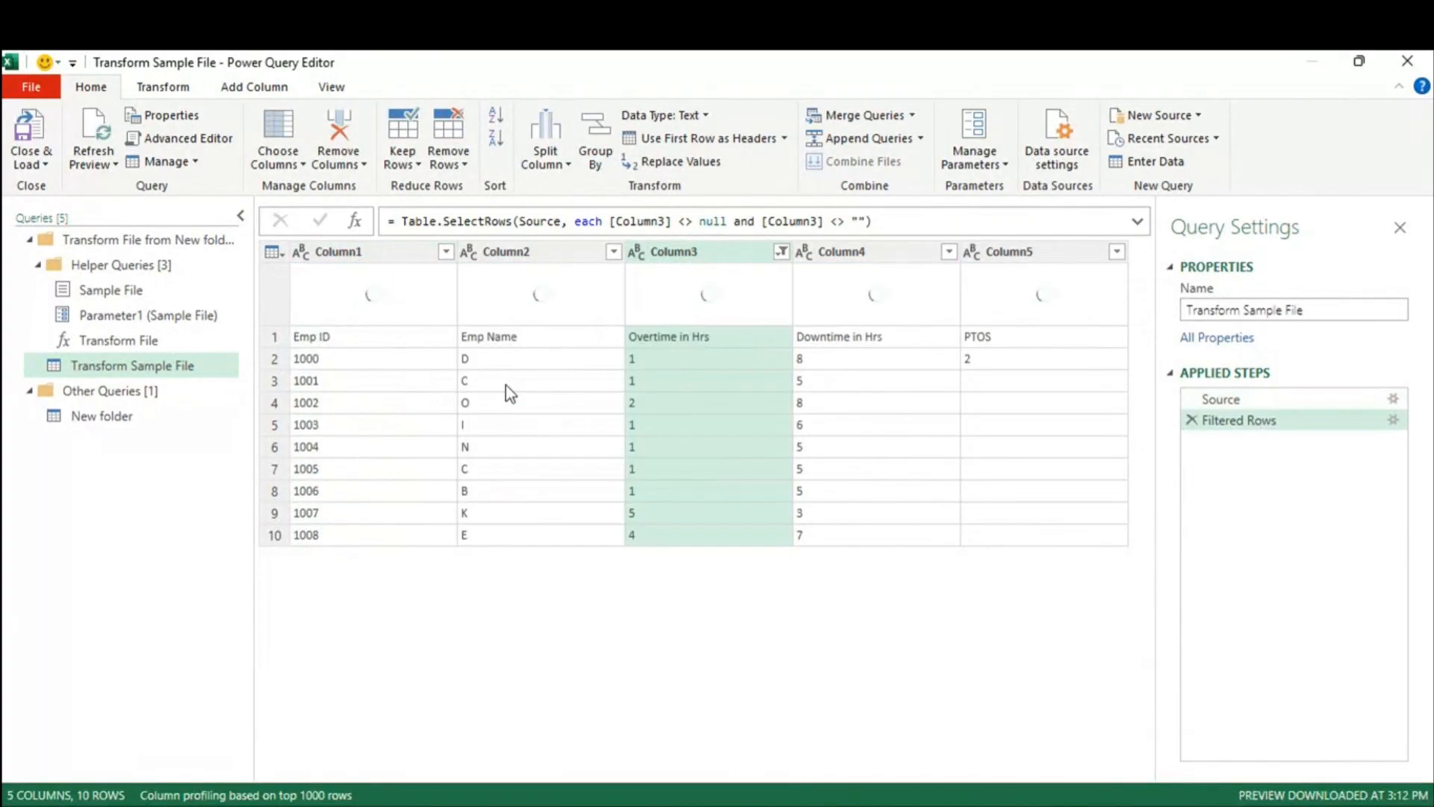
pyautogui.click(709, 221)
pyautogui.moveTo(851, 221); pyautogui.dragTo(866, 221)
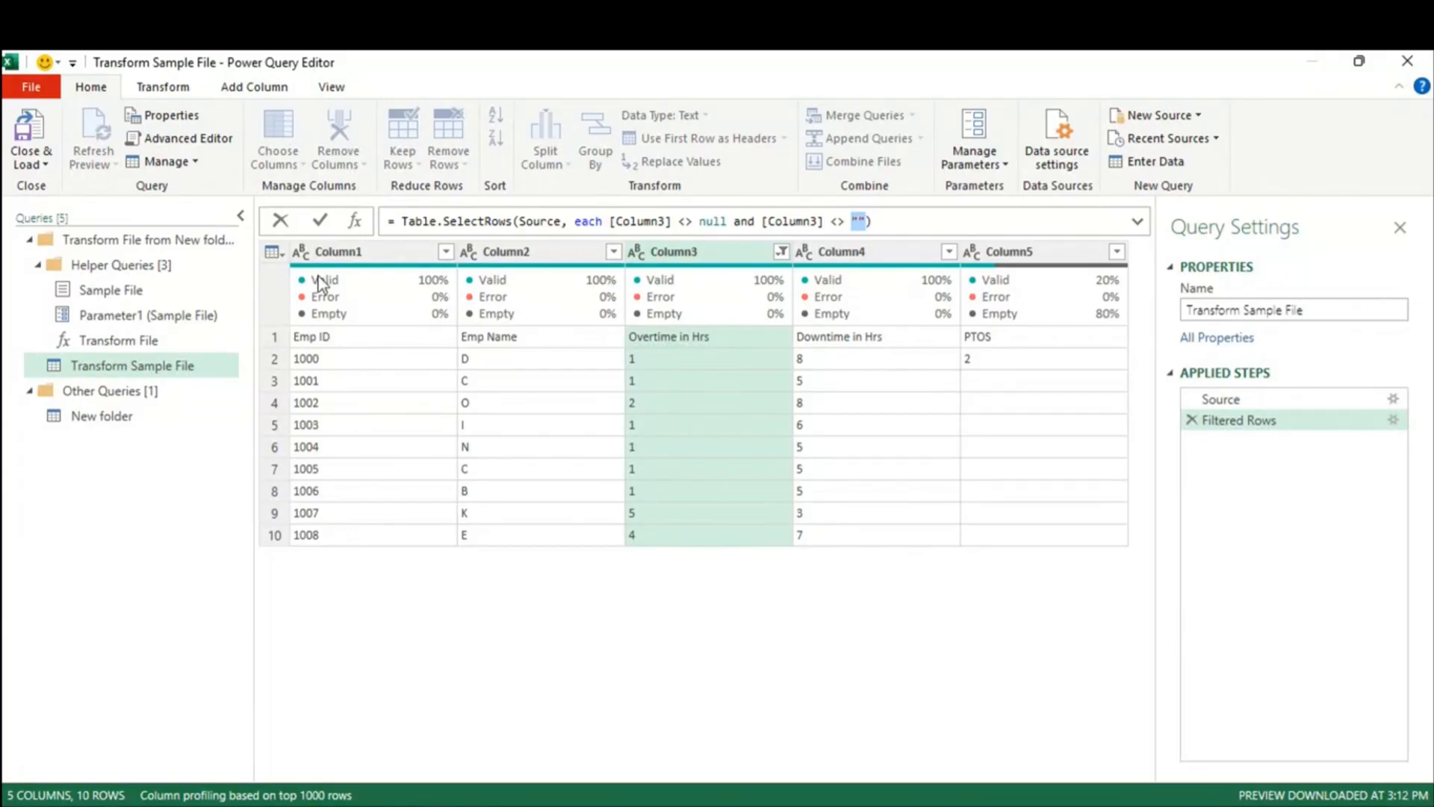
# Step: Promote the first row to headers in Transform Sample File and check the New folder result
pyautogui.click(278, 255)
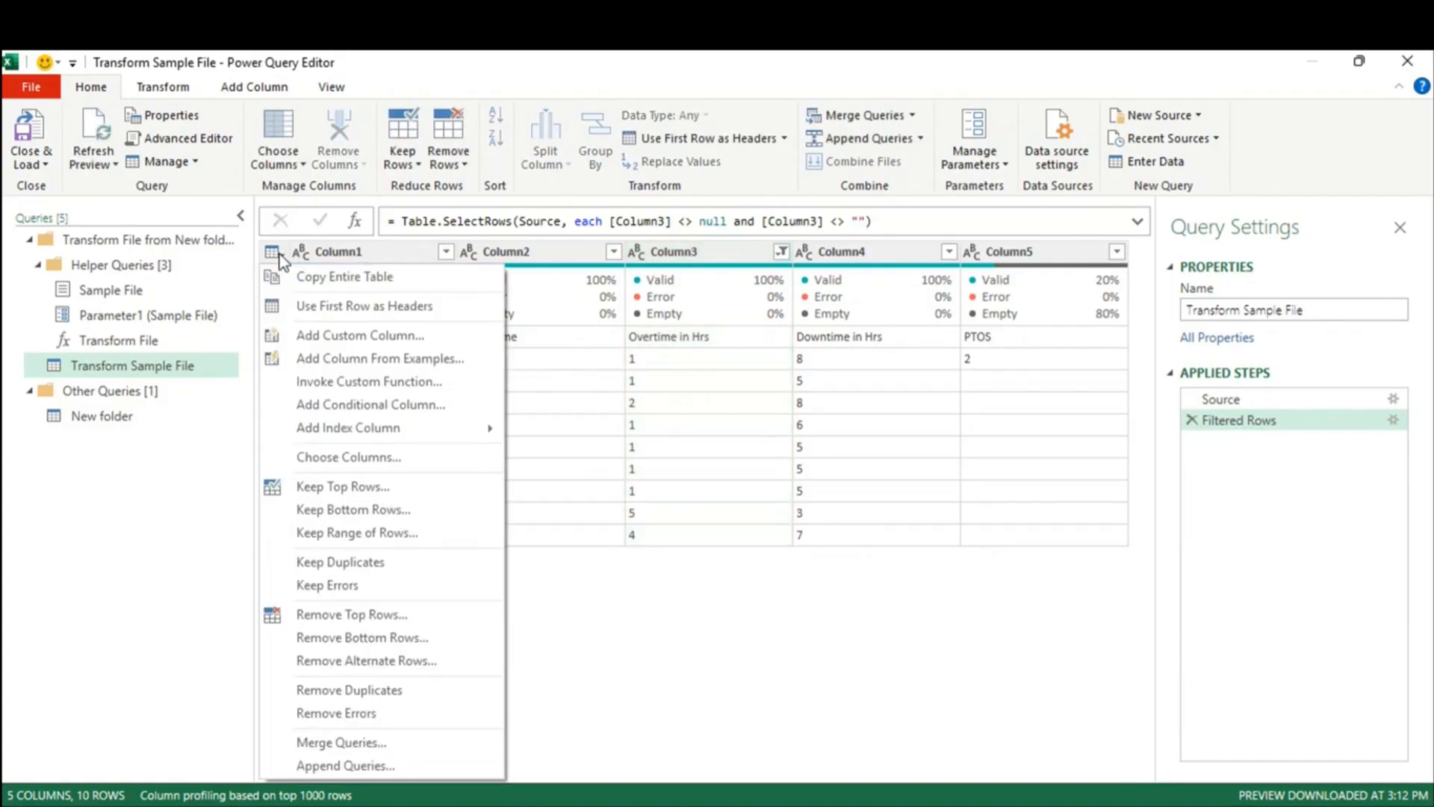
pyautogui.click(321, 307)
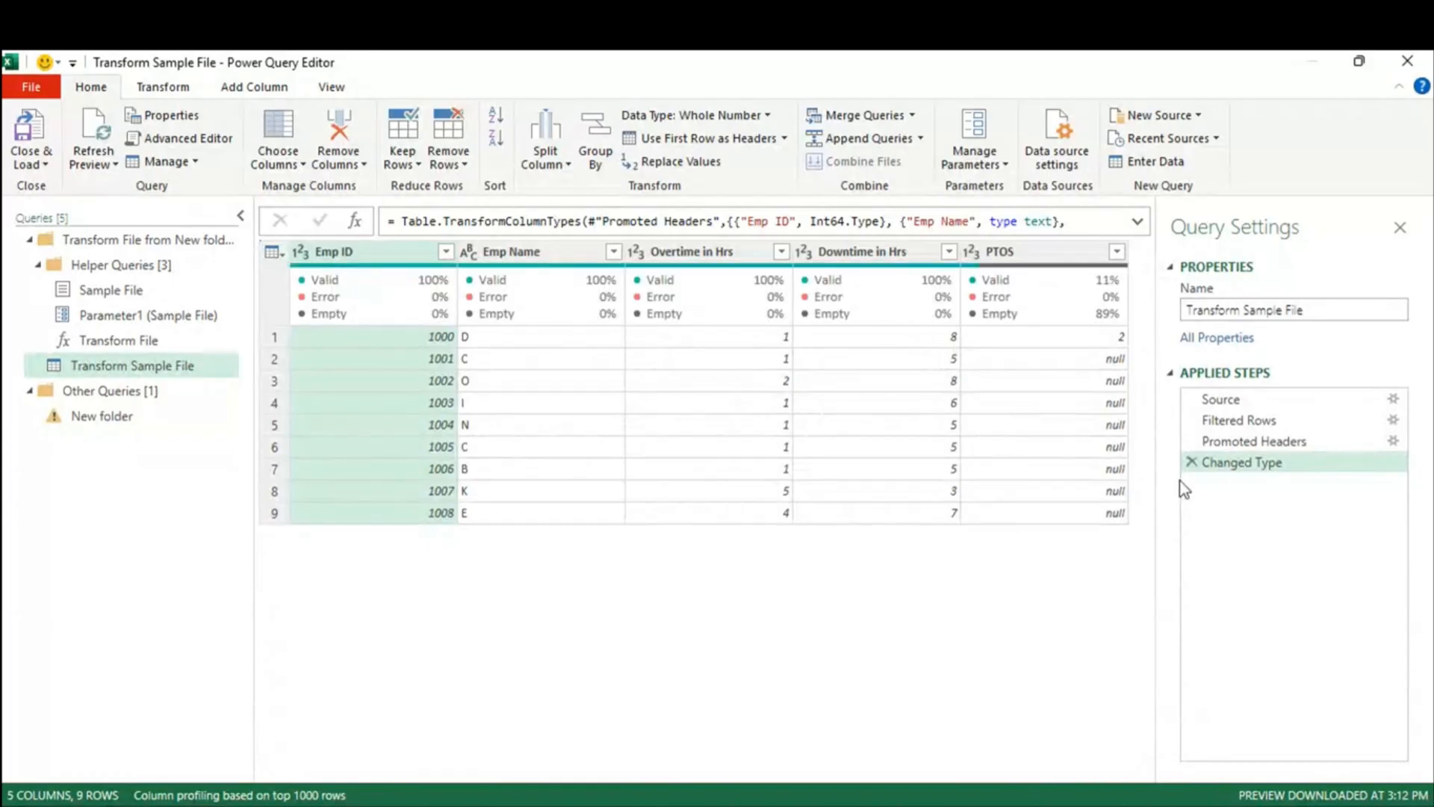
pyautogui.click(87, 417)
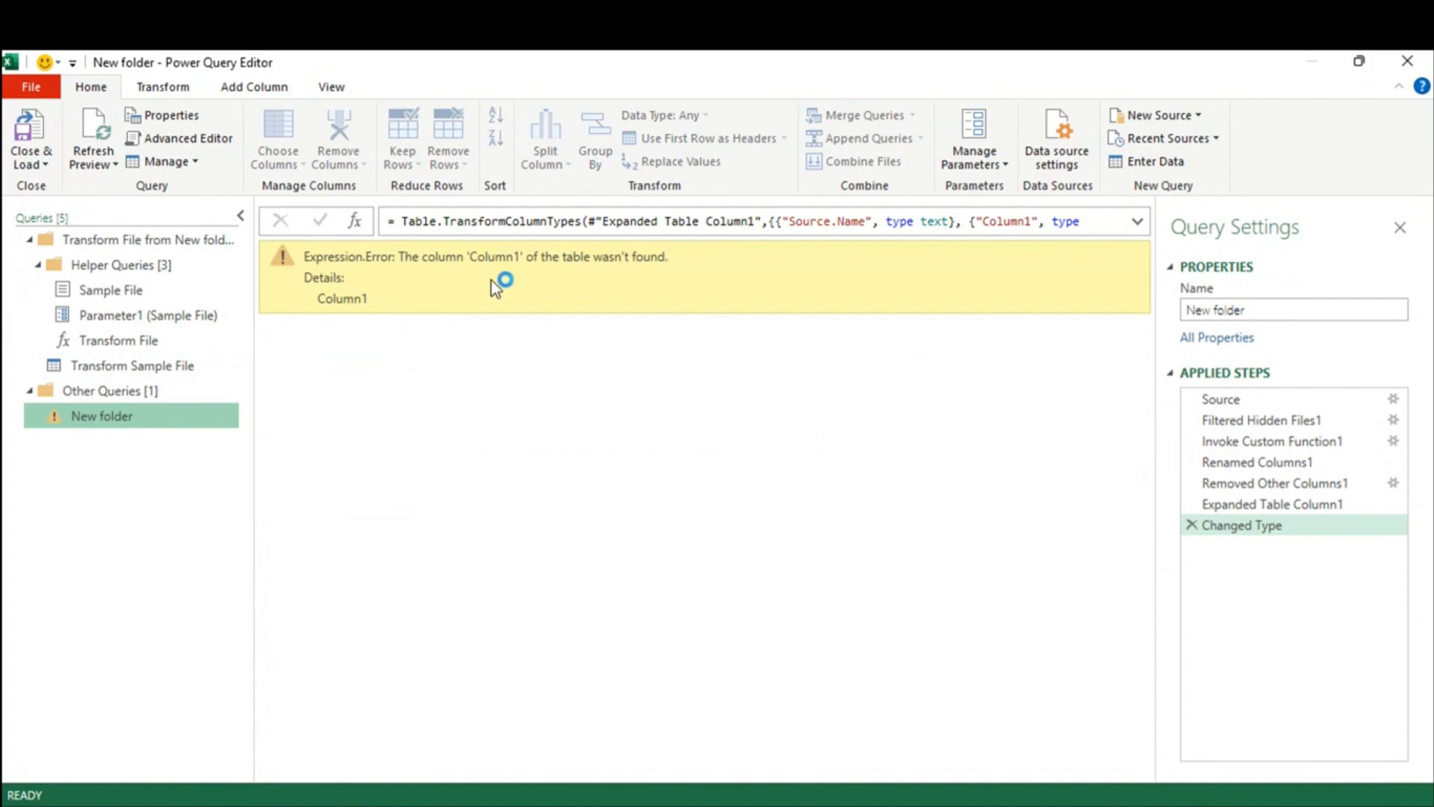
# Step: Delete the Changed Type step from both Transform Sample File and the New folder query
pyautogui.click(96, 368)
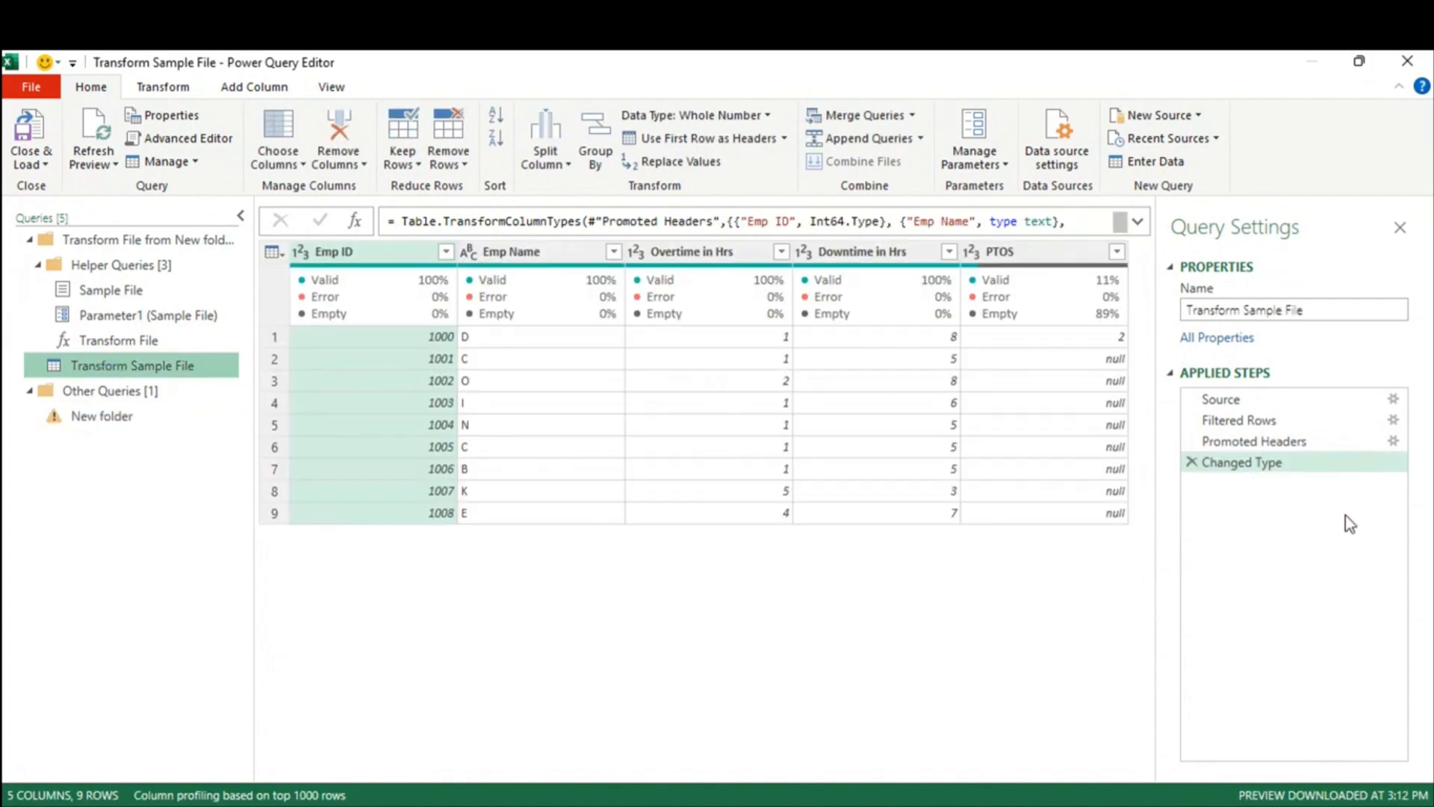
pyautogui.click(1192, 462)
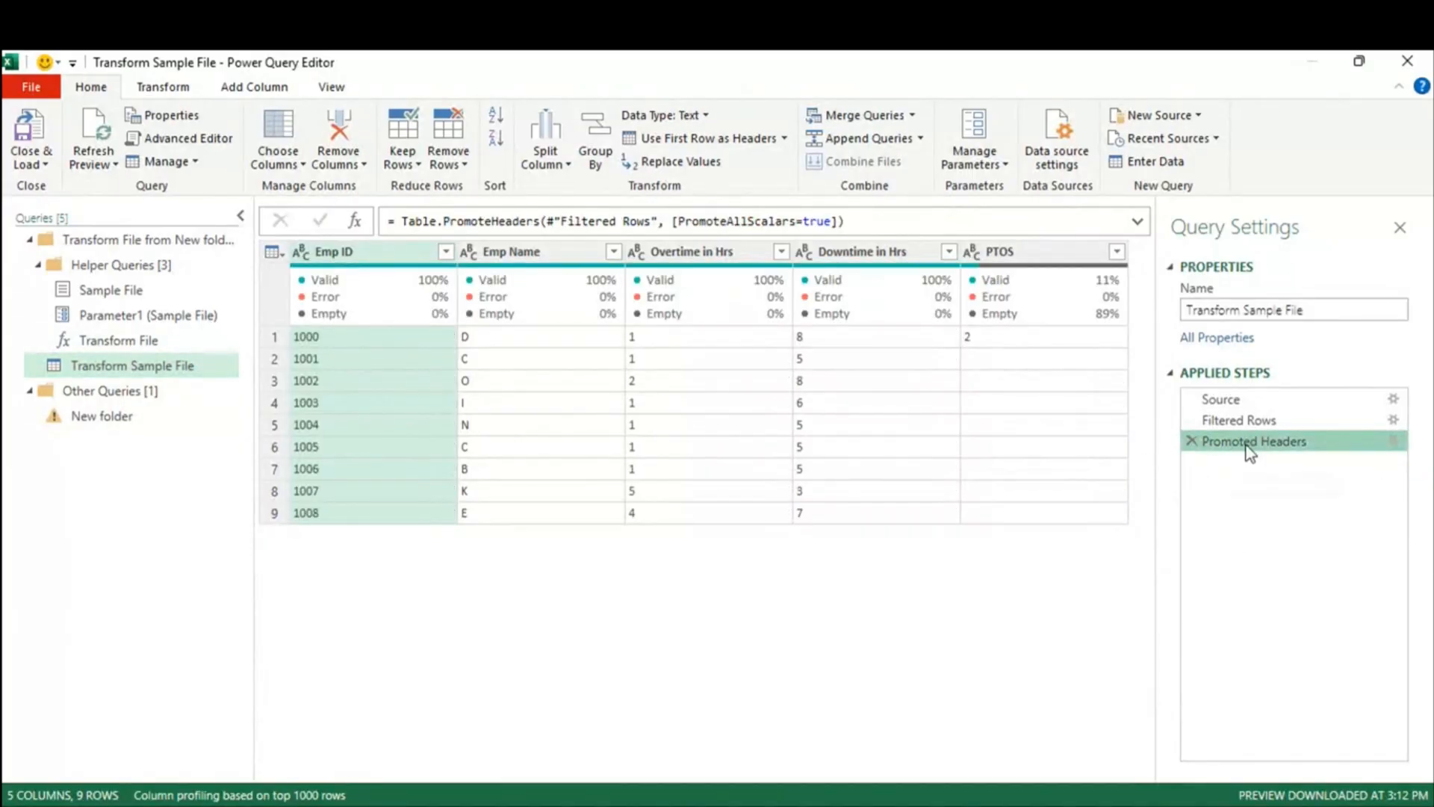
pyautogui.click(101, 416)
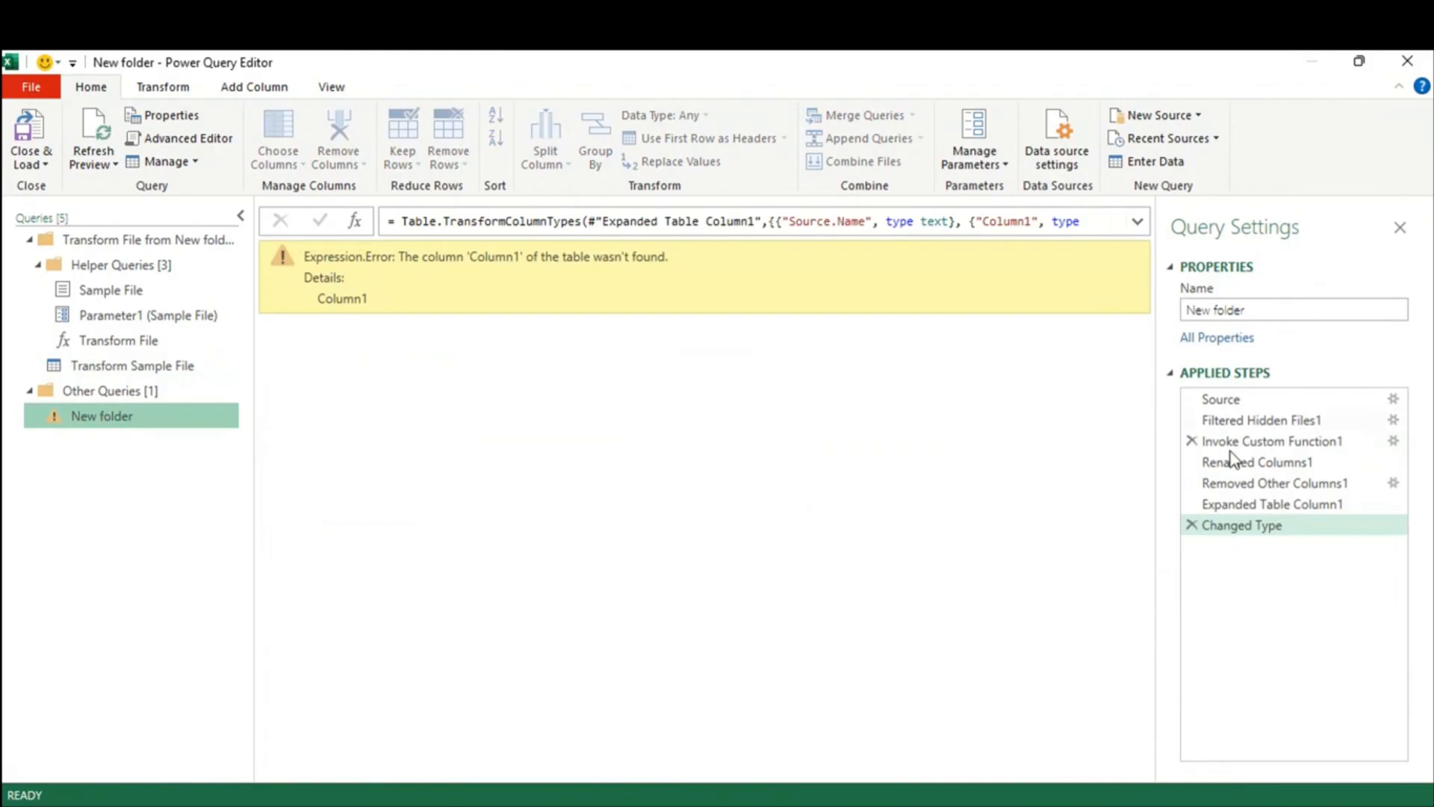
pyautogui.click(1192, 525)
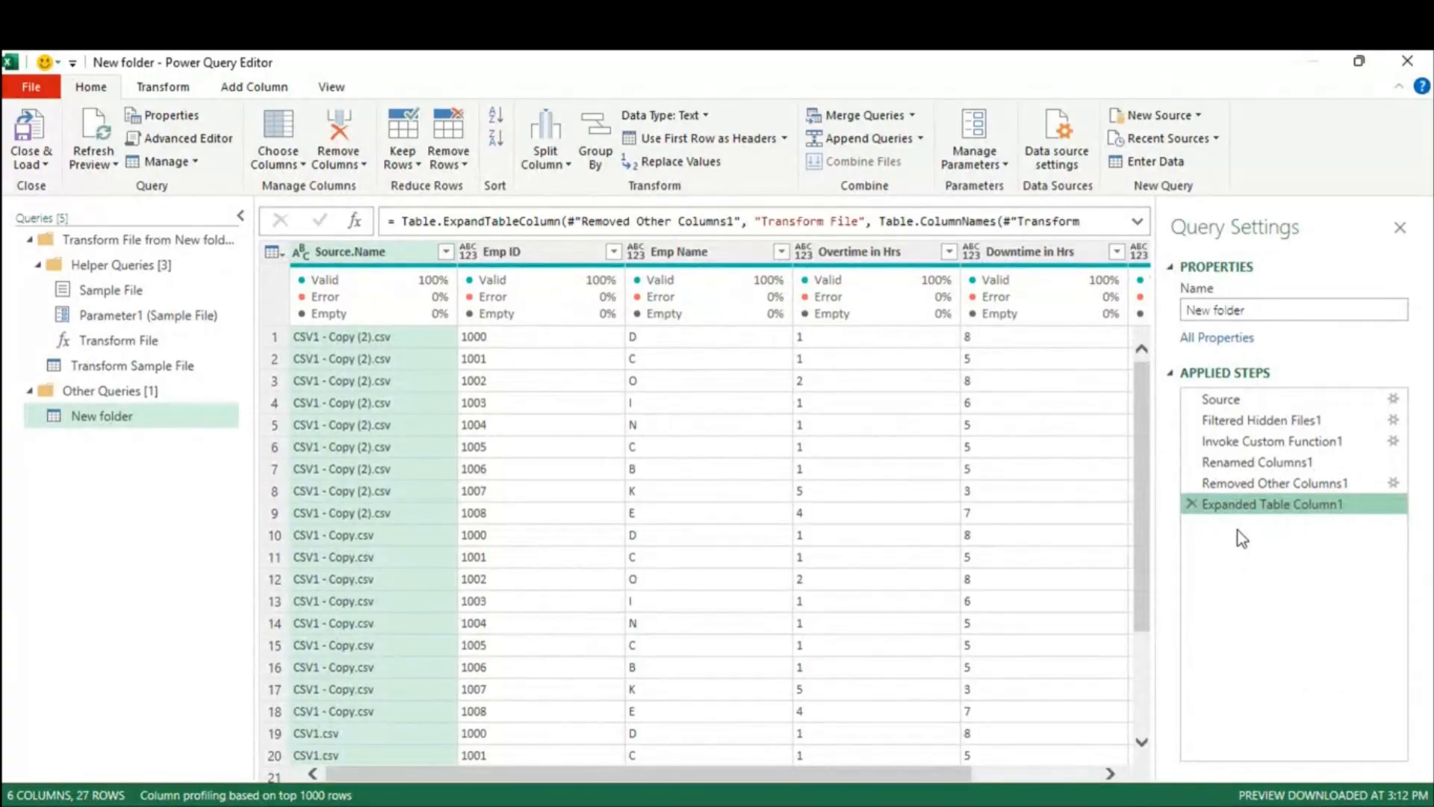
# Step: Close & Load the 27-row New folder table, review its Overtime values, and reopen the query for editing
pyautogui.click(29, 134)
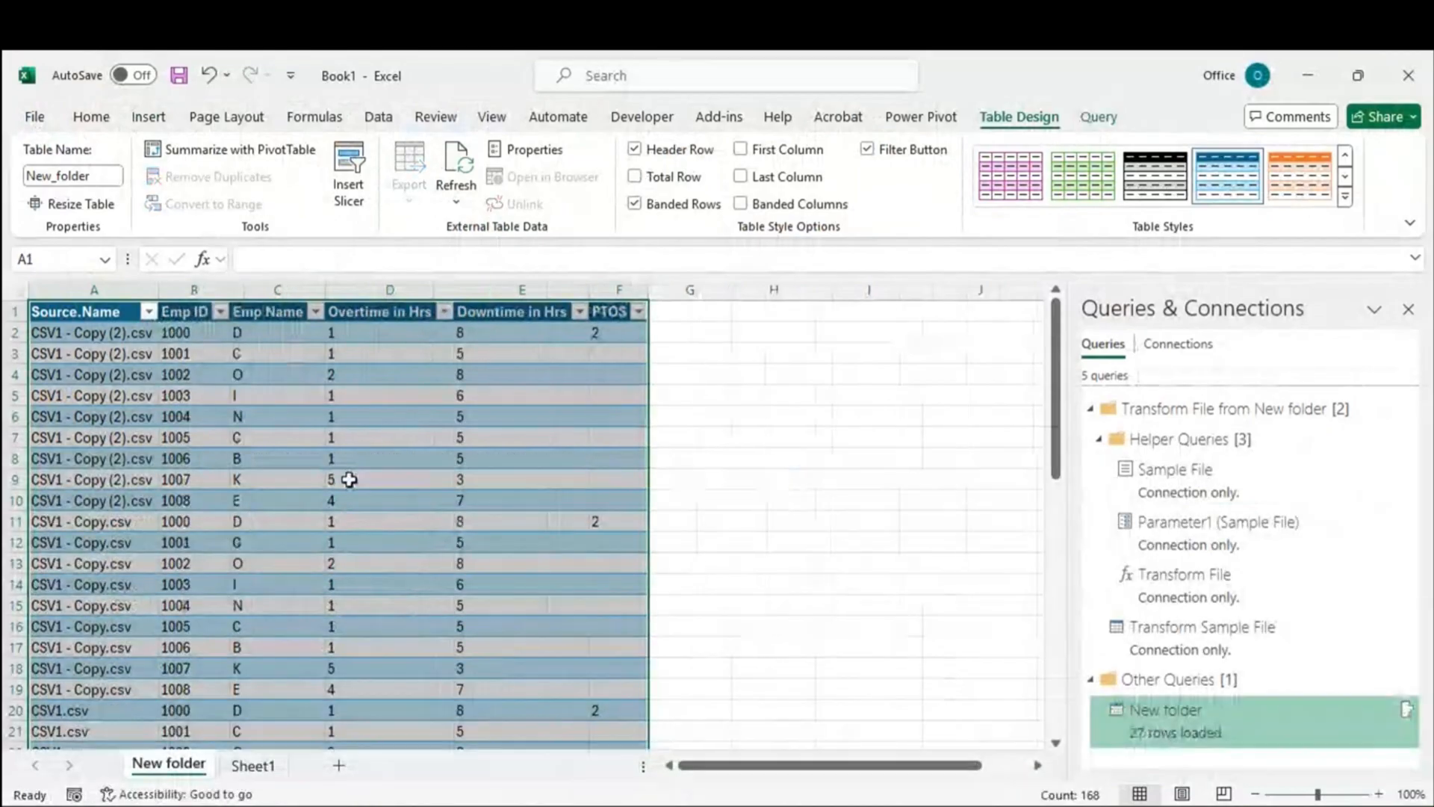
pyautogui.scroll(-8, 352, 480)
pyautogui.scroll(8, 352, 481)
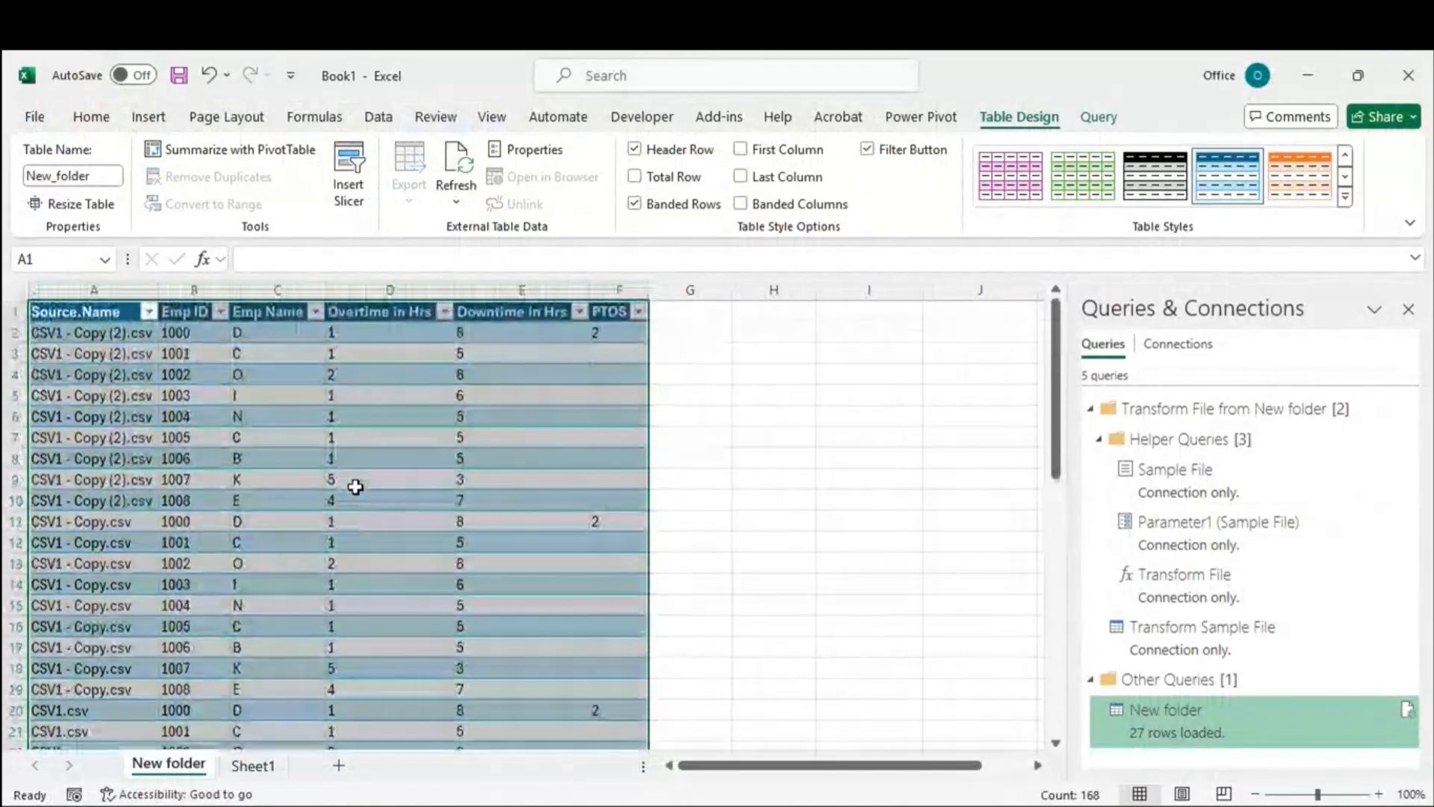
pyautogui.scroll(-6, 339, 447)
pyautogui.scroll(6, 340, 450)
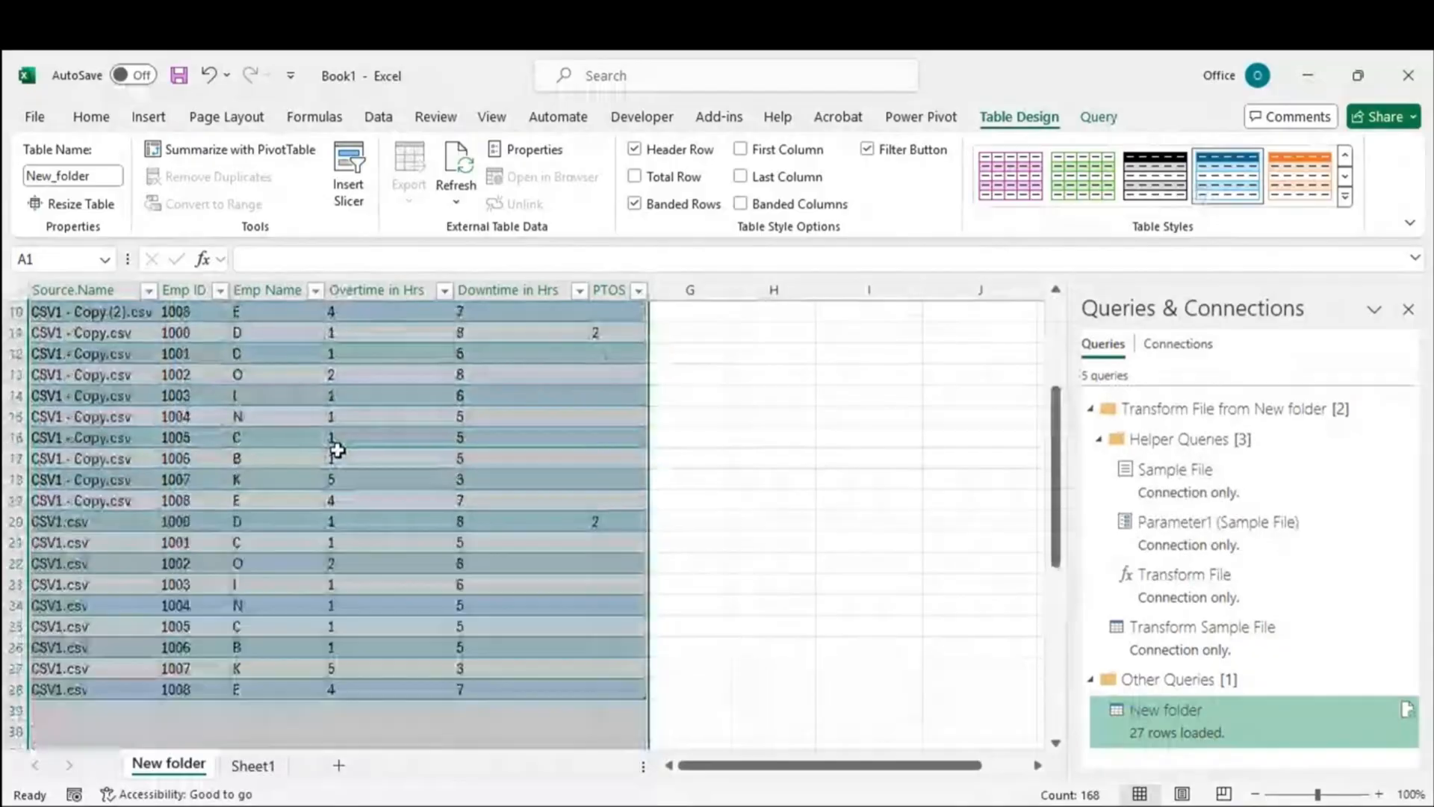
pyautogui.click(339, 451)
pyautogui.moveTo(388, 353); pyautogui.dragTo(420, 501)
pyautogui.click(410, 563)
pyautogui.moveTo(439, 375); pyautogui.dragTo(408, 585)
pyautogui.click(397, 625)
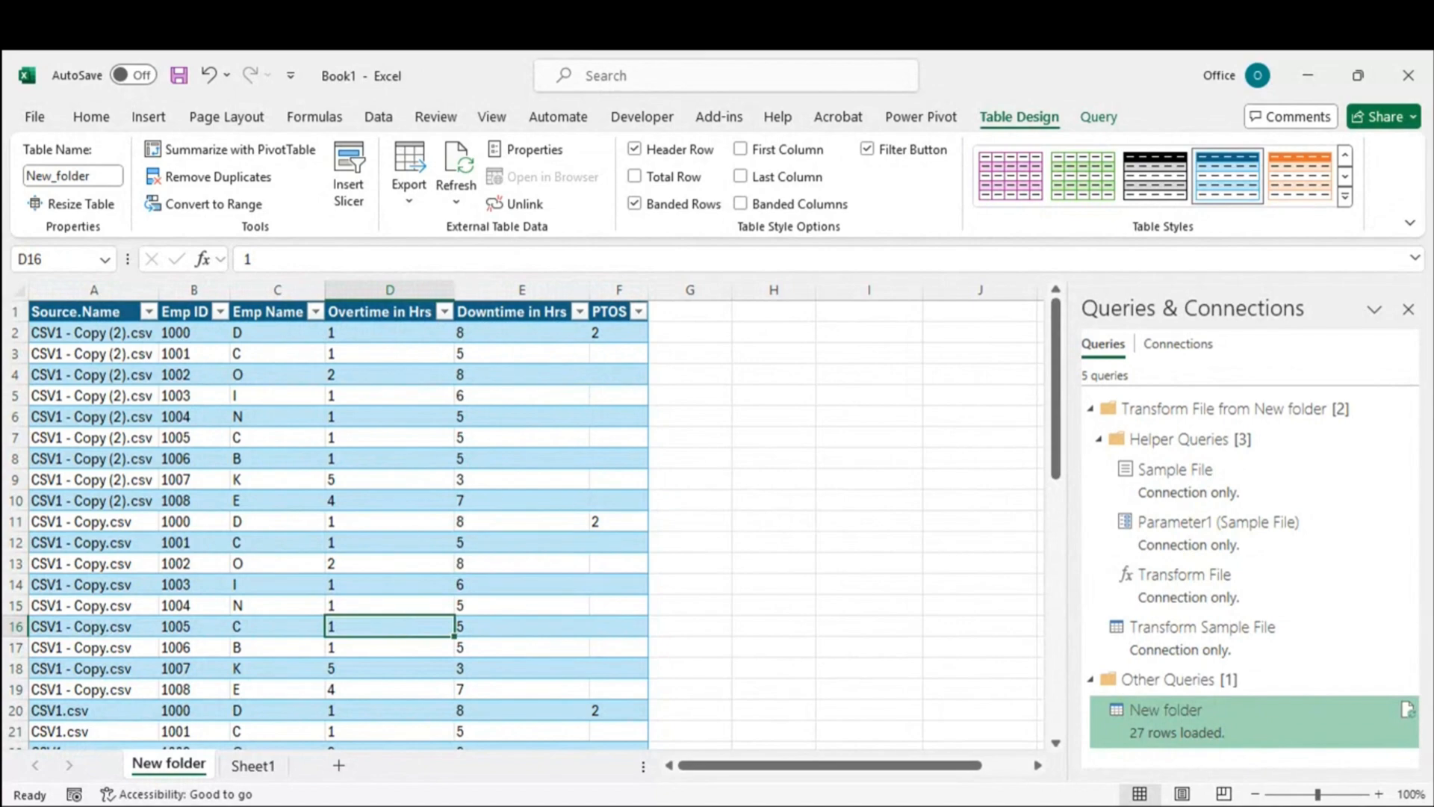
pyautogui.click(1177, 710)
pyautogui.doubleClick(1177, 708)
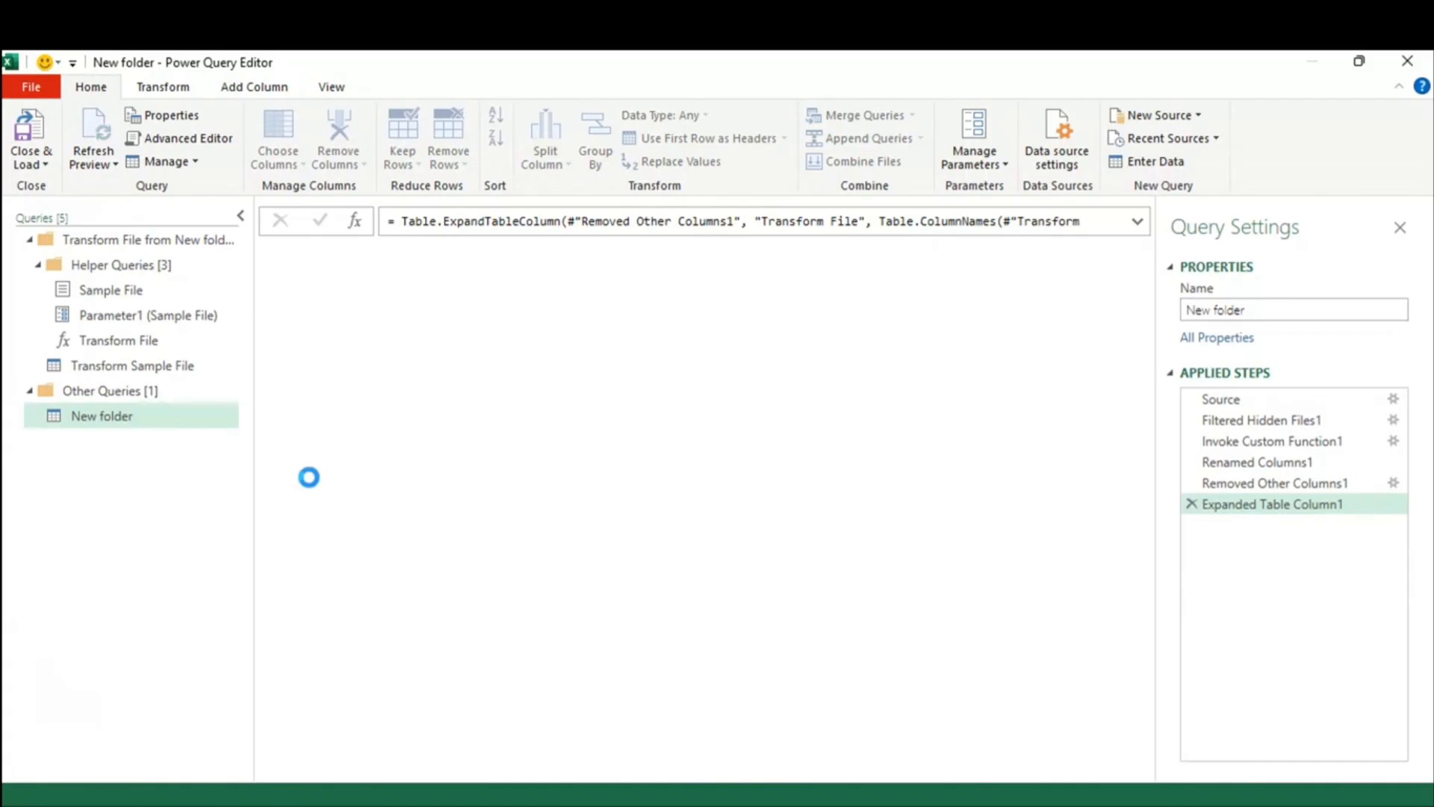
# Step: Delete the Promoted Headers and Filtered Rows steps from Transform Sample File, leaving only Source
pyautogui.click(116, 365)
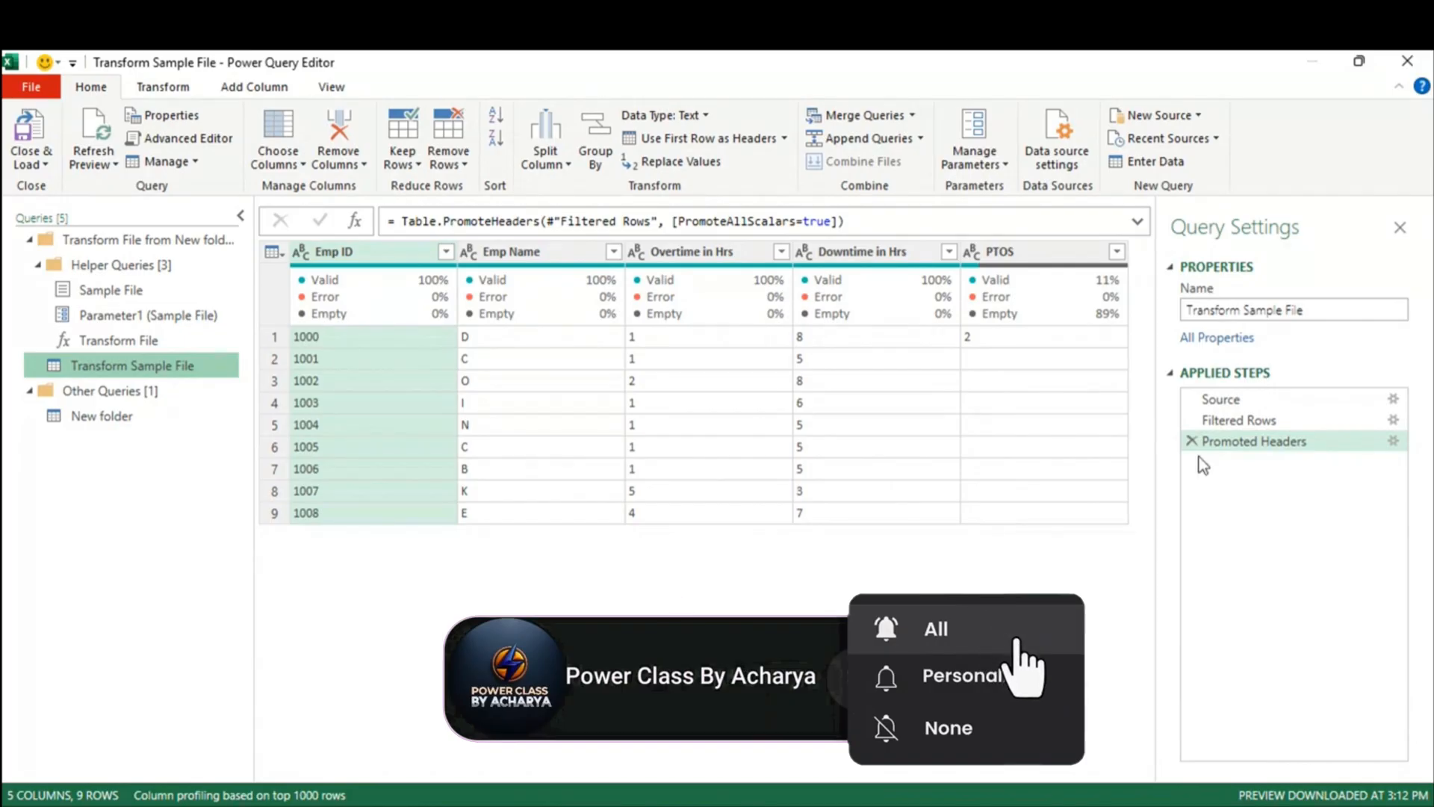
pyautogui.click(1245, 423)
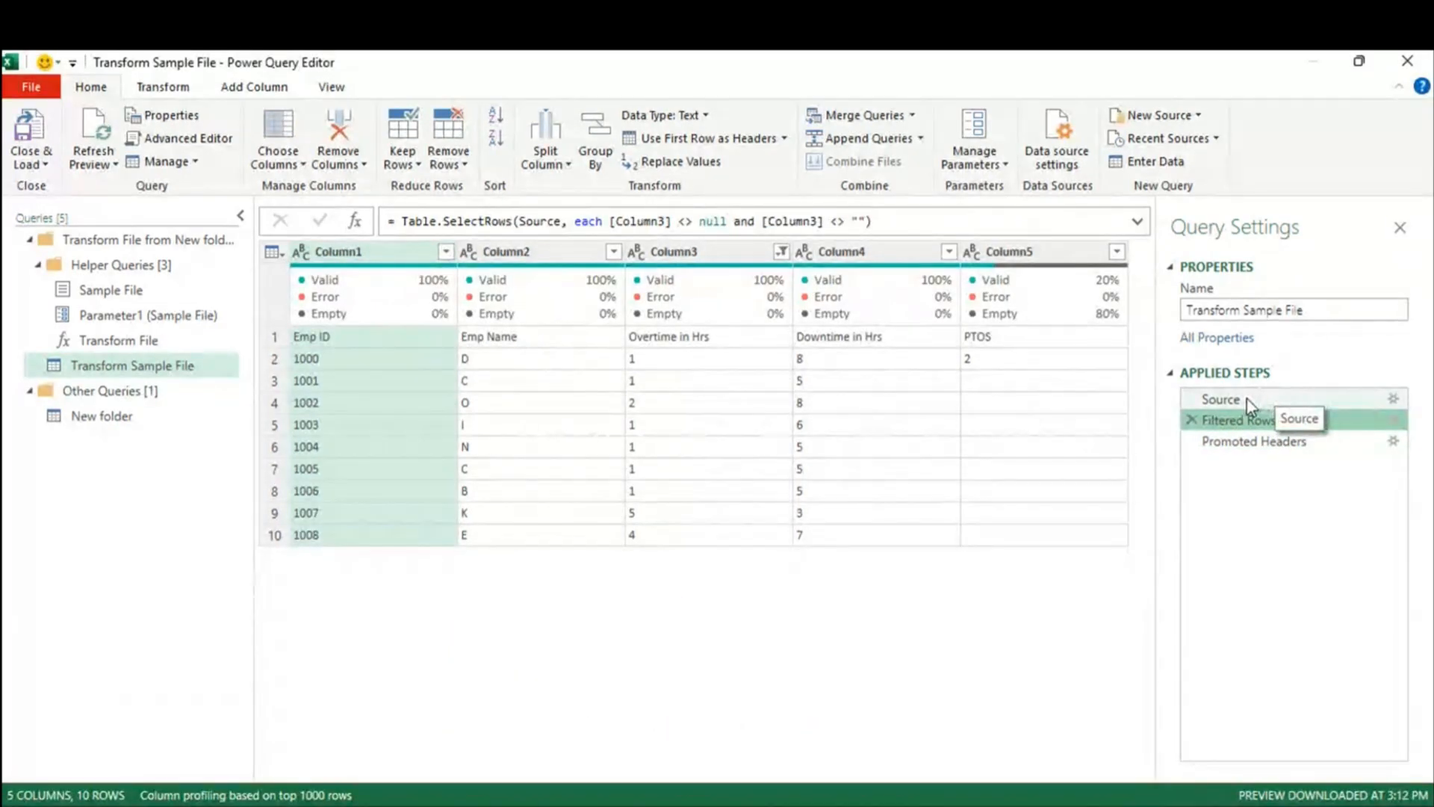
pyautogui.click(1240, 399)
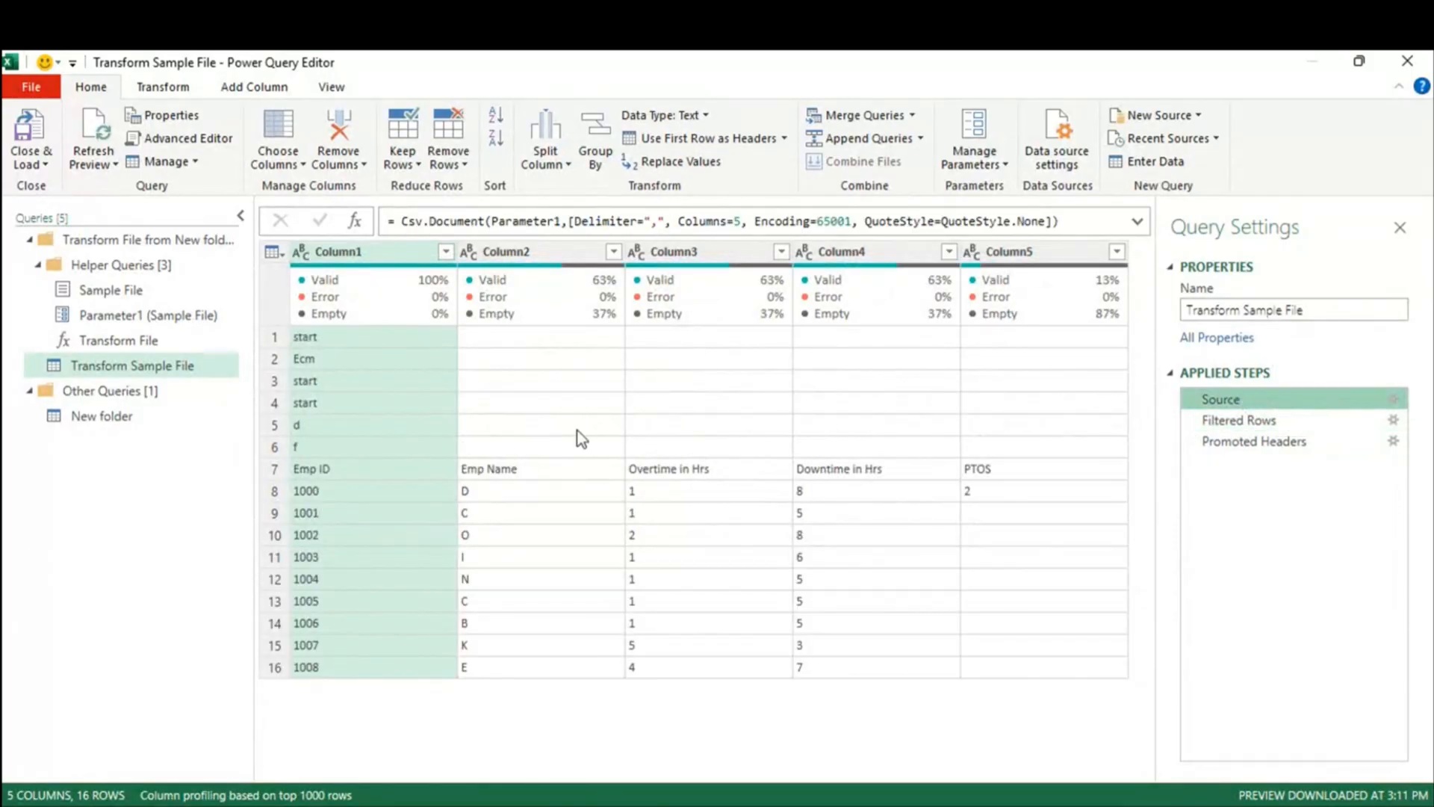
pyautogui.click(1191, 441)
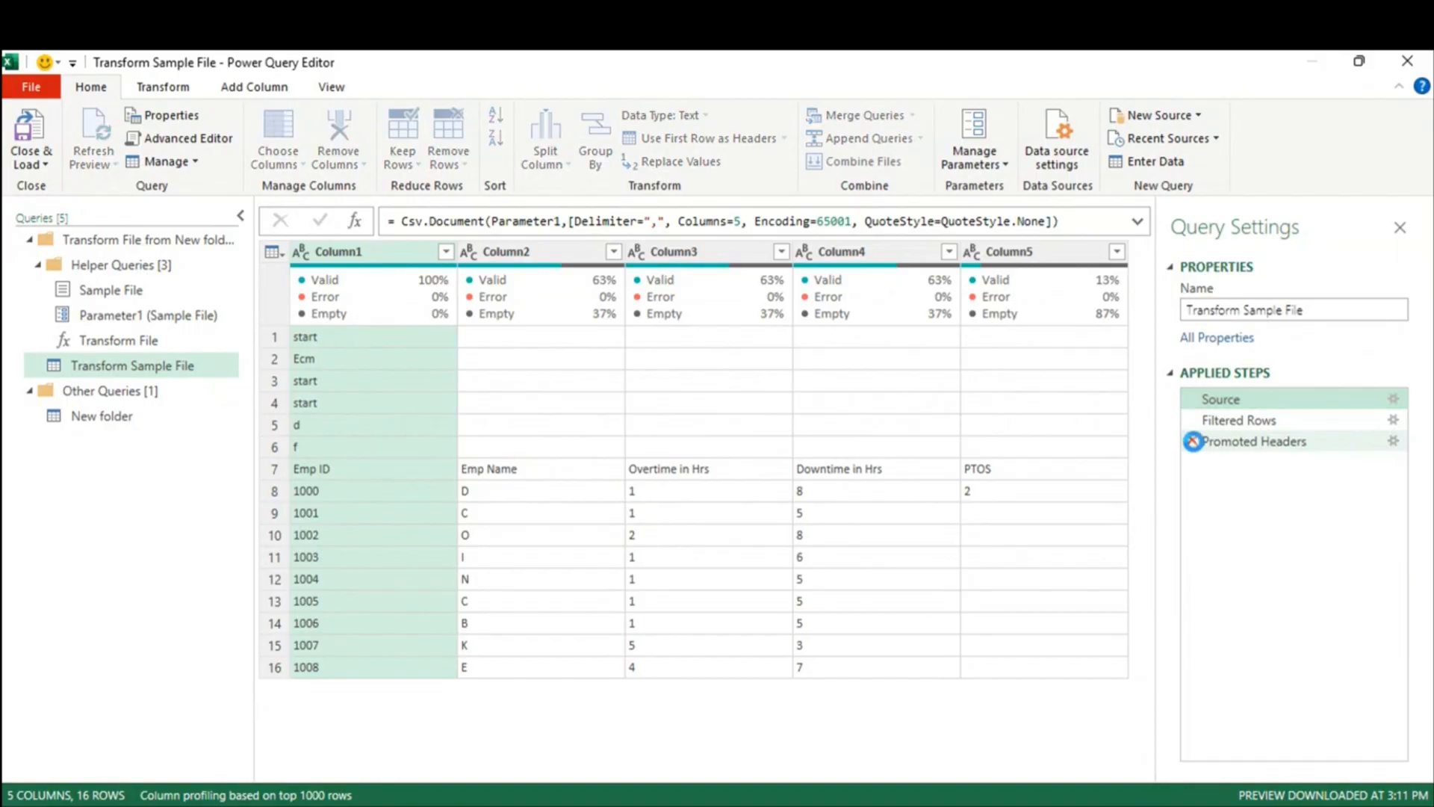
pyautogui.click(1193, 421)
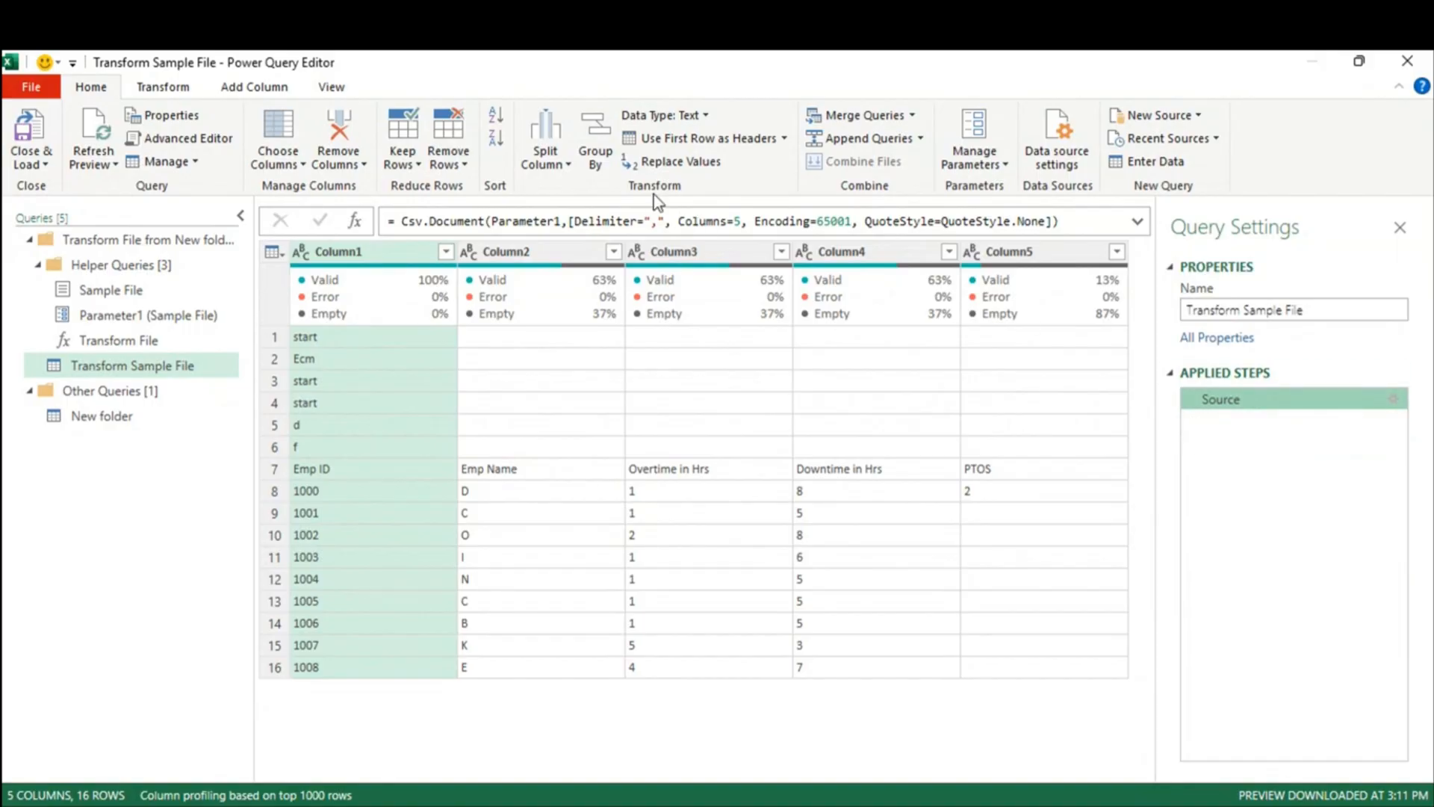
pyautogui.click(461, 165)
# Step: Remove the top 4 rows from the Transform Sample File query
pyautogui.click(545, 187)
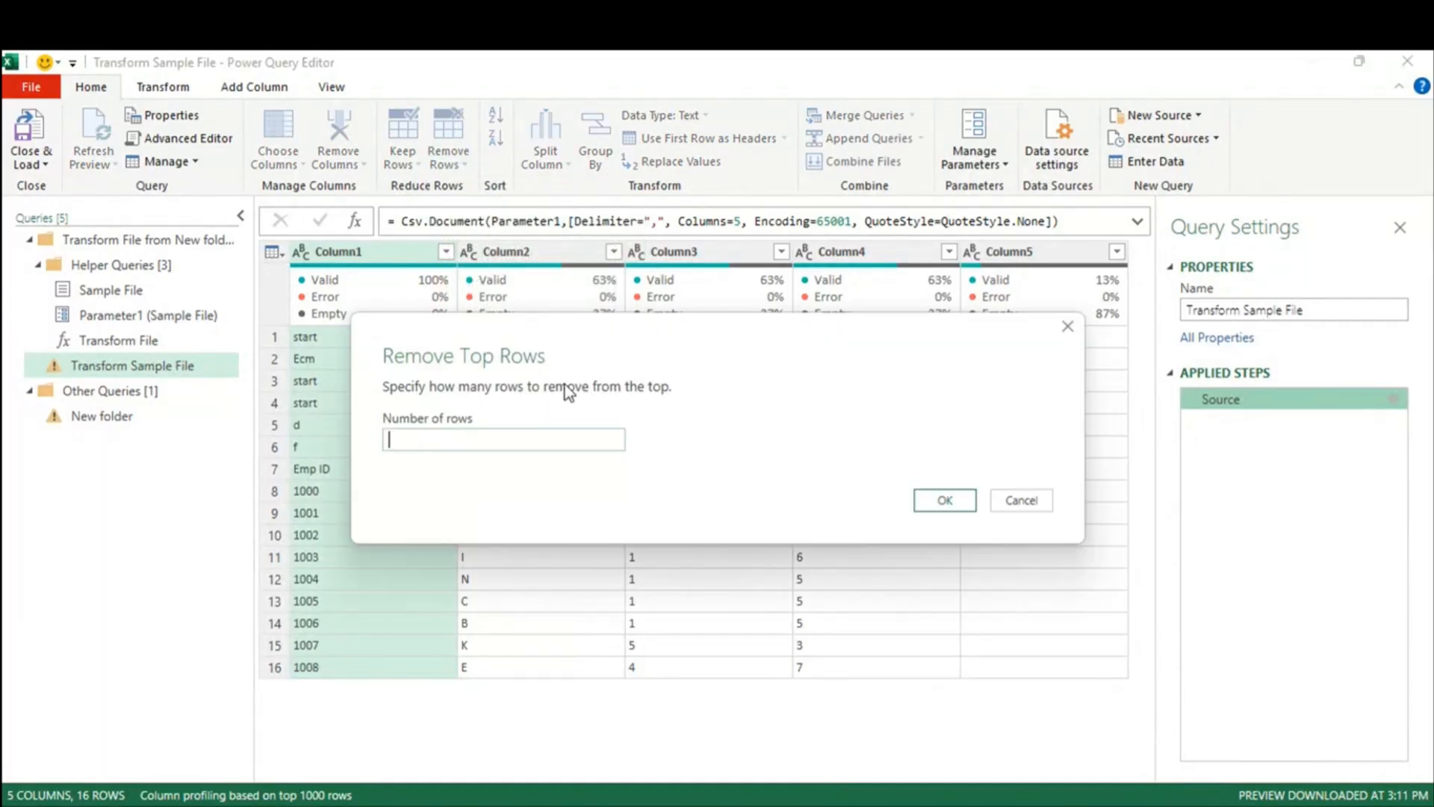
pyautogui.write('4')
pyautogui.click(962, 500)
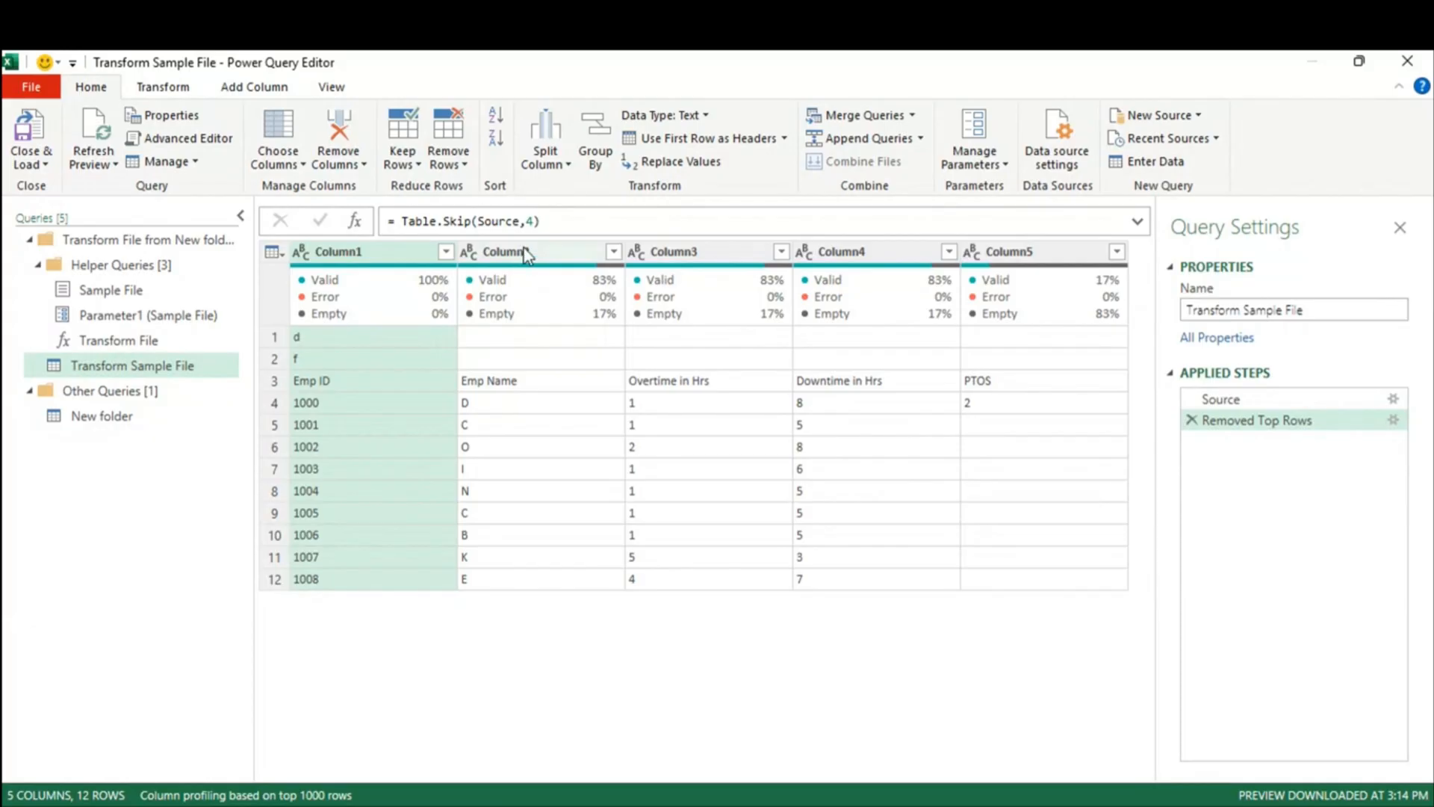
# Step: Examine the Table.Skip(Source,4) formula in the formula bar, then switch to the desktop
pyautogui.doubleClick(529, 222)
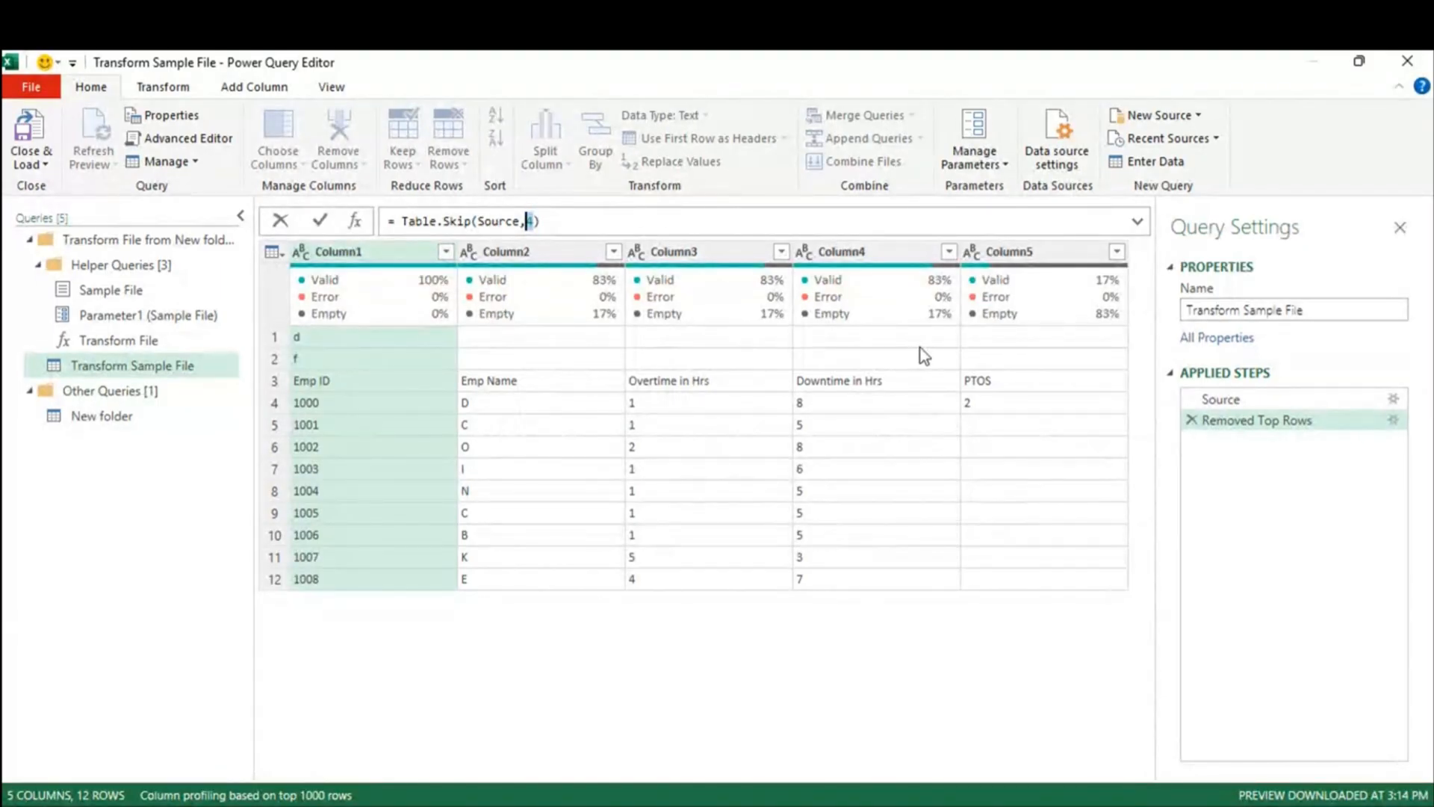
pyautogui.click(538, 222)
pyautogui.write(')')
pyautogui.moveTo(554, 224); pyautogui.dragTo(379, 236)
pyautogui.moveTo(586, 221); pyautogui.dragTo(396, 213)
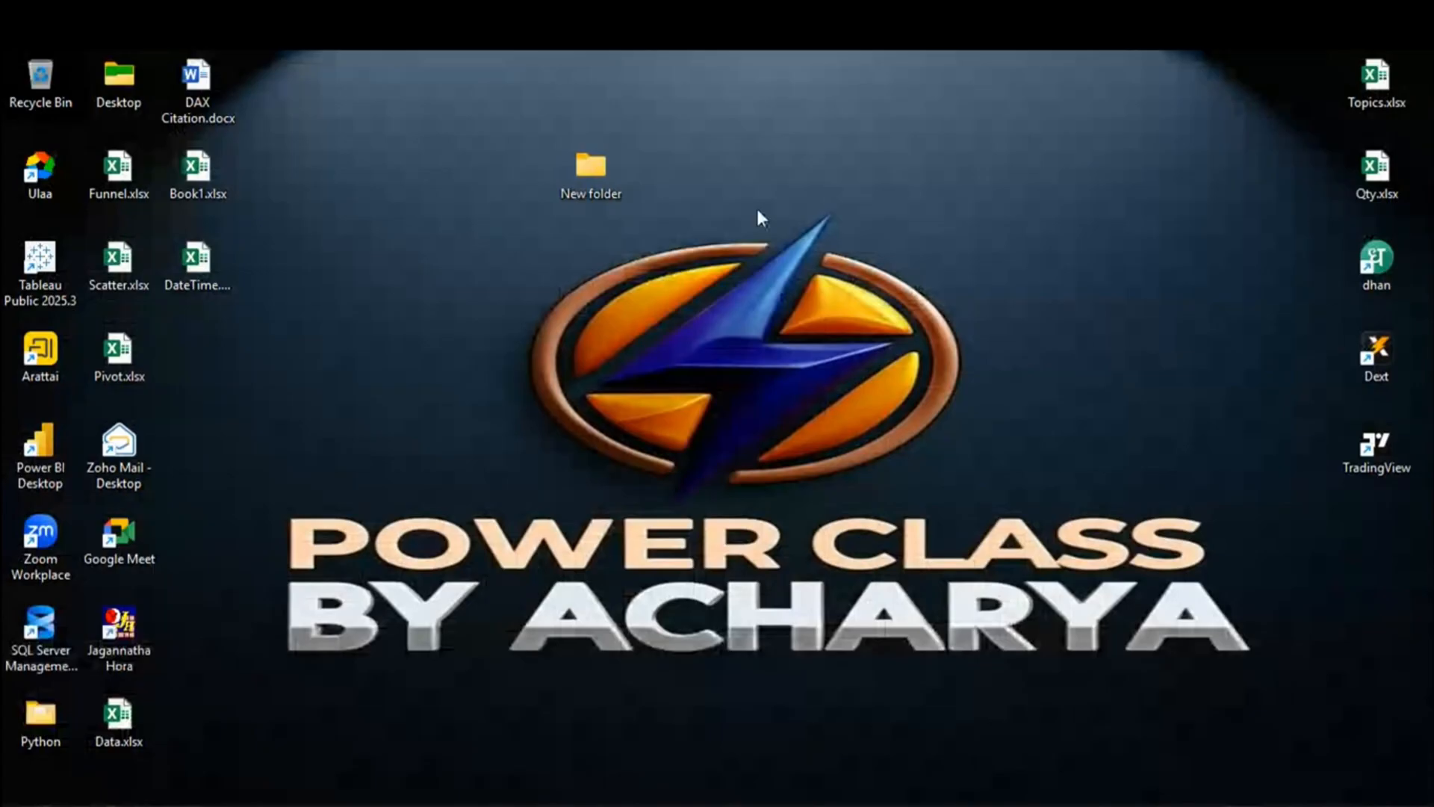
pyautogui.rightClick(756, 209)
# Step: Refresh the desktop, launch Ulaa with the Person 1 profile, and go to the Python SharePoint site
pyautogui.click(825, 360)
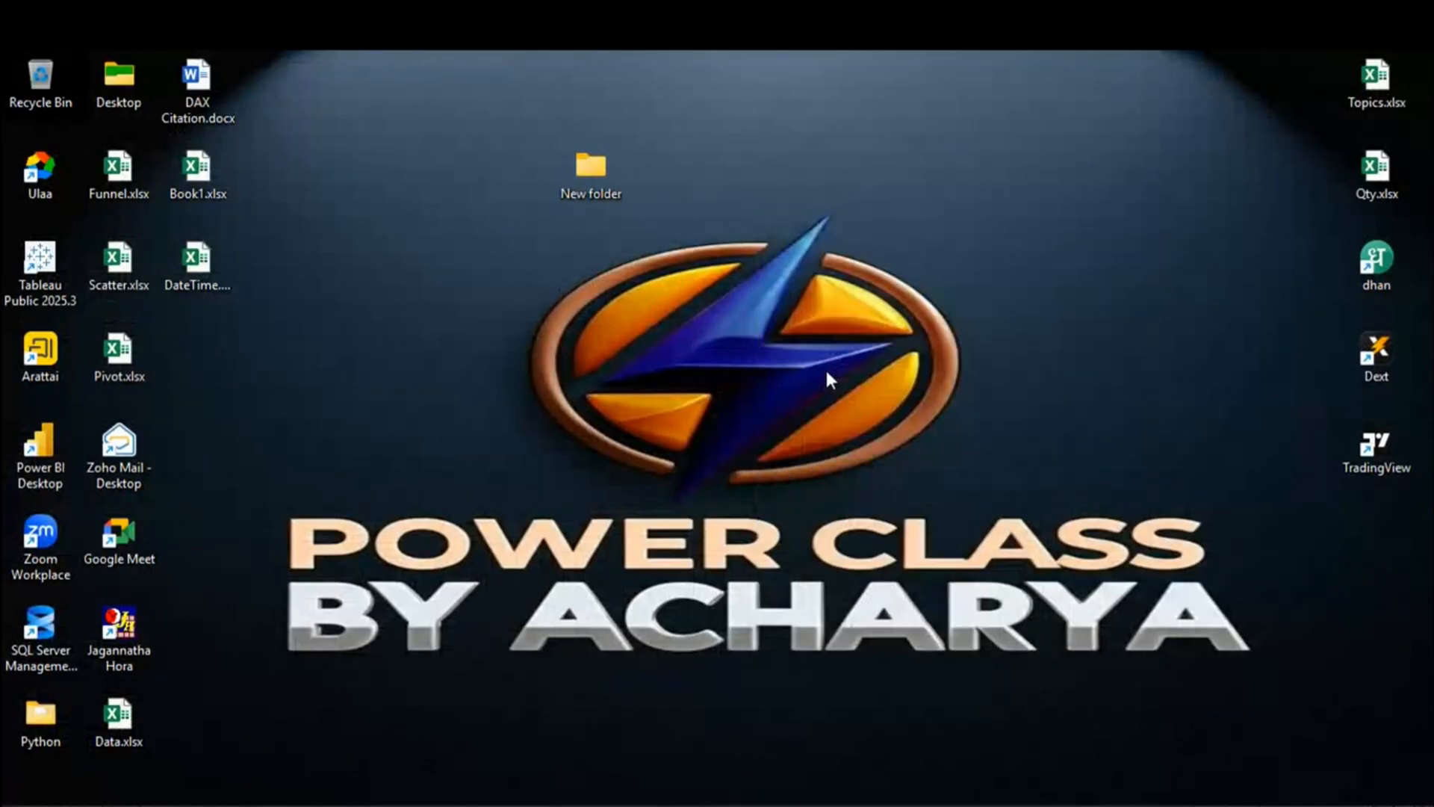
pyautogui.rightClick(942, 298)
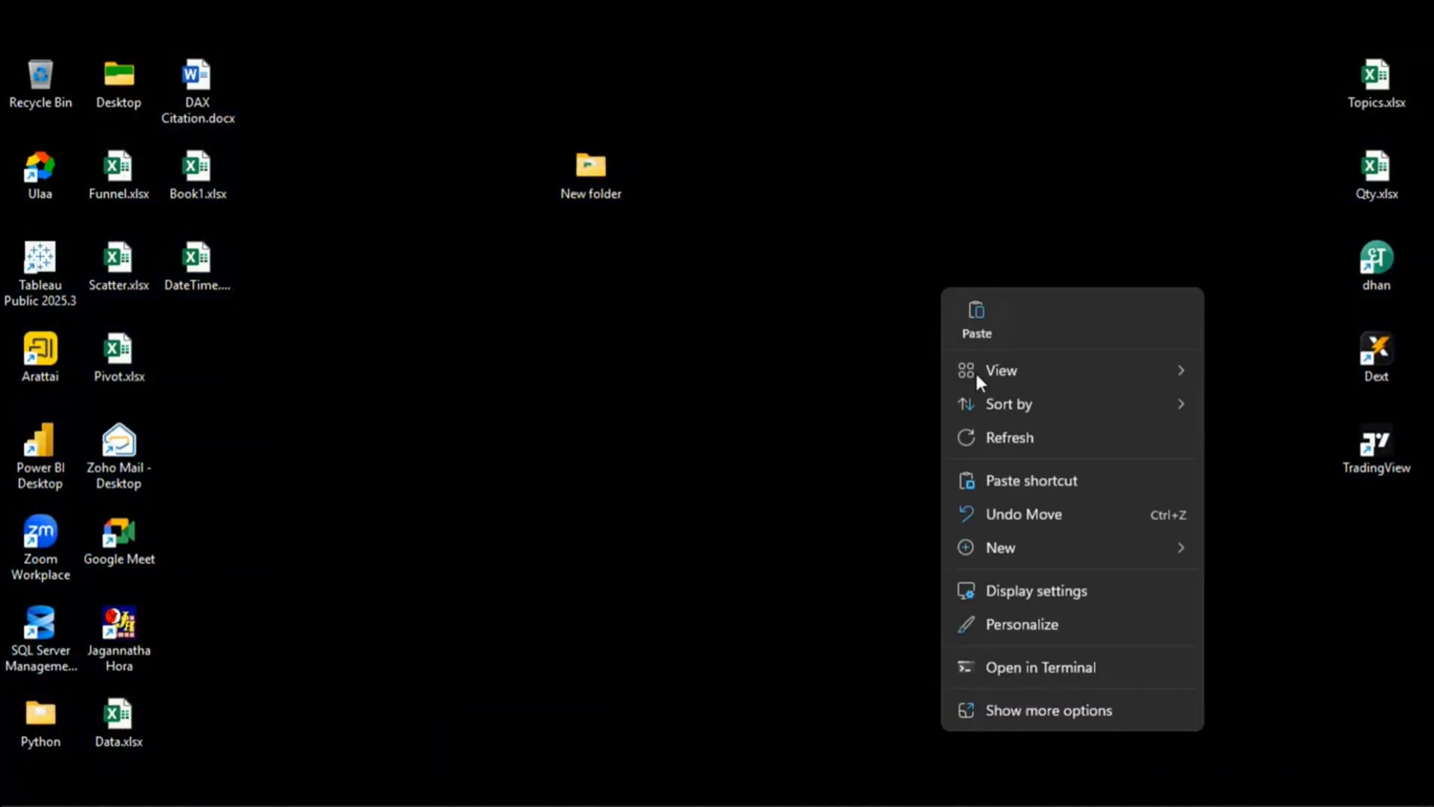
pyautogui.click(1012, 438)
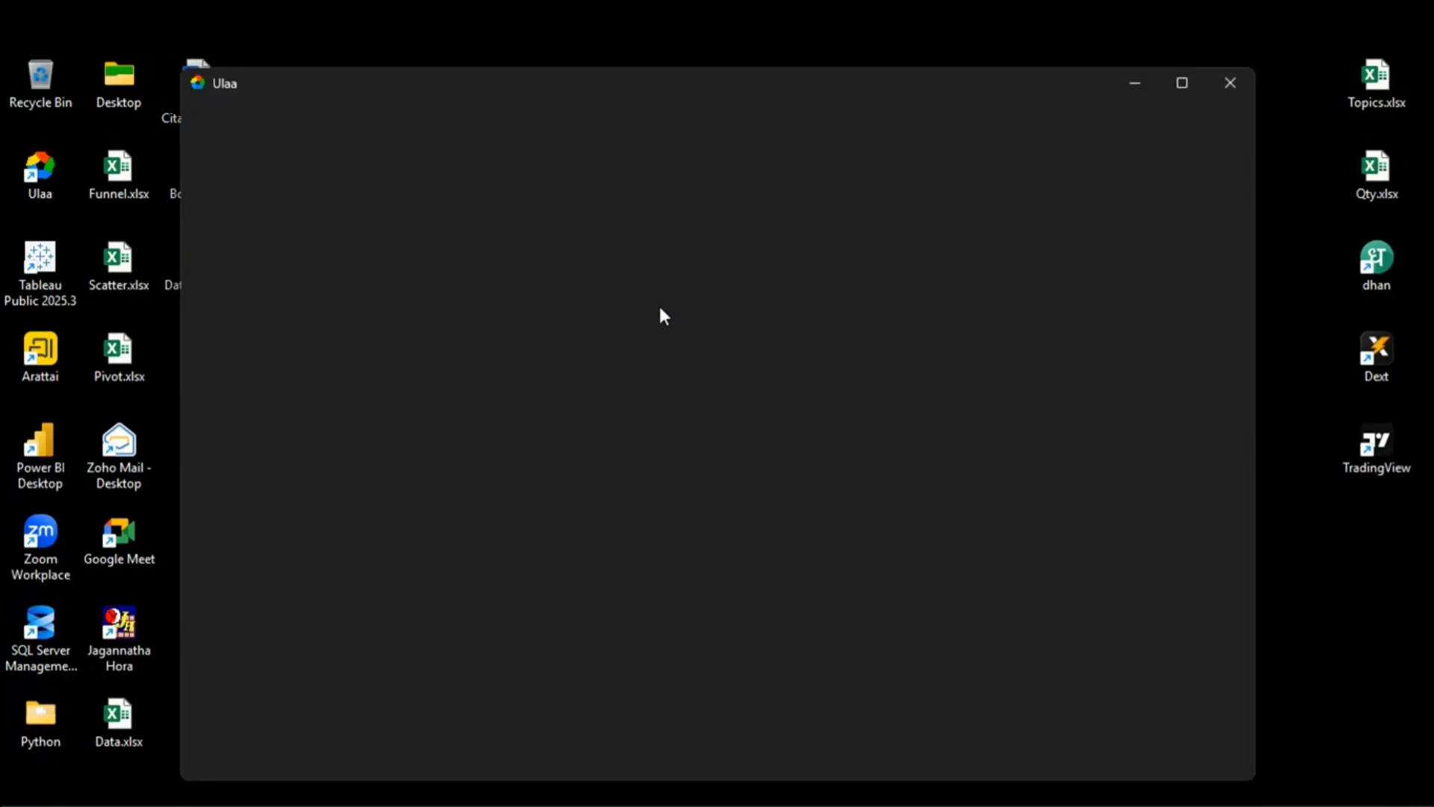
pyautogui.click(563, 666)
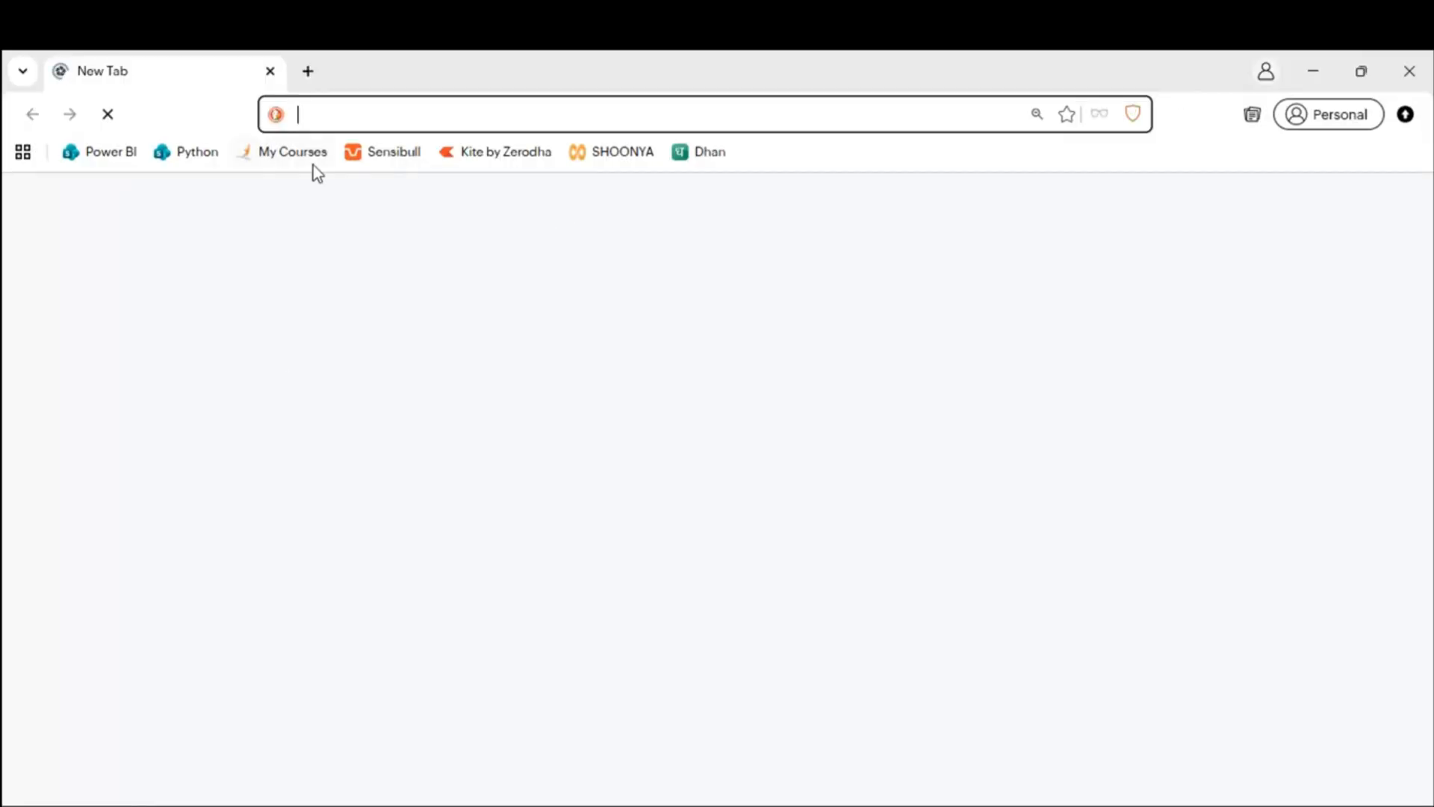
pyautogui.click(181, 157)
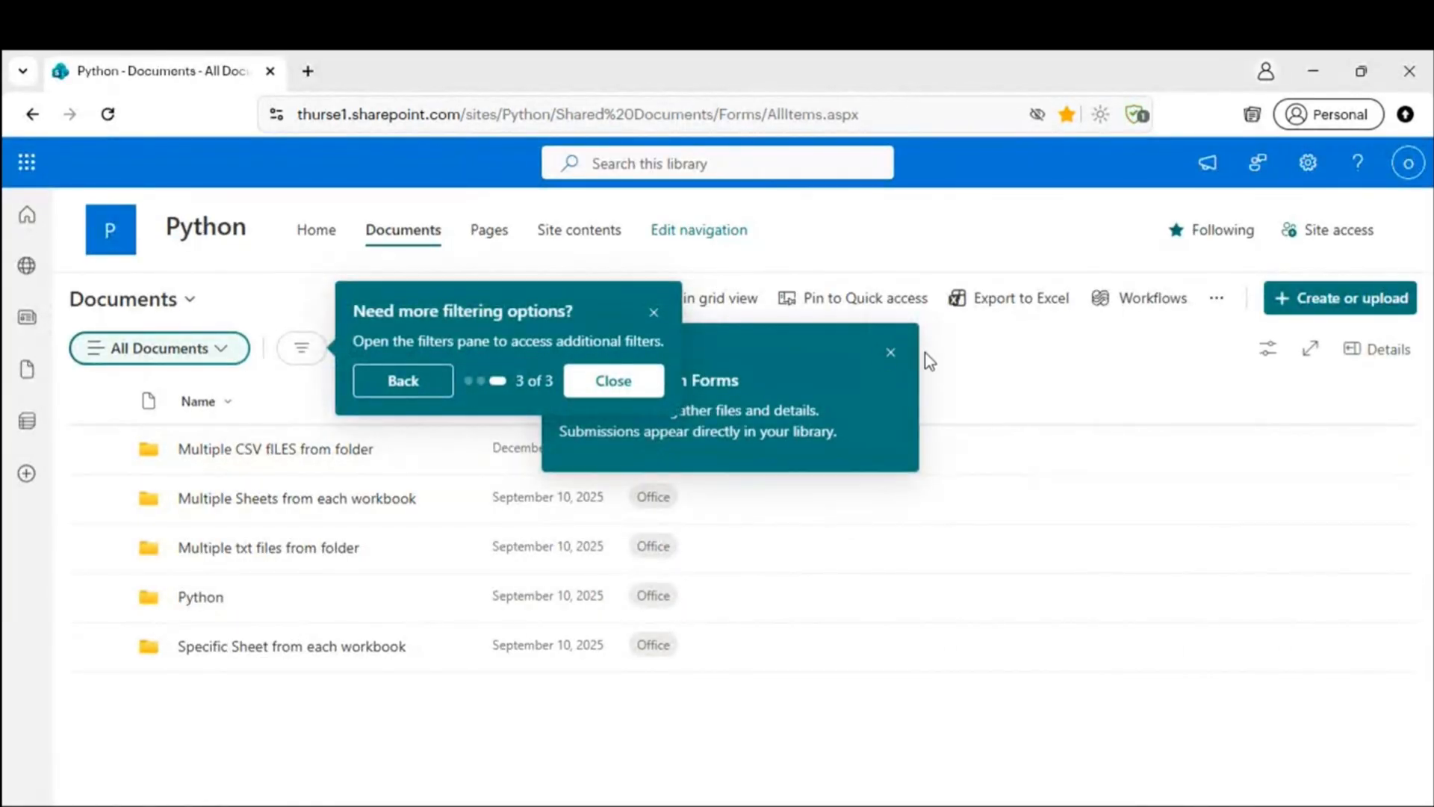
# Step: Open CSV1.csv from the Multiple CSV fILES from folder folder in desktop Excel, confirming with Yes
pyautogui.click(889, 354)
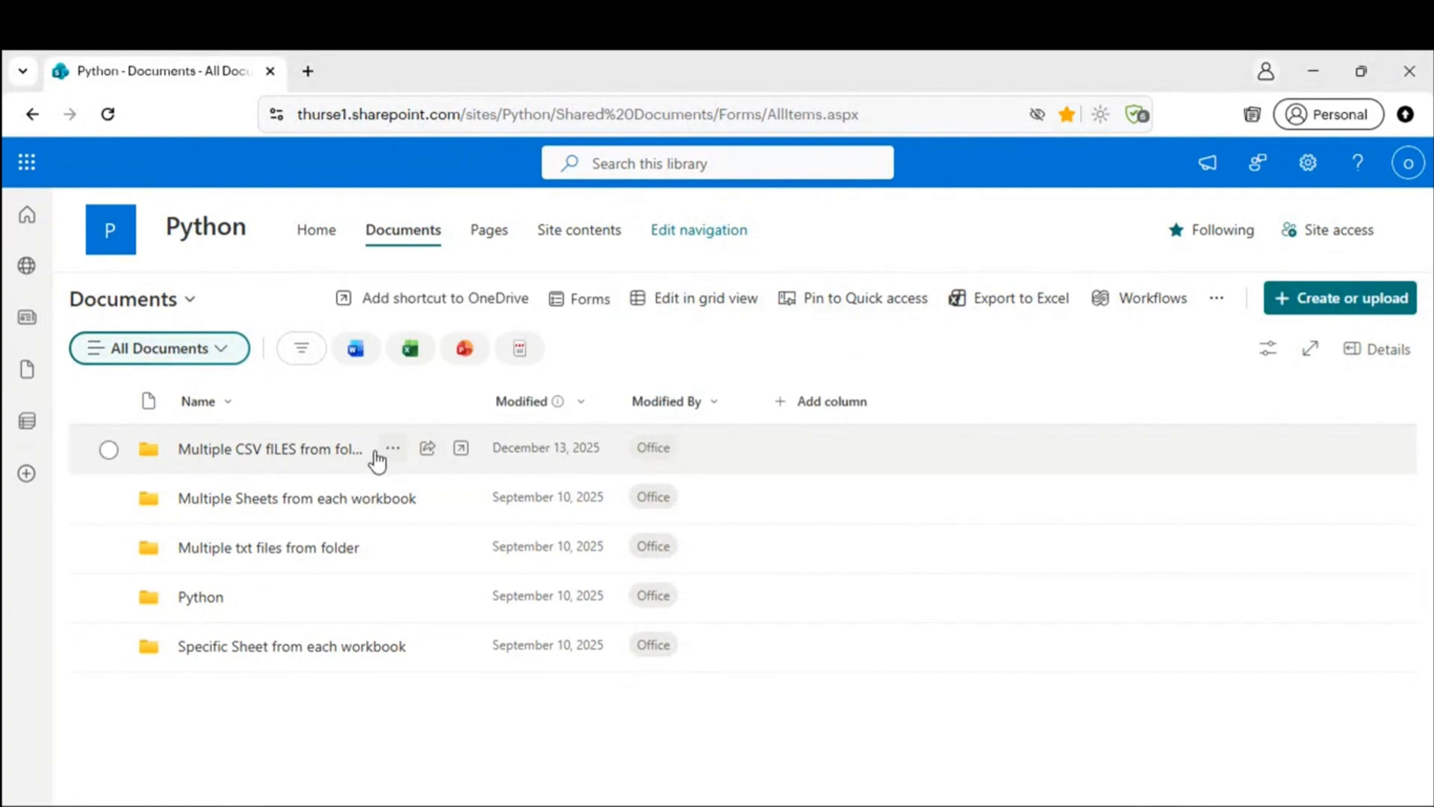
pyautogui.click(342, 458)
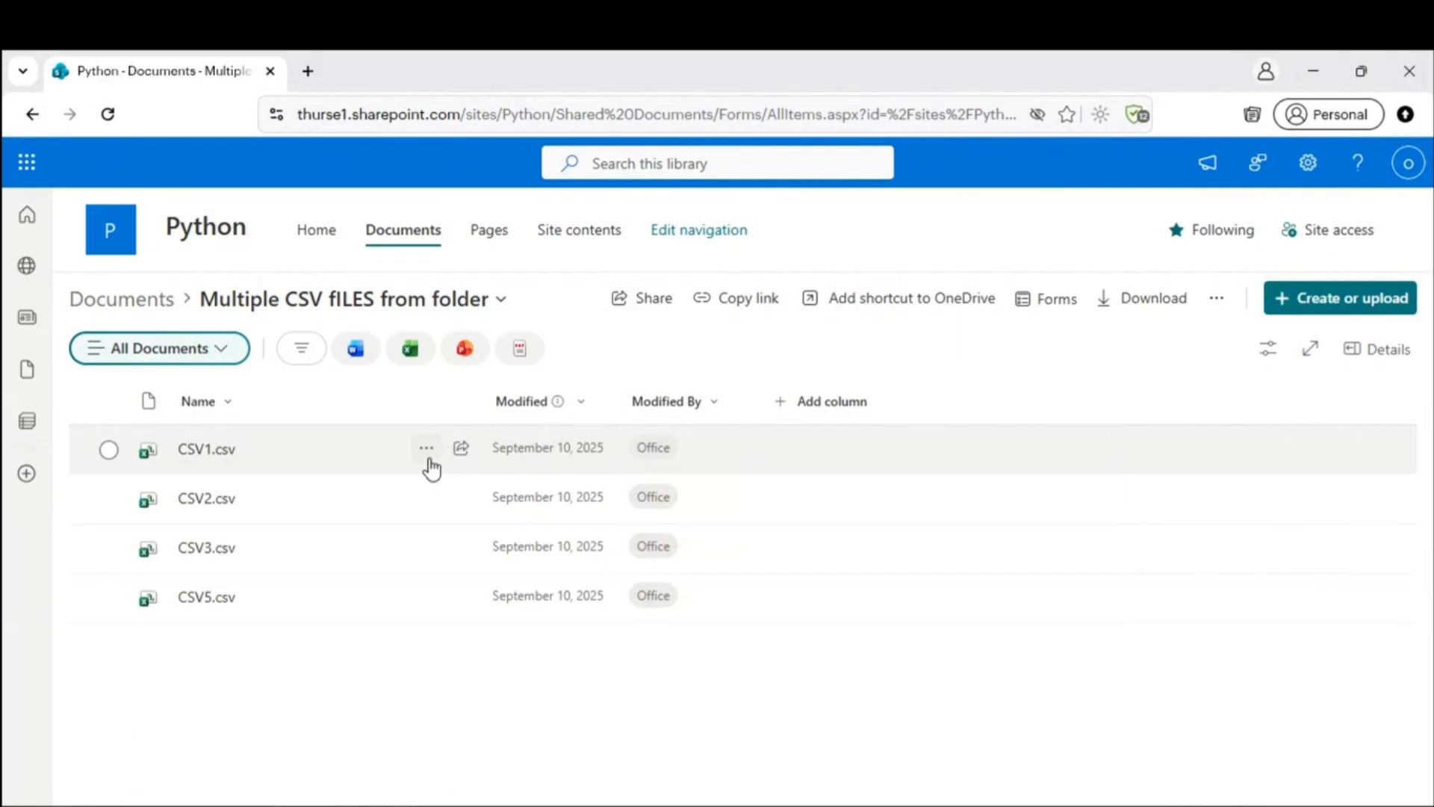
pyautogui.click(426, 450)
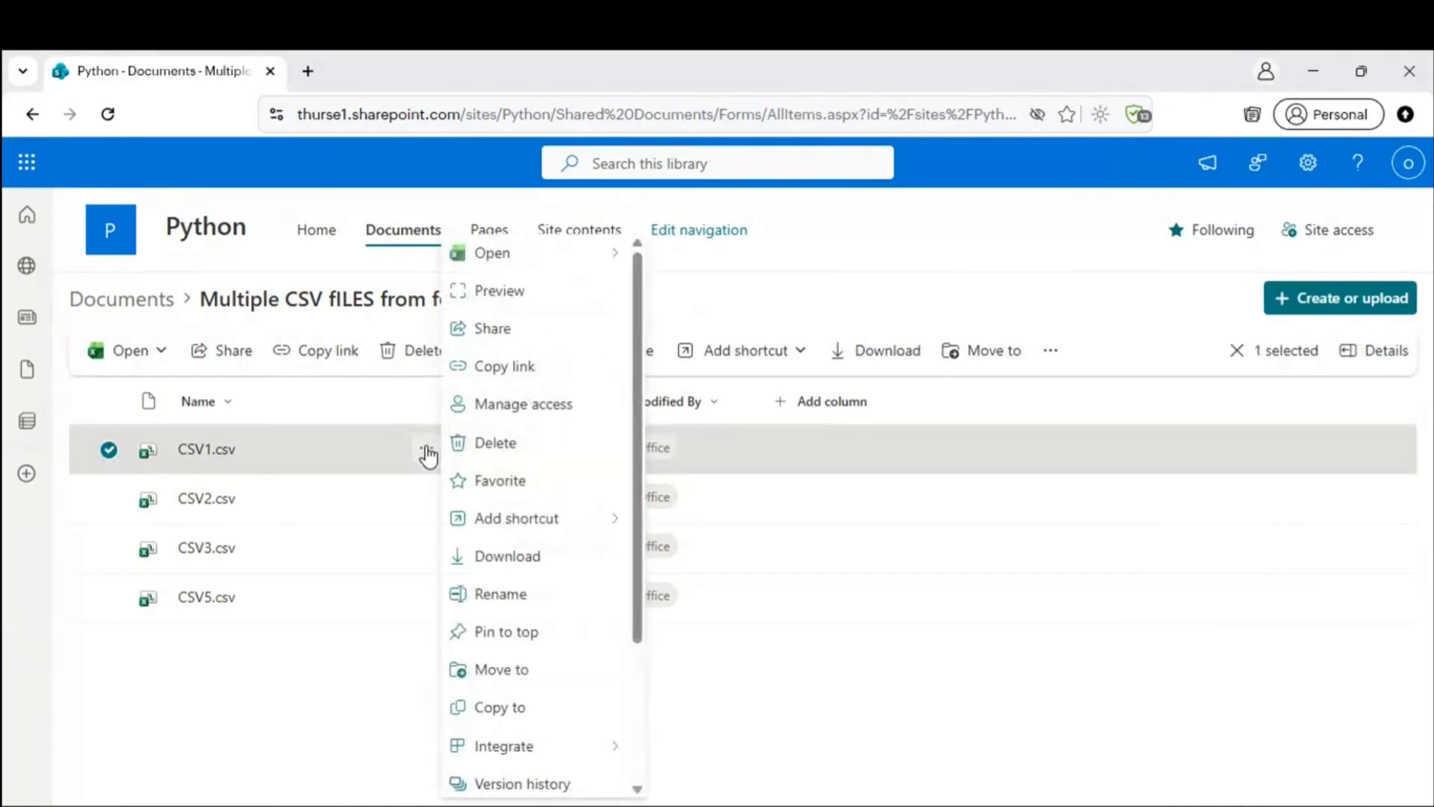
pyautogui.moveTo(491, 255)
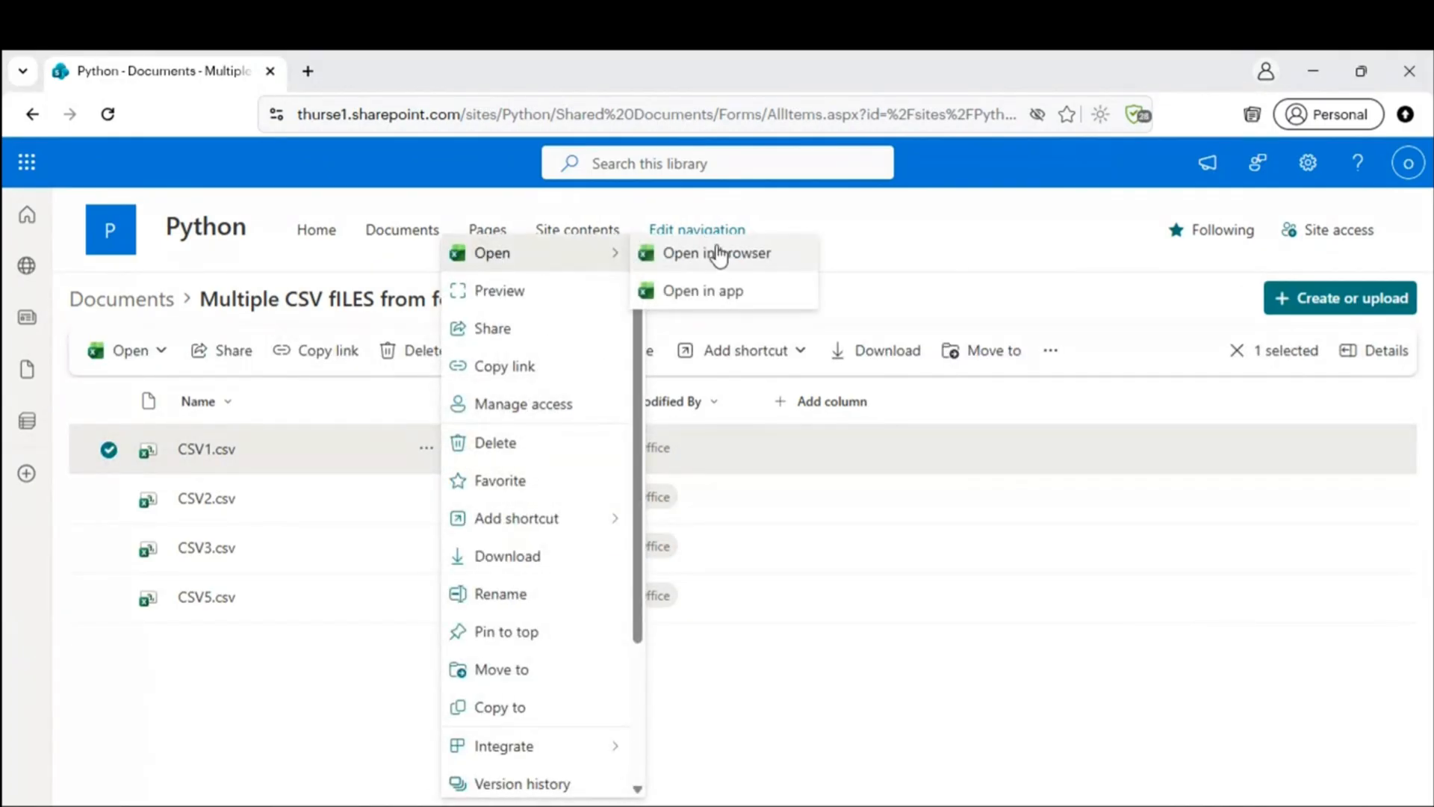
pyautogui.click(731, 293)
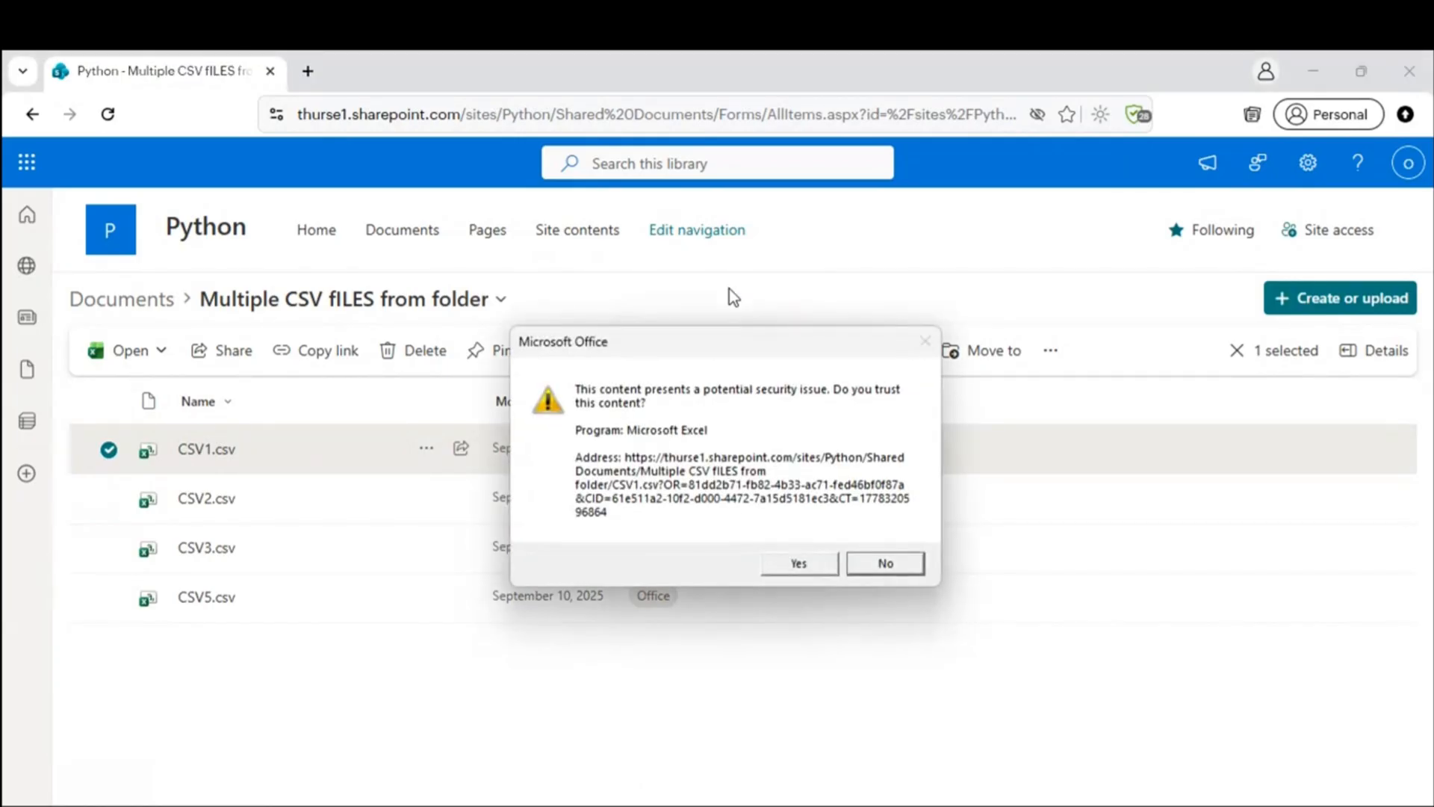
pyautogui.click(793, 563)
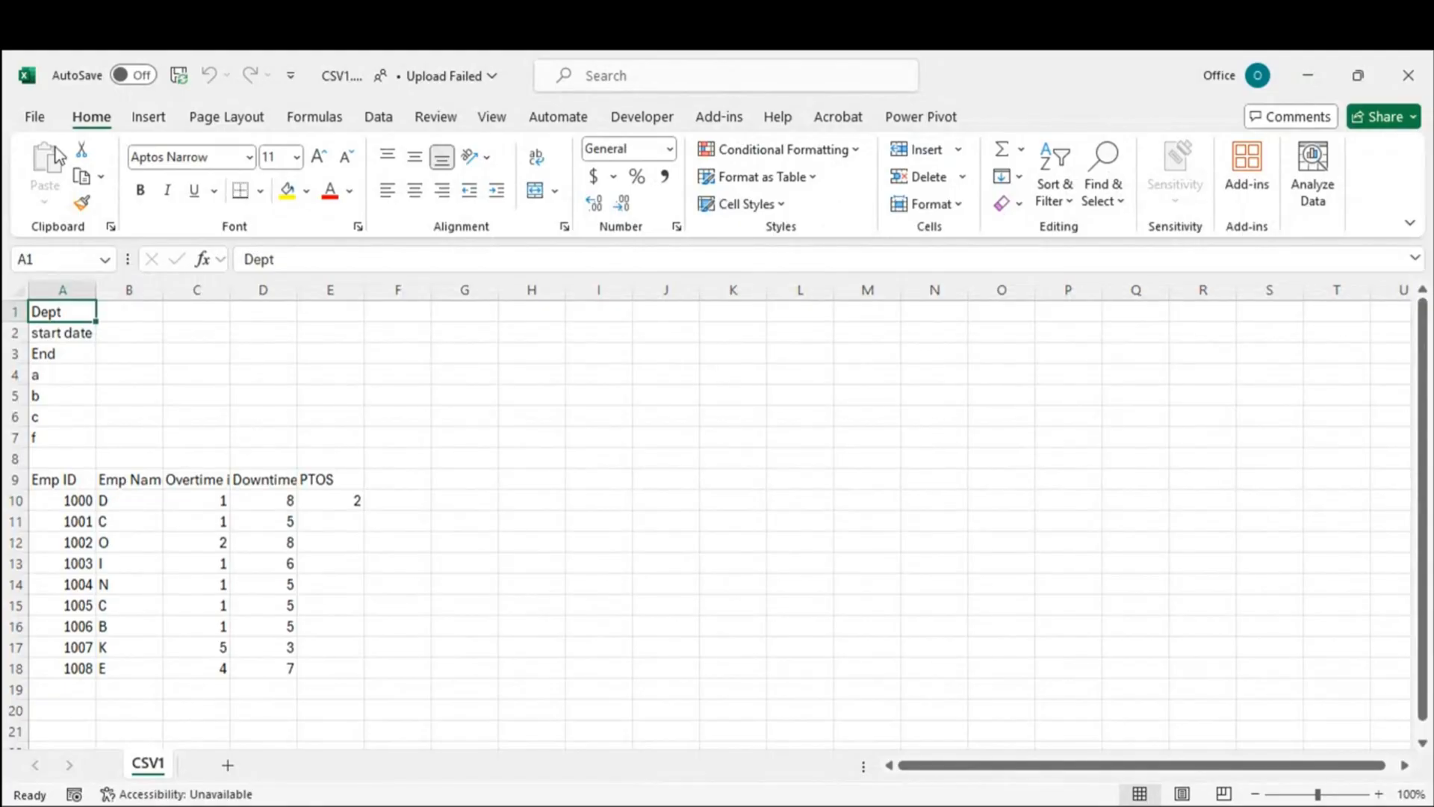
# Step: Copy CSV1's SharePoint path from File > Info and paste it into Notepad
pyautogui.click(34, 122)
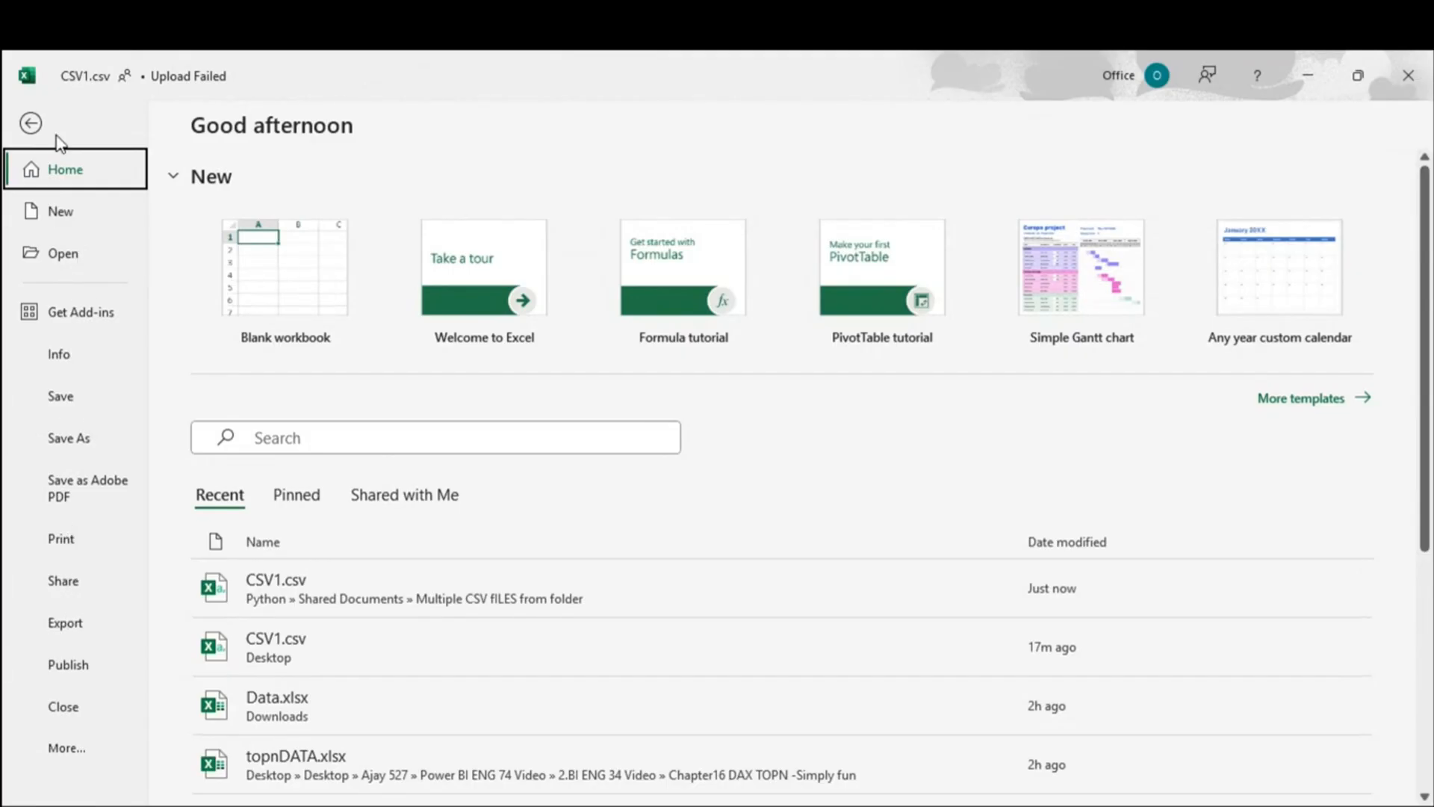
pyautogui.click(30, 122)
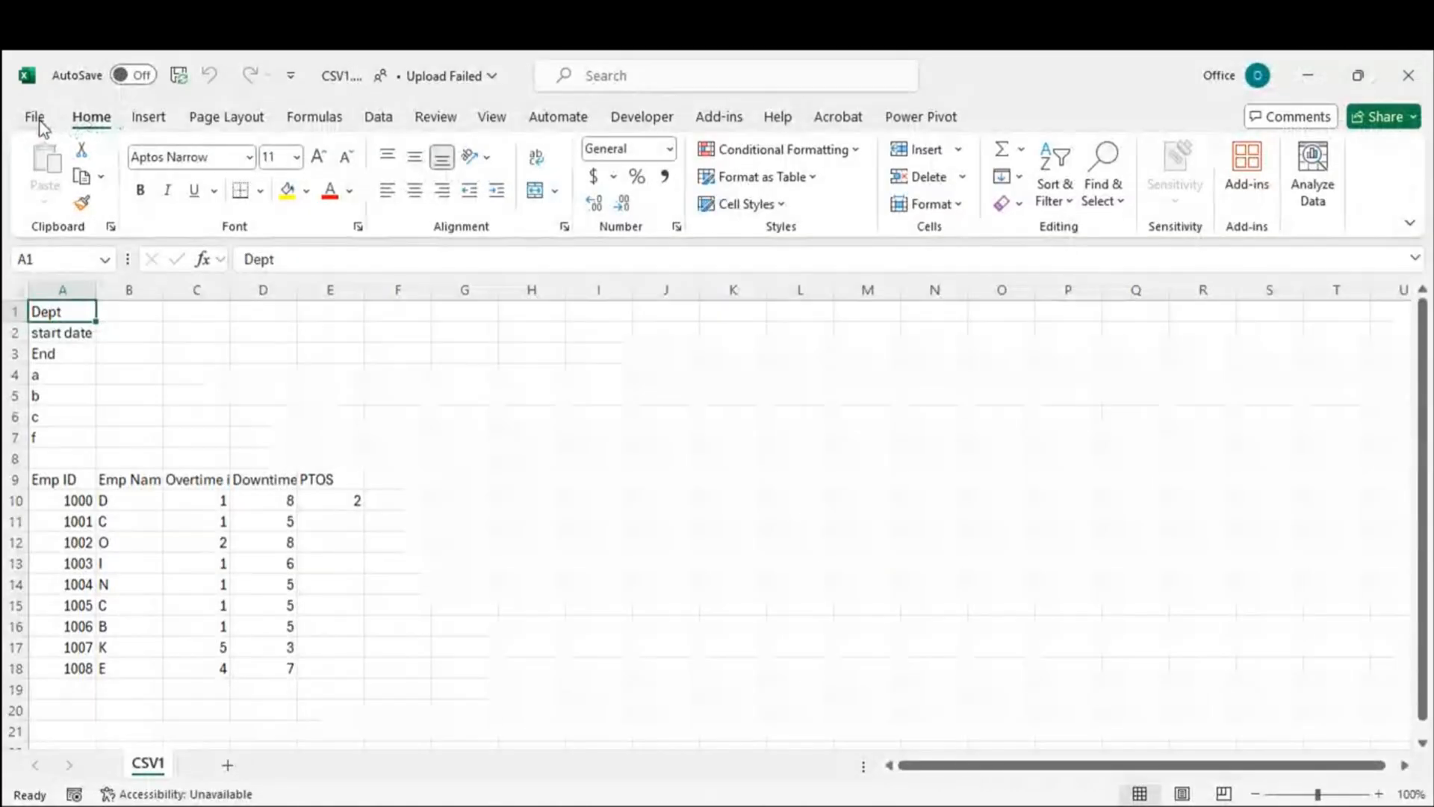
pyautogui.click(33, 120)
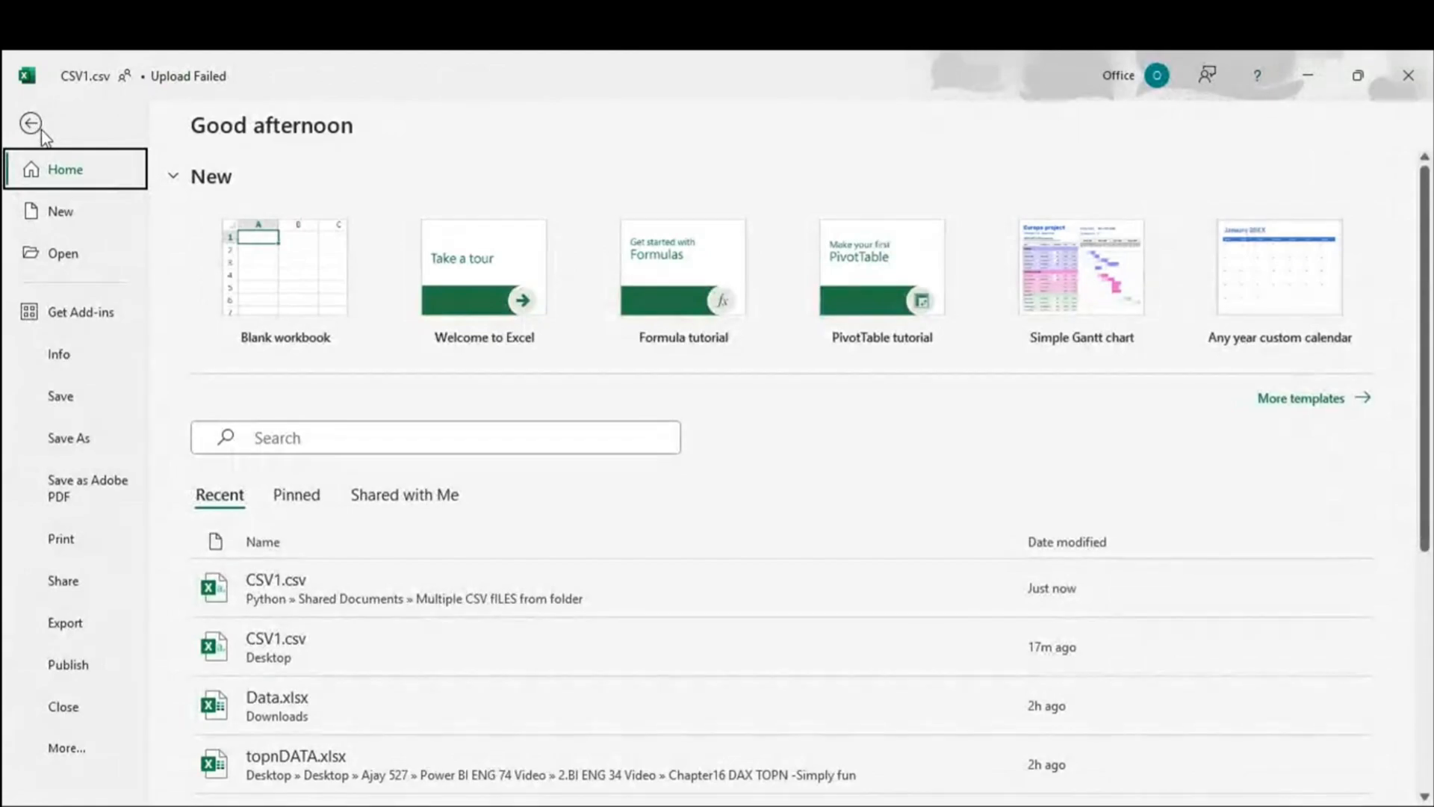
pyautogui.click(59, 357)
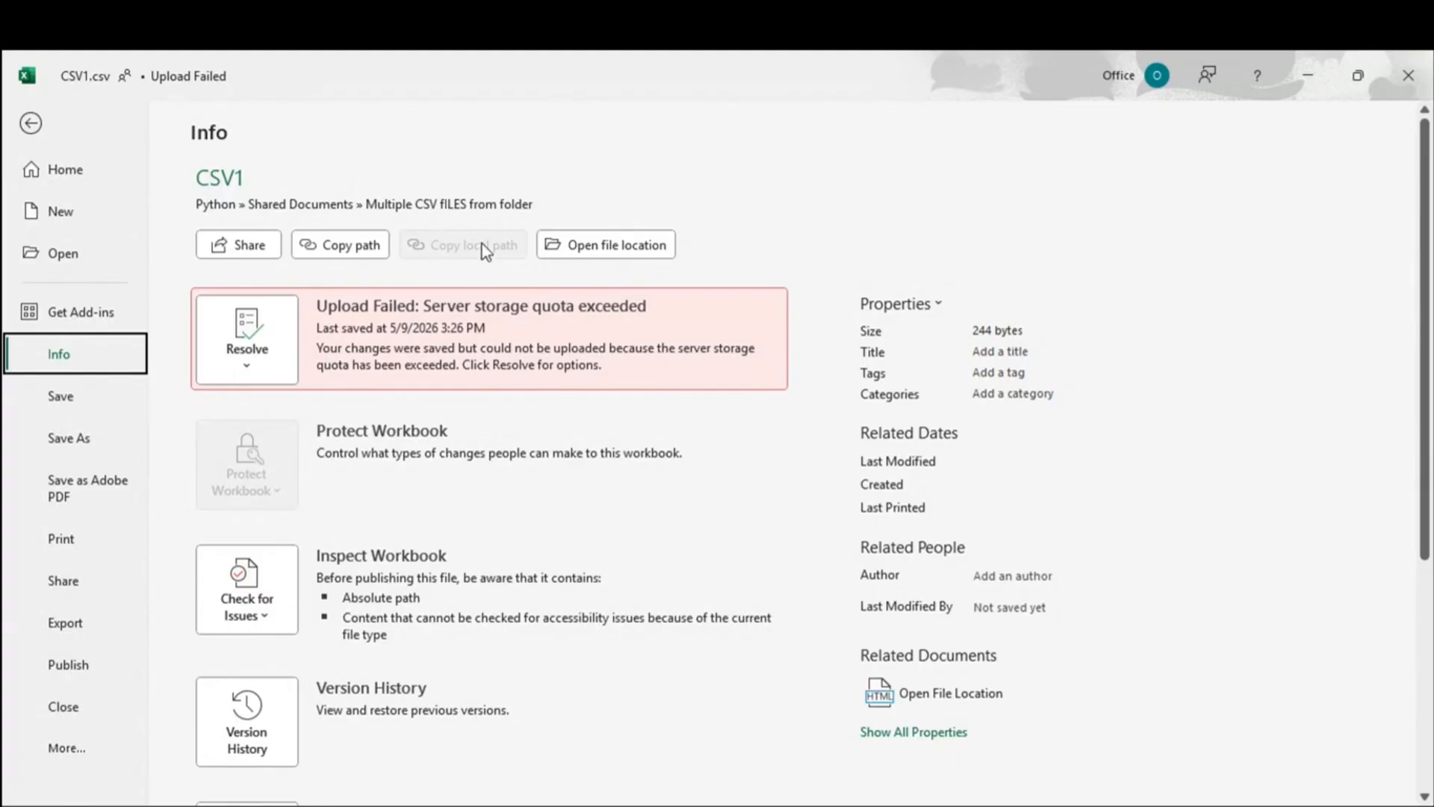
pyautogui.click(323, 252)
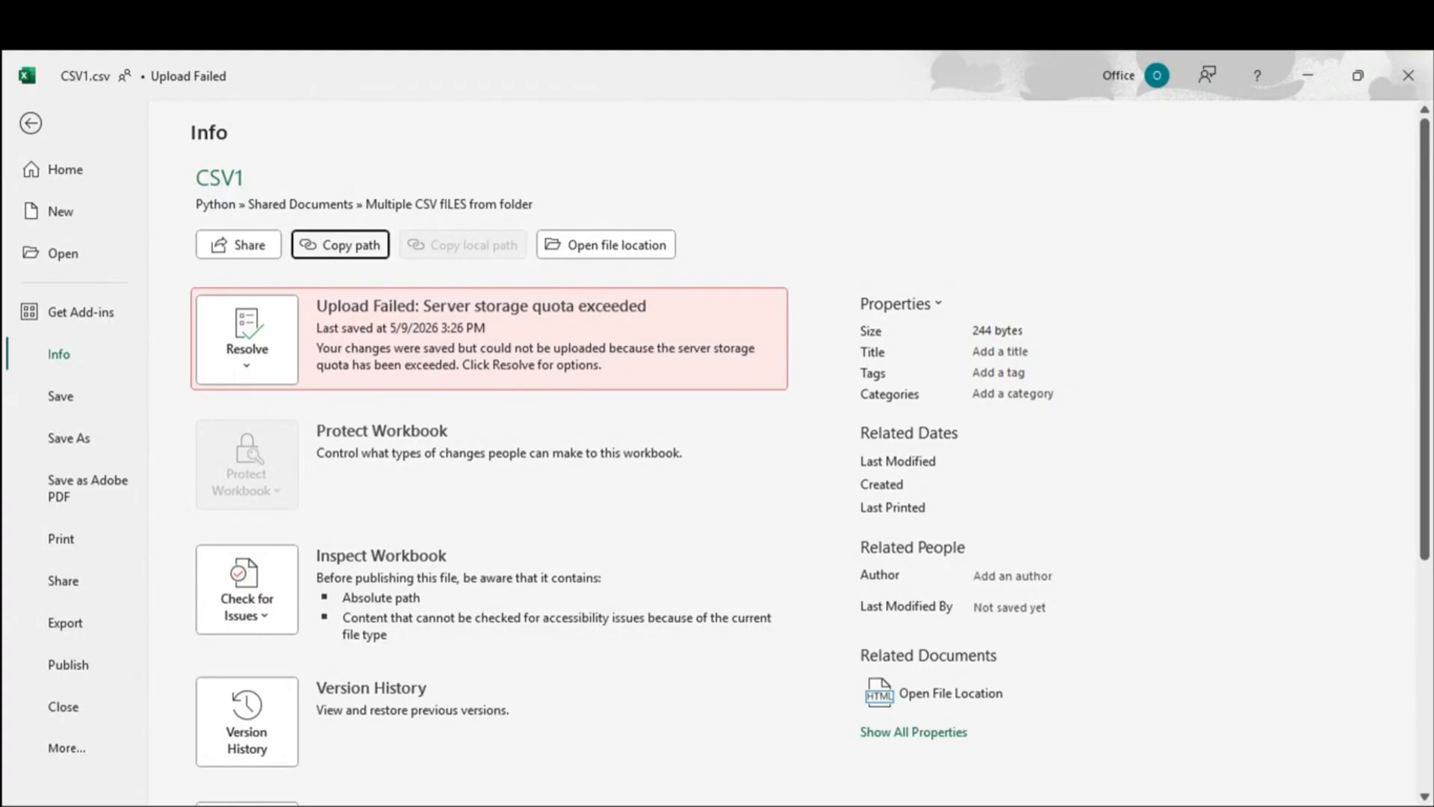
pyautogui.write('https://thurse1.sharepoint.com/sites/Python/Shared%20Documents/Multiple%20CSV%20fILES%20from%20folder/CSV1.csv?web=1')
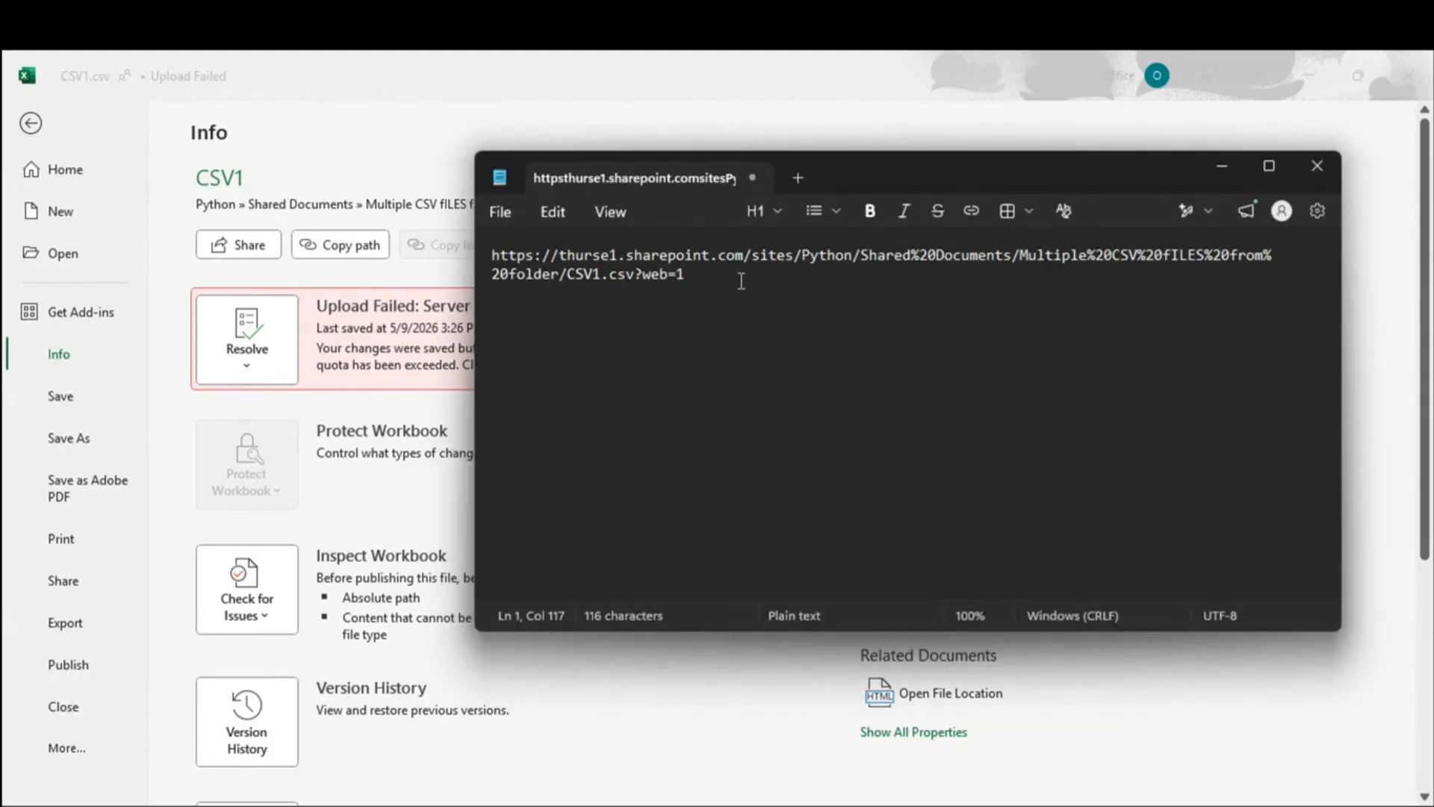
# Step: Return to Excel and close the CSV1 workbook
pyautogui.hotkey('alt', 'Tab')
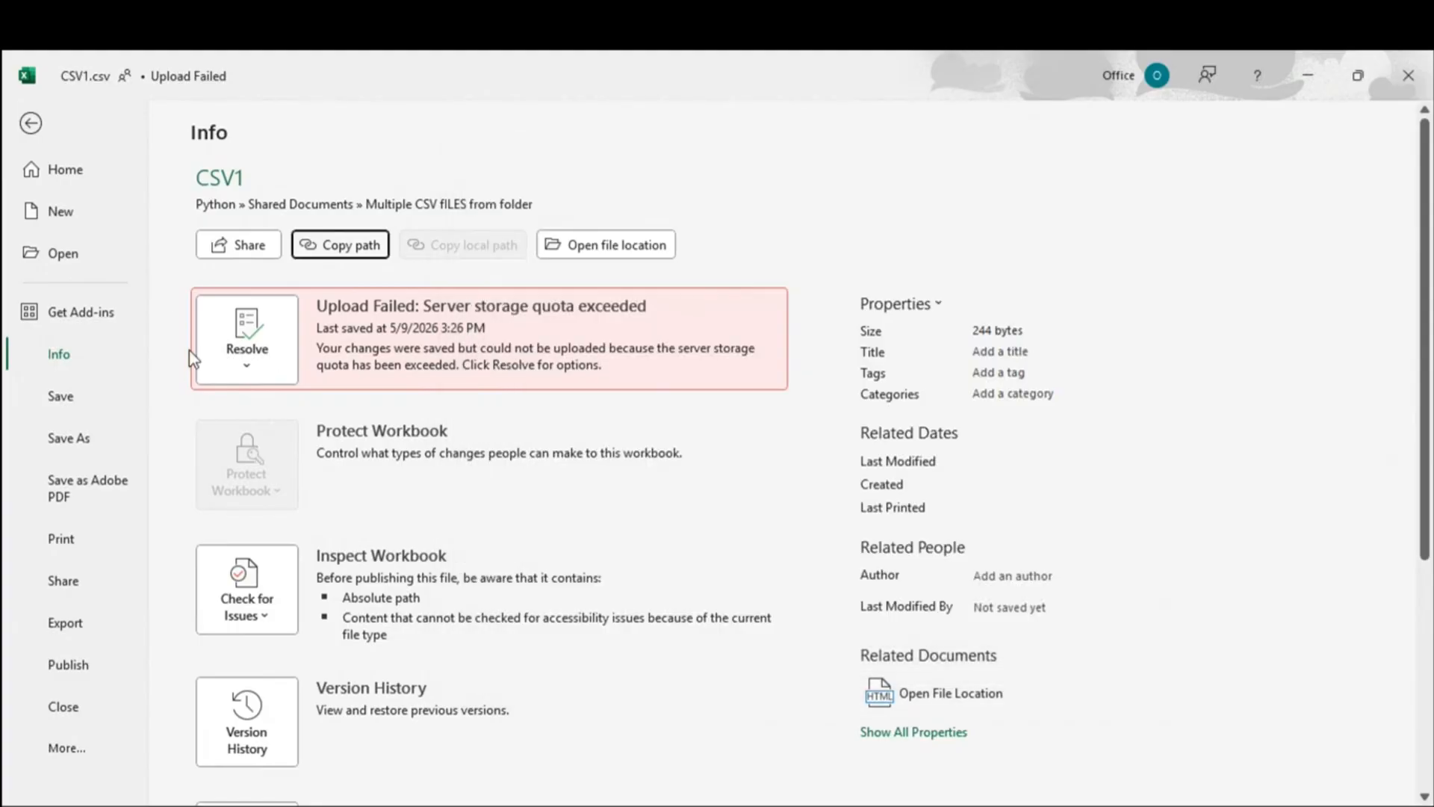
pyautogui.click(31, 134)
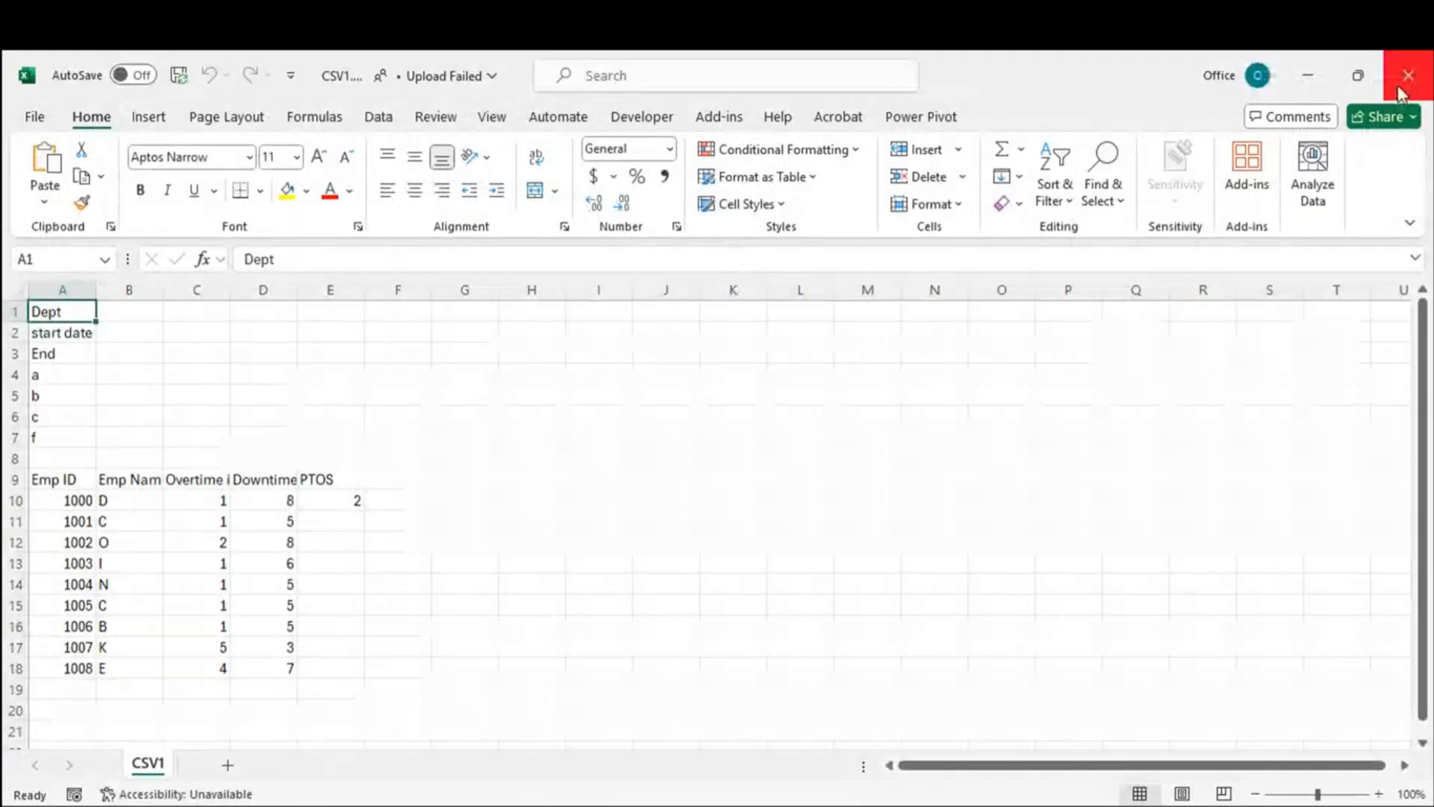
pyautogui.click(1408, 75)
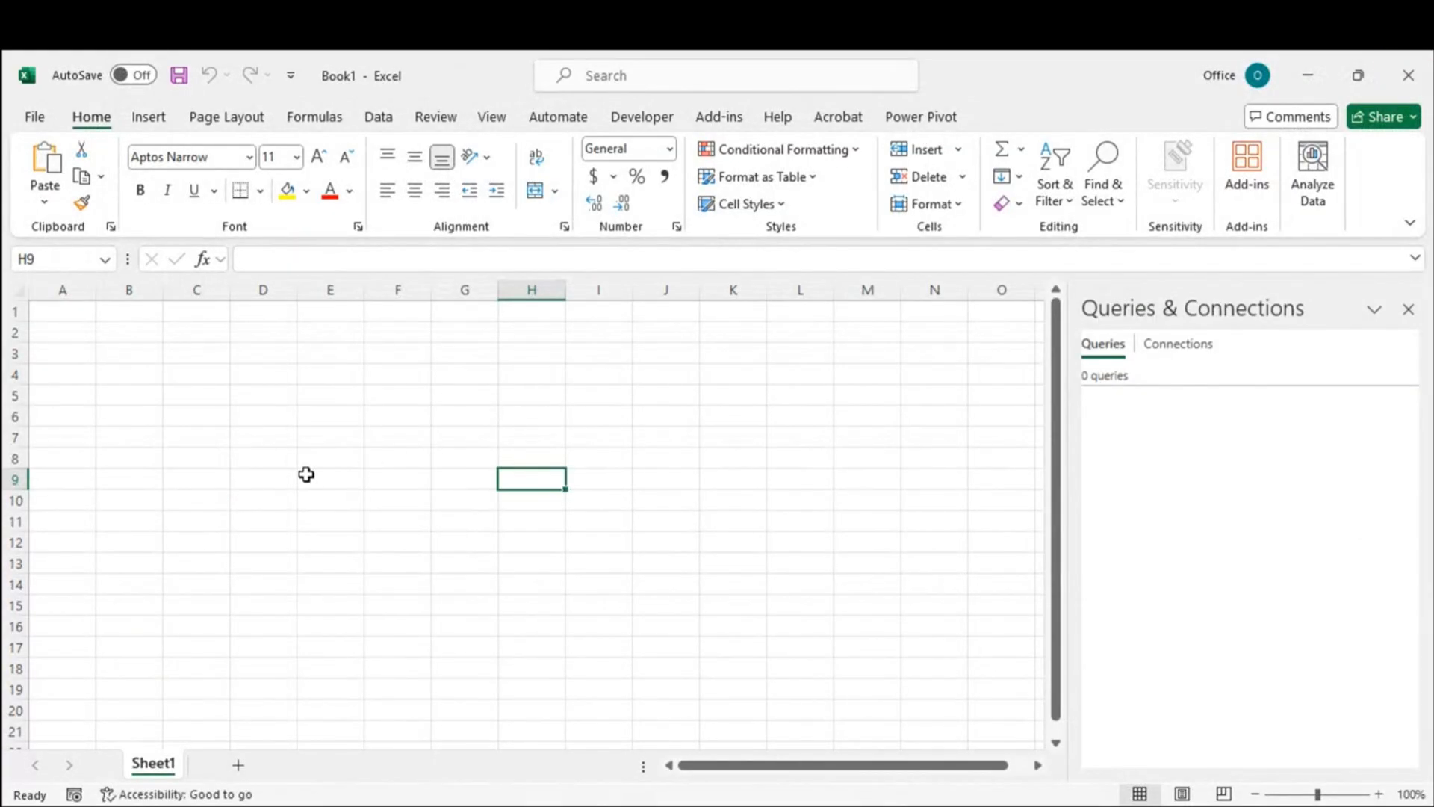
# Step: Bring up the Notepad note with the link, closing the empty note and maximizing at normal zoom
pyautogui.hotkey('alt', 'Tab')
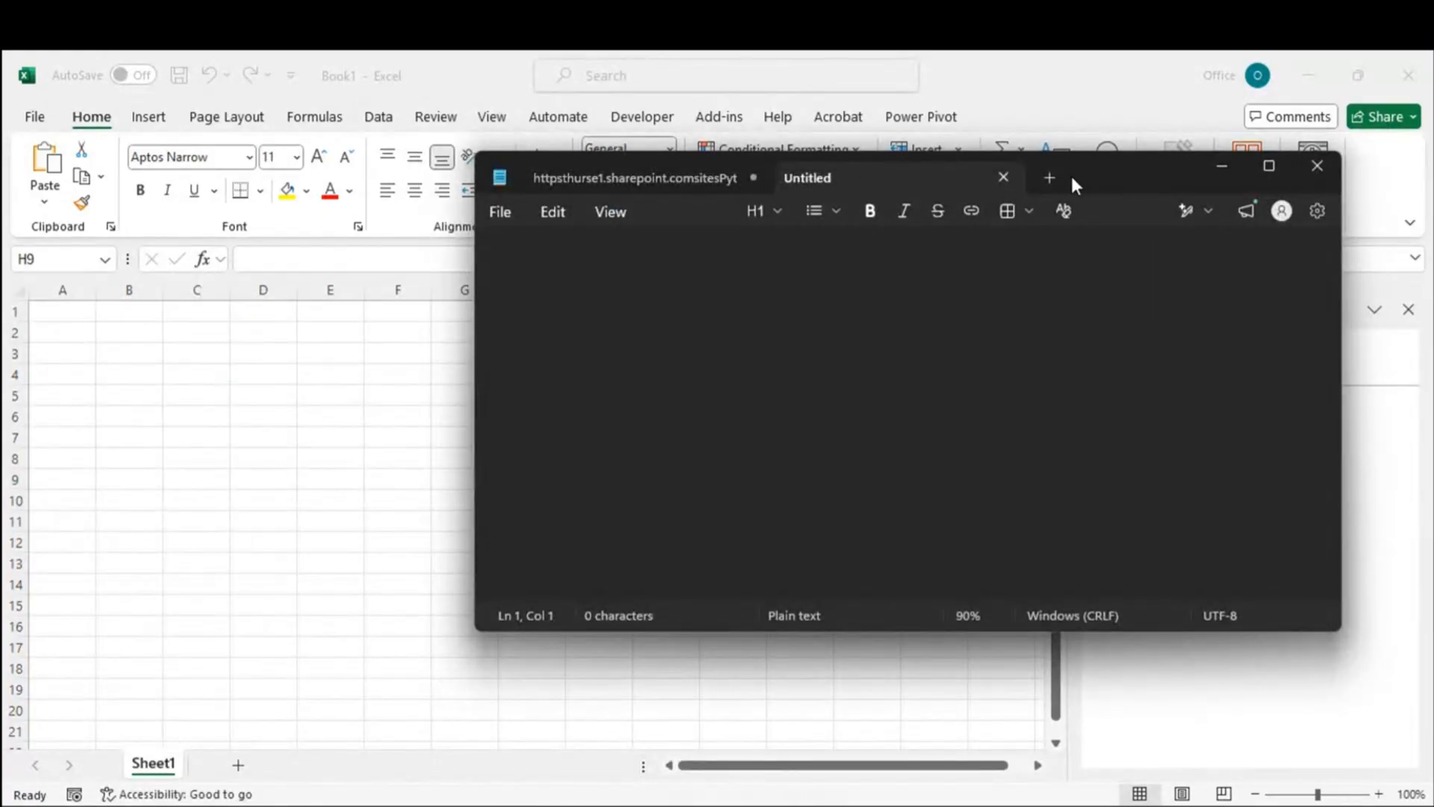
pyautogui.click(1004, 177)
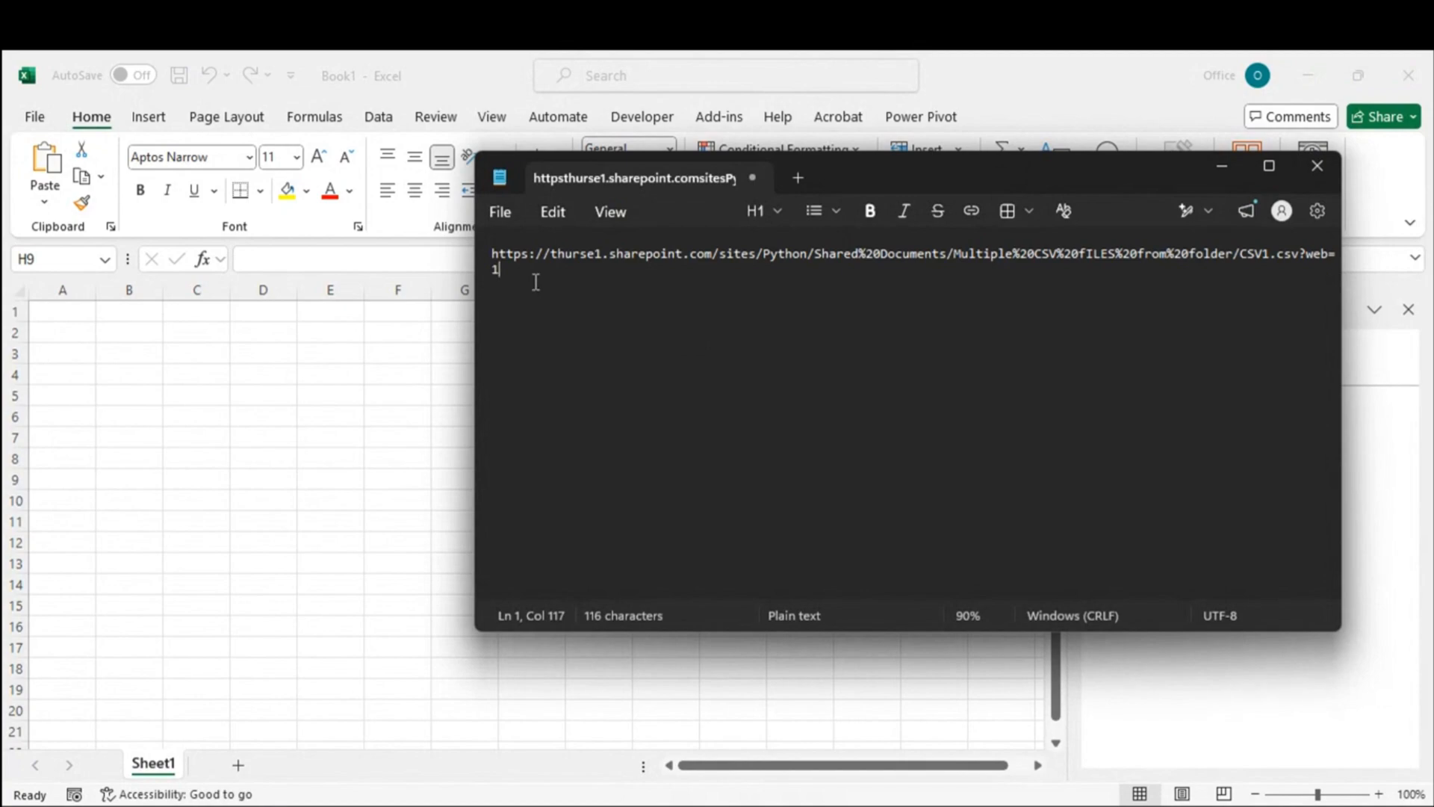
pyautogui.click(1270, 166)
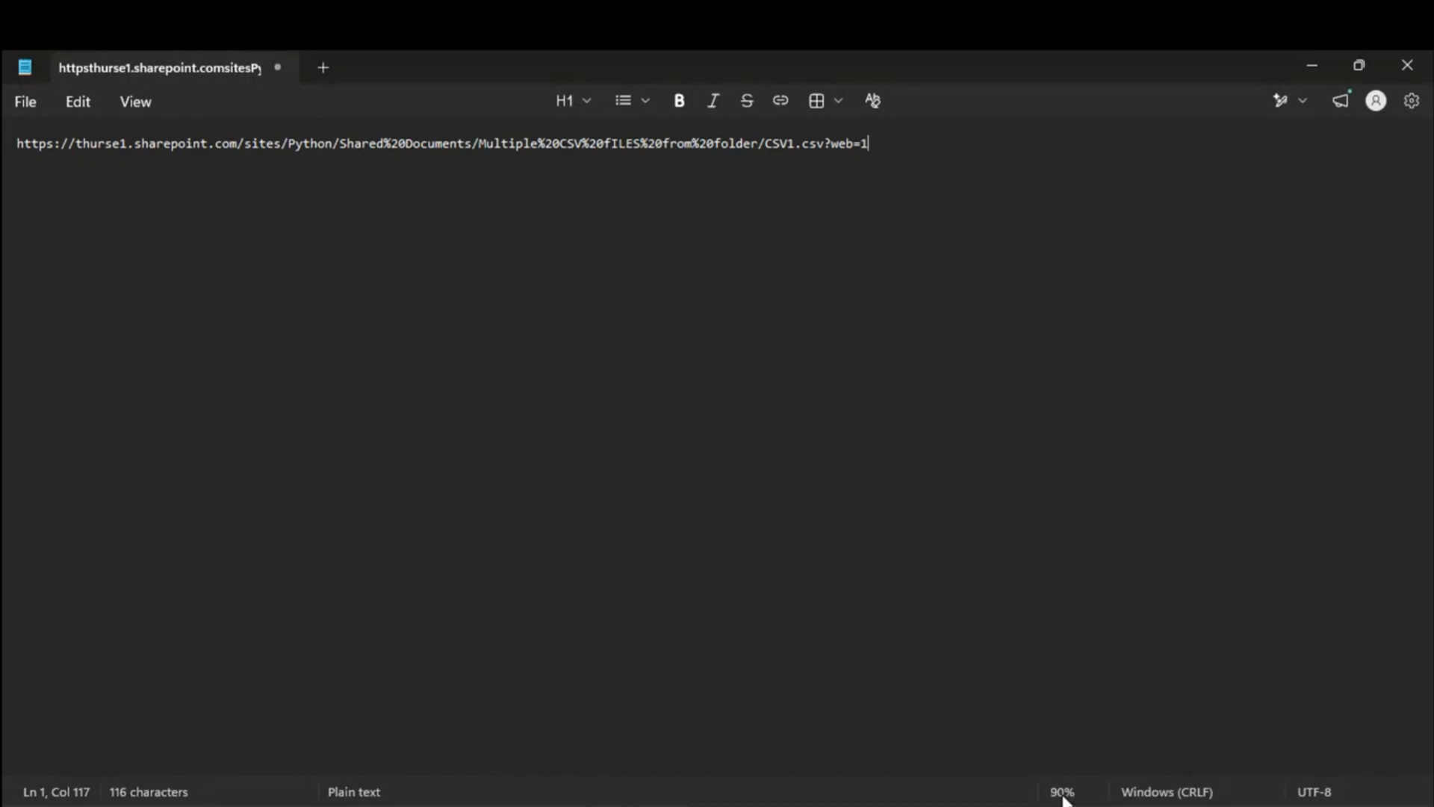
pyautogui.hotkey('ctrl', '0')
pyautogui.click(978, 337)
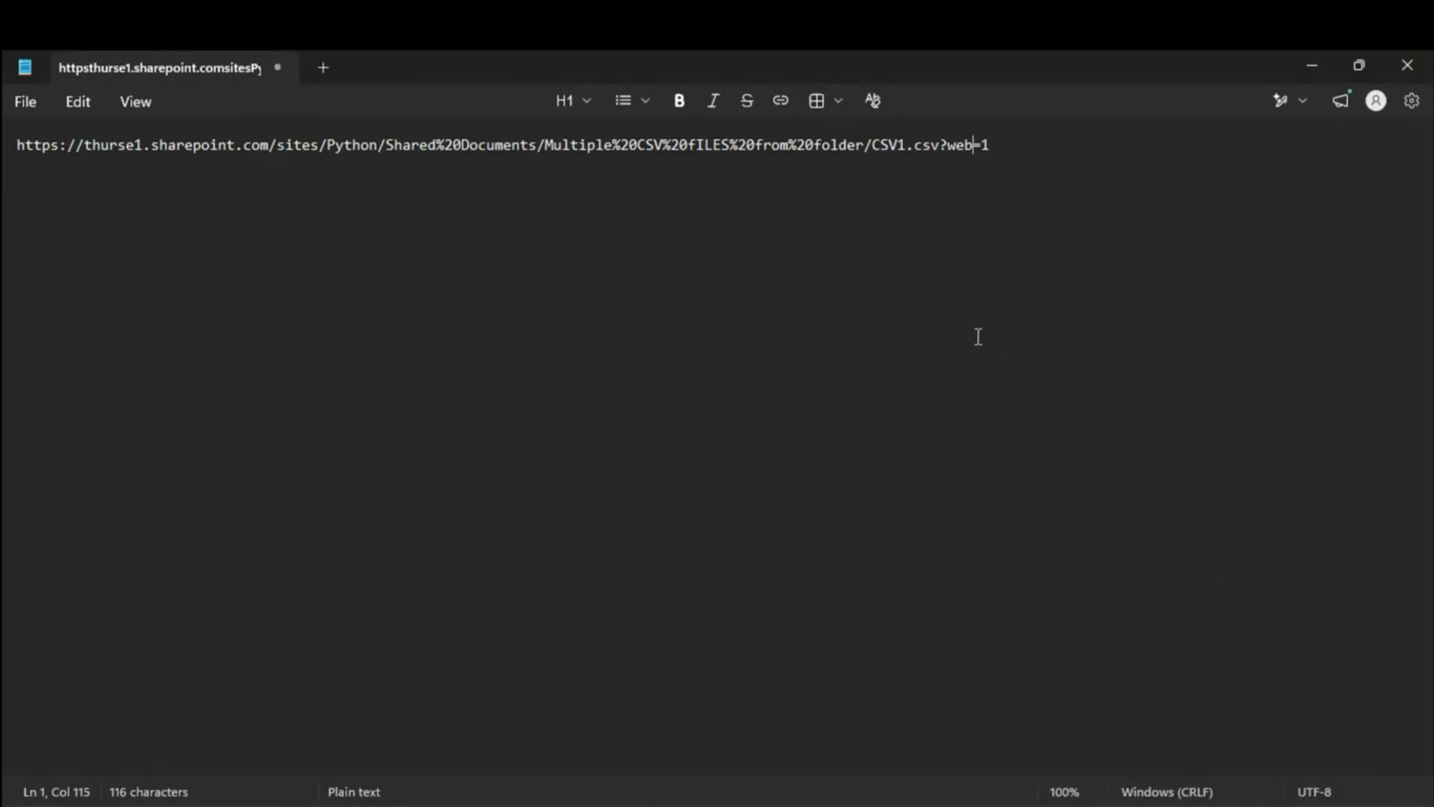
pyautogui.click(443, 182)
# Step: Delete the trailing ?web=1 from the CSV1.csv link and select the whole cleaned URL
pyautogui.click(941, 144)
pyautogui.moveTo(943, 144); pyautogui.dragTo(1027, 142)
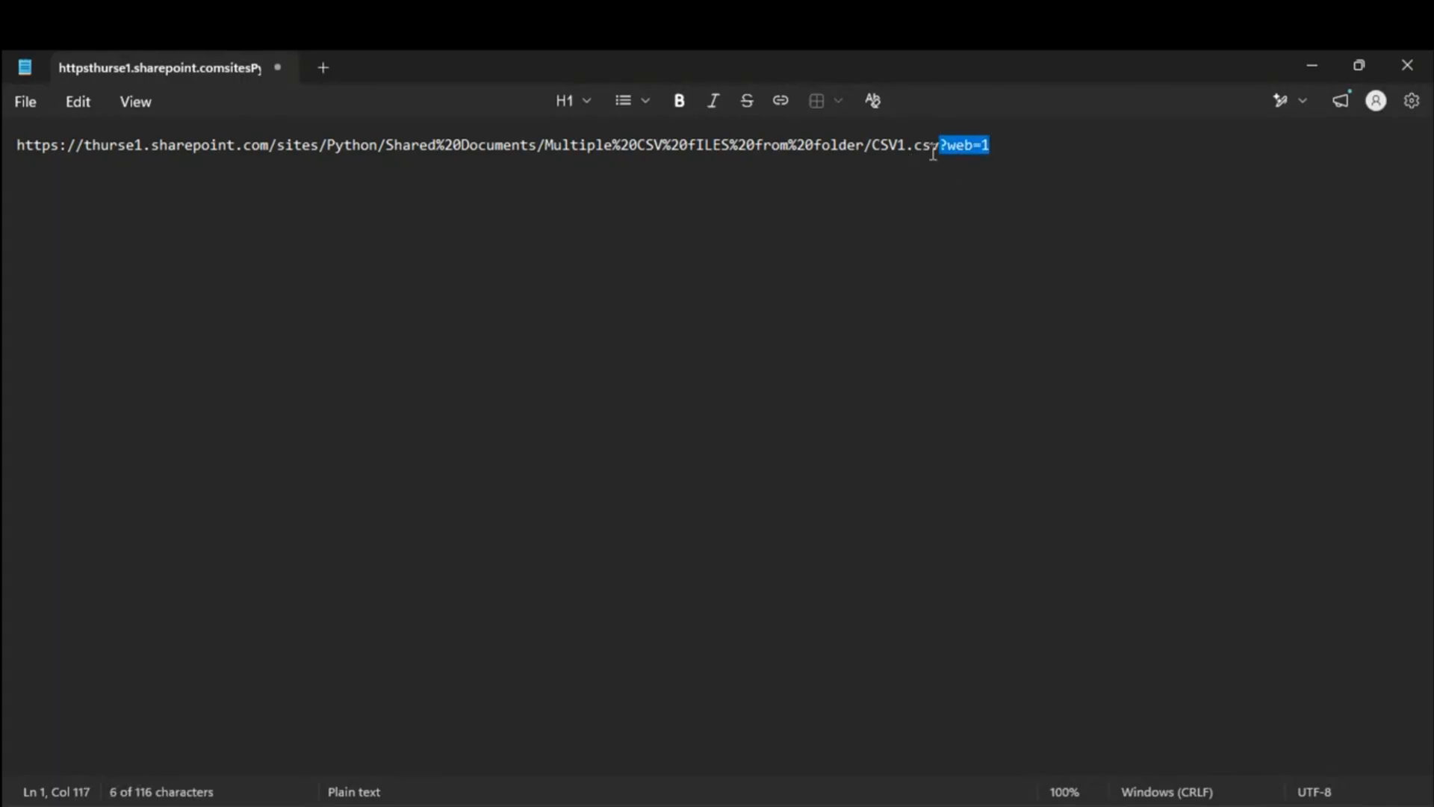
pyautogui.click(984, 150)
pyautogui.moveTo(939, 144); pyautogui.dragTo(1005, 142)
pyautogui.press('BackSpace')
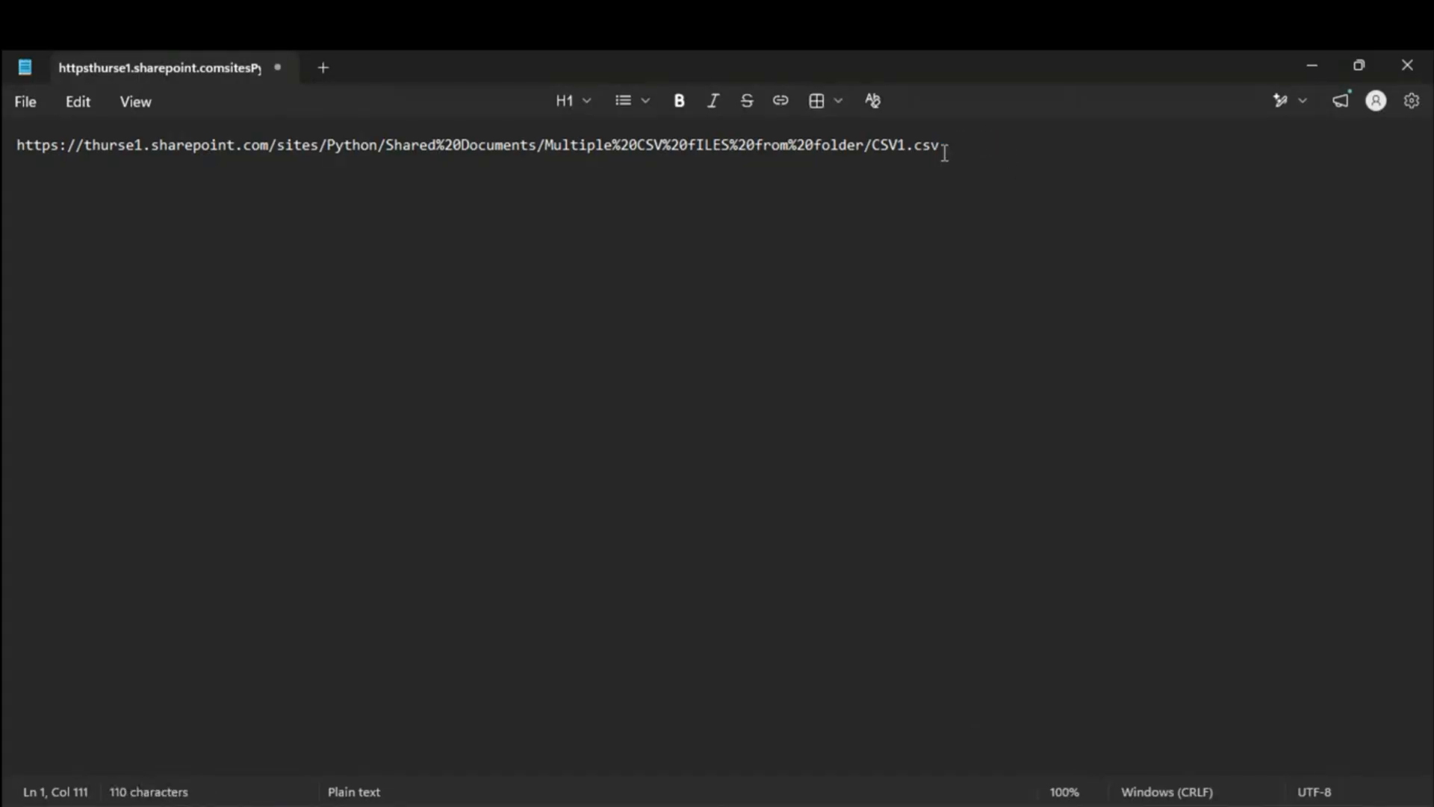
pyautogui.moveTo(933, 131); pyautogui.dragTo(6, 125)
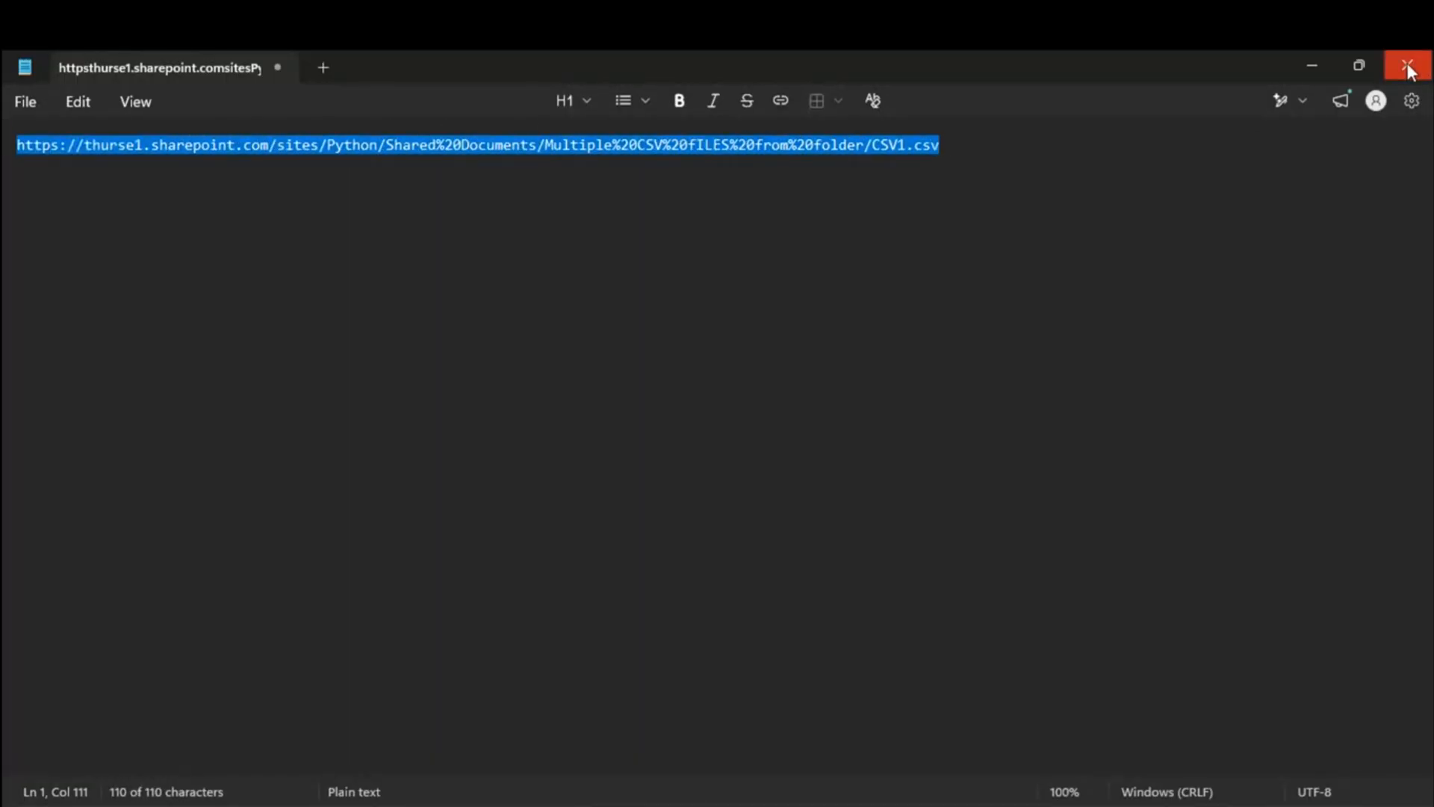
pyautogui.click(1312, 65)
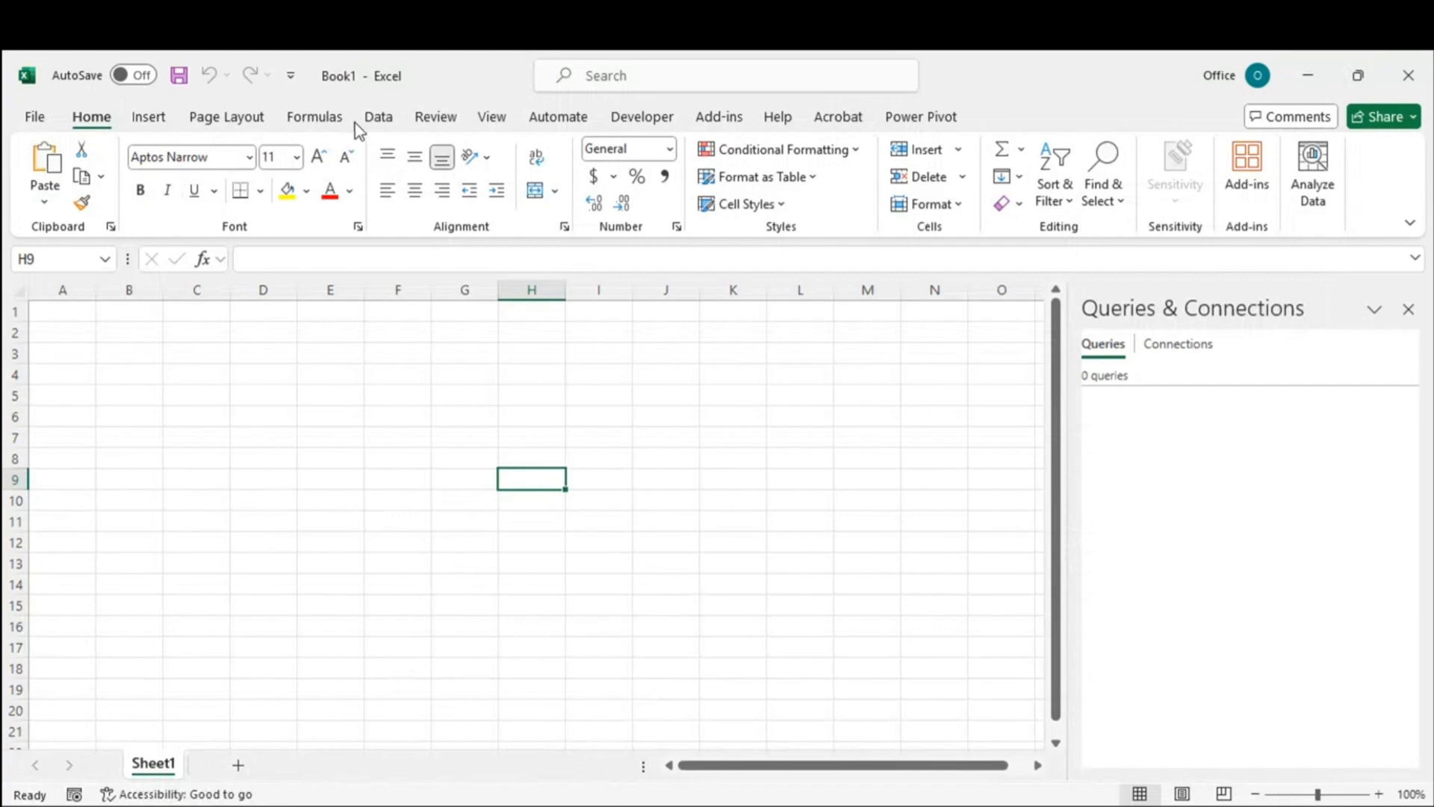
# Step: Paste the cleaned CSV1.csv link into Data > From Web, then cancel without importing
pyautogui.click(376, 118)
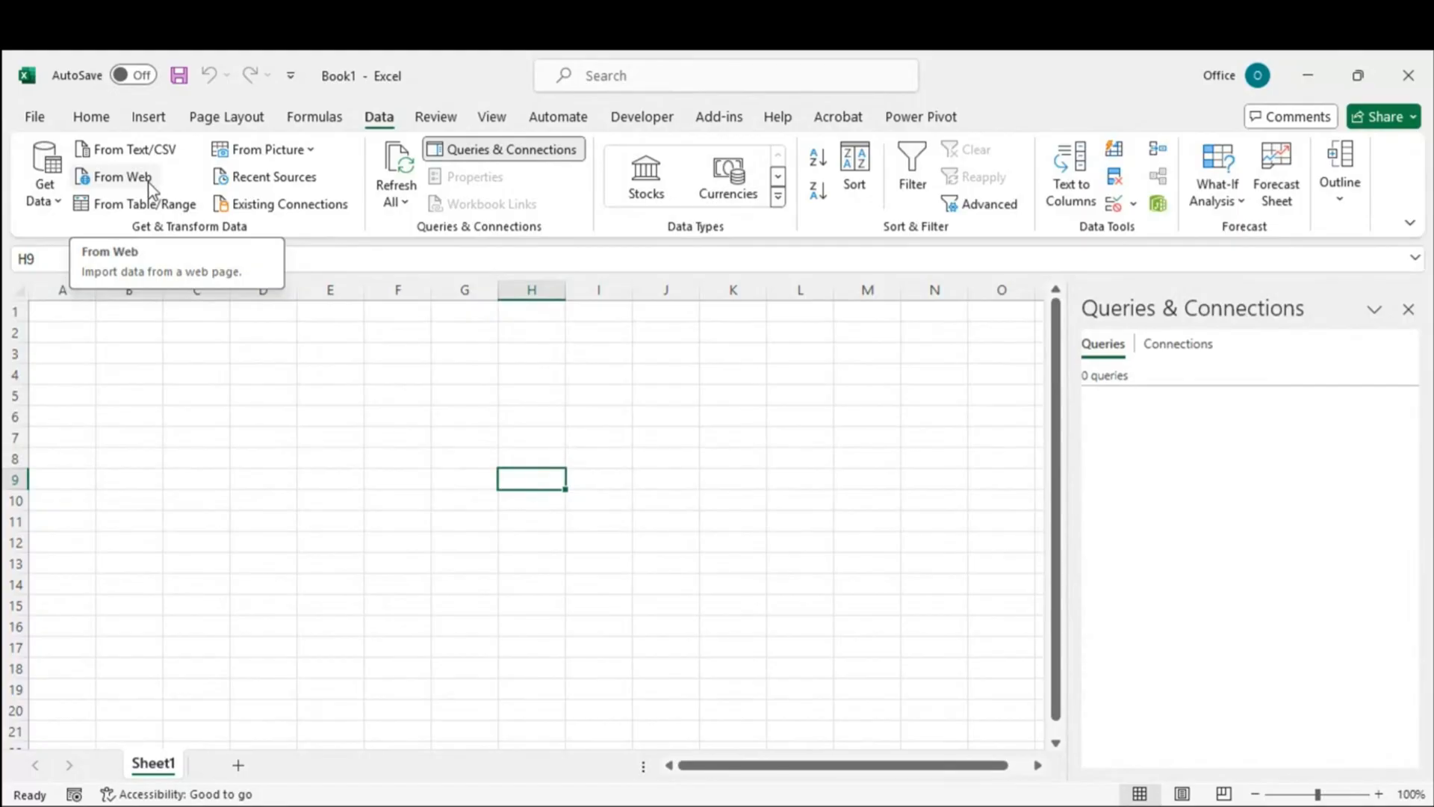
pyautogui.click(121, 181)
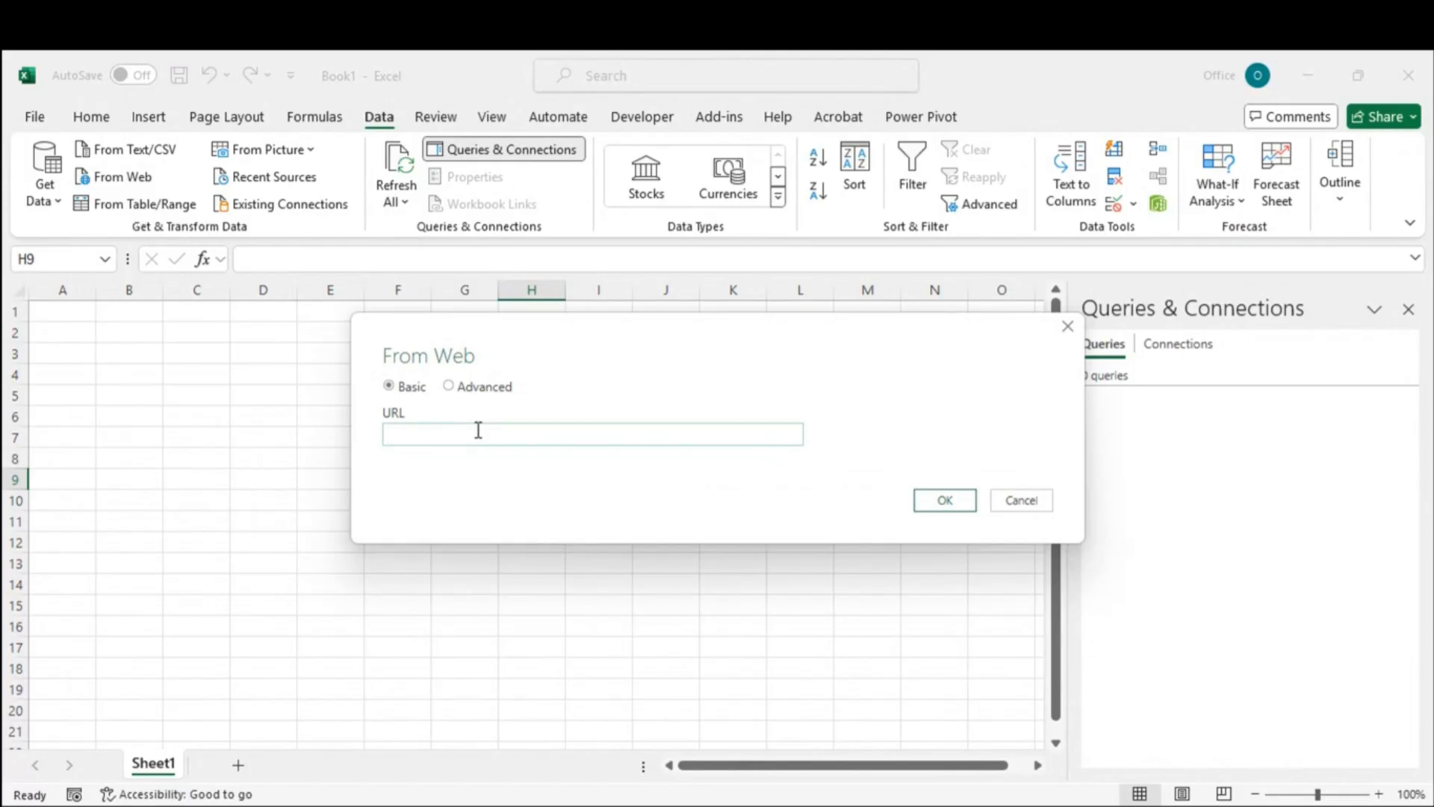
pyautogui.hotkey('ctrl', 'v')
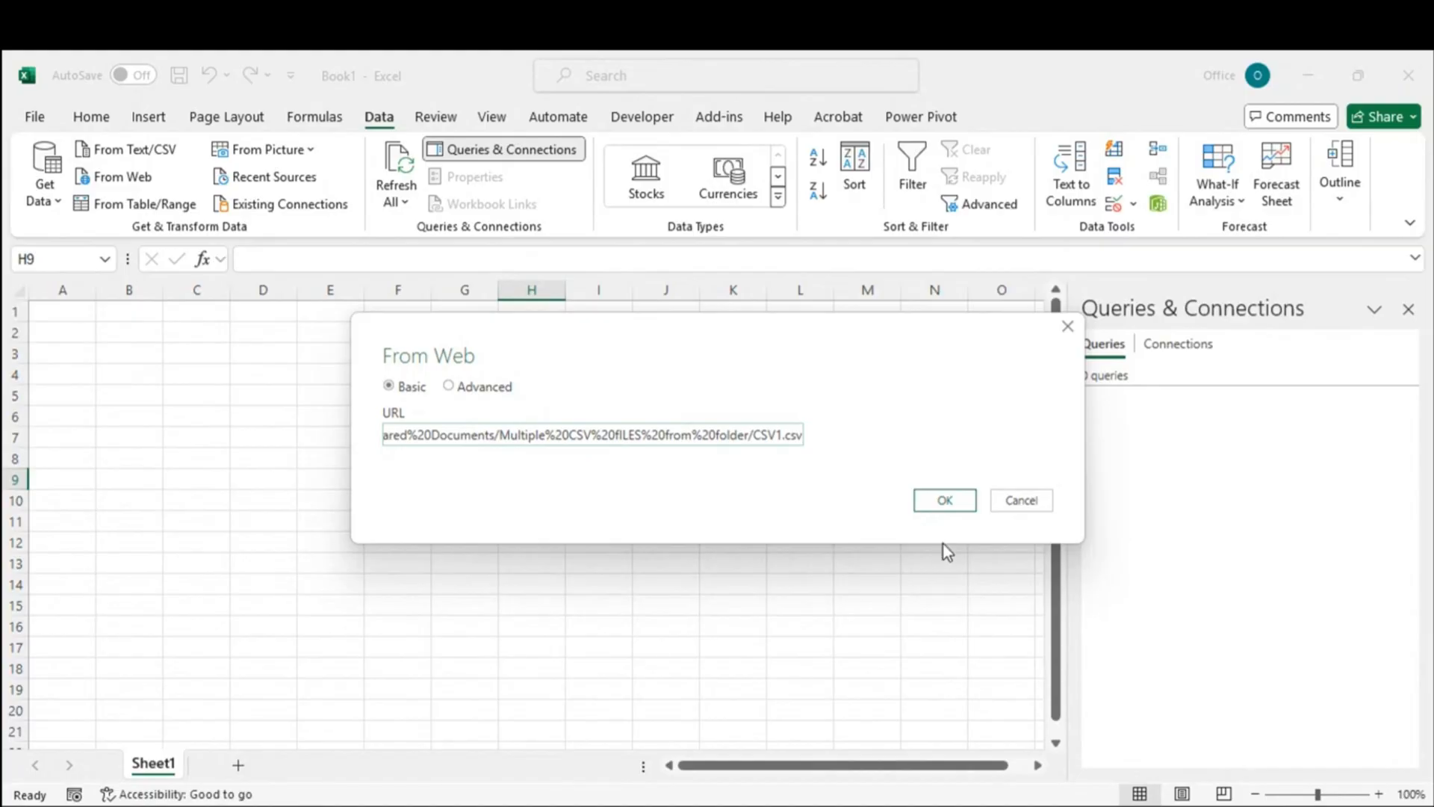
pyautogui.click(1030, 508)
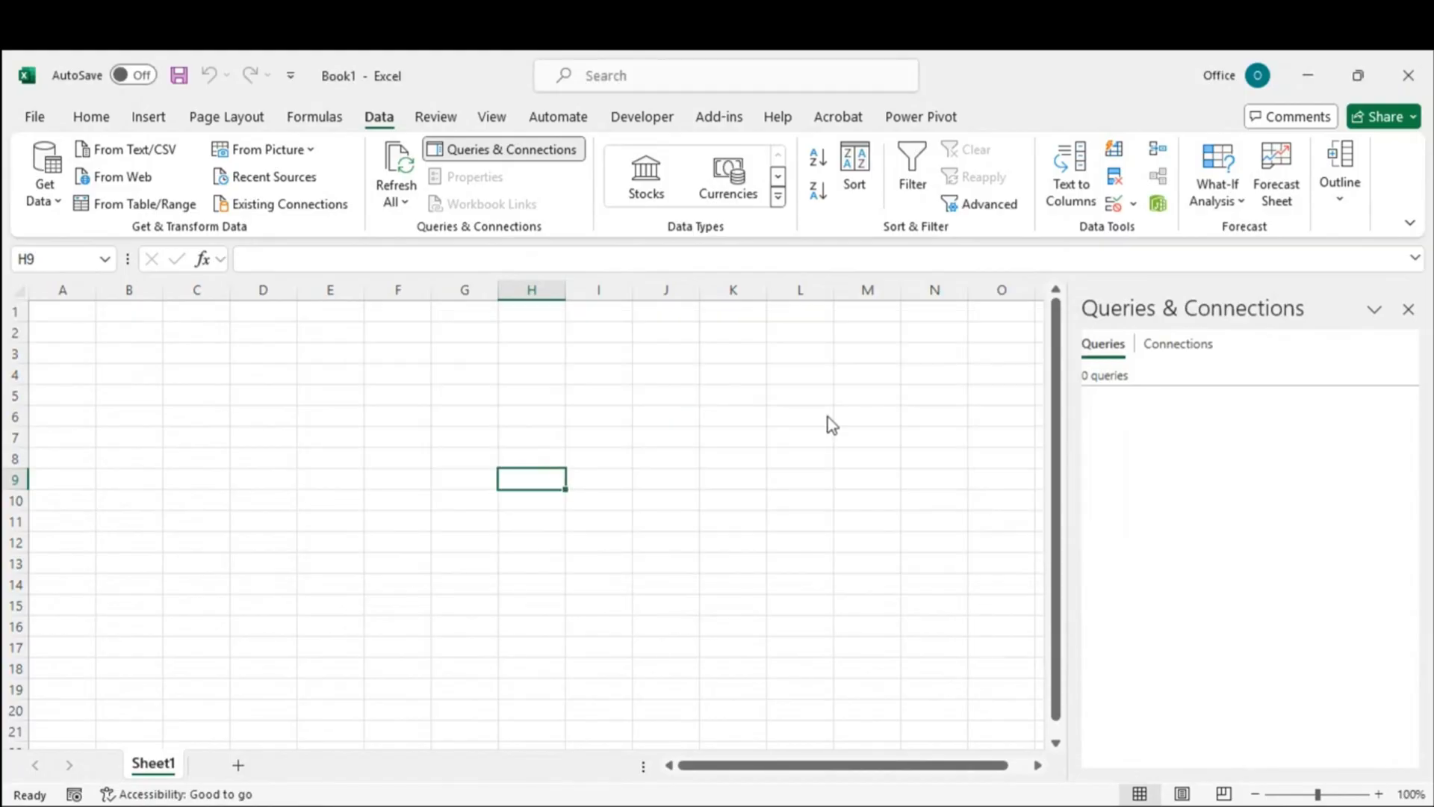
pyautogui.click(60, 191)
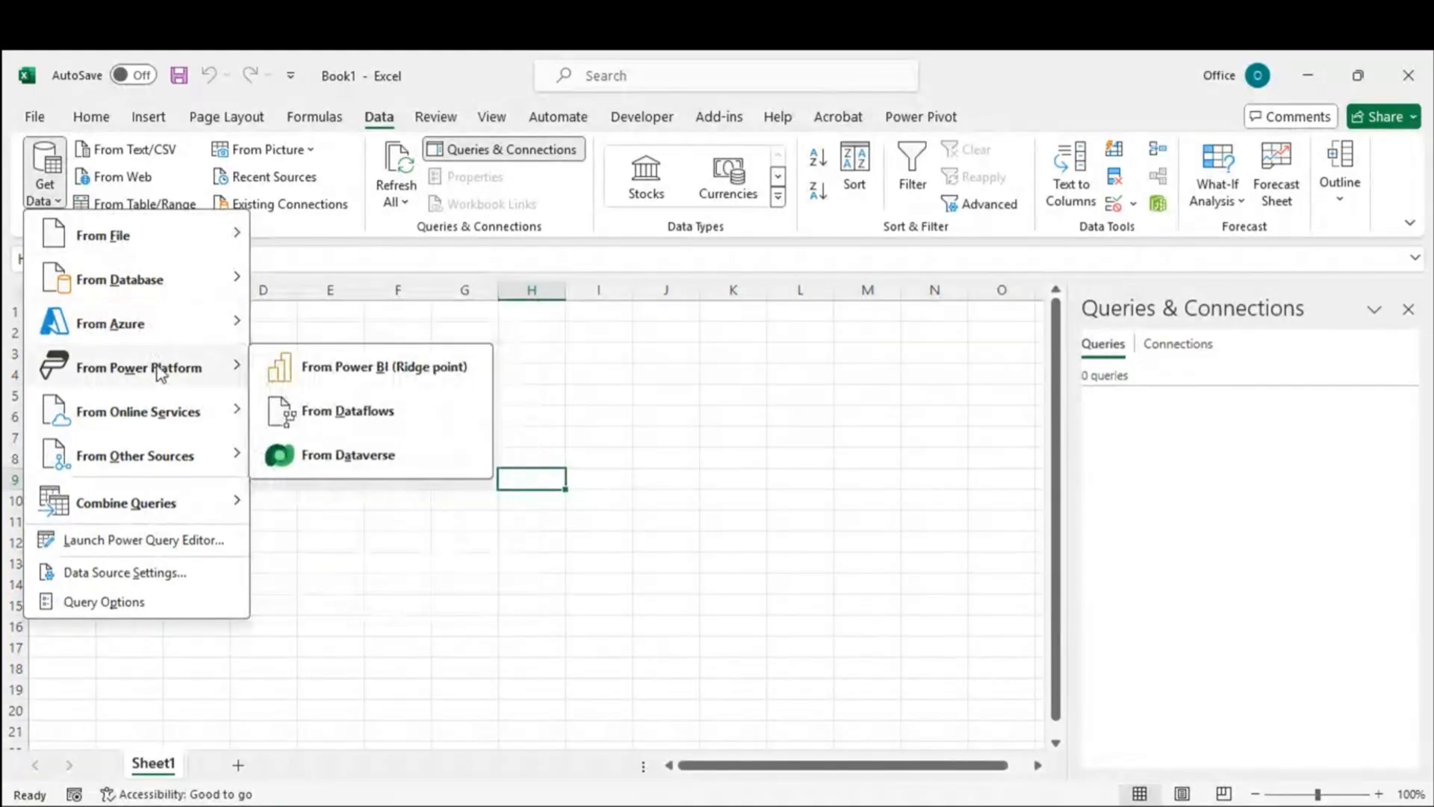
pyautogui.moveTo(149, 290)
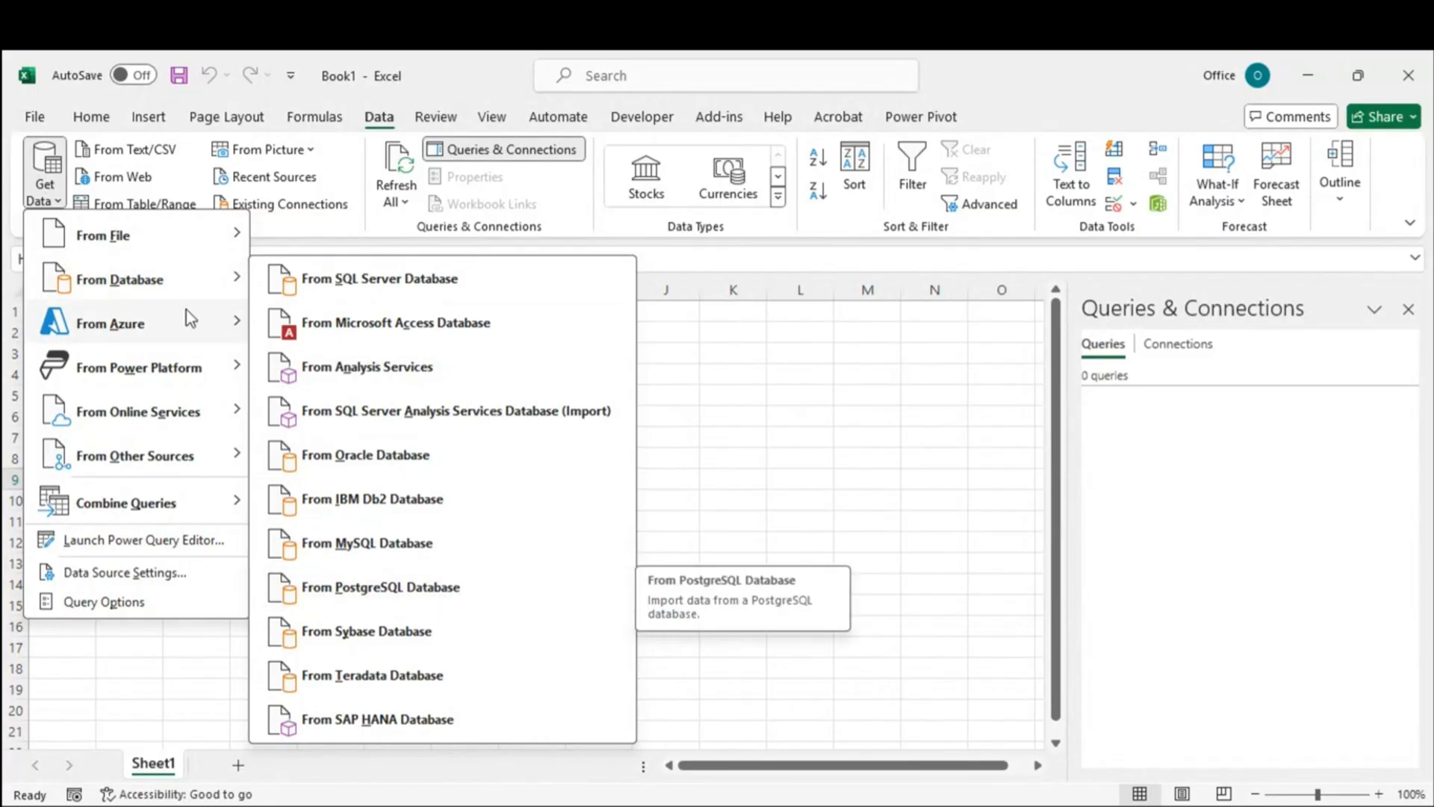
pyautogui.moveTo(135, 362)
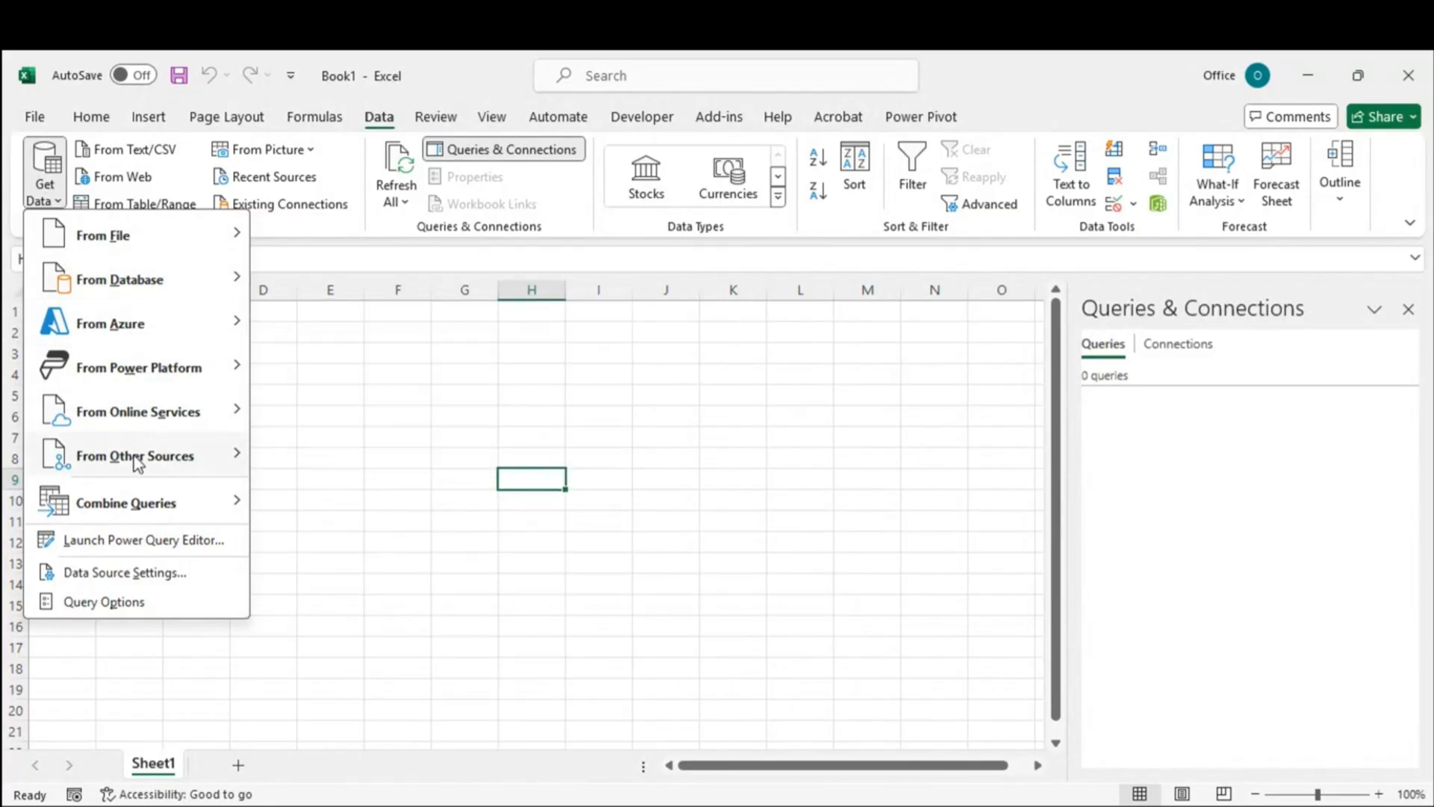
pyautogui.moveTo(144, 415)
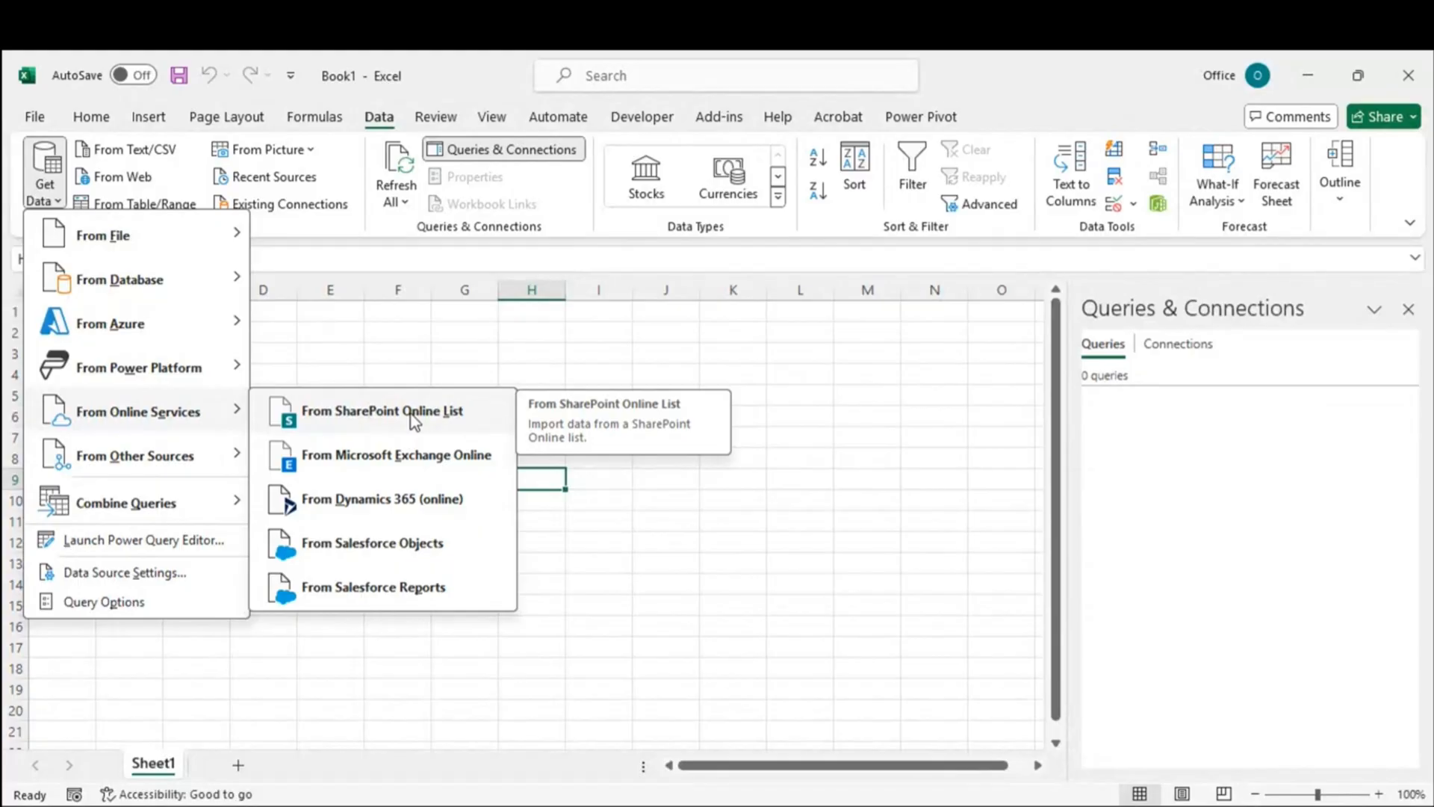
pyautogui.moveTo(154, 459)
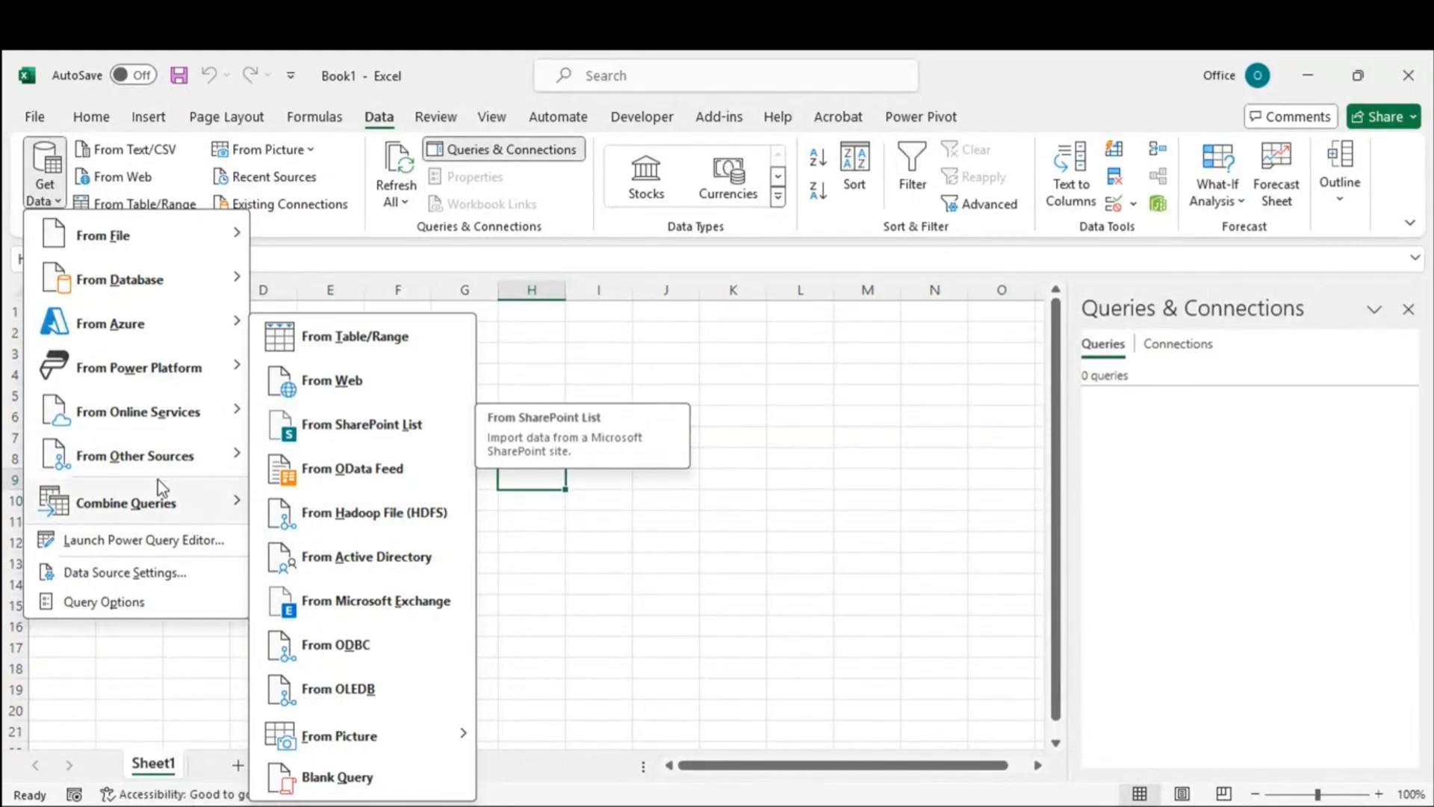
pyautogui.moveTo(129, 333)
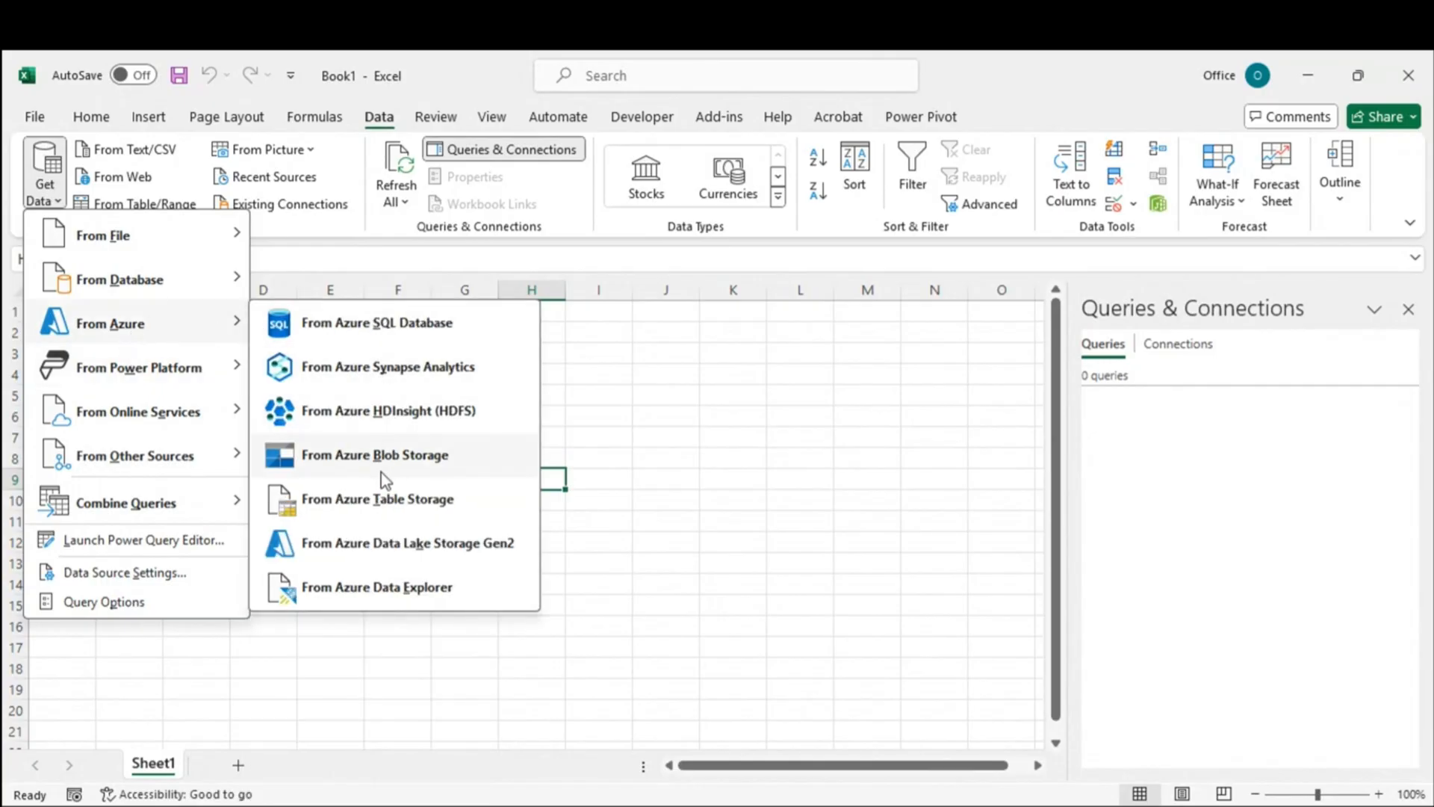
pyautogui.moveTo(199, 234)
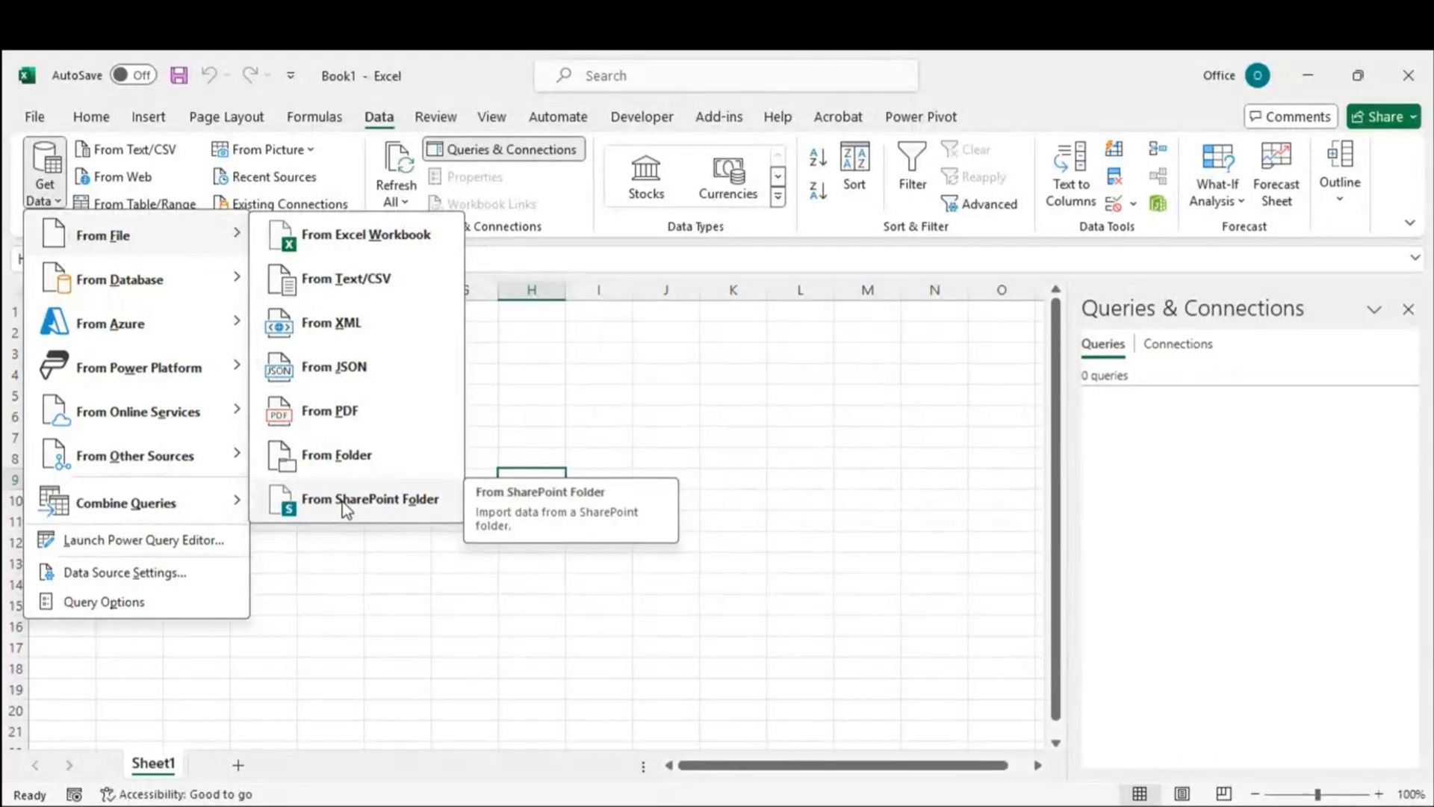
pyautogui.click(418, 598)
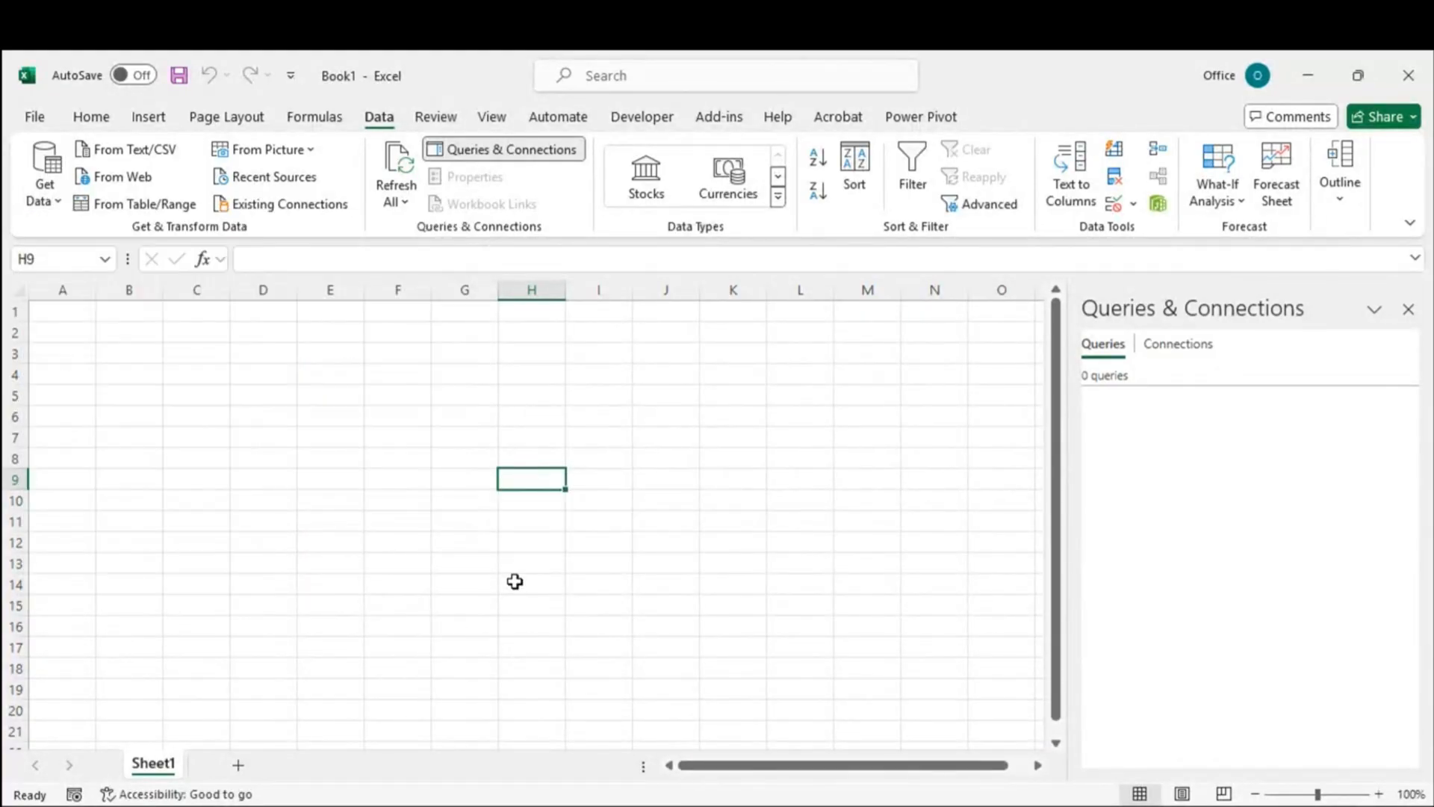
pyautogui.moveTo(219, 805)
pyautogui.click(228, 721)
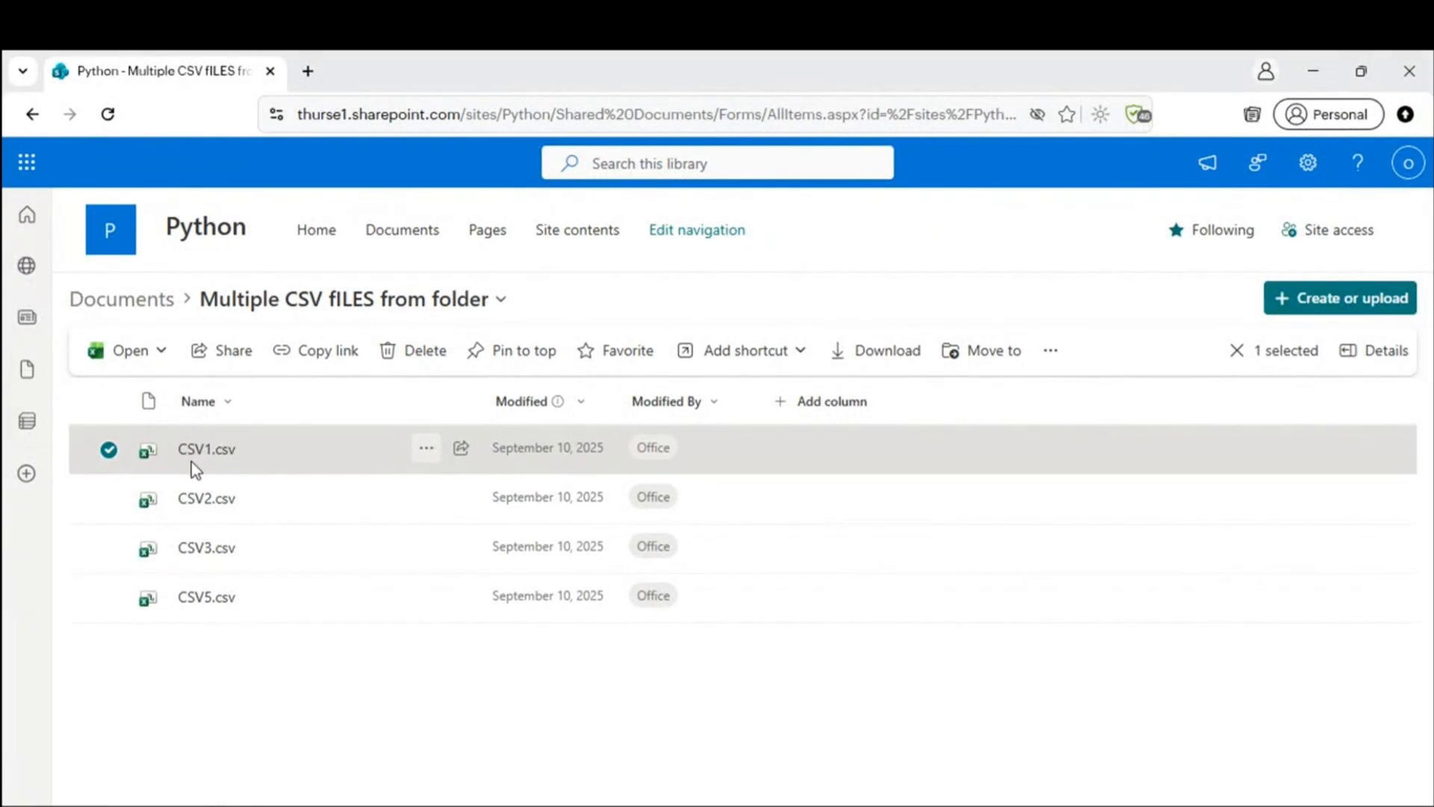
pyautogui.click(270, 299)
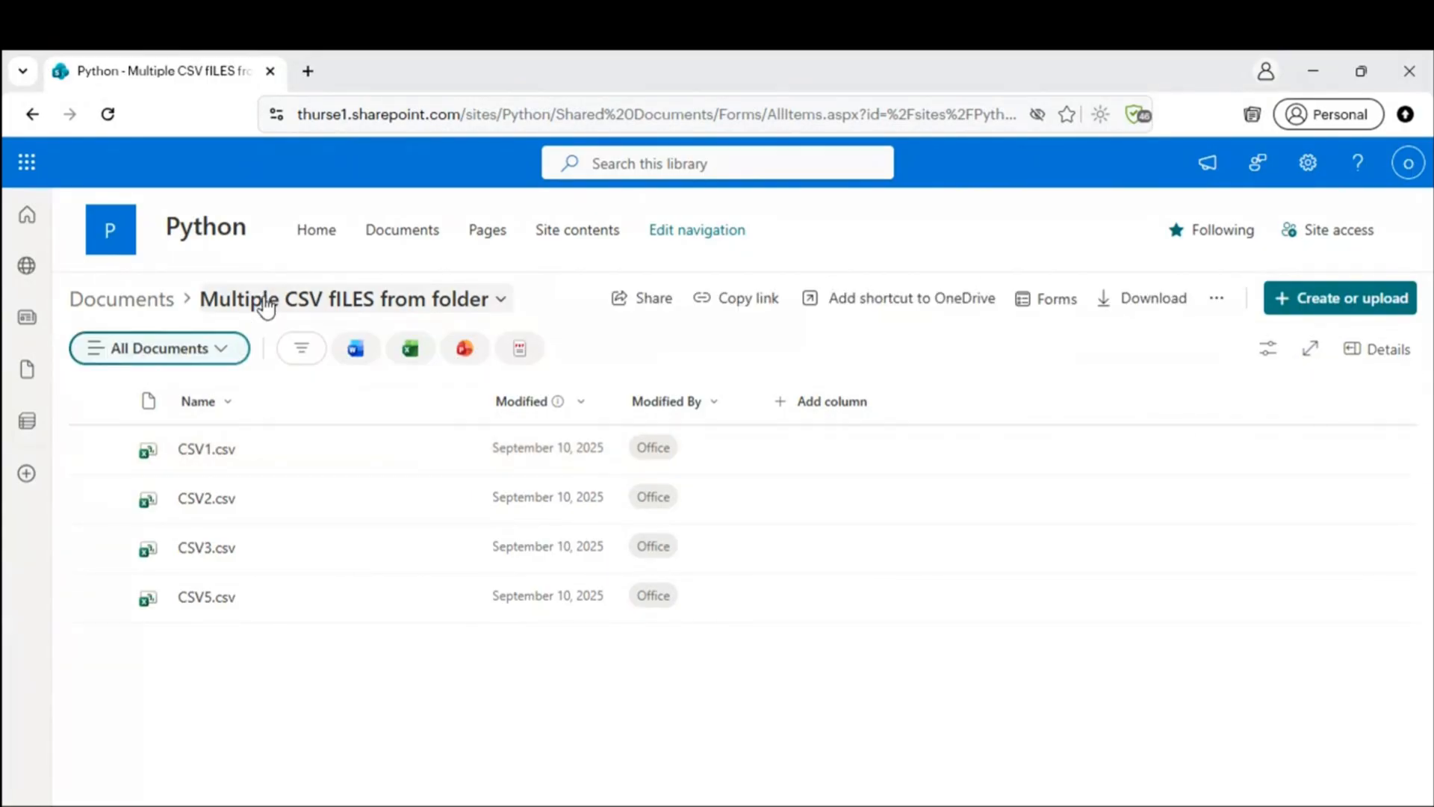
pyautogui.click(313, 305)
pyautogui.click(312, 305)
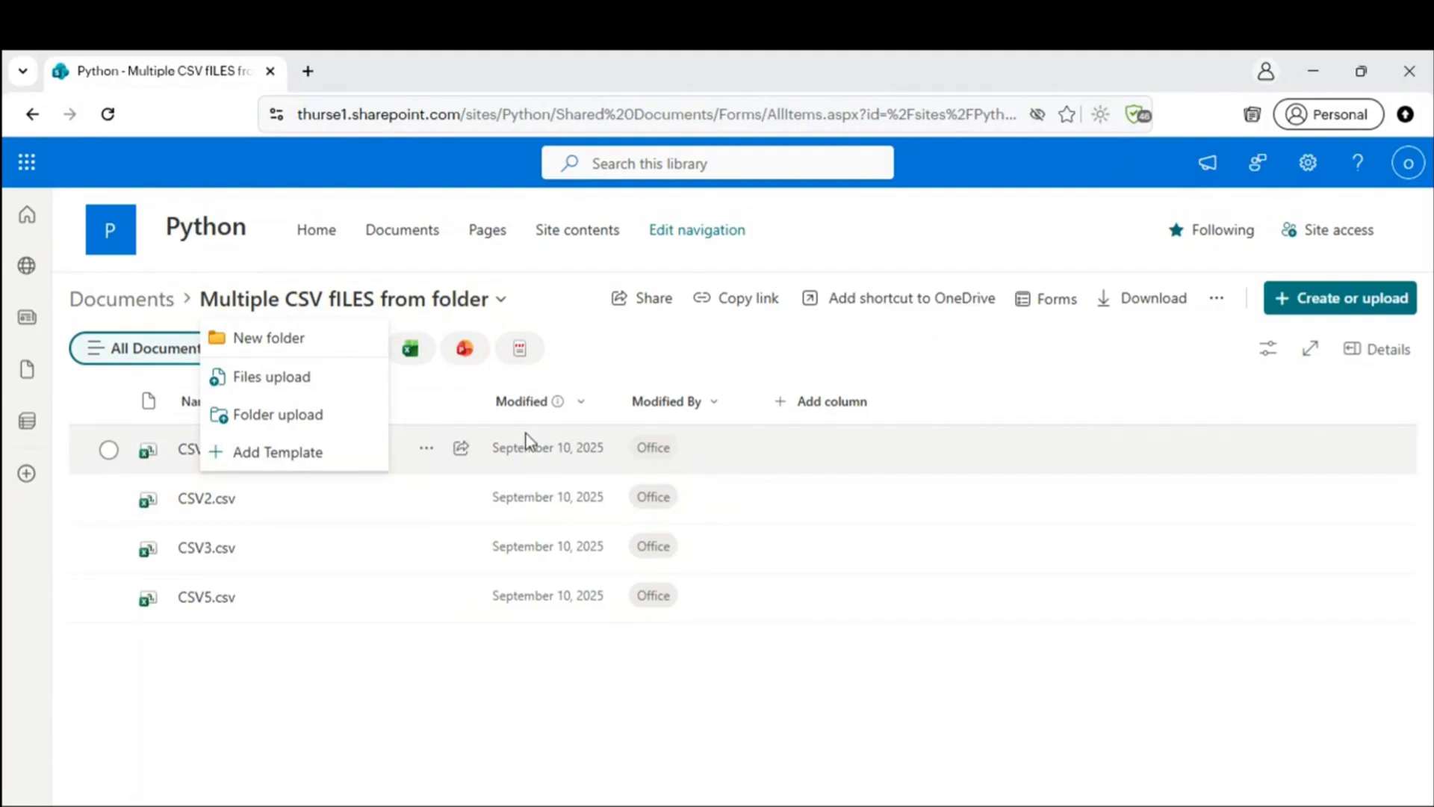
pyautogui.click(643, 710)
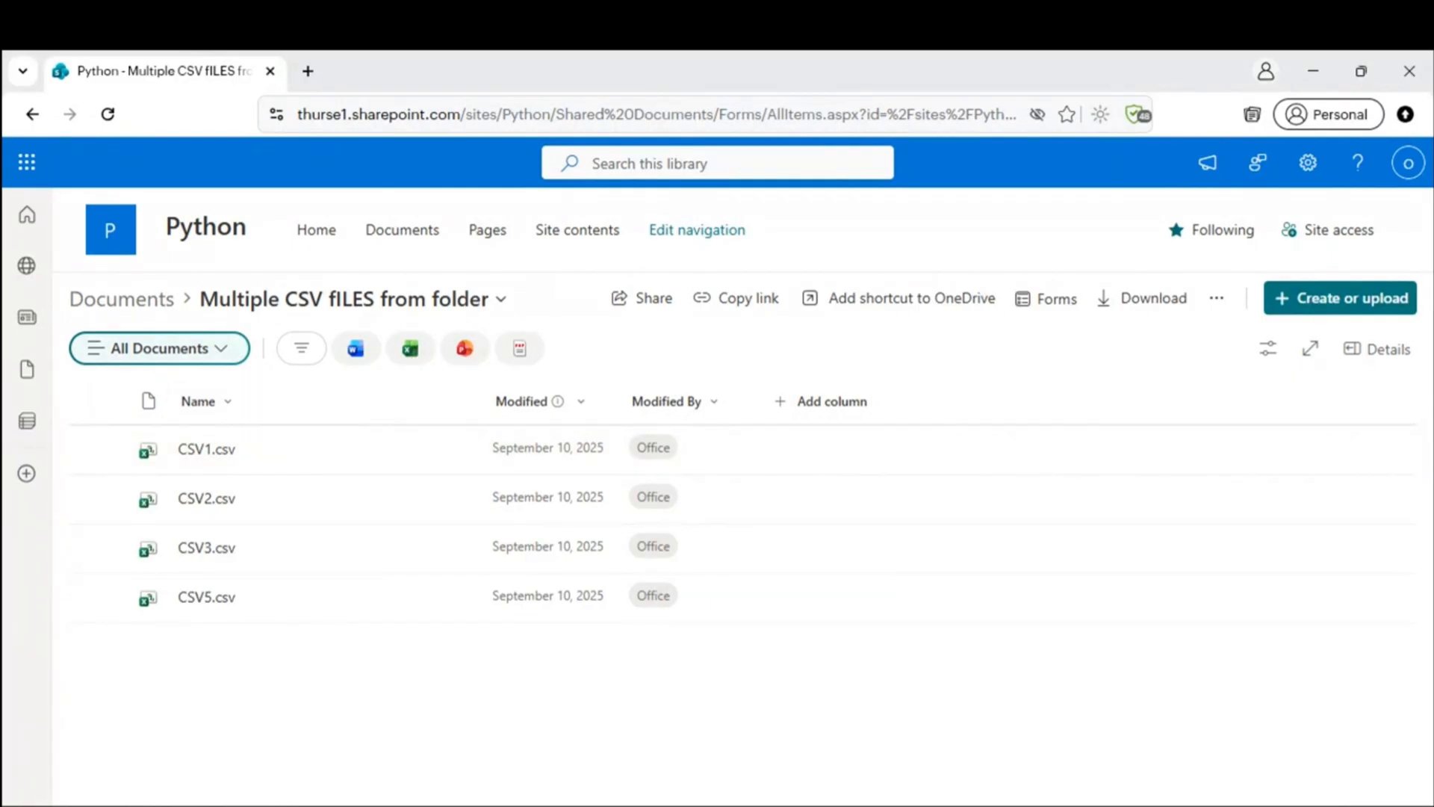
pyautogui.moveTo(175, 806)
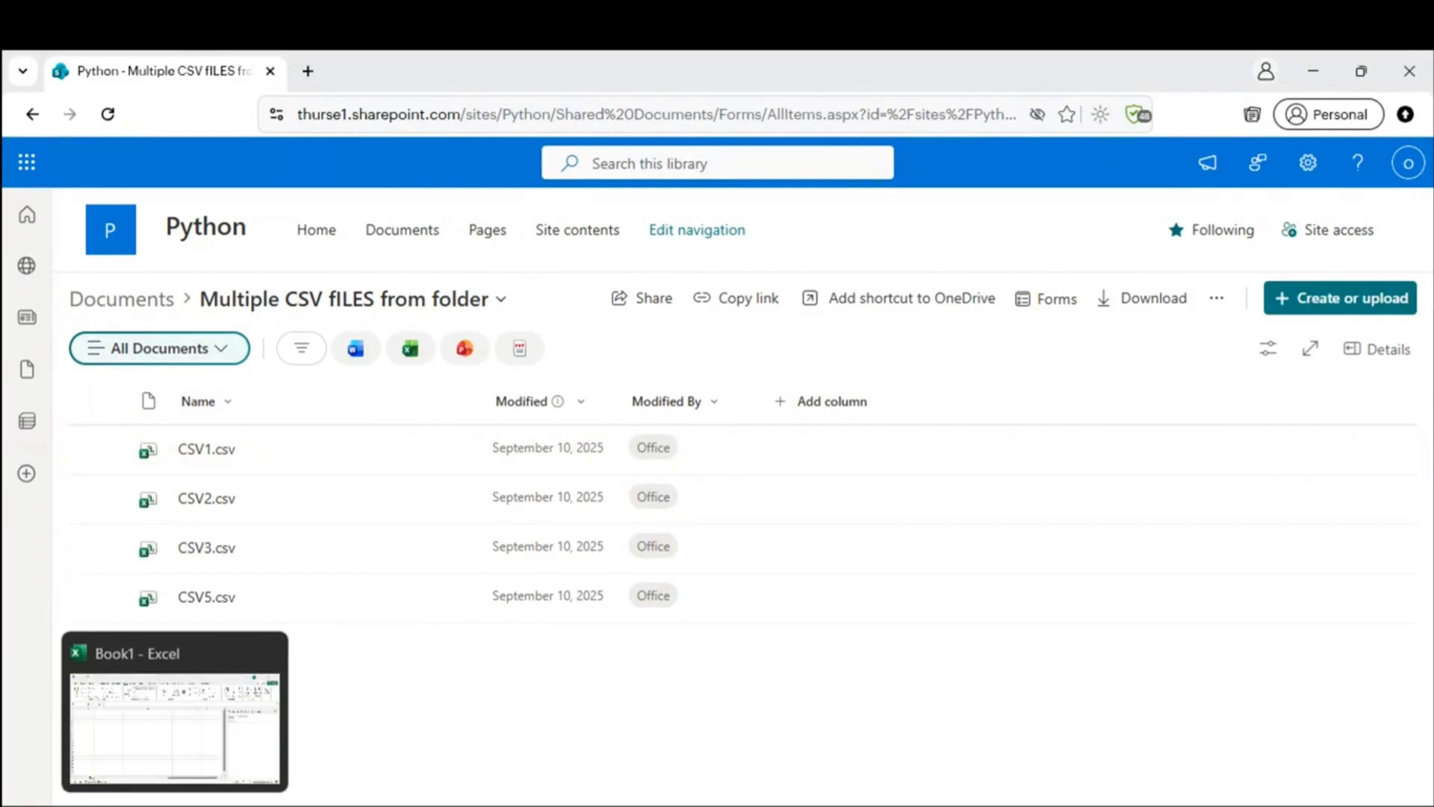
pyautogui.click(220, 806)
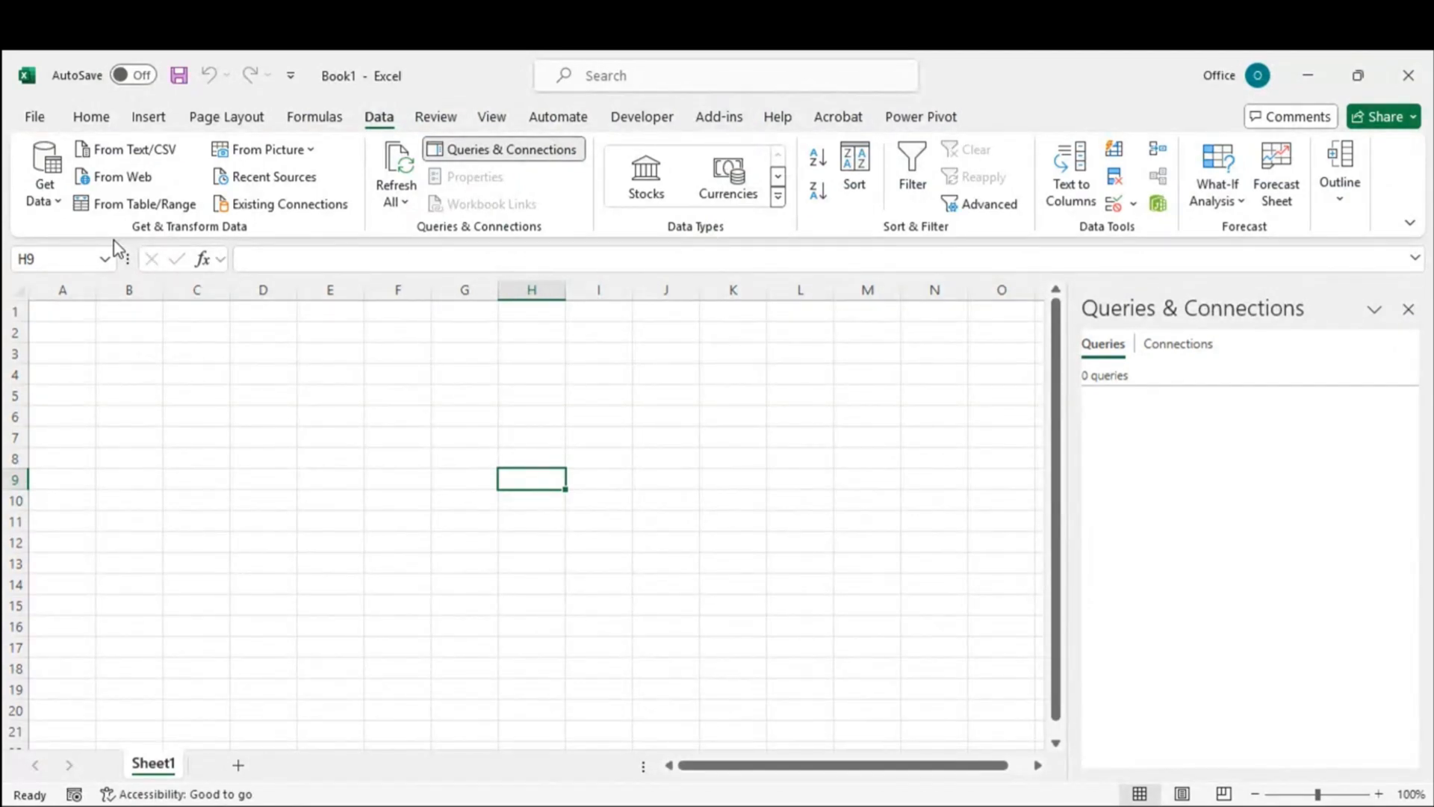
pyautogui.click(43, 195)
pyautogui.moveTo(125, 244)
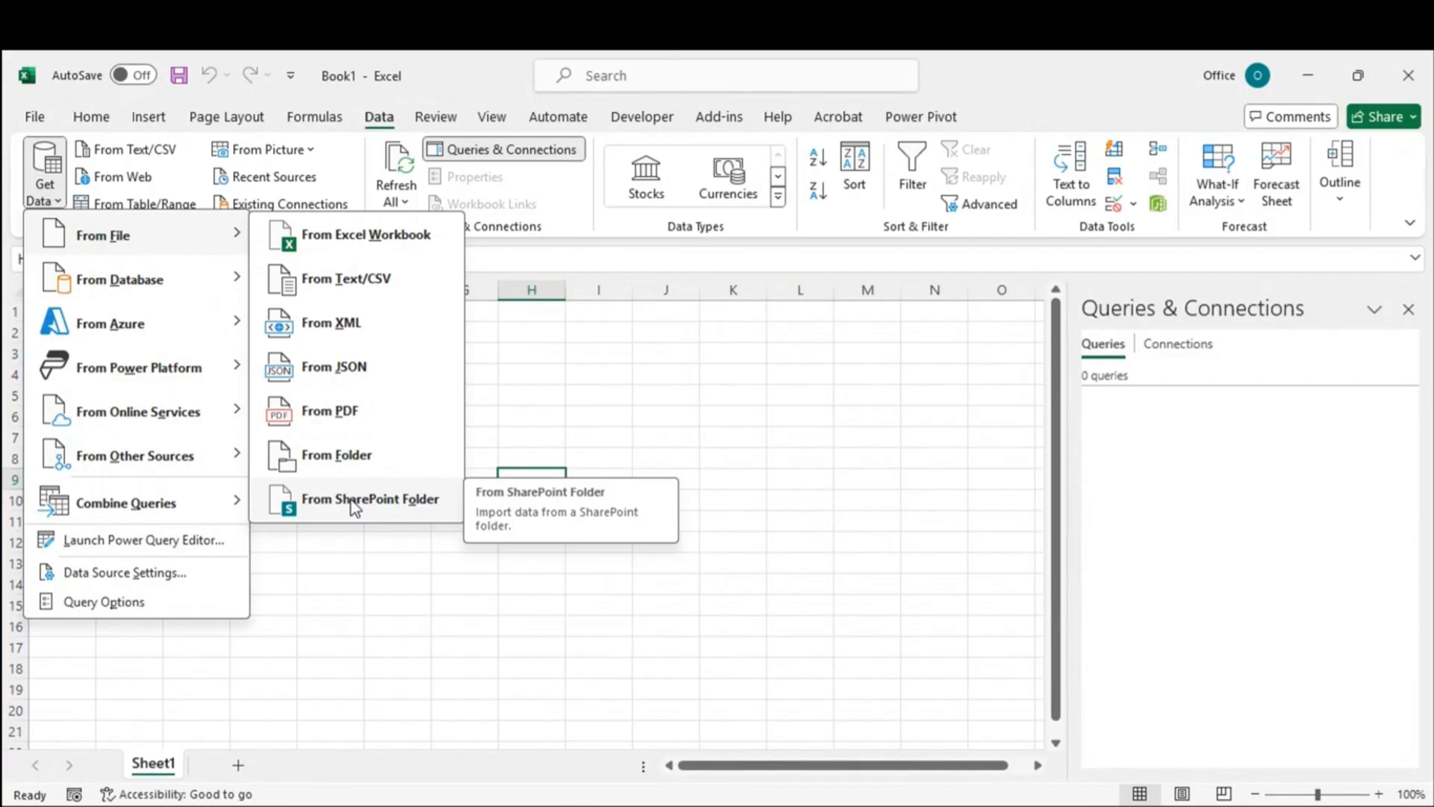
pyautogui.moveTo(121, 417)
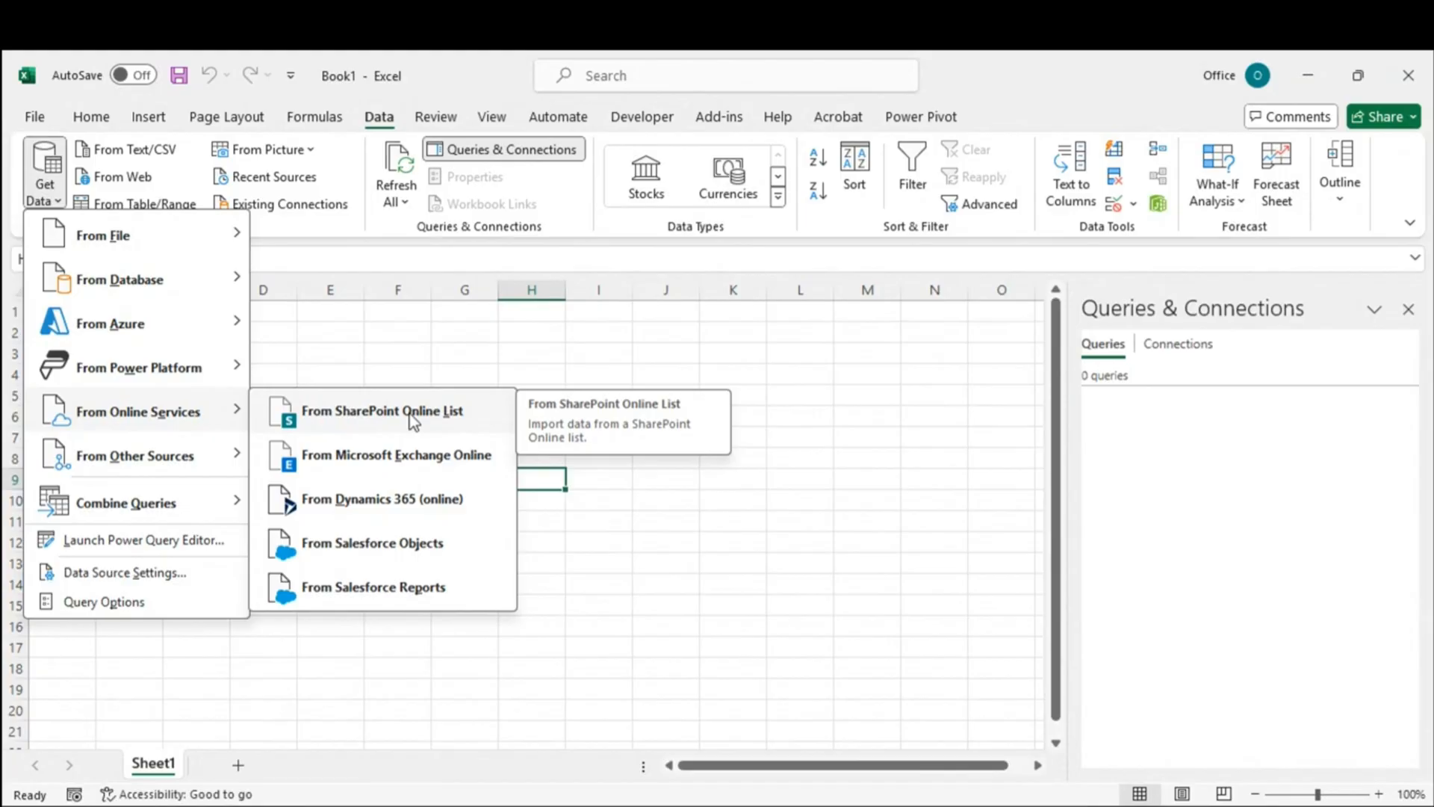
pyautogui.moveTo(118, 469)
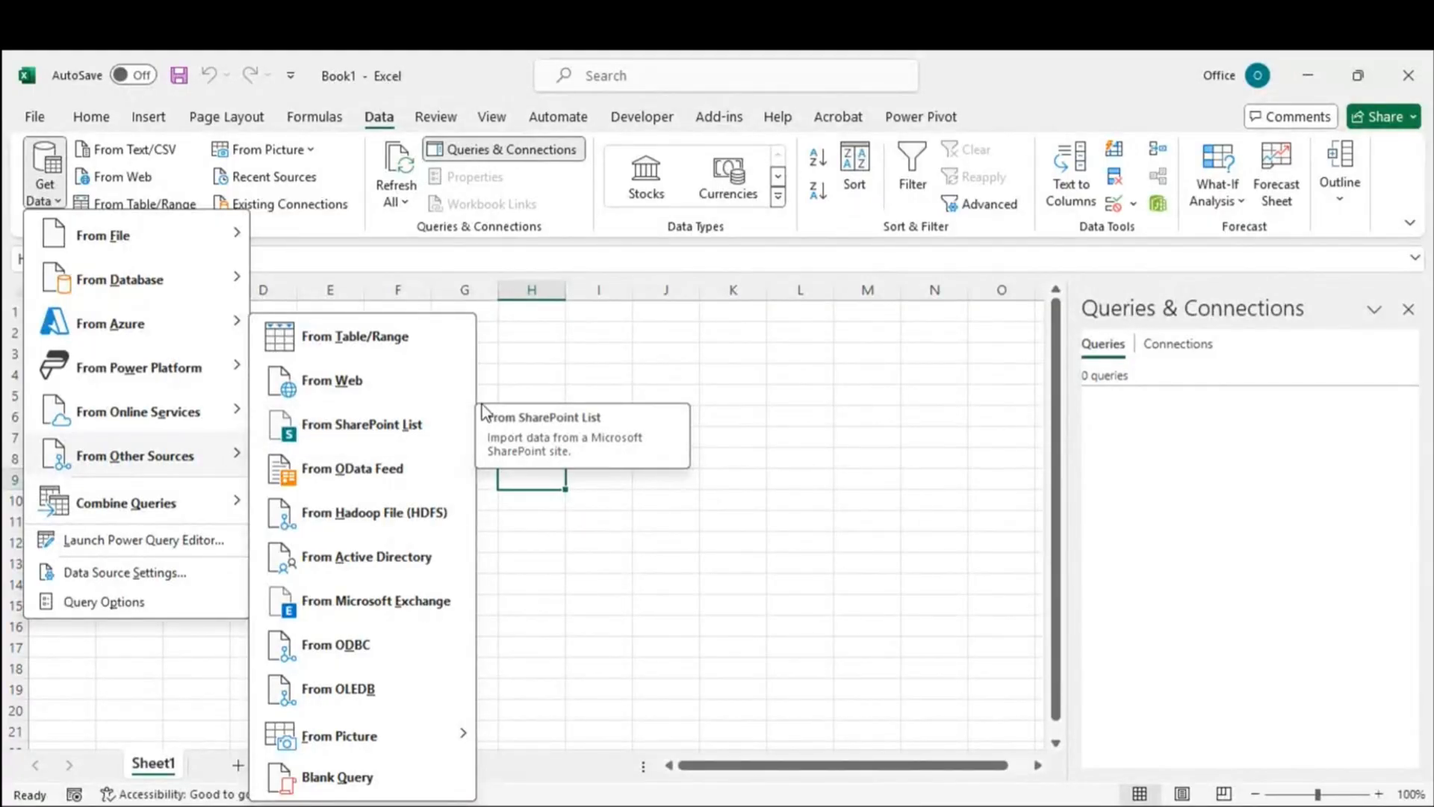
pyautogui.click(680, 384)
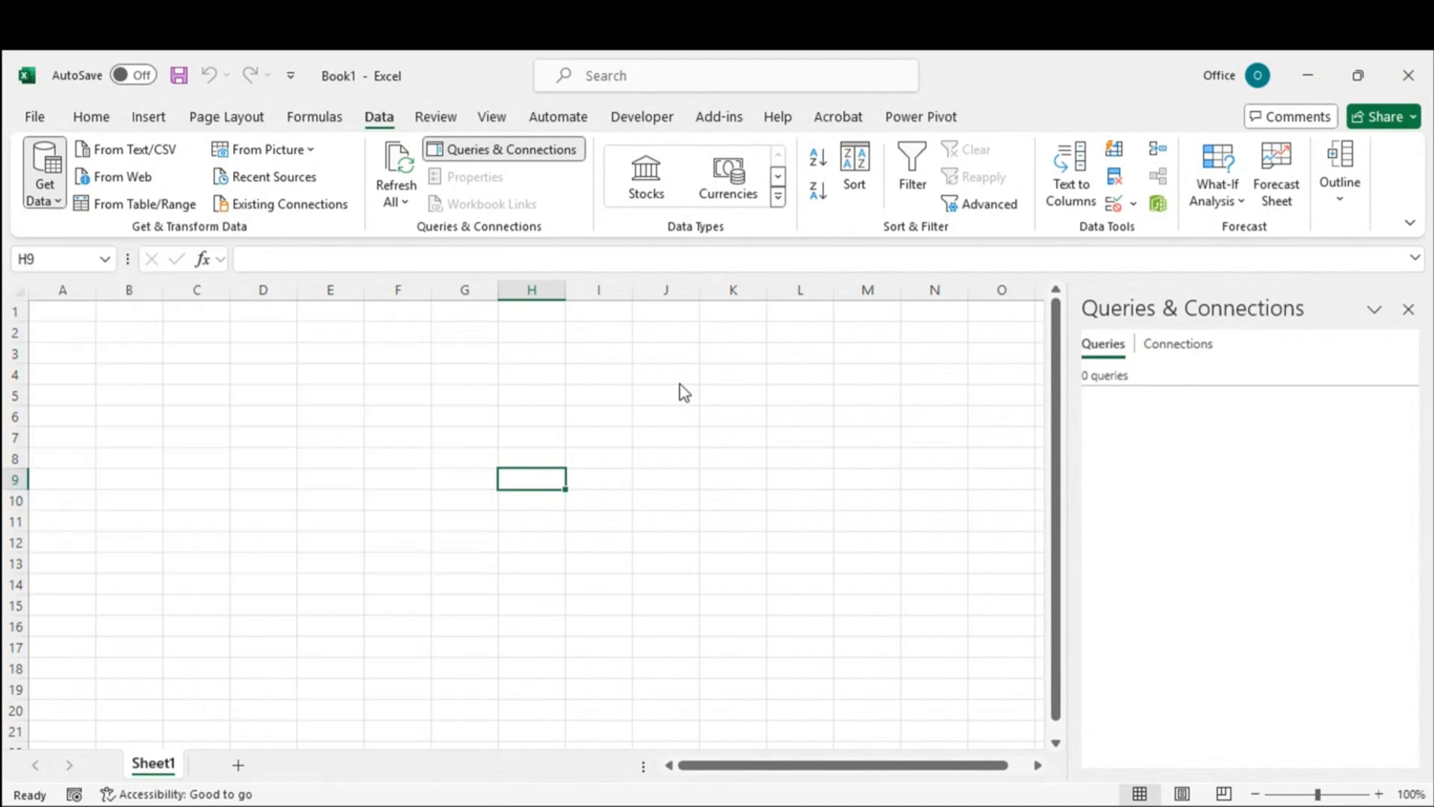
# Step: Paste the CSV1.csv link into From Web and submit it to reach the SharePoint credentials prompt
pyautogui.click(135, 178)
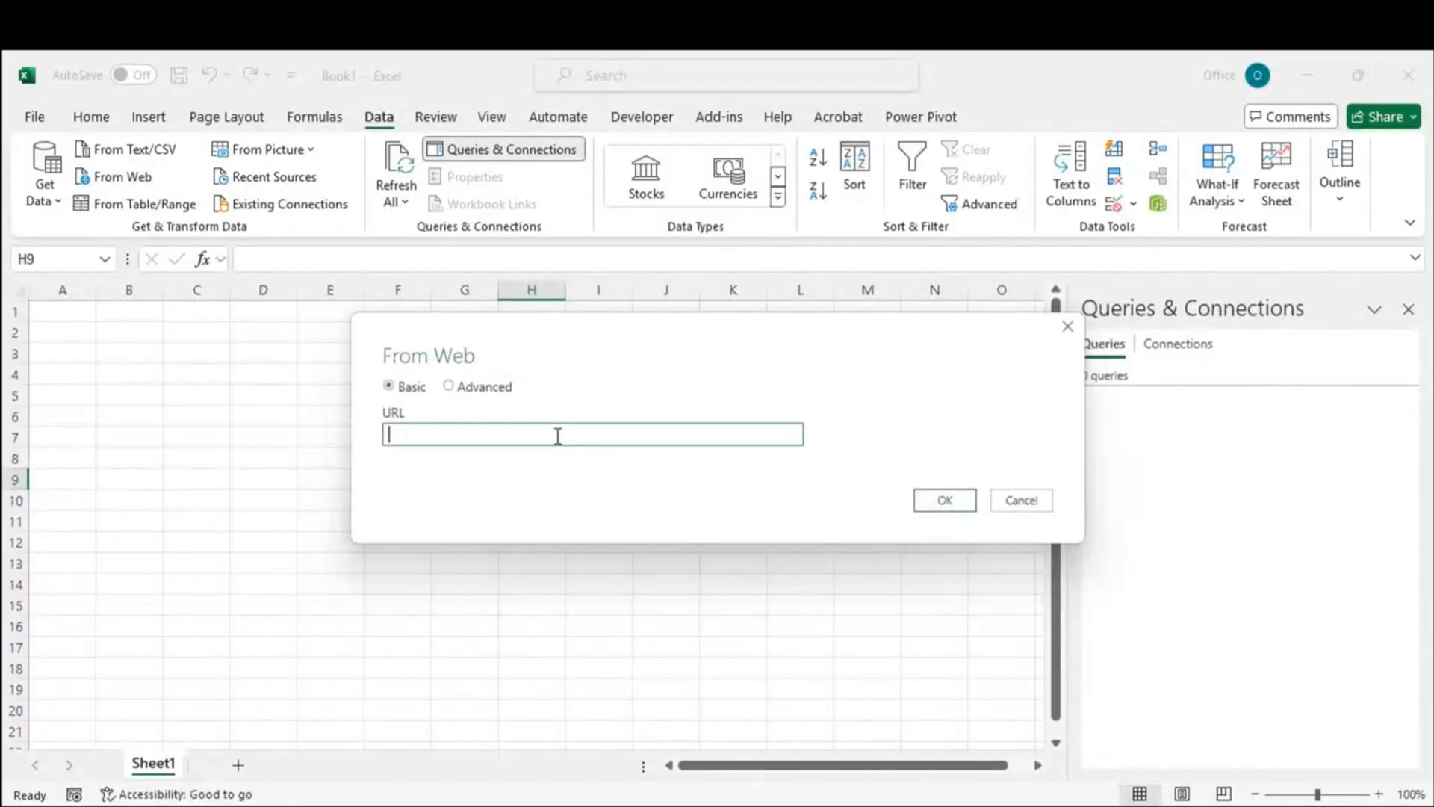
pyautogui.hotkey('ctrl', 'v')
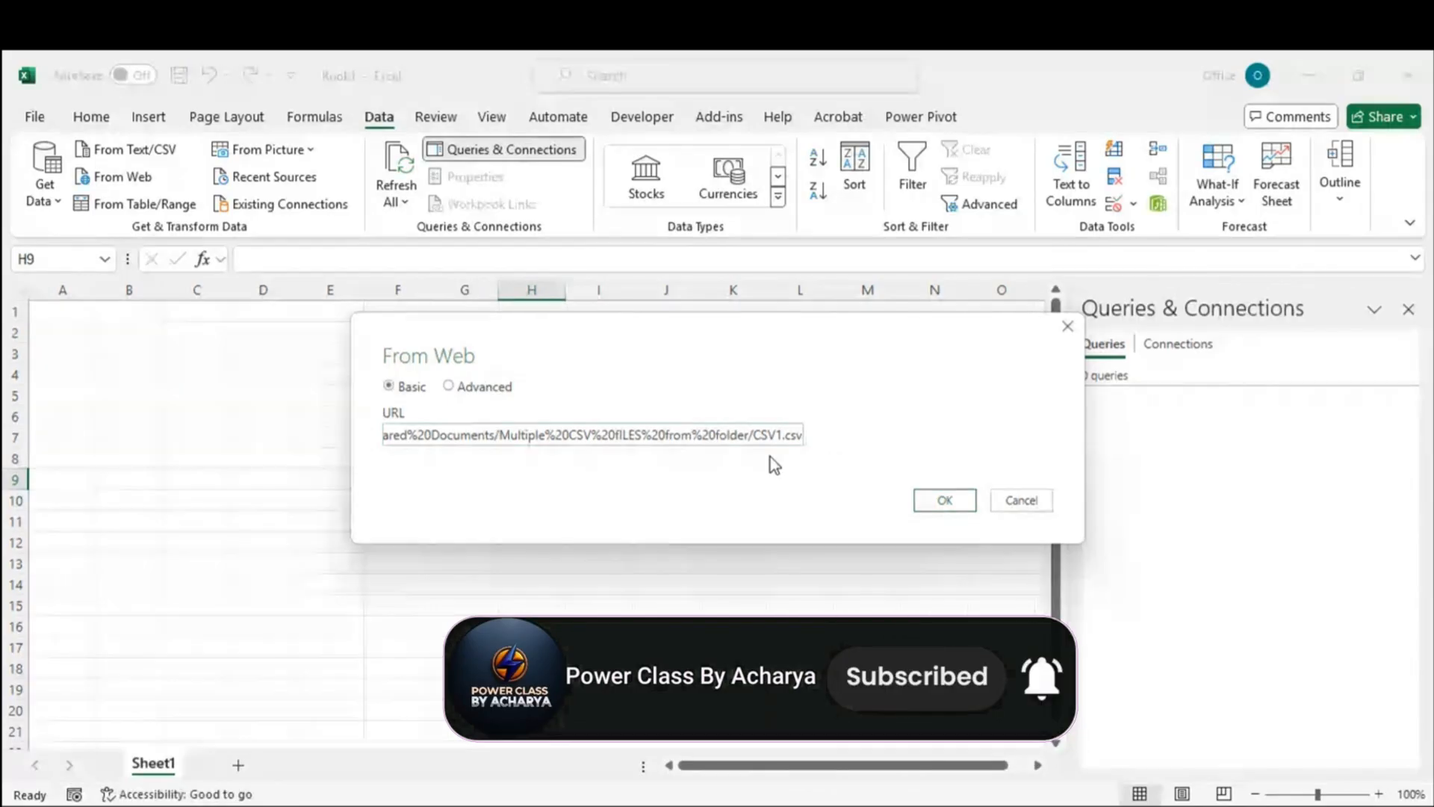
pyautogui.click(940, 504)
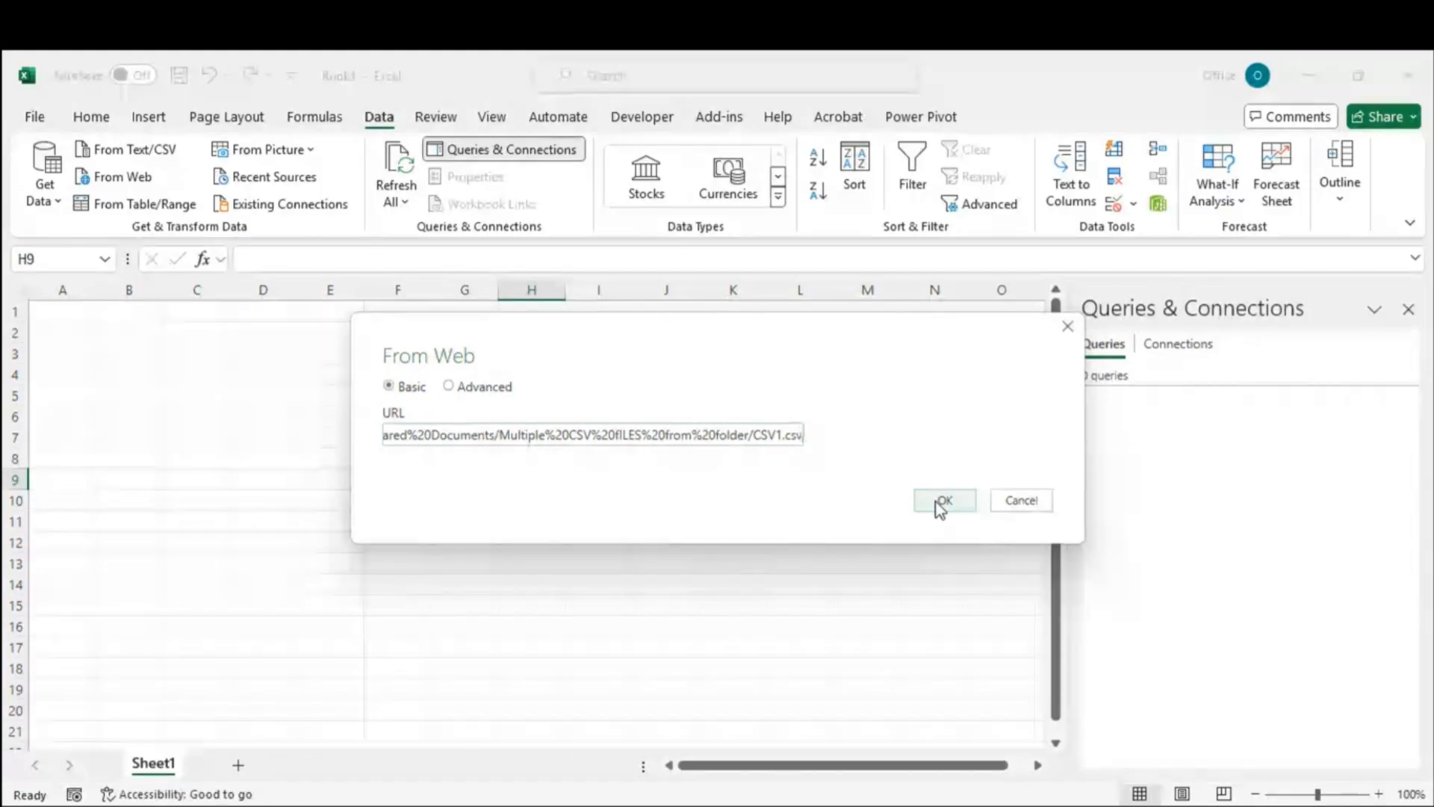
pyautogui.click(939, 502)
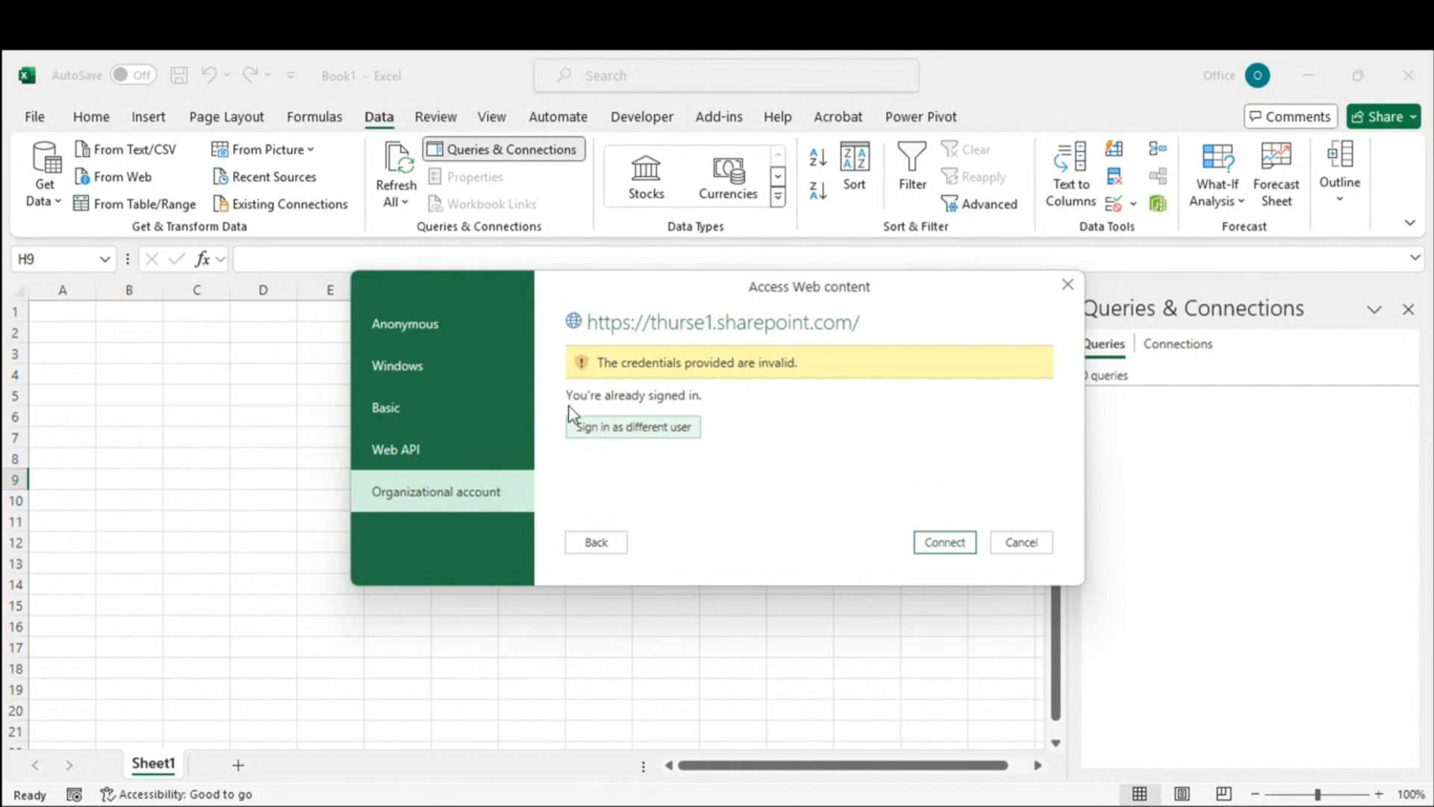
# Step: Sign in with another organizational account, entering its e-mail address and password
pyautogui.click(598, 428)
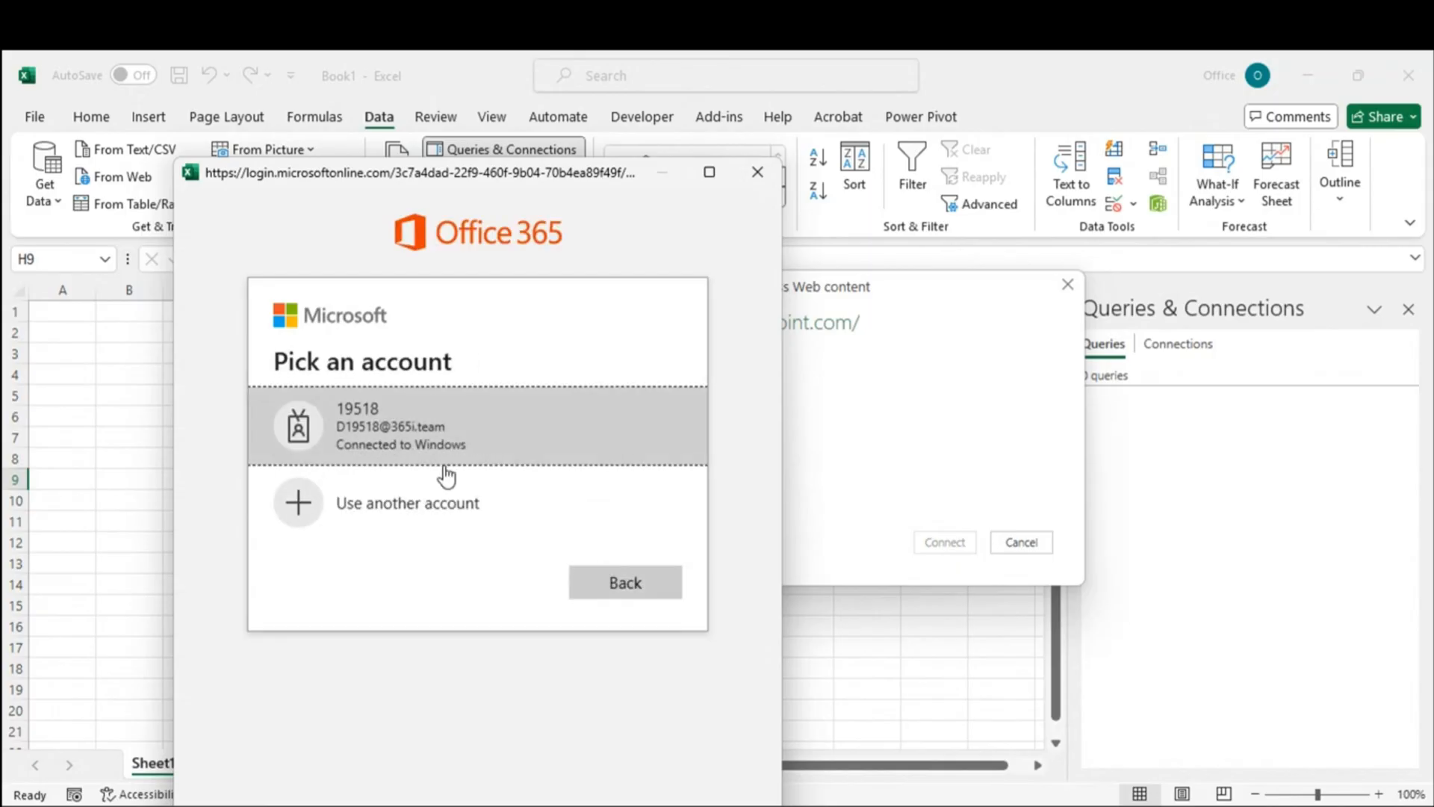
pyautogui.click(410, 514)
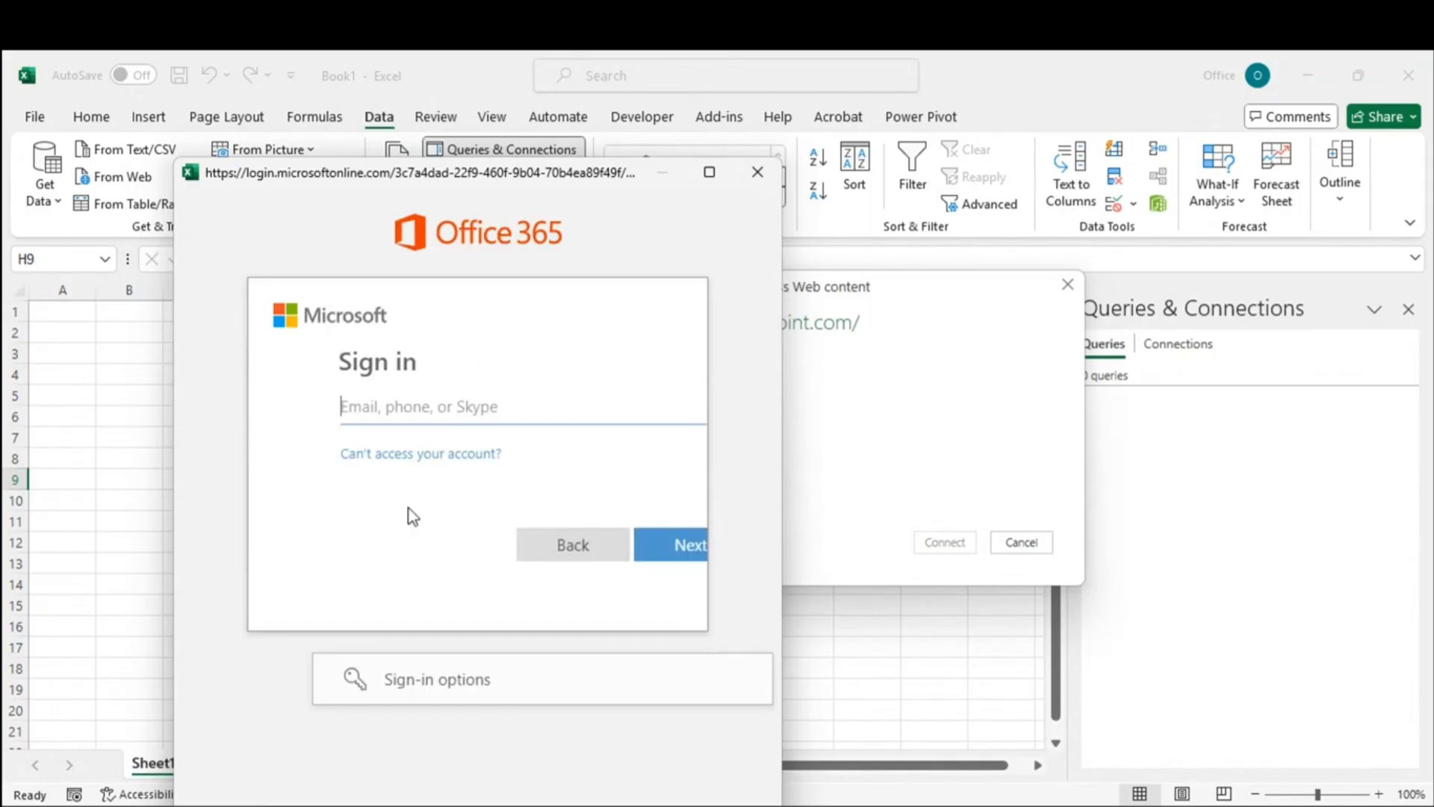
pyautogui.click(414, 404)
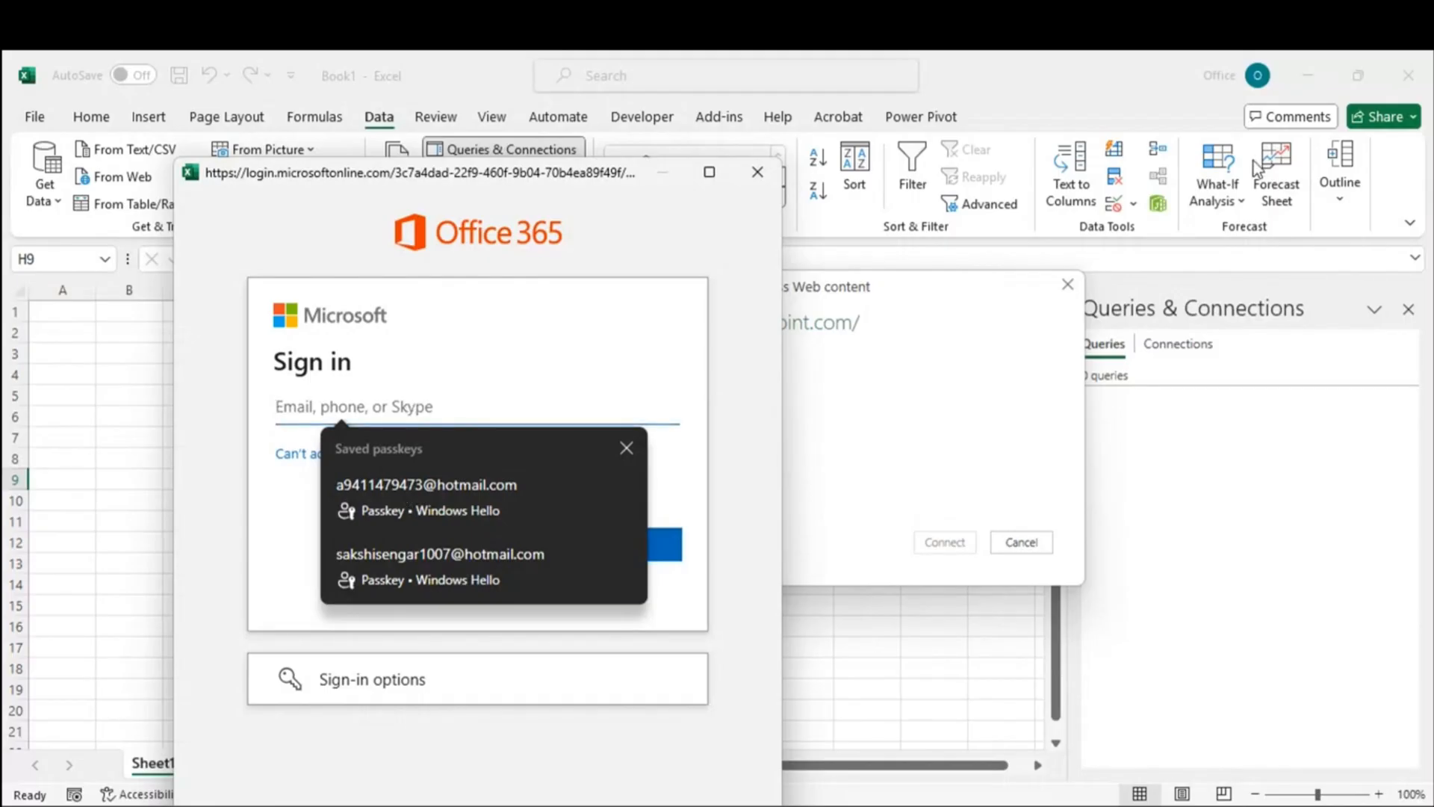
pyautogui.hotkey('ctrl', 'v')
pyautogui.click(603, 544)
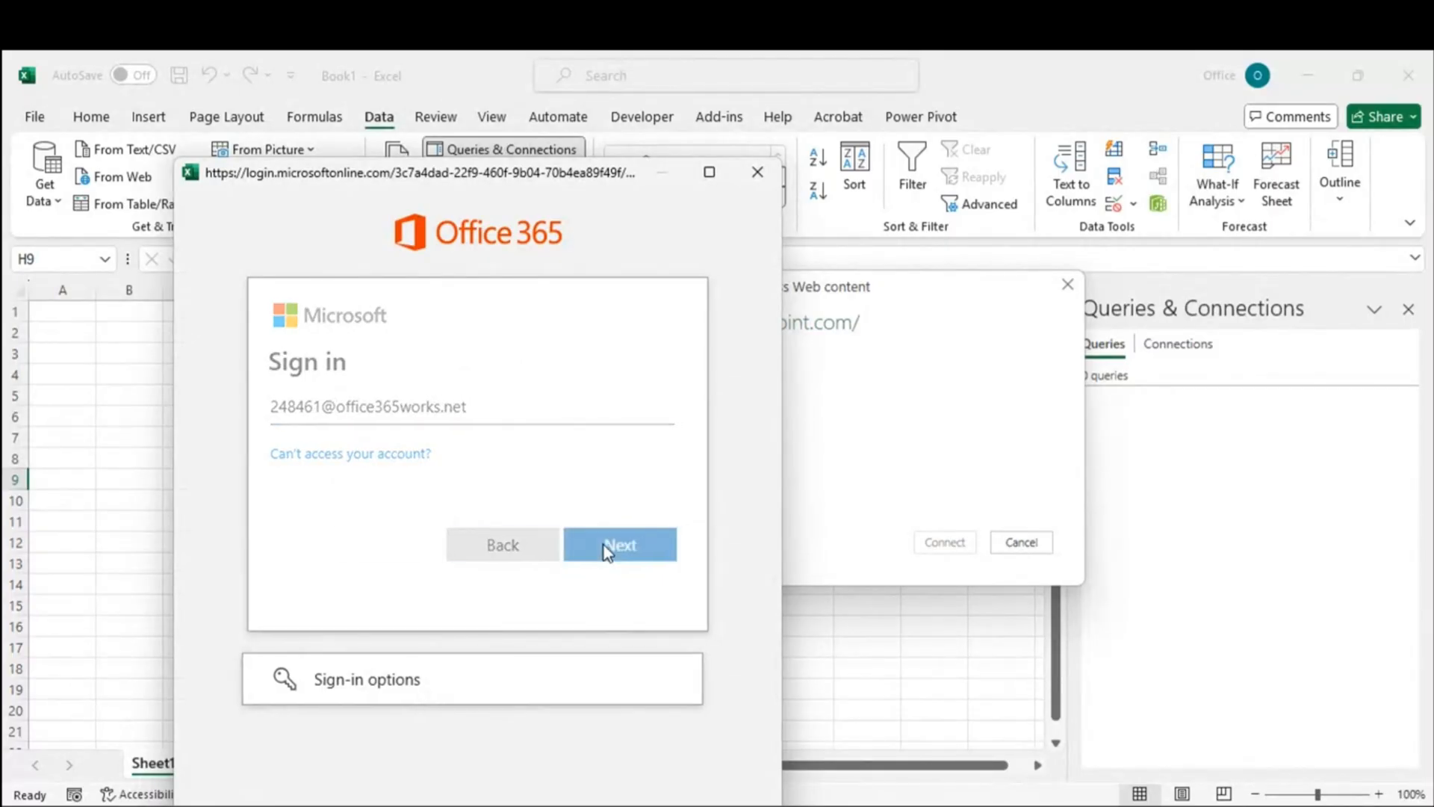
pyautogui.click(347, 446)
pyautogui.write('•')
pyautogui.press('BackSpace')
pyautogui.write('••••')
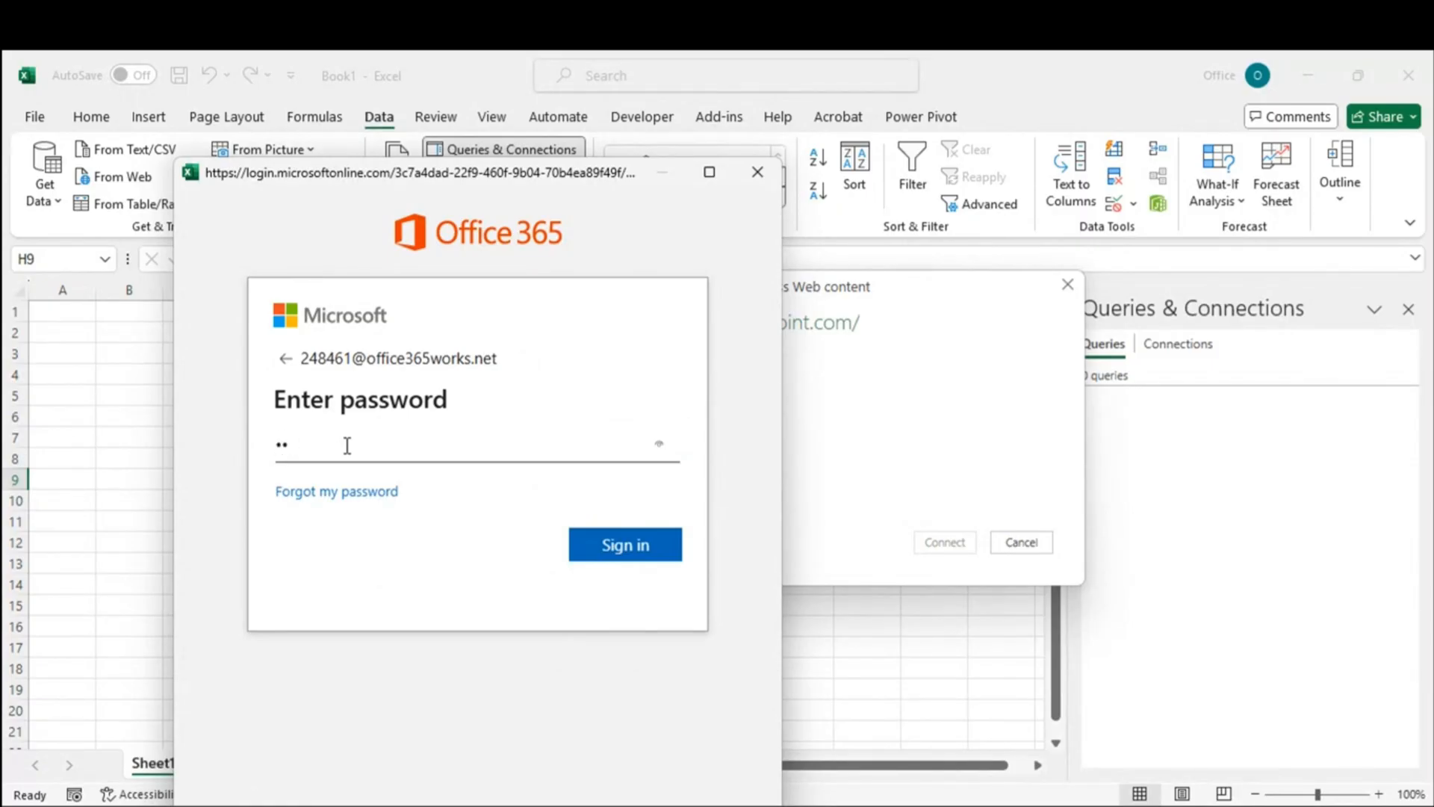
pyautogui.write('••••••')
pyautogui.click(626, 545)
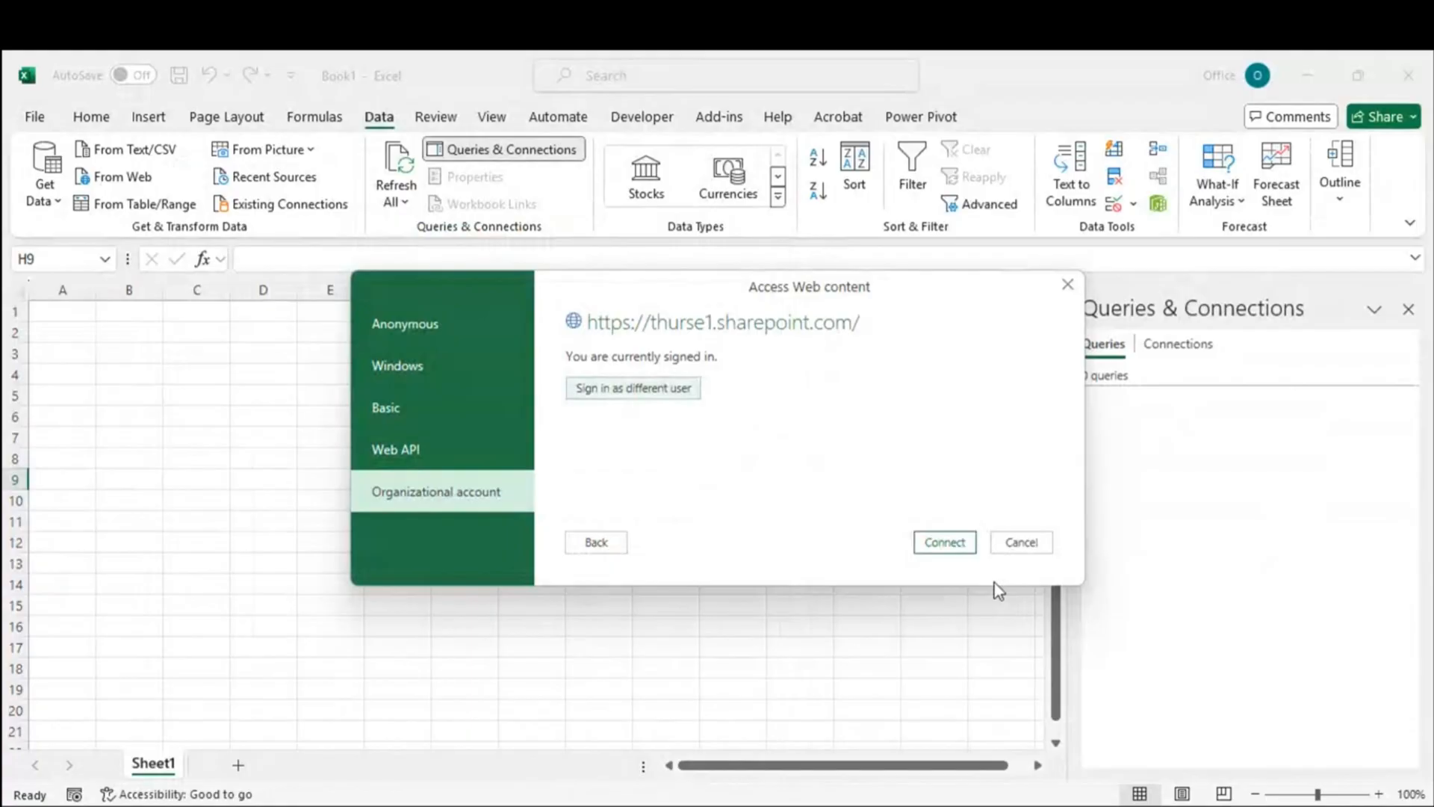
# Step: Connect with the signed-in account to load the CSV1.csv preview from SharePoint
pyautogui.click(929, 546)
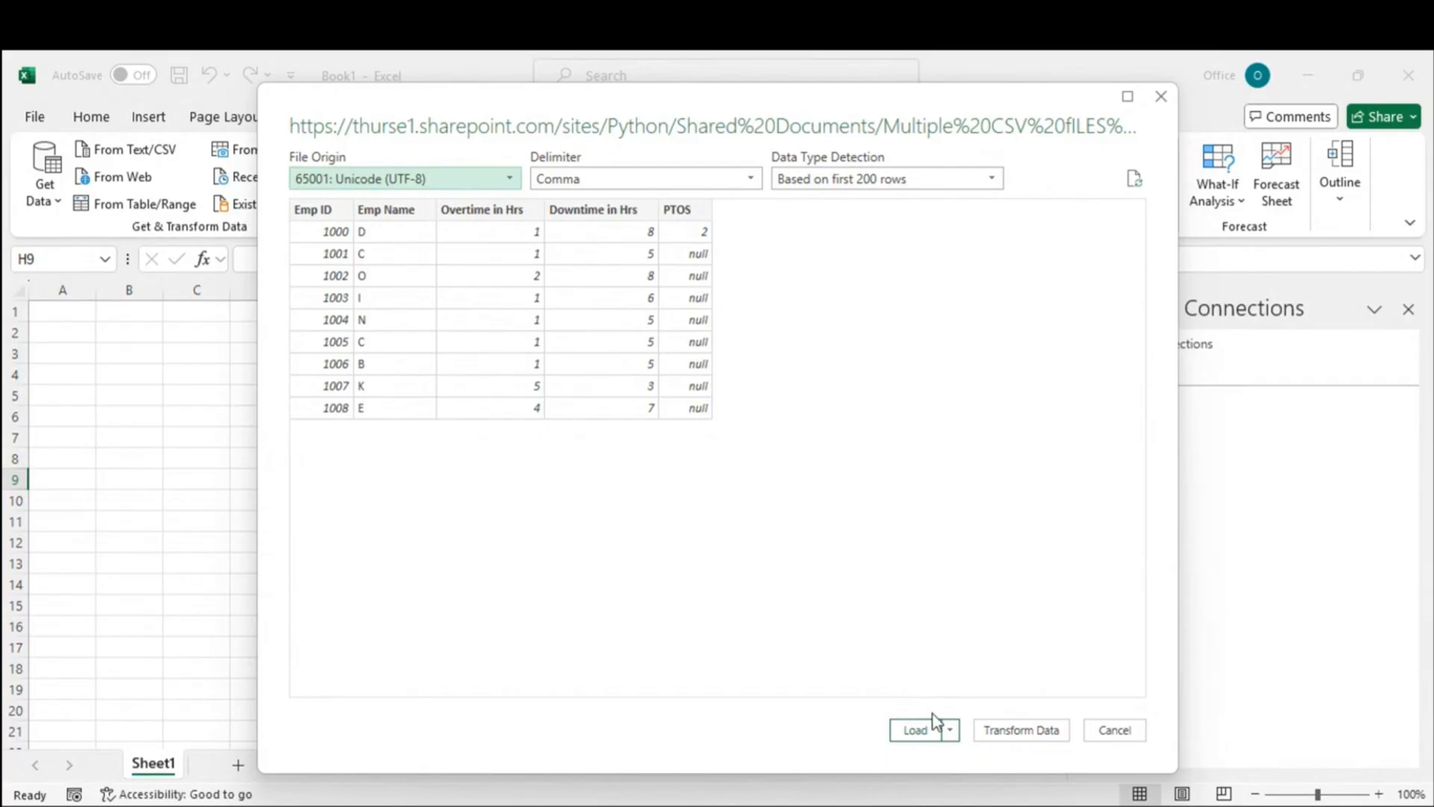
# Step: Open CSV1 in Power Query and examine the Source formula's web address and Csv.Document call
pyautogui.click(1025, 730)
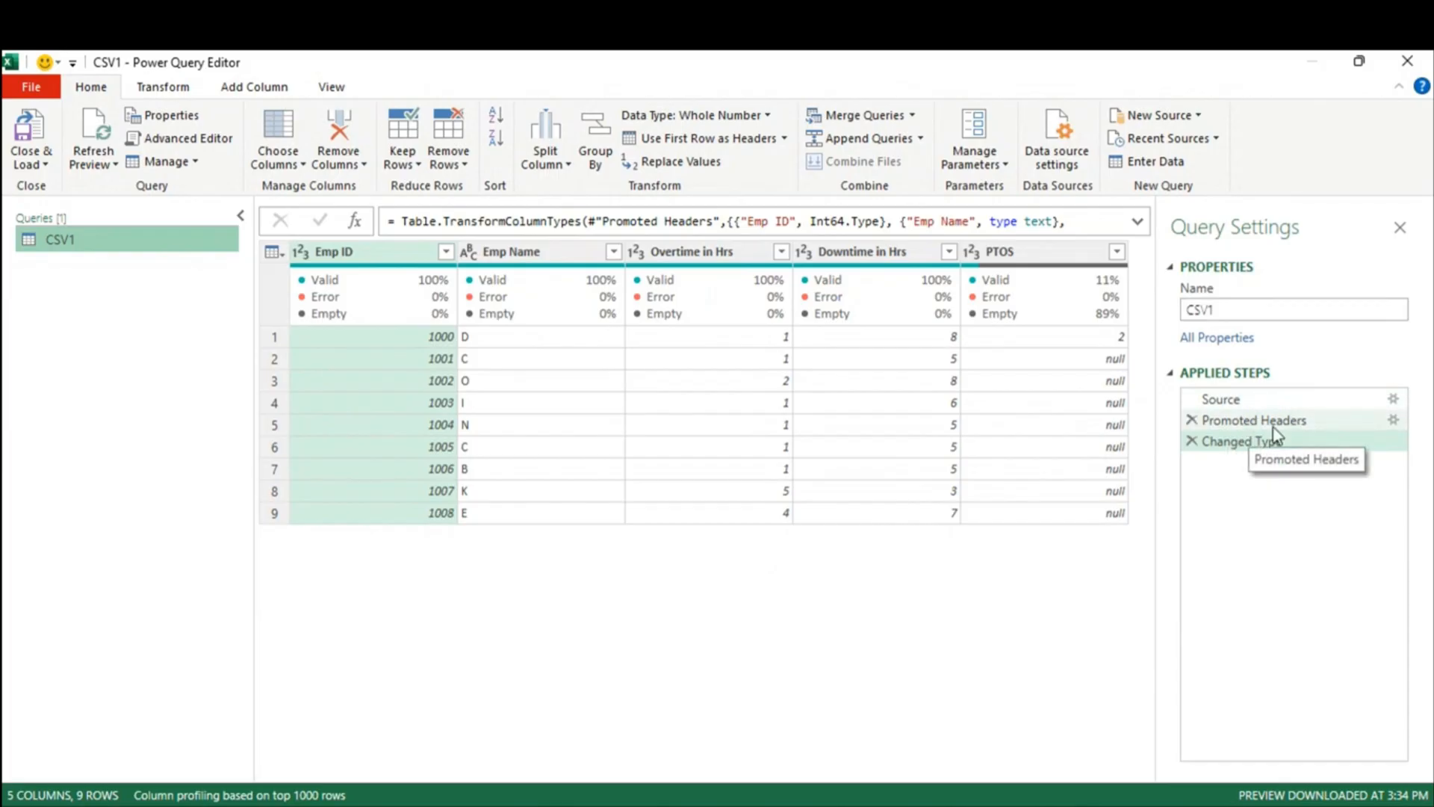
pyautogui.click(1242, 396)
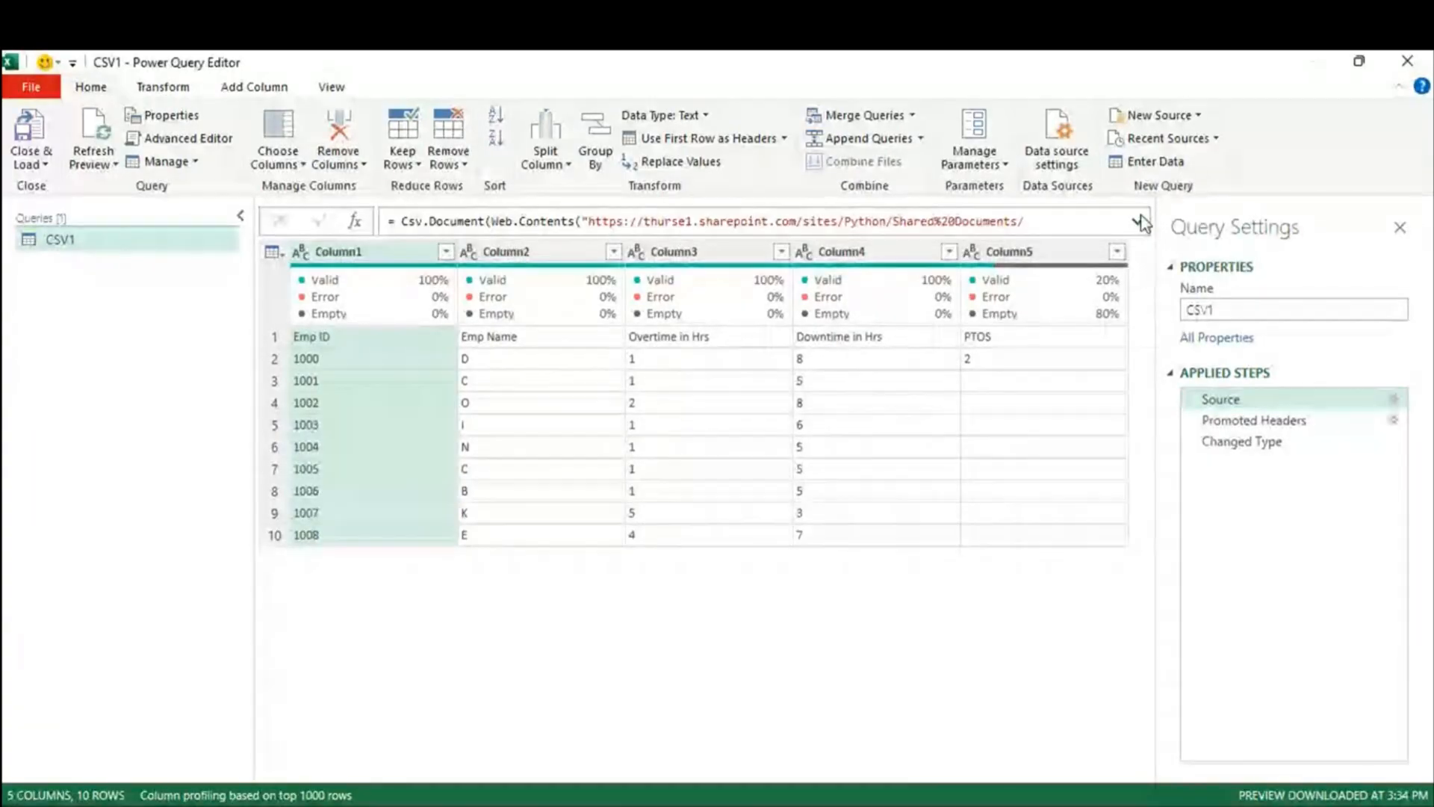
pyautogui.click(1142, 223)
pyautogui.moveTo(588, 221); pyautogui.dragTo(742, 240)
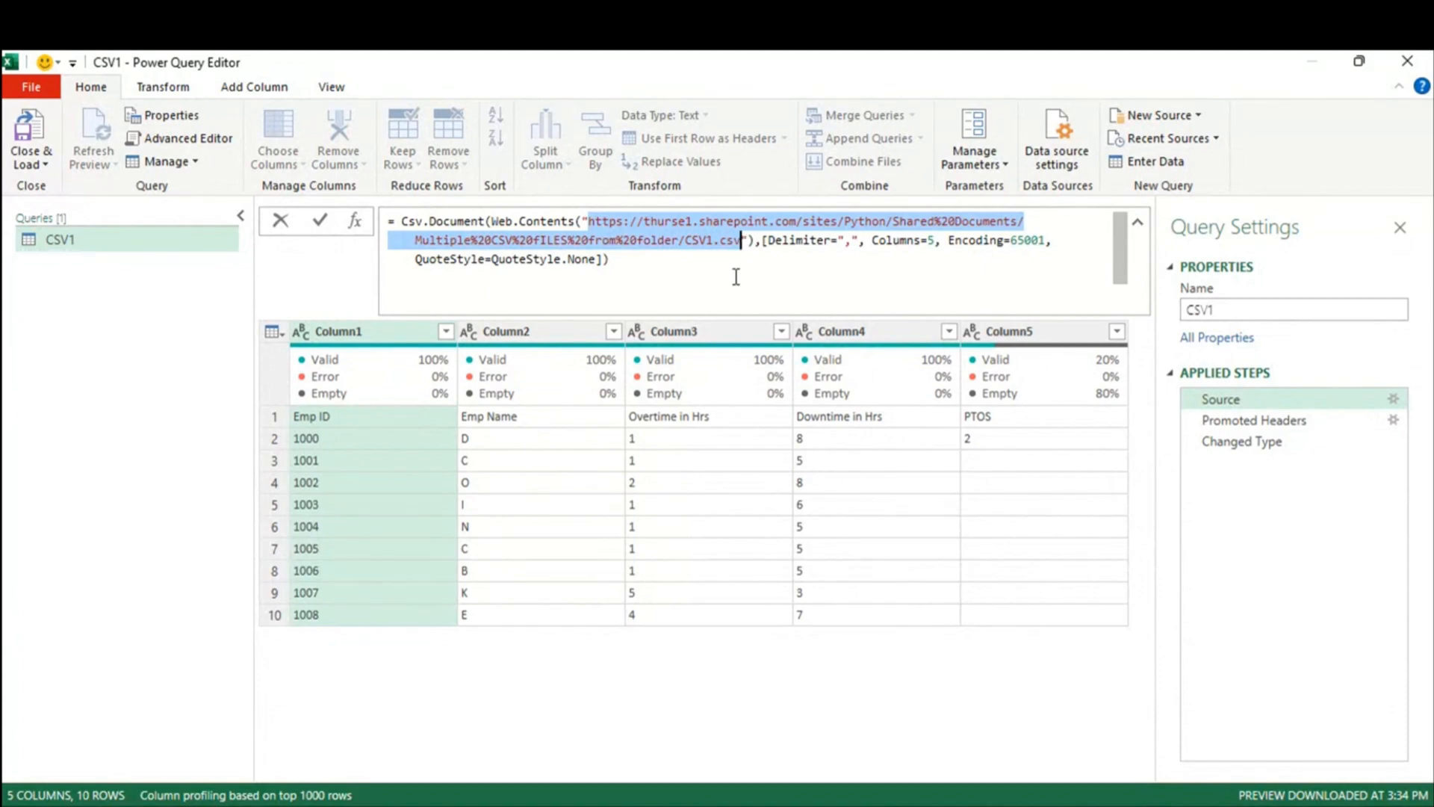
pyautogui.moveTo(742, 241); pyautogui.dragTo(719, 240)
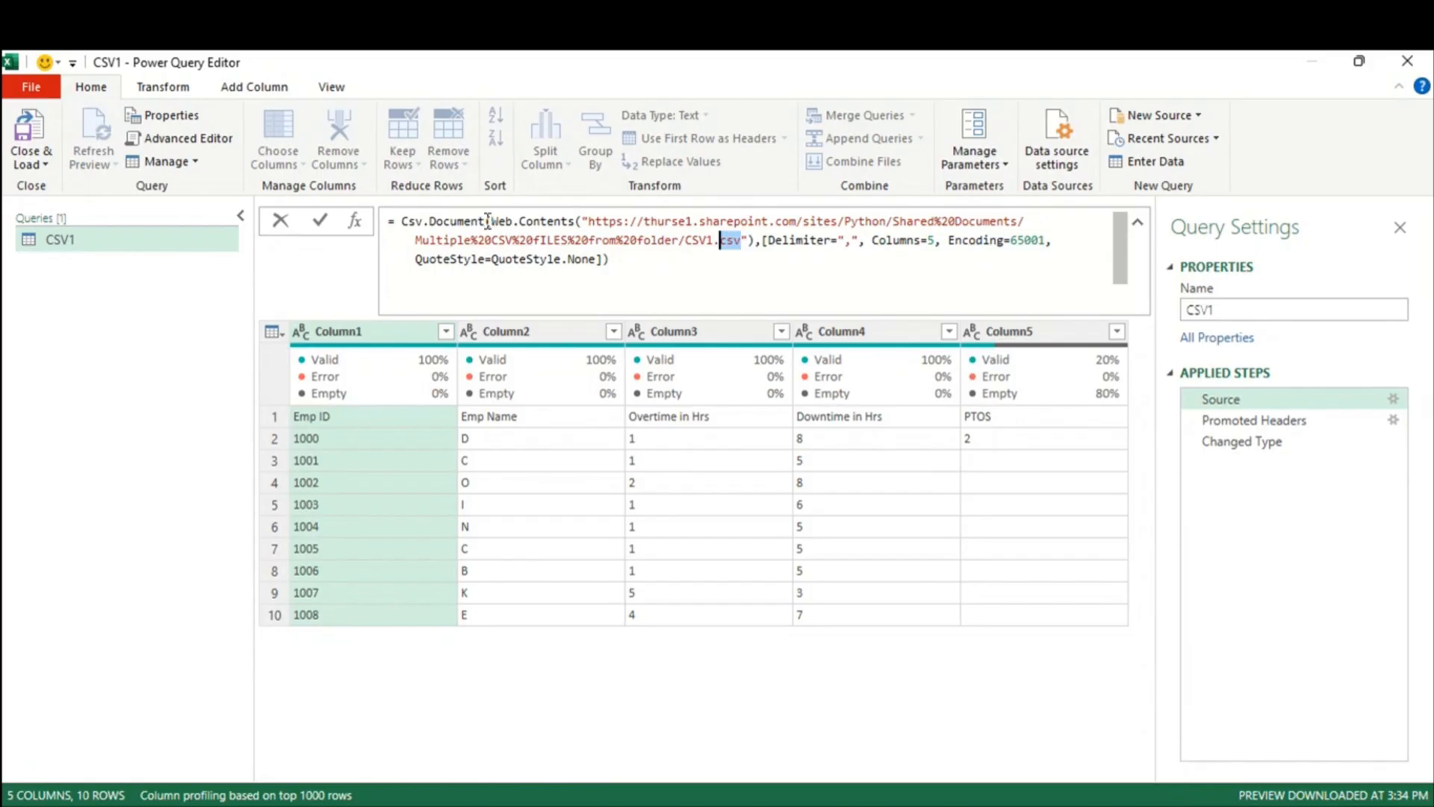
pyautogui.moveTo(400, 221); pyautogui.dragTo(486, 221)
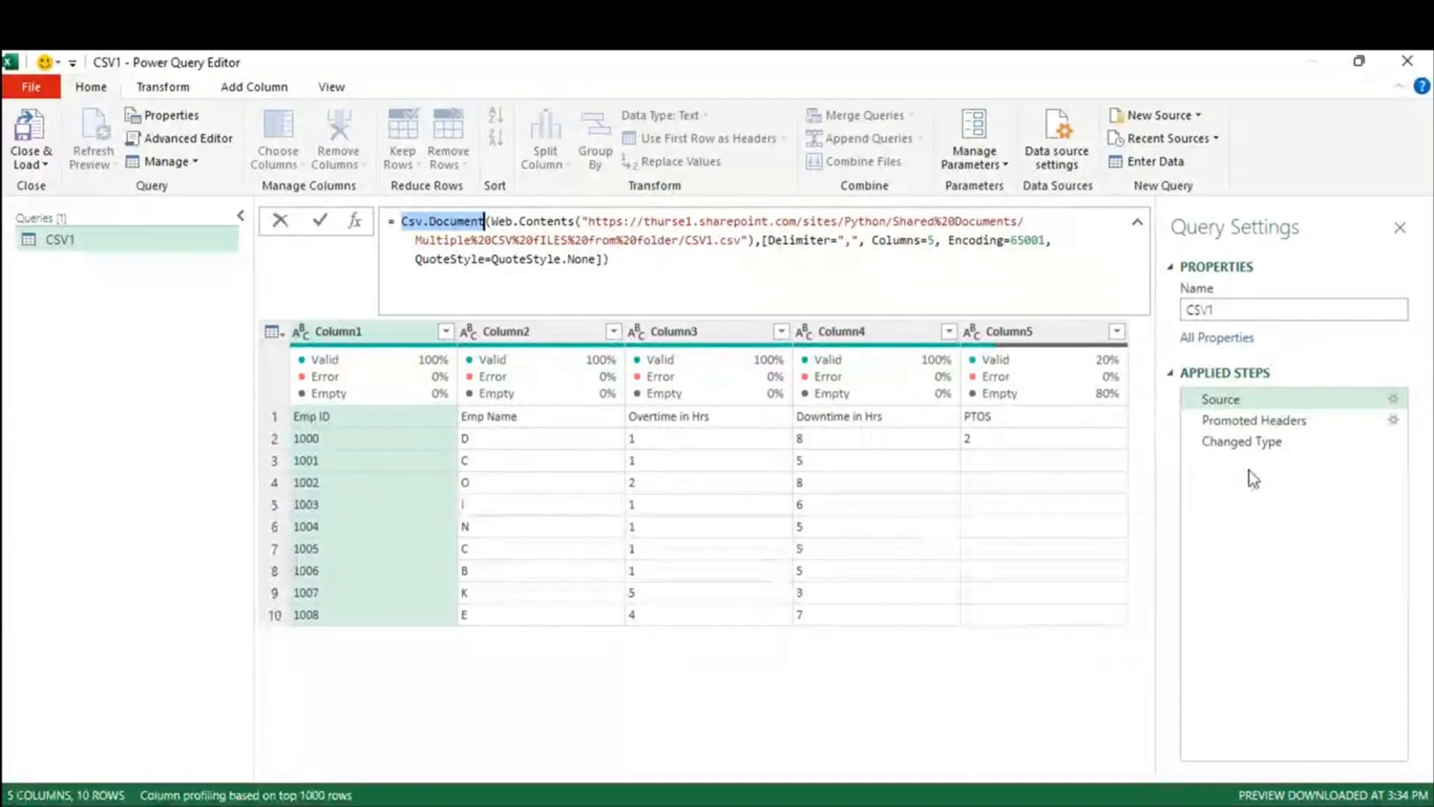
# Step: Close the Power Query Editor, discarding the CSV1 query
pyautogui.moveTo(268, 806)
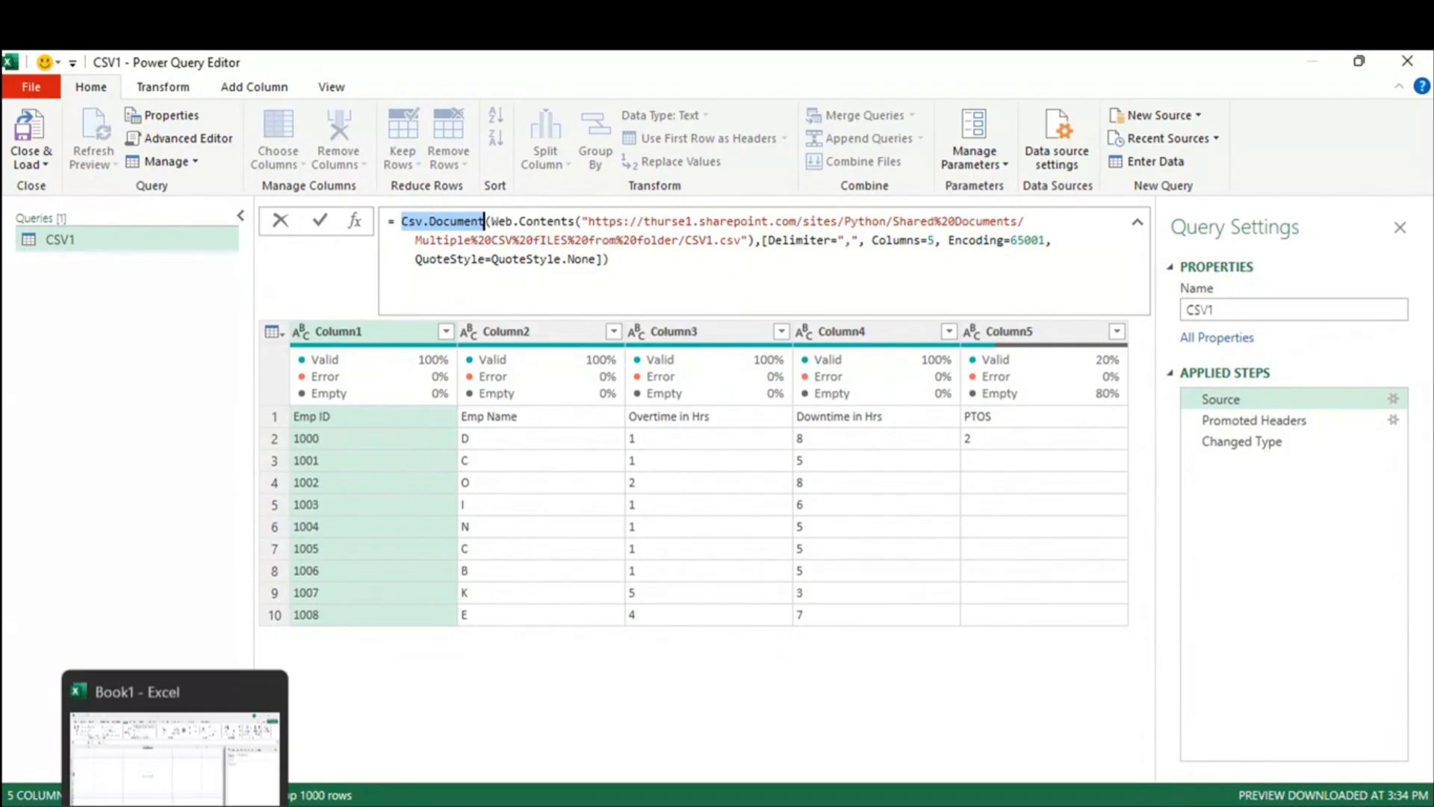
pyautogui.click(1414, 64)
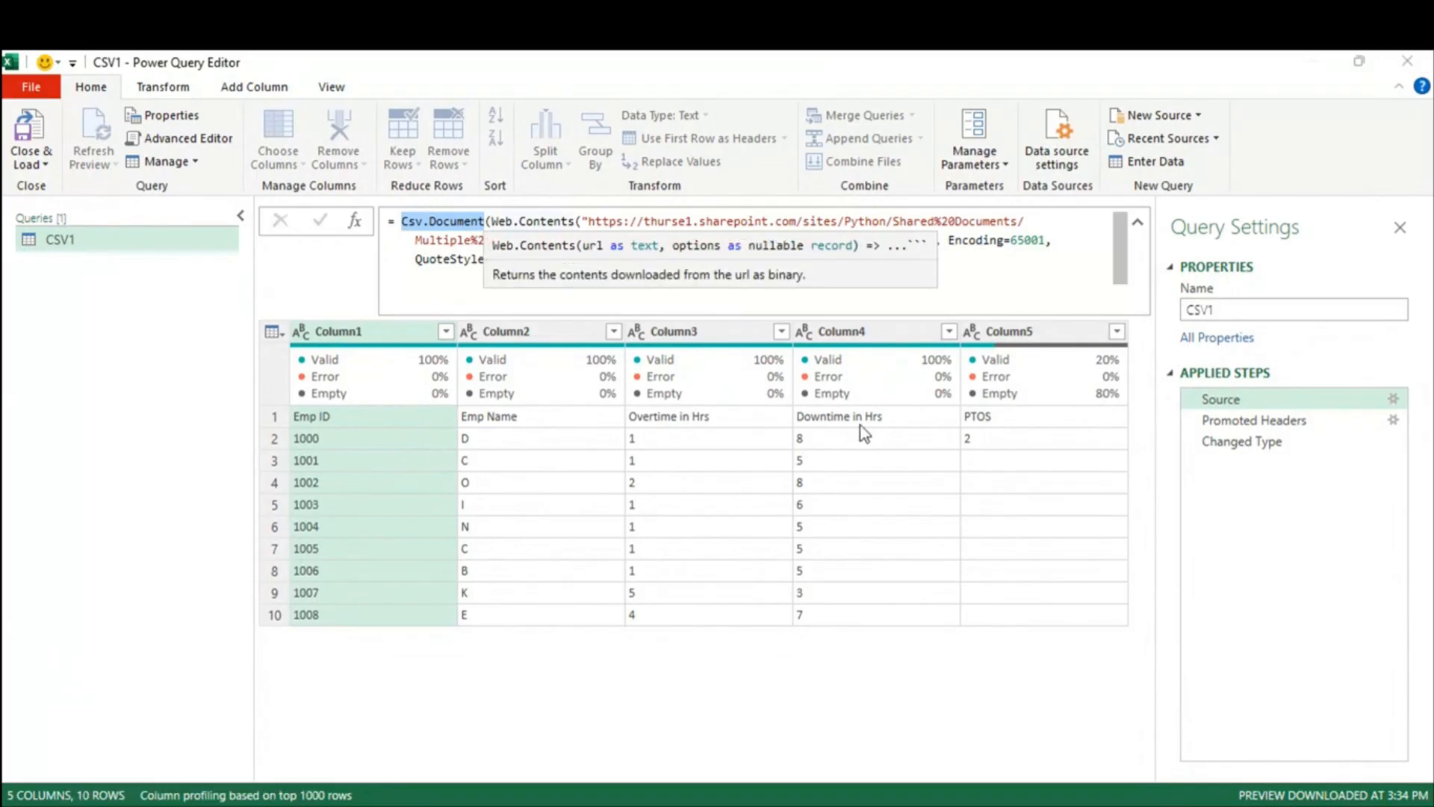
pyautogui.click(811, 474)
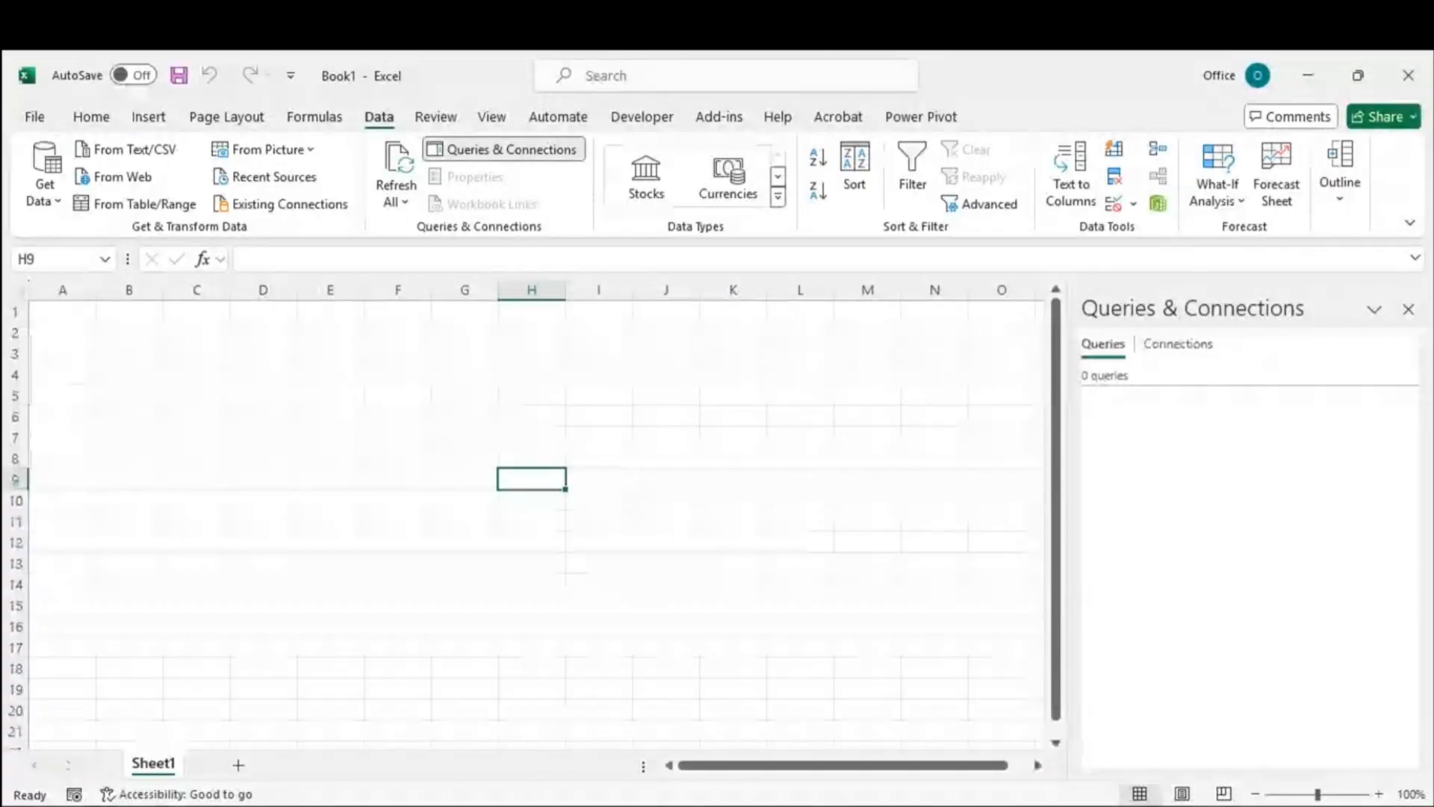
# Step: Copy a sharing link to Workbook1.xlsx from SharePoint's Multiple Sheets from each workbook folder
pyautogui.hotkey('alt', 'Tab')
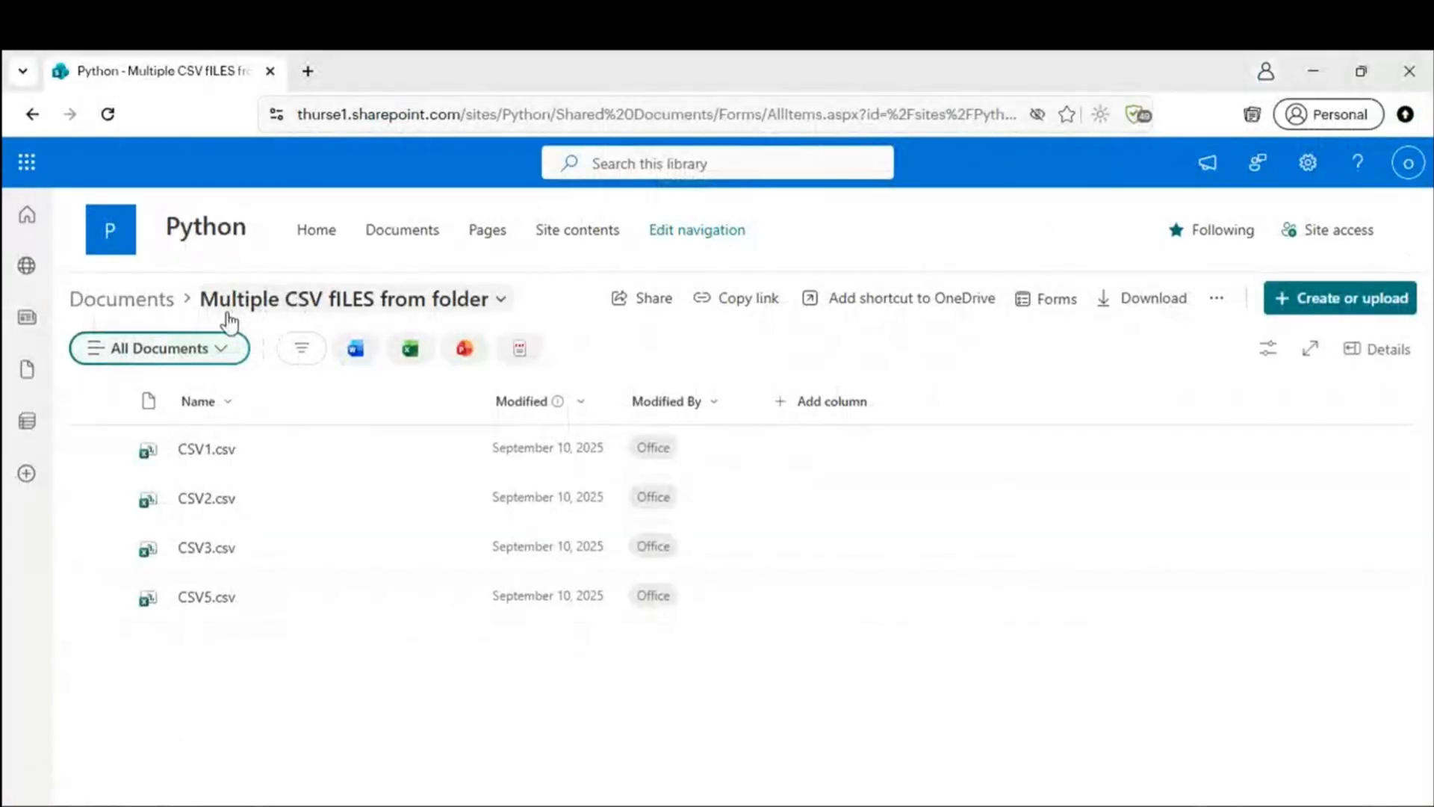
pyautogui.click(149, 305)
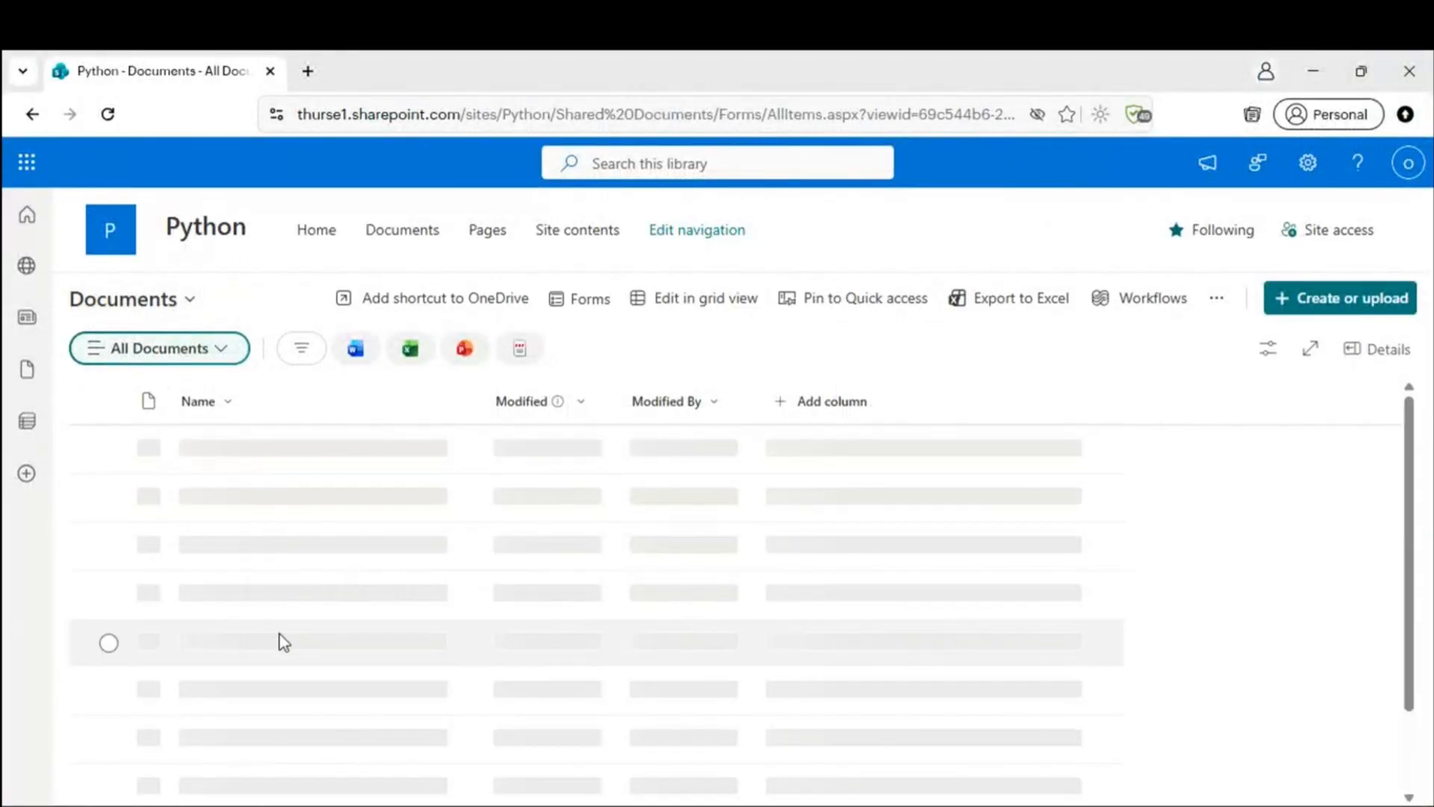
pyautogui.click(262, 503)
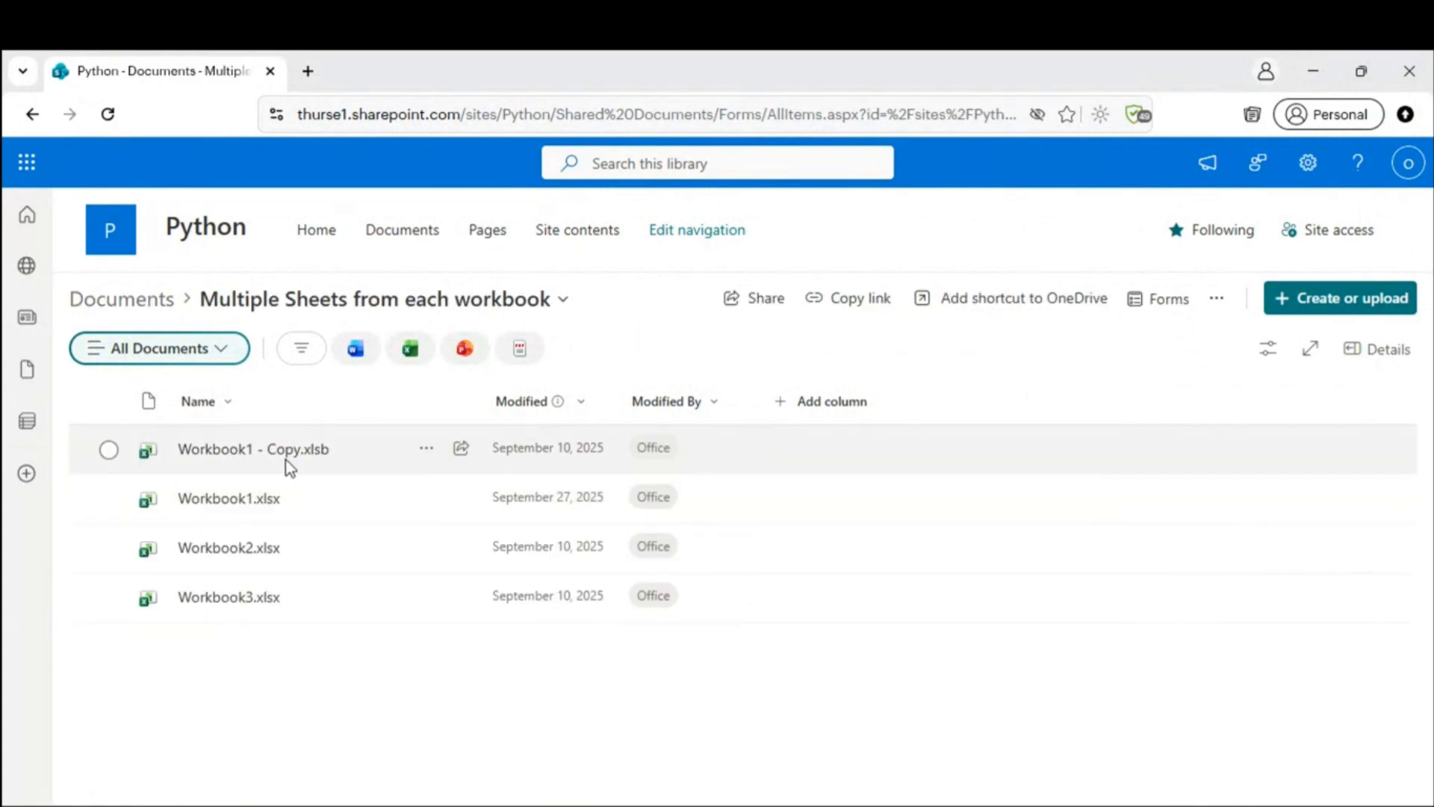
pyautogui.click(425, 506)
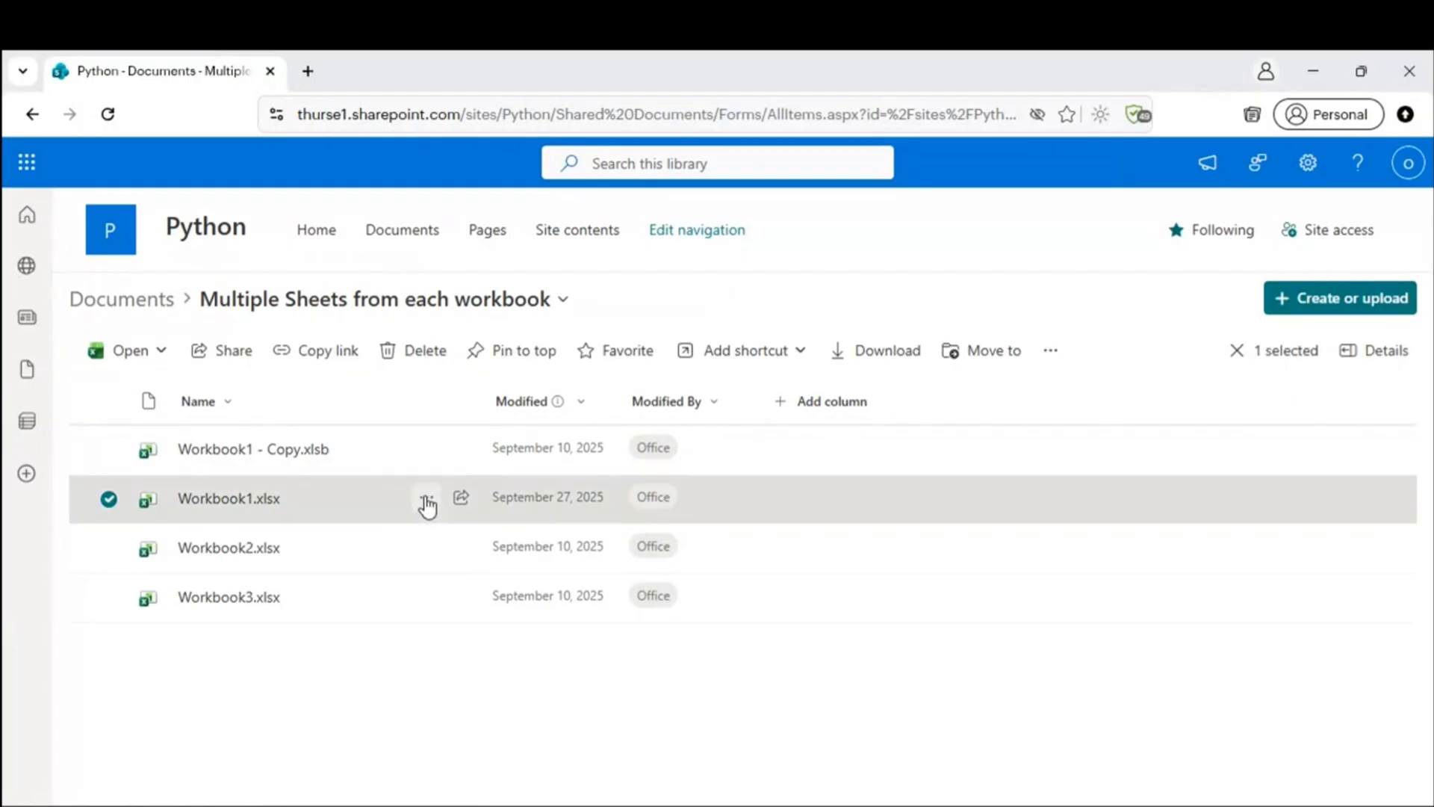
pyautogui.click(504, 365)
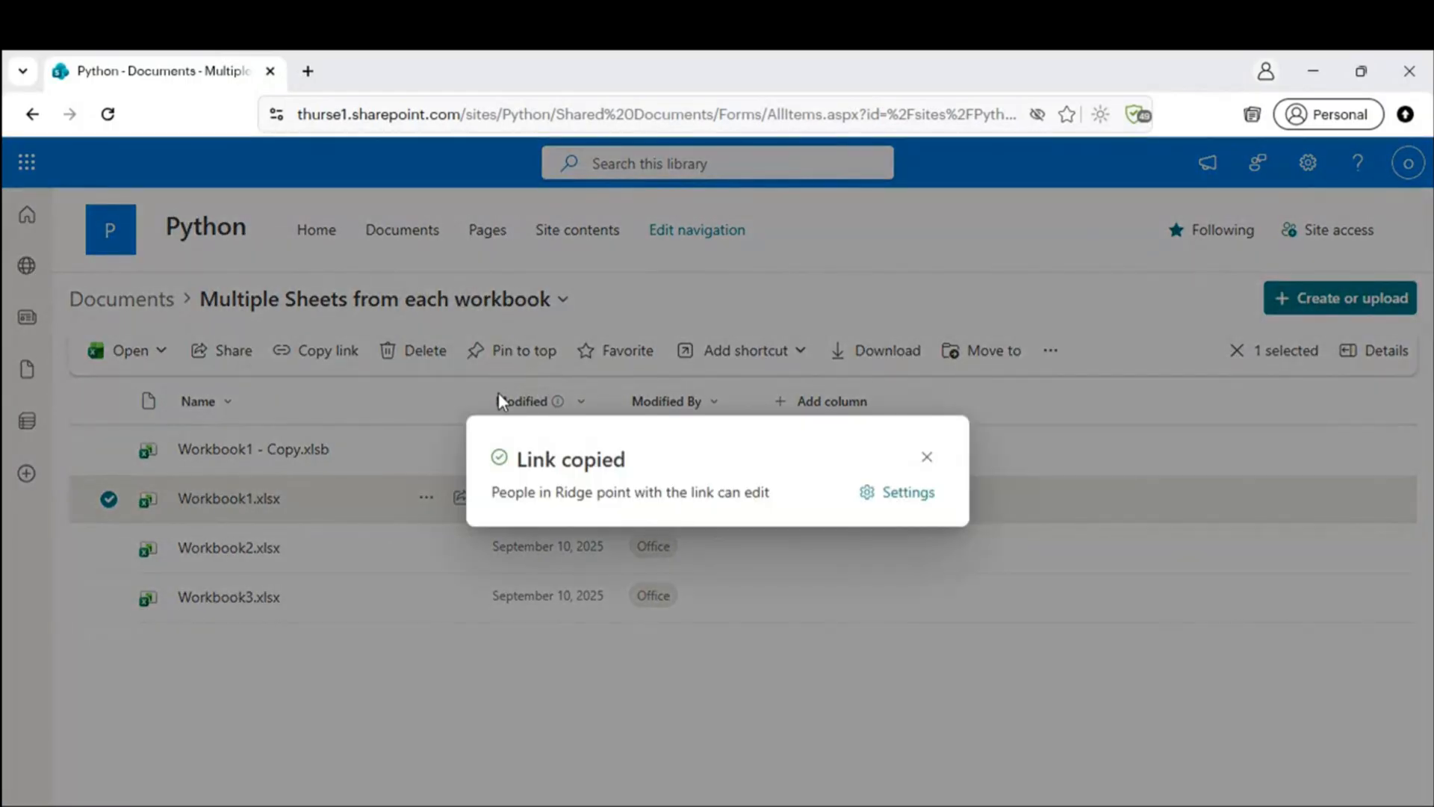
pyautogui.click(930, 459)
pyautogui.hotkey('alt', 'Tab')
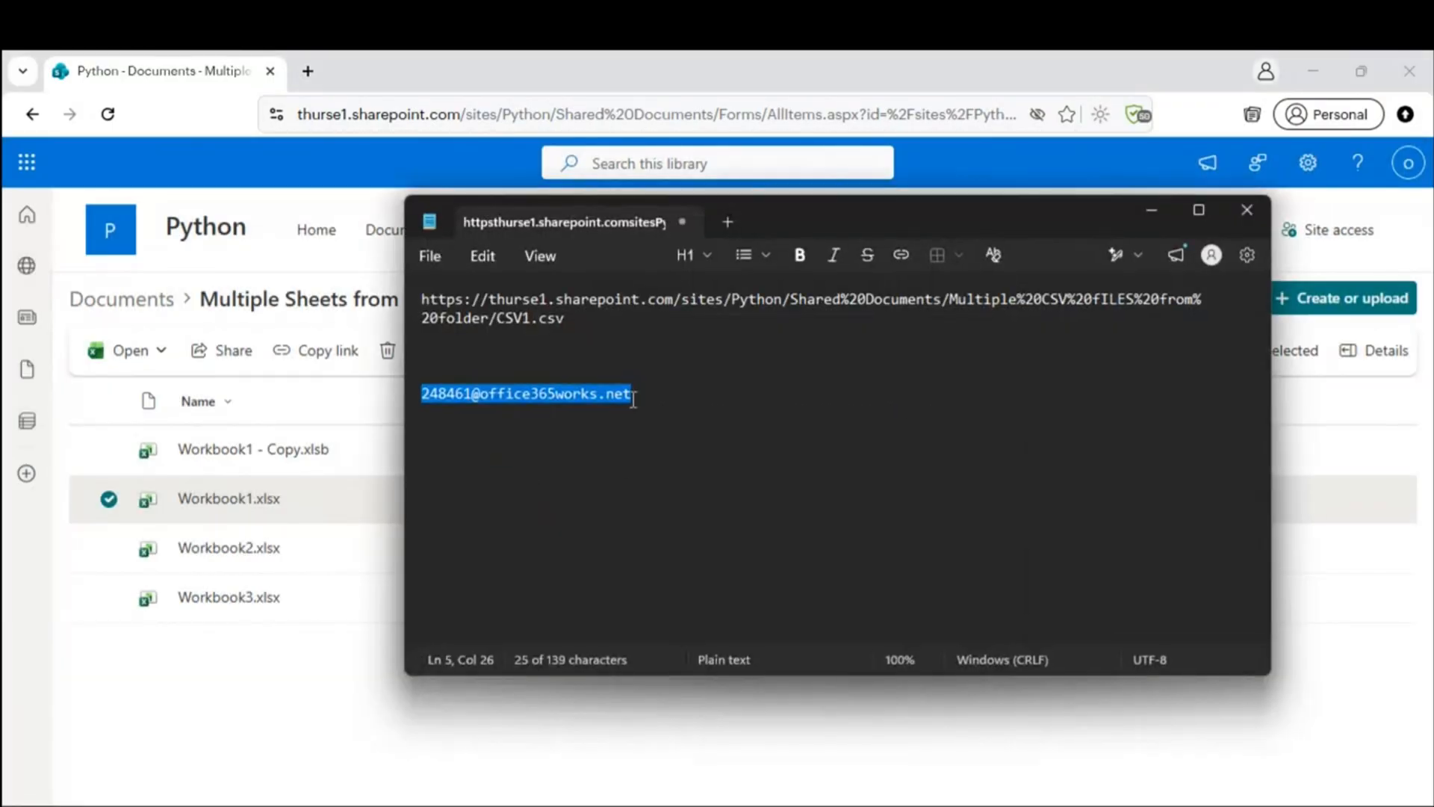
pyautogui.click(545, 347)
pyautogui.hotkey('ctrl', 'v')
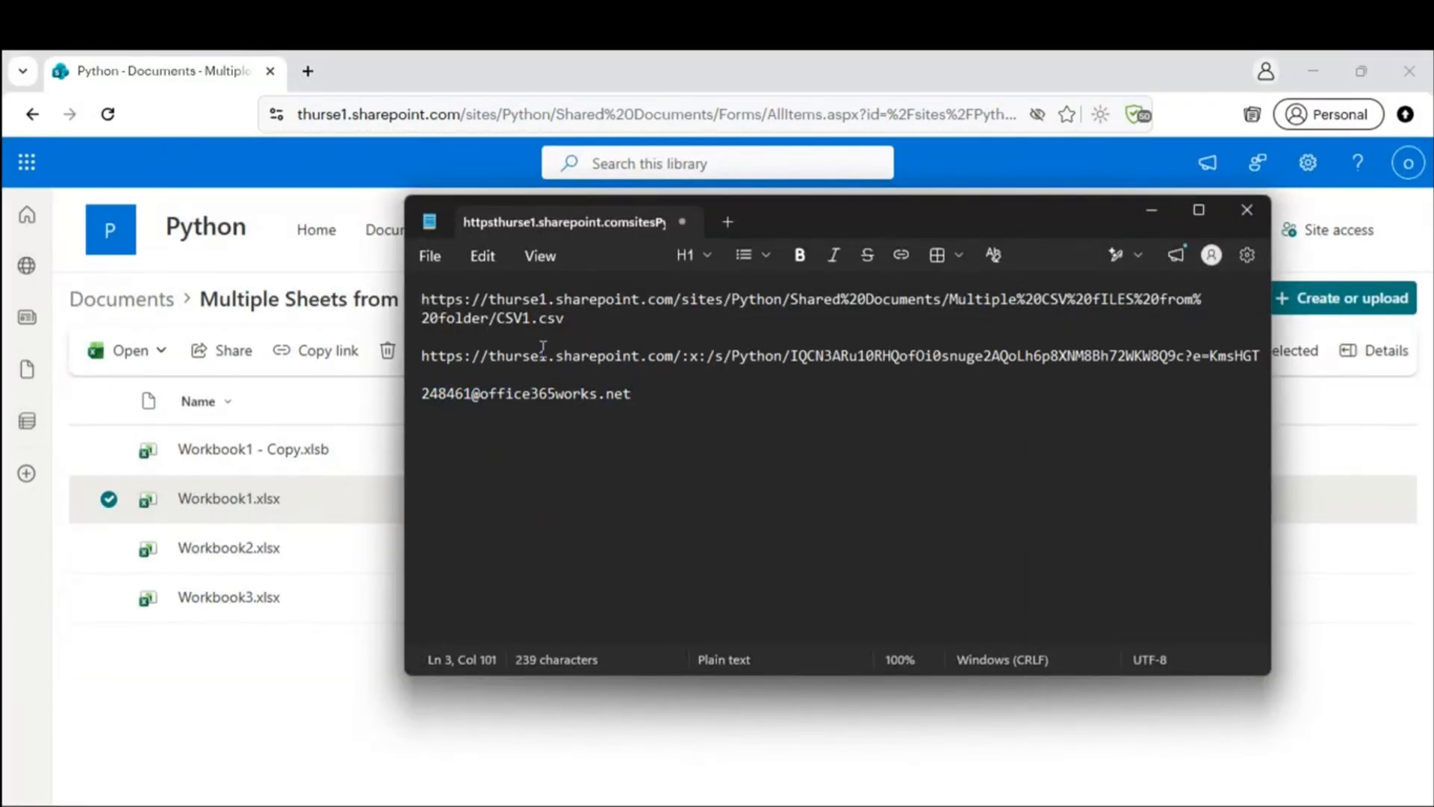
pyautogui.click(1200, 210)
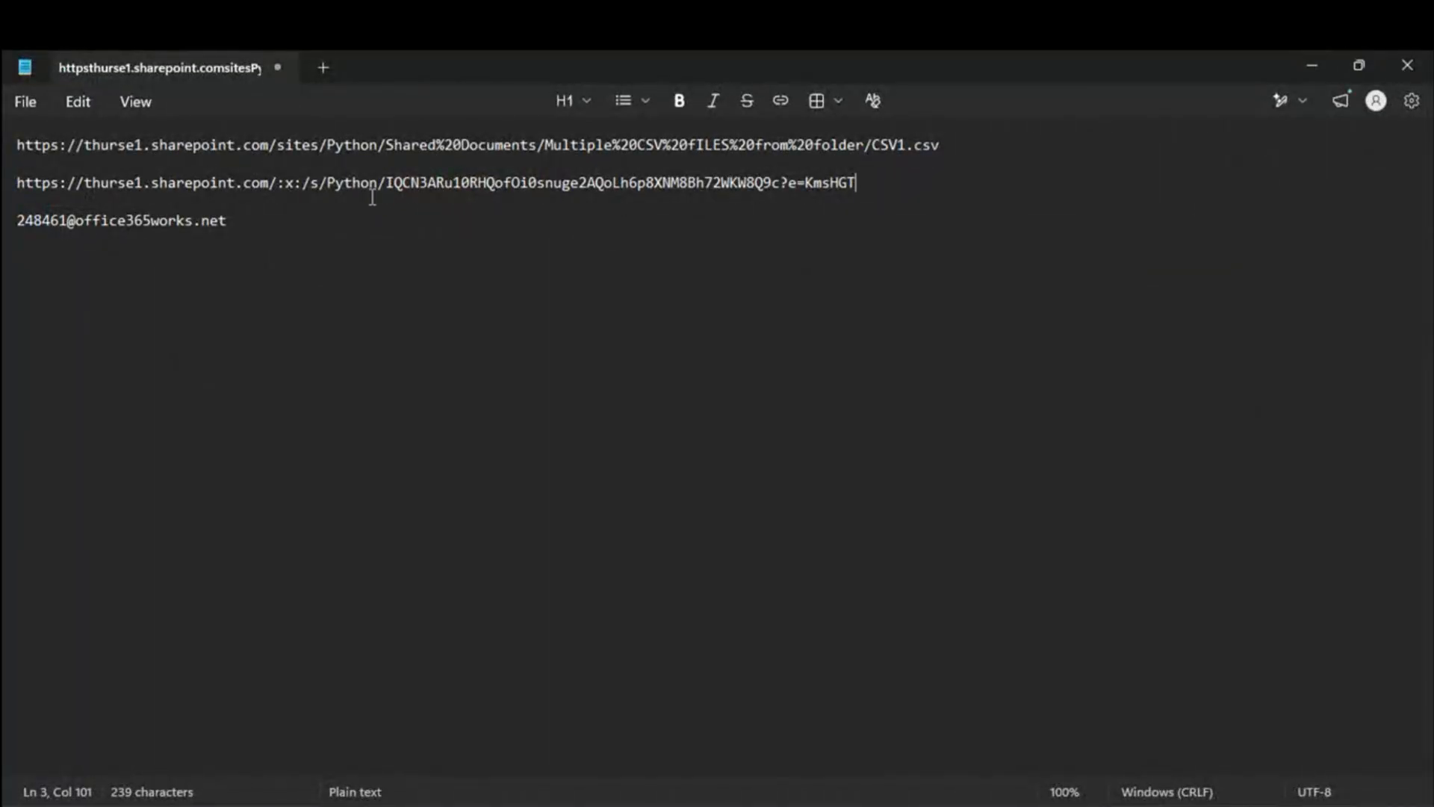
pyautogui.moveTo(354, 186); pyautogui.dragTo(18, 186)
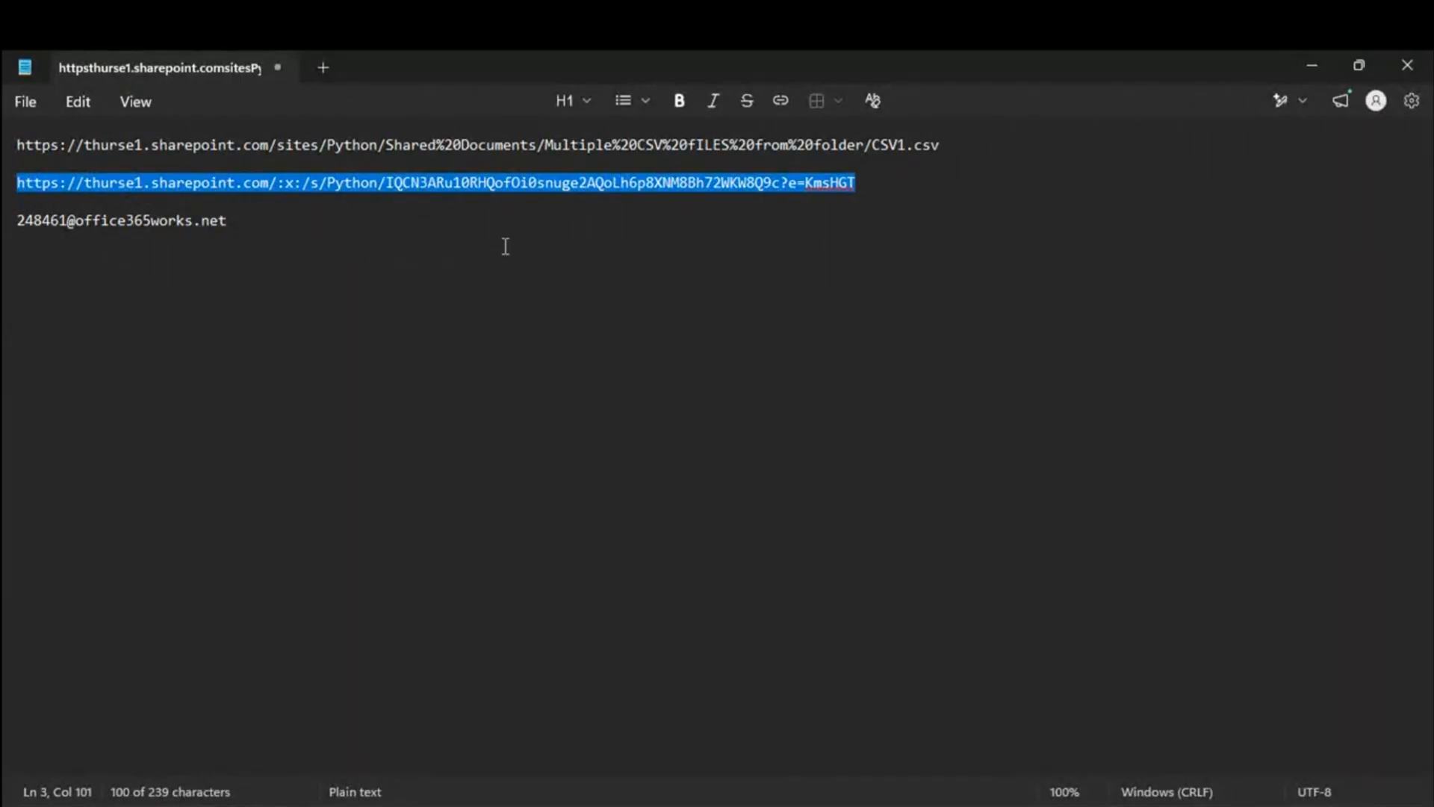
pyautogui.click(722, 185)
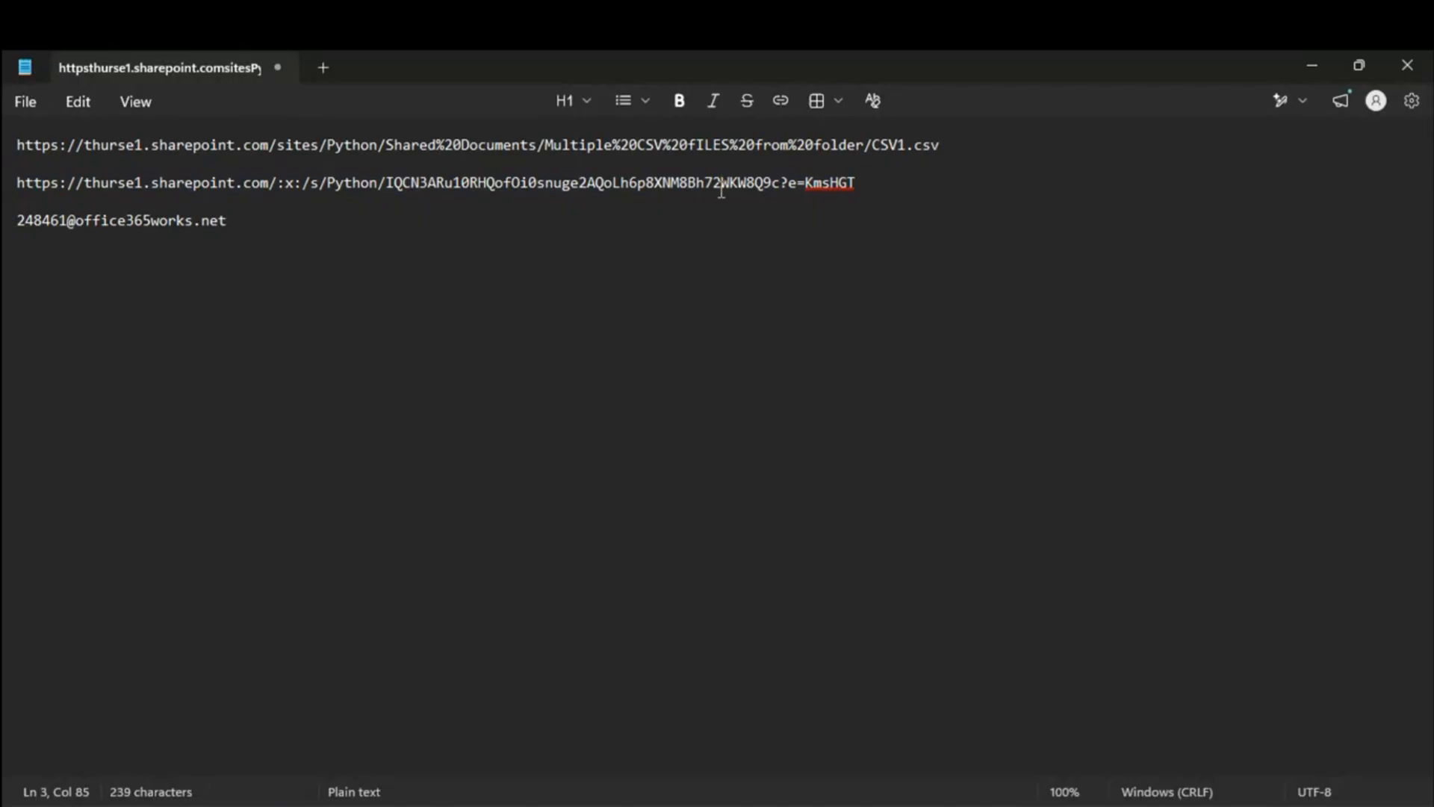
pyautogui.moveTo(262, 185); pyautogui.dragTo(333, 185)
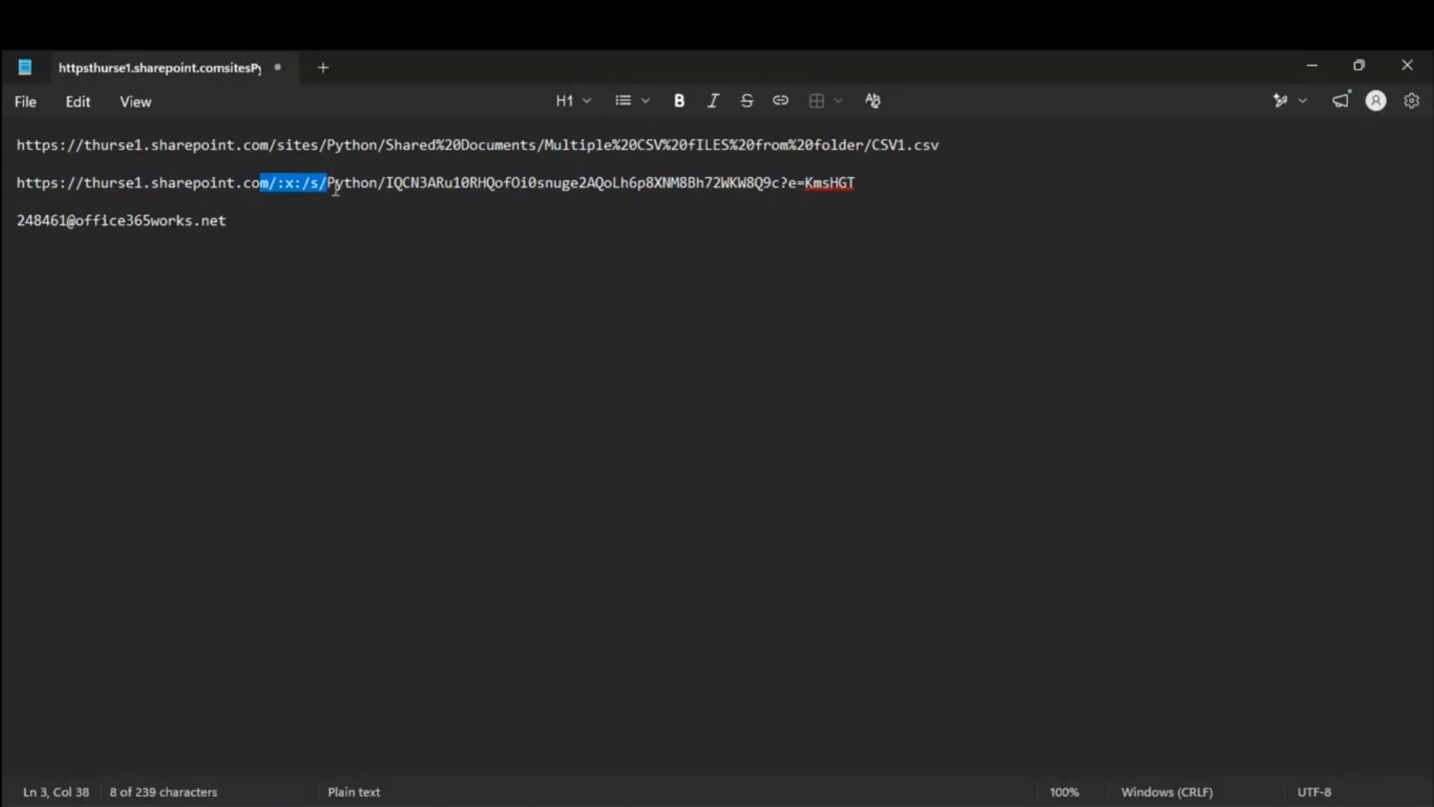
pyautogui.moveTo(722, 183); pyautogui.dragTo(868, 180)
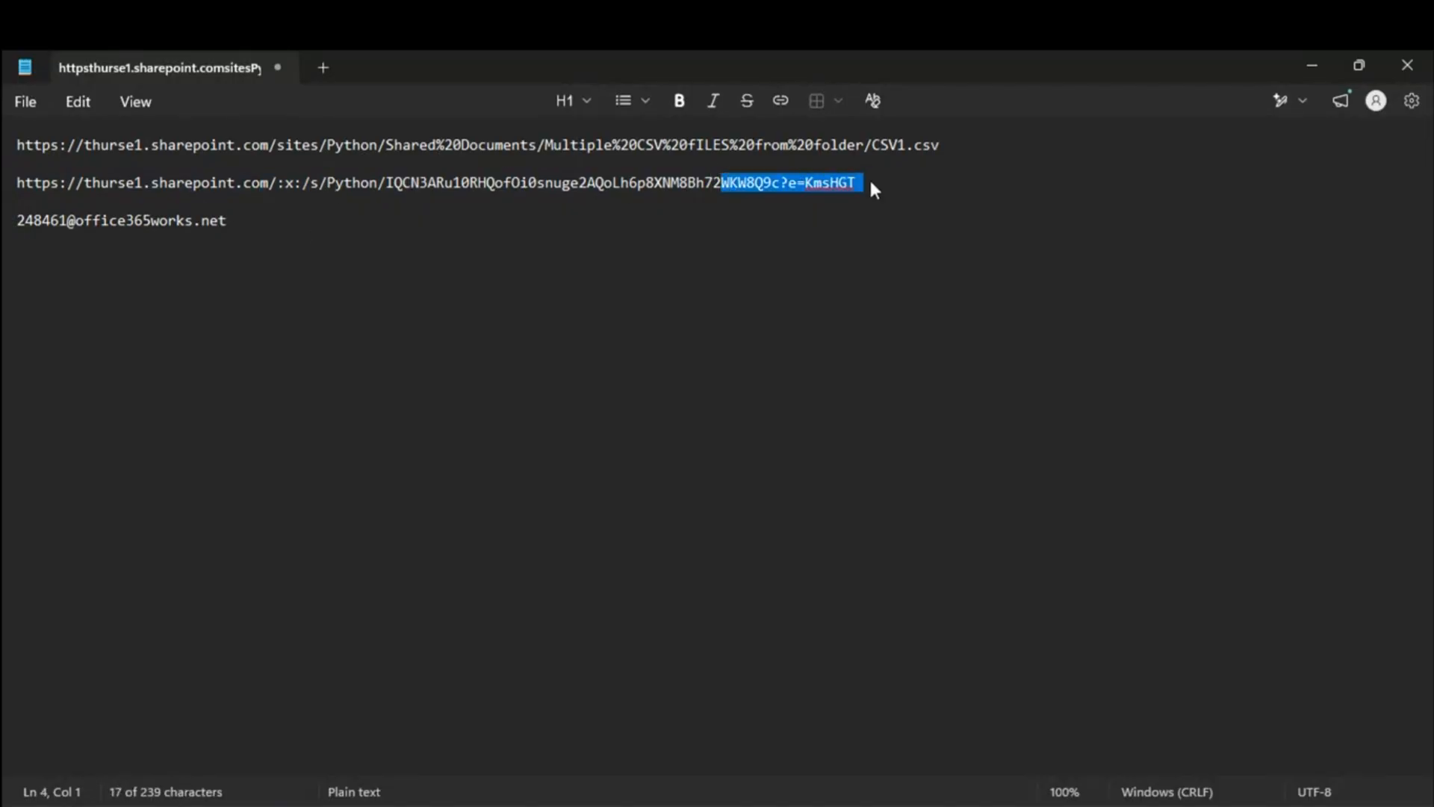
pyautogui.moveTo(525, 184); pyautogui.dragTo(946, 145)
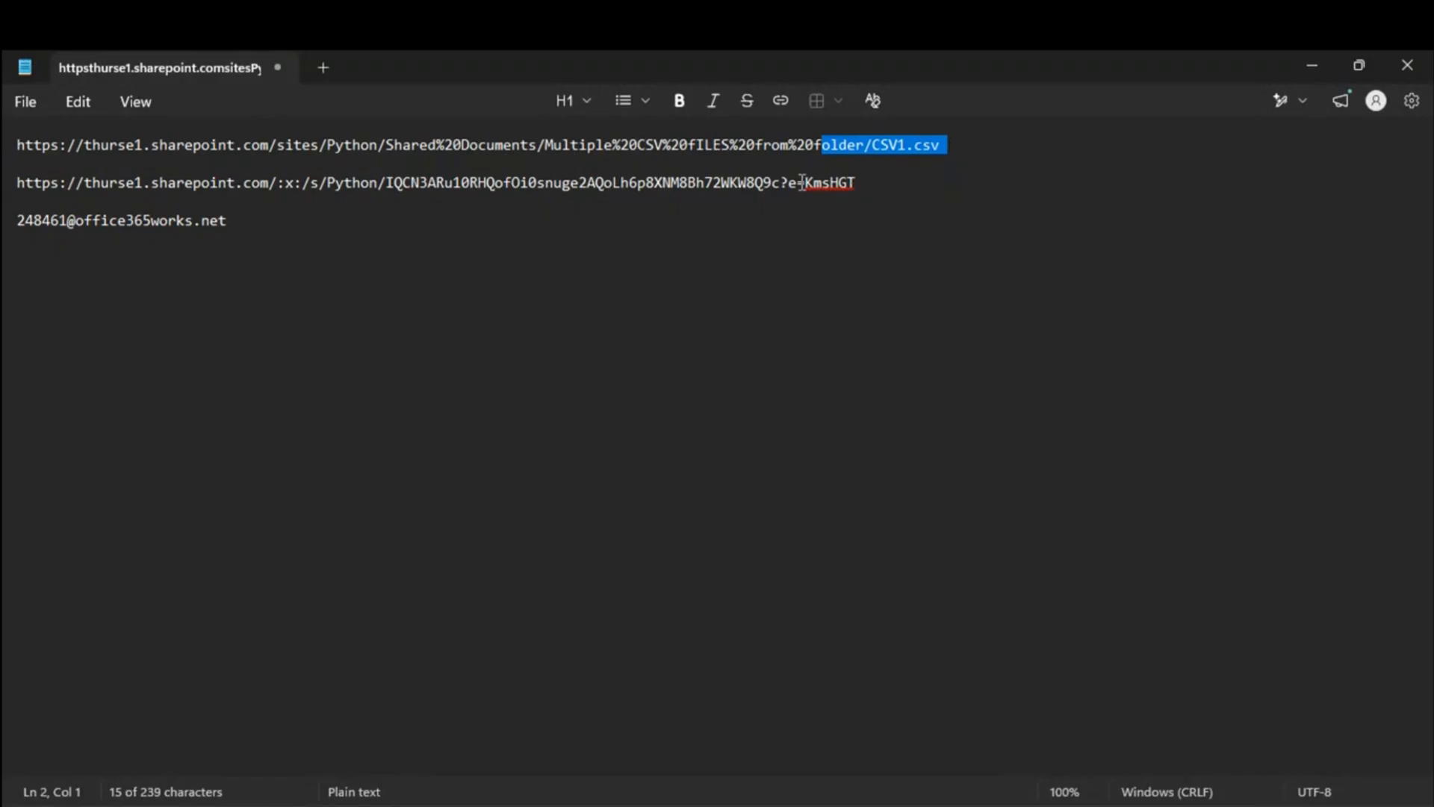
pyautogui.moveTo(784, 181); pyautogui.dragTo(857, 205)
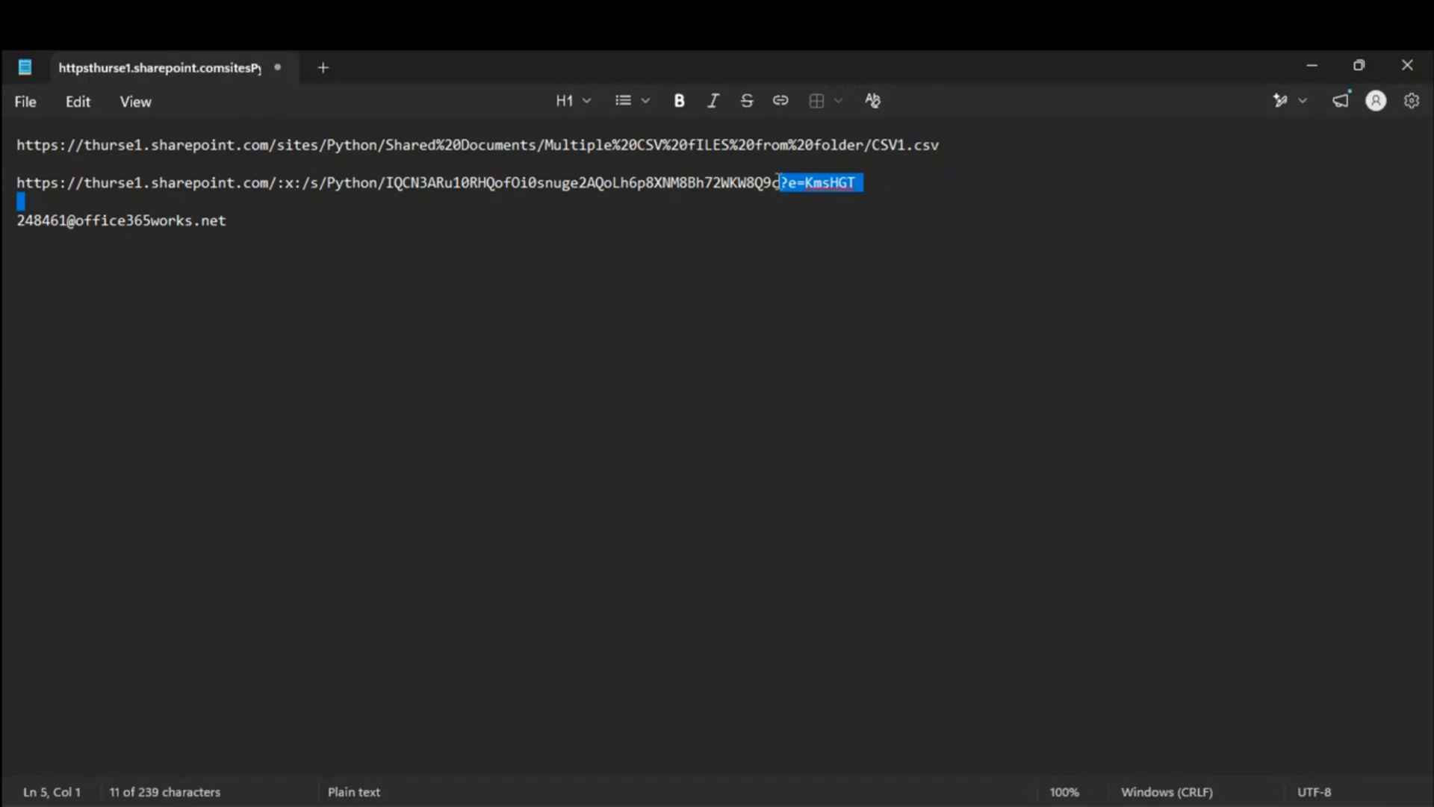
pyautogui.click(779, 183)
pyautogui.moveTo(782, 182); pyautogui.dragTo(951, 217)
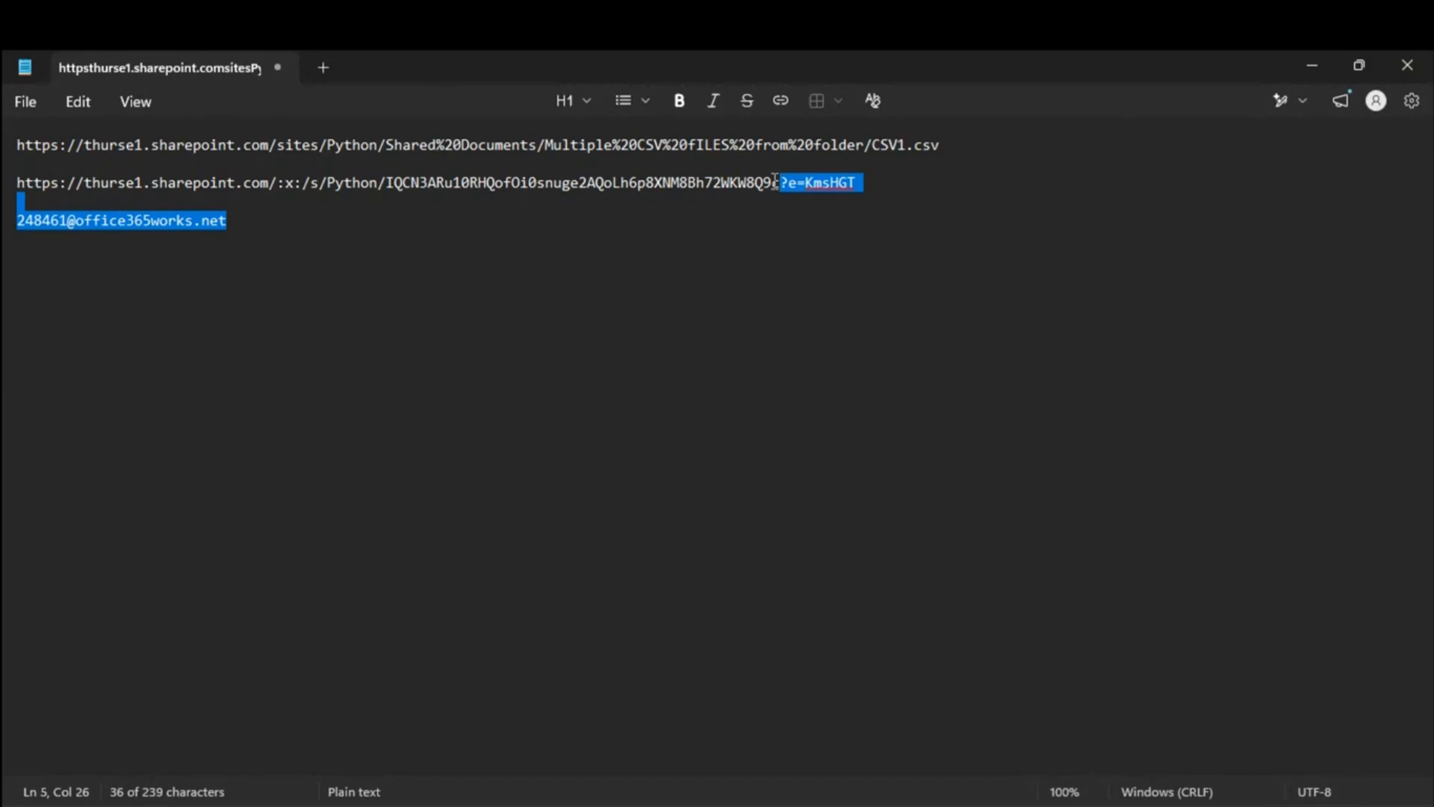
# Step: Delete the ?e=KmsHGT query string and its line break from the Workbook1 sharing link
pyautogui.click(707, 187)
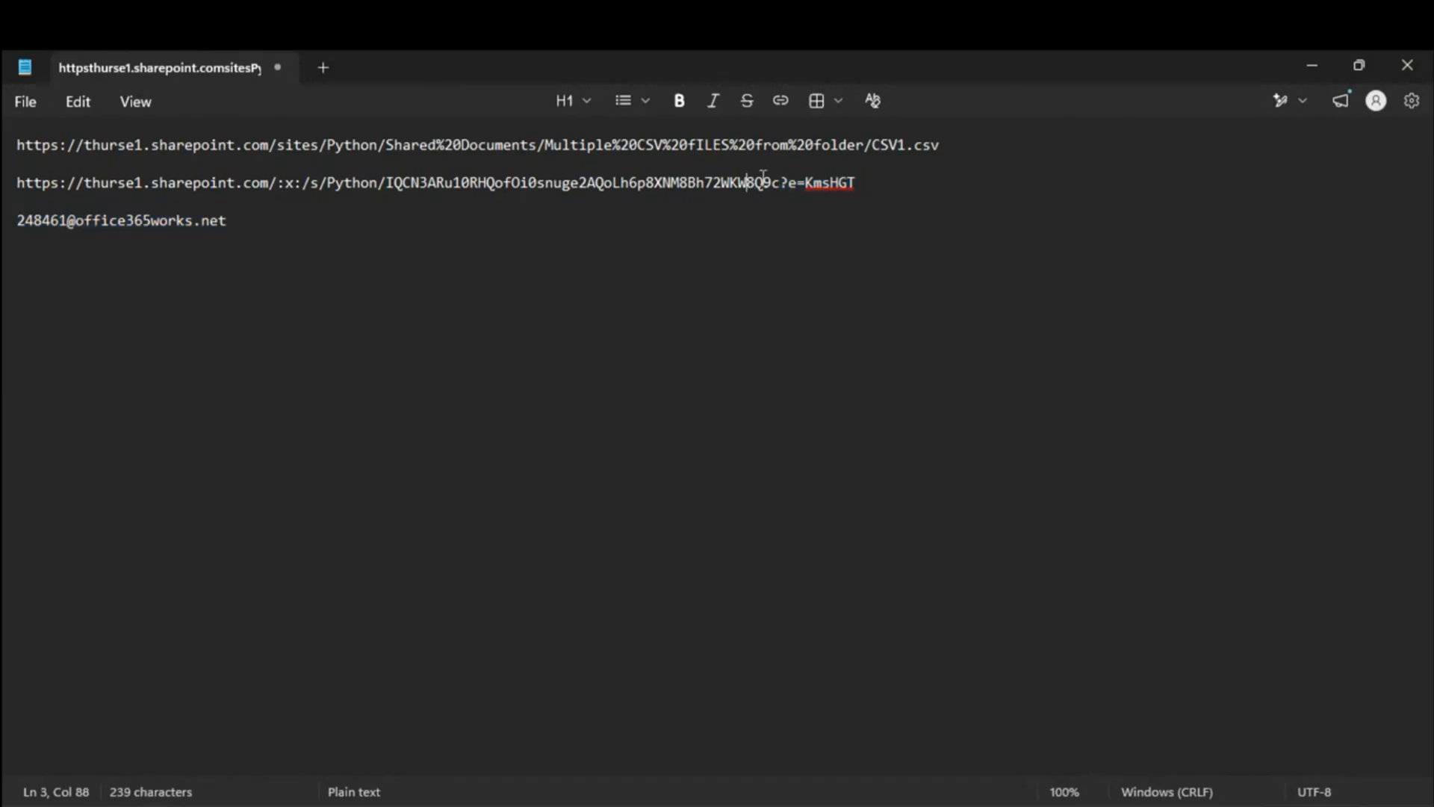
pyautogui.click(780, 182)
pyautogui.hotkey('shift', 'Home')
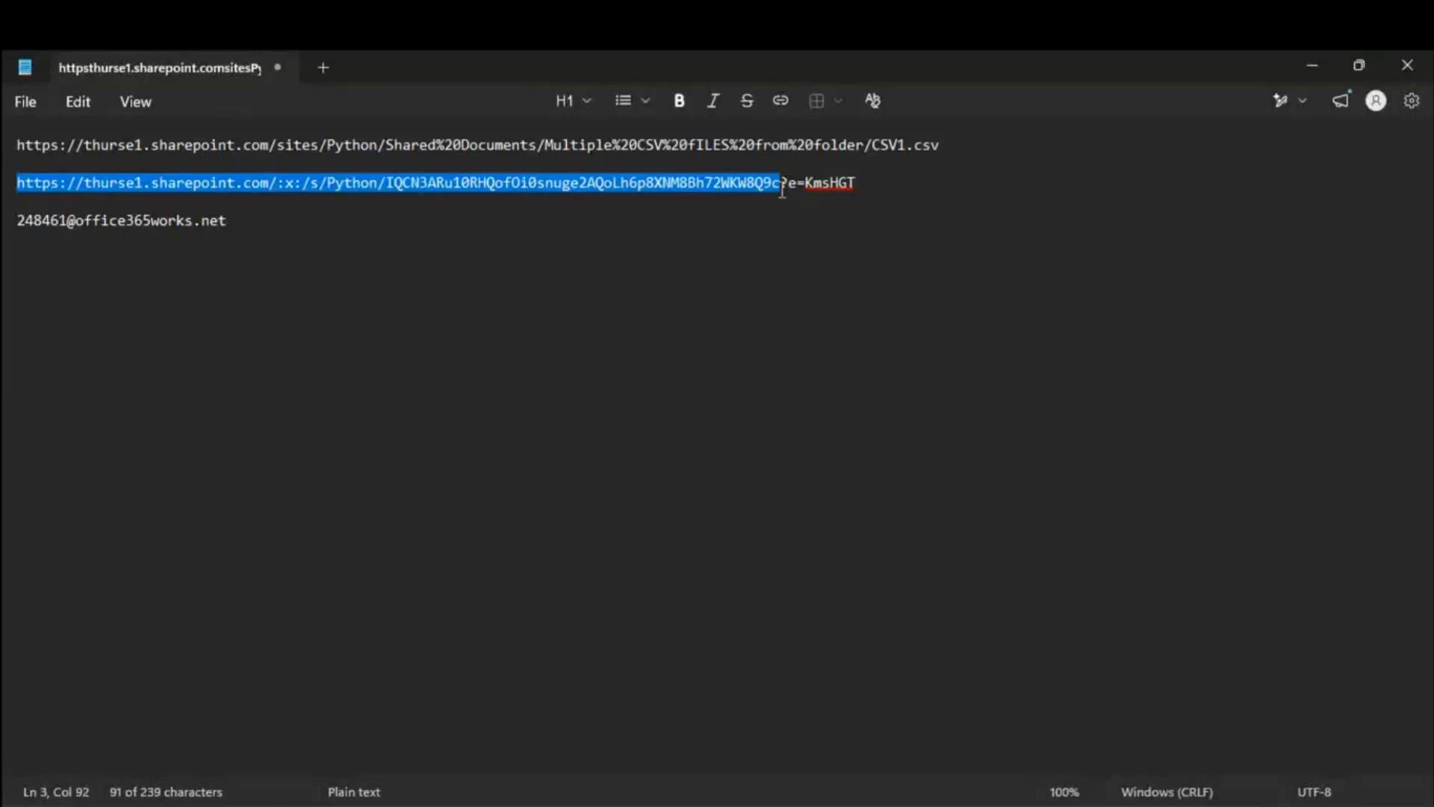
pyautogui.click(778, 185)
pyautogui.moveTo(781, 180); pyautogui.dragTo(928, 187)
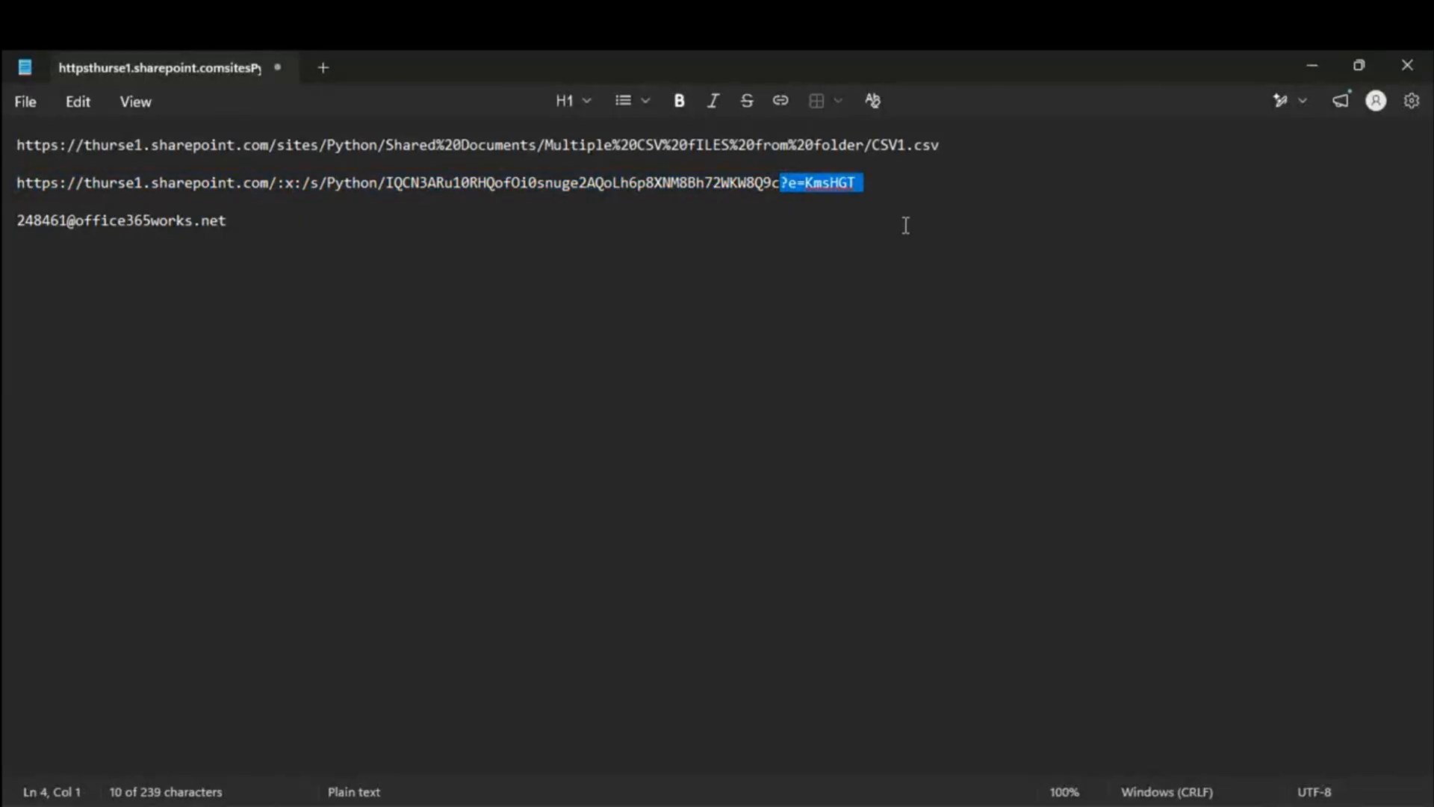
pyautogui.press('BackSpace')
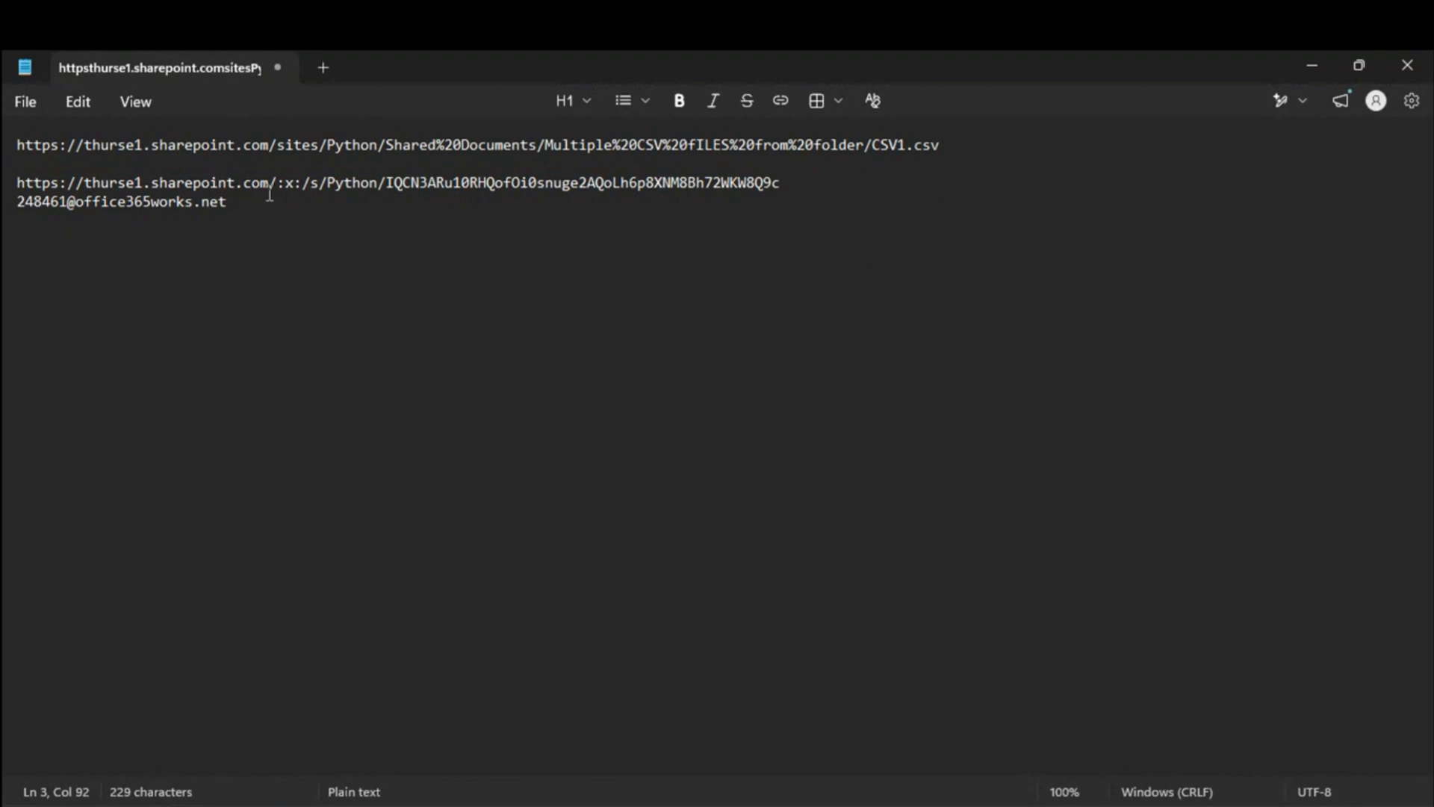
# Step: Select the :x:/ segment after .com in the second link
pyautogui.moveTo(326, 183); pyautogui.dragTo(280, 188)
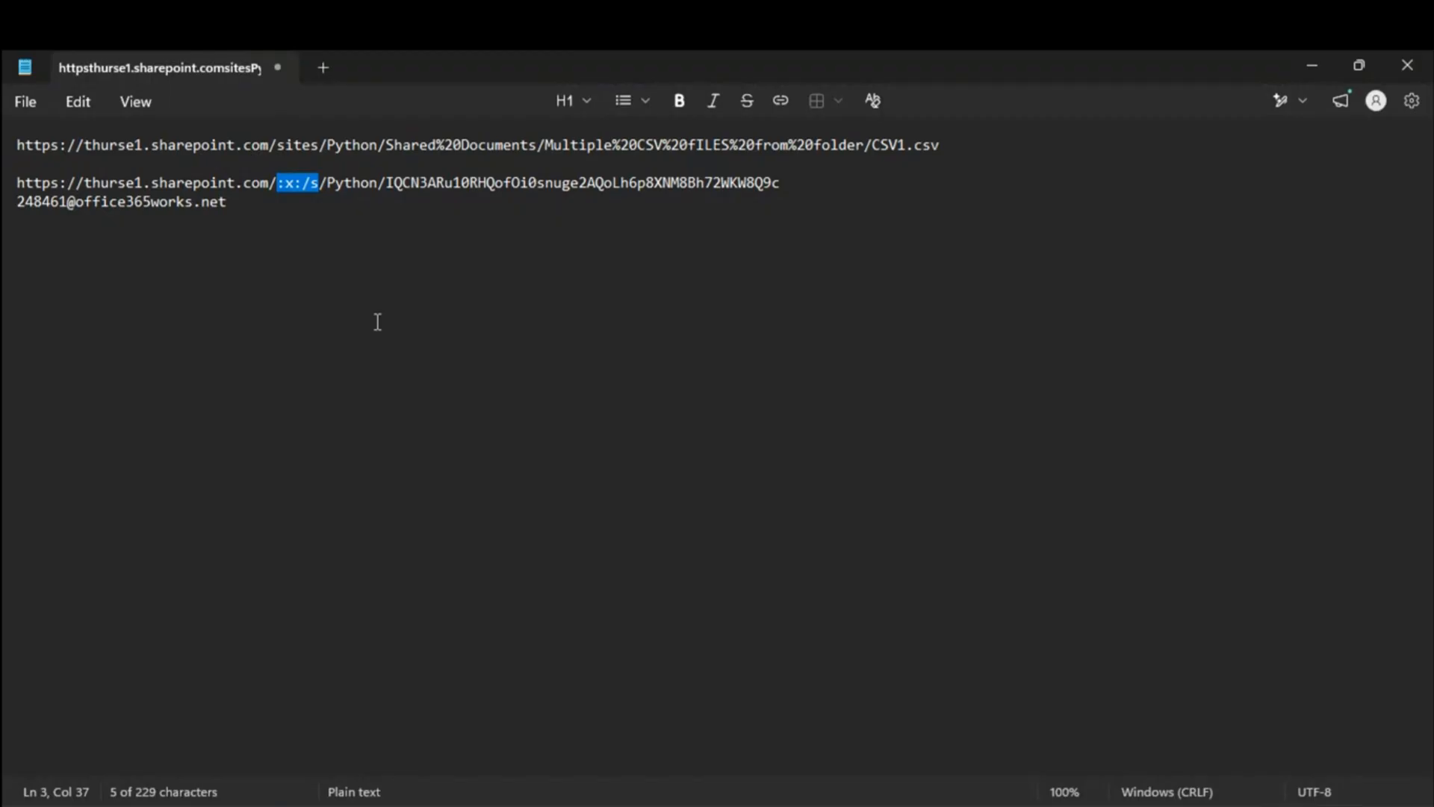
pyautogui.click(327, 183)
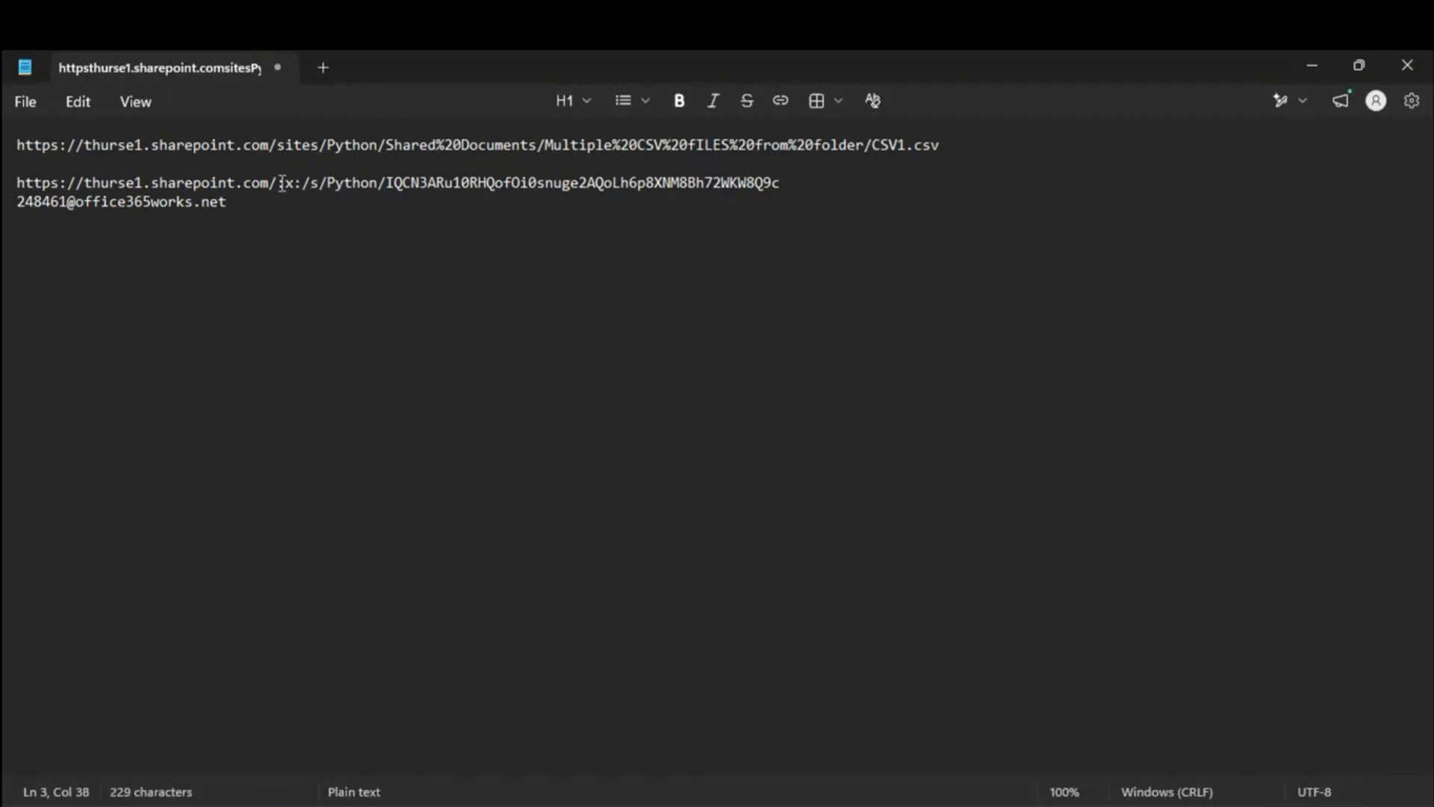
pyautogui.moveTo(278, 184); pyautogui.dragTo(327, 185)
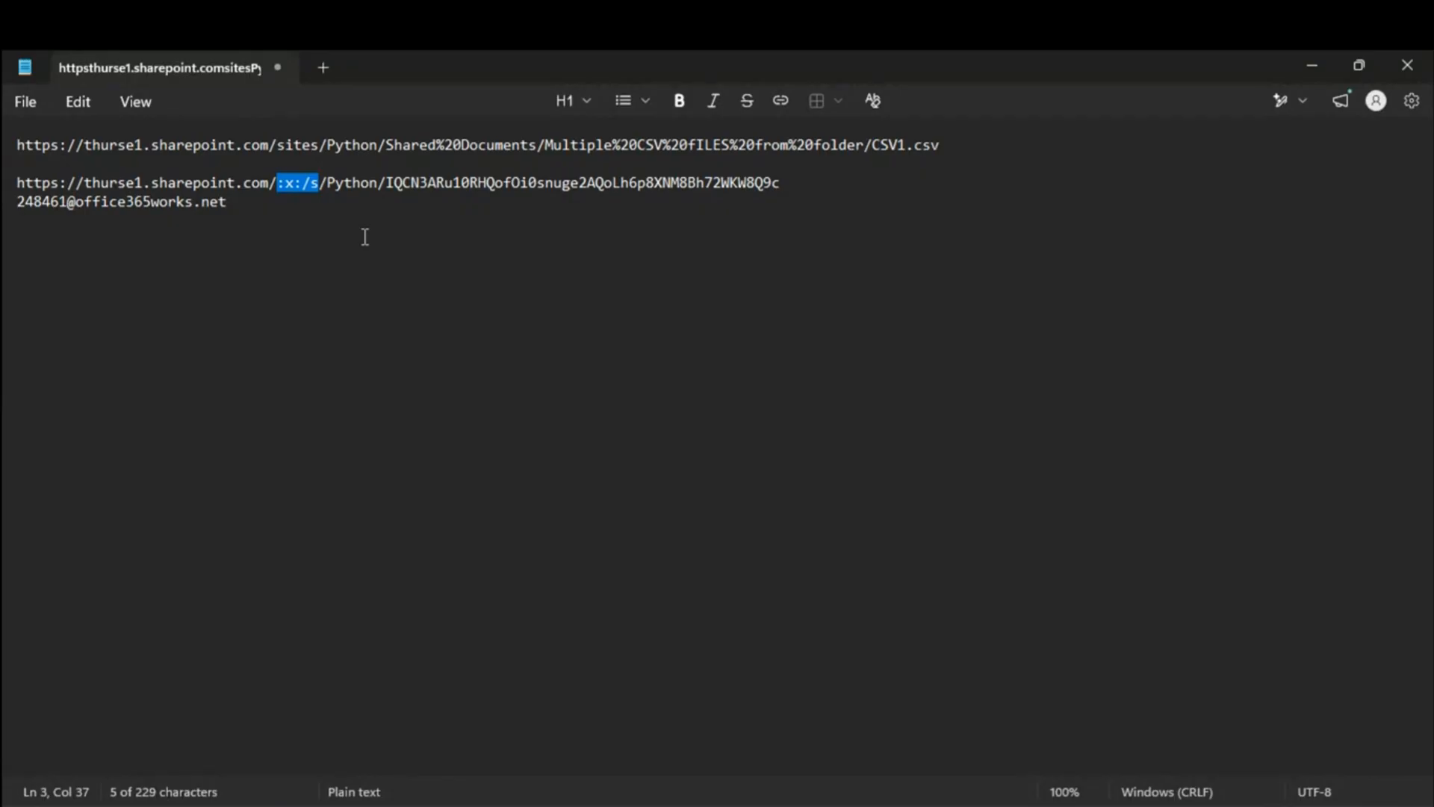
pyautogui.click(379, 185)
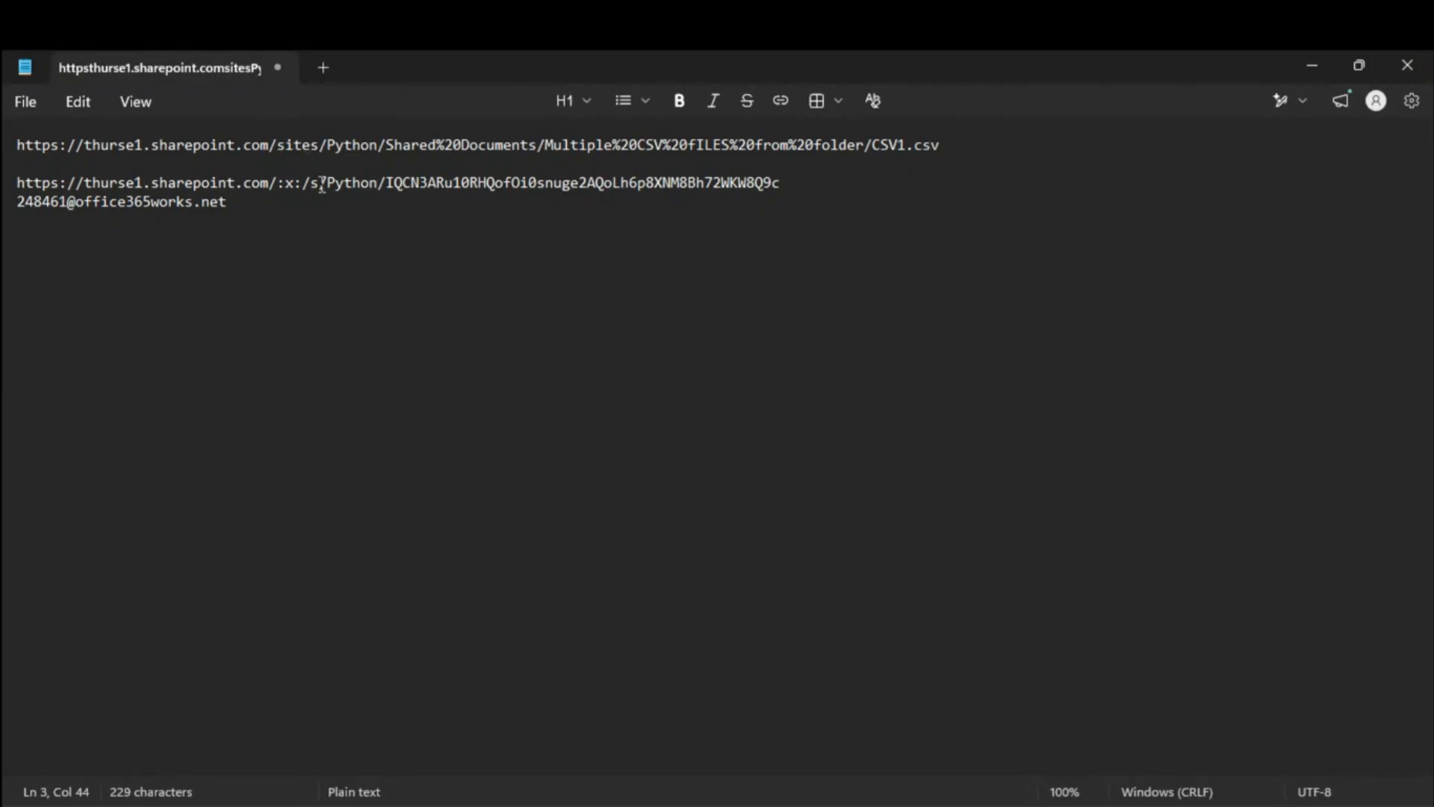
pyautogui.moveTo(269, 184); pyautogui.dragTo(297, 183)
pyautogui.click(304, 209)
pyautogui.moveTo(277, 183); pyautogui.dragTo(321, 183)
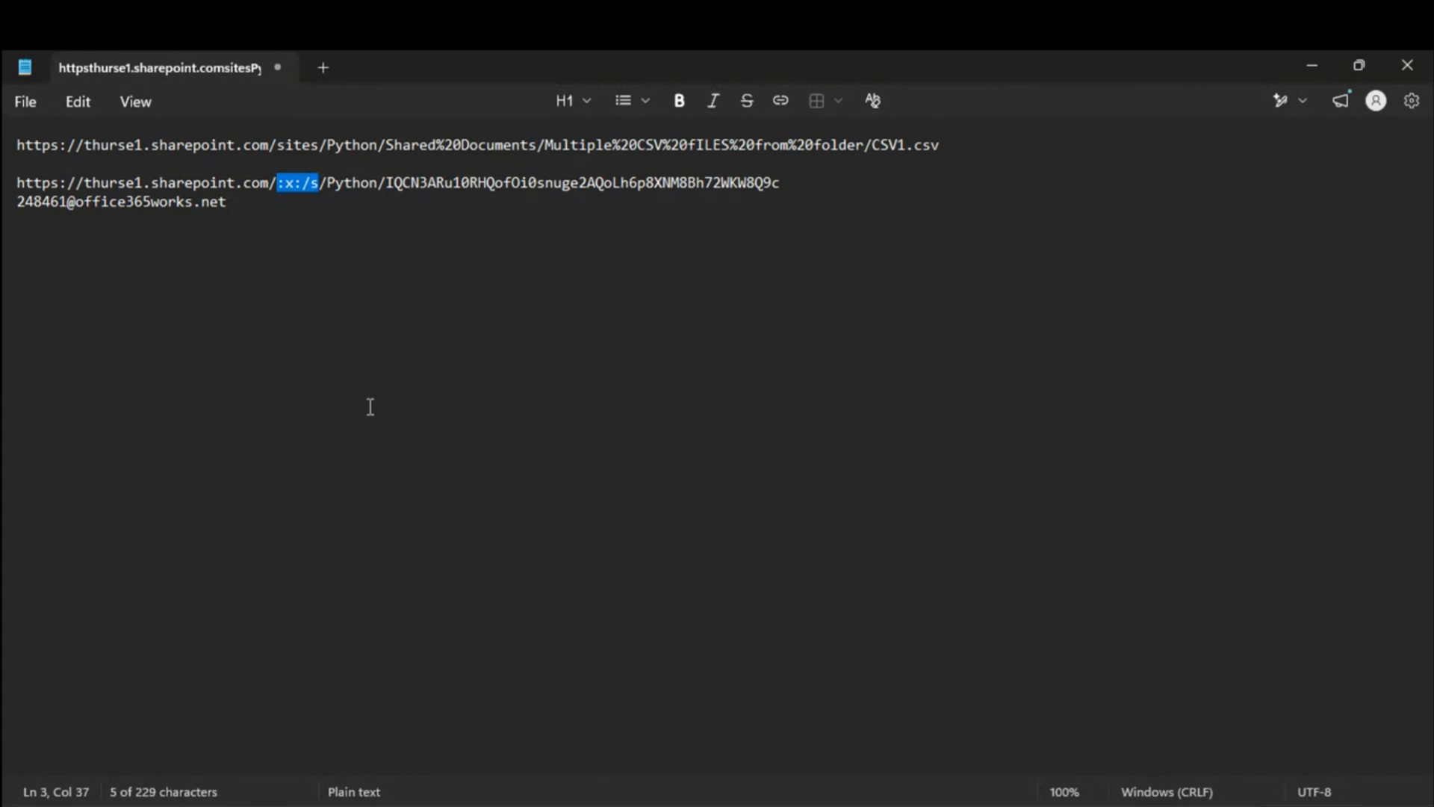
# Step: Try deleting the :x:/s part and the doubled slash from the second link
pyautogui.click(316, 186)
pyautogui.moveTo(317, 184); pyautogui.dragTo(280, 190)
pyautogui.press('BackSpace')
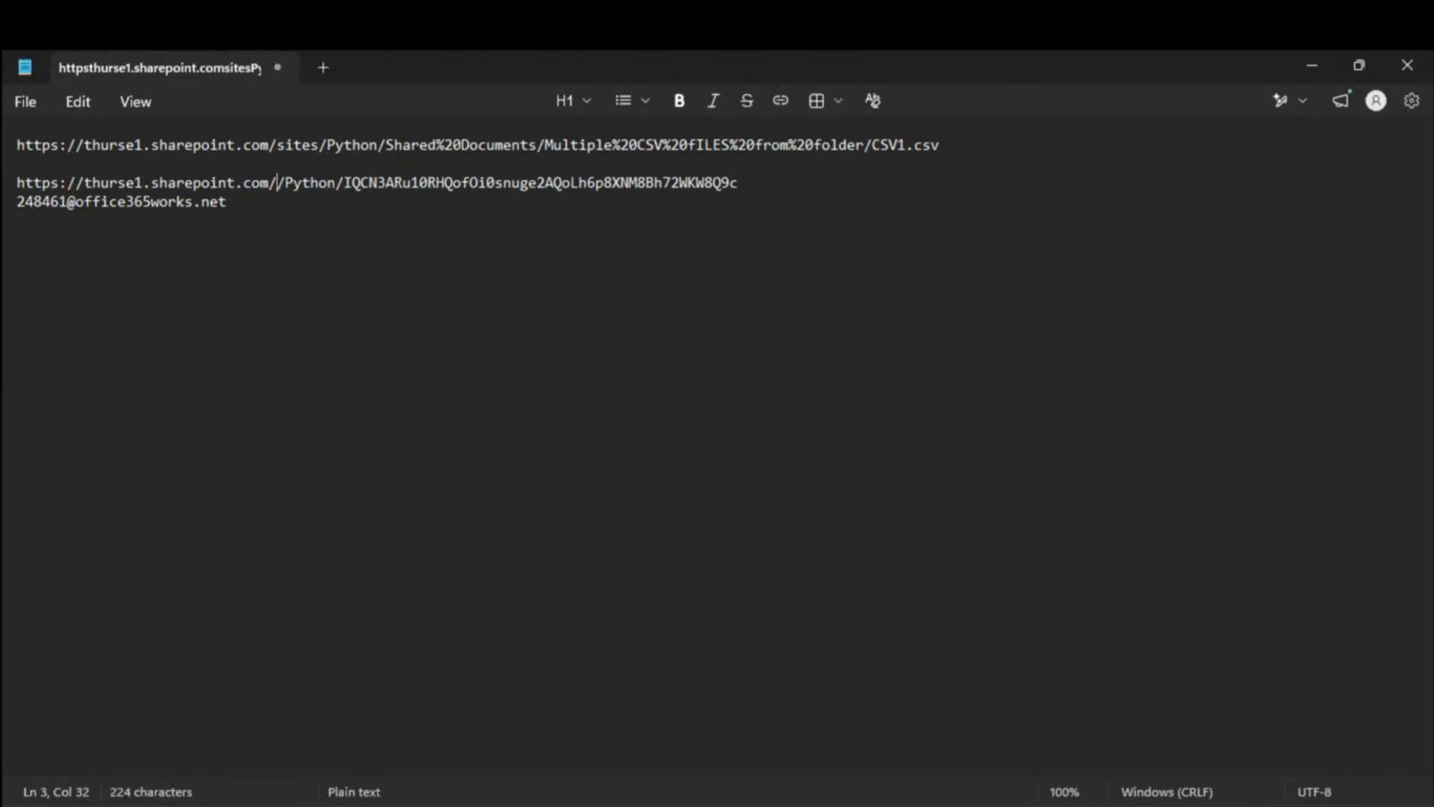
pyautogui.press('BackSpace')
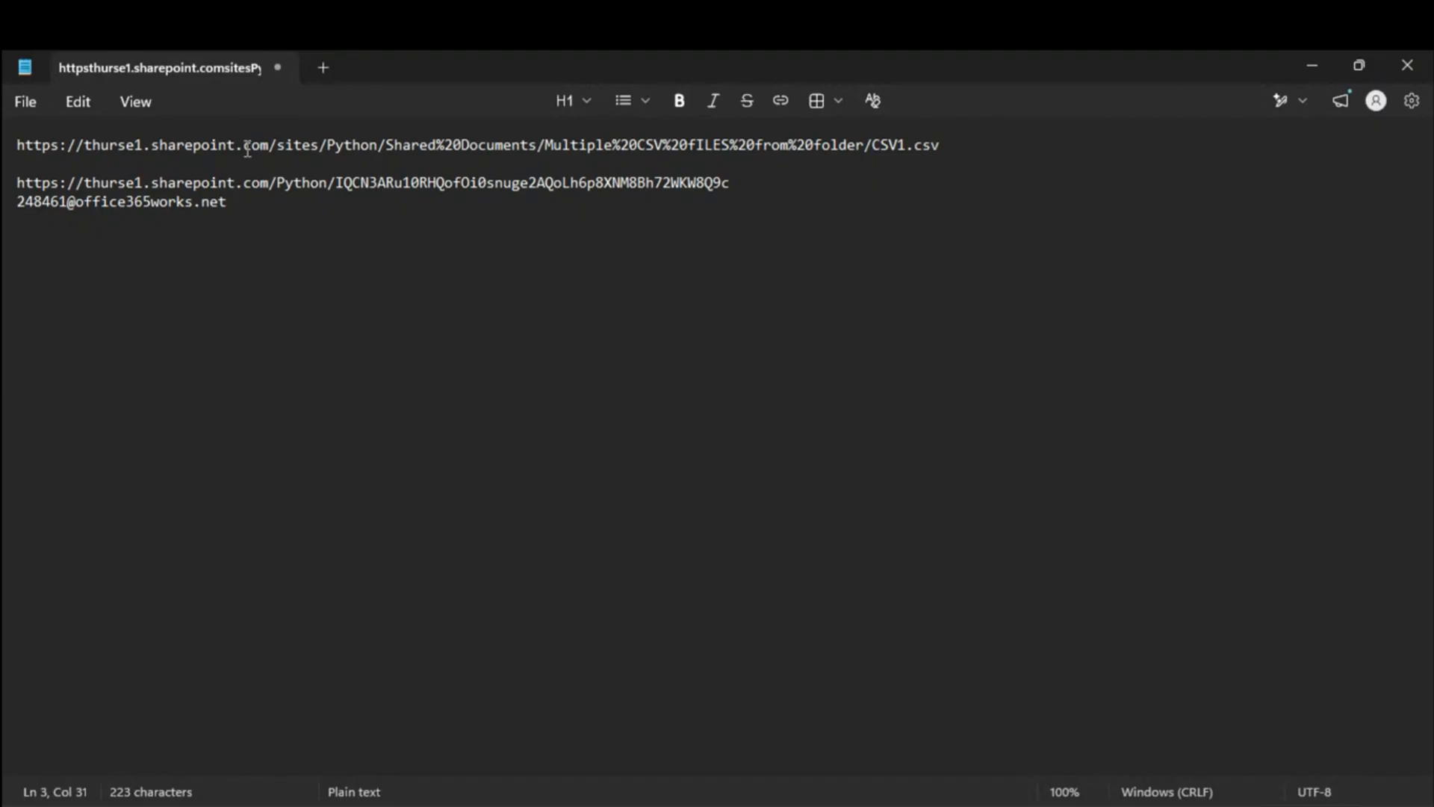
pyautogui.tripleClick(97, 142)
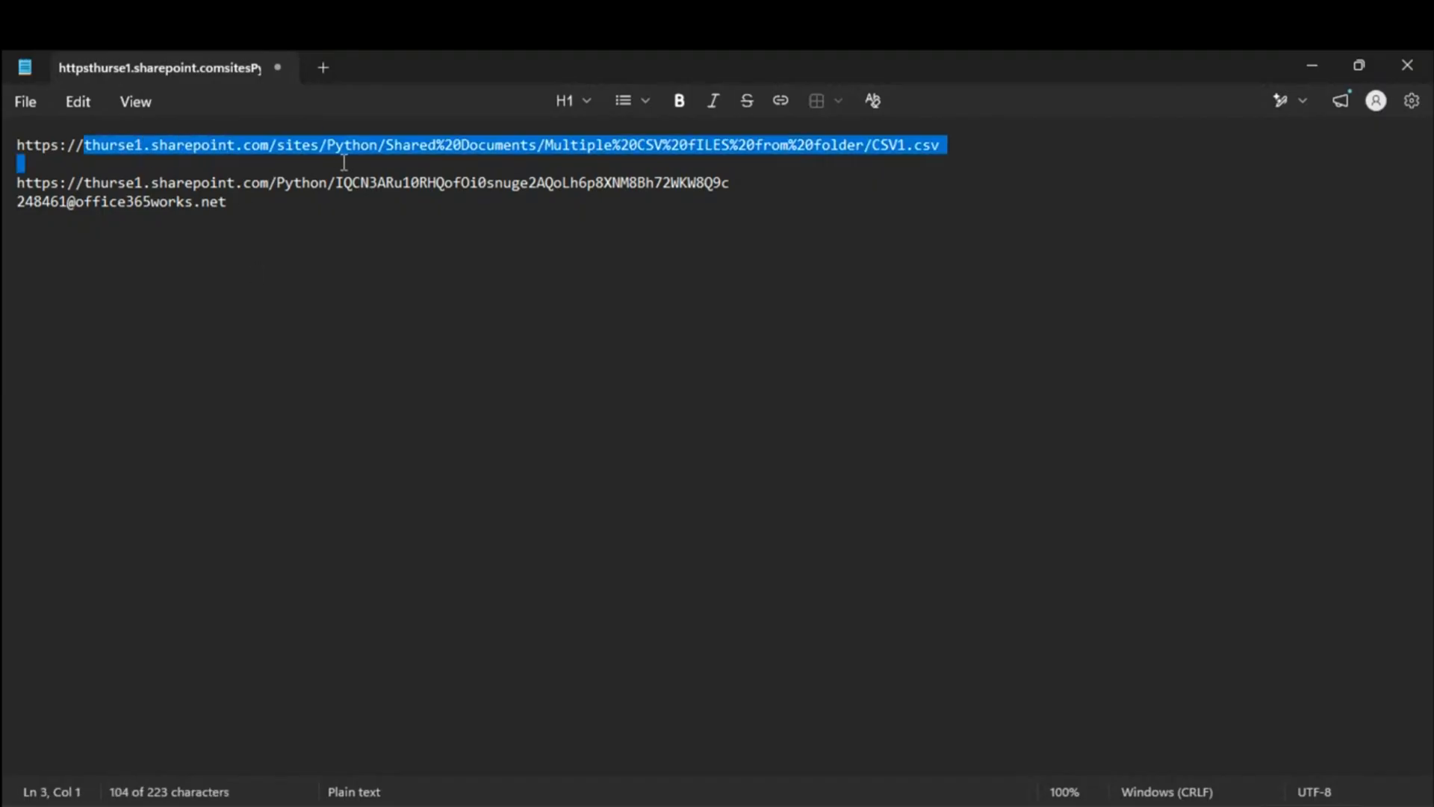
pyautogui.moveTo(269, 182); pyautogui.dragTo(461, 186)
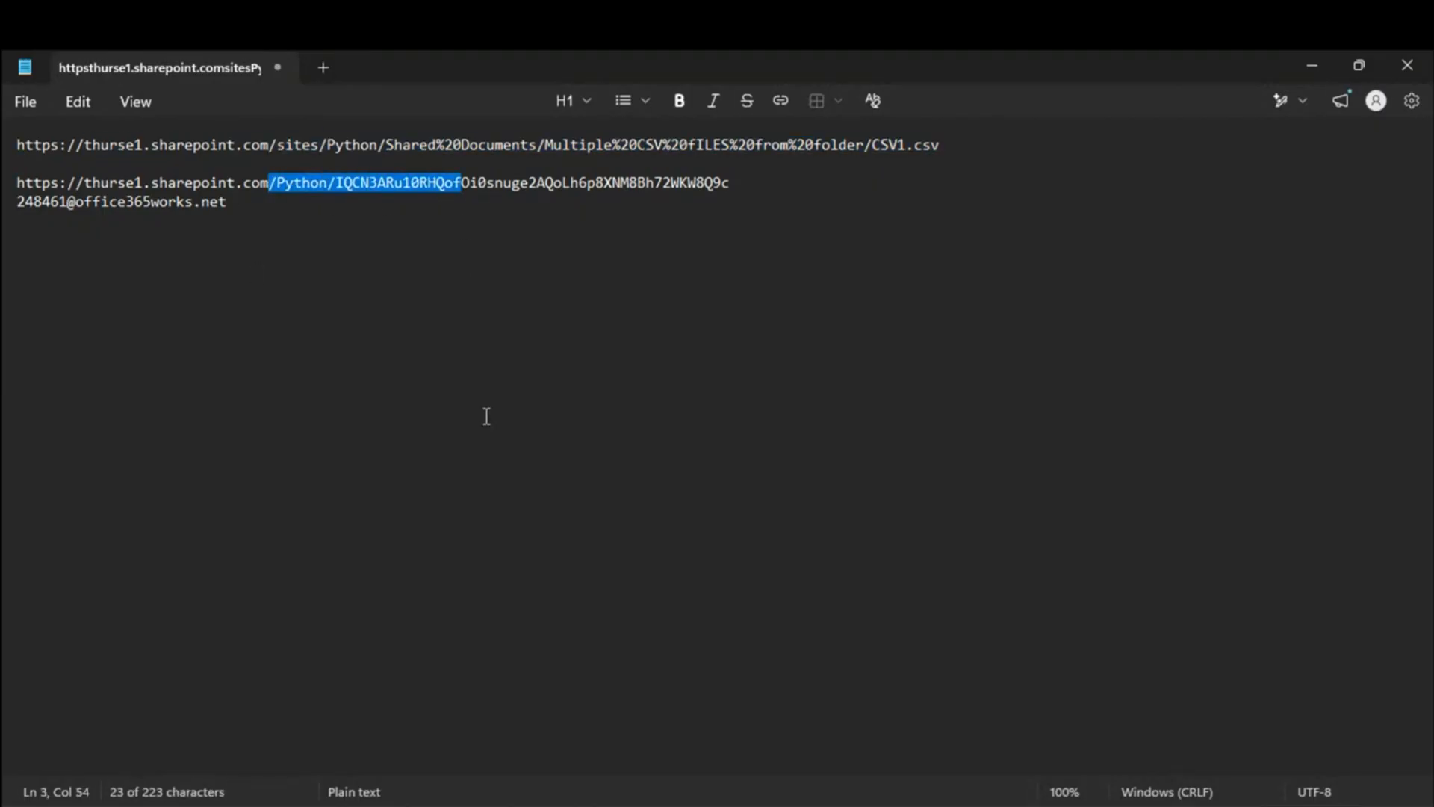
# Step: Undo to restore the :x:/s segment, then add blank lines below the second link
pyautogui.click(788, 181)
pyautogui.press('Return')
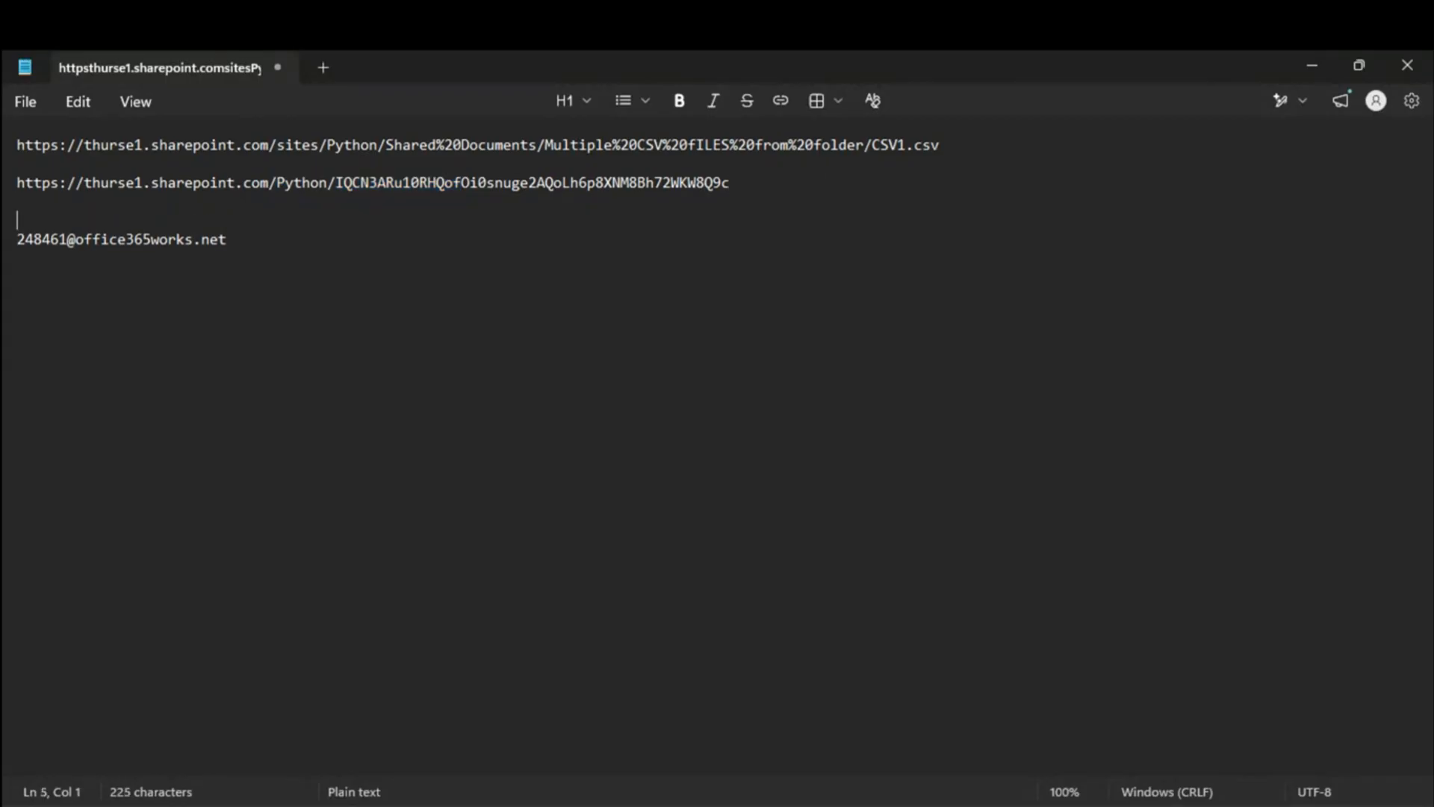
pyautogui.hotkey('alt', 'Tab')
pyautogui.hotkey('ctrl', 'z')
pyautogui.hotkey('ctrl', 'z')
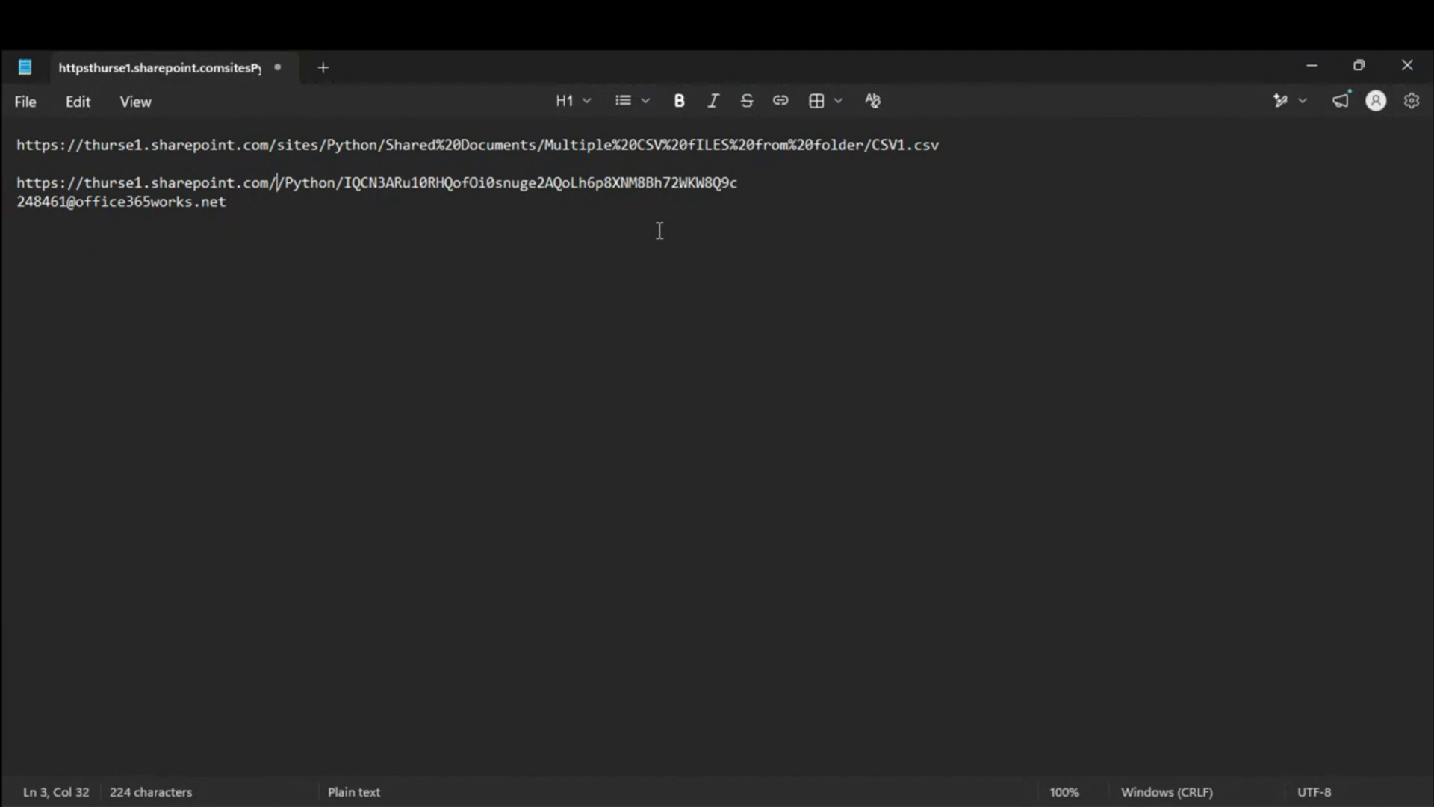
pyautogui.hotkey('ctrl', 'z')
pyautogui.click(838, 188)
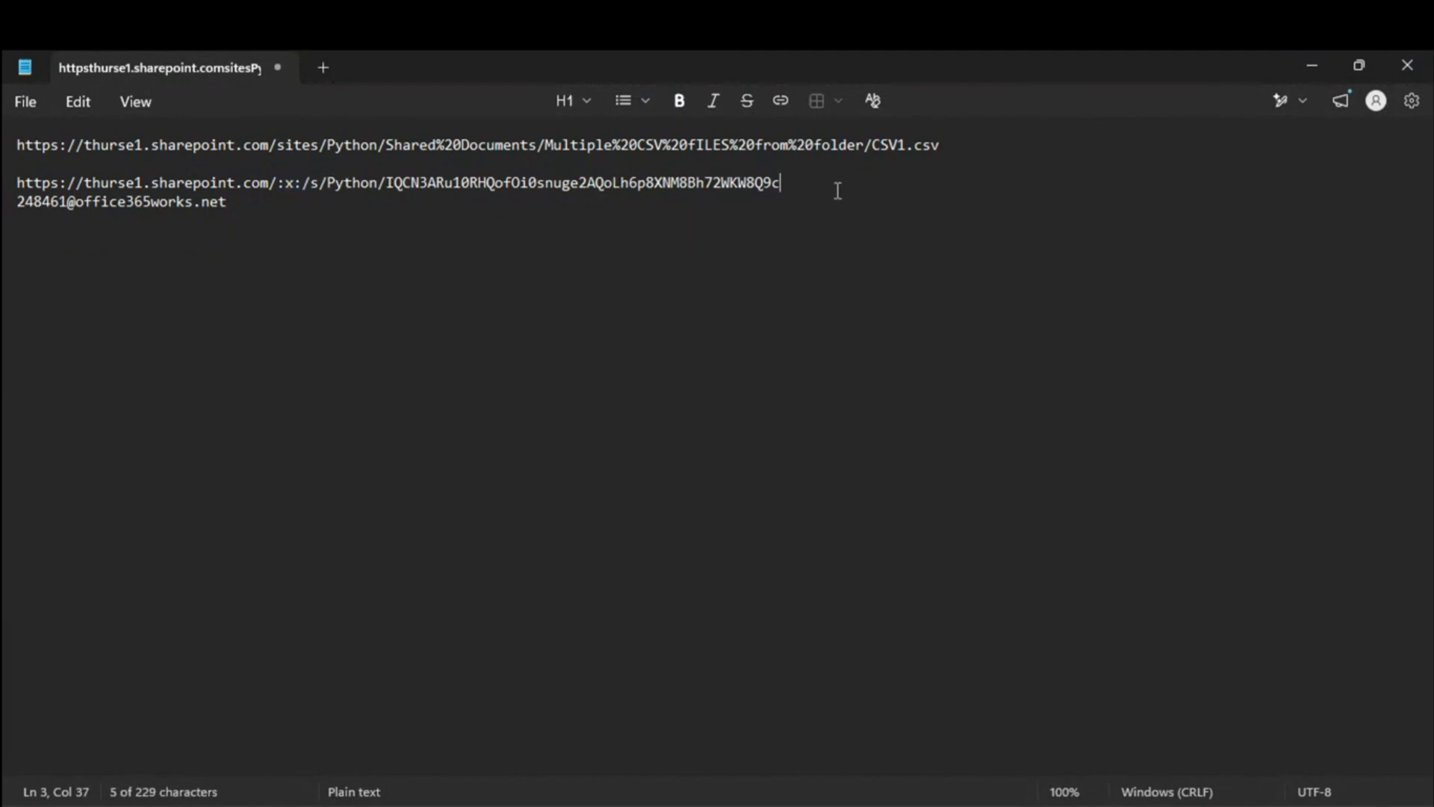
pyautogui.press('Return')
pyautogui.press('Return')
pyautogui.press('Return')
# Step: Open Workbook1.xlsx from the SharePoint library in the Excel desktop app
pyautogui.hotkey('alt', 'Tab')
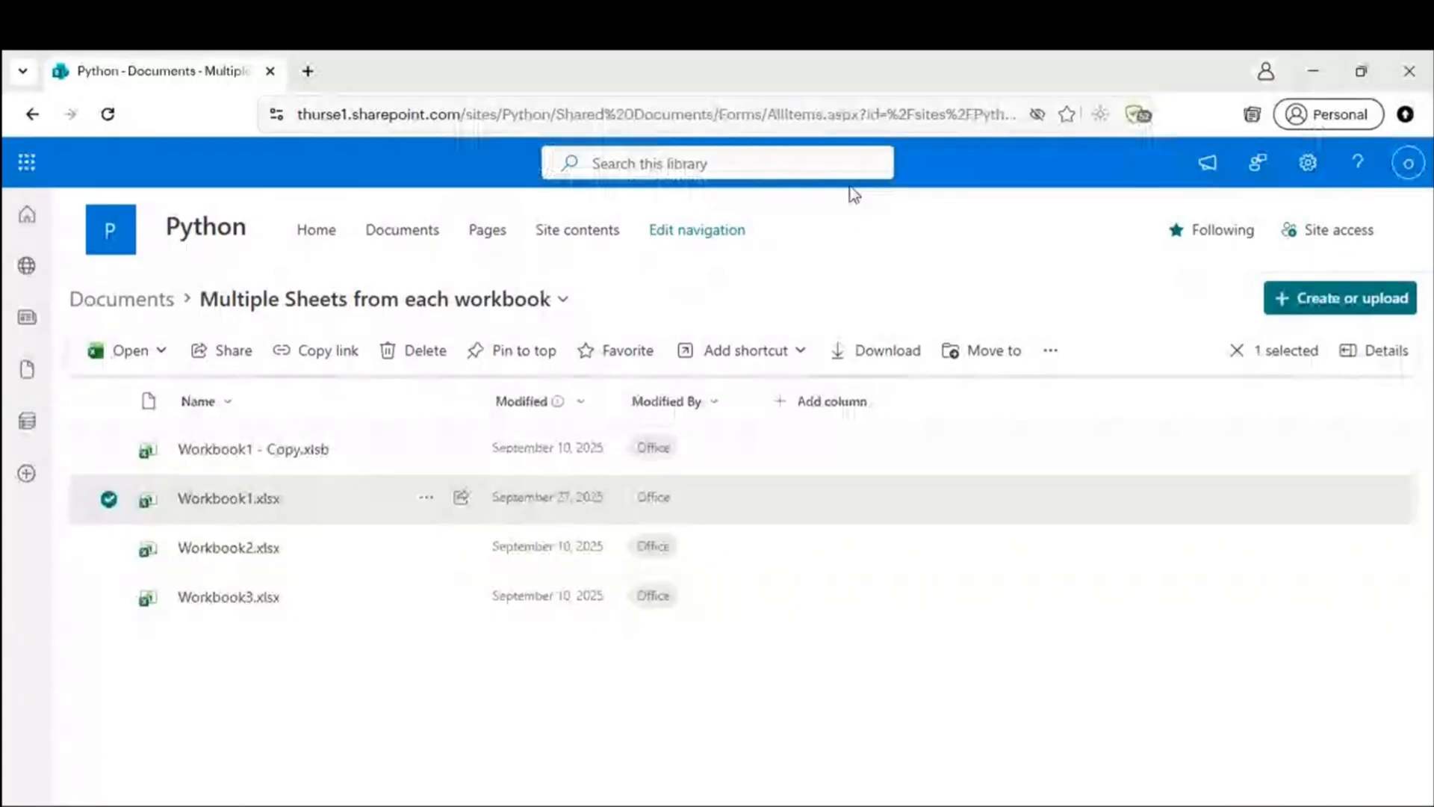
pyautogui.click(426, 498)
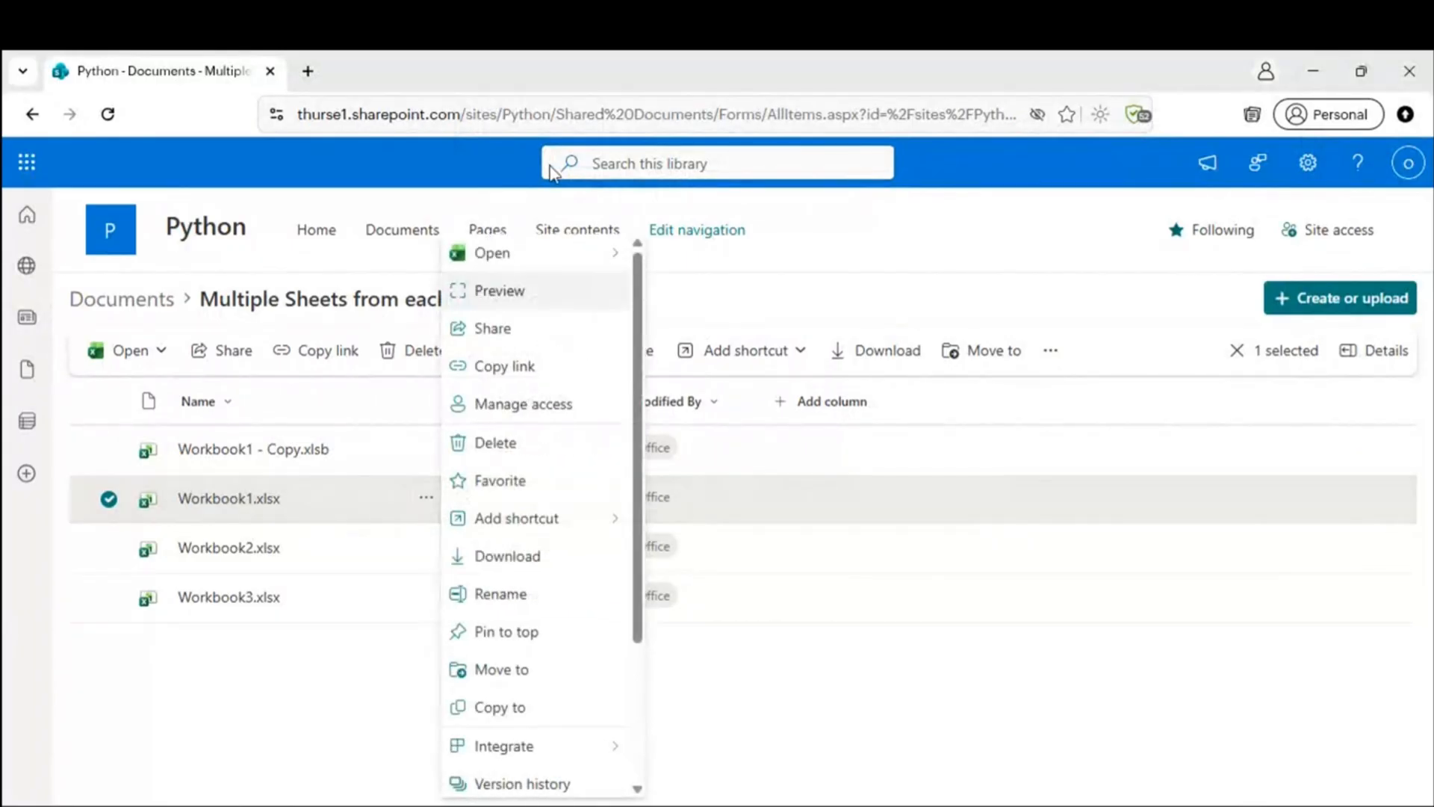
pyautogui.moveTo(535, 256)
pyautogui.click(725, 292)
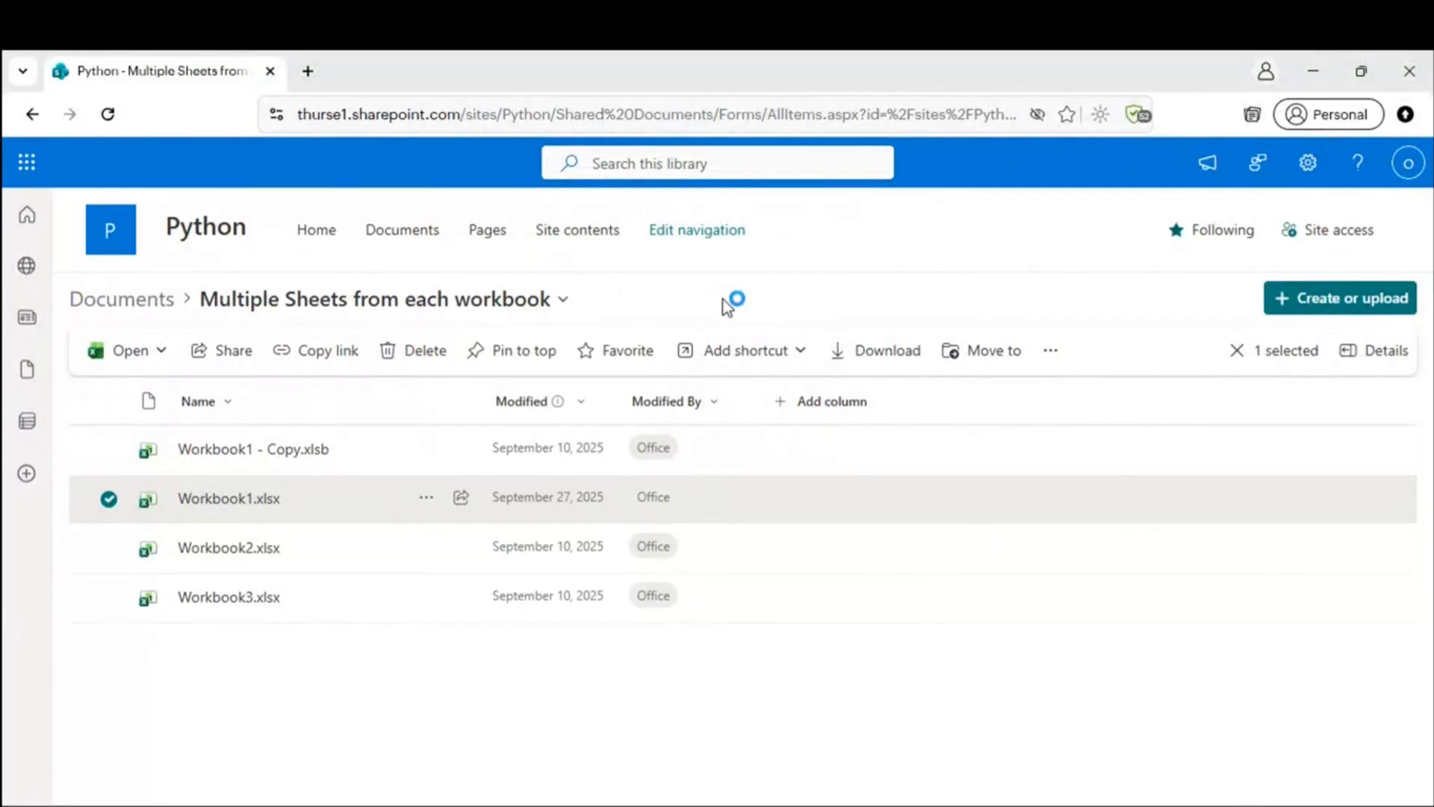
pyautogui.click(806, 568)
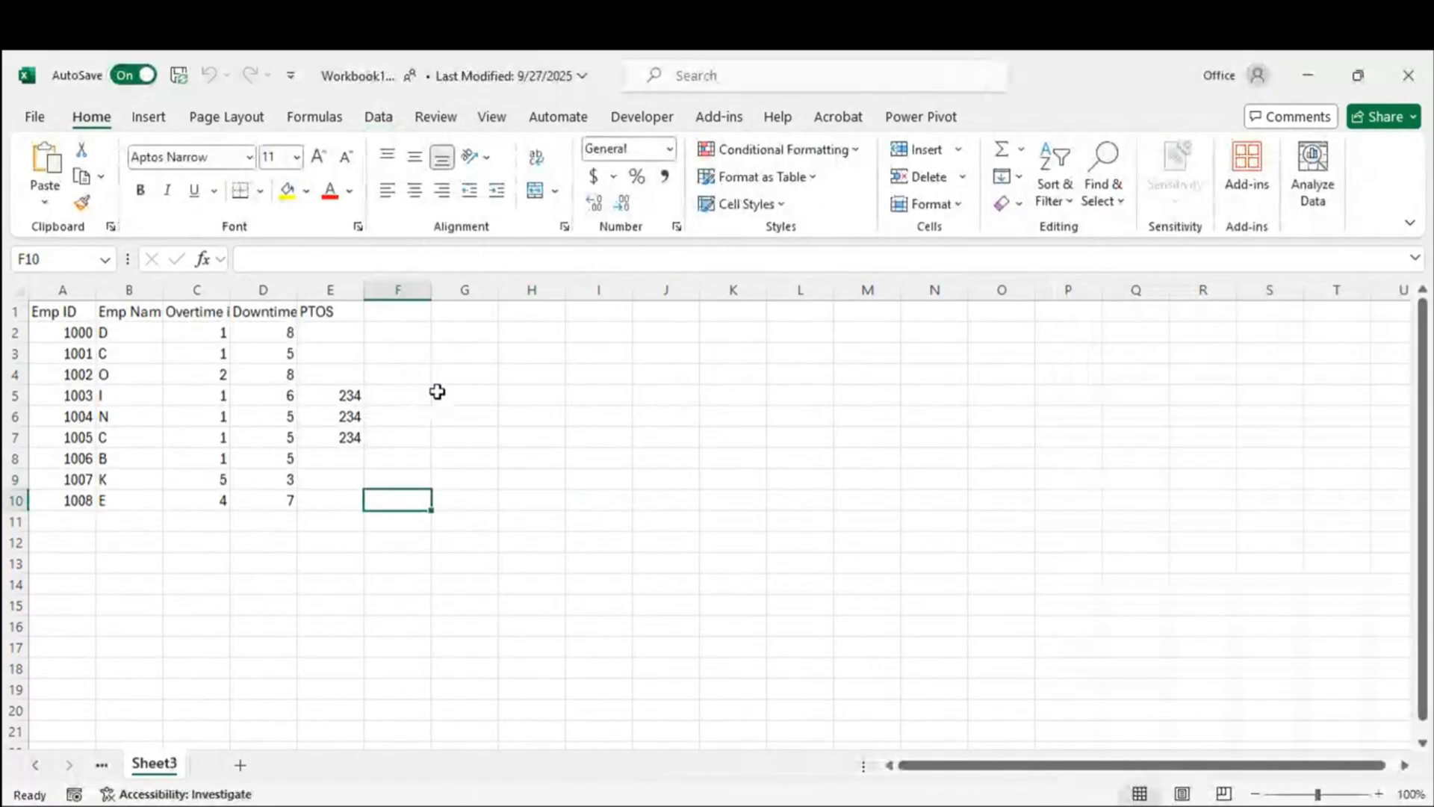
# Step: Copy Workbook1's file path from File > Info, then close the workbook
pyautogui.click(45, 120)
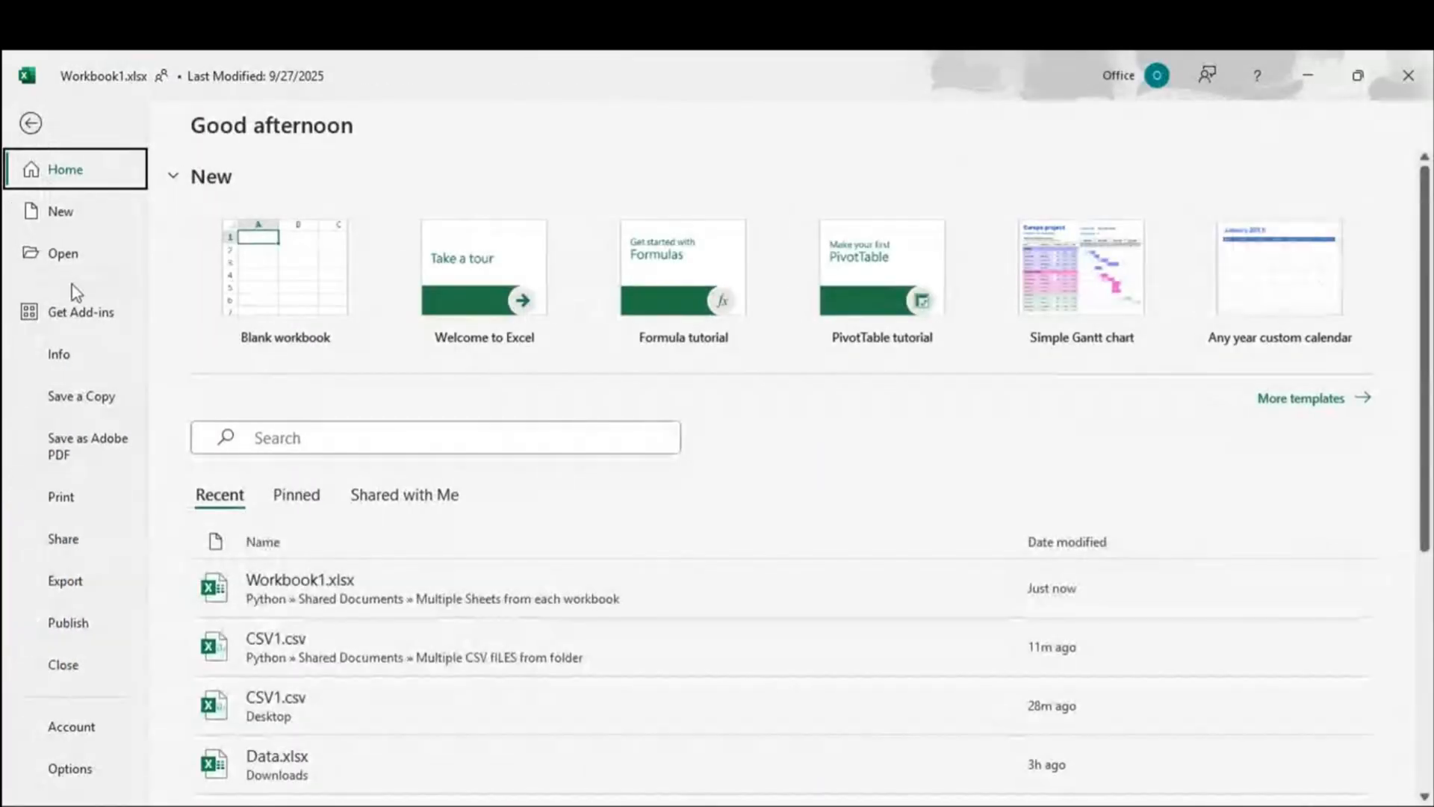
pyautogui.click(65, 367)
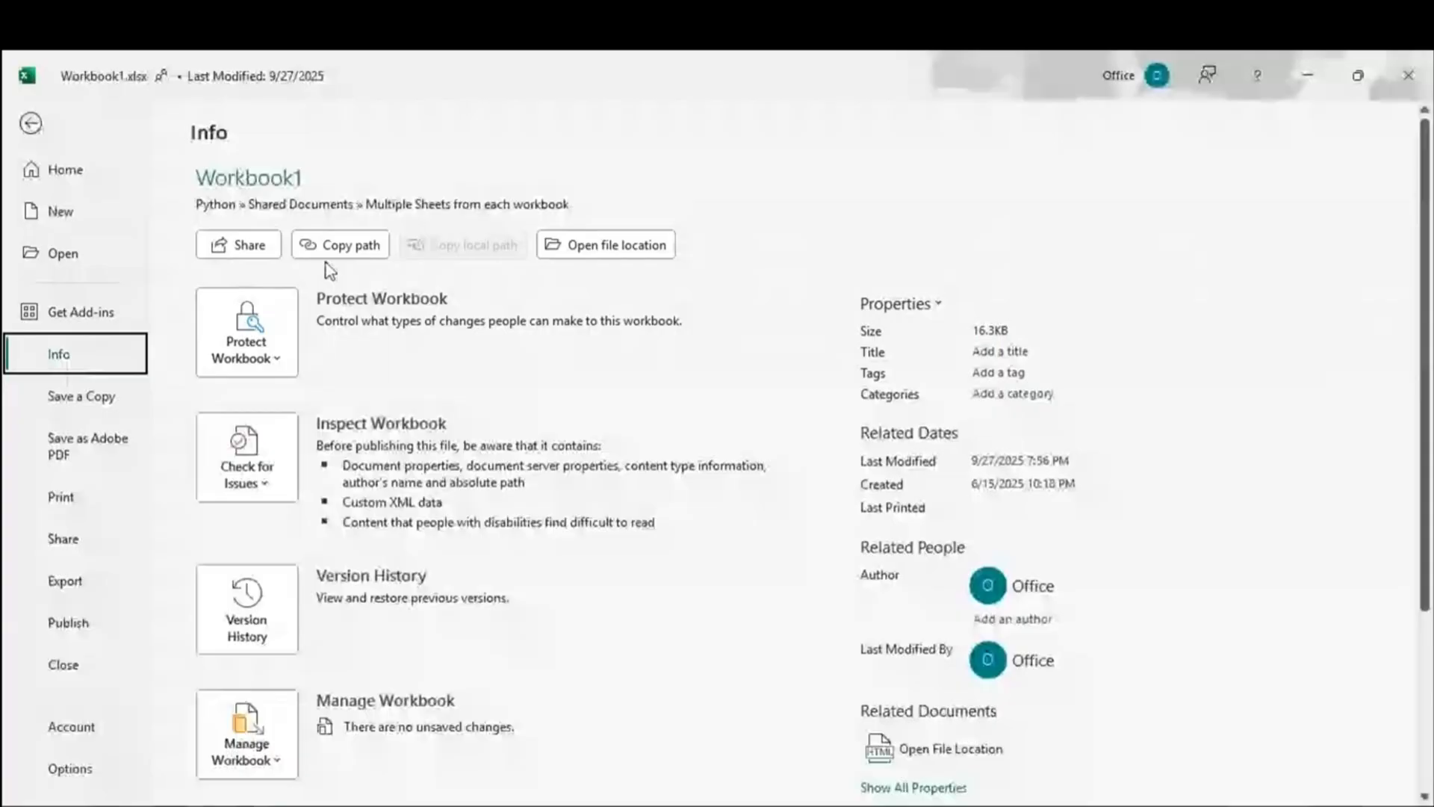
pyautogui.click(331, 246)
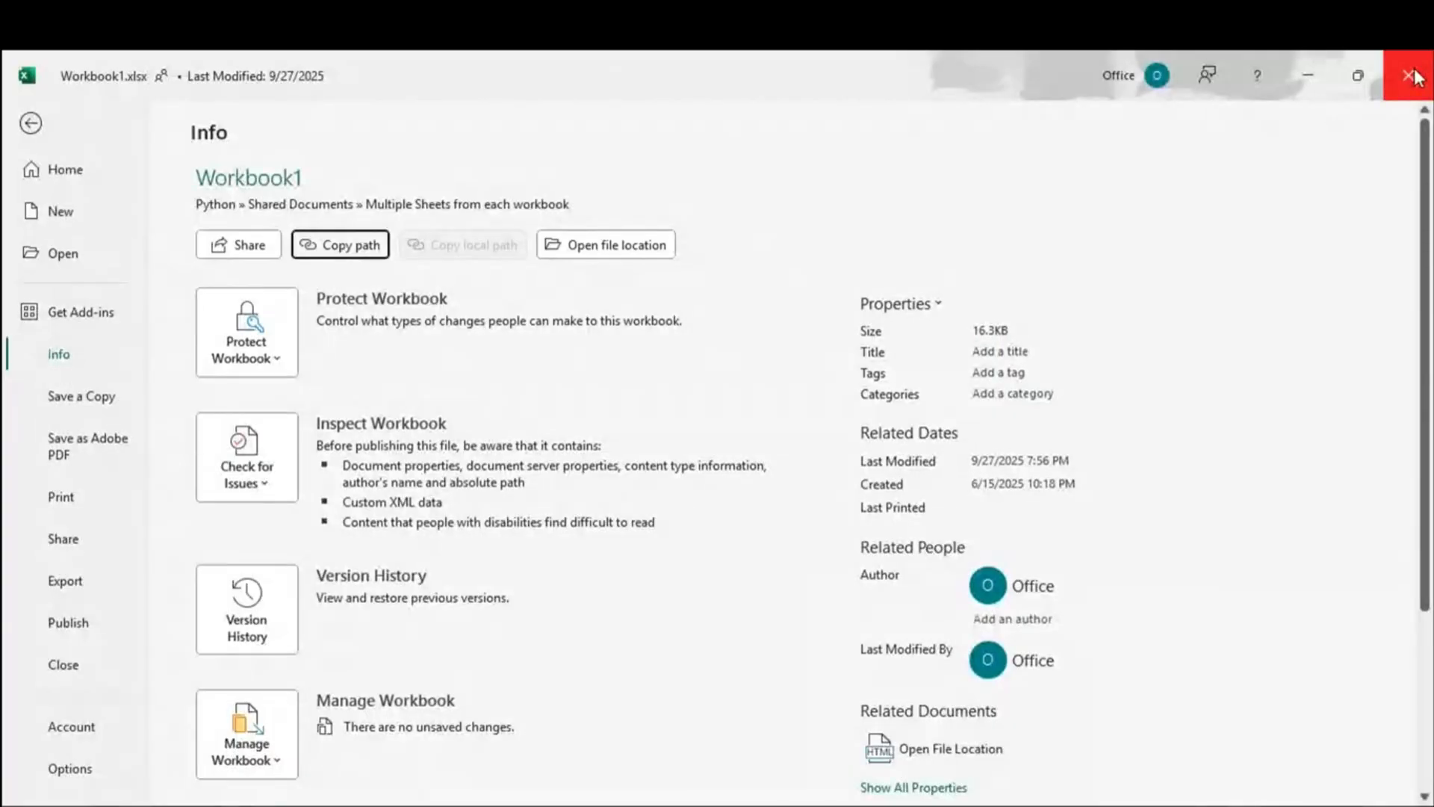
pyautogui.click(1414, 75)
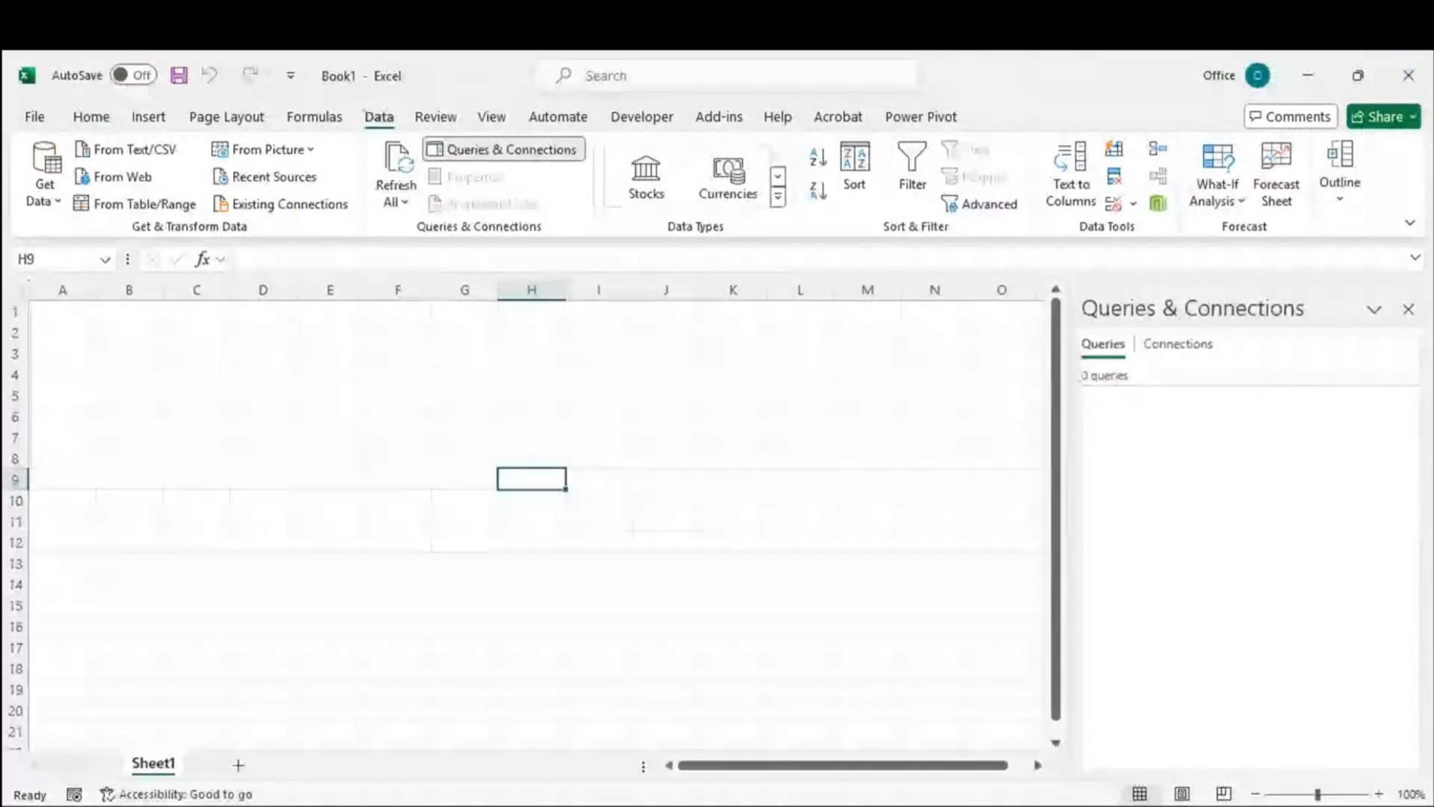
# Step: Paste Workbook1's copied file path into Notepad as a third link
pyautogui.hotkey('alt', 'Tab')
pyautogui.click(137, 208)
pyautogui.press('Return')
pyautogui.write('https://thurse1.sharepoint.com/sites/Python/Shared%20Documents/Multiple%20Sheets%20from%20each%20workbook/Workbook1.xlsx?web=1')
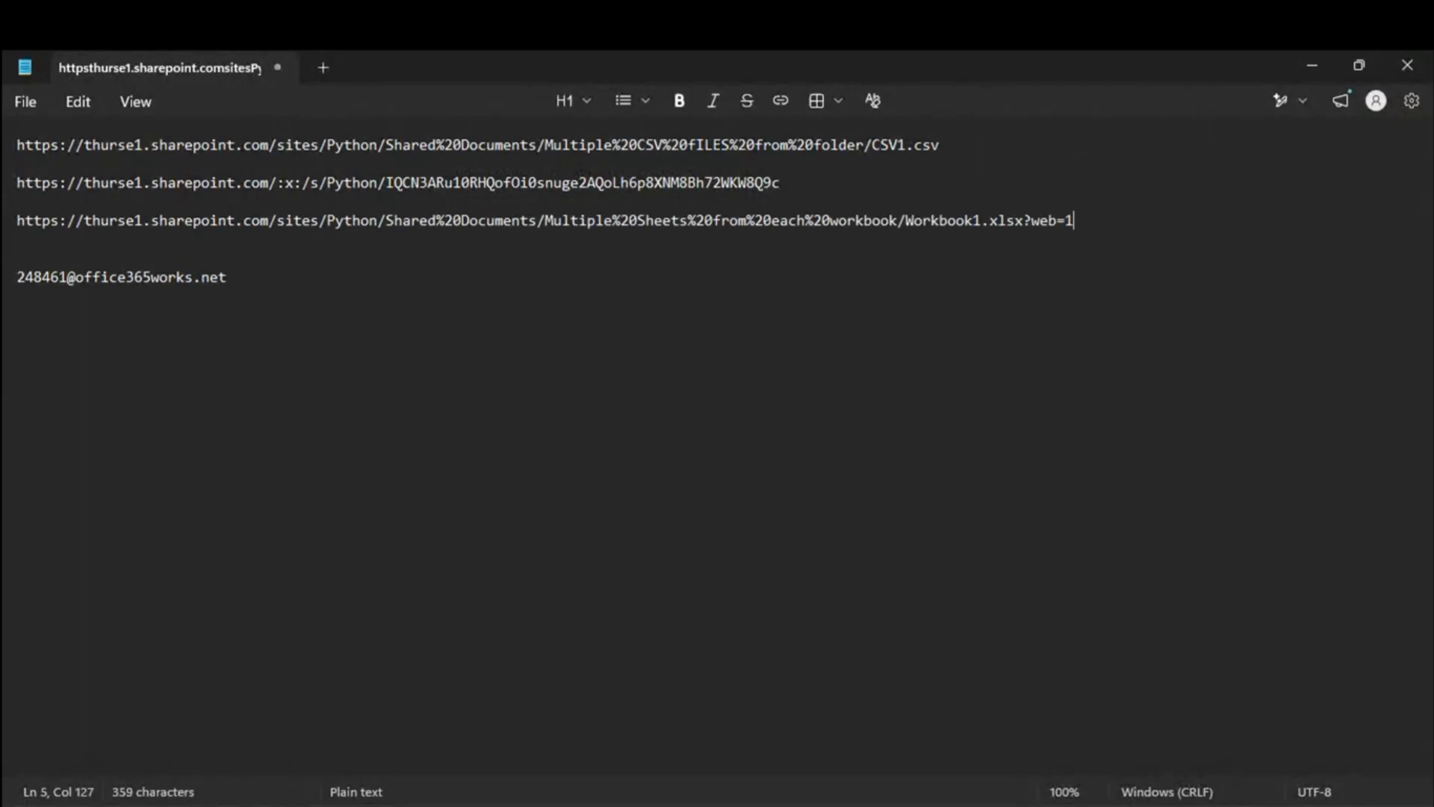
# Step: Find and copy the :x: segment from the Workbook1 sharing link
pyautogui.click(238, 220)
pyautogui.moveTo(239, 220); pyautogui.dragTo(352, 219)
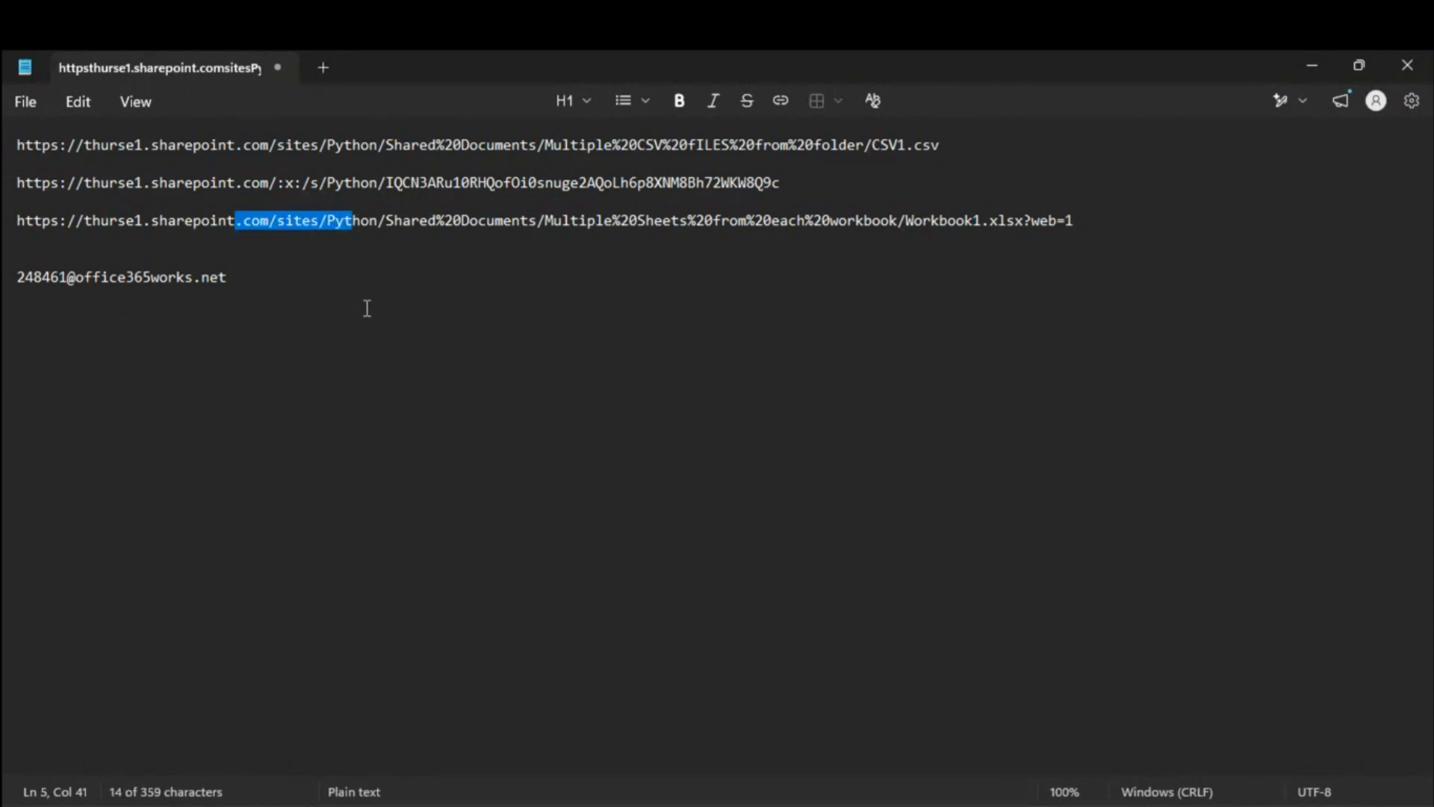
pyautogui.moveTo(250, 169); pyautogui.dragTo(416, 182)
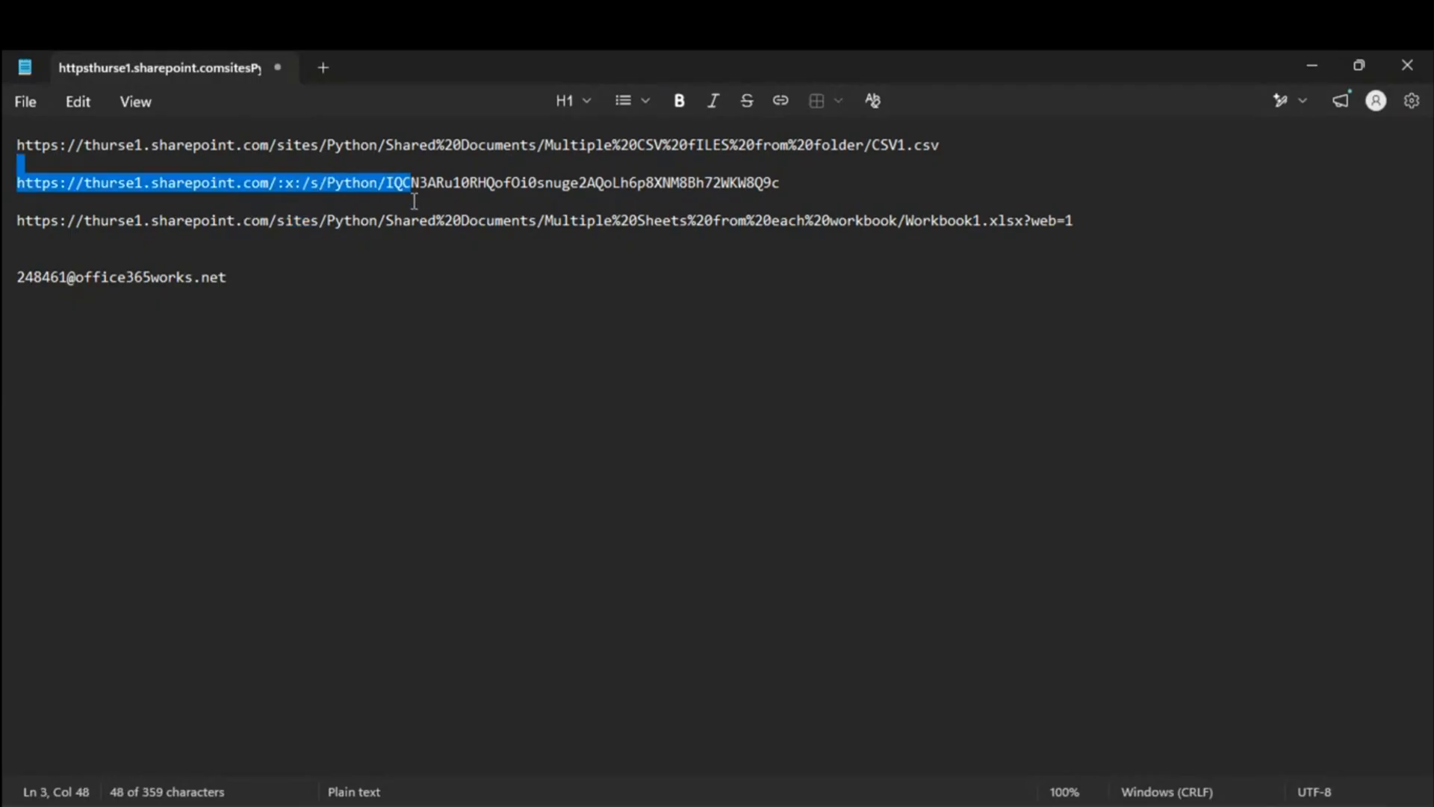
pyautogui.click(771, 182)
pyautogui.moveTo(805, 179); pyautogui.dragTo(70, 181)
pyautogui.click(165, 184)
pyautogui.moveTo(285, 182); pyautogui.dragTo(331, 189)
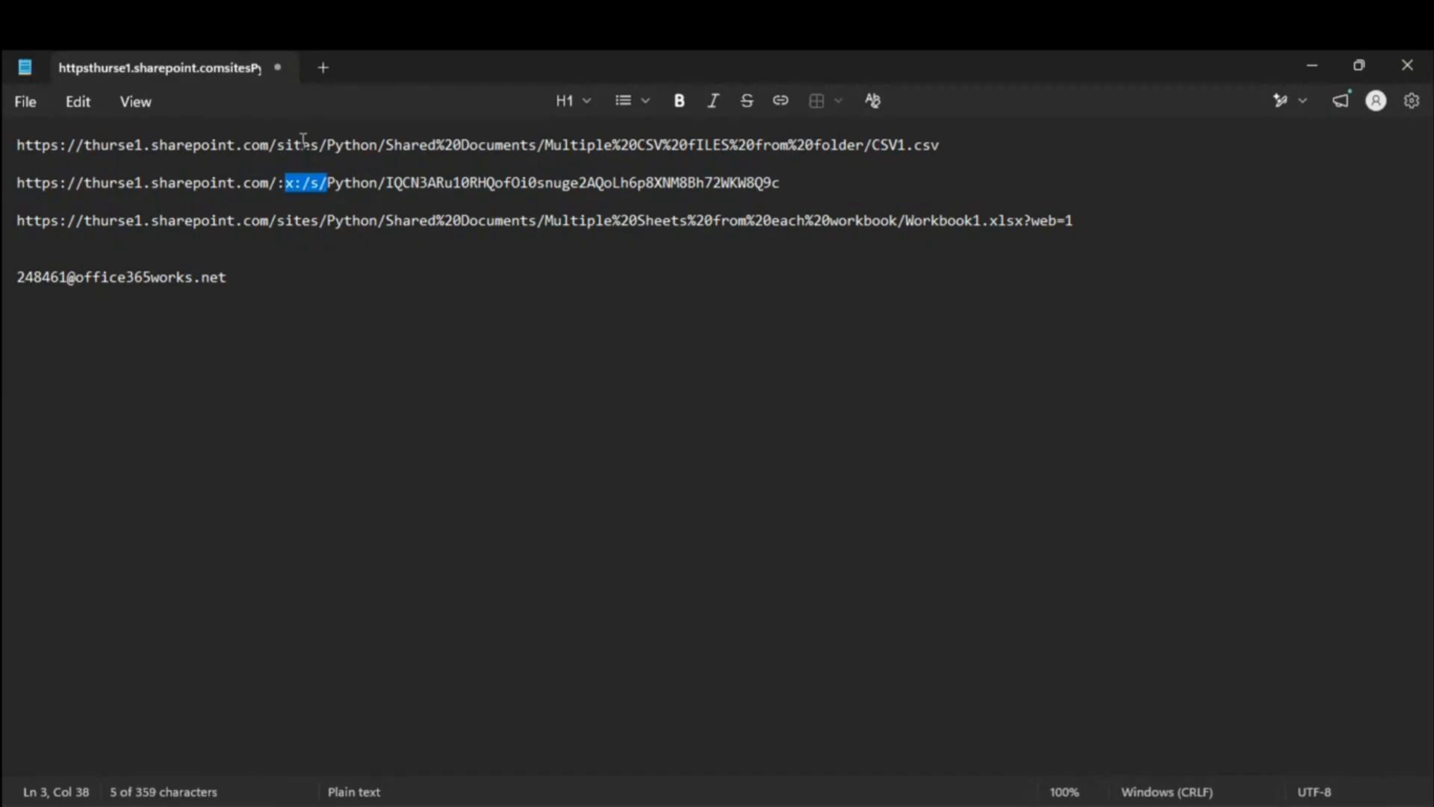
pyautogui.click(292, 184)
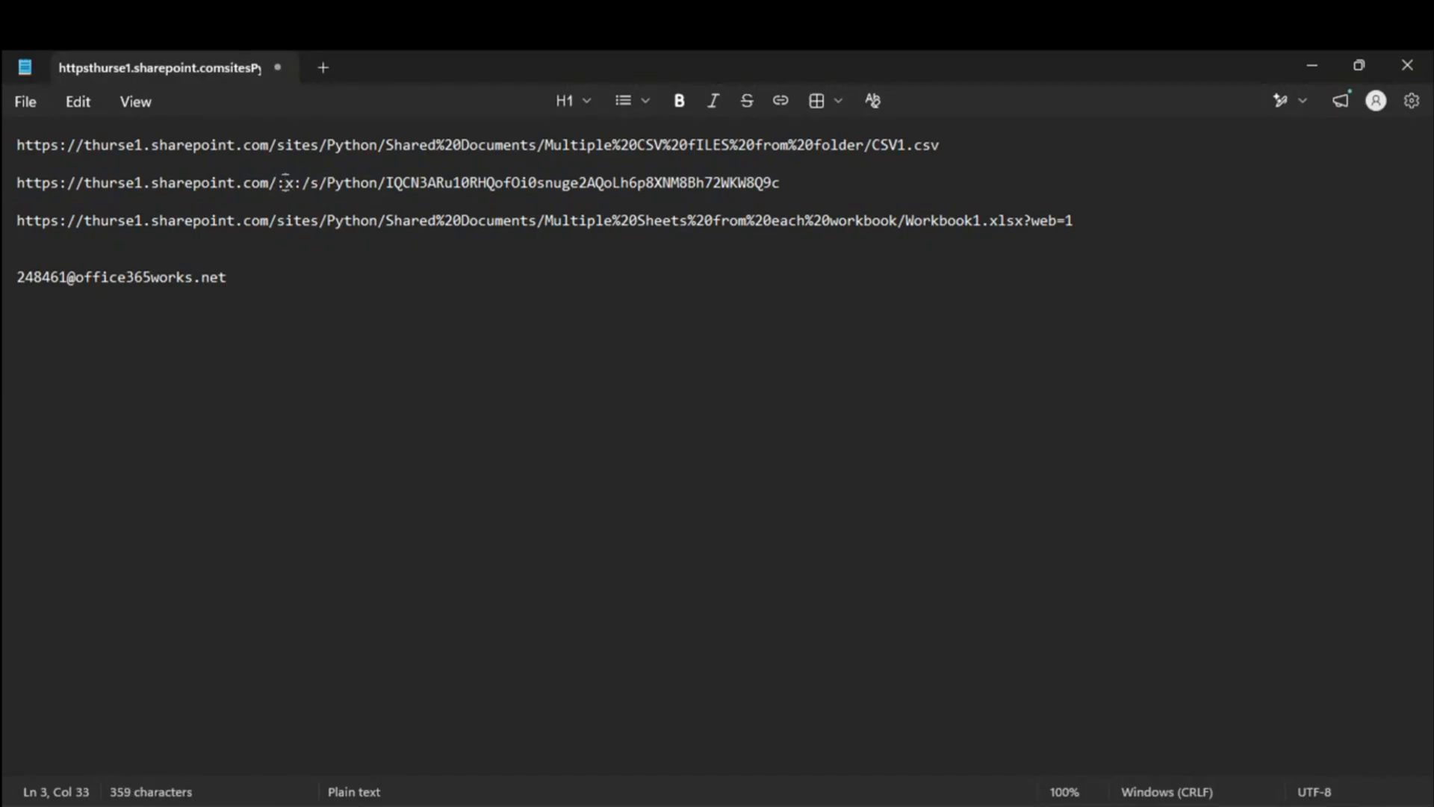
pyautogui.moveTo(276, 182); pyautogui.dragTo(356, 222)
pyautogui.click(325, 250)
pyautogui.click(274, 182)
pyautogui.moveTo(279, 182); pyautogui.dragTo(313, 185)
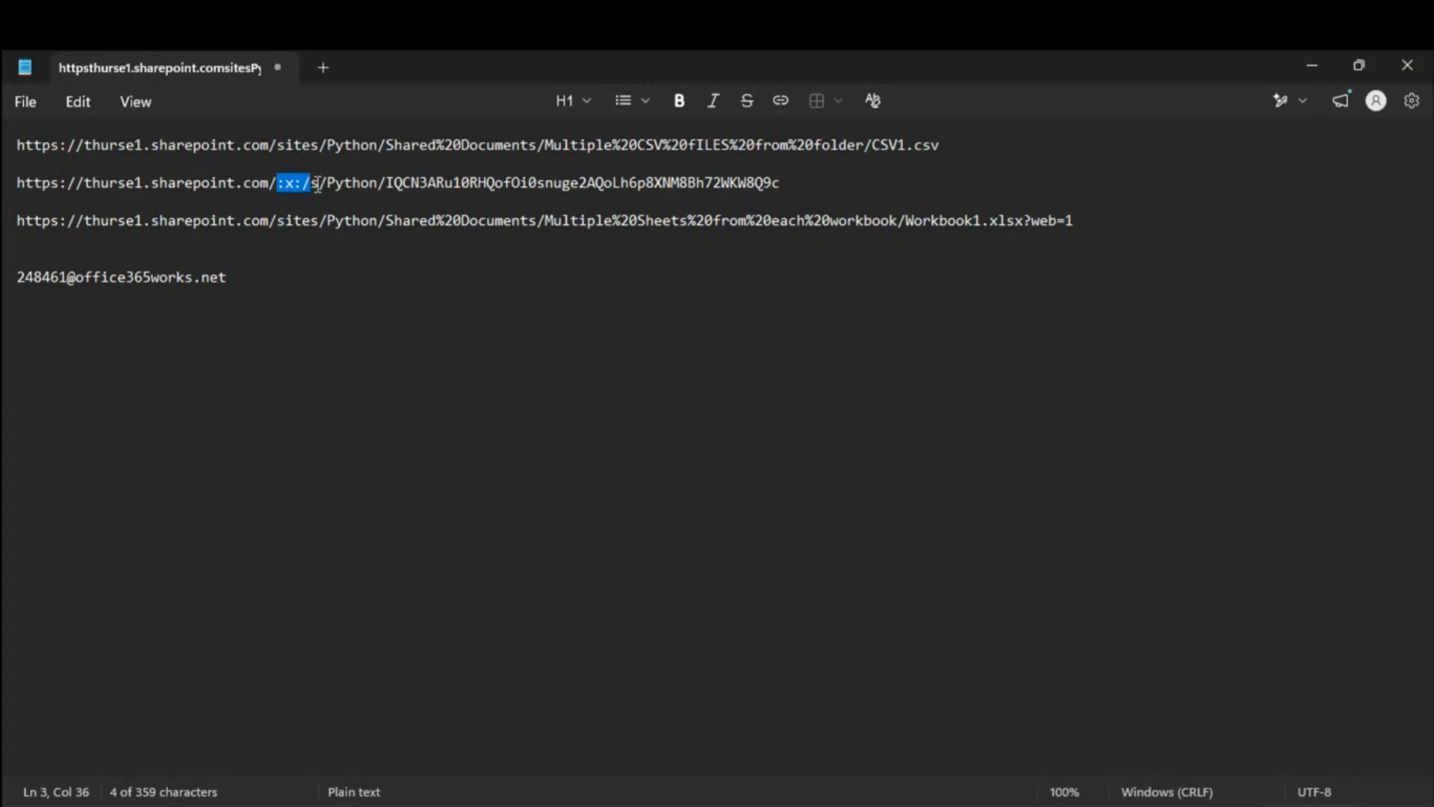
pyautogui.moveTo(320, 184); pyautogui.dragTo(308, 182)
pyautogui.press('Delete')
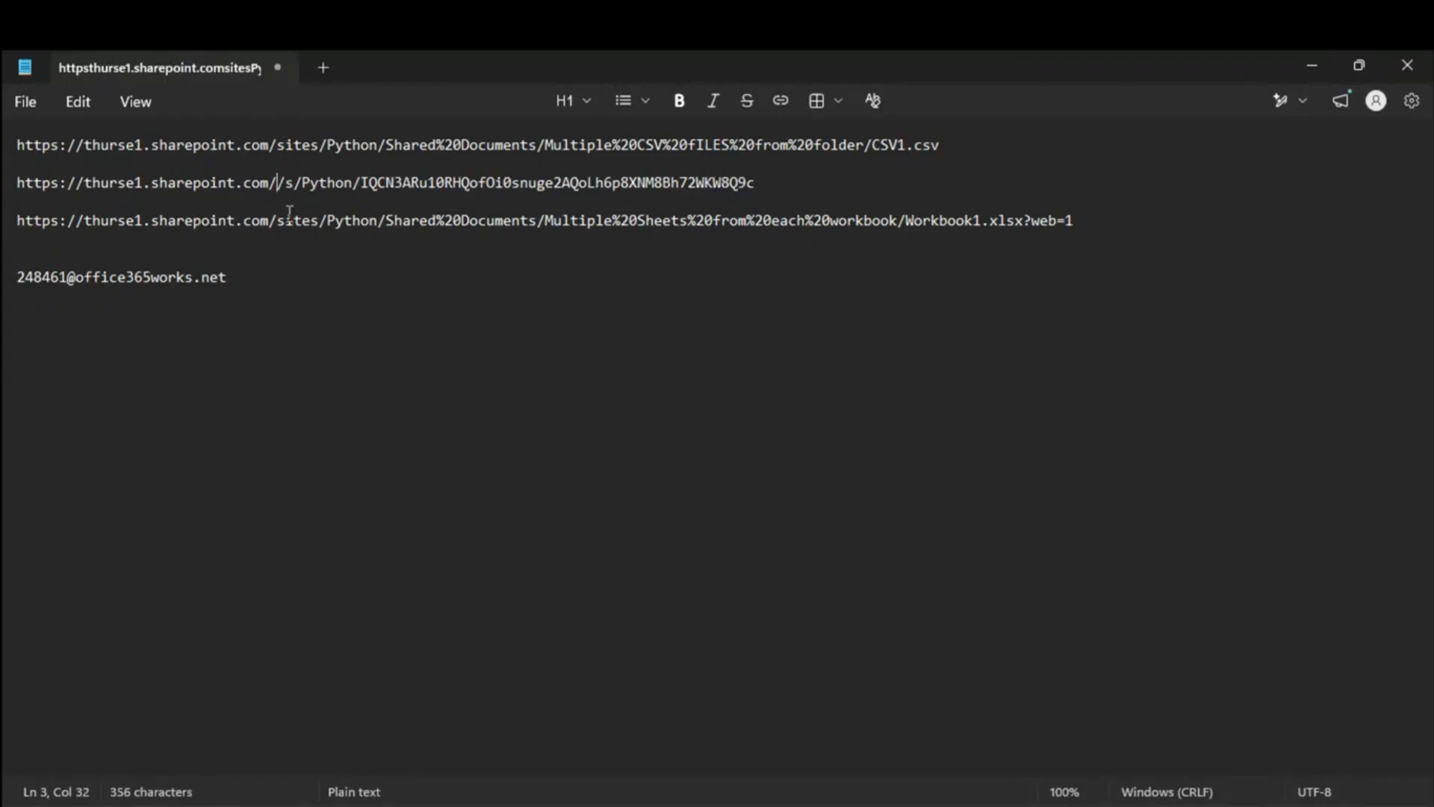
pyautogui.hotkey('ctrl', 'z')
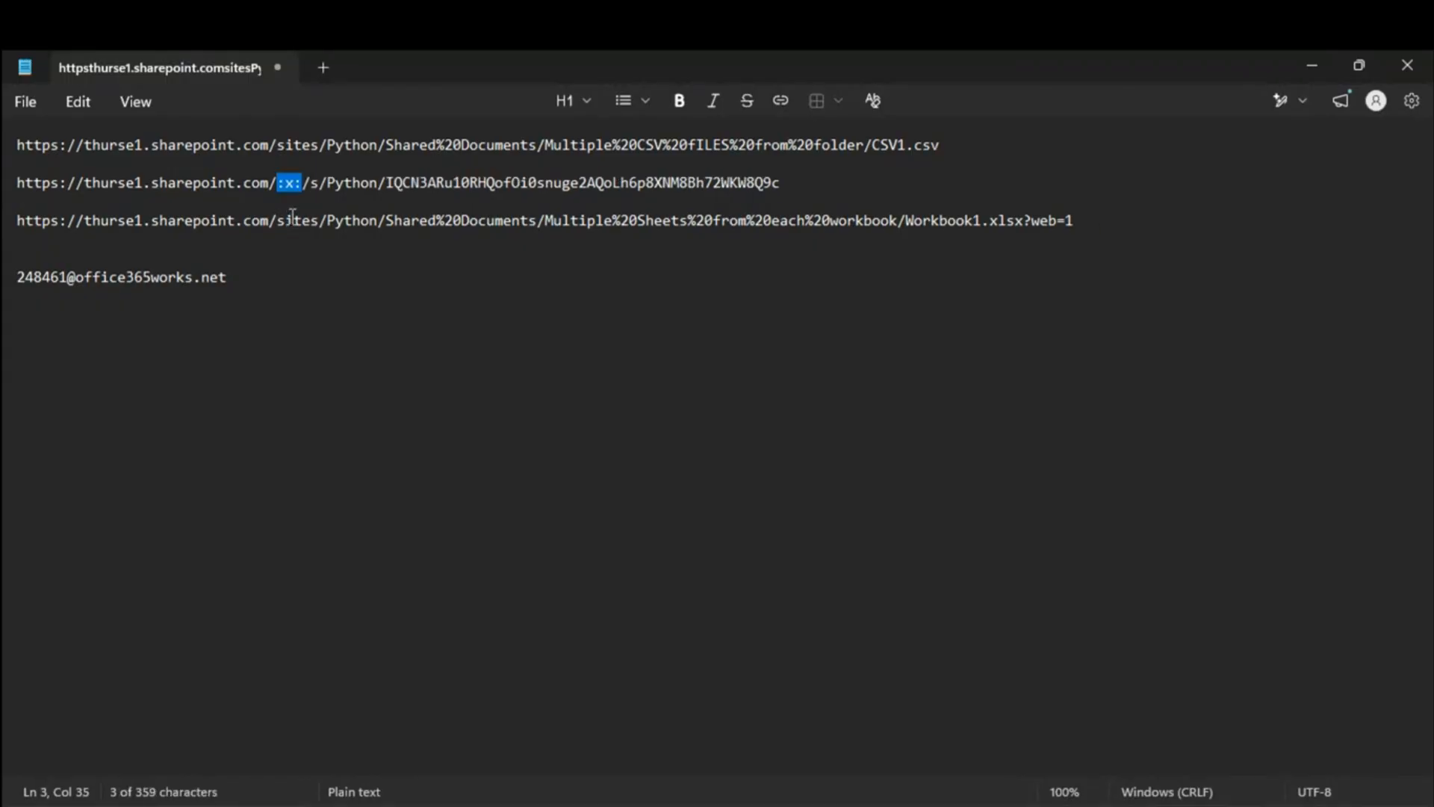
pyautogui.hotkey('ctrl', 'c')
# Step: Test :x:r/ in the Workbook1 path, remove it again, and delete the ?web=1 suffix
pyautogui.click(278, 221)
pyautogui.hotkey('ctrl', 'v')
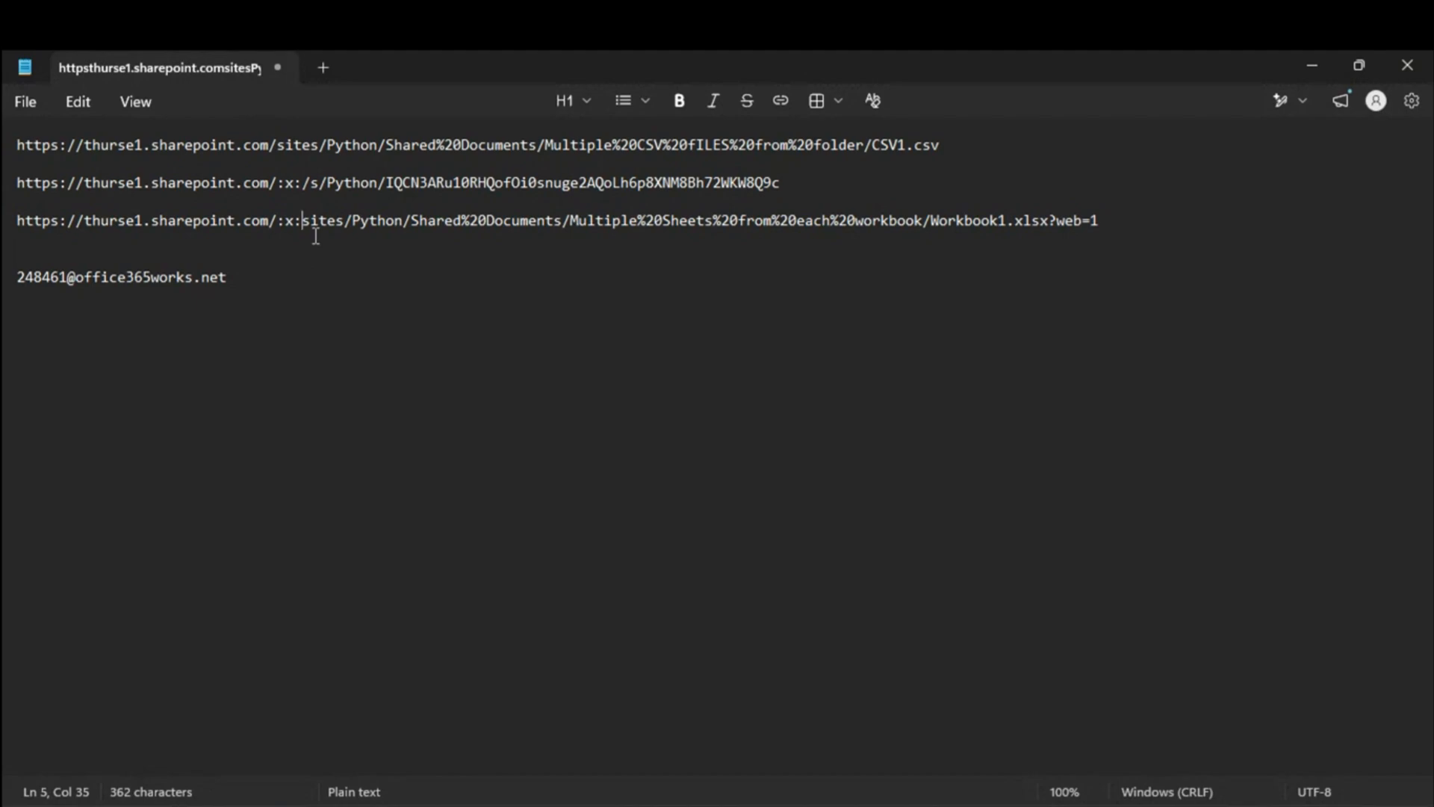
pyautogui.write('r')
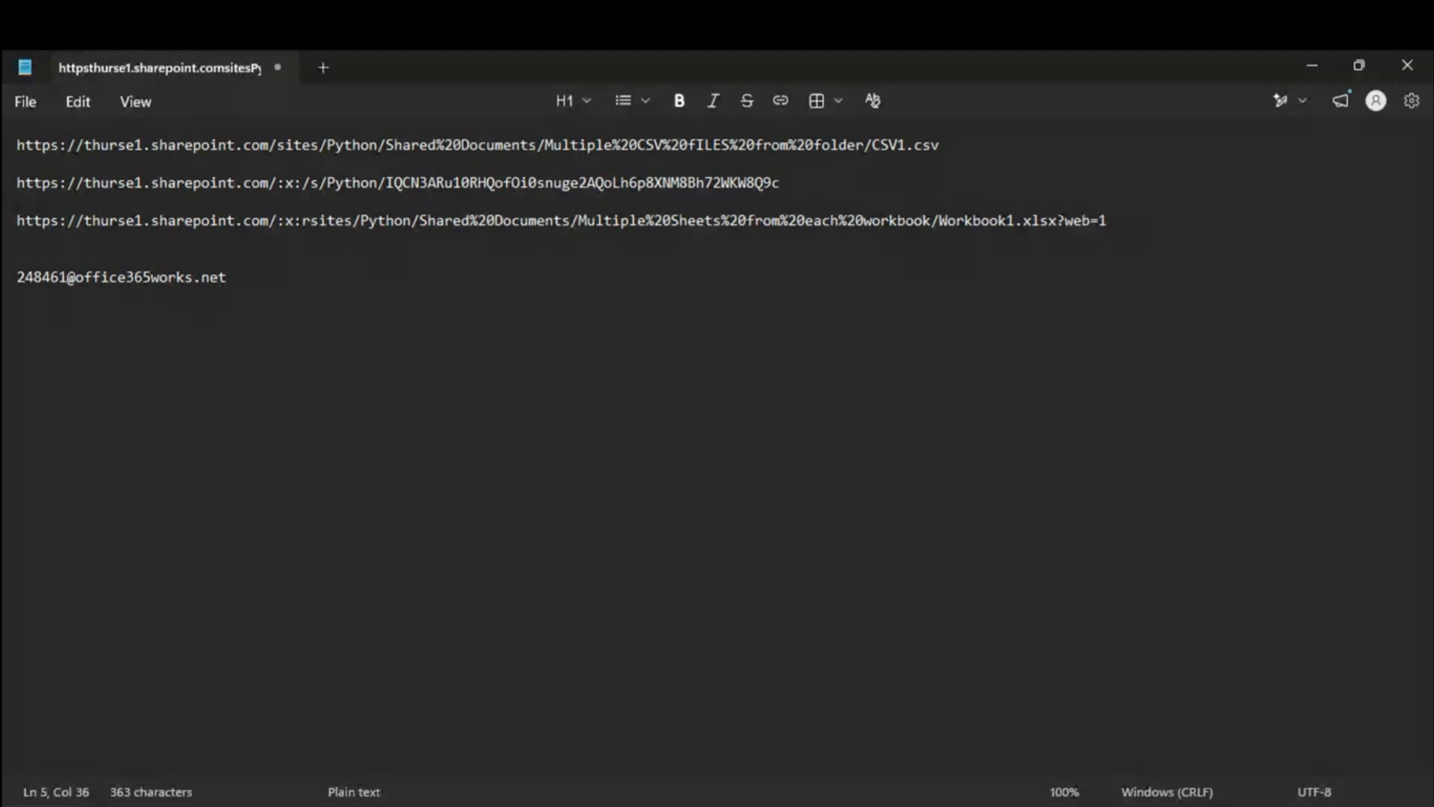
pyautogui.write('.')
pyautogui.press('BackSpace')
pyautogui.write('/')
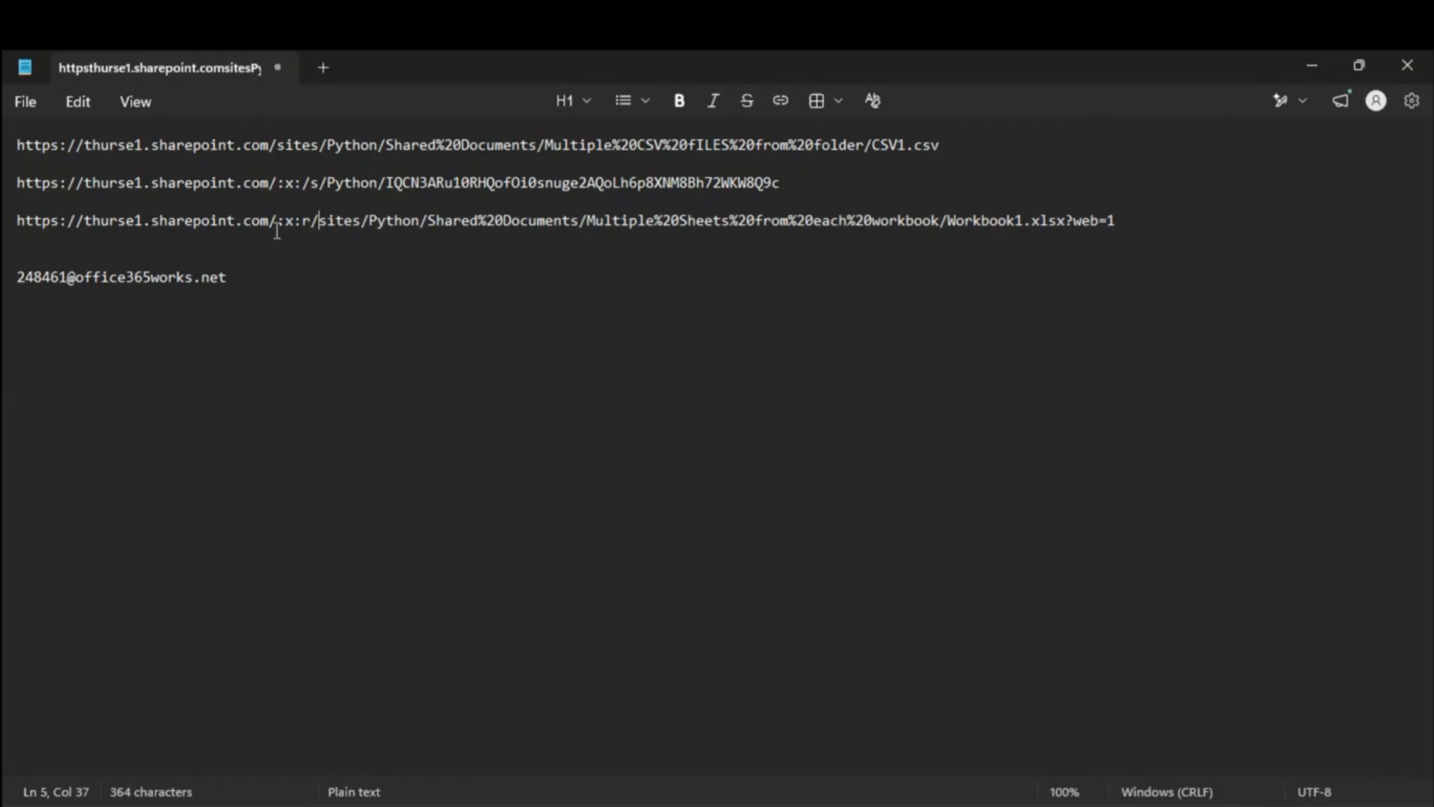
pyautogui.moveTo(278, 220); pyautogui.dragTo(319, 220)
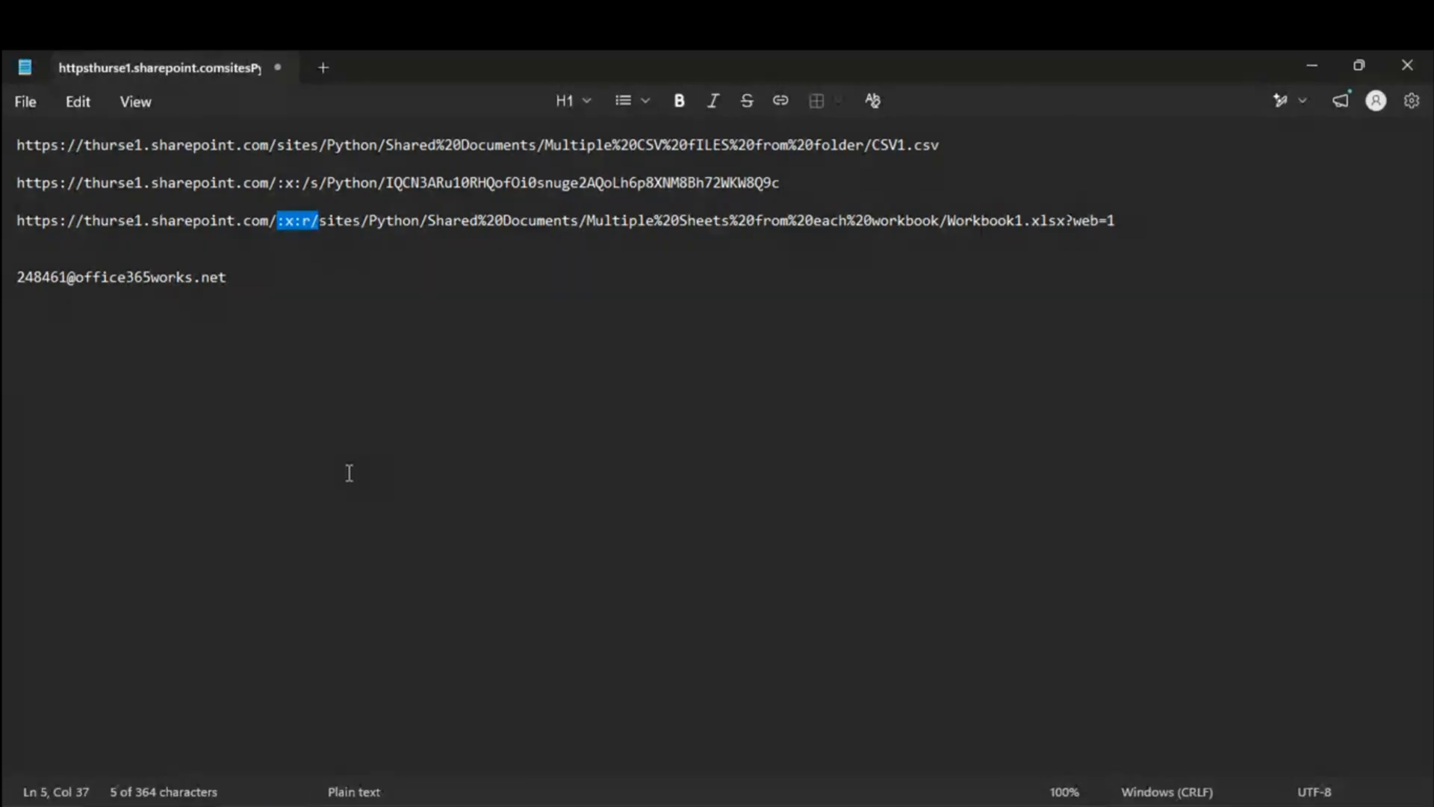
pyautogui.press('BackSpace')
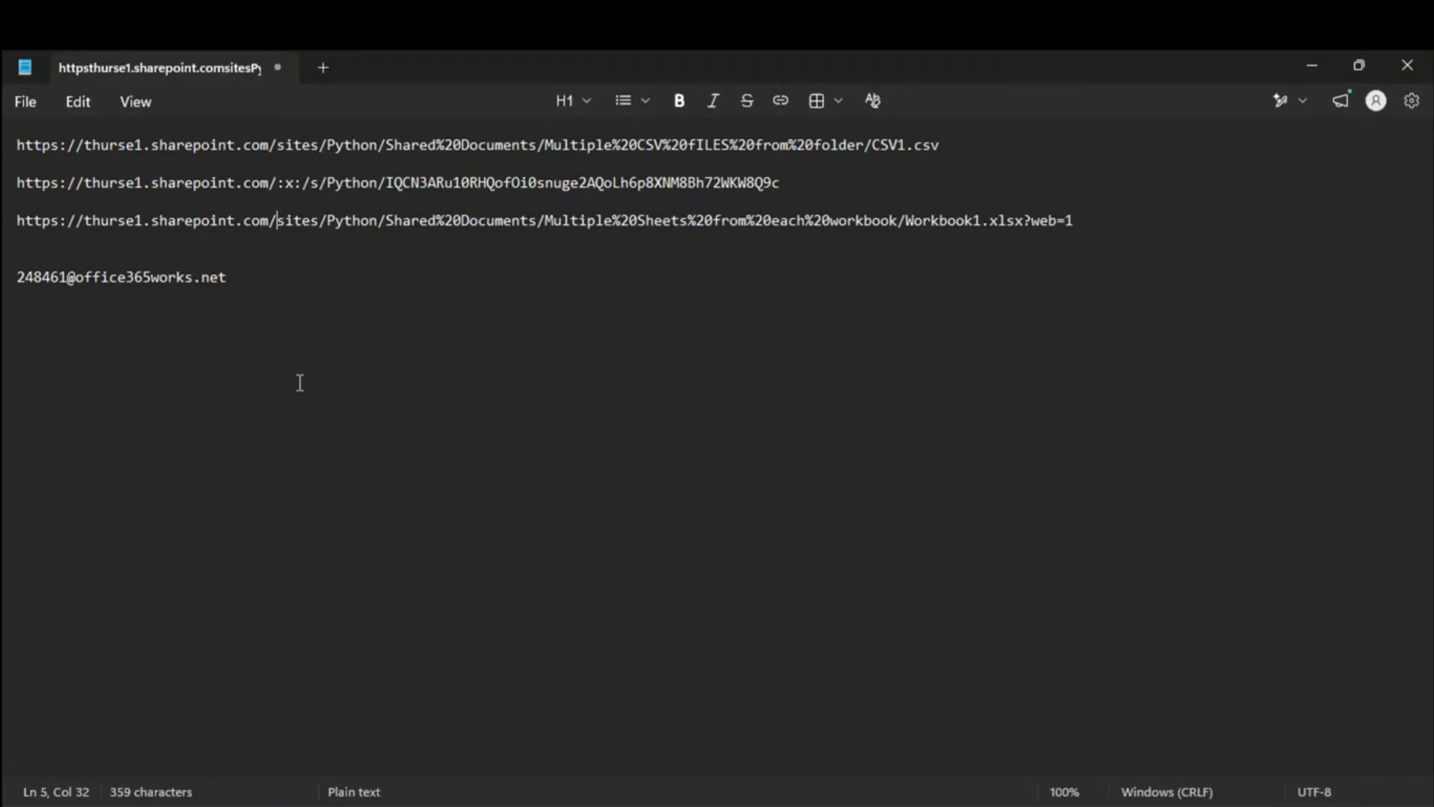
pyautogui.moveTo(270, 221); pyautogui.dragTo(282, 220)
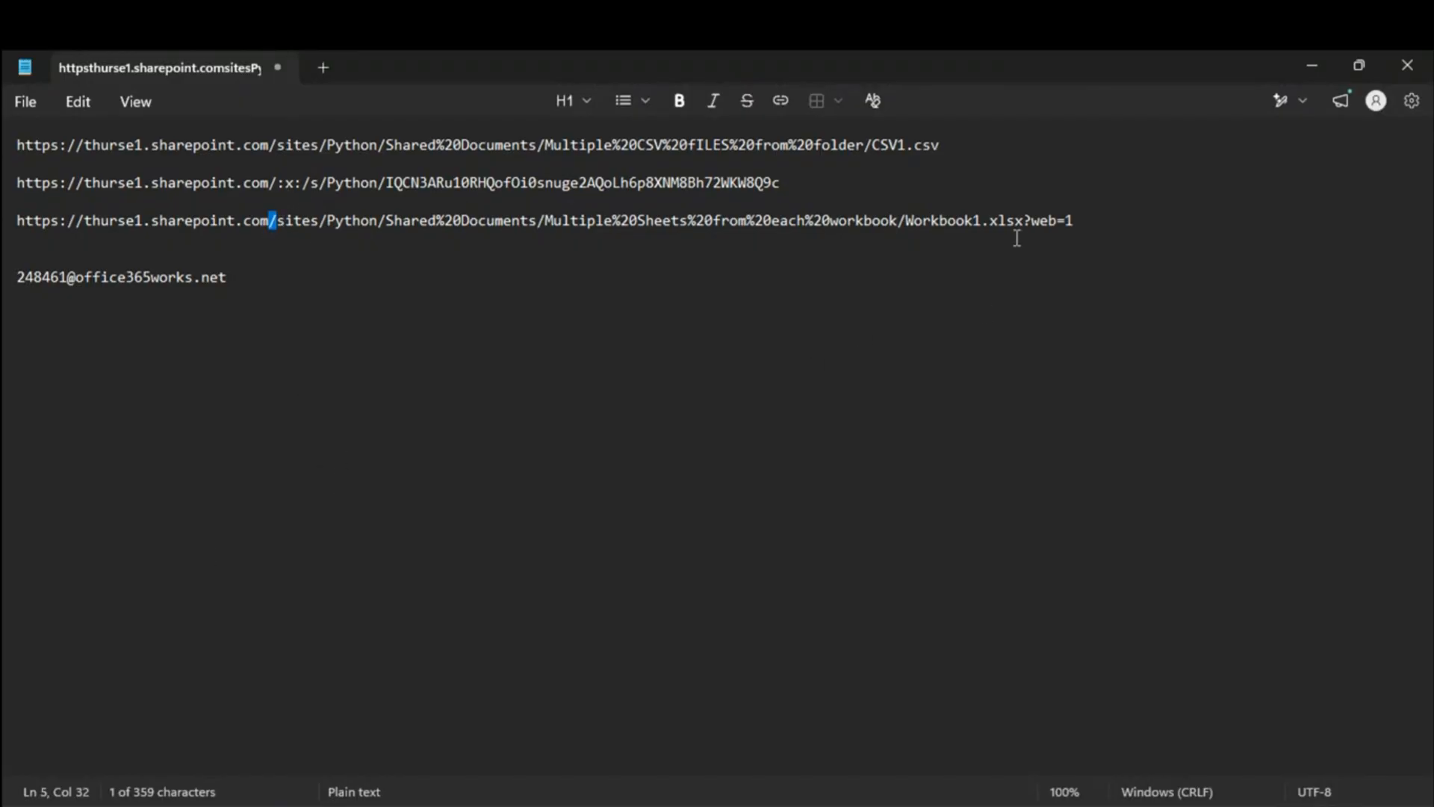
pyautogui.moveTo(1025, 223); pyautogui.dragTo(1092, 226)
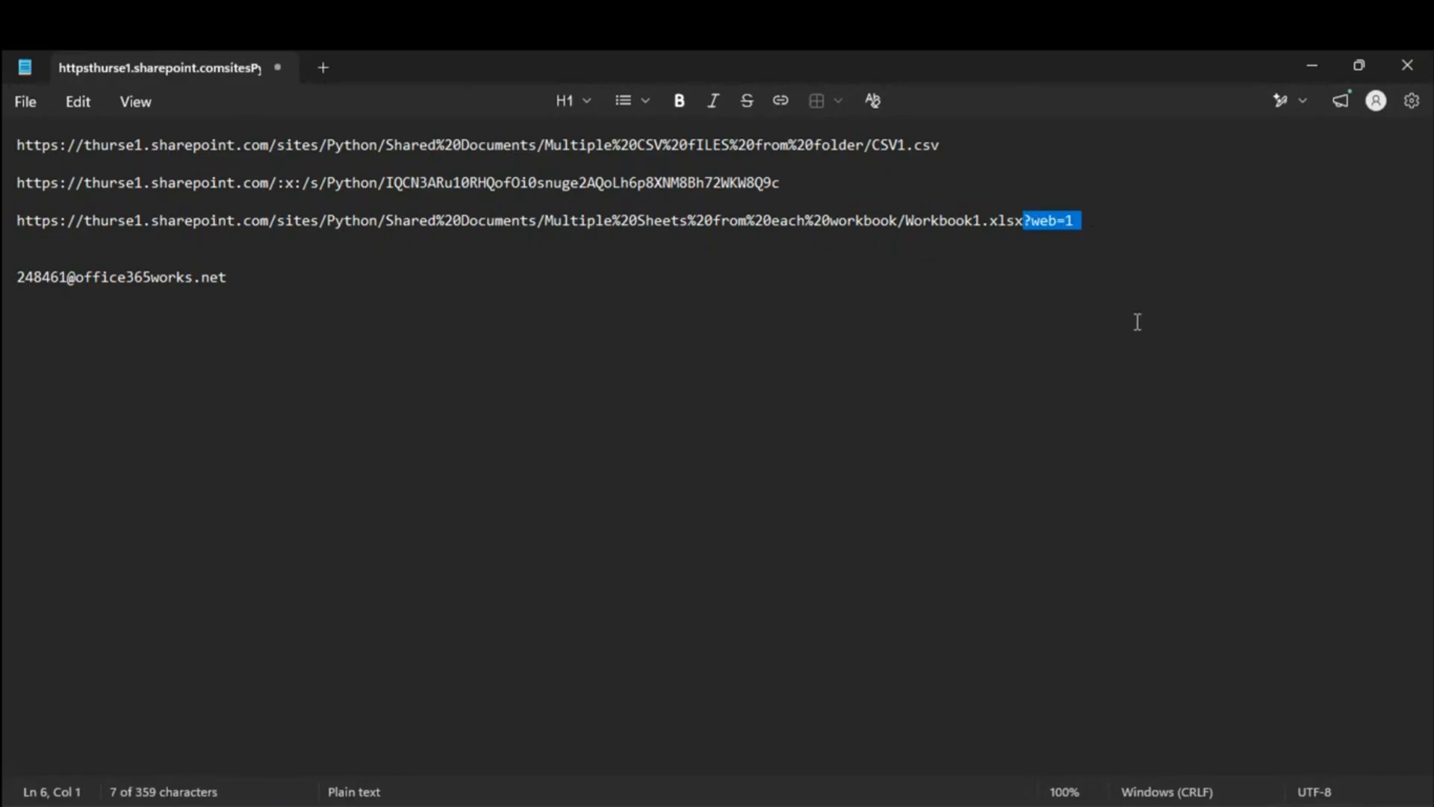
pyautogui.press('BackSpace')
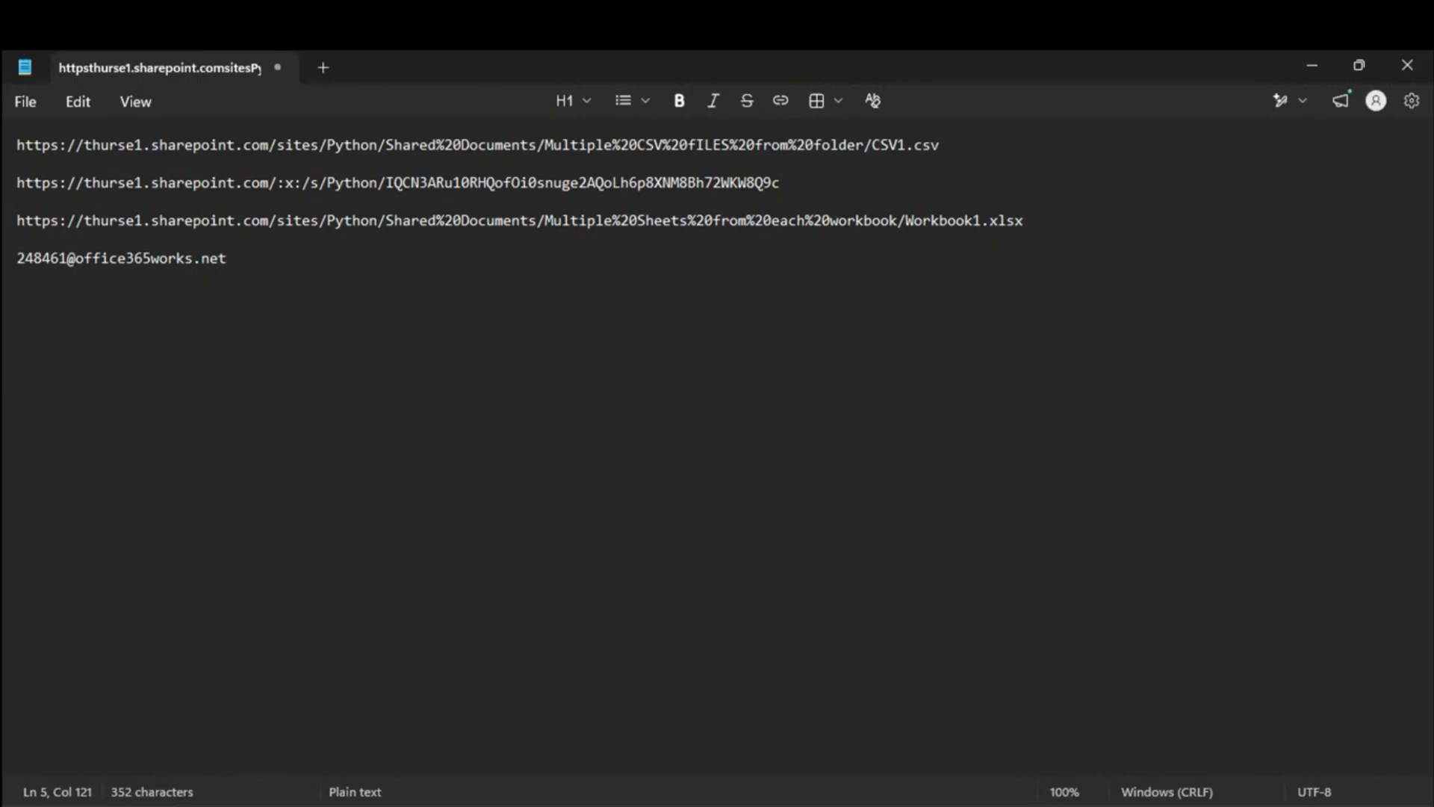
# Step: Select the cleaned Workbook1.xlsx link line and check its m/sites part and line break
pyautogui.tripleClick(1063, 221)
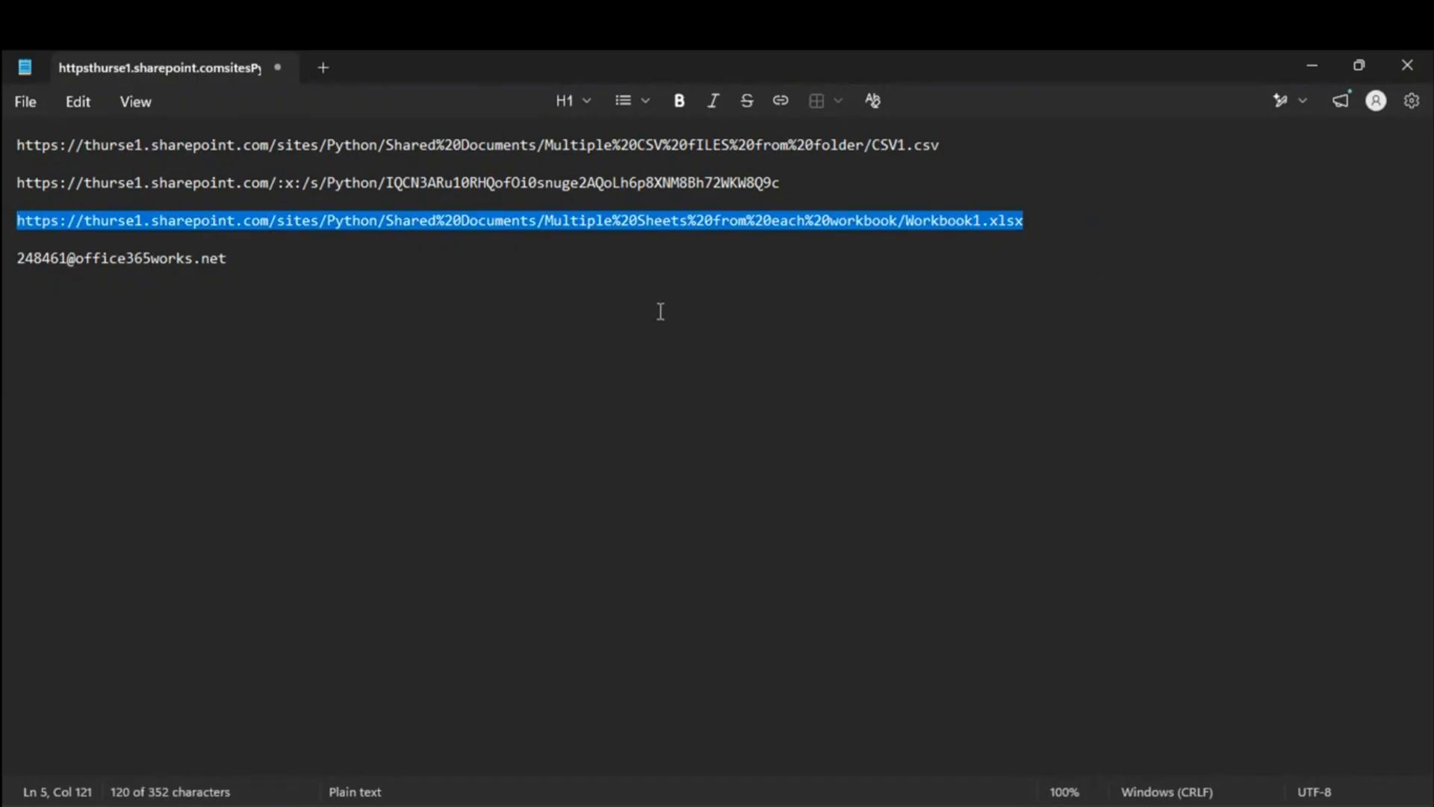
pyautogui.hotkey('alt', 'Tab')
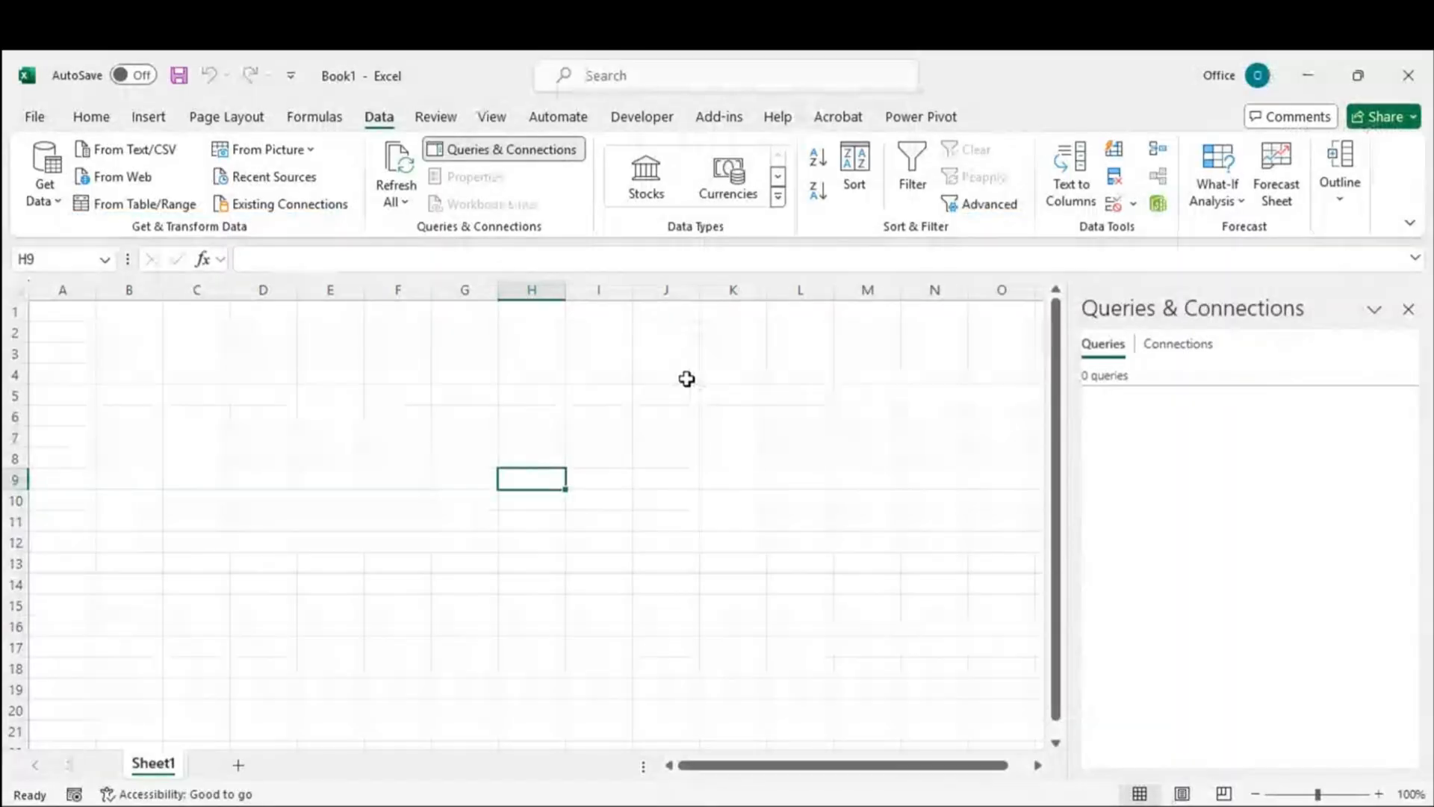
pyautogui.hotkey('alt', 'Tab')
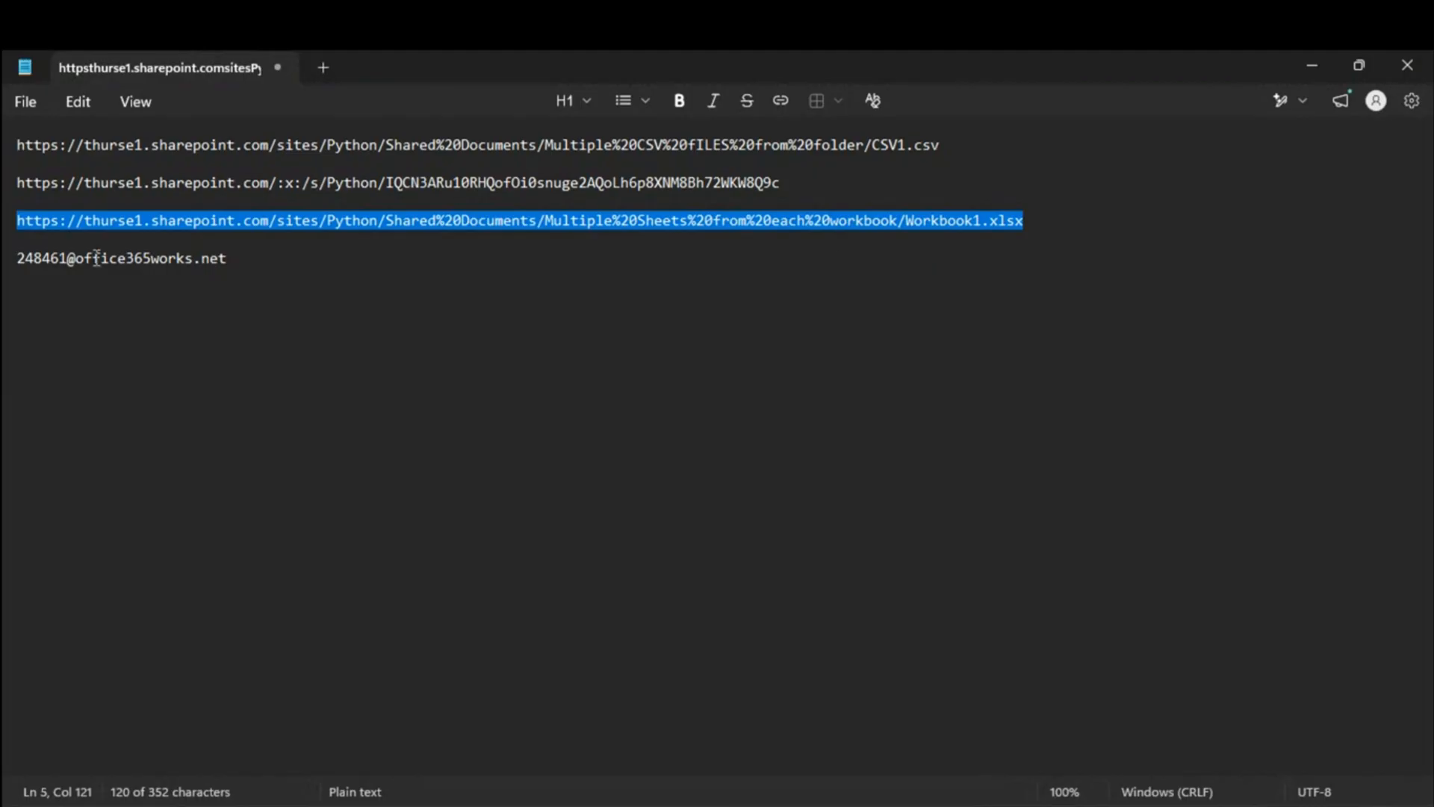
pyautogui.click(322, 224)
pyautogui.moveTo(260, 220); pyautogui.dragTo(322, 218)
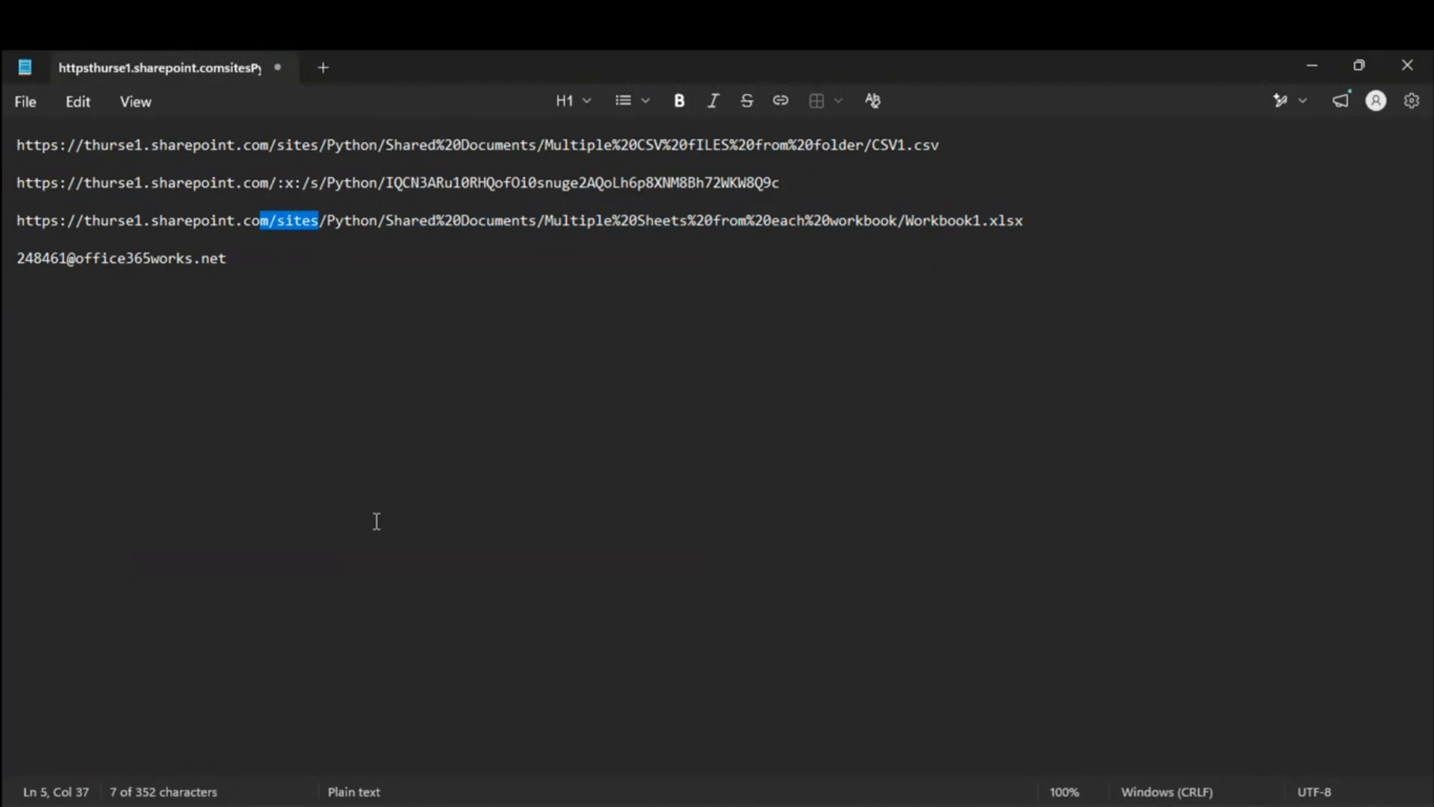
pyautogui.moveTo(1031, 220); pyautogui.dragTo(1097, 224)
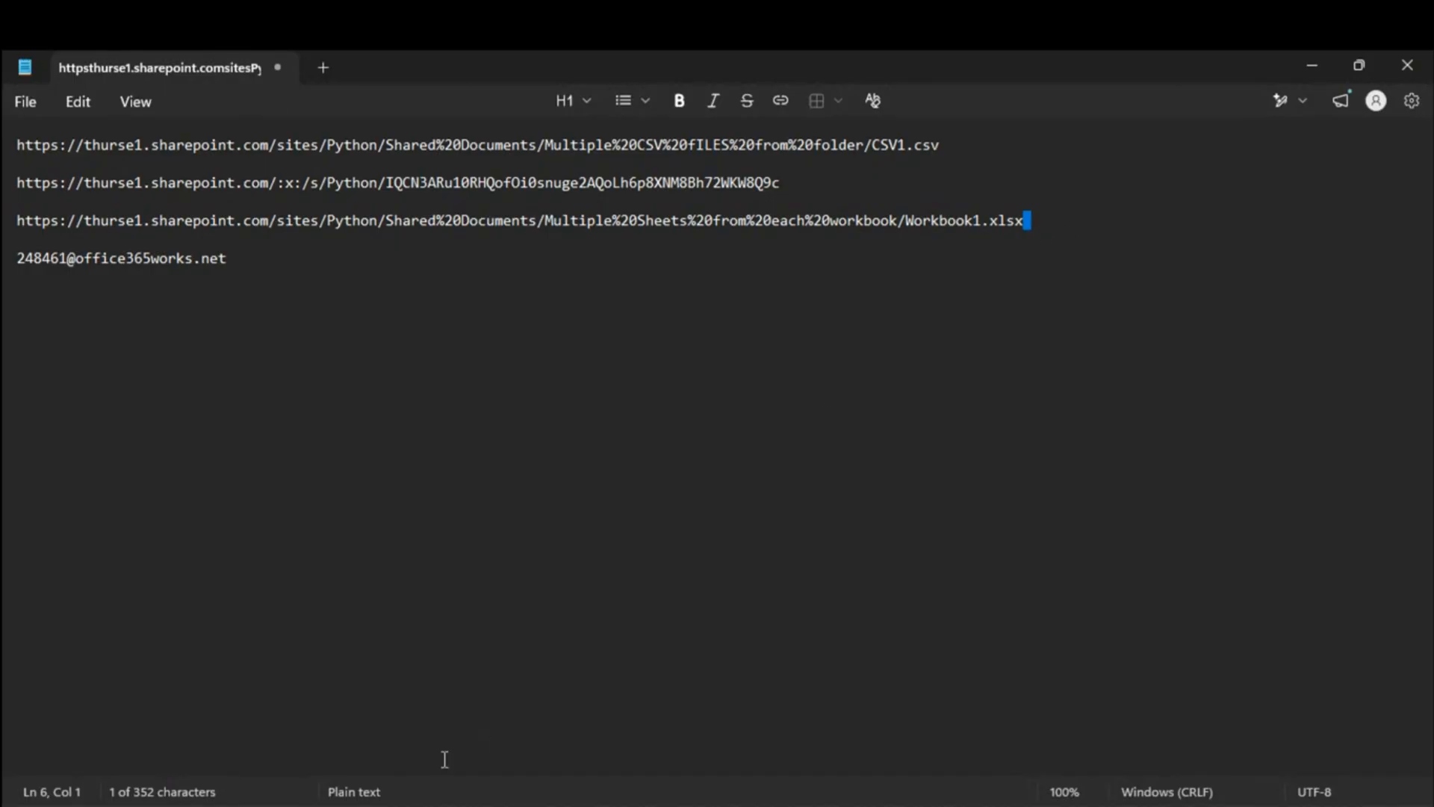
# Step: Check Workbook1.xlsx's actions in SharePoint, then select the trailing empty line after the link
pyautogui.click(224, 720)
pyautogui.click(427, 499)
pyautogui.click(1314, 71)
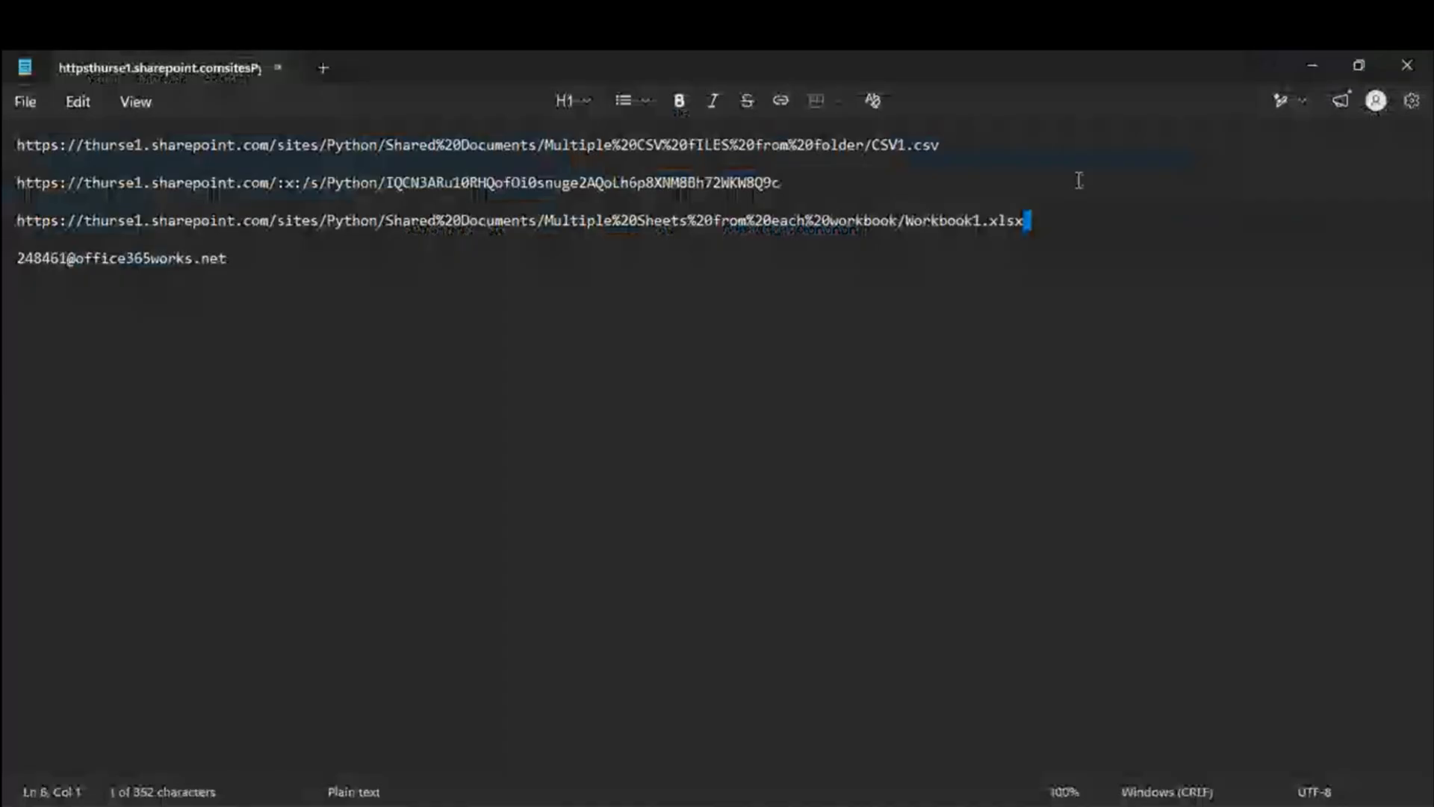
pyautogui.click(1033, 222)
pyautogui.moveTo(1031, 220); pyautogui.dragTo(1043, 247)
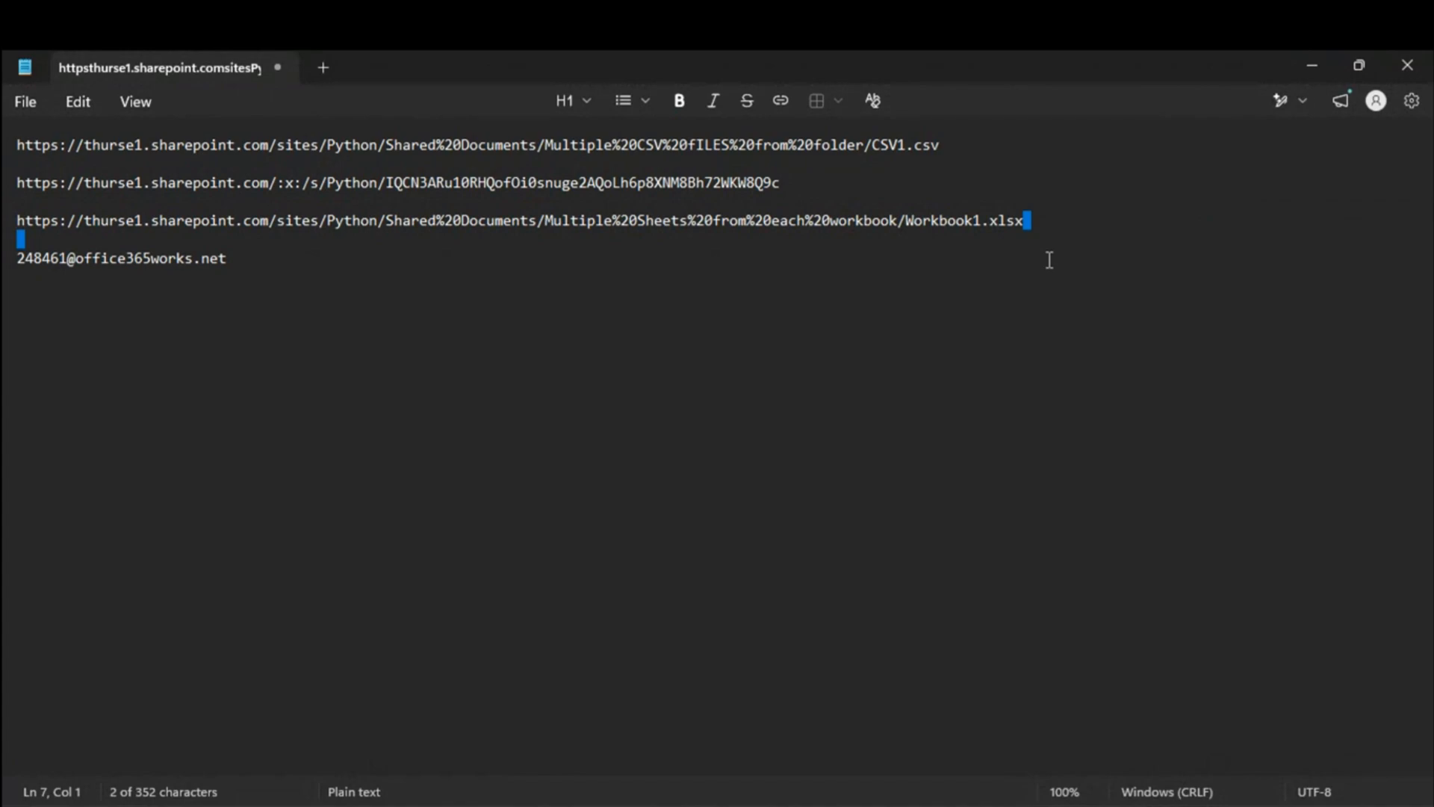
pyautogui.click(1046, 217)
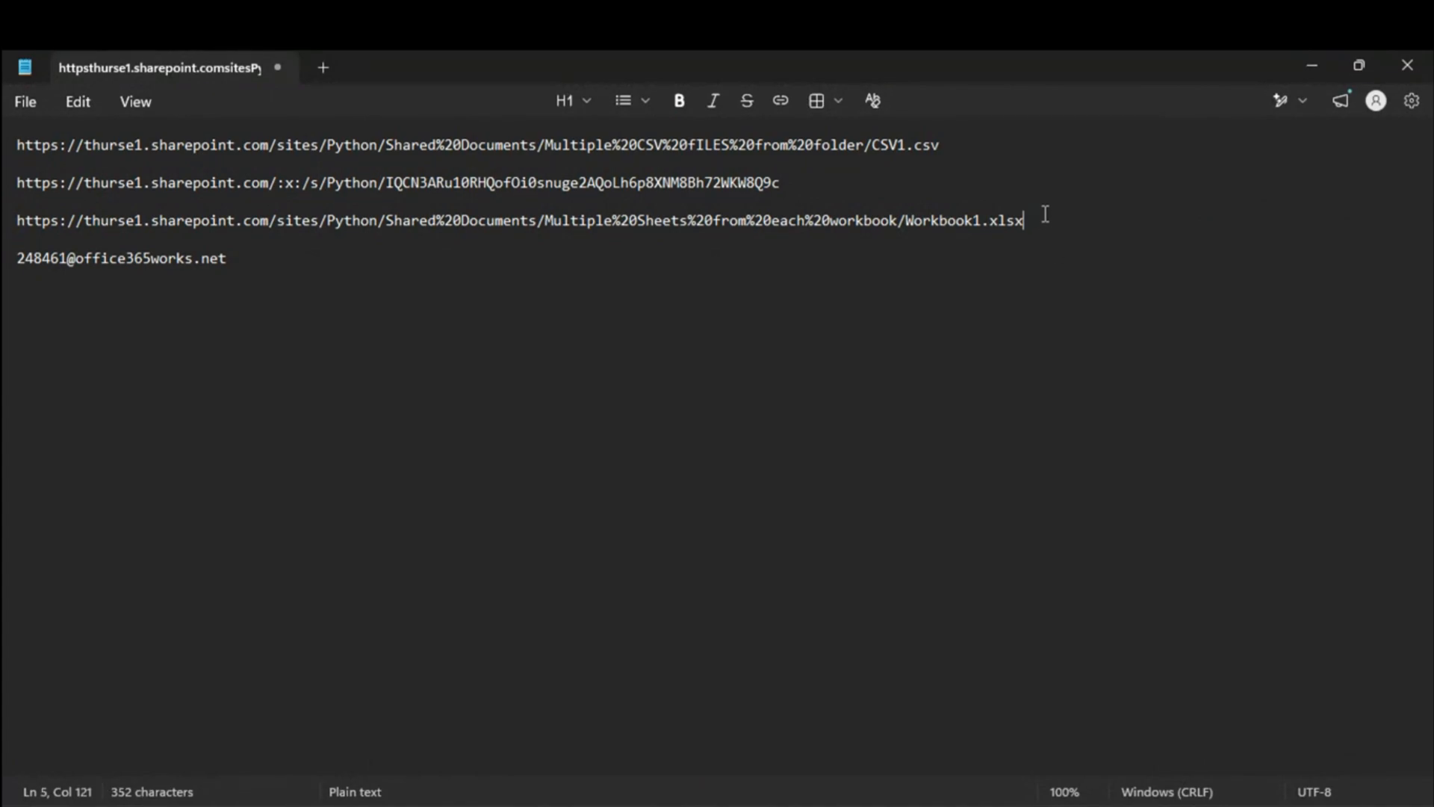
pyautogui.moveTo(1028, 219); pyautogui.dragTo(11, 224)
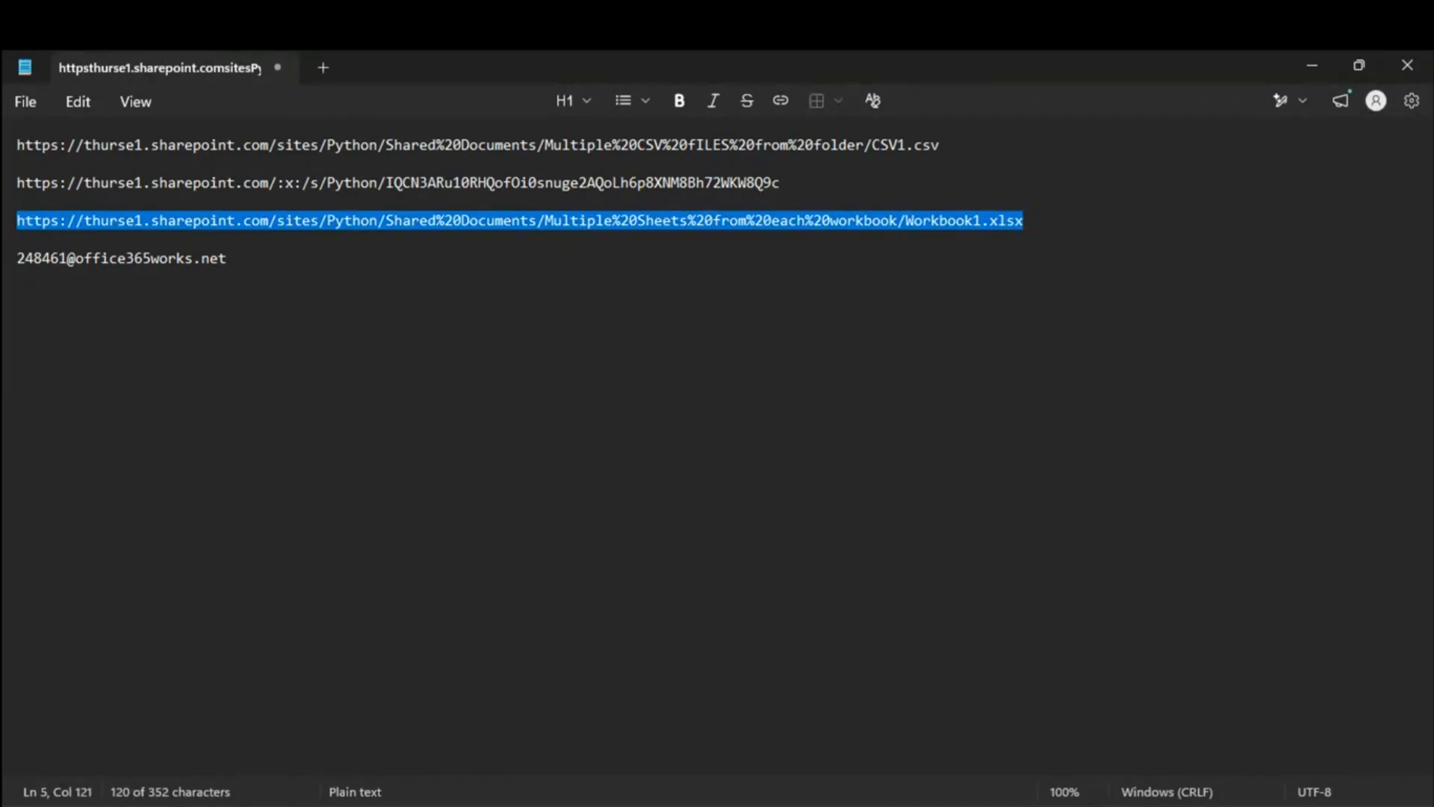
pyautogui.hotkey('alt', 'Tab')
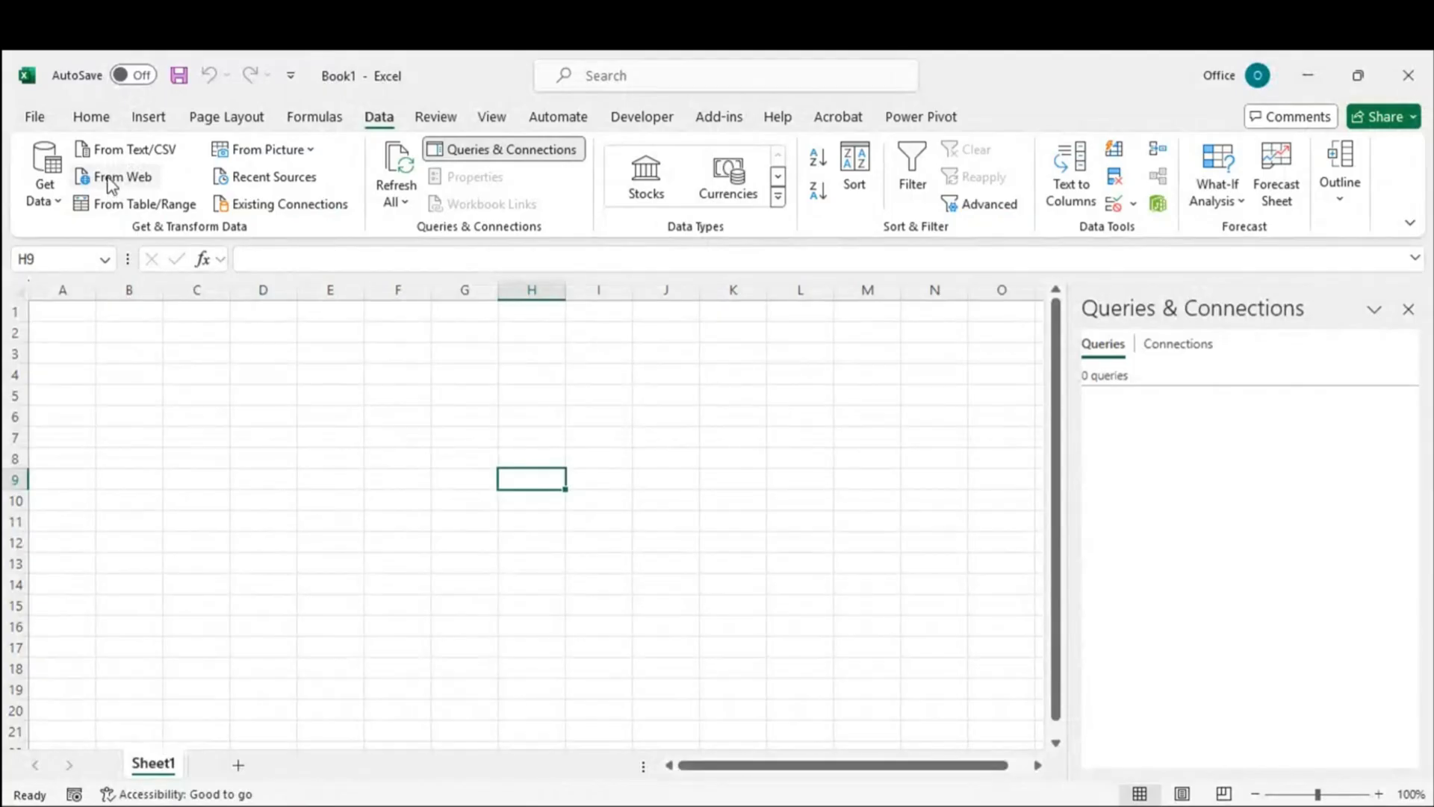
# Step: Connect to the pasted Workbook1.xlsx link via From Web and load Sheet1 into Power Query Editor
pyautogui.click(114, 179)
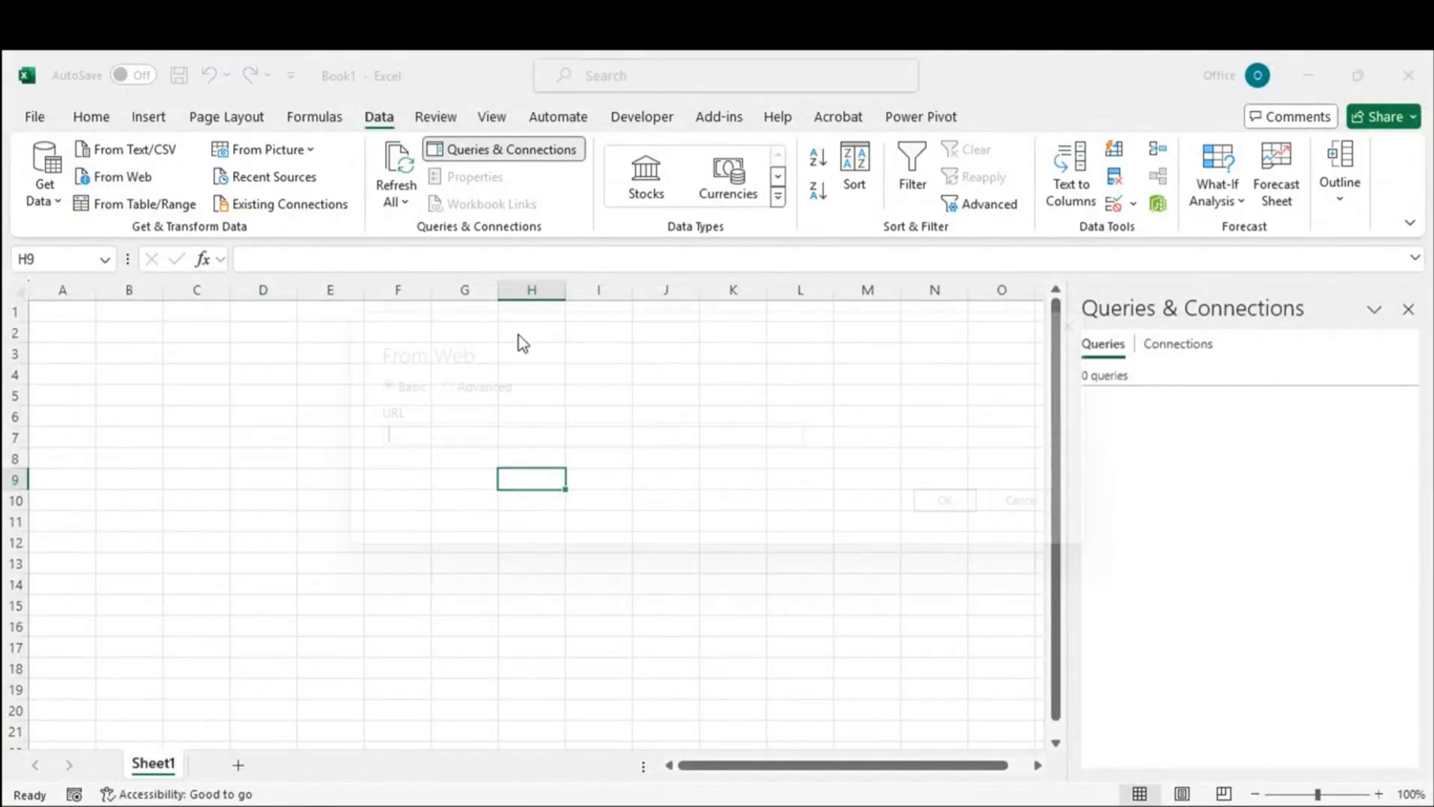
pyautogui.hotkey('ctrl', 'v')
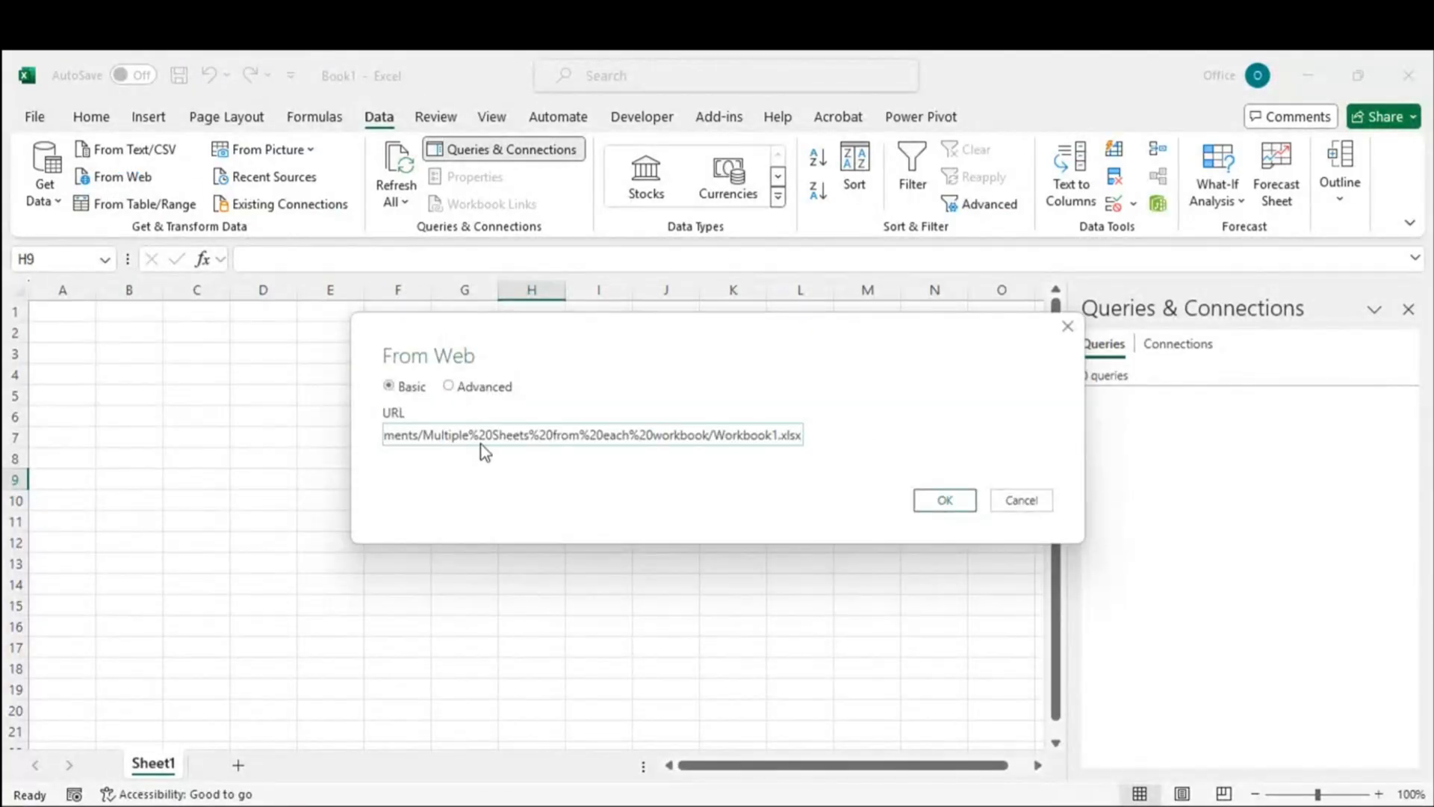
pyautogui.click(946, 502)
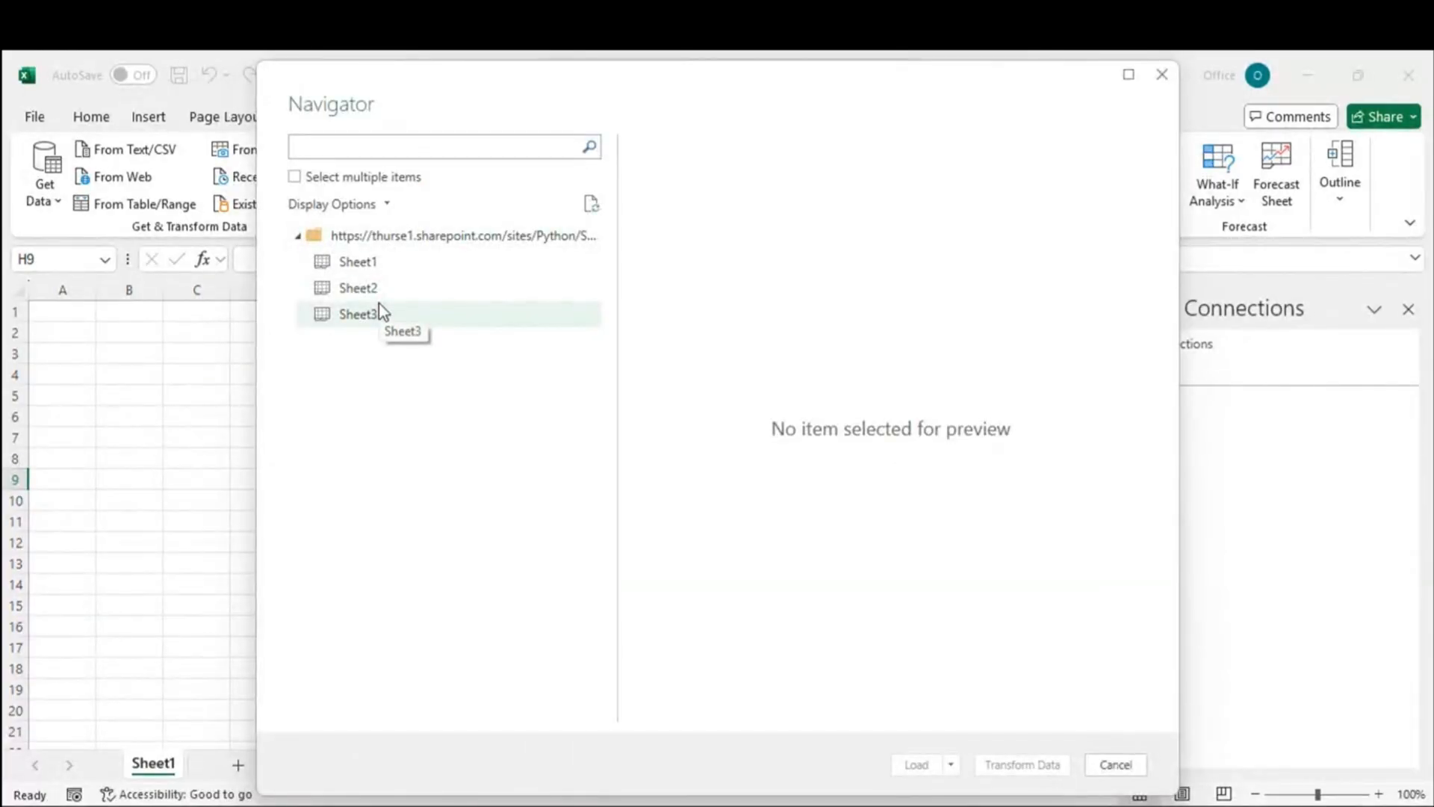
pyautogui.click(364, 265)
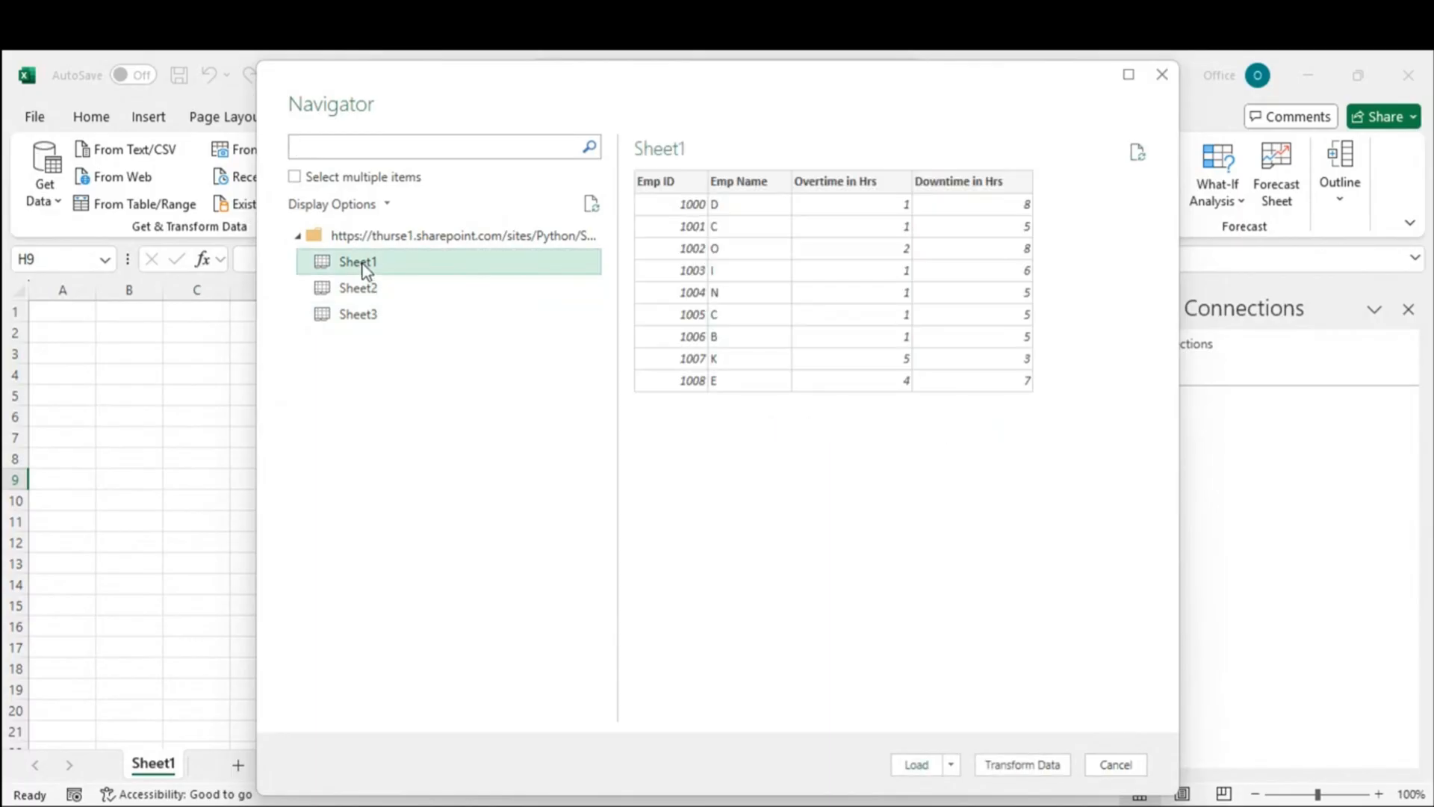
pyautogui.click(1014, 769)
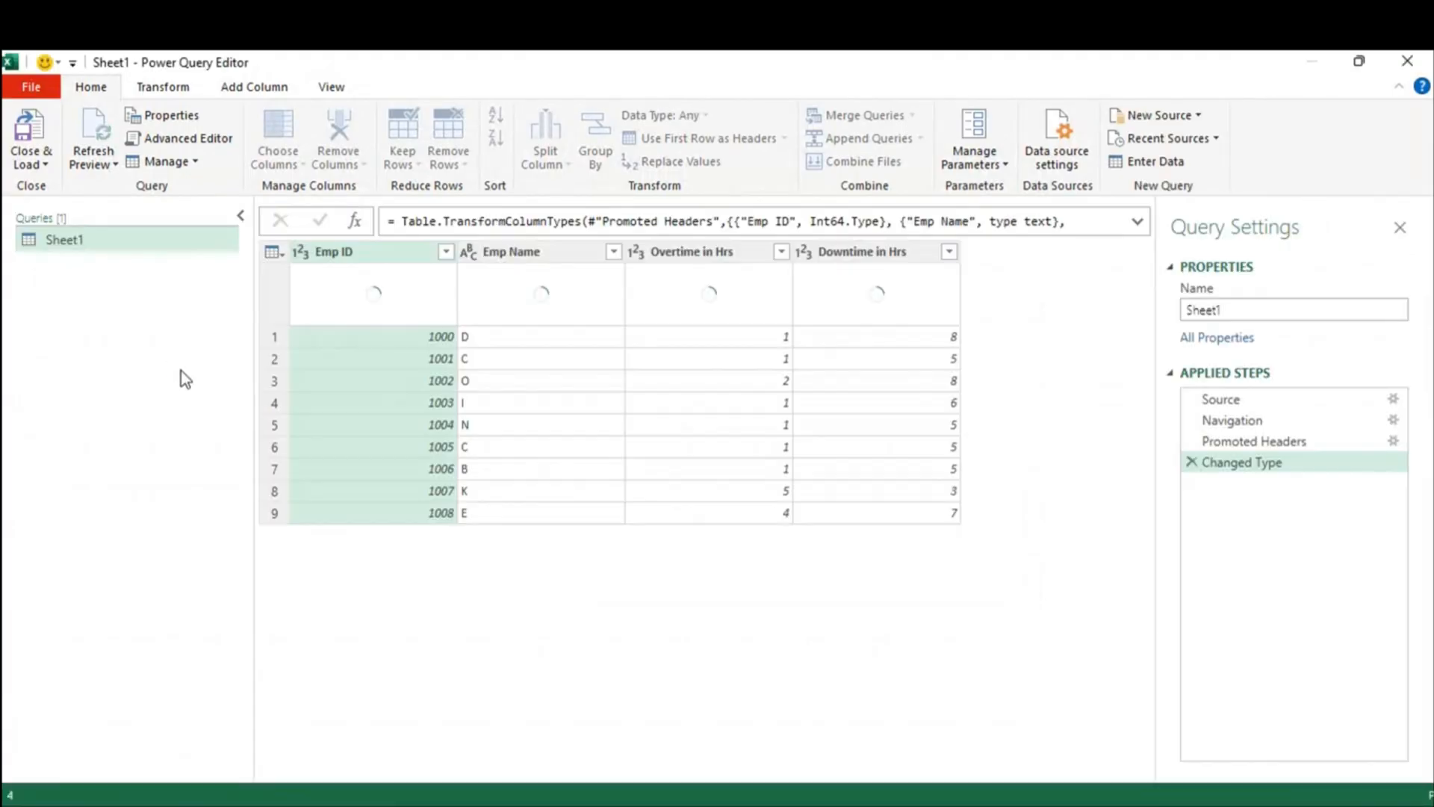
# Step: Inspect the Source formula's Excel.Workbook, Web.Contents, SharePoint URL and null, true arguments
pyautogui.click(1249, 401)
pyautogui.click(1136, 221)
pyautogui.moveTo(403, 221); pyautogui.dragTo(492, 223)
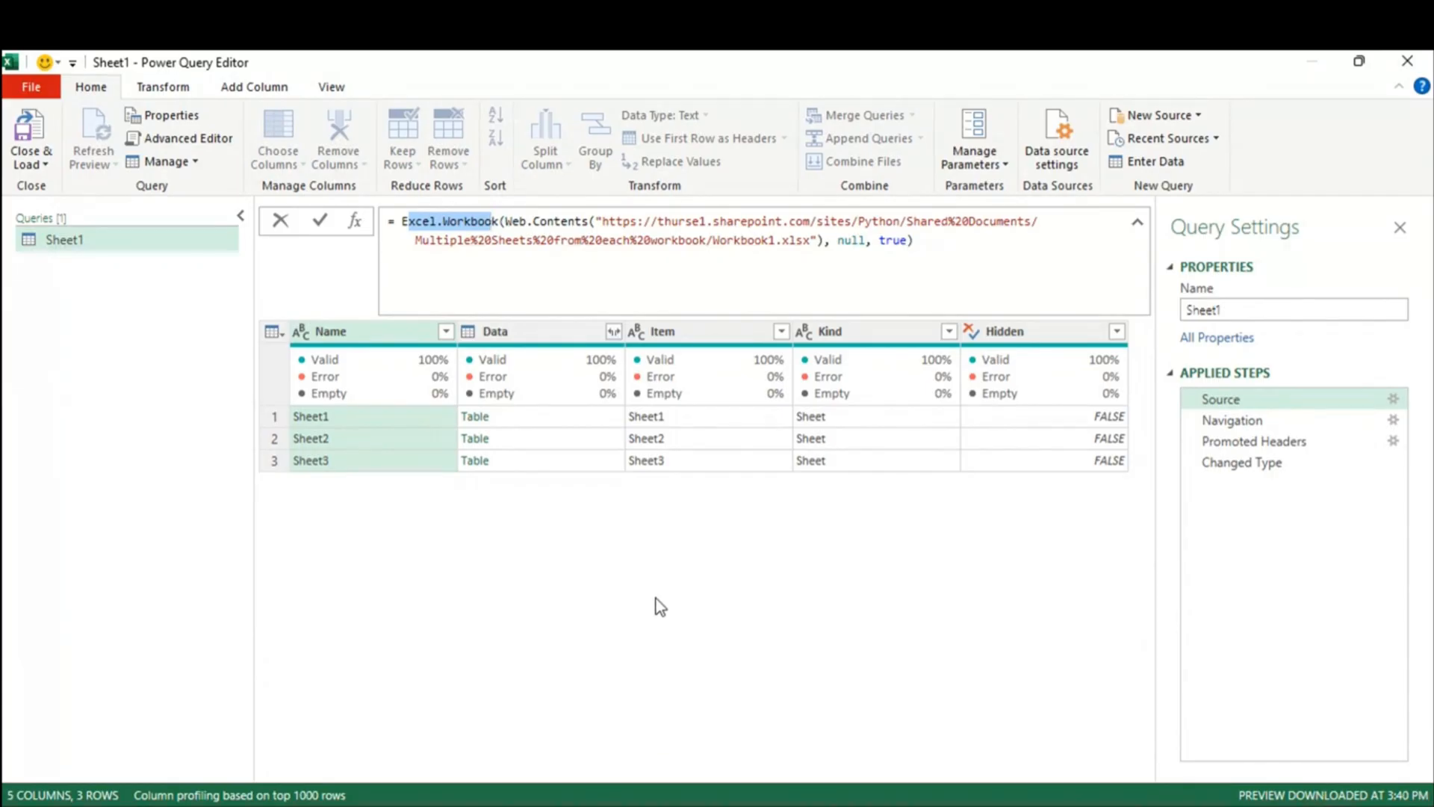
pyautogui.moveTo(505, 221); pyautogui.dragTo(585, 221)
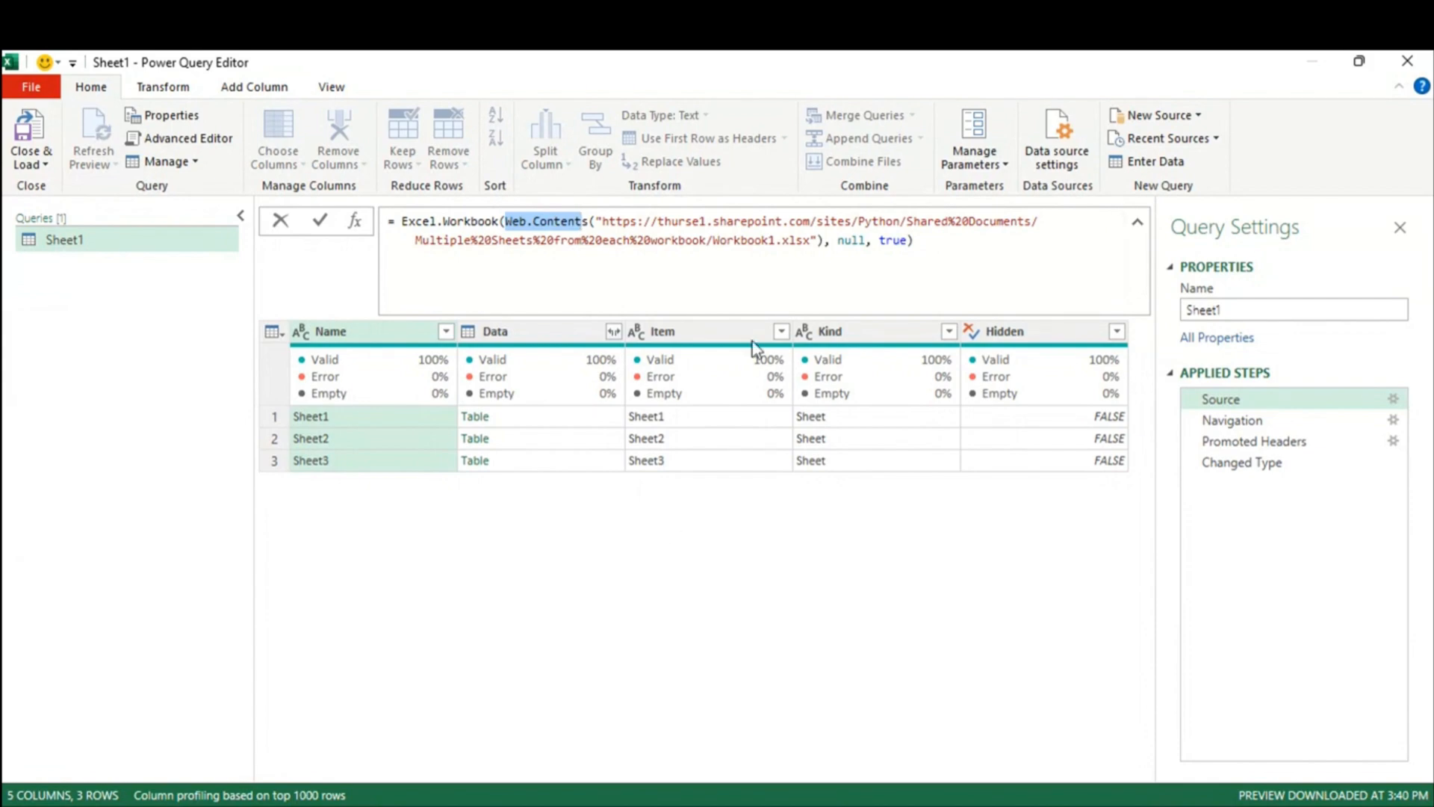
pyautogui.moveTo(608, 221); pyautogui.dragTo(817, 239)
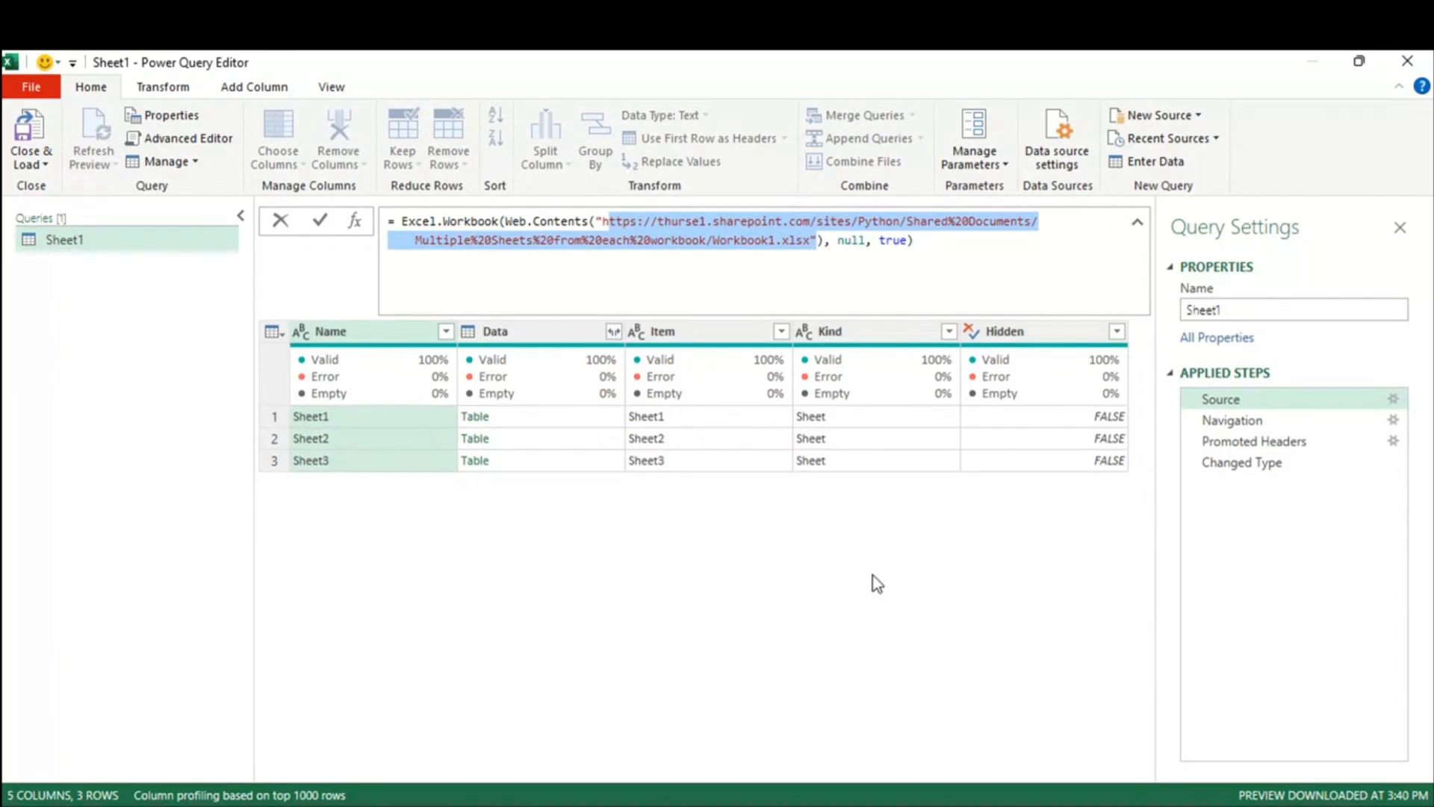
pyautogui.click(844, 240)
pyautogui.moveTo(843, 240); pyautogui.dragTo(915, 239)
pyautogui.moveTo(506, 221); pyautogui.dragTo(589, 221)
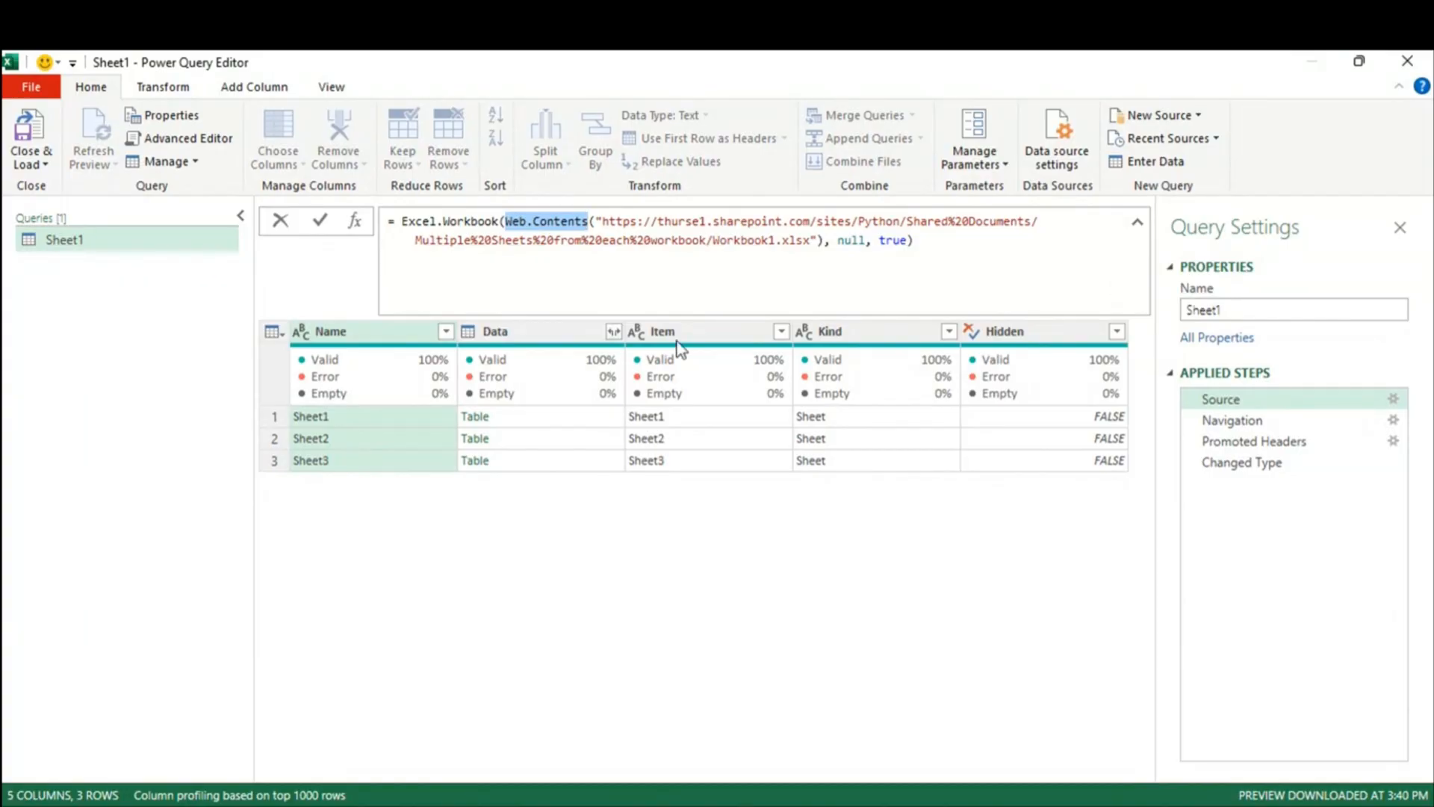
pyautogui.click(819, 240)
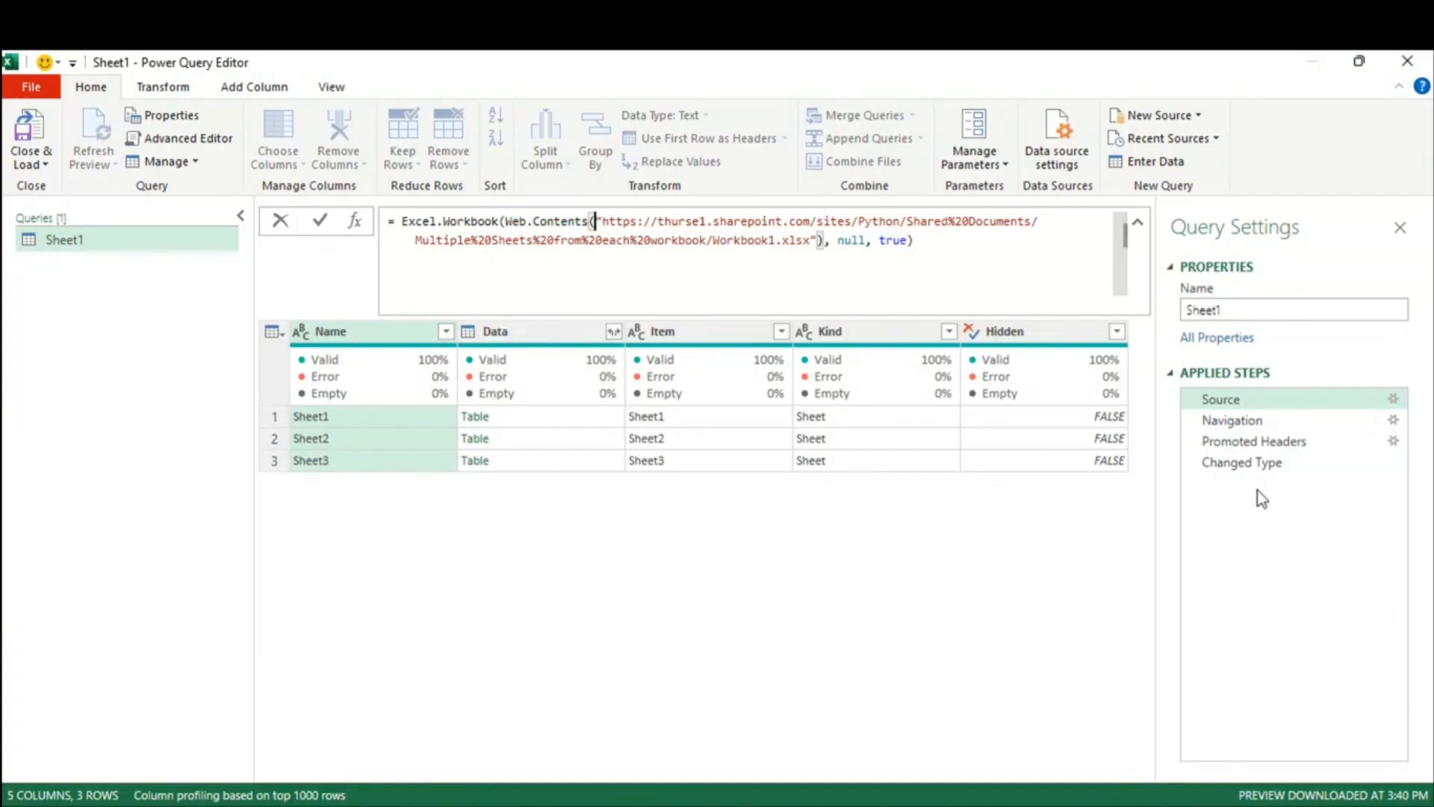
pyautogui.rightClick(1256, 465)
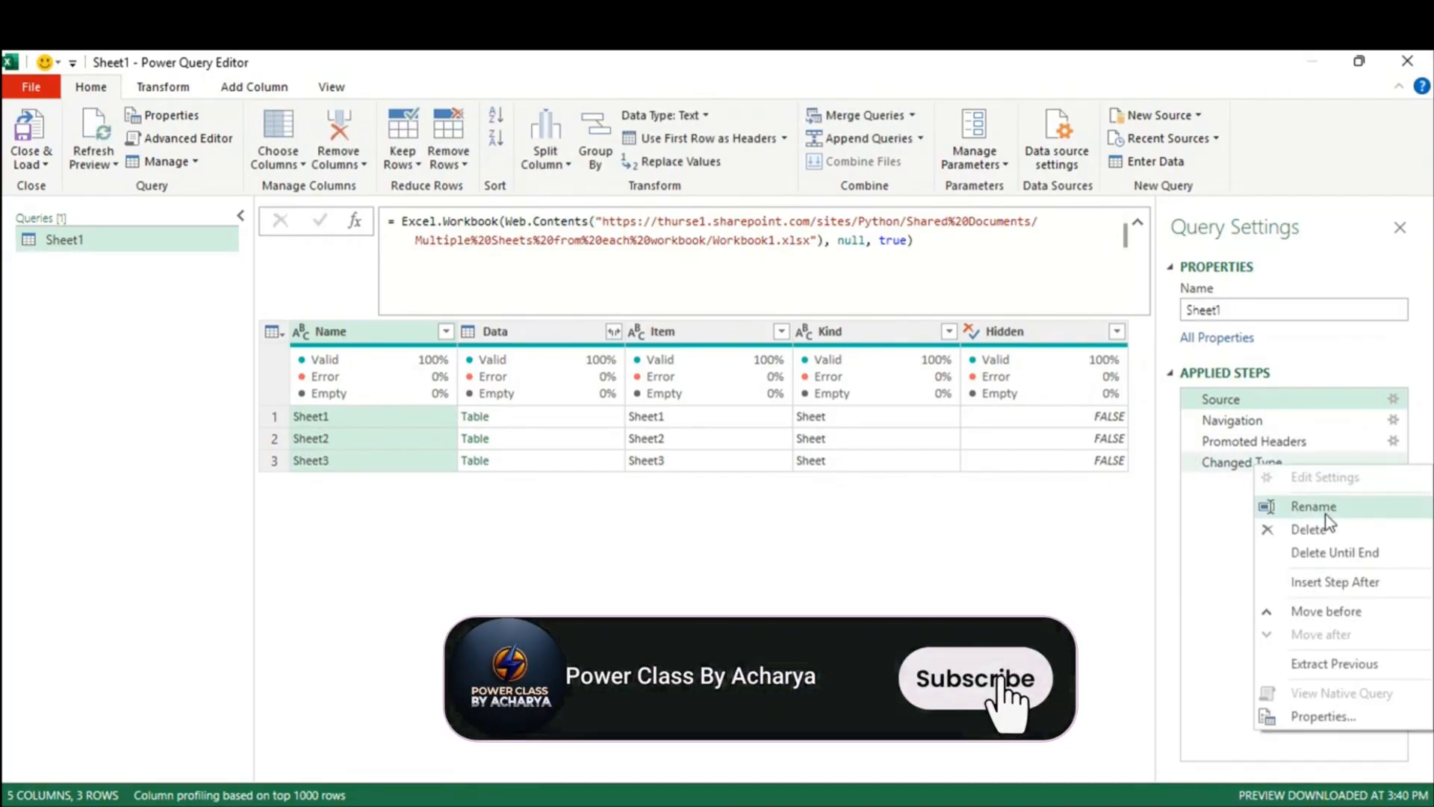
# Step: Insert a Custom1 step after Changed Type with formula Web.Contents(#"Changed Type", then compare with Source
pyautogui.click(1342, 581)
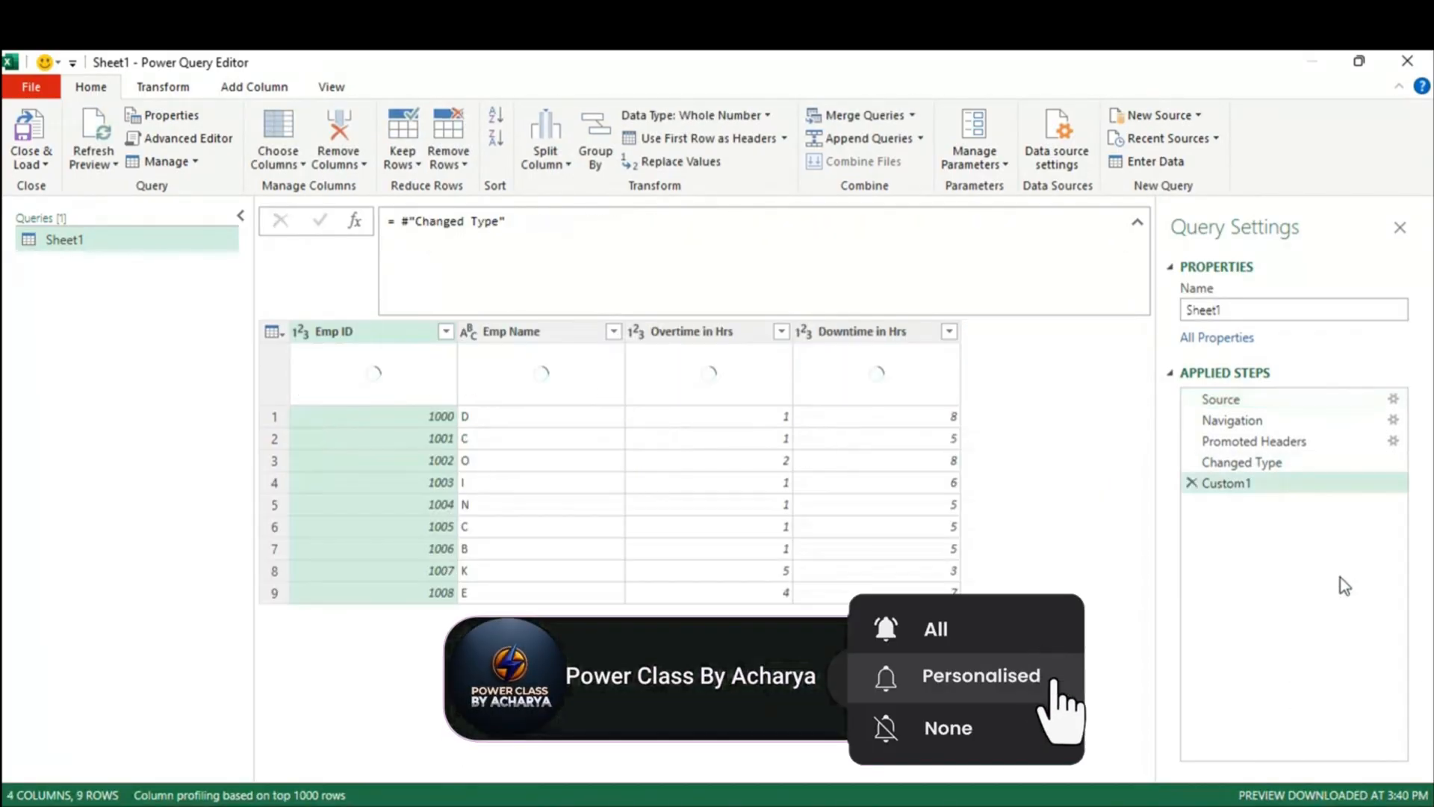
pyautogui.moveTo(519, 221); pyautogui.dragTo(401, 222)
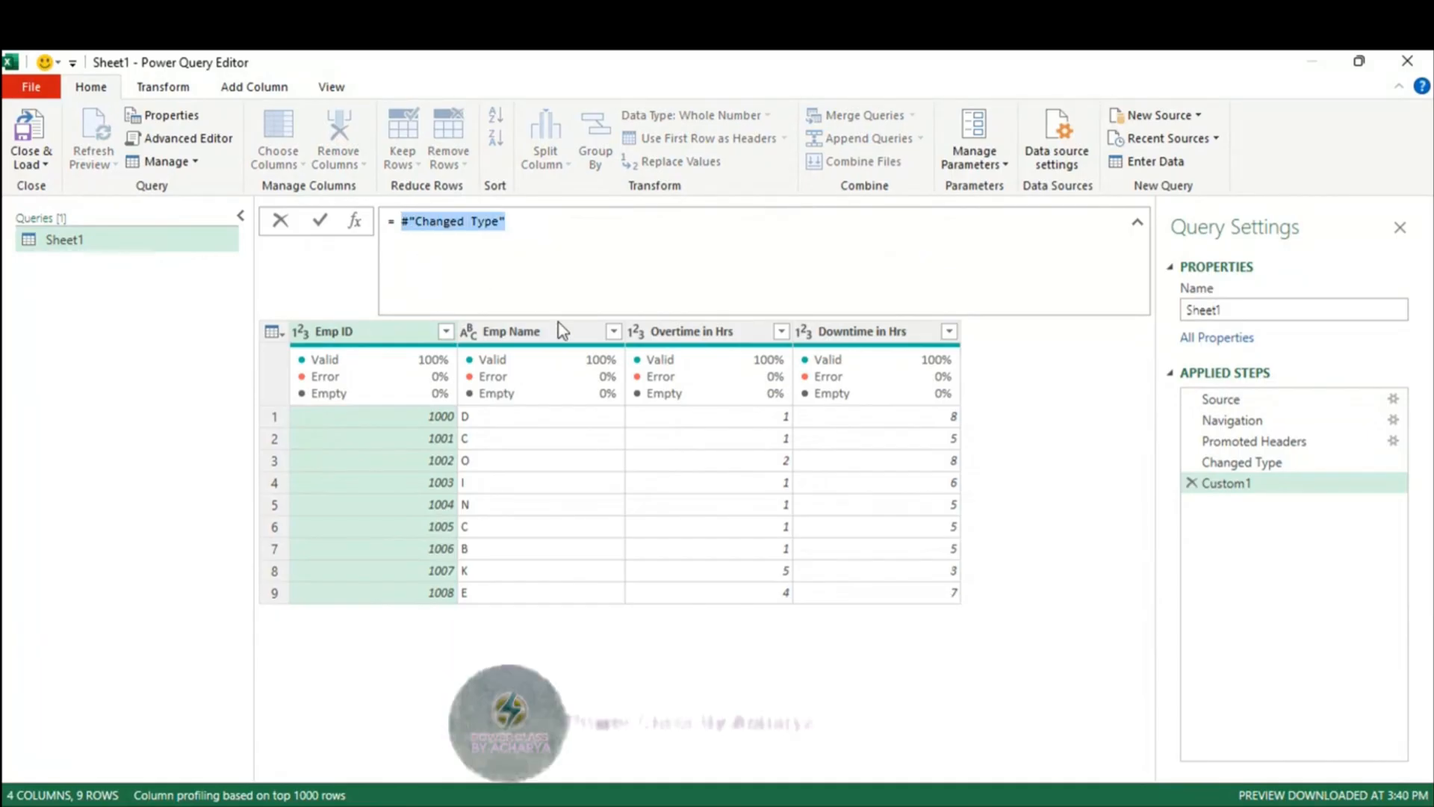
pyautogui.press('Left')
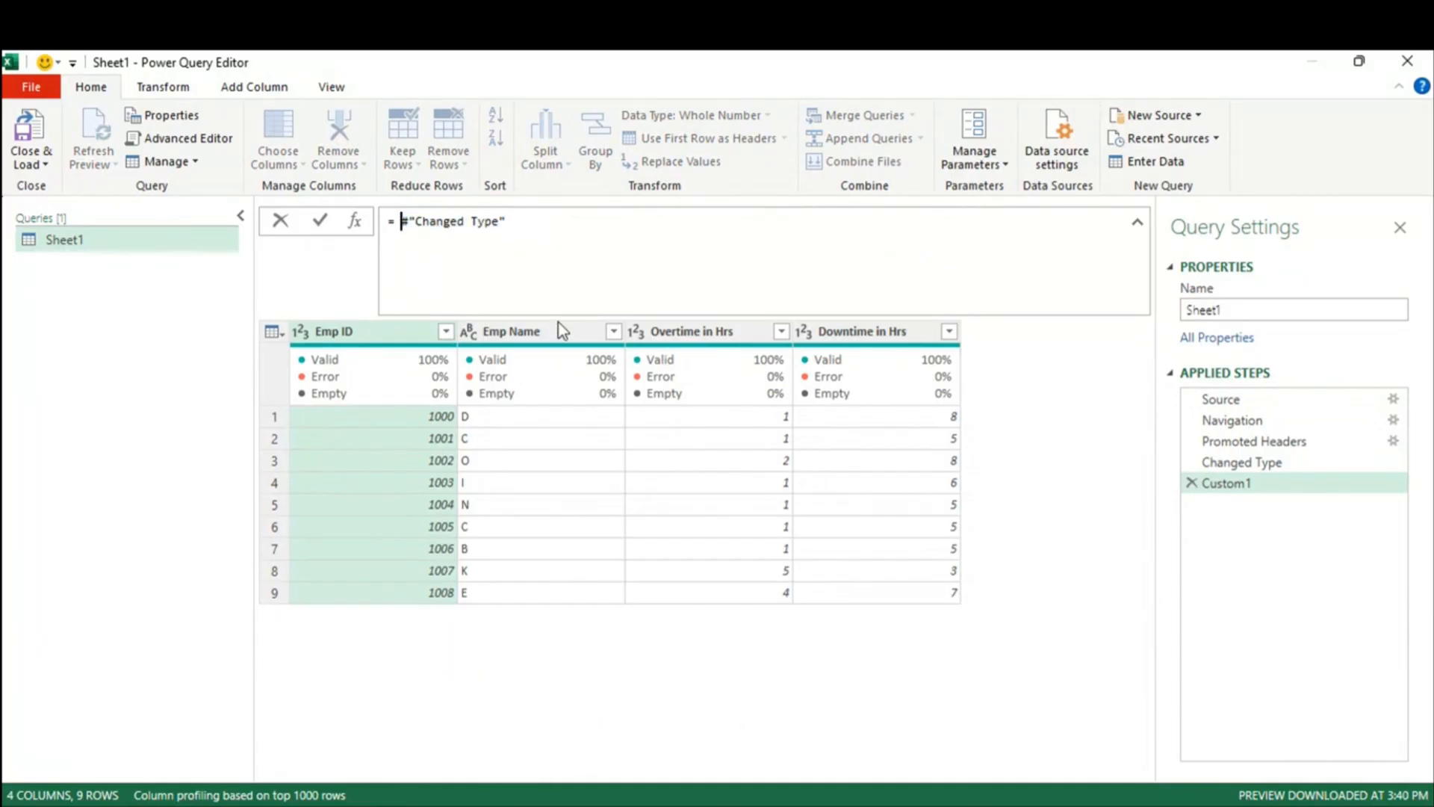
pyautogui.write('web')
pyautogui.write('.c')
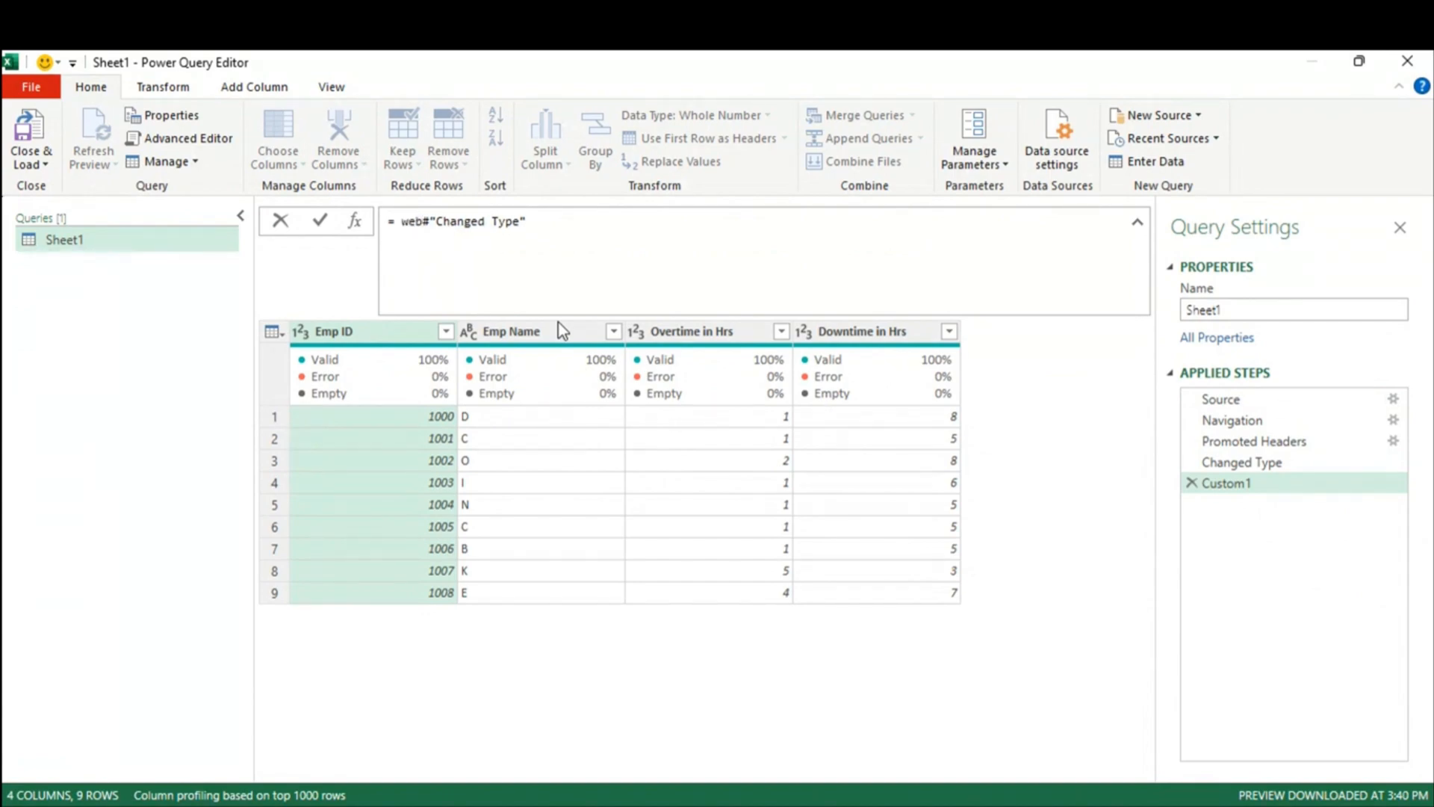
pyautogui.press('Tab')
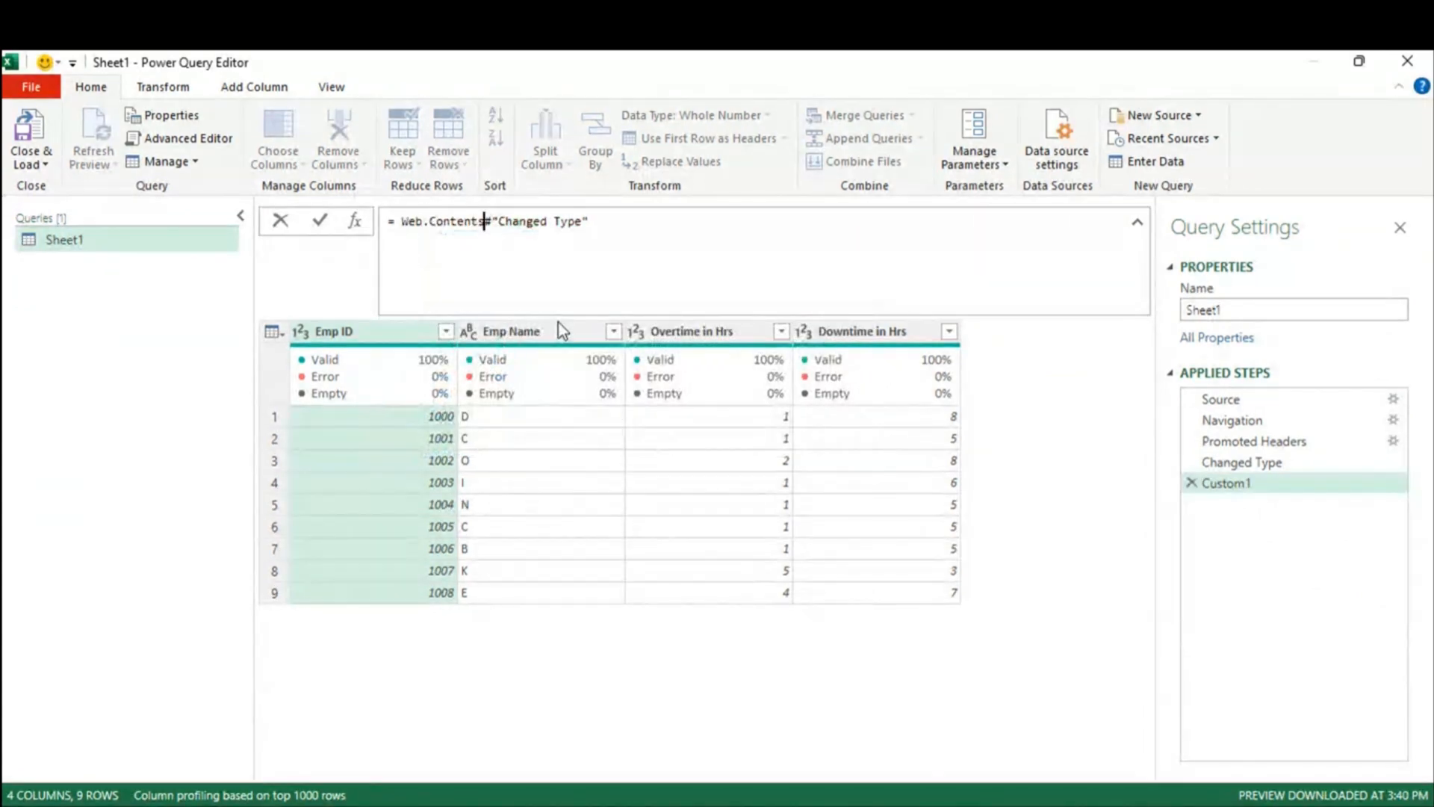
pyautogui.write('(')
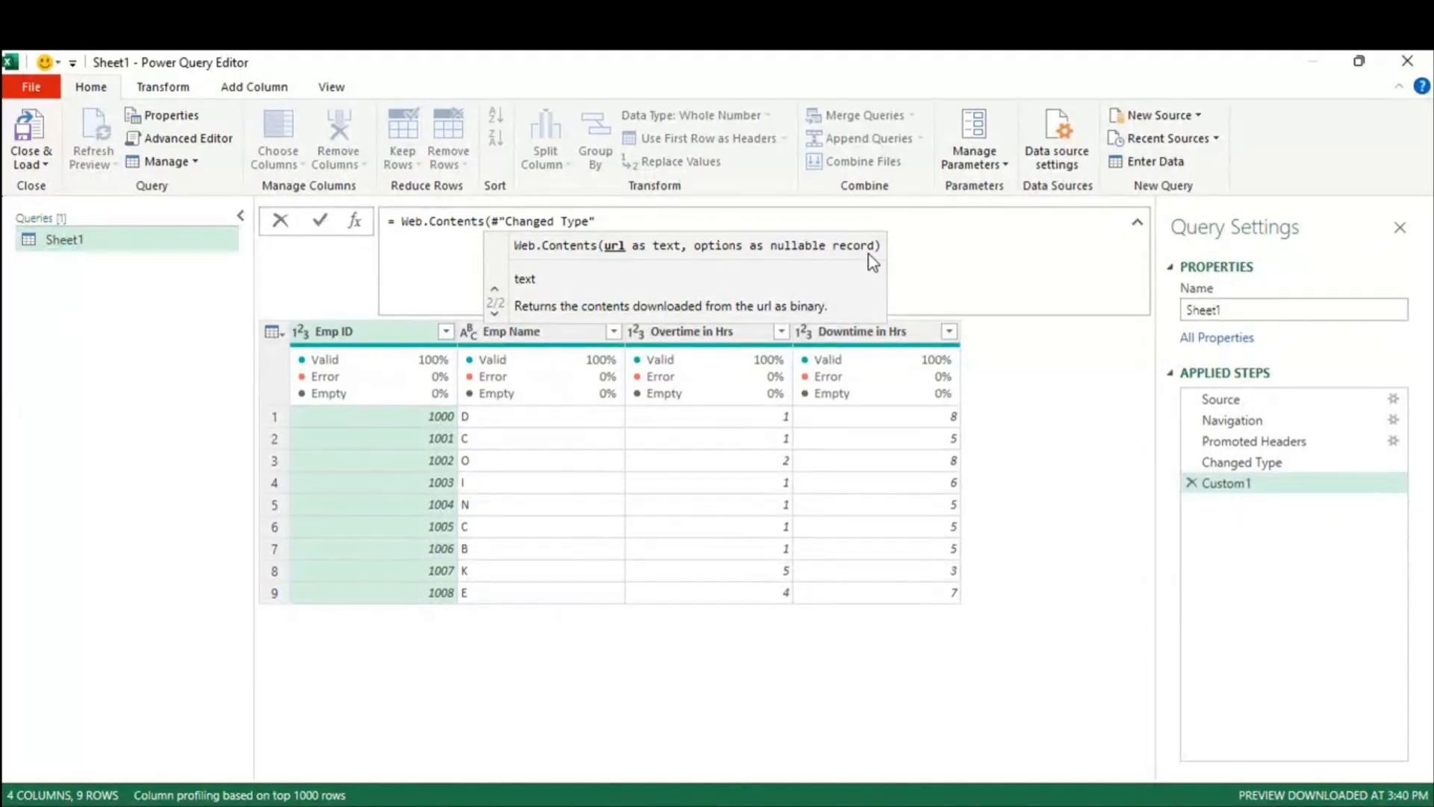
pyautogui.click(1234, 401)
pyautogui.click(1235, 402)
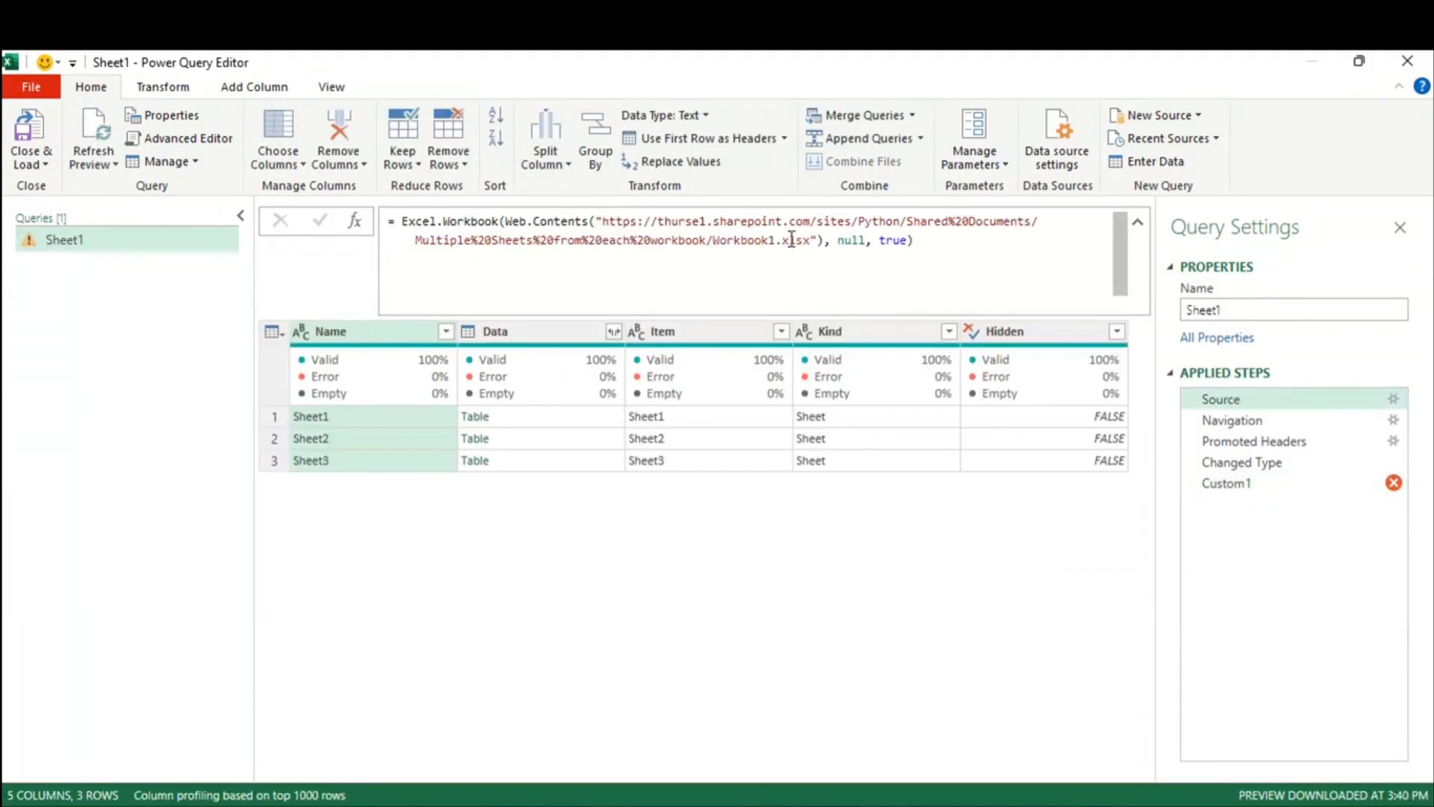
pyautogui.moveTo(833, 240); pyautogui.dragTo(872, 243)
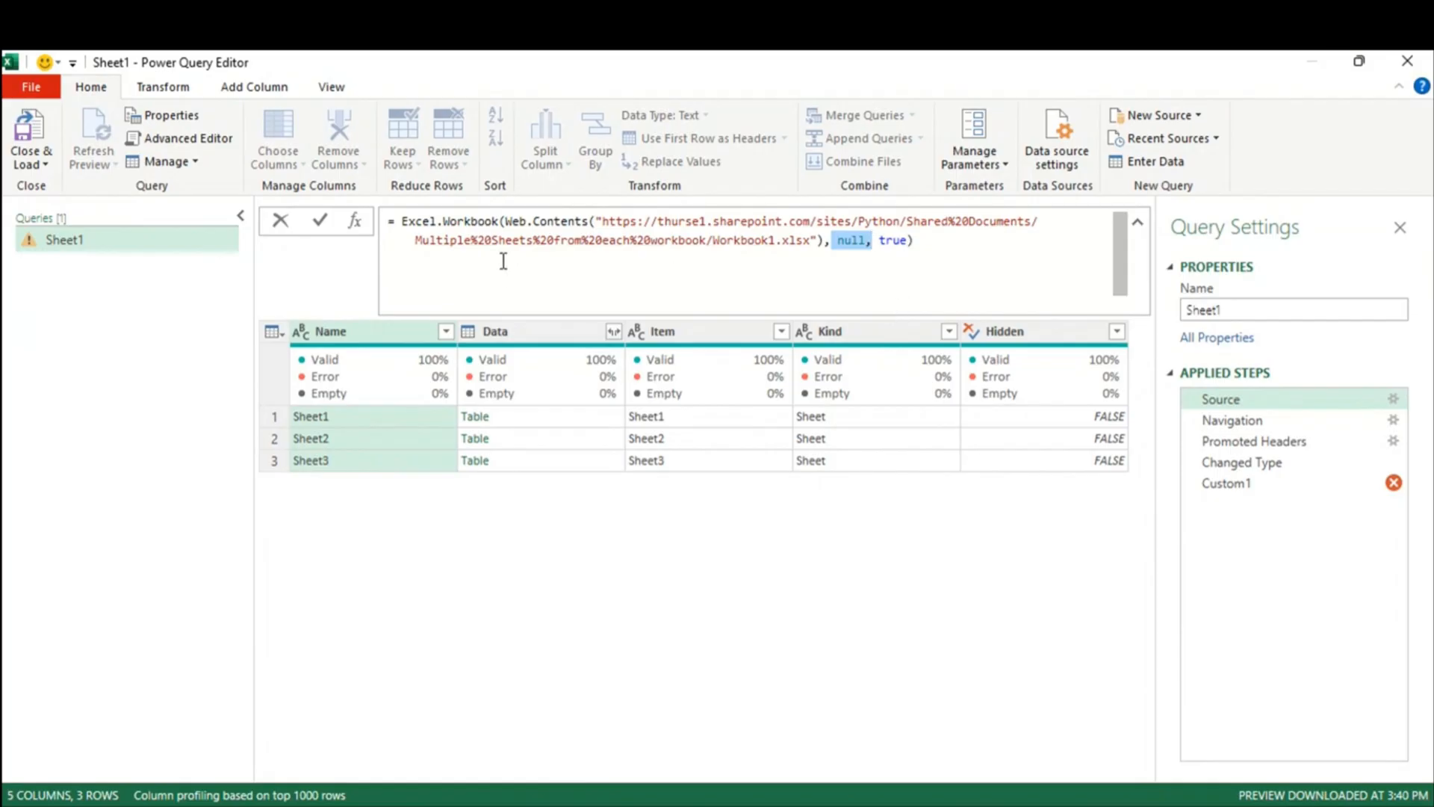
# Step: Delete the erroring Custom1 step and review the Source and Navigation steps
pyautogui.click(1218, 486)
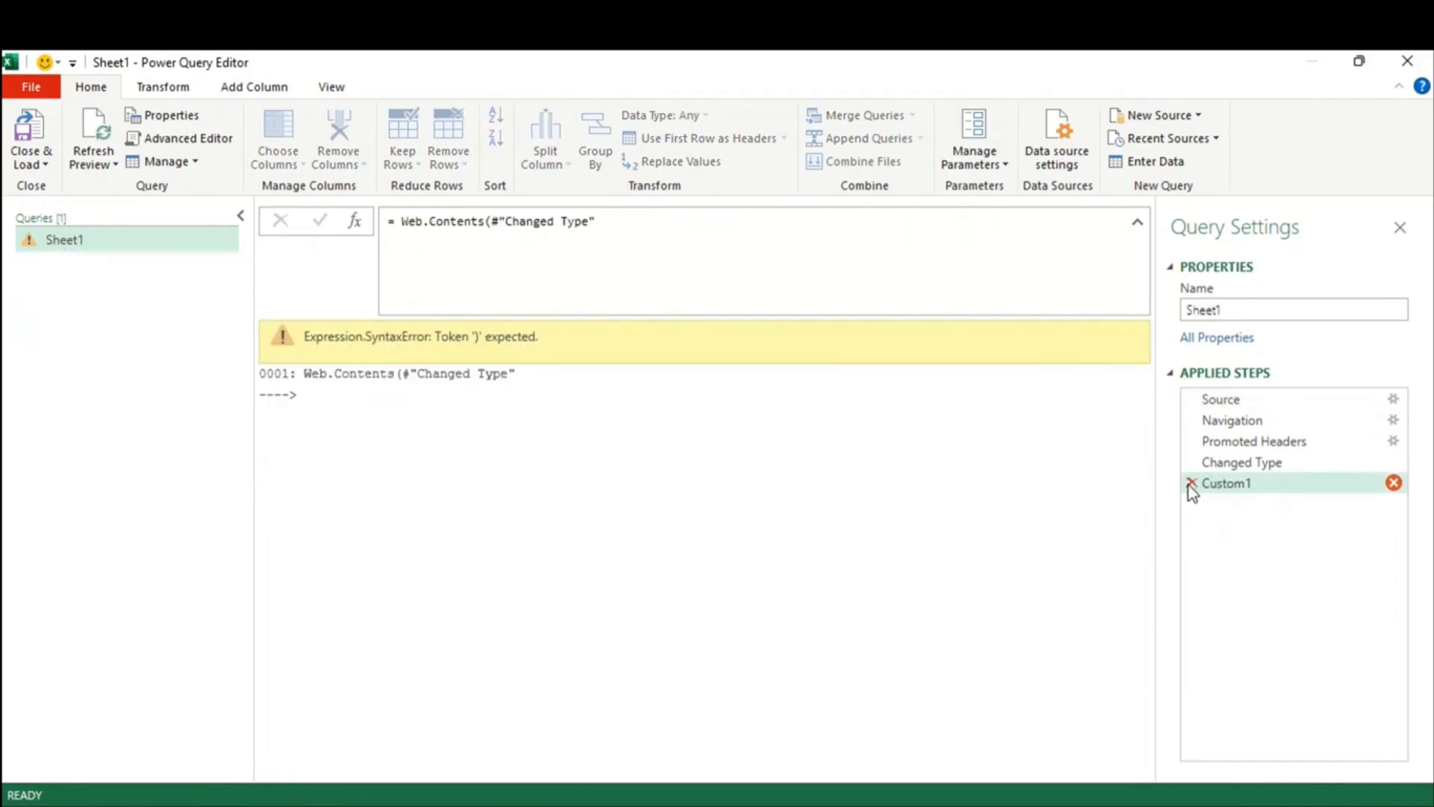
pyautogui.click(1191, 483)
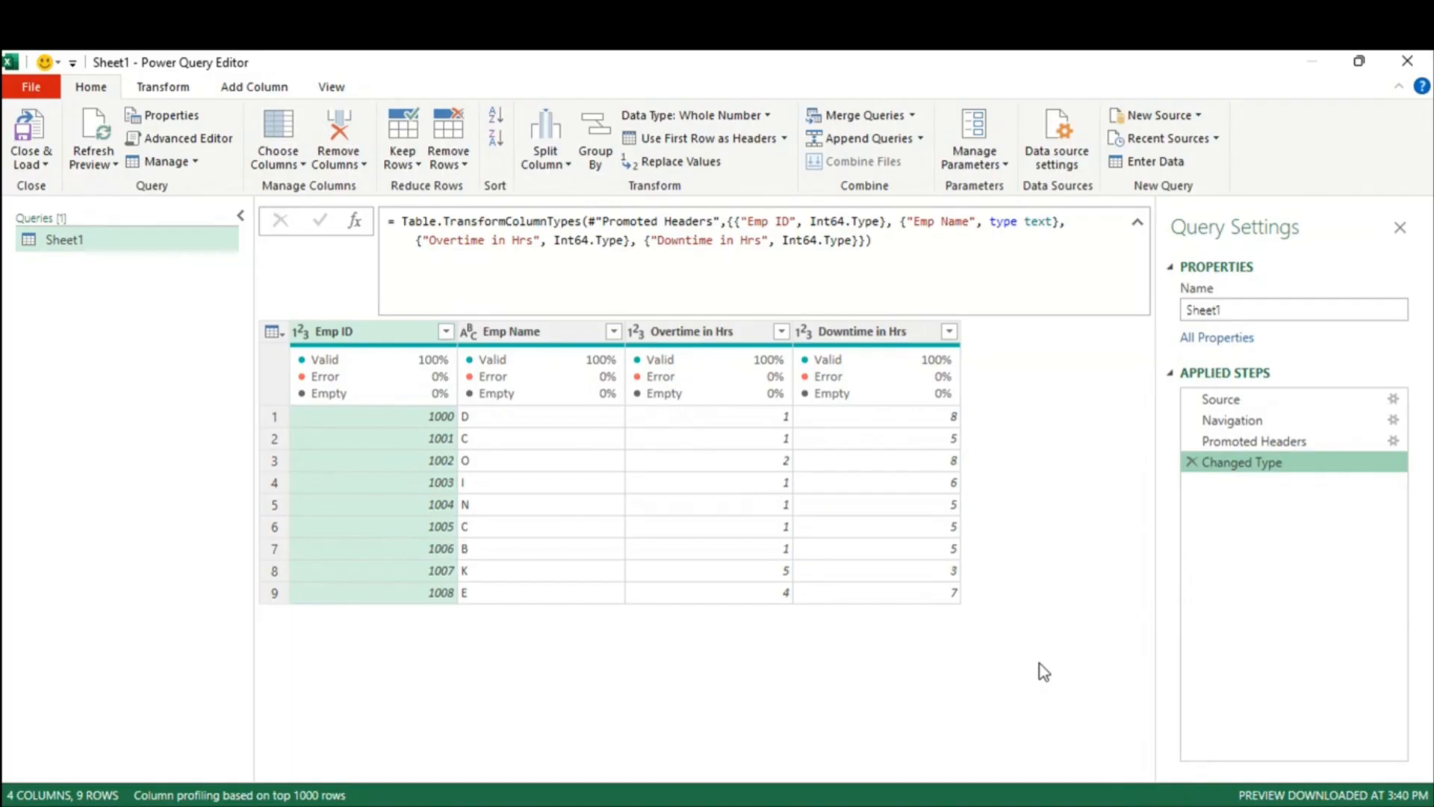
pyautogui.click(1243, 403)
pyautogui.click(1245, 421)
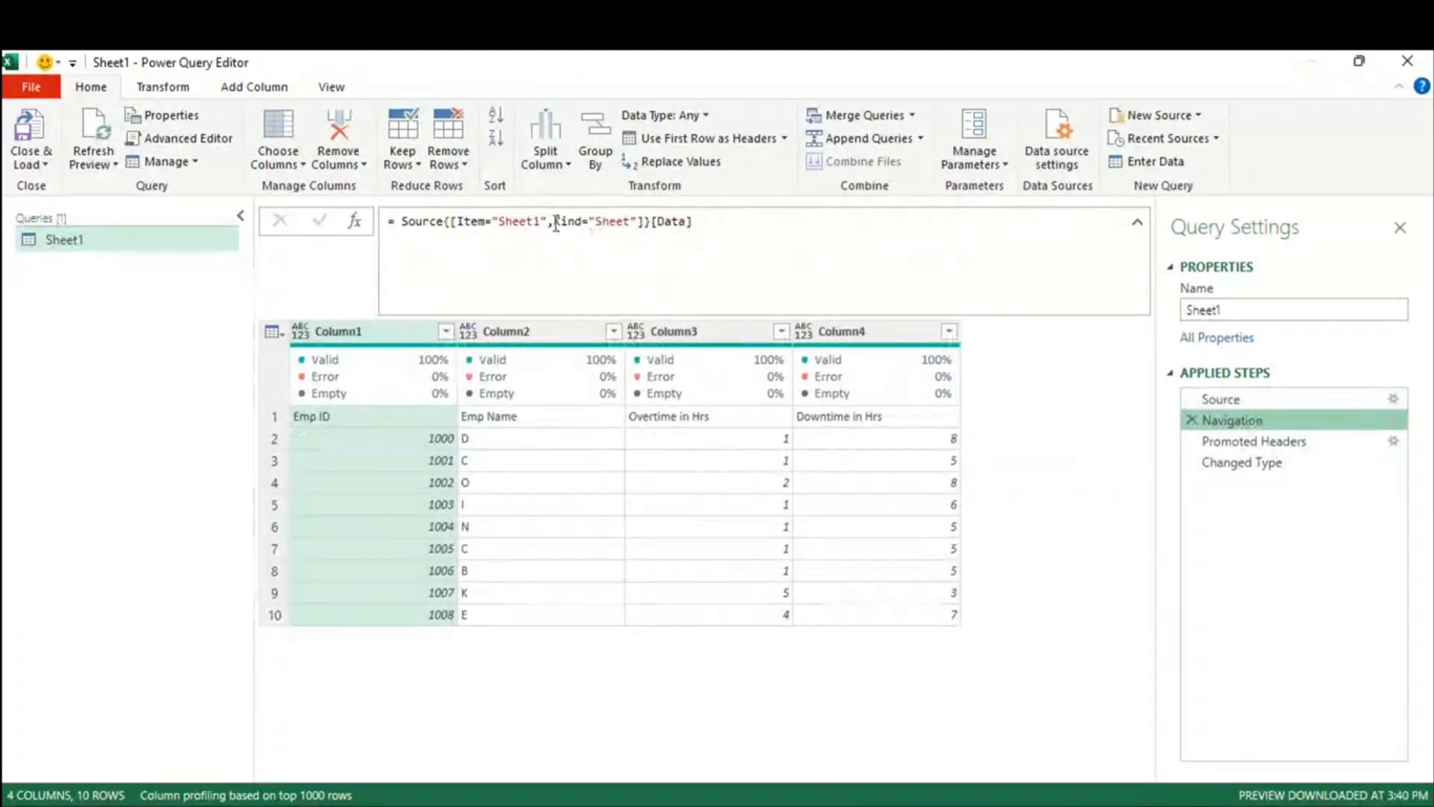
# Step: Examine Sheet1 and Kind in the Navigation formula, then step through Promoted Headers to Changed Type
pyautogui.click(502, 221)
pyautogui.doubleClick(516, 222)
pyautogui.moveTo(574, 221); pyautogui.dragTo(631, 221)
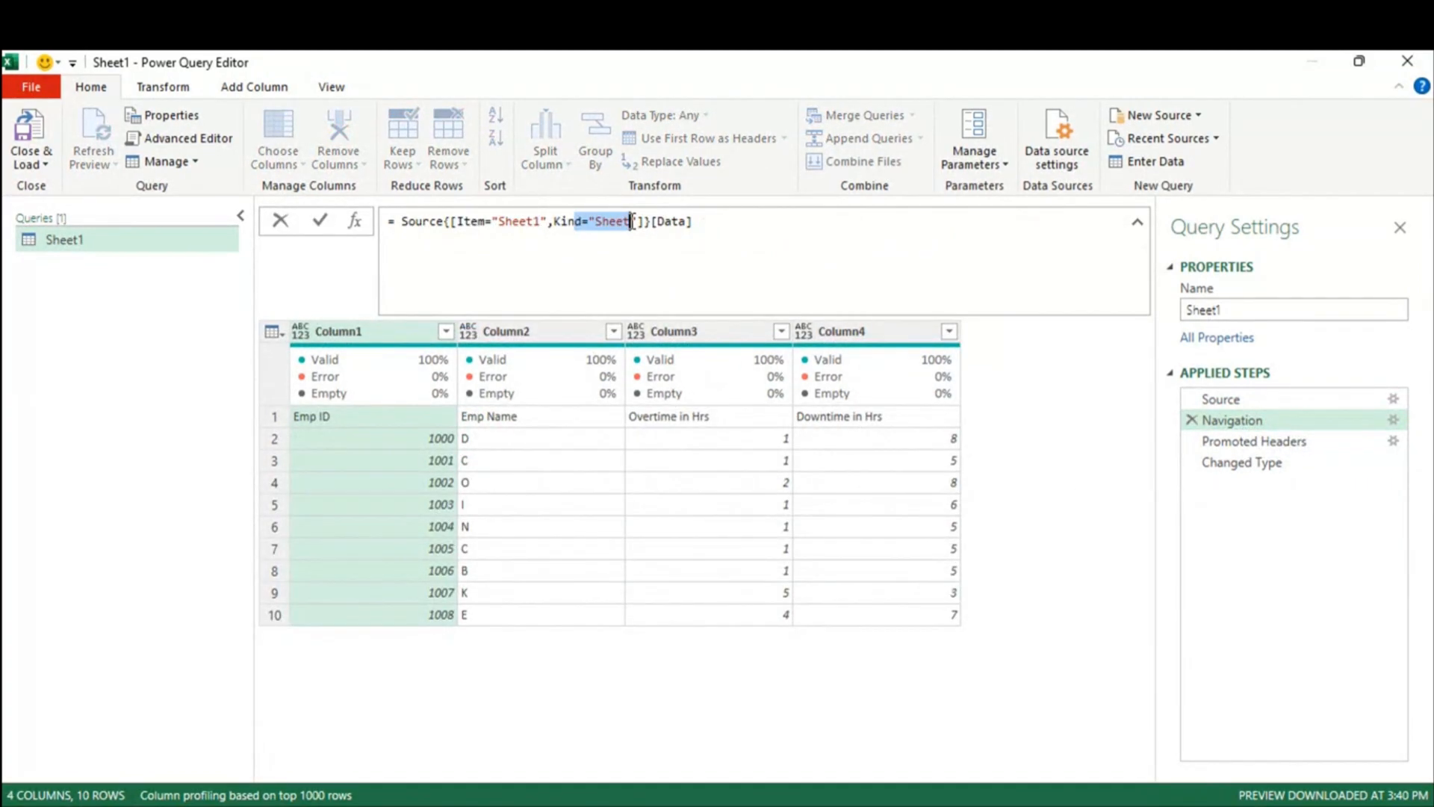
pyautogui.click(1276, 444)
pyautogui.click(1261, 464)
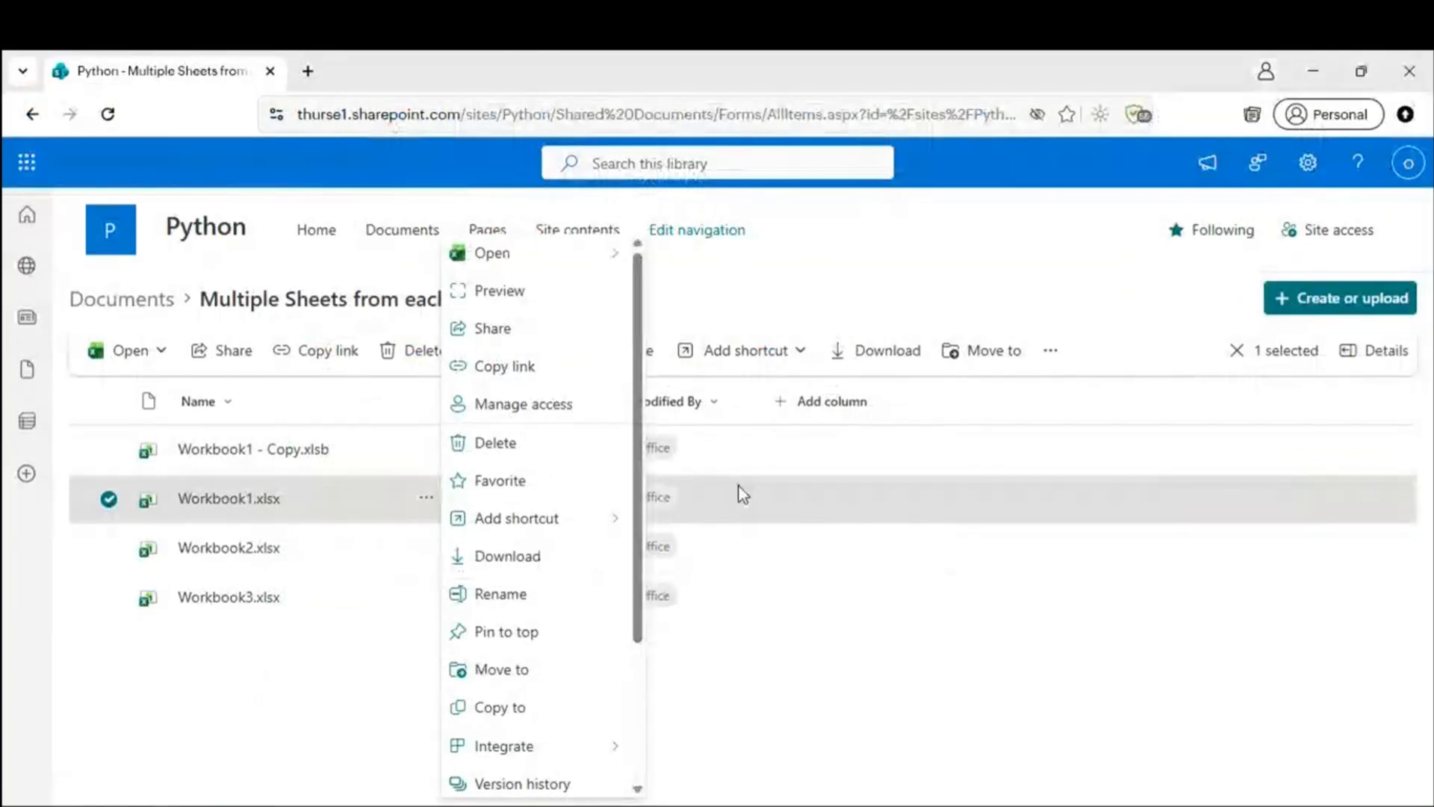
# Step: Dismiss the SharePoint library menu and minimize Notepad to reach Excel's blank Book1
pyautogui.press('Escape')
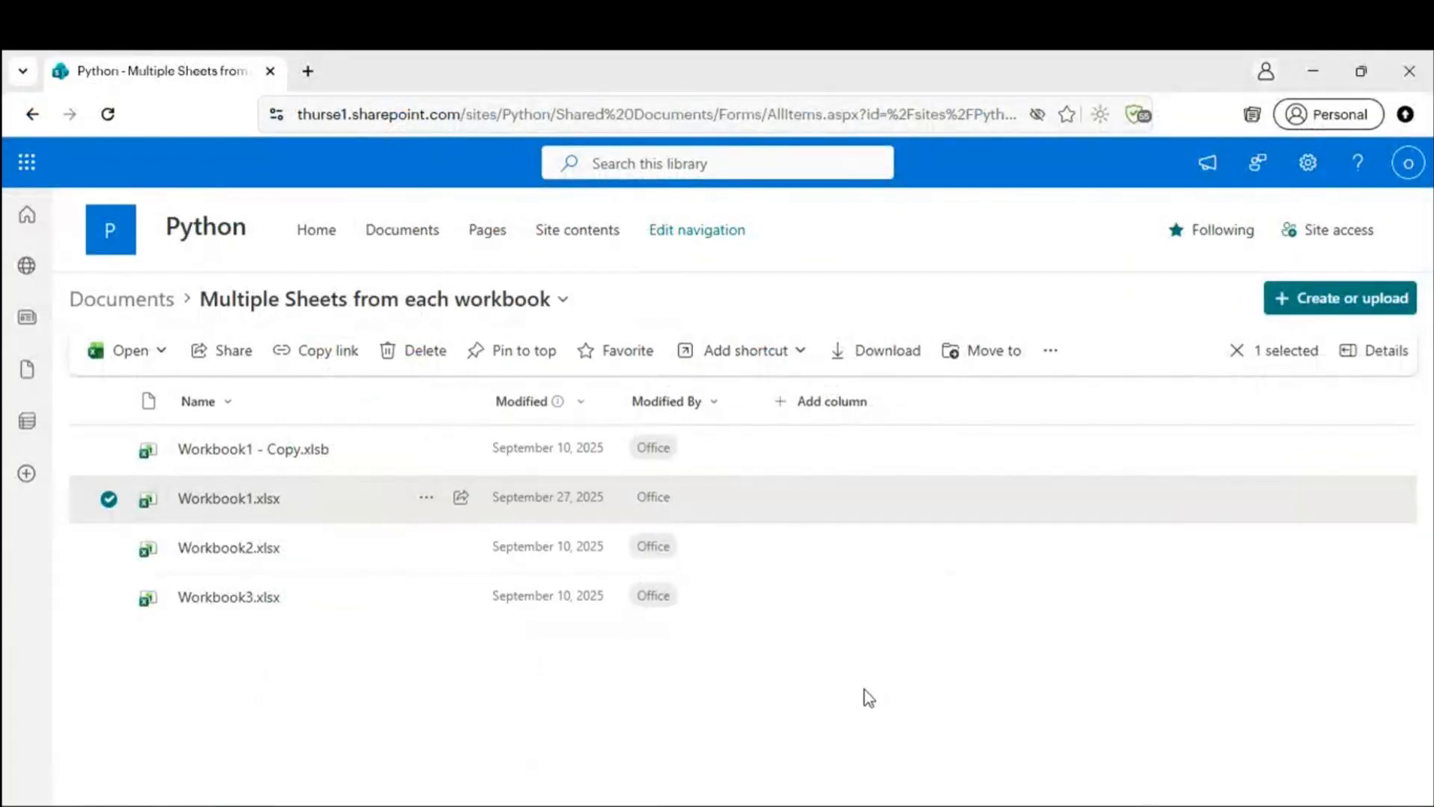
pyautogui.click(864, 689)
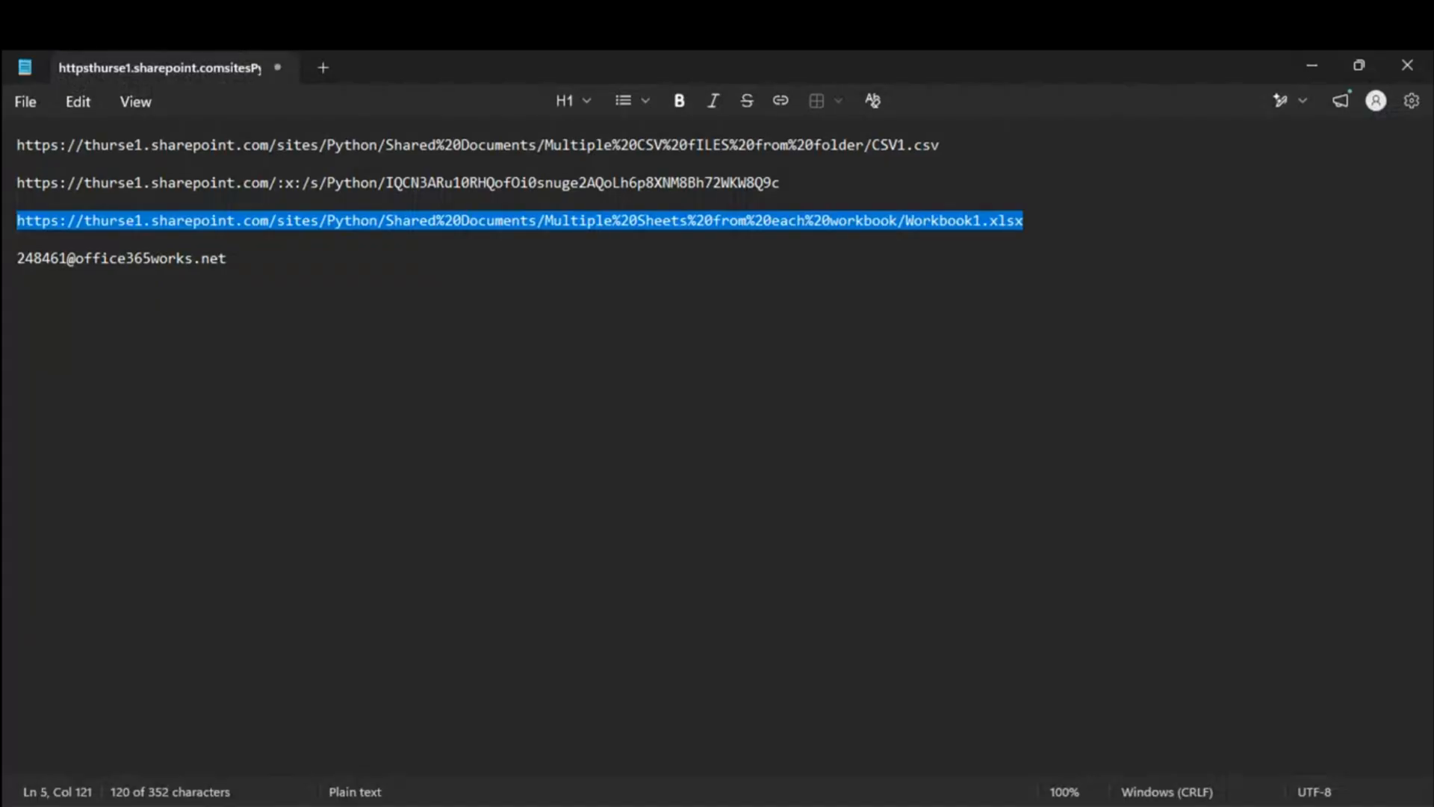
pyautogui.click(1312, 64)
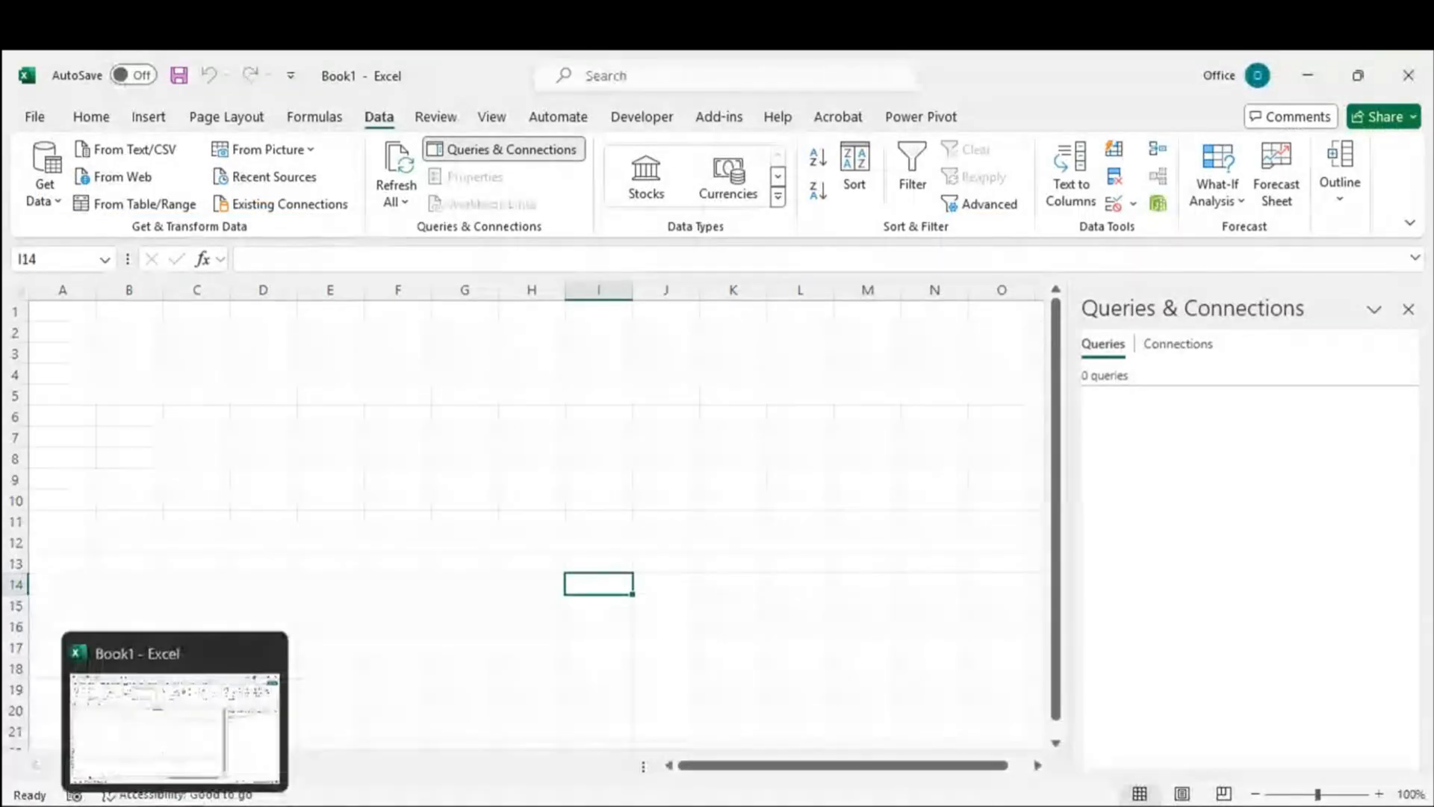
# Step: Select a few empty ranges in Book1, then minimize Excel to reveal the desktop
pyautogui.moveTo(428, 344); pyautogui.dragTo(730, 512)
pyautogui.click(682, 580)
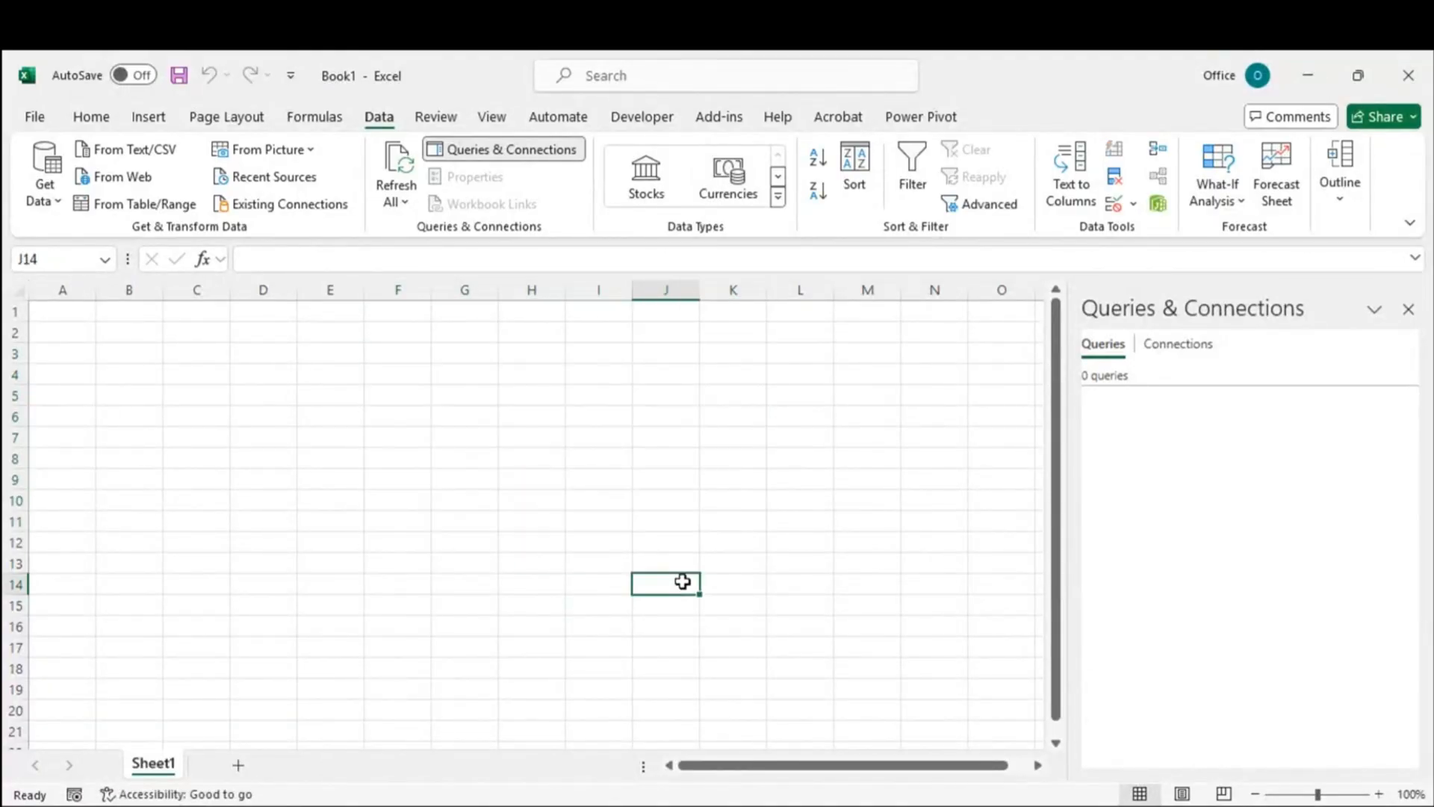
pyautogui.moveTo(335, 355); pyautogui.dragTo(818, 567)
pyautogui.click(606, 651)
pyautogui.moveTo(298, 349); pyautogui.dragTo(691, 609)
pyautogui.click(663, 647)
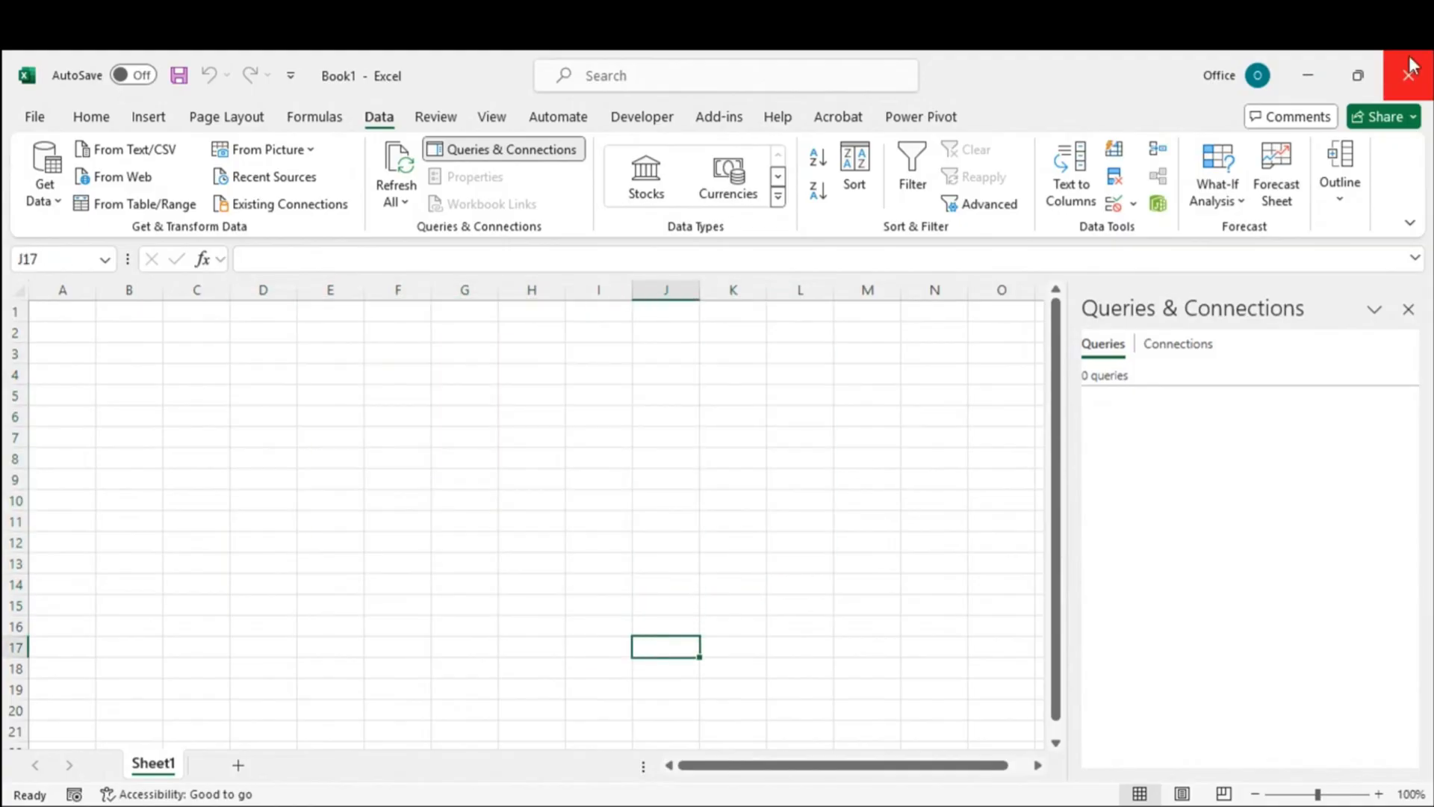
pyautogui.click(1307, 76)
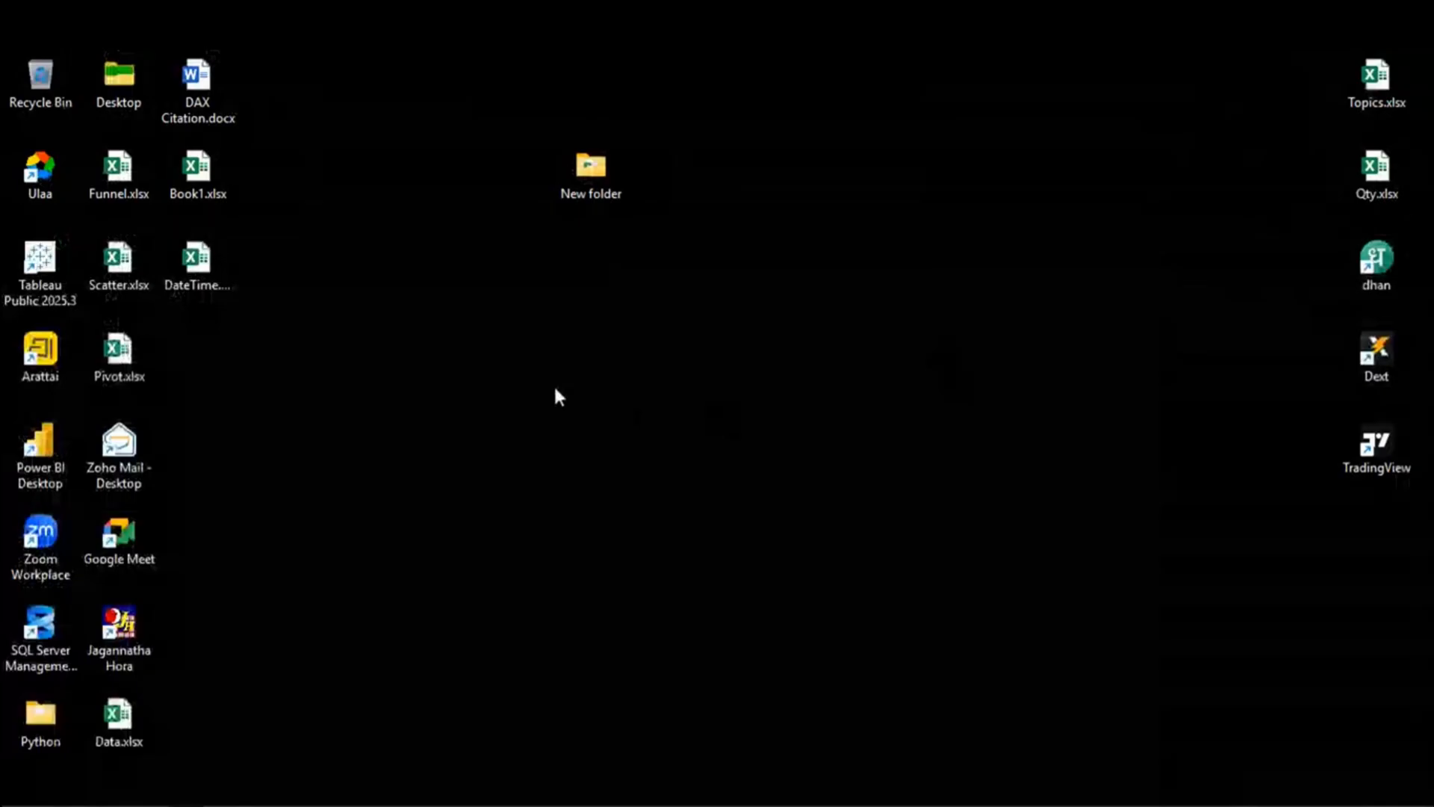
# Step: Open the Python SharePoint site's Documents library in Ulaa, then switch back to Book1
pyautogui.doubleClick(47, 169)
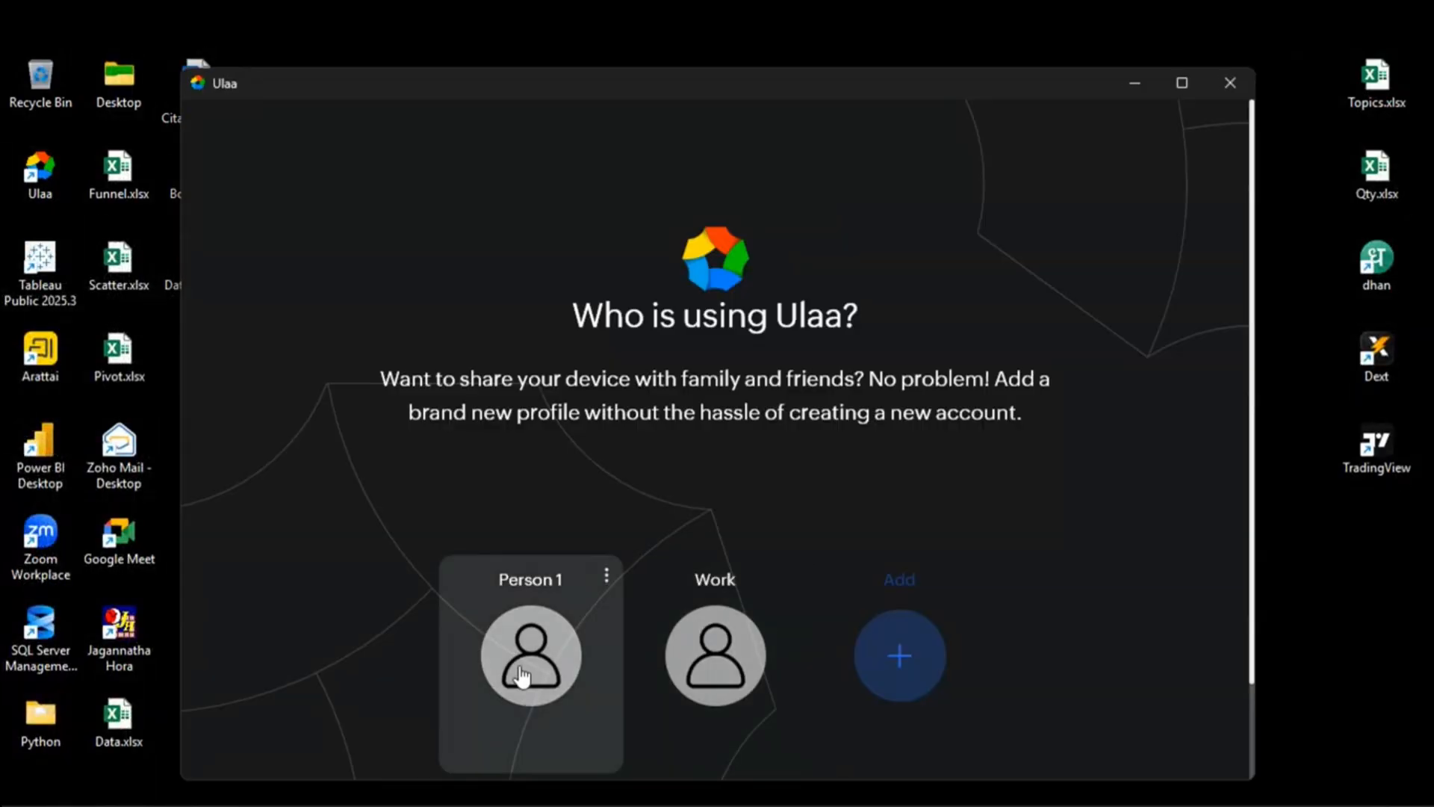
pyautogui.click(529, 661)
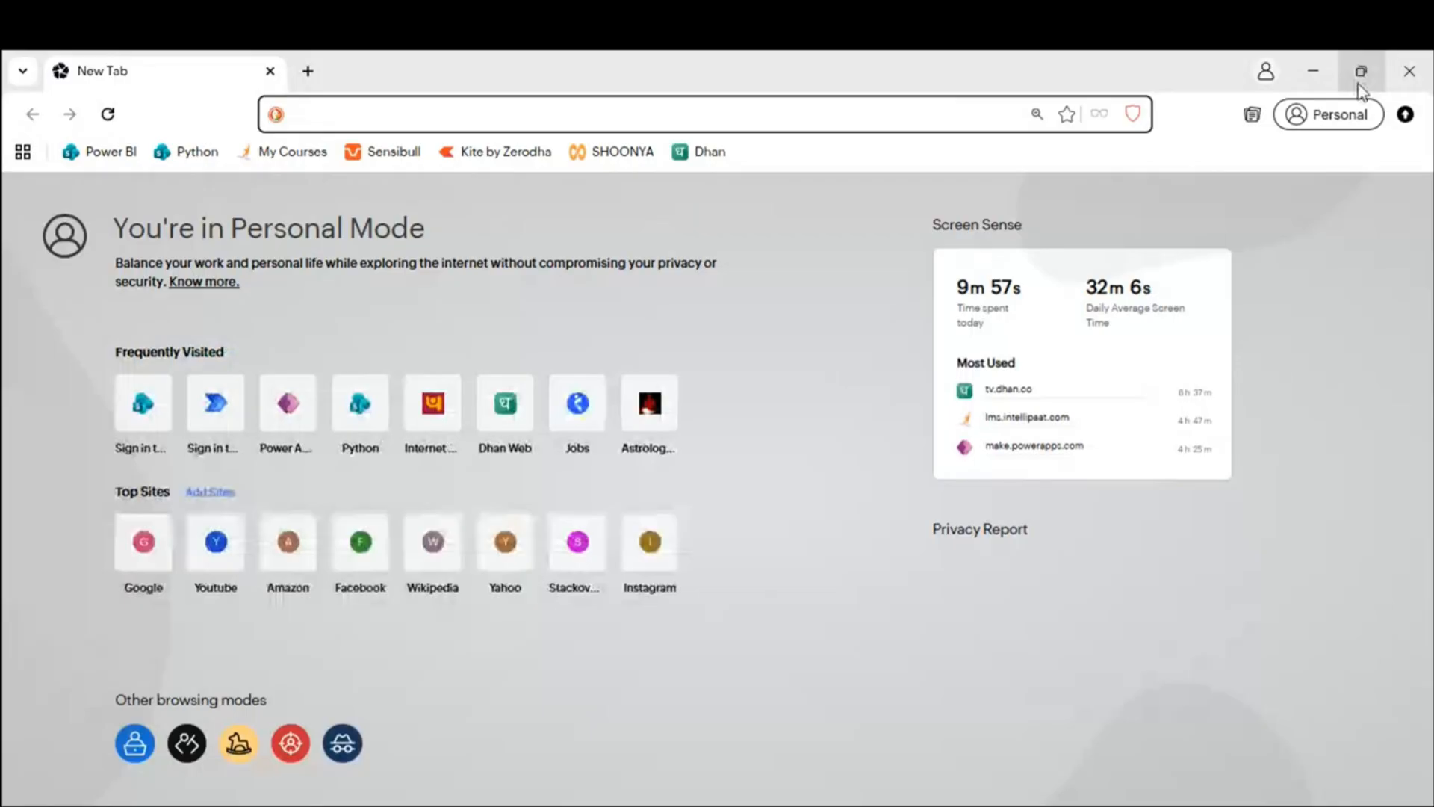
pyautogui.click(183, 153)
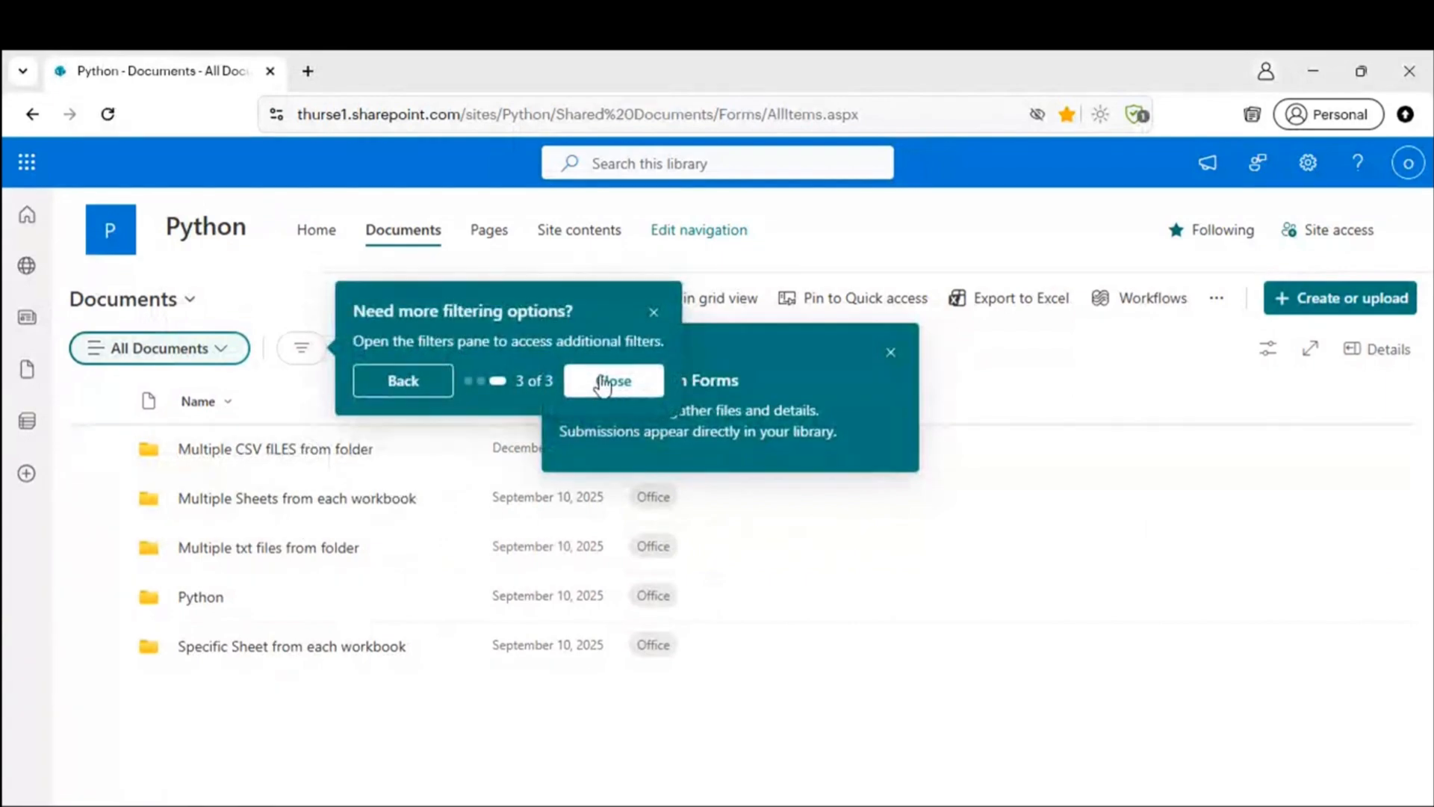
pyautogui.click(613, 381)
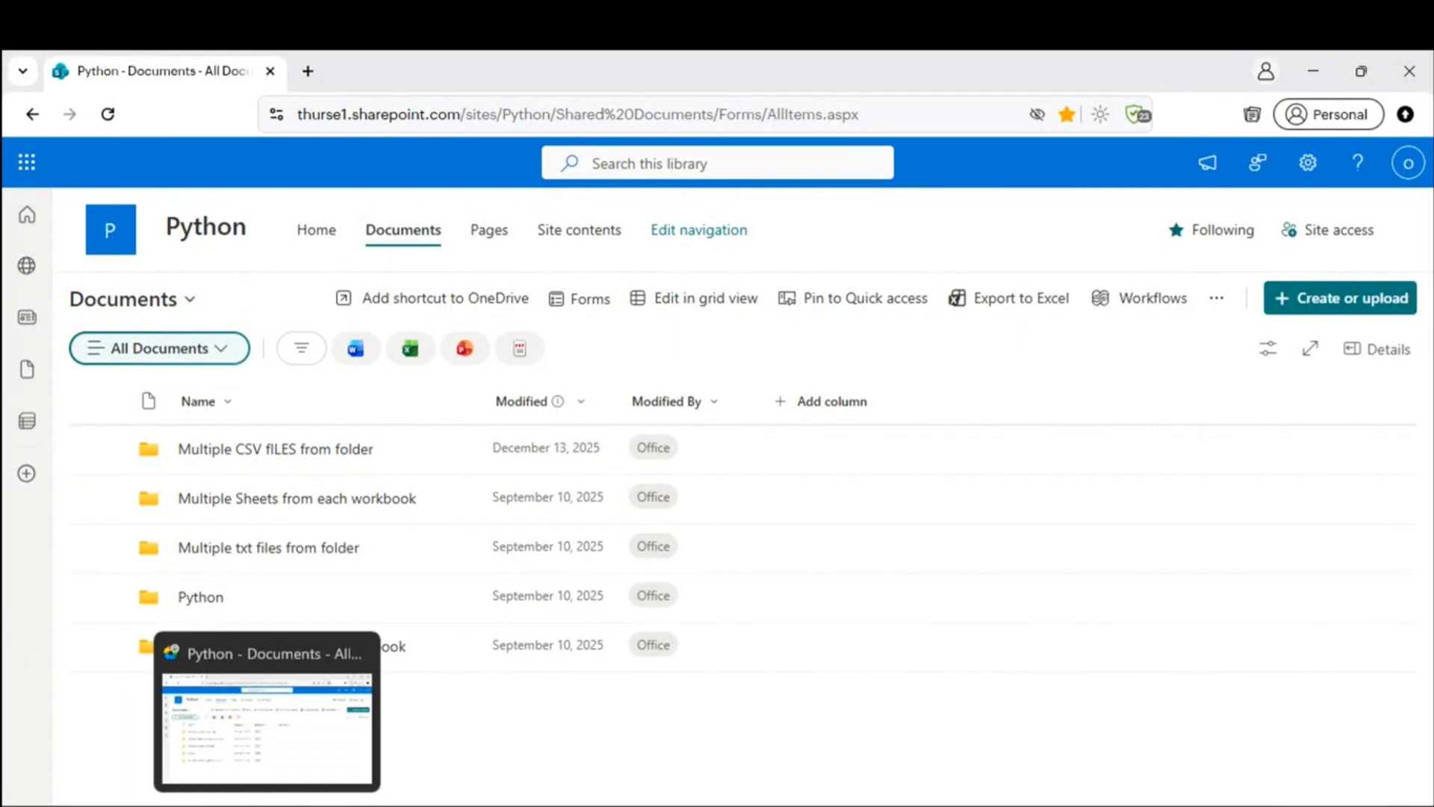
pyautogui.click(266, 806)
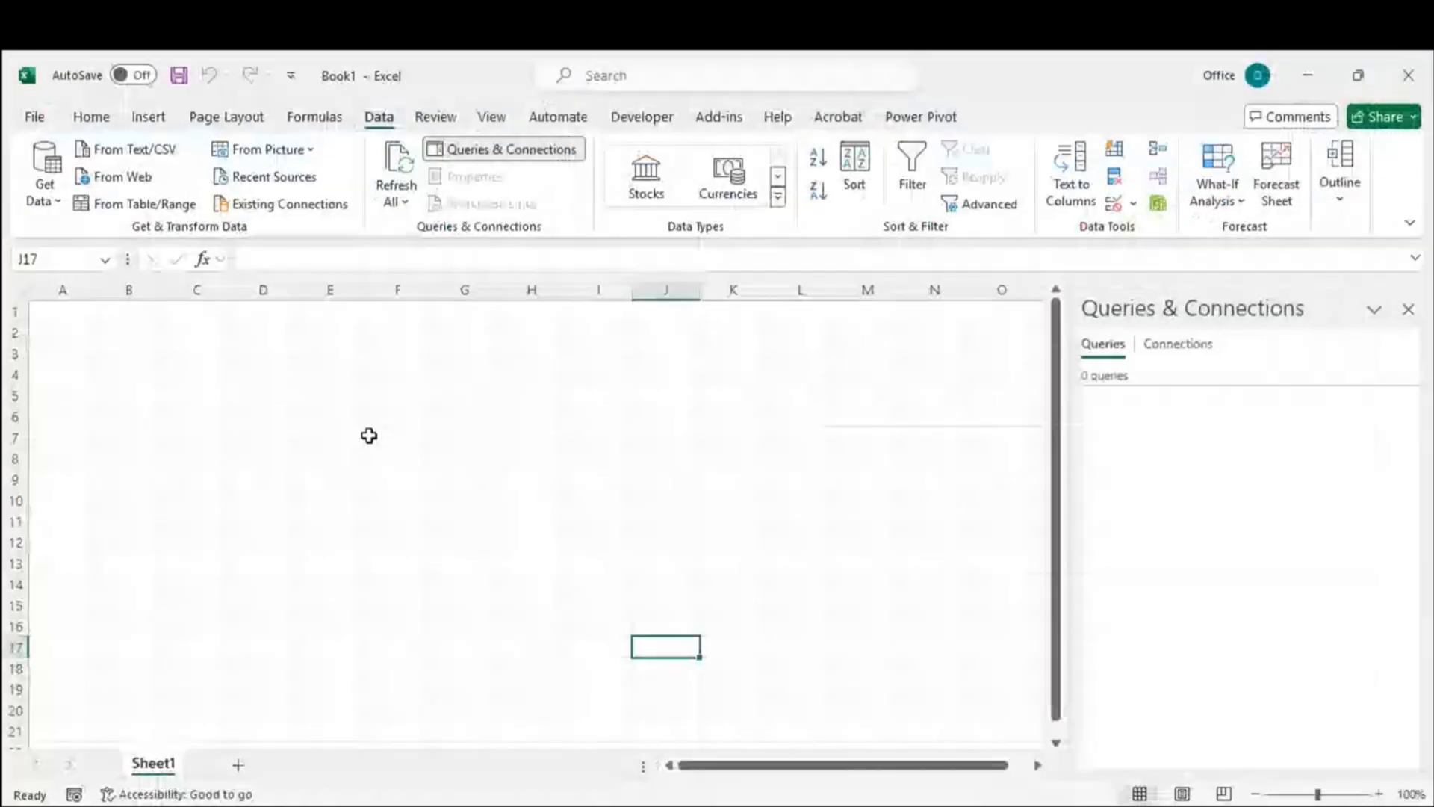
# Step: Open the From SharePoint Folder and From Web prompts, cancelling each without importing
pyautogui.click(44, 187)
pyautogui.moveTo(112, 231)
pyautogui.click(387, 499)
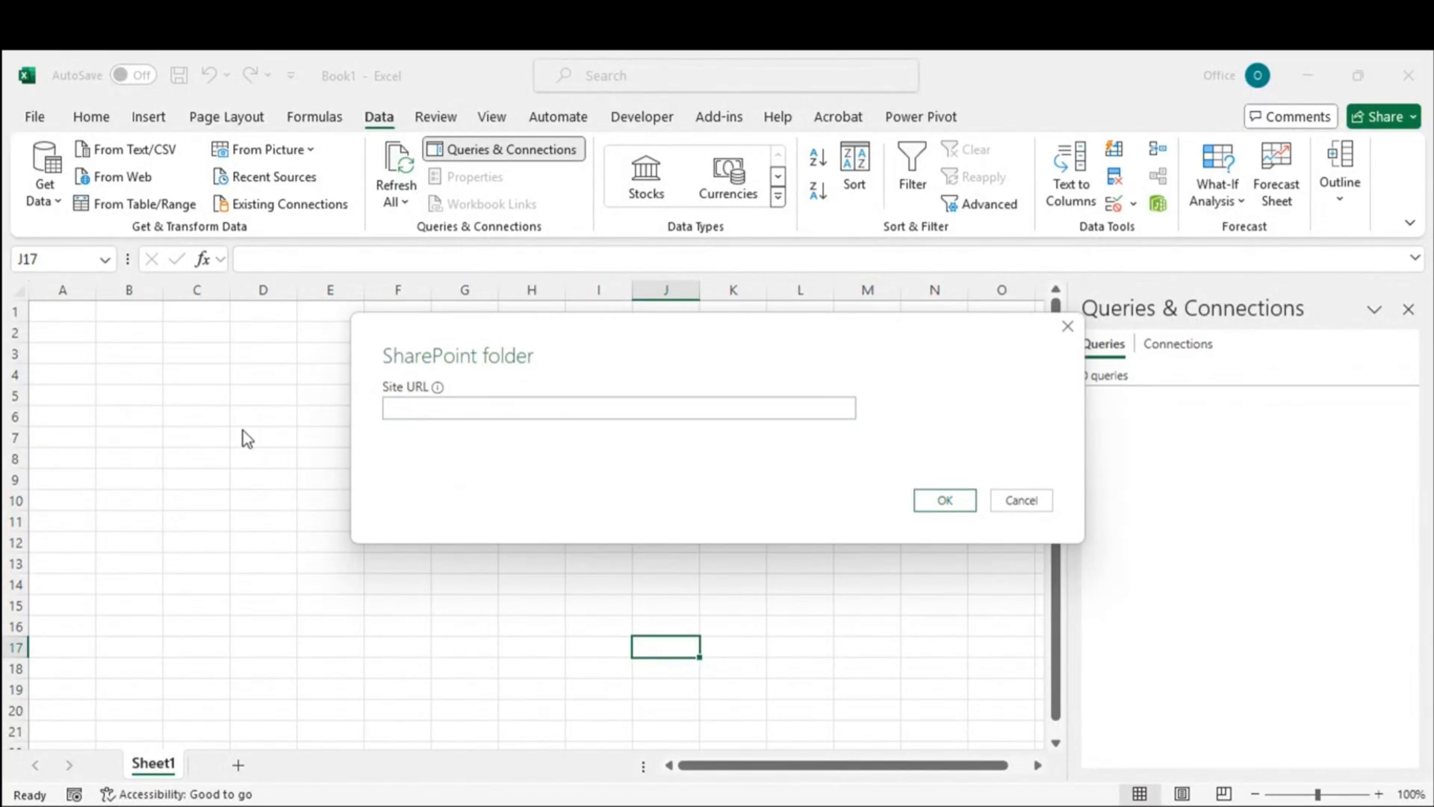
pyautogui.click(1020, 499)
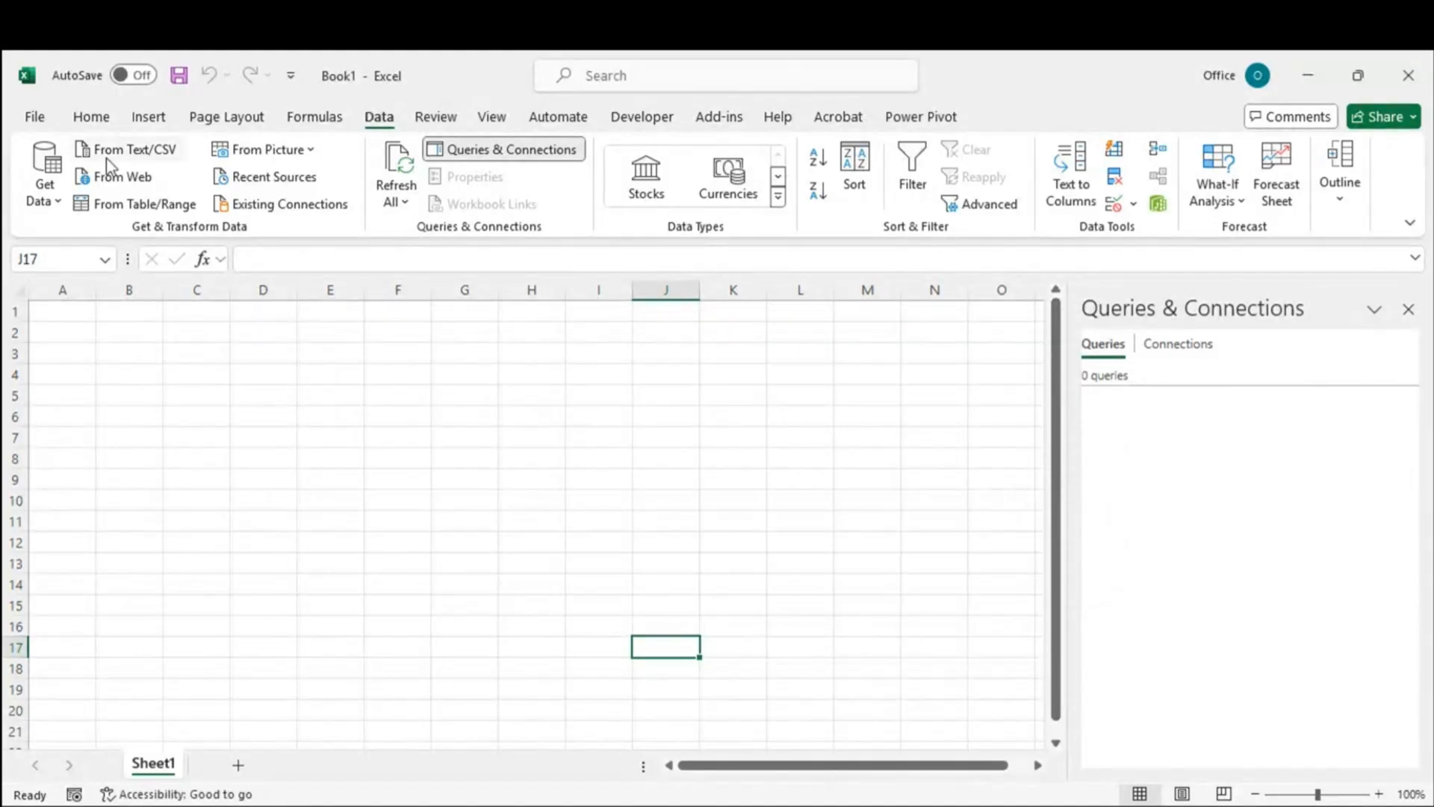
pyautogui.click(96, 182)
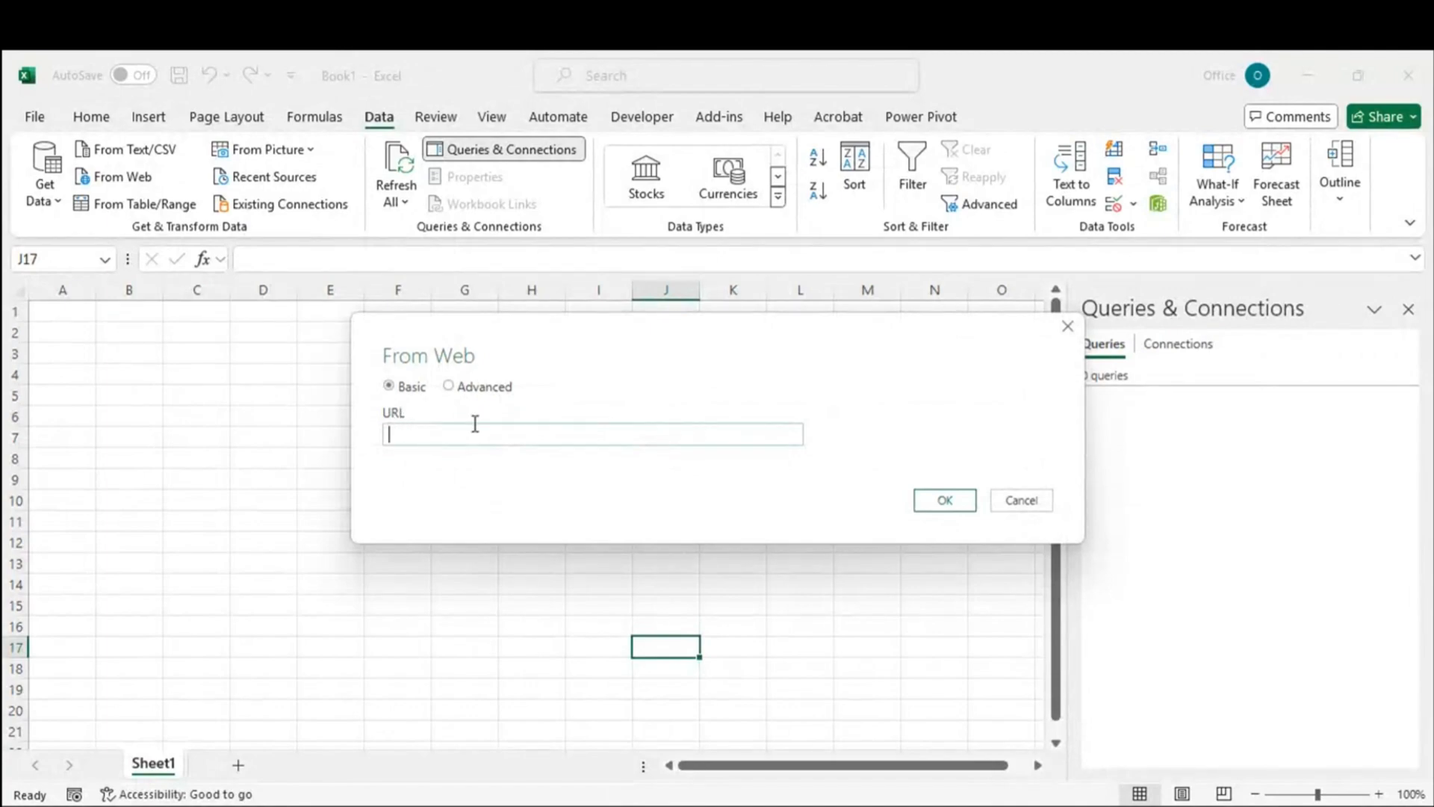
pyautogui.click(1020, 502)
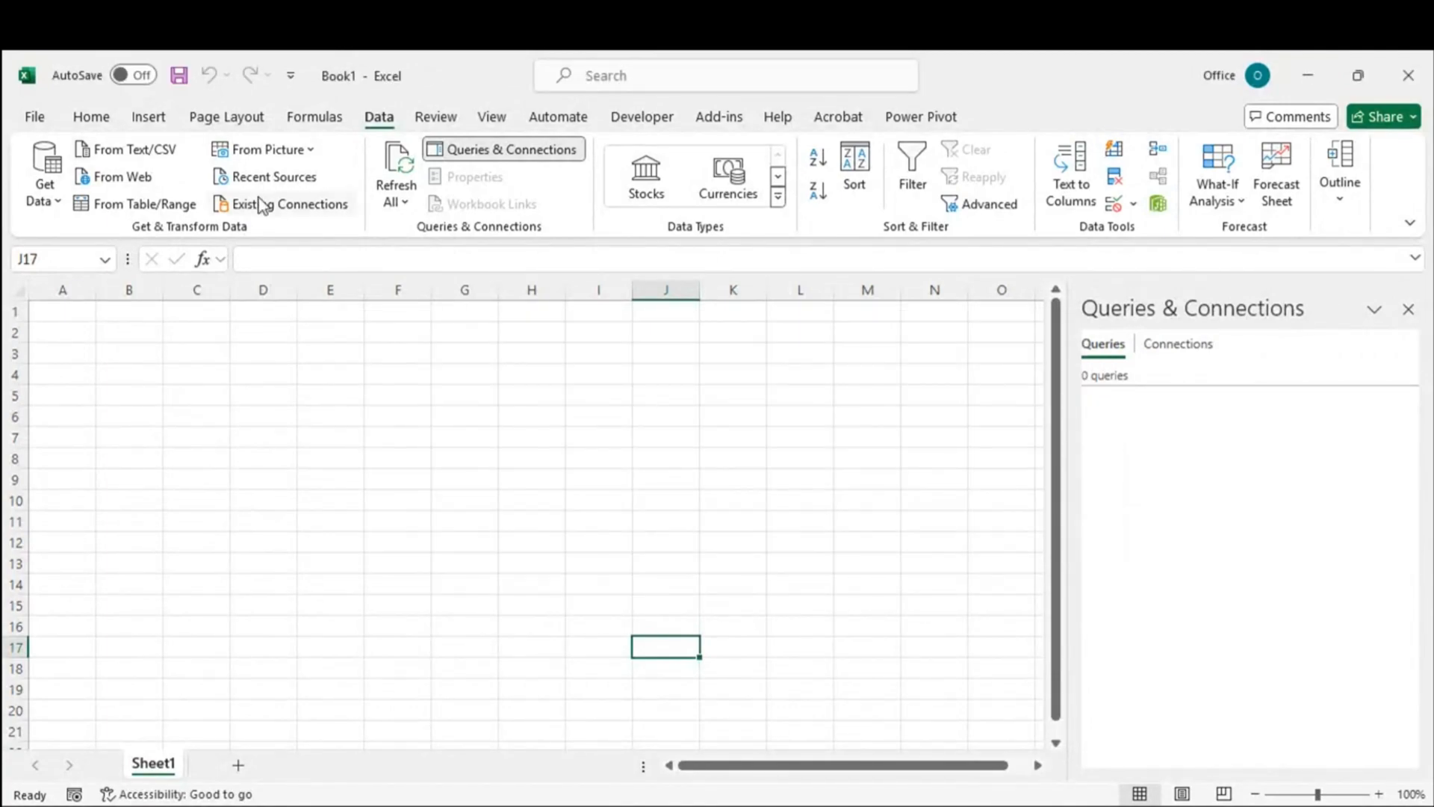
# Step: Reopen the From SharePoint Folder prompt, then return to the browser's SharePoint library
pyautogui.click(55, 196)
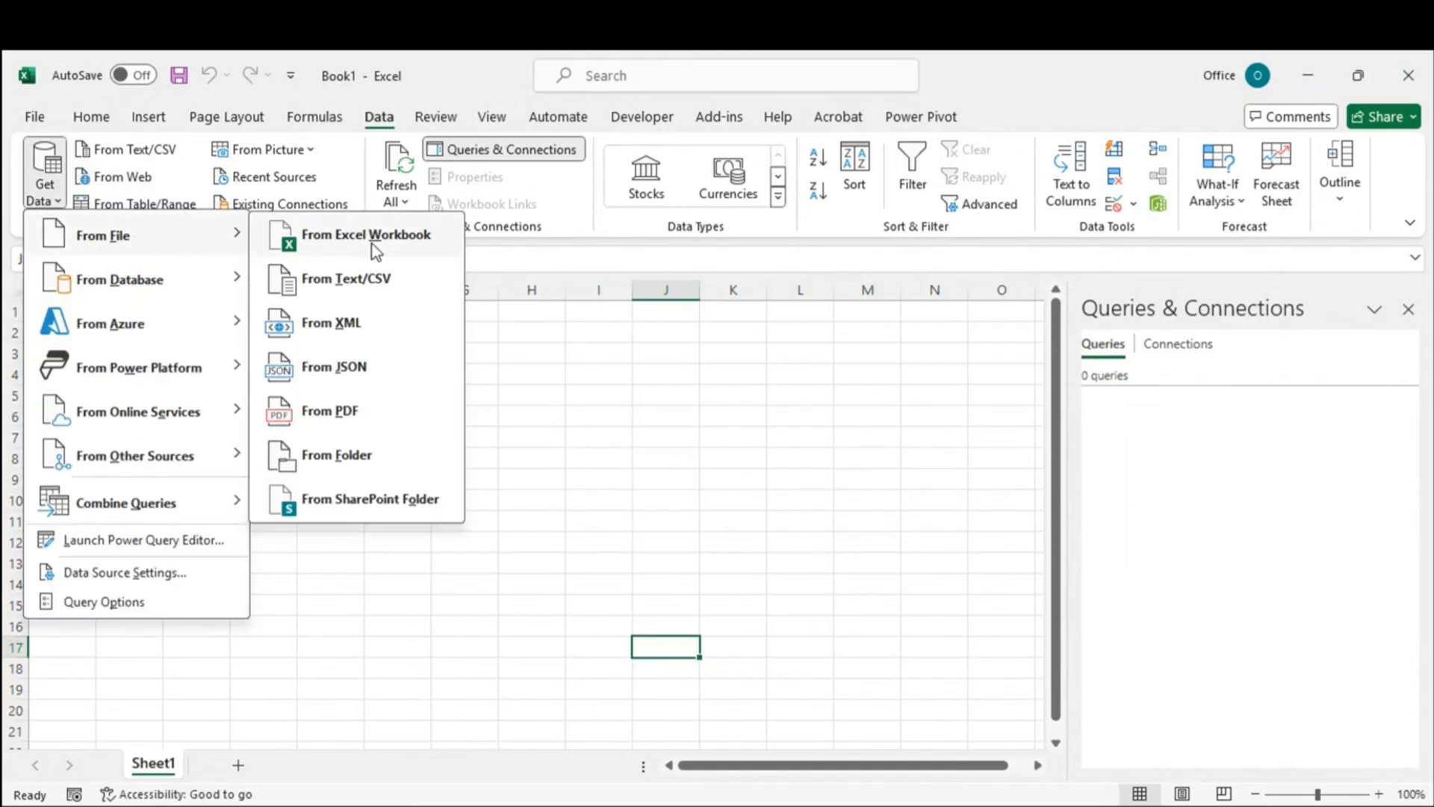
pyautogui.click(357, 500)
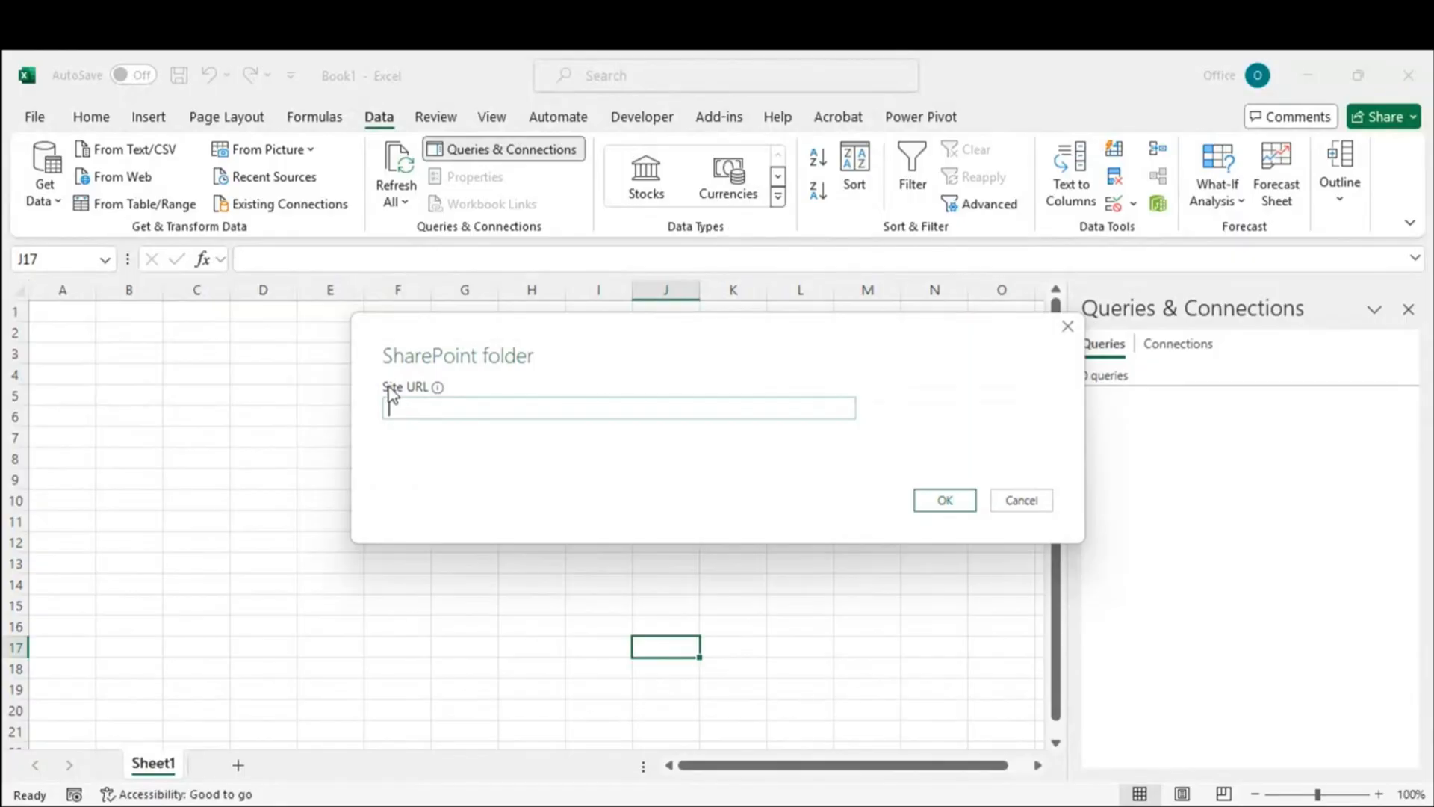
pyautogui.moveTo(440, 389)
pyautogui.hotkey('alt', 'Tab')
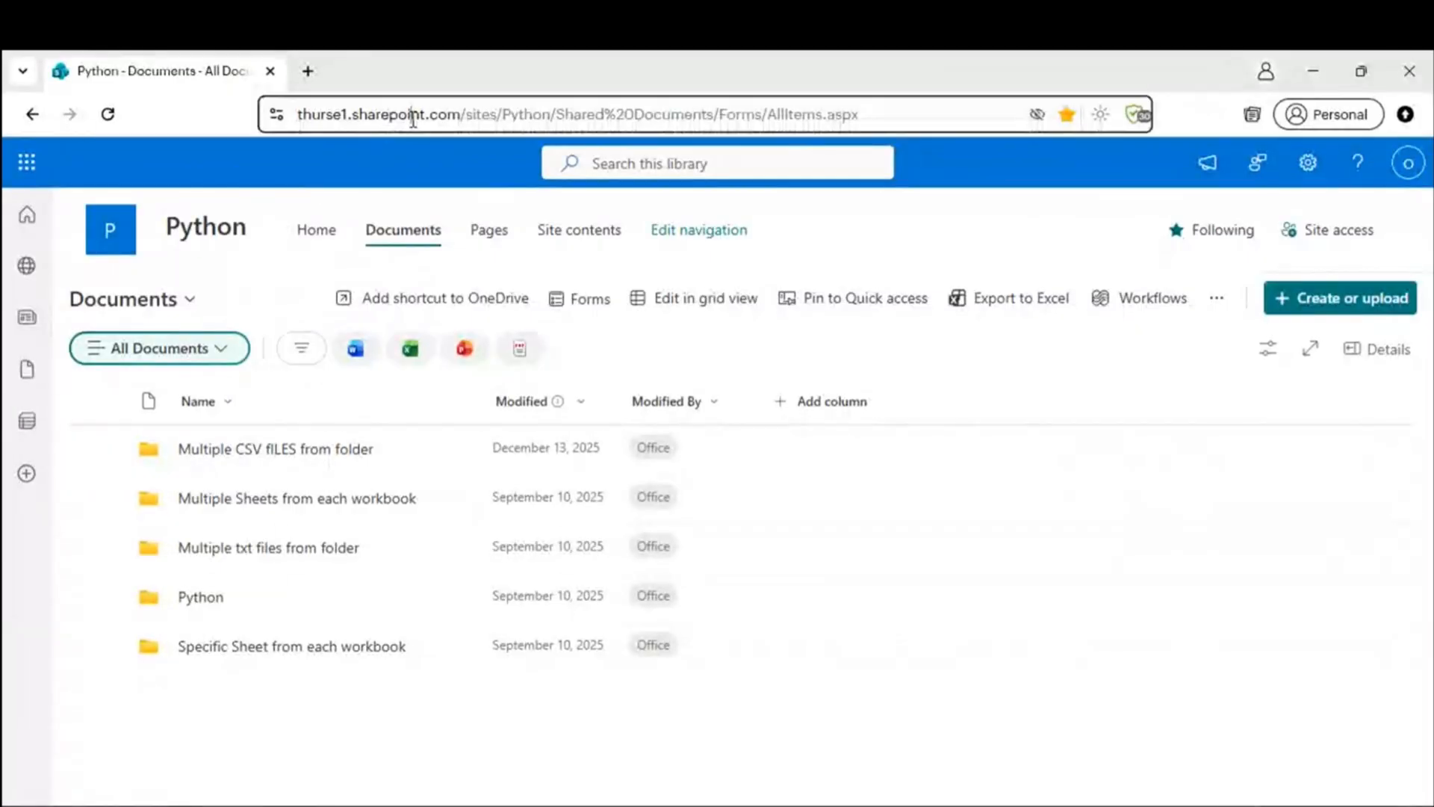
# Step: Paste the Multiple CSV fILES from folder library's web address into Excel's Site URL box
pyautogui.click(411, 115)
pyautogui.click(506, 114)
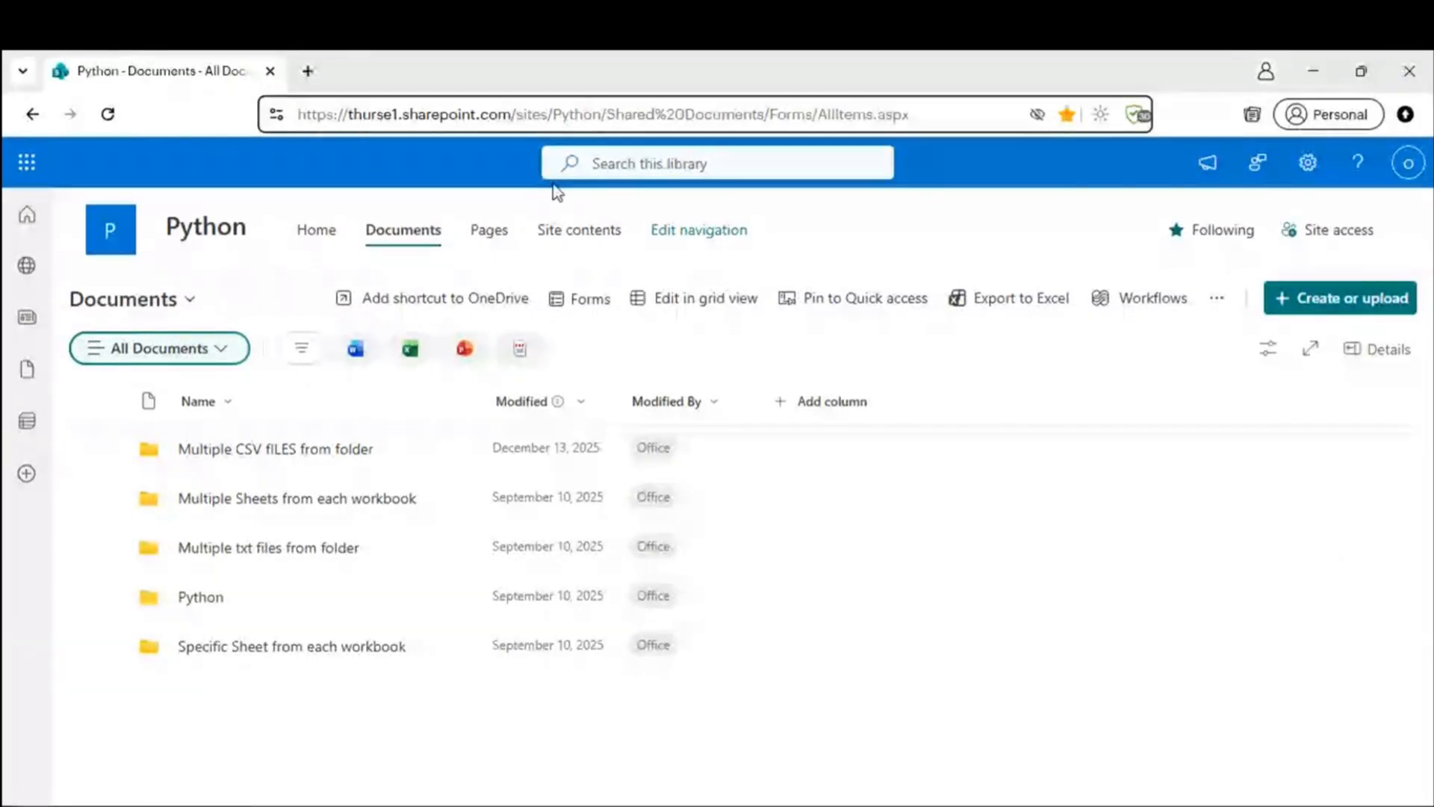
pyautogui.moveTo(936, 116); pyautogui.dragTo(7, 126)
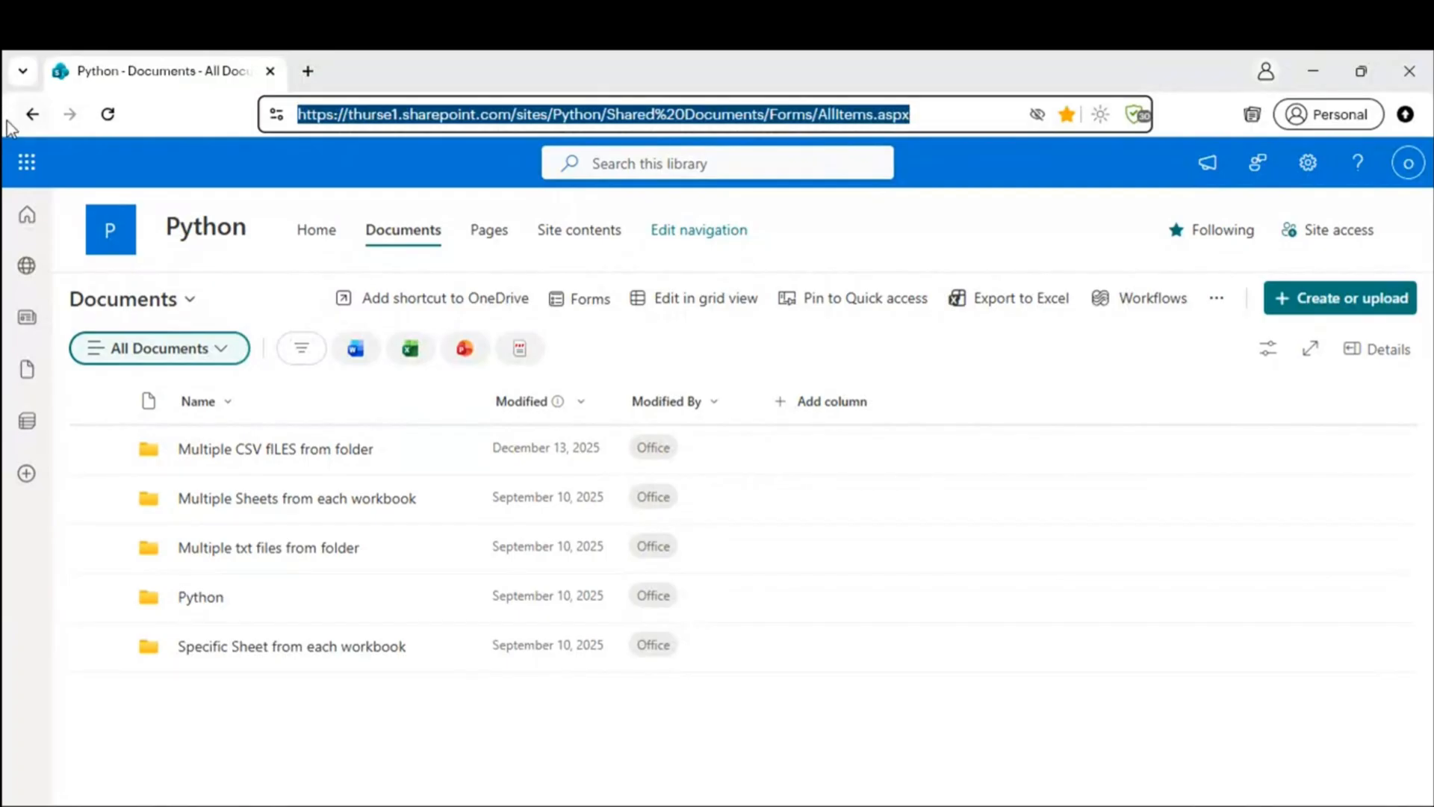
pyautogui.click(228, 454)
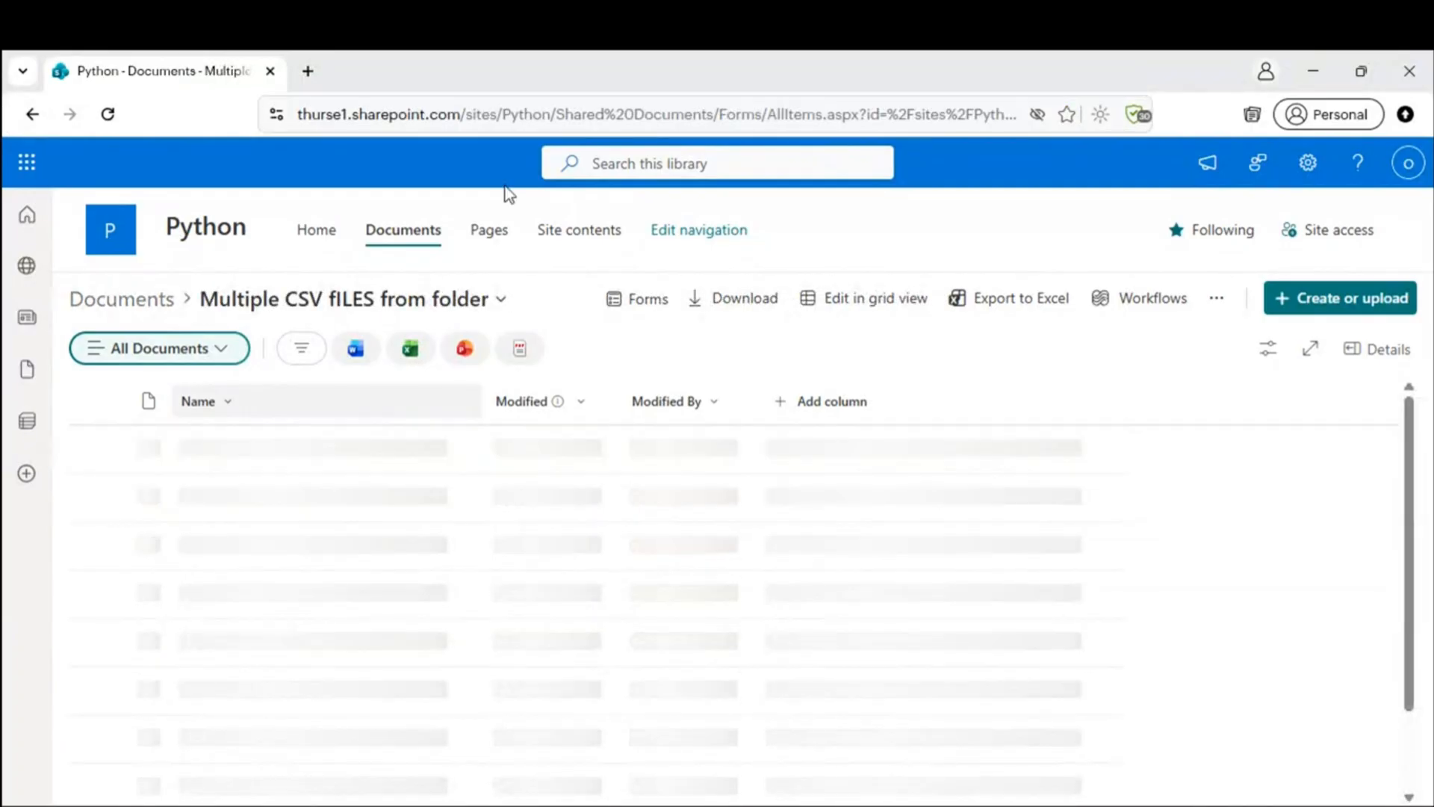
pyautogui.click(600, 121)
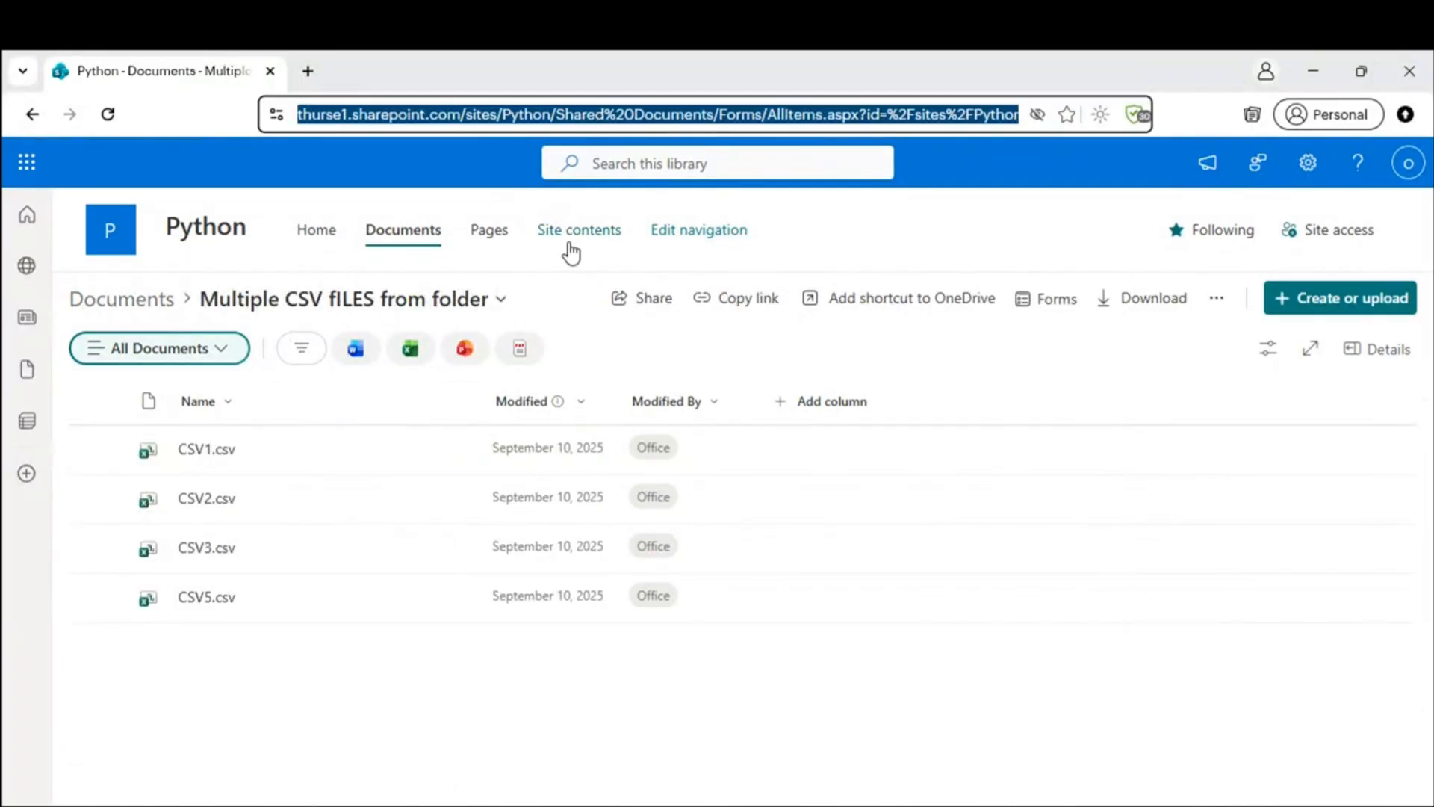
pyautogui.hotkey('alt', 'Tab')
pyautogui.click(497, 408)
pyautogui.hotkey('ctrl', 'v')
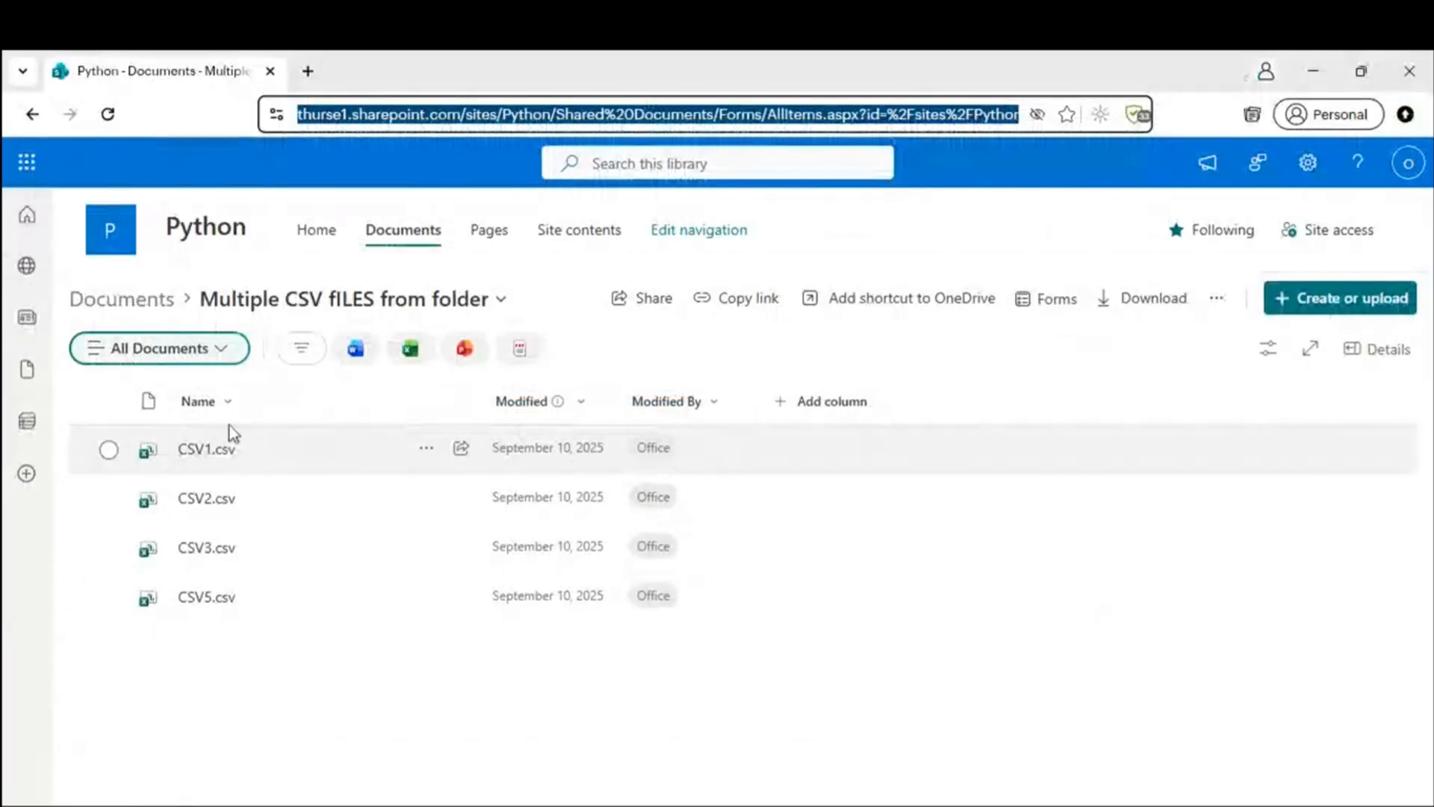
# Step: Re-open the Multiple CSV fILES from folder library and select its address up to the sites part
pyautogui.click(231, 306)
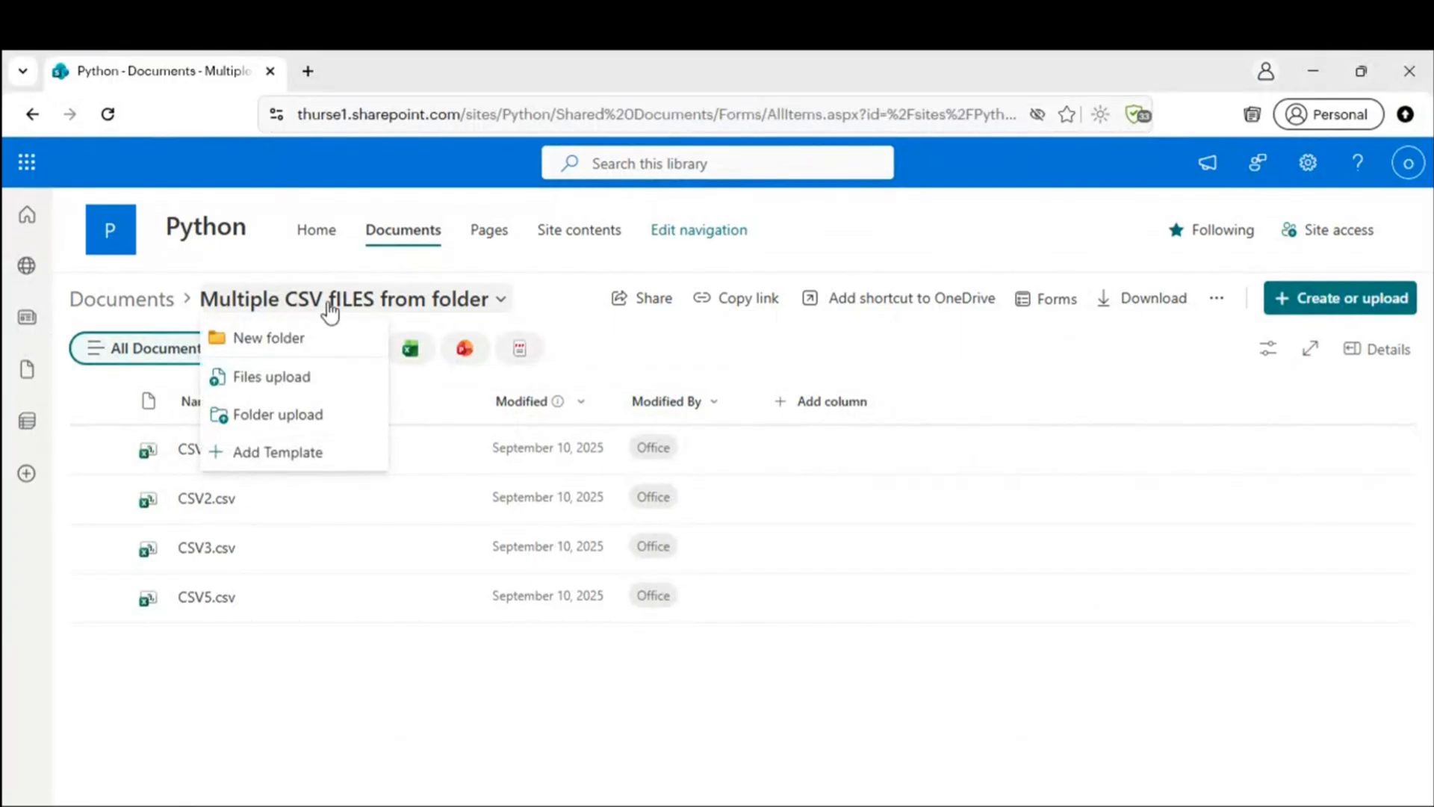
pyautogui.click(152, 313)
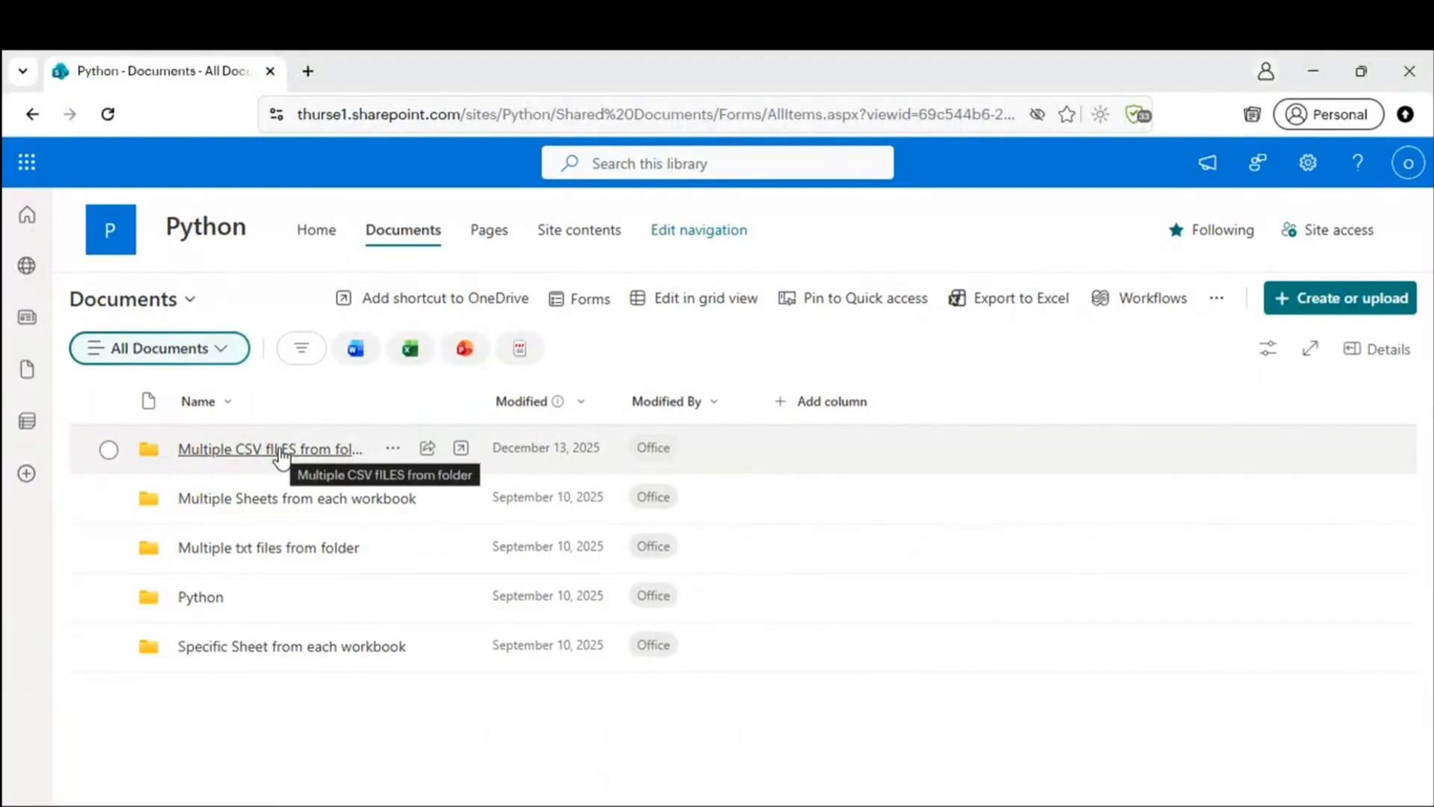
pyautogui.click(281, 450)
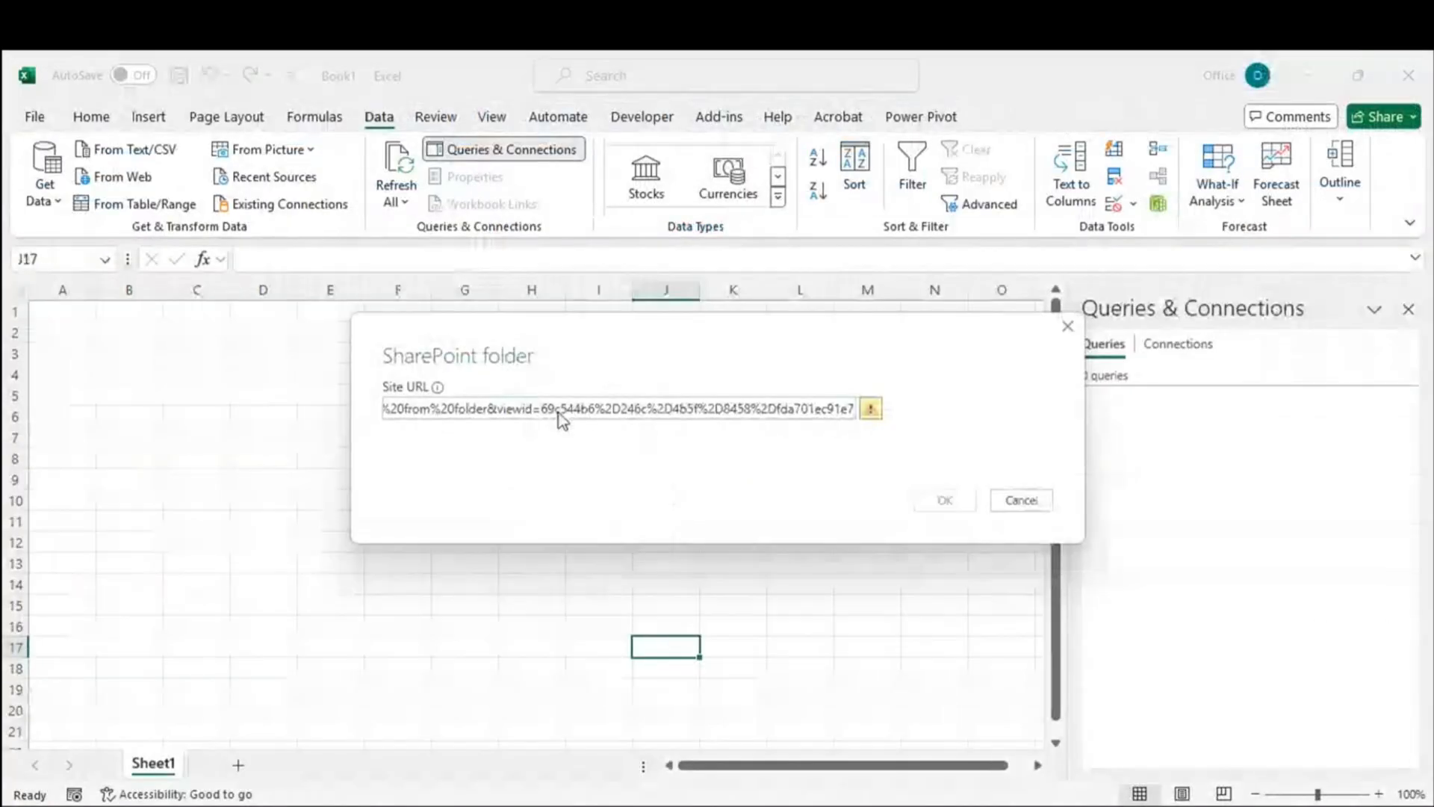
pyautogui.hotkey('alt', 'Tab')
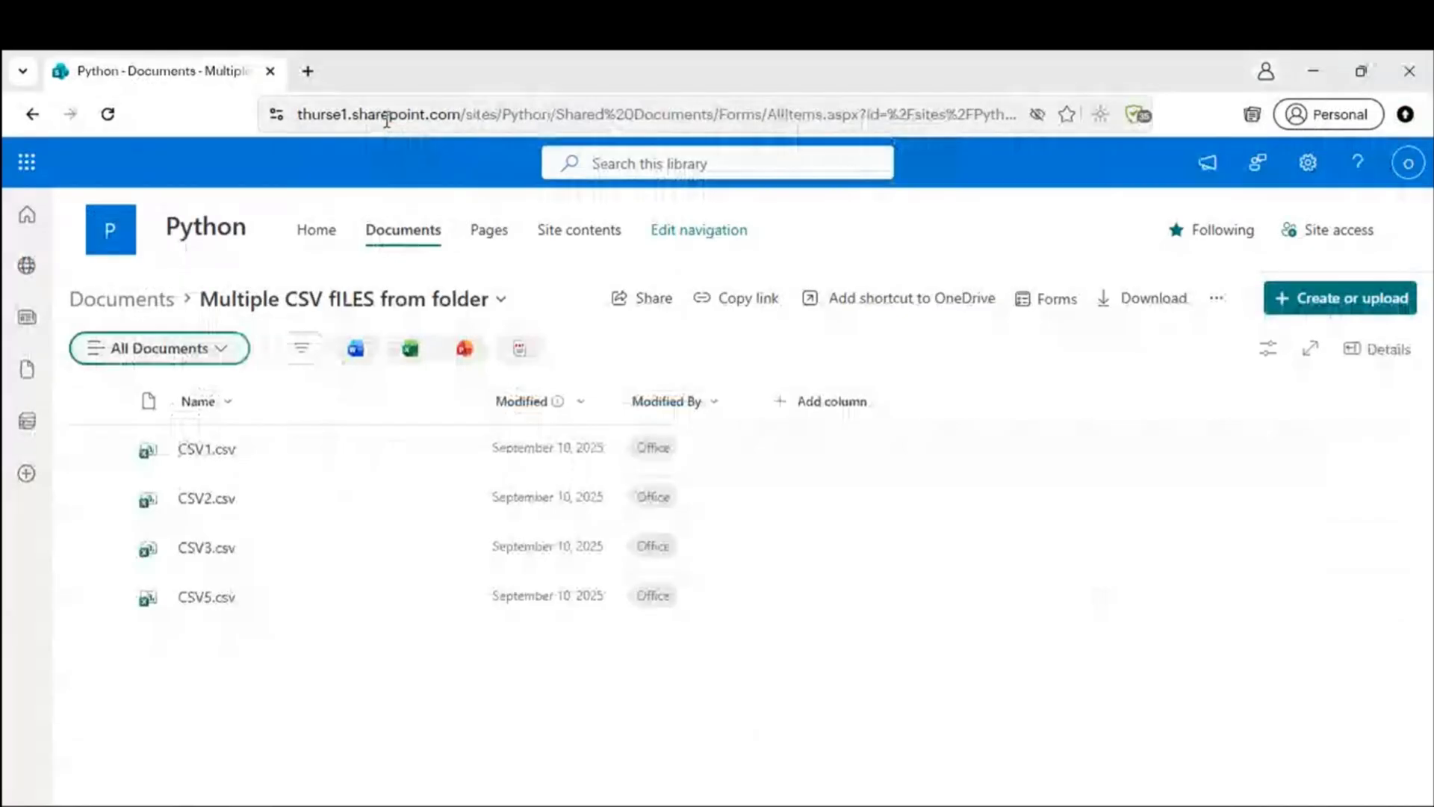
pyautogui.click(497, 113)
pyautogui.click(504, 118)
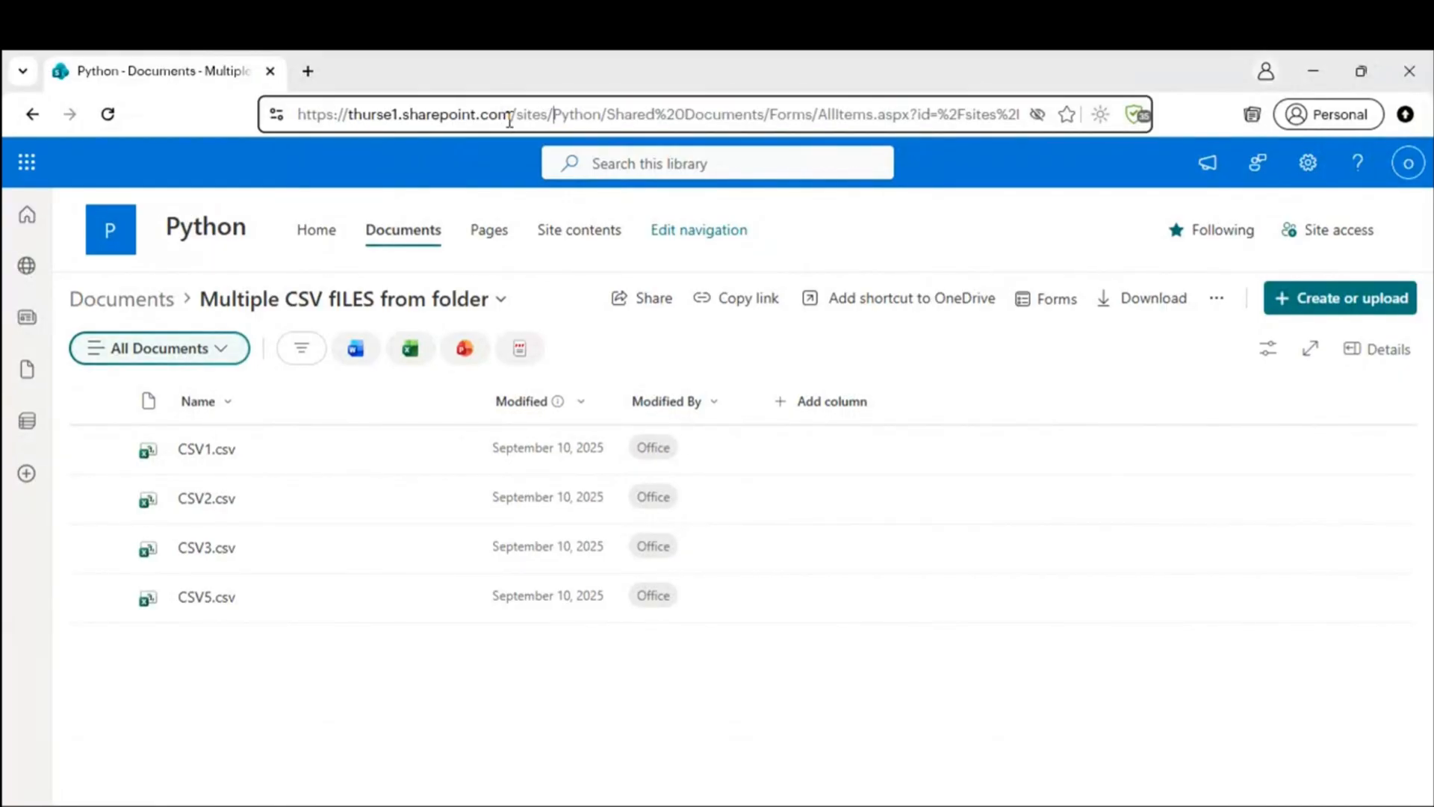
pyautogui.moveTo(551, 112); pyautogui.dragTo(369, 348)
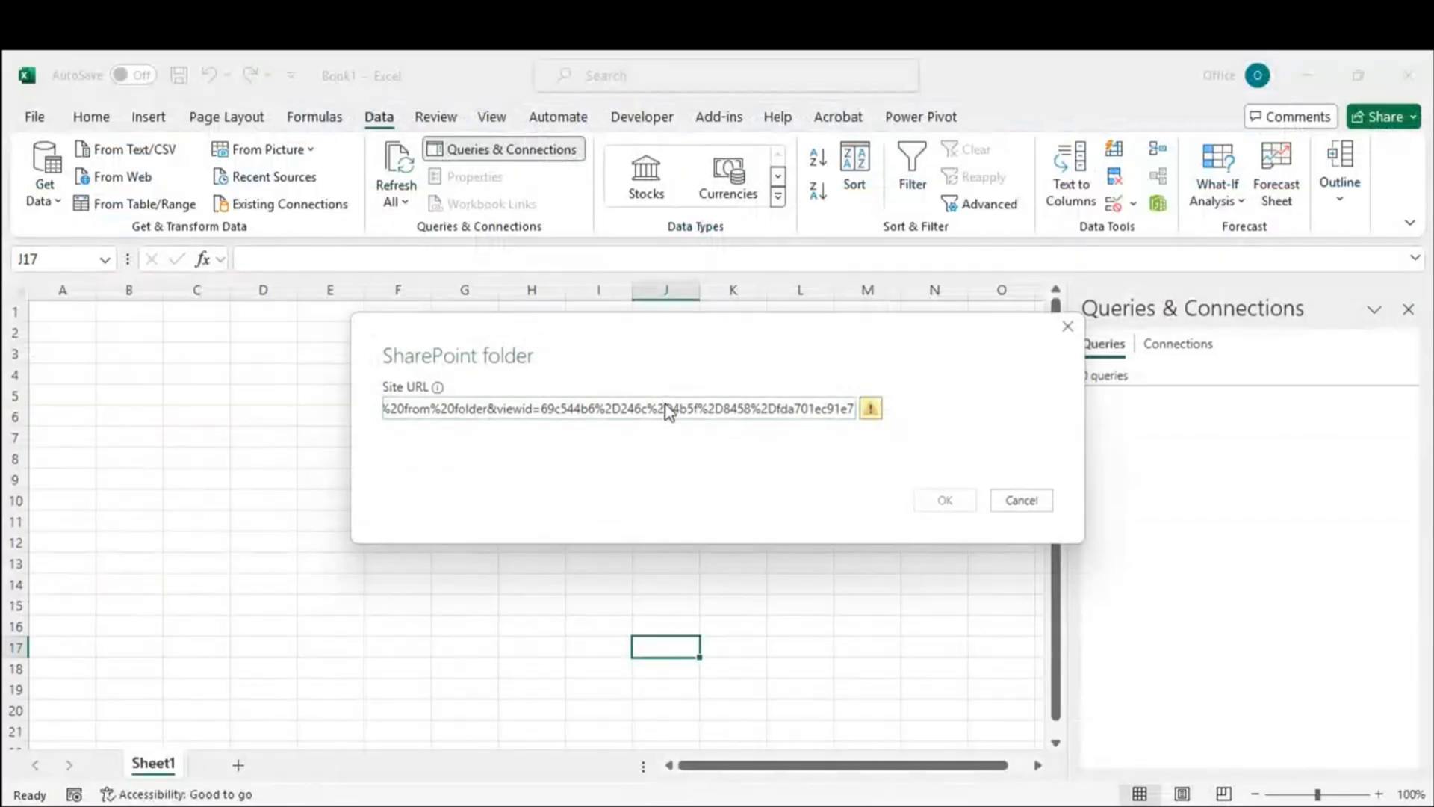
pyautogui.hotkey('ctrl', 'a')
pyautogui.press('BackSpace')
pyautogui.write('https://thurse1.sharepoint.com/sites/')
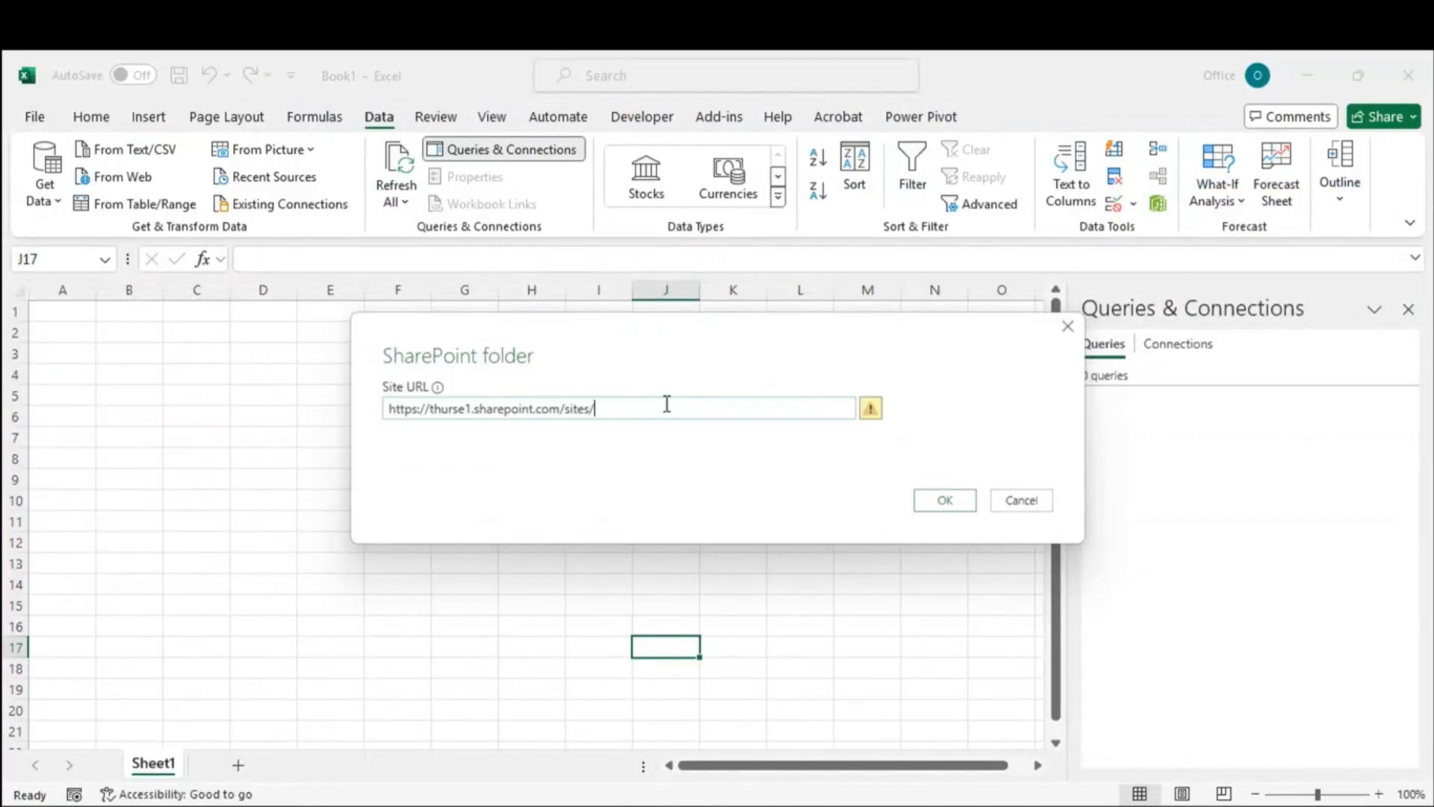
pyautogui.click(923, 505)
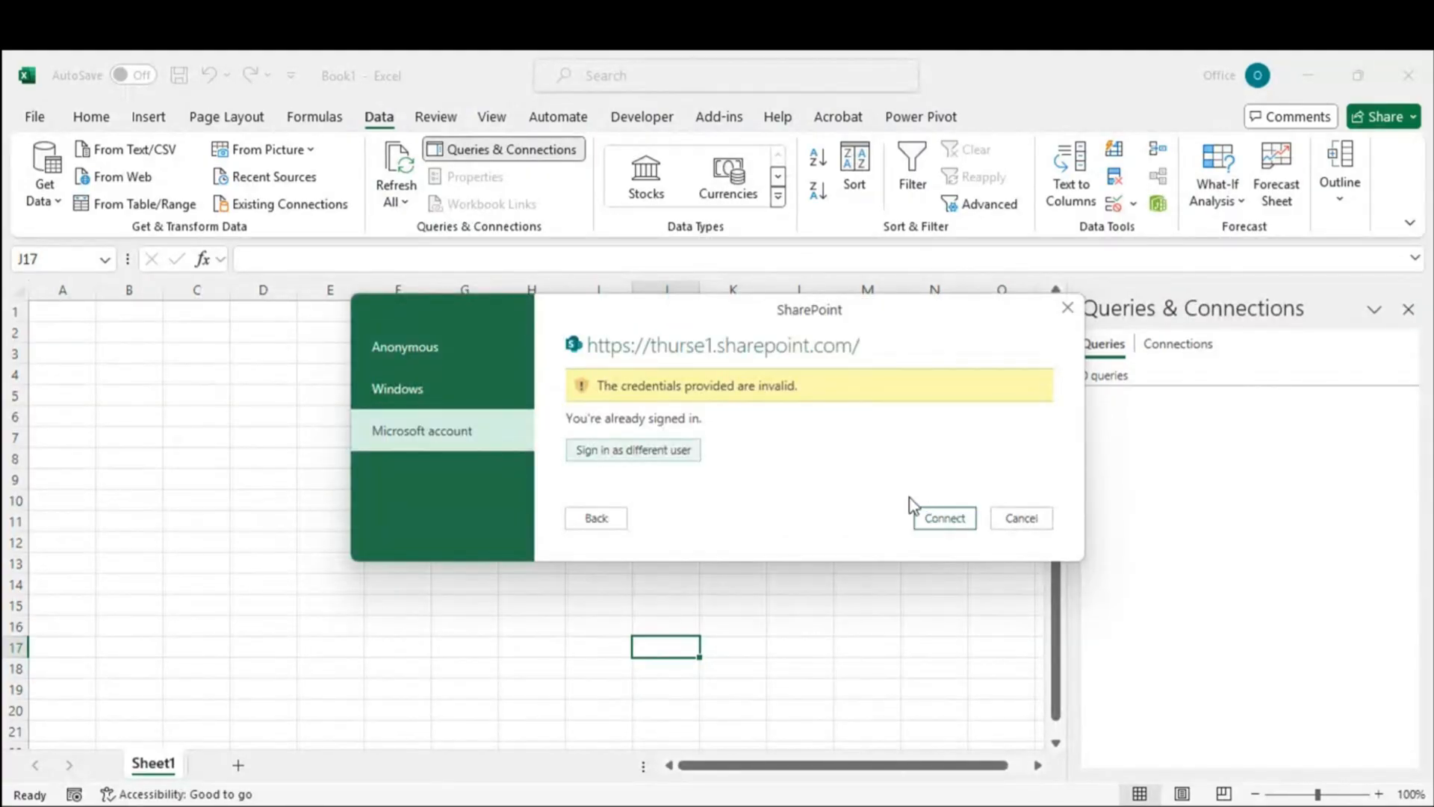
# Step: Sign in as a different user, copying the account address from notes and choosing that account
pyautogui.click(640, 451)
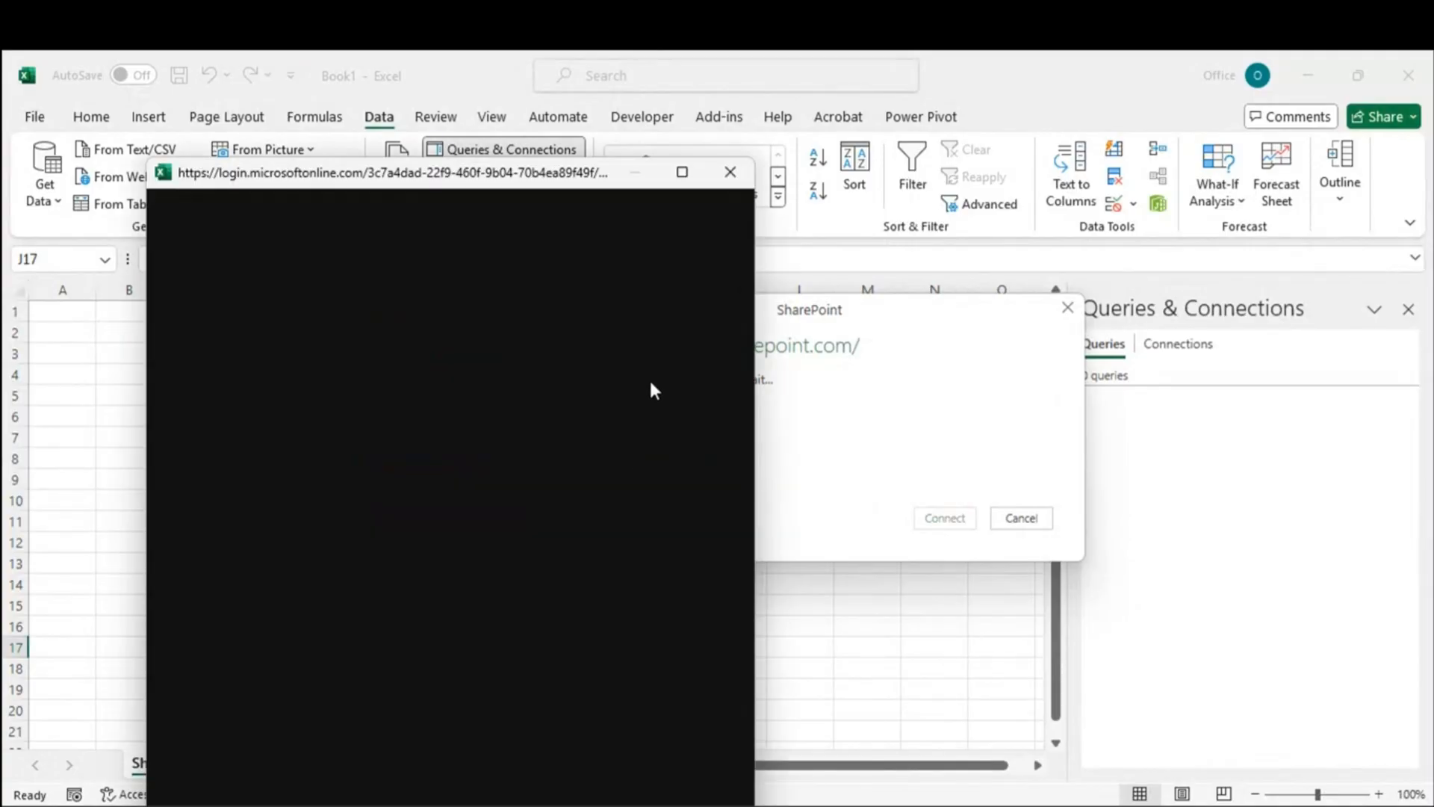
pyautogui.click(217, 665)
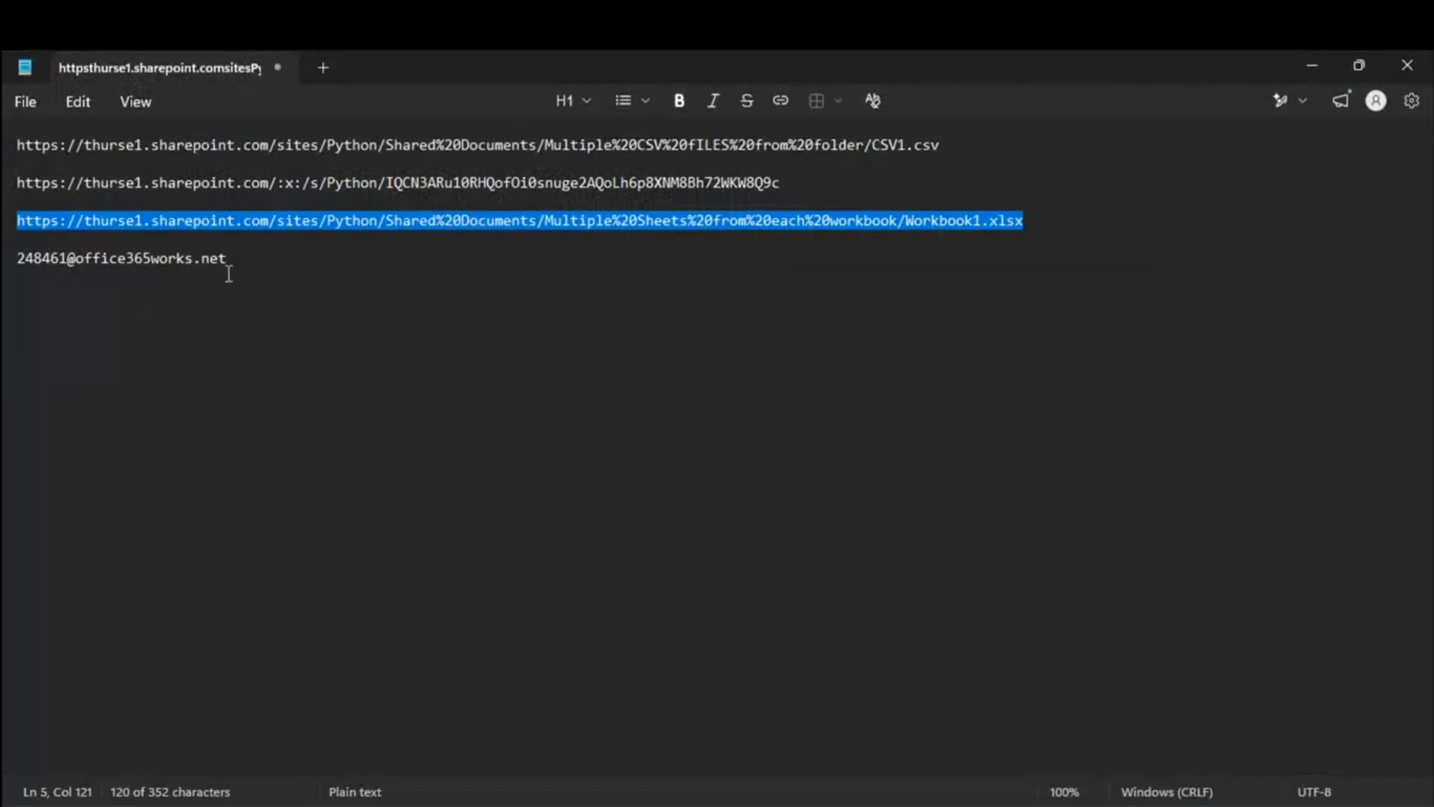
pyautogui.moveTo(262, 260); pyautogui.dragTo(5, 260)
pyautogui.hotkey('alt', 'Tab')
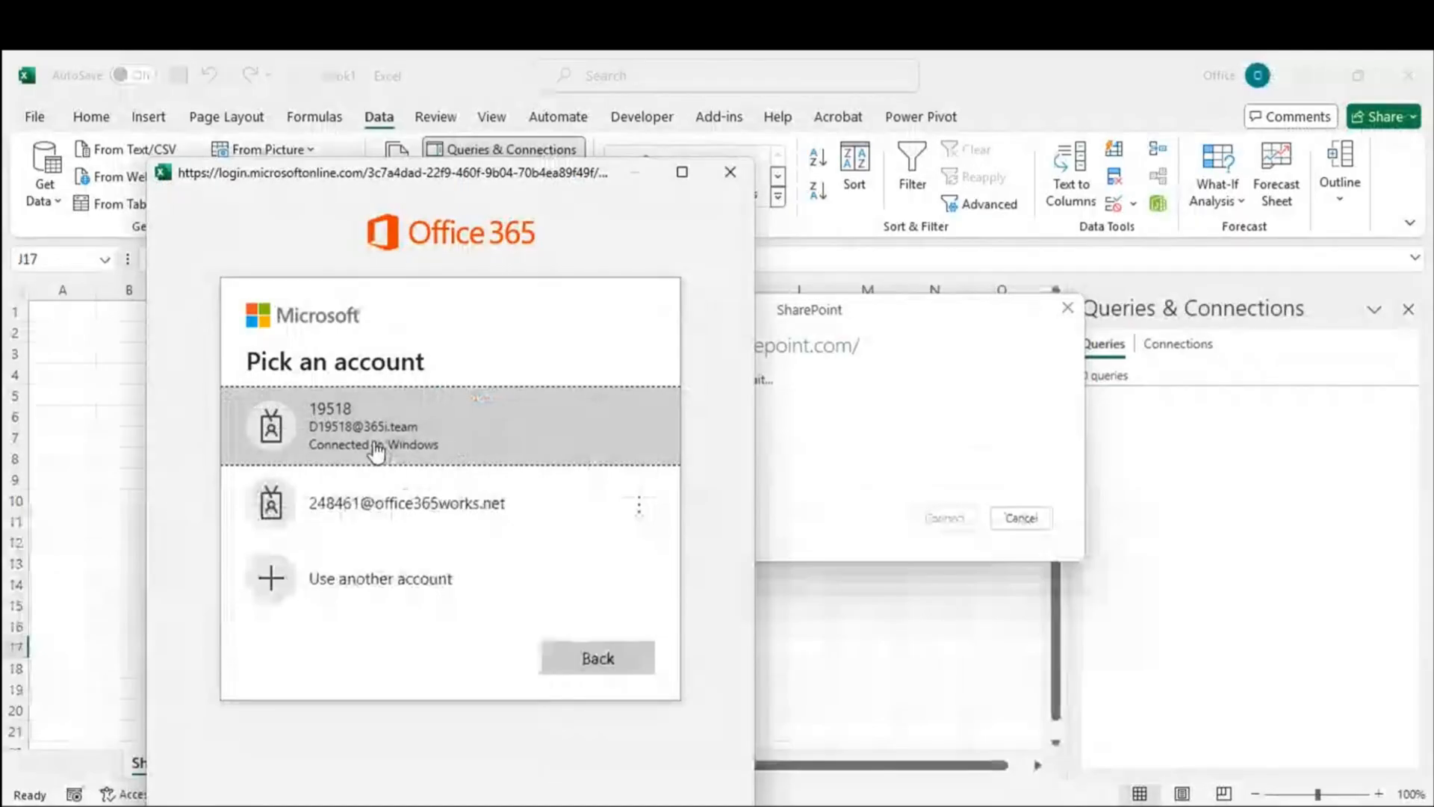
pyautogui.click(383, 526)
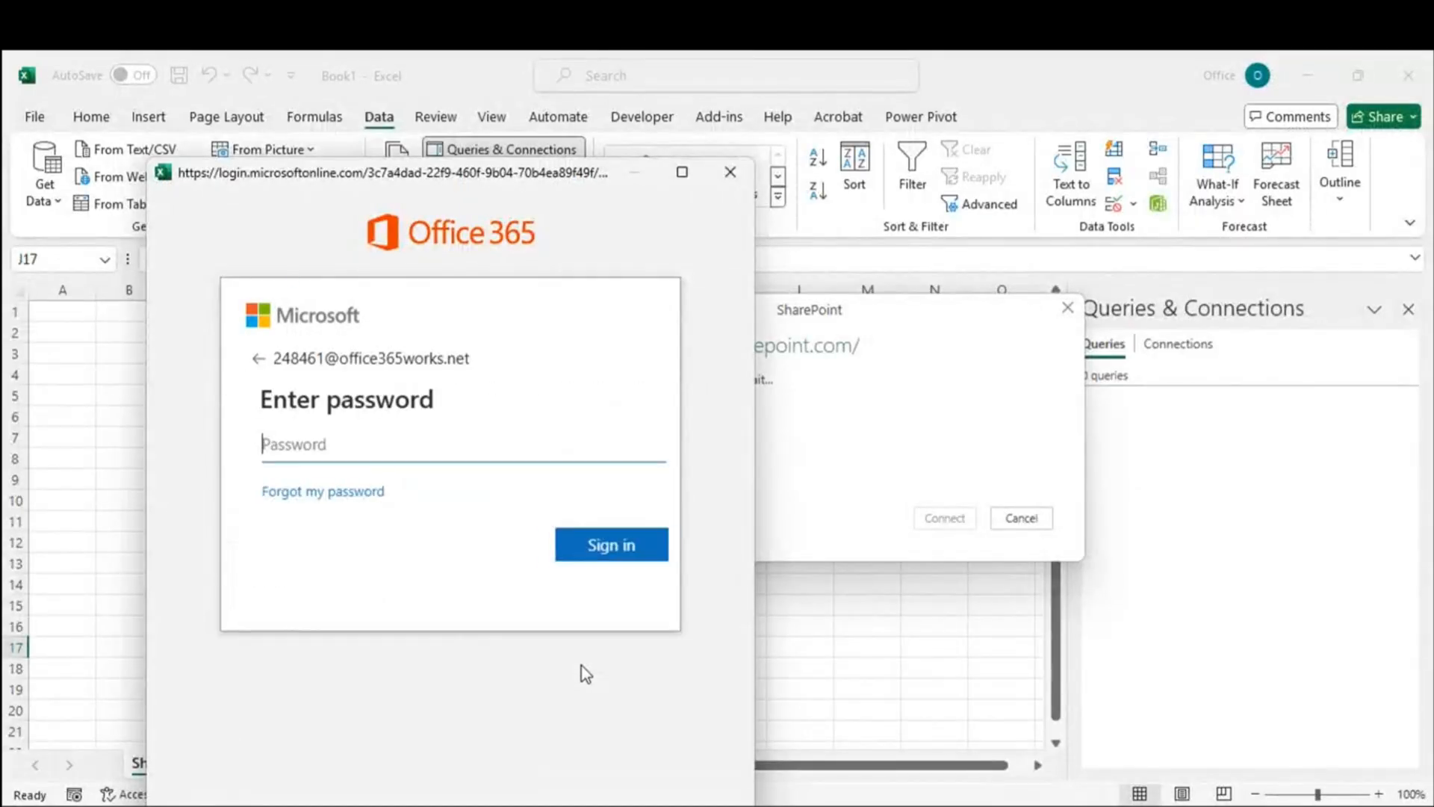
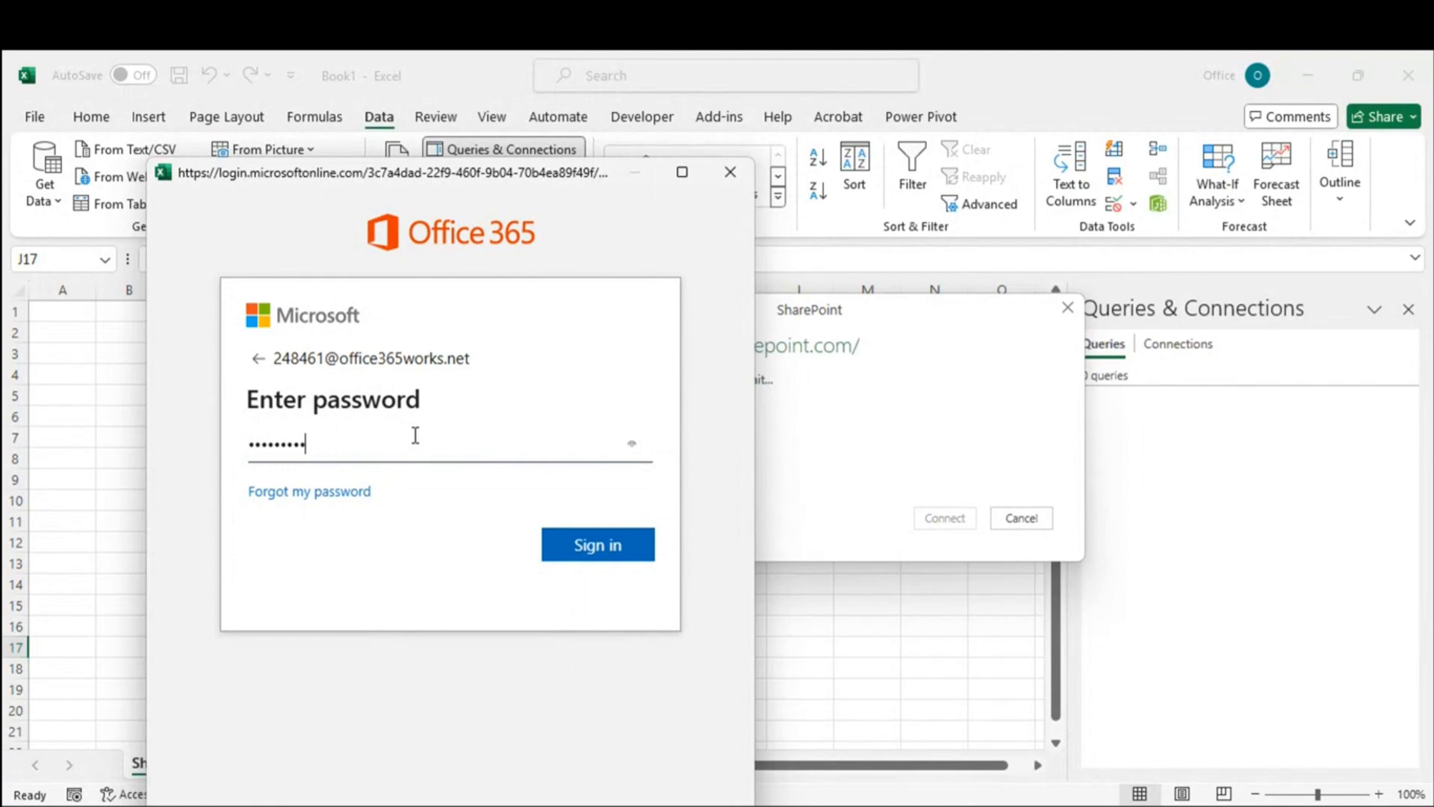
# Step: Finish signing in and connect; after the 404 error, go back to edit the Site URL
pyautogui.click(607, 541)
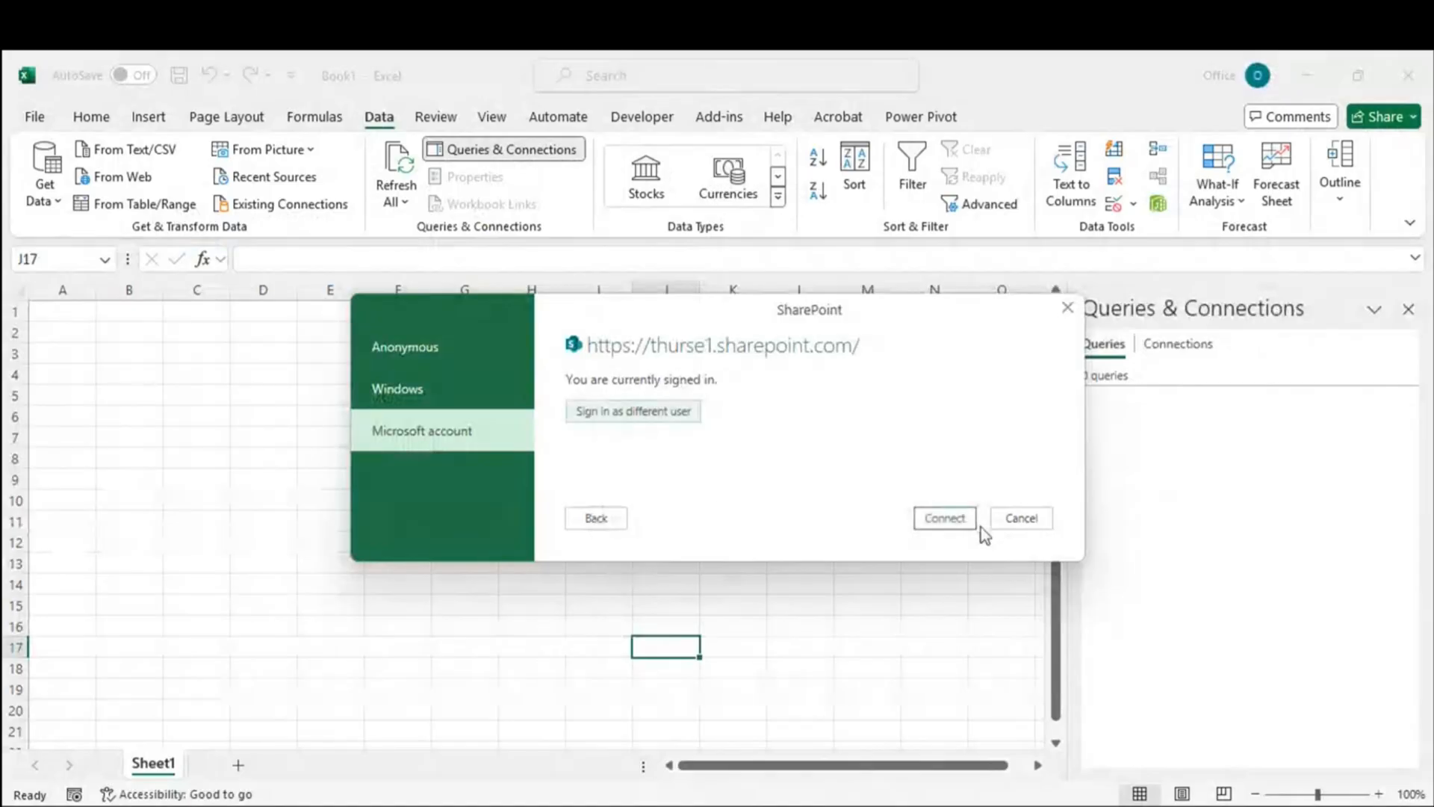
pyautogui.click(964, 521)
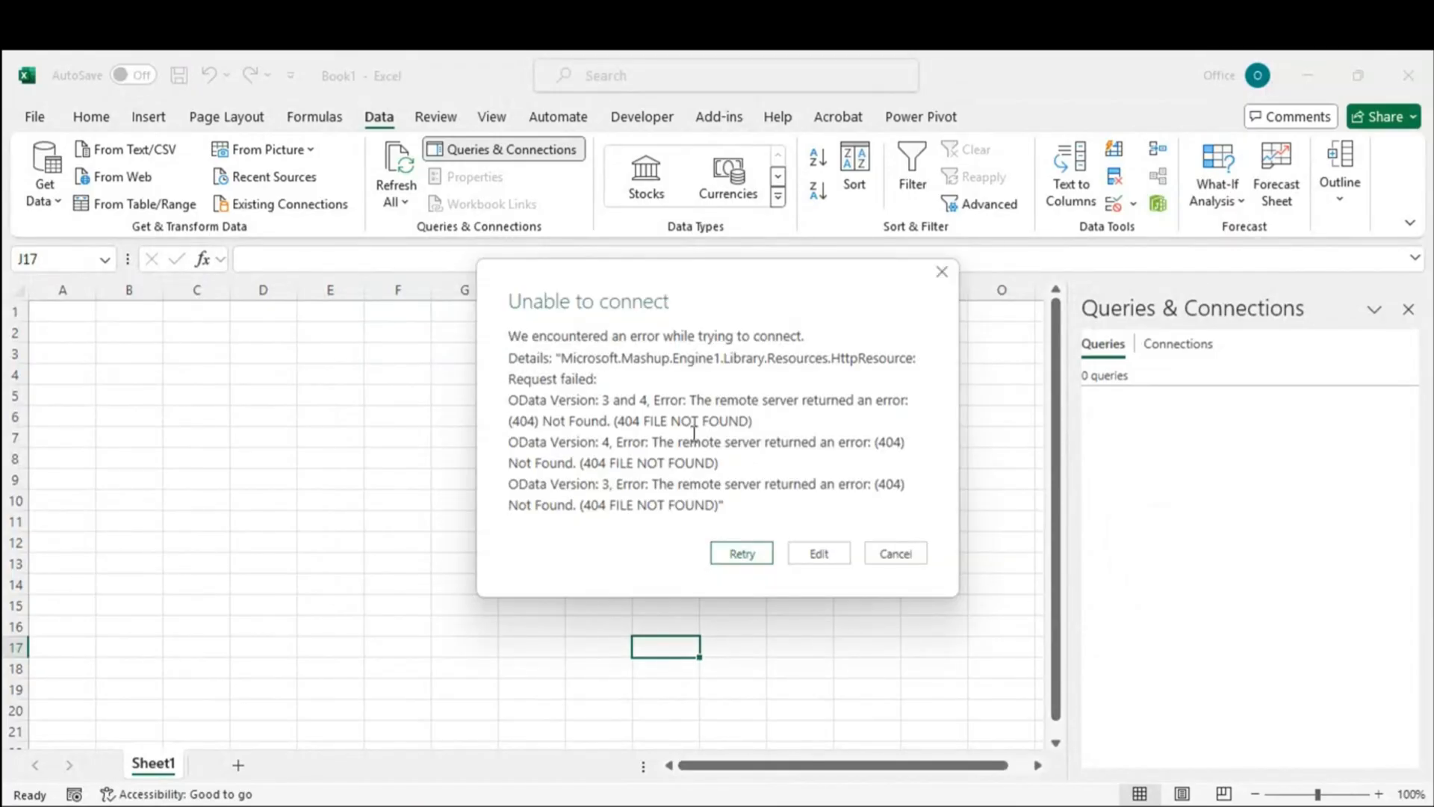
pyautogui.moveTo(595, 400); pyautogui.dragTo(829, 514)
pyautogui.click(830, 514)
pyautogui.click(815, 555)
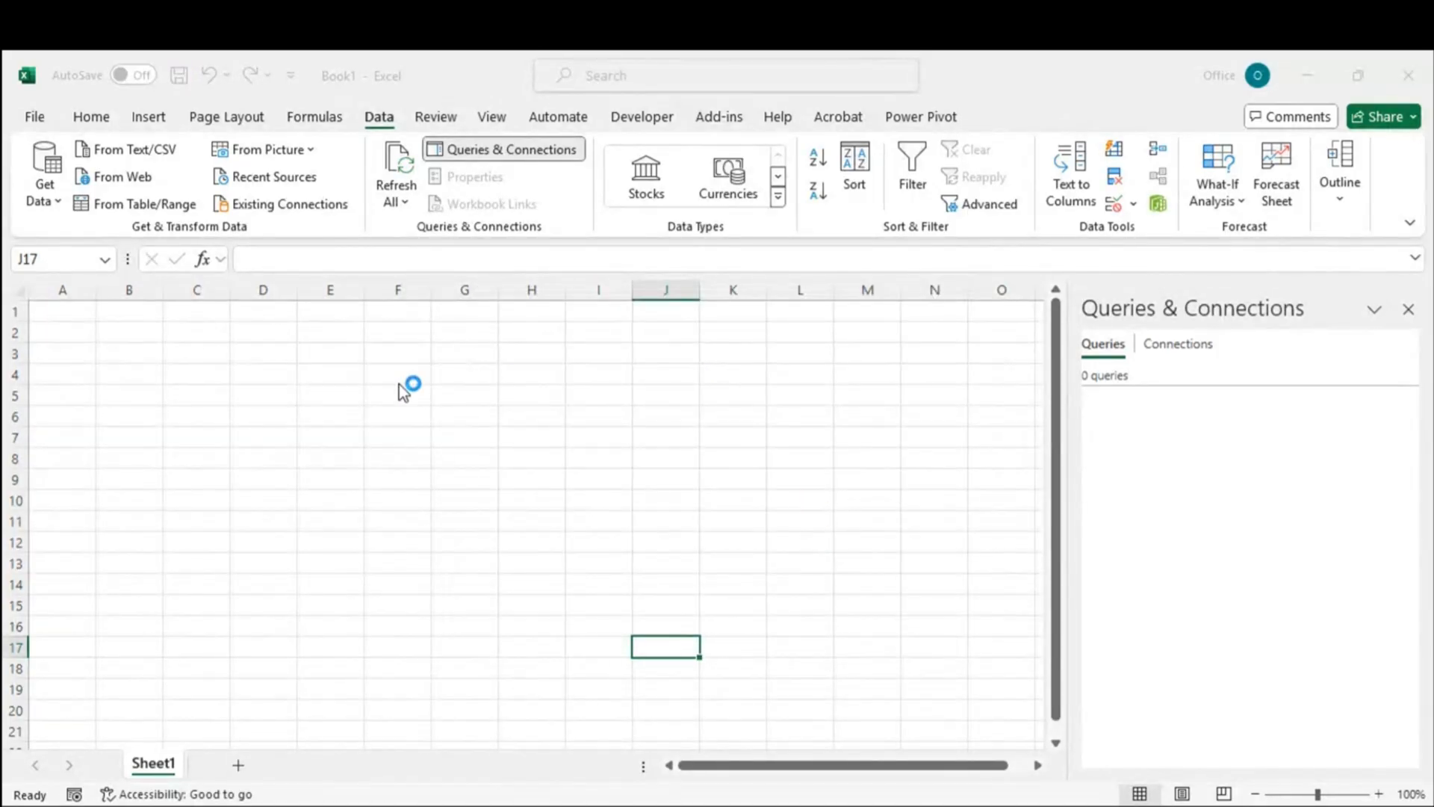
pyautogui.click(572, 407)
# Step: Remove 'sites/' from the Site URL and connect to the SharePoint root address
pyautogui.moveTo(575, 408); pyautogui.dragTo(710, 419)
pyautogui.press('BackSpace')
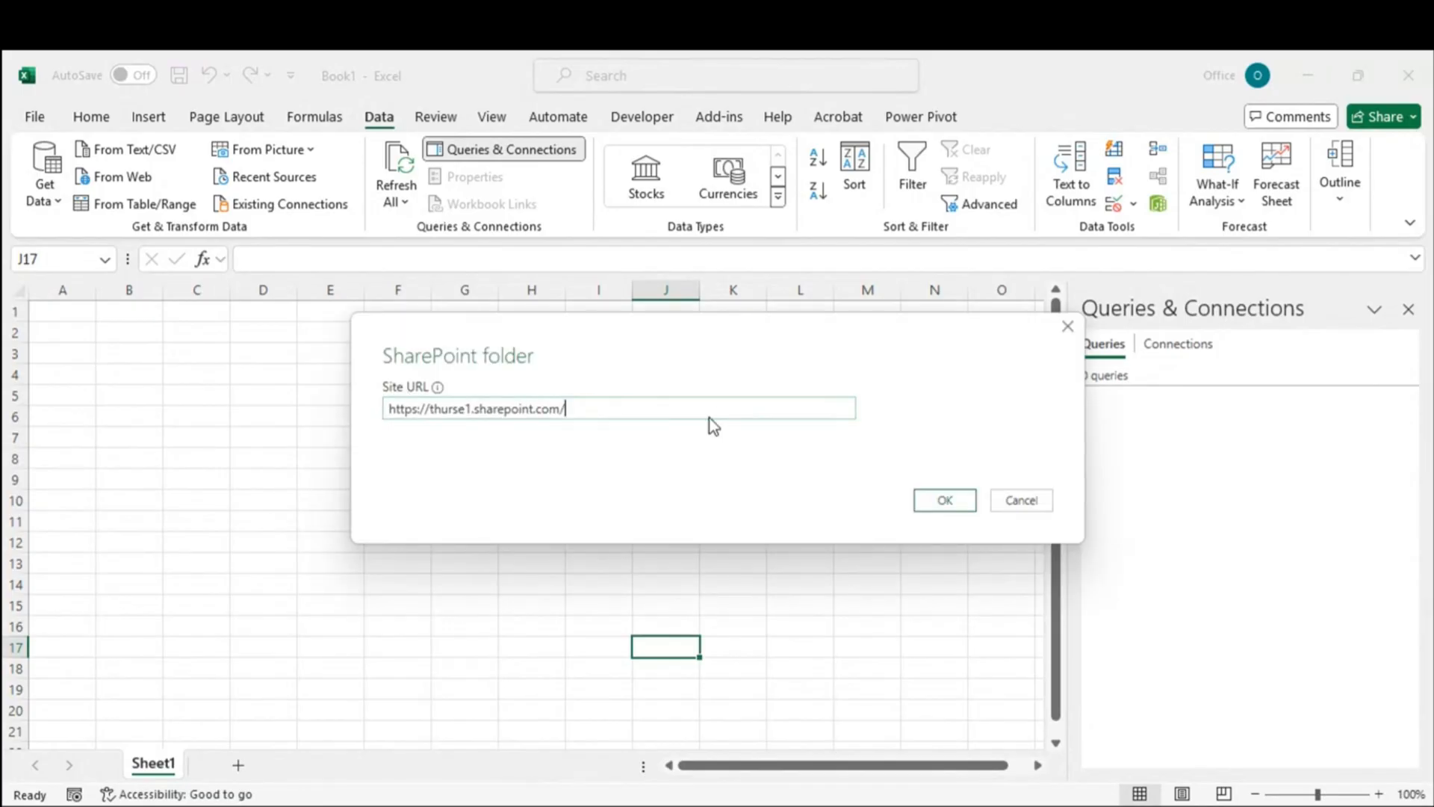
pyautogui.click(961, 505)
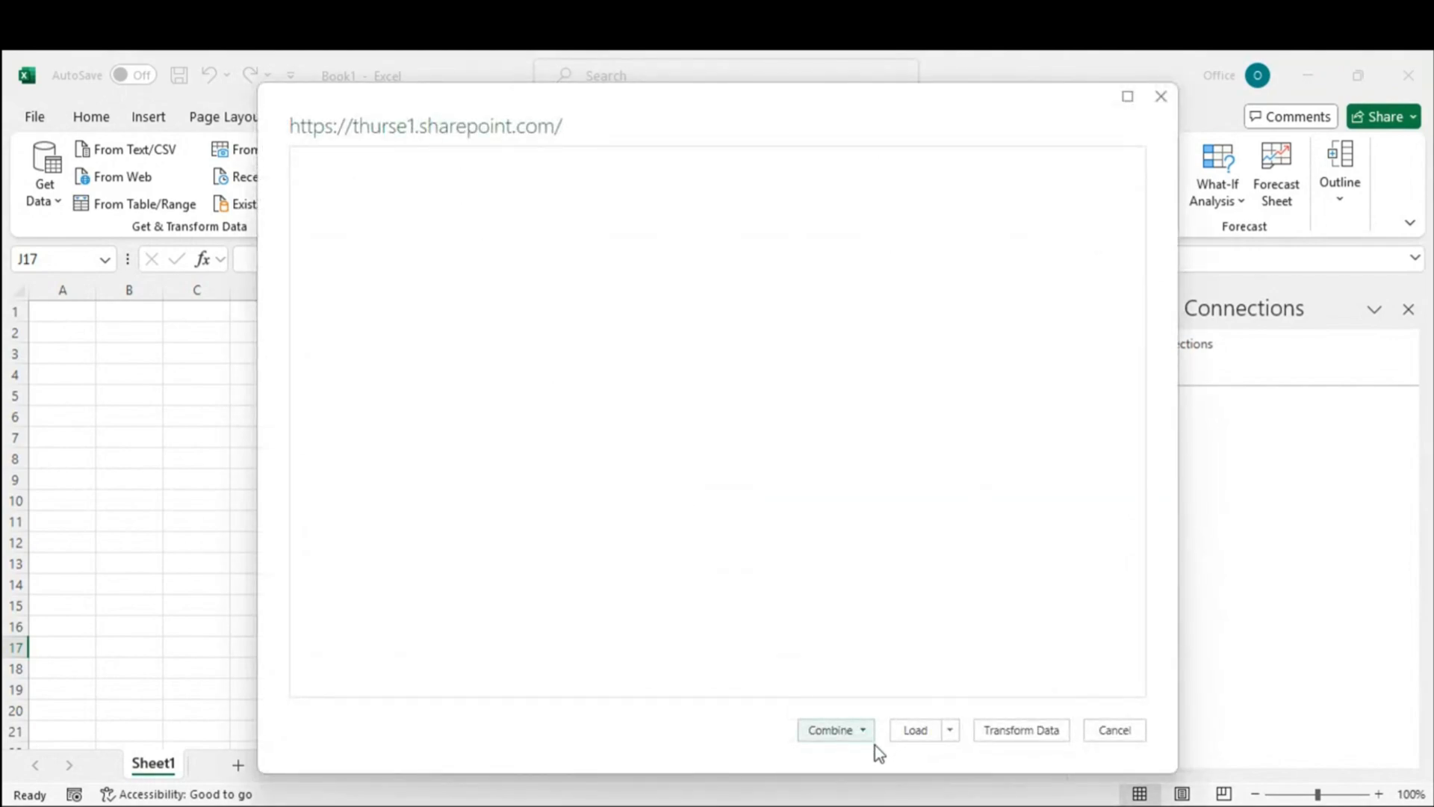
# Step: Load the empty Query1 file list into Power Query Editor and expand its SharePoint.Files formula
pyautogui.click(1010, 734)
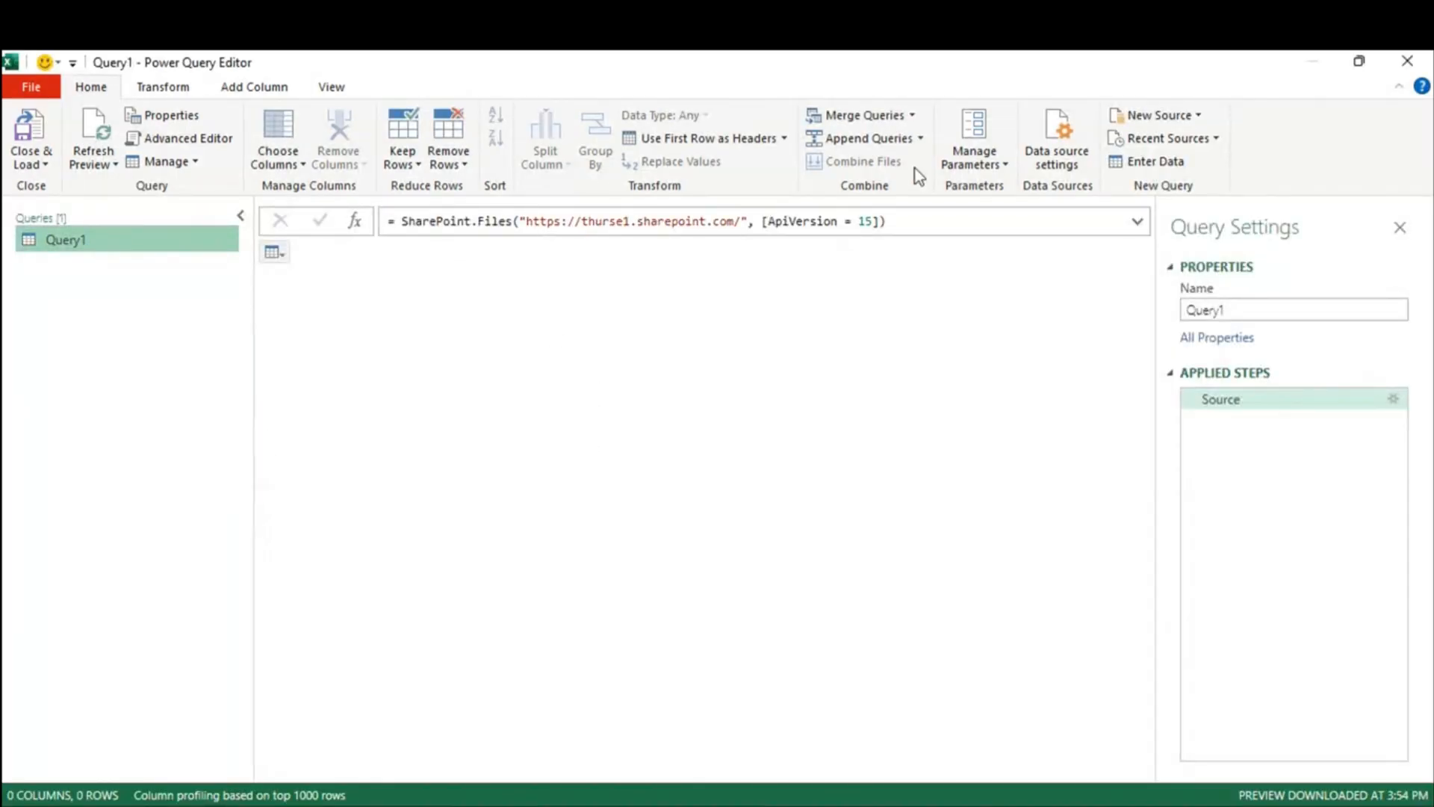
pyautogui.moveTo(743, 222); pyautogui.dragTo(527, 222)
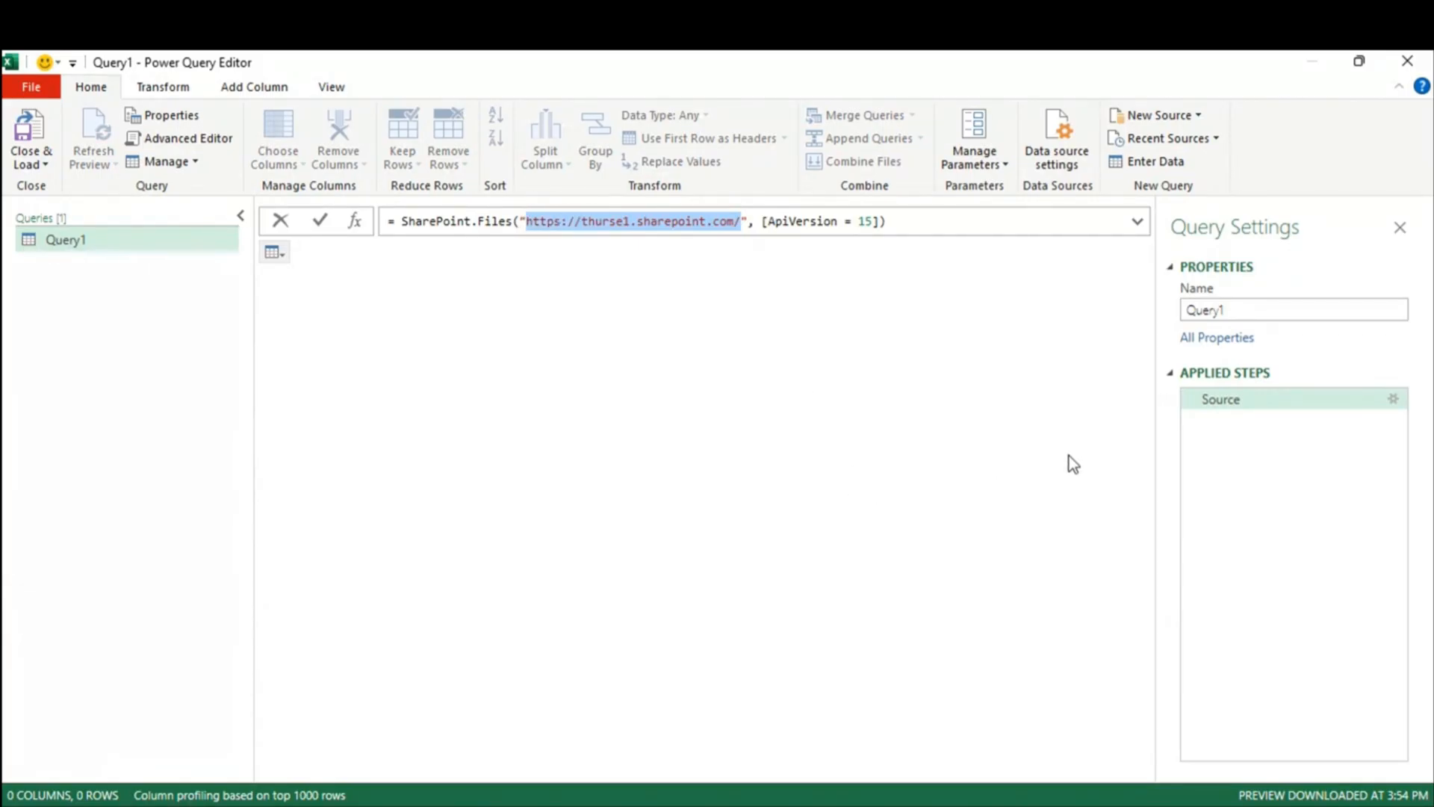
pyautogui.click(200, 231)
pyautogui.click(285, 258)
pyautogui.click(716, 387)
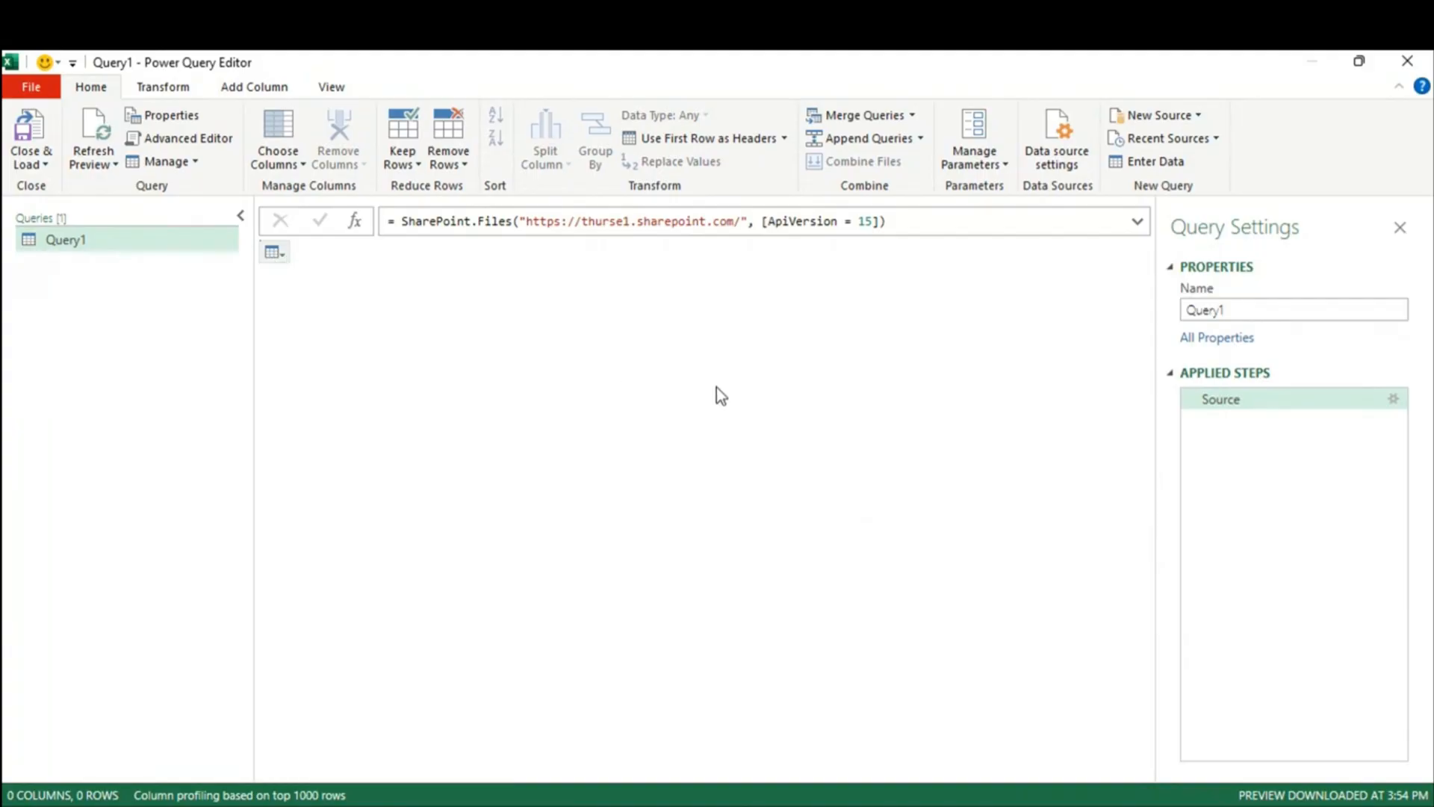
pyautogui.click(1137, 222)
pyautogui.click(586, 486)
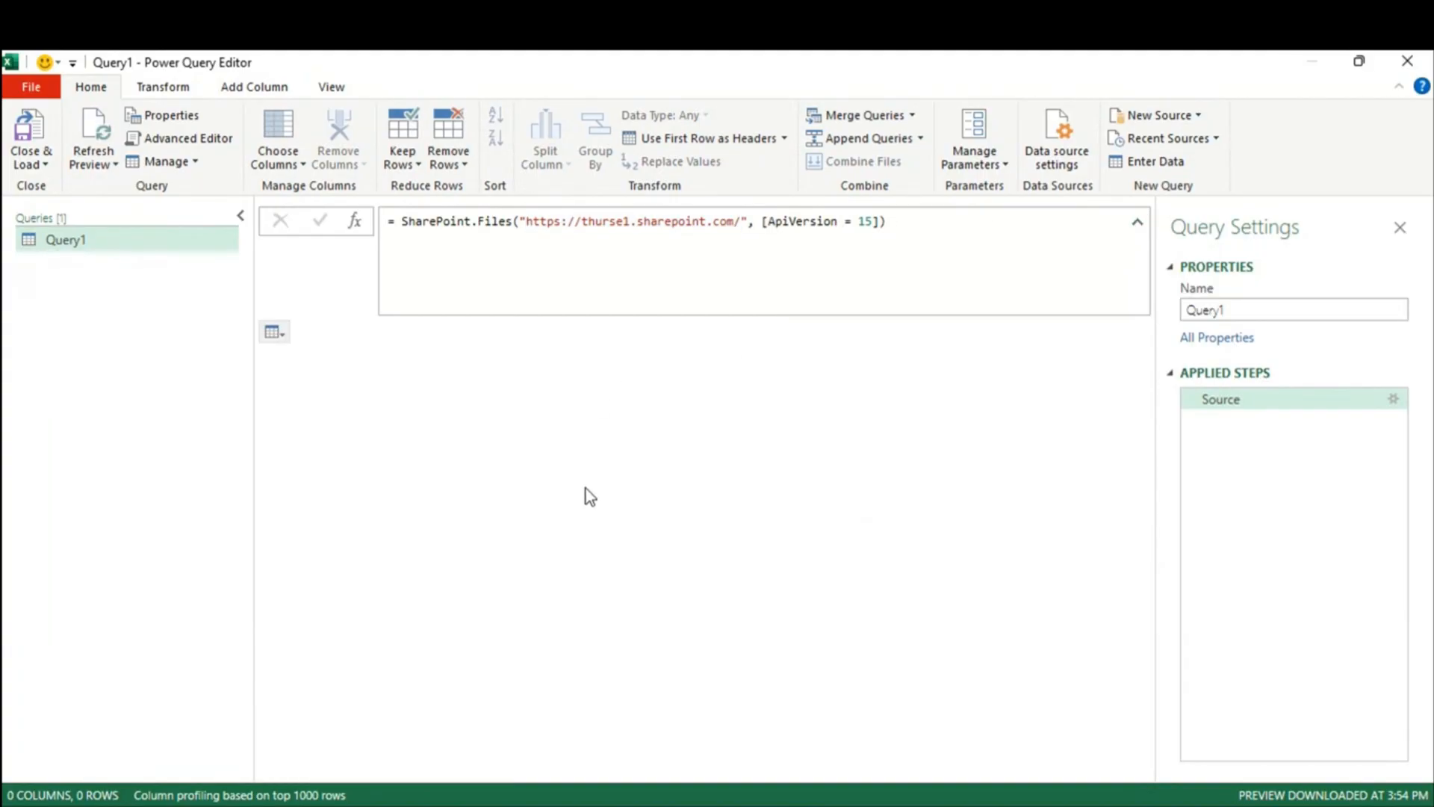
pyautogui.hotkey('alt', 'Tab')
pyautogui.click(282, 806)
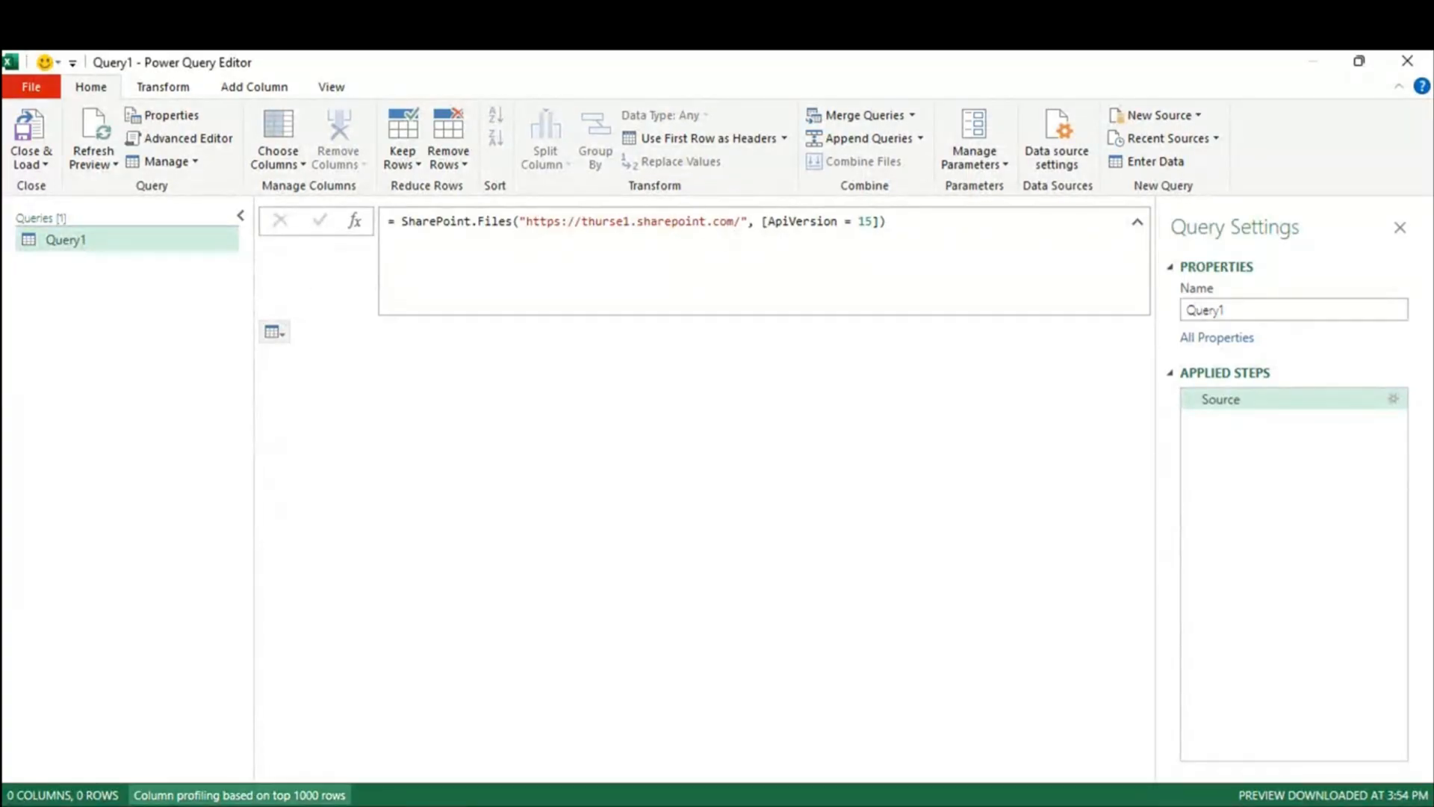
# Step: Copy the /sites/Python address from SharePoint and select the old URL in Query1's formula
pyautogui.moveTo(267, 806)
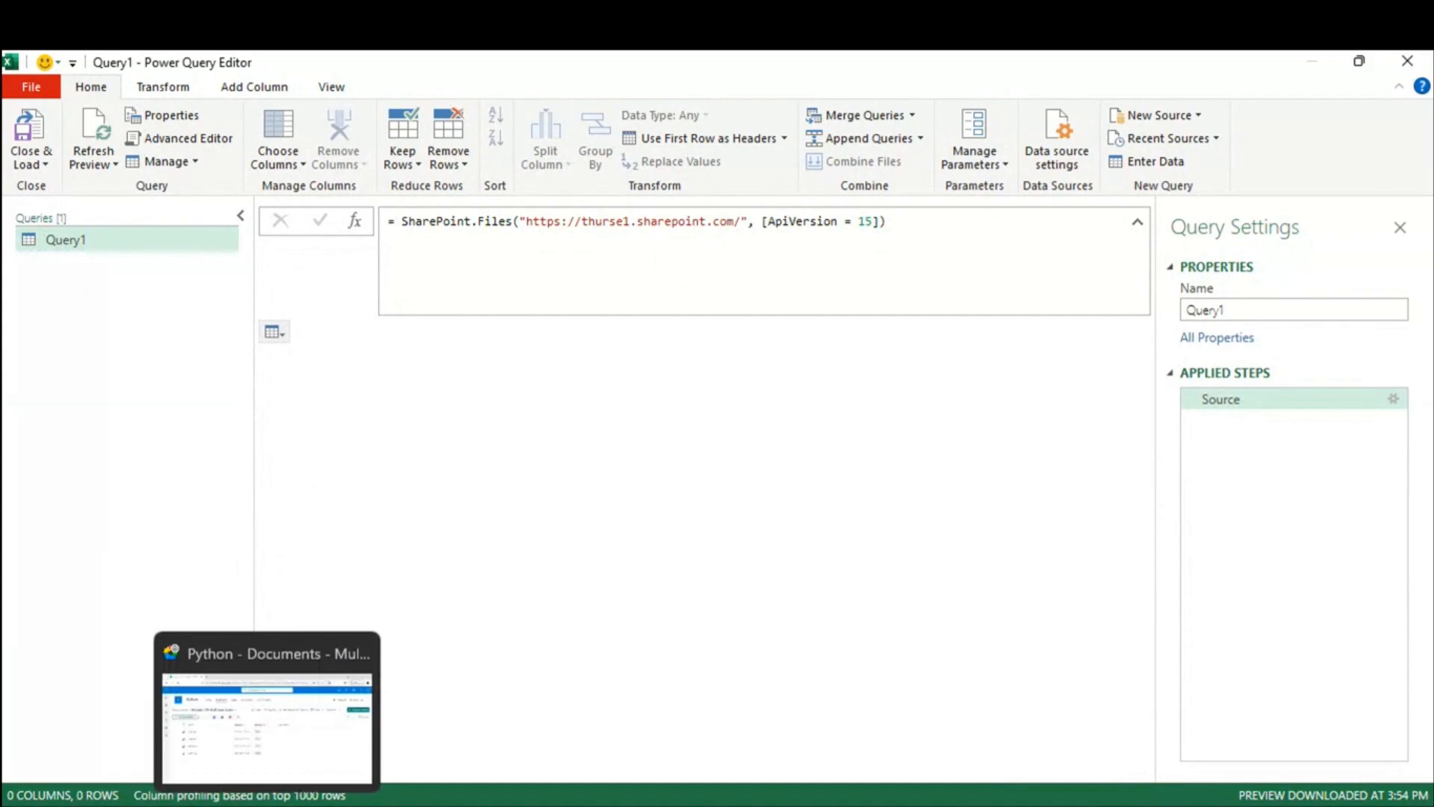
pyautogui.click(267, 717)
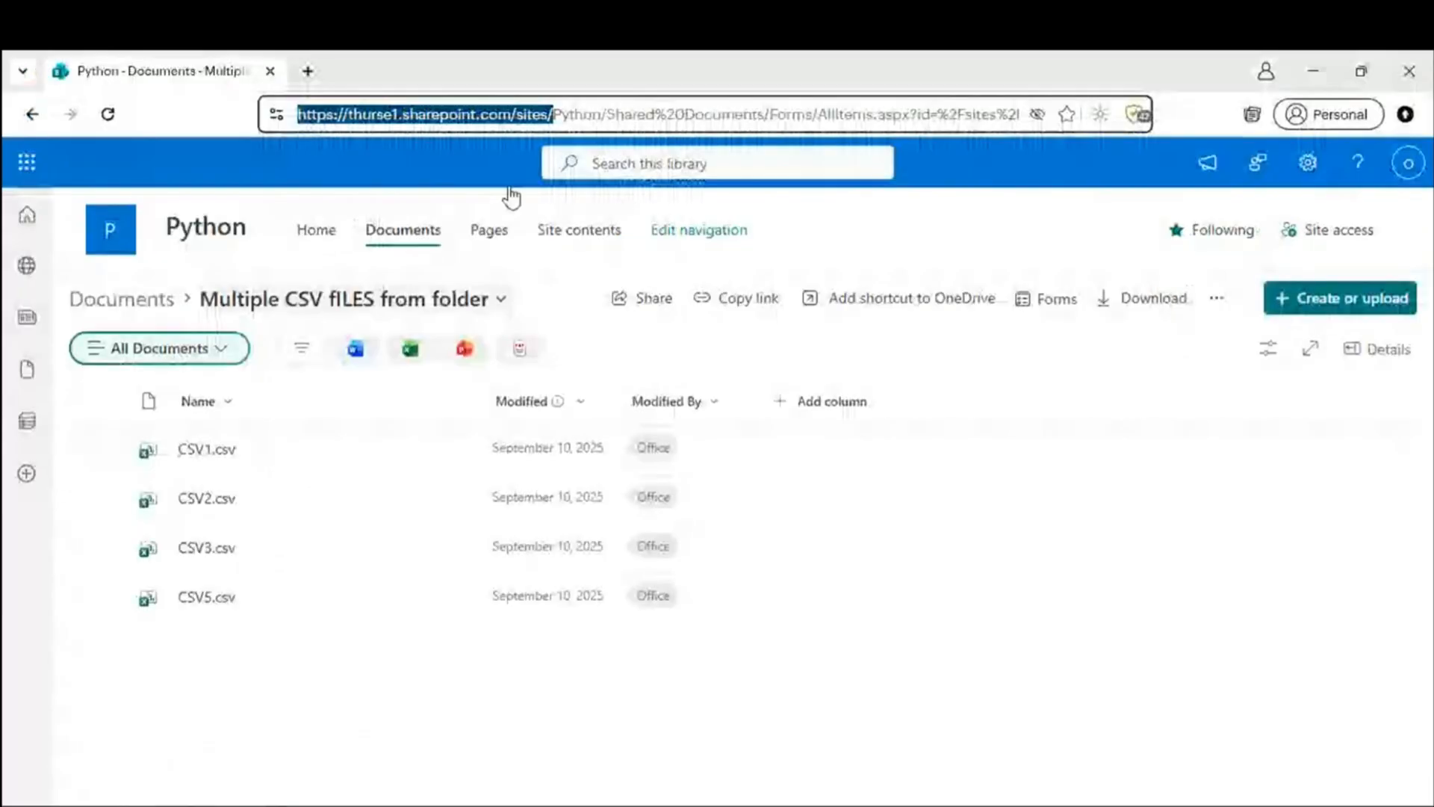
pyautogui.click(608, 114)
pyautogui.moveTo(606, 114); pyautogui.dragTo(205, 118)
pyautogui.hotkey('ctrl', 'c')
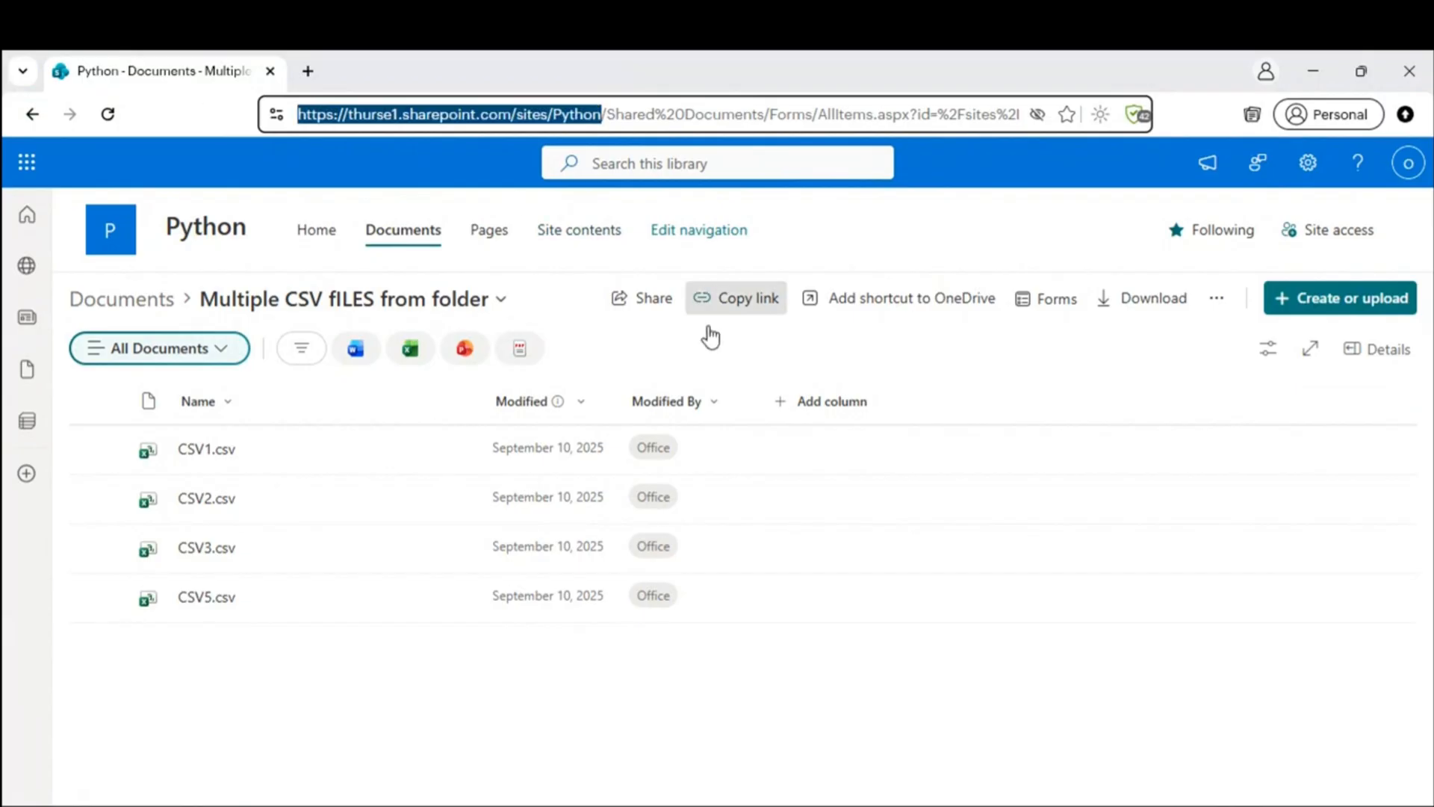
pyautogui.hotkey('alt', 'Tab')
pyautogui.click(742, 221)
pyautogui.moveTo(742, 221); pyautogui.dragTo(528, 222)
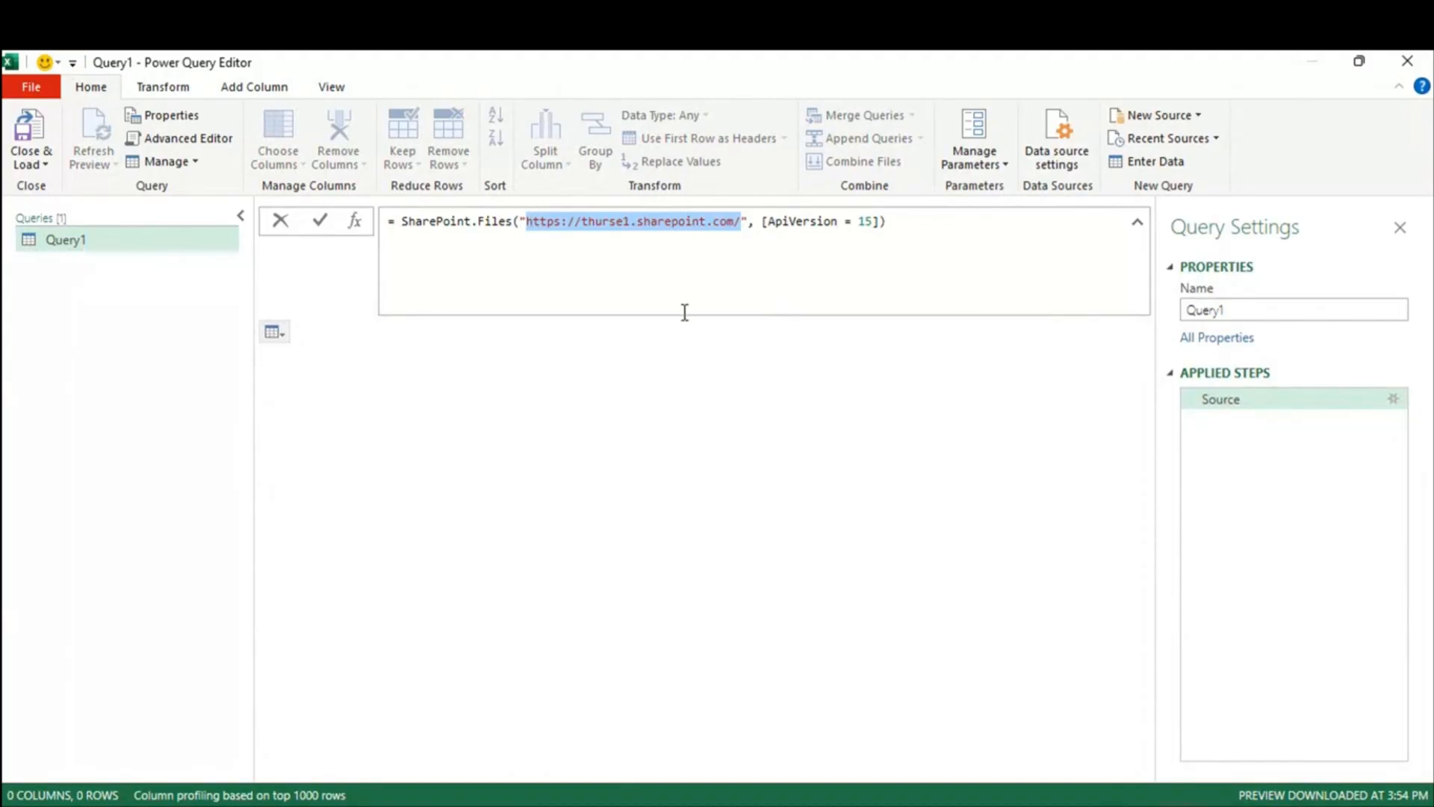
# Step: Paste the Python site URL into the Source formula and review its 19 files, including CSV1–CSV5
pyautogui.hotkey('ctrl', 'v')
pyautogui.press('Return')
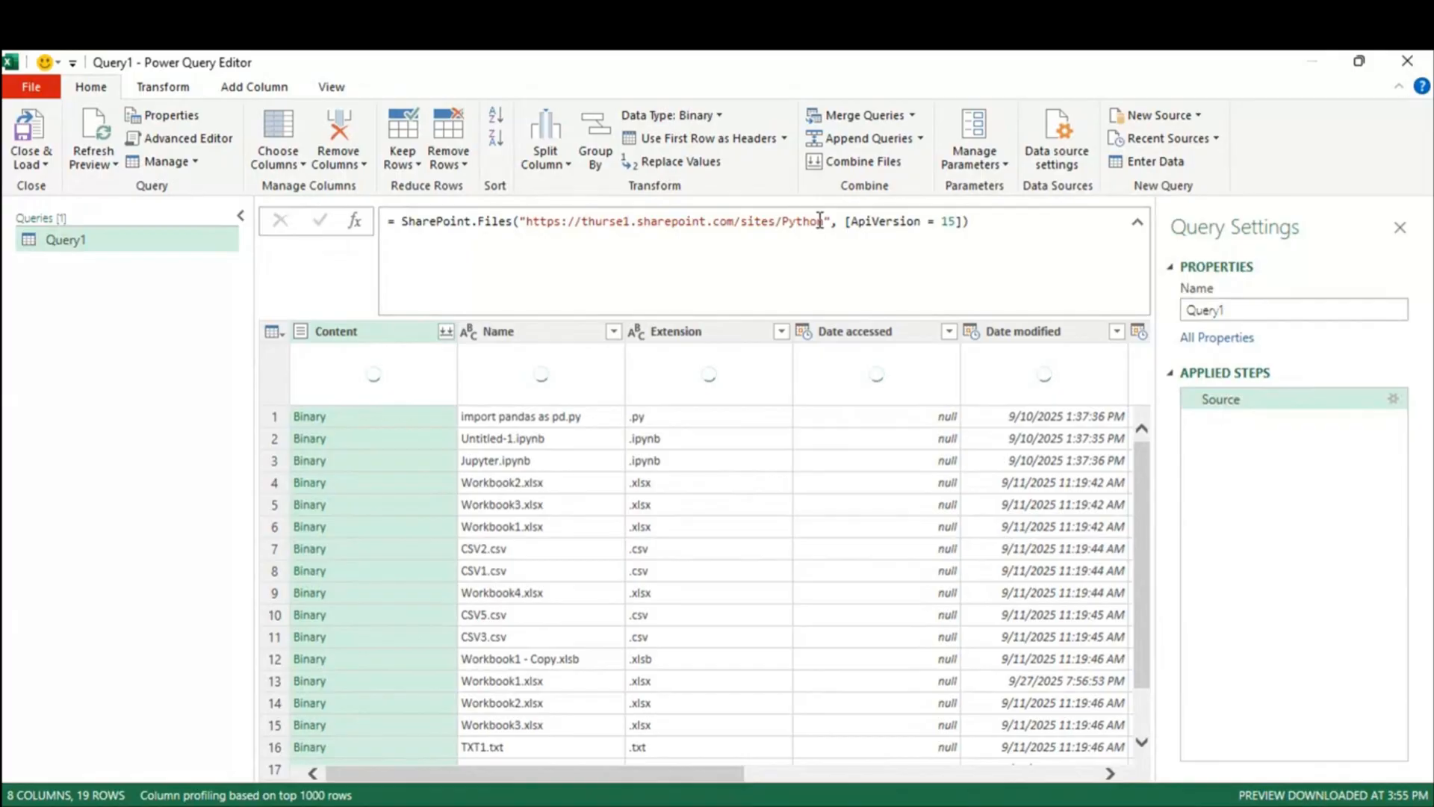
pyautogui.hotkey('alt', 'Tab')
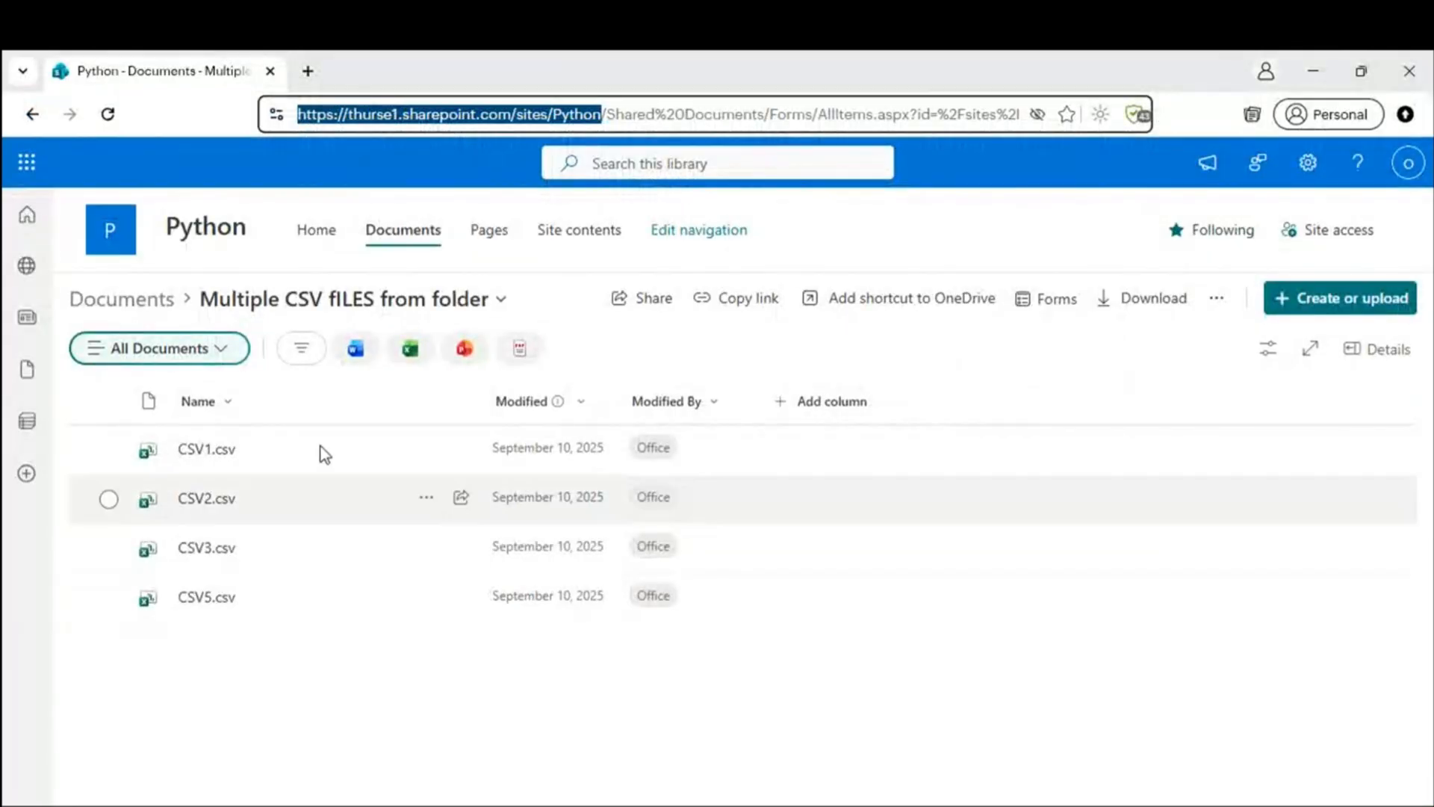
pyautogui.hotkey('alt', 'Tab')
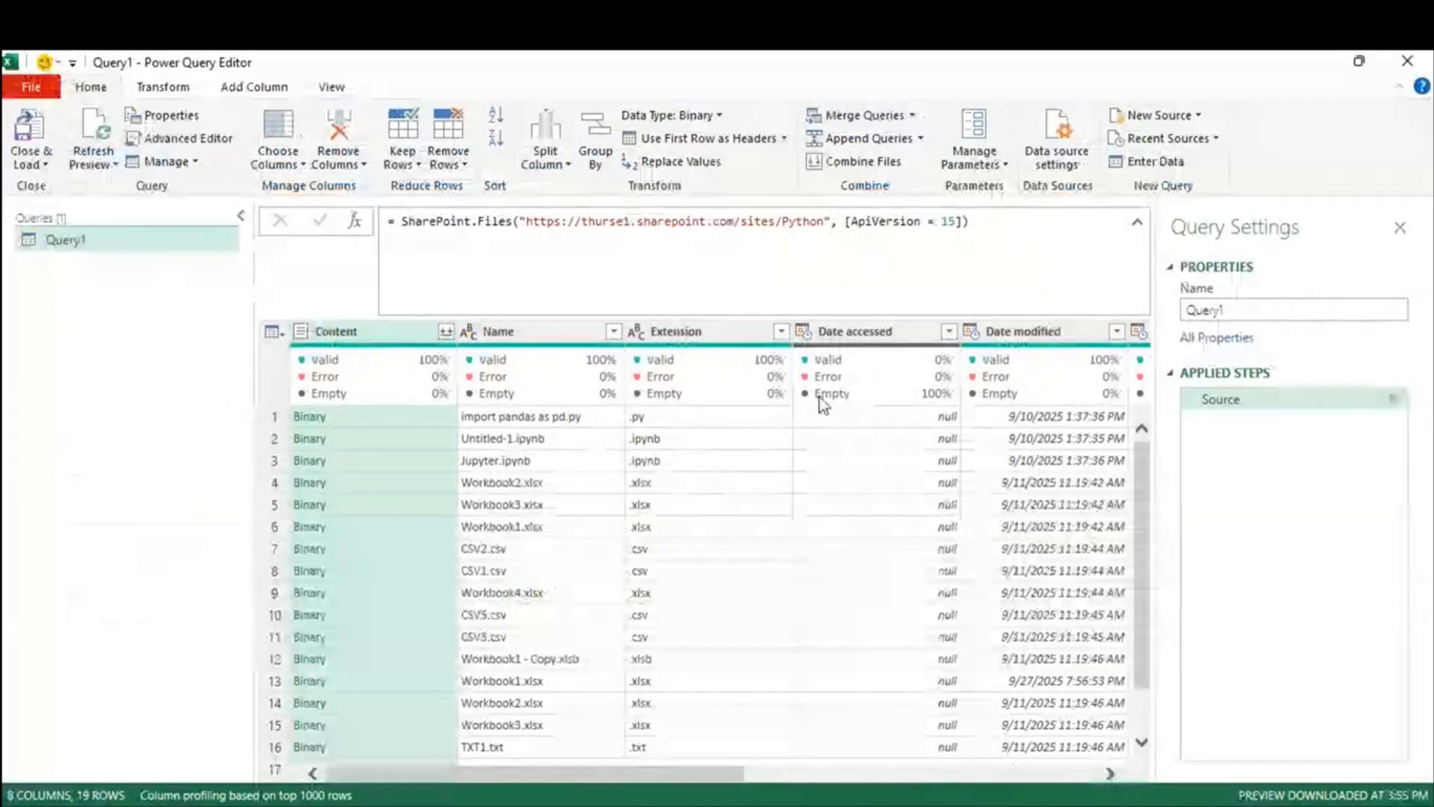
pyautogui.scroll(-1, 736, 608)
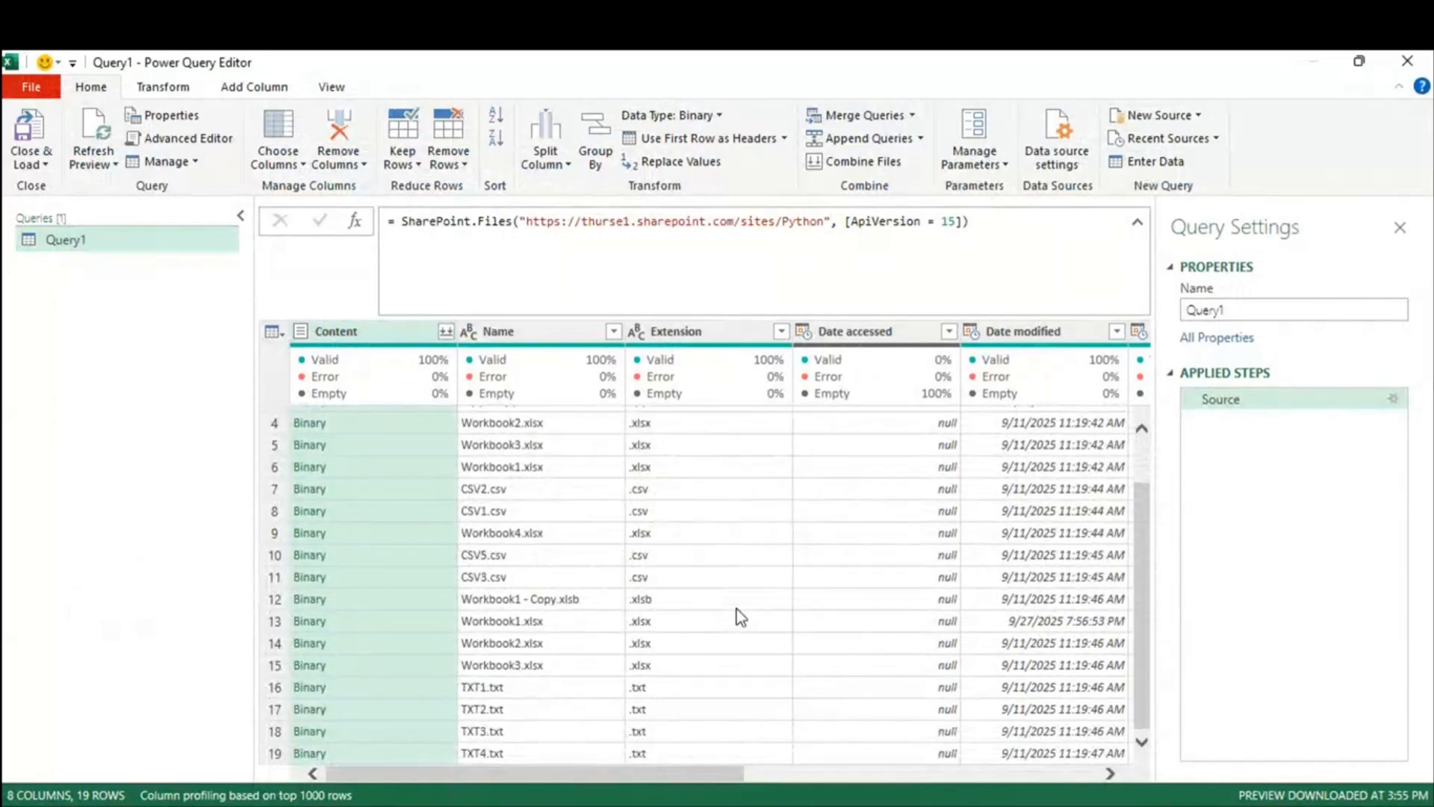
pyautogui.scroll(1, 708, 650)
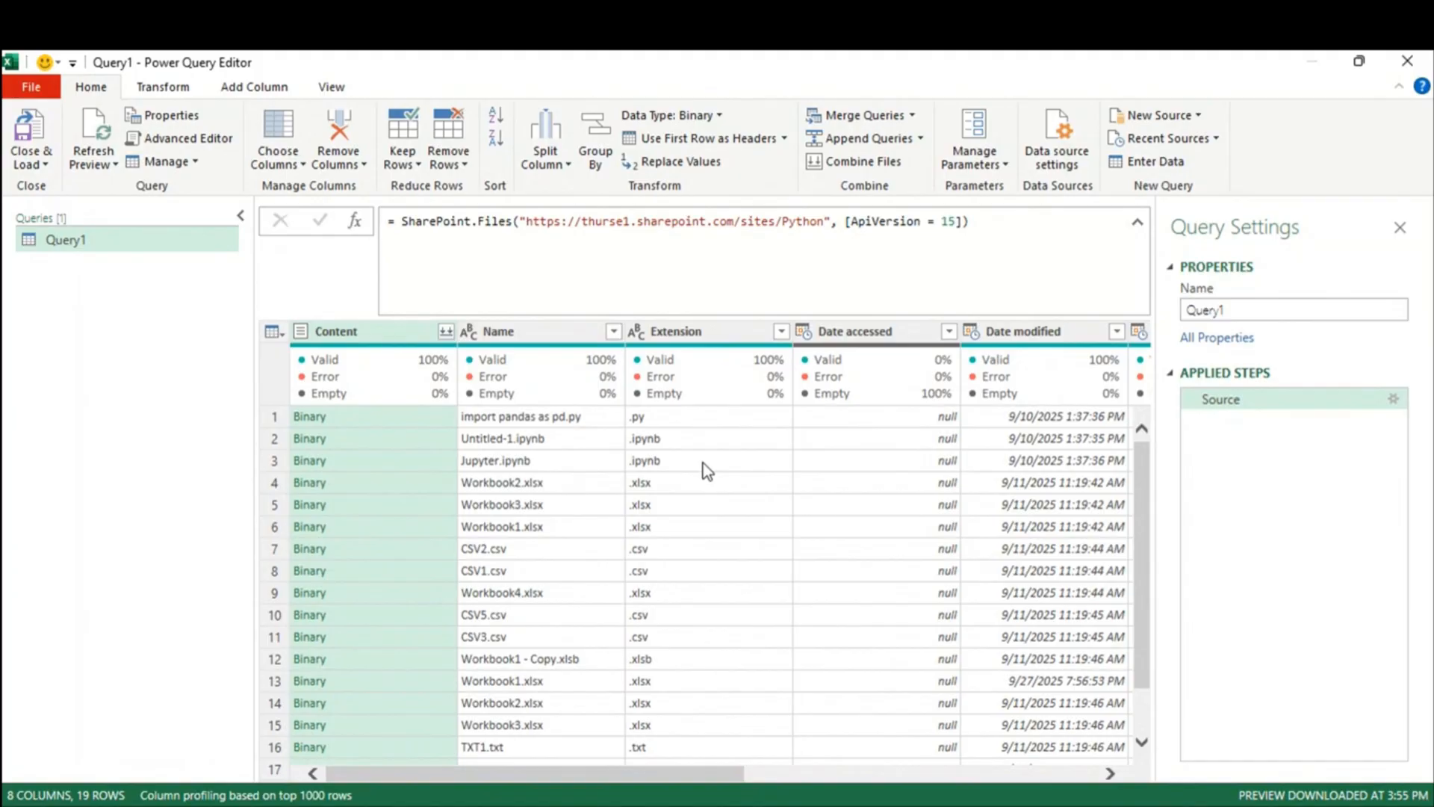
# Step: In the Documents library, copy the 'Multiple CSV fILES from folder' name from Rename, then cancel
pyautogui.hotkey('alt', 'Tab')
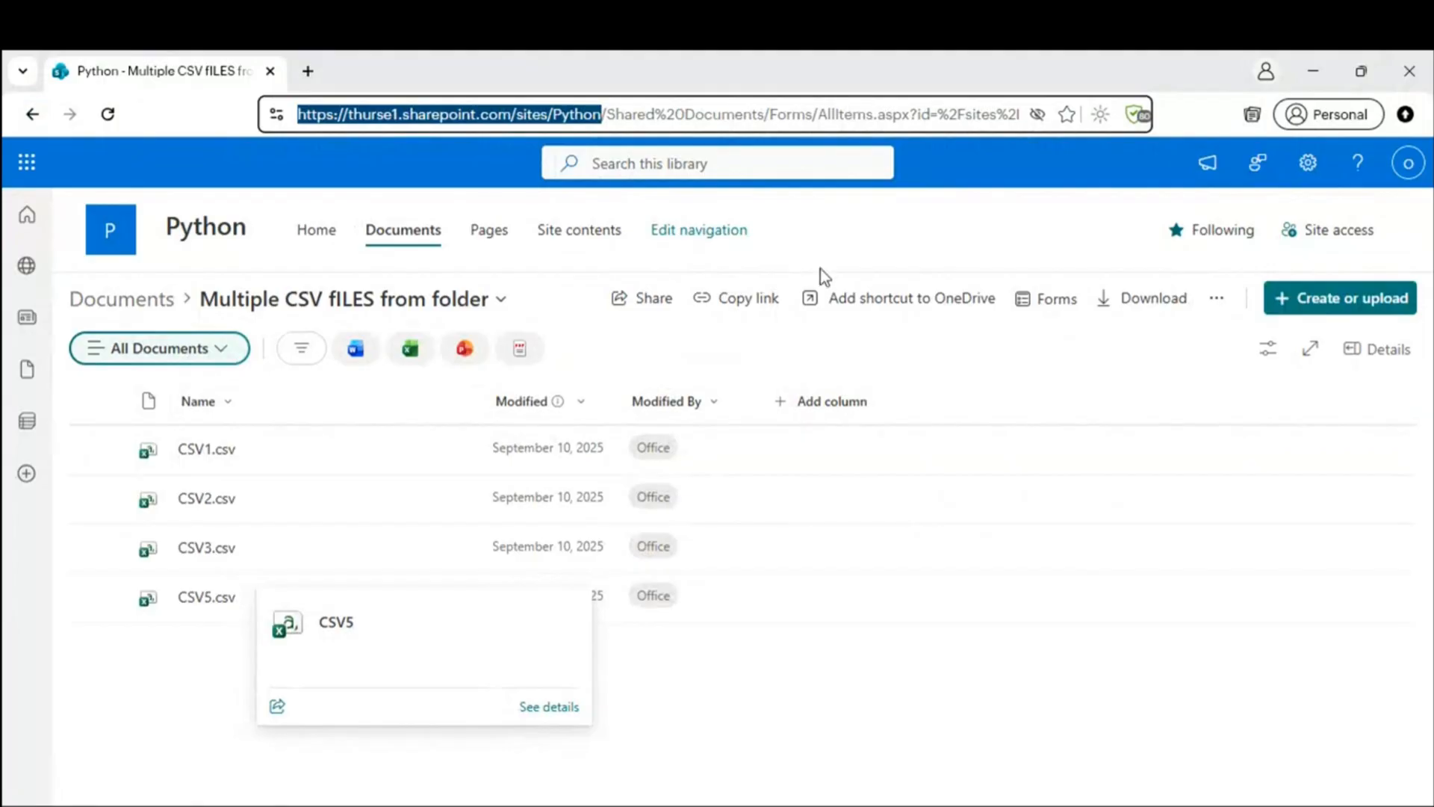
pyautogui.hotkey('alt', 'Tab')
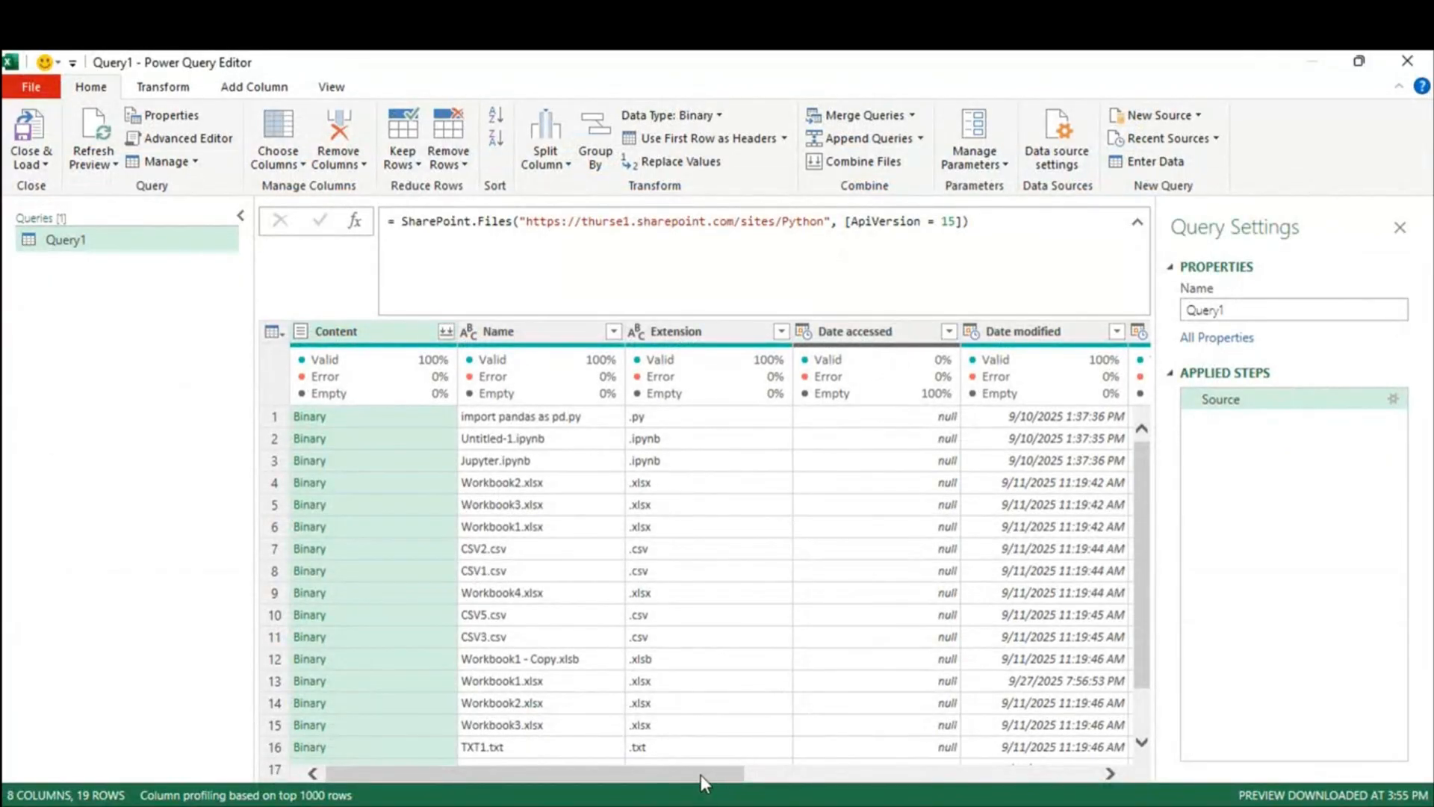
pyautogui.moveTo(701, 774); pyautogui.dragTo(1101, 777)
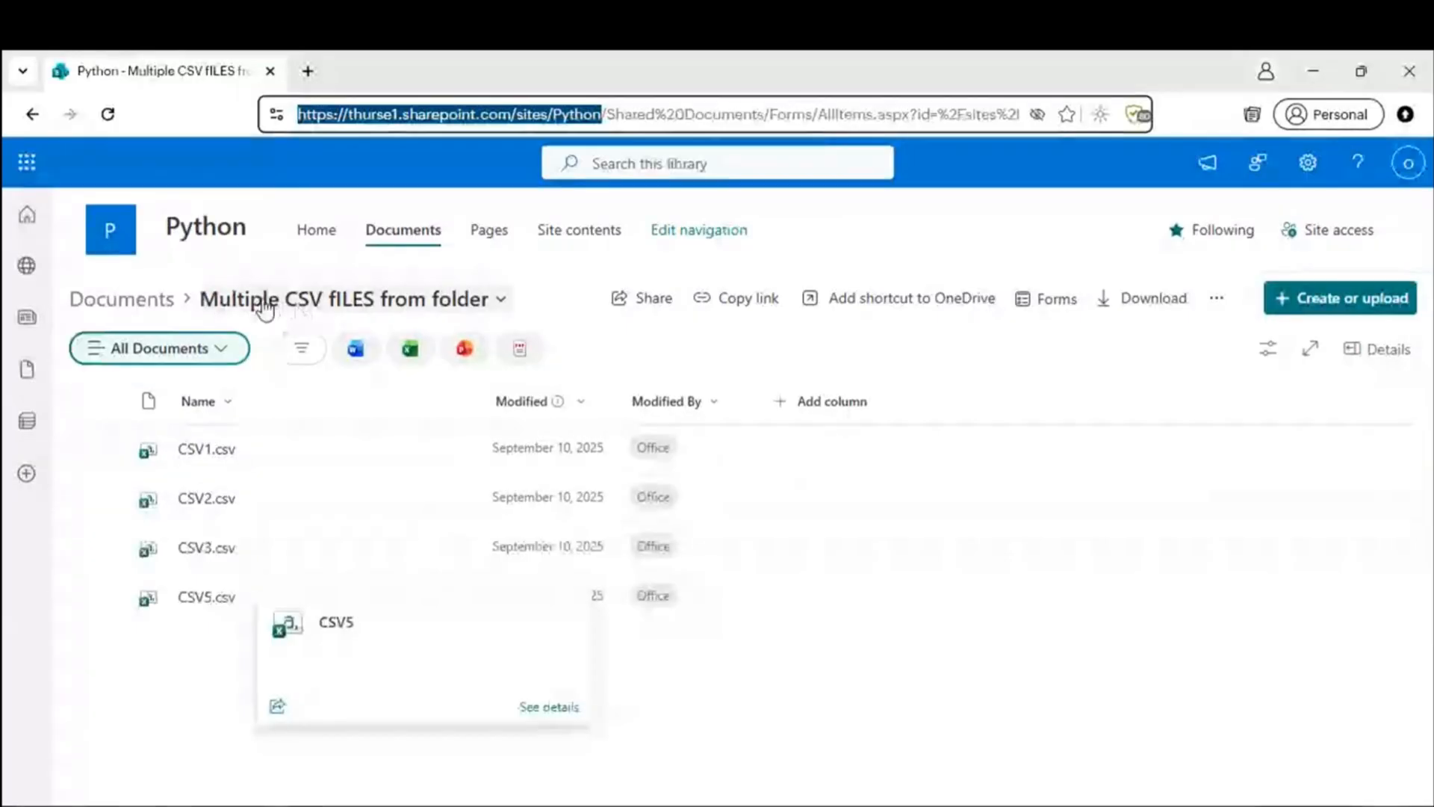
pyautogui.click(256, 298)
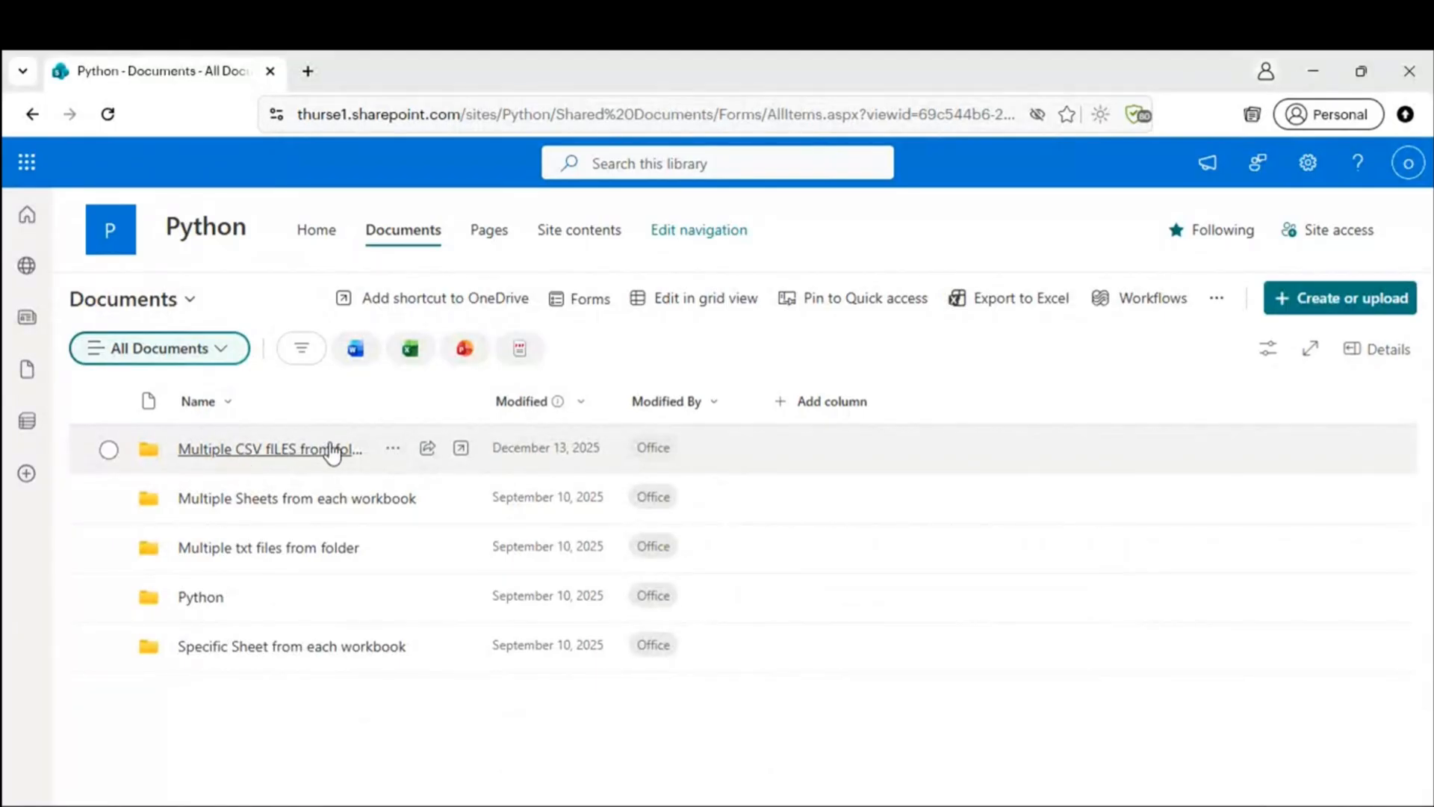
pyautogui.click(393, 450)
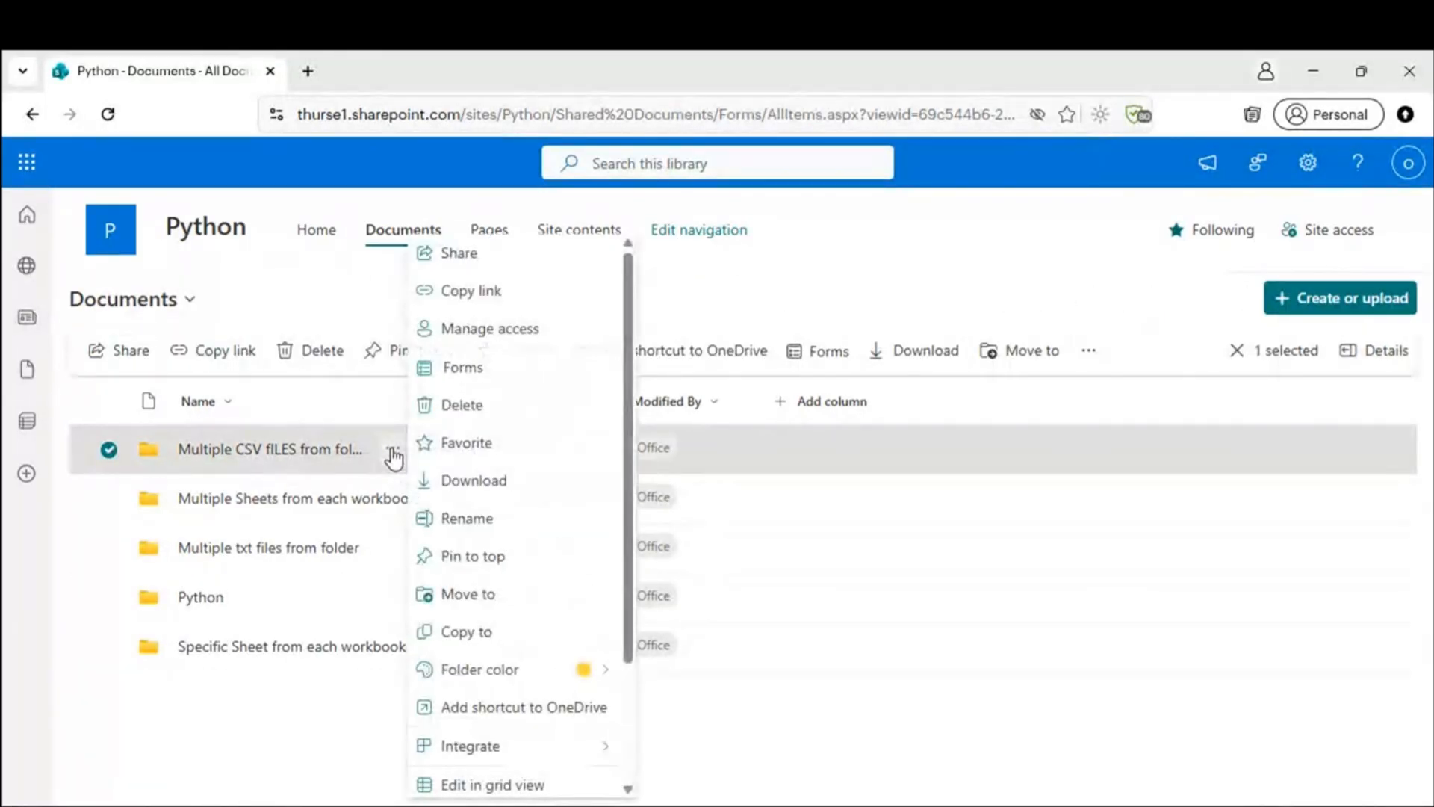
pyautogui.click(468, 518)
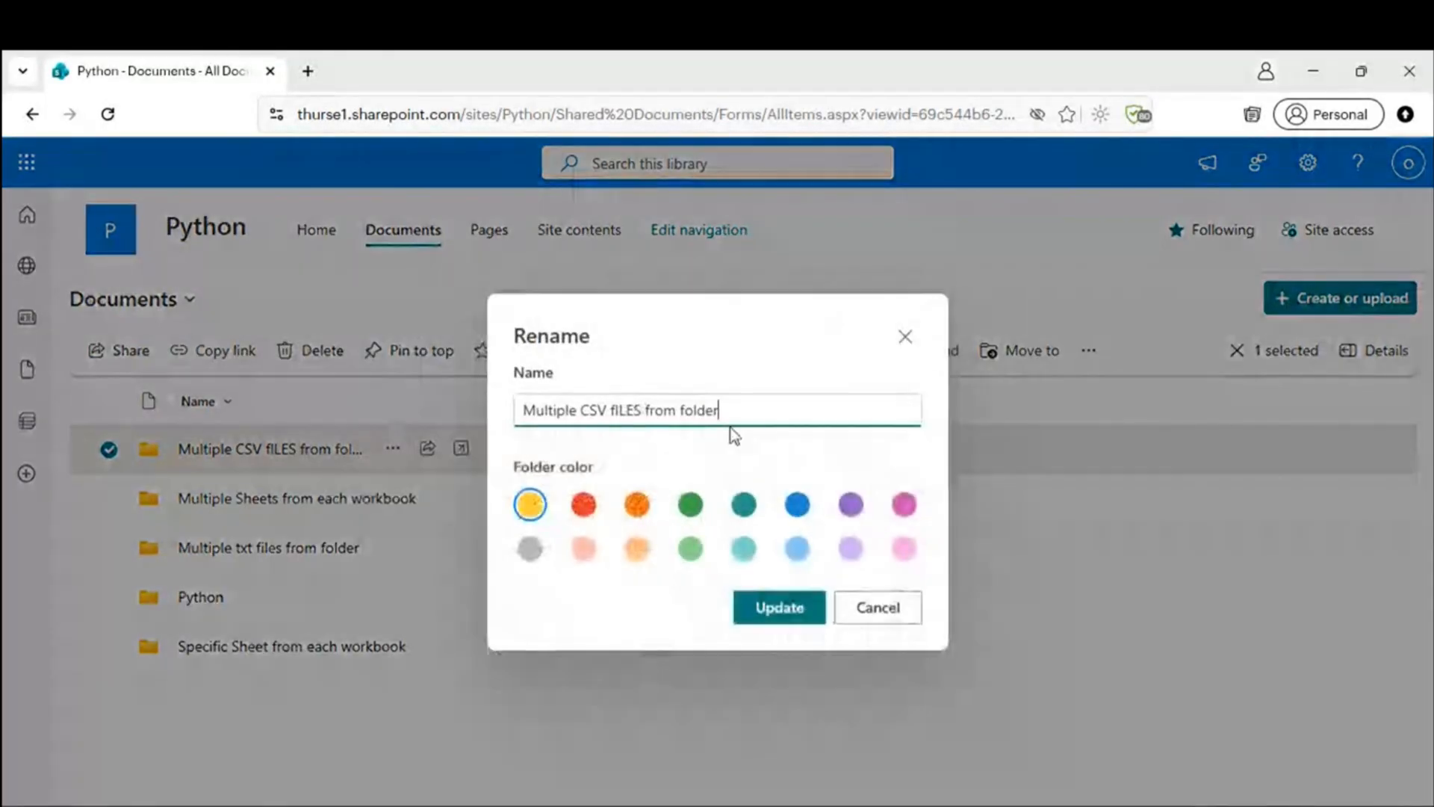
pyautogui.click(895, 613)
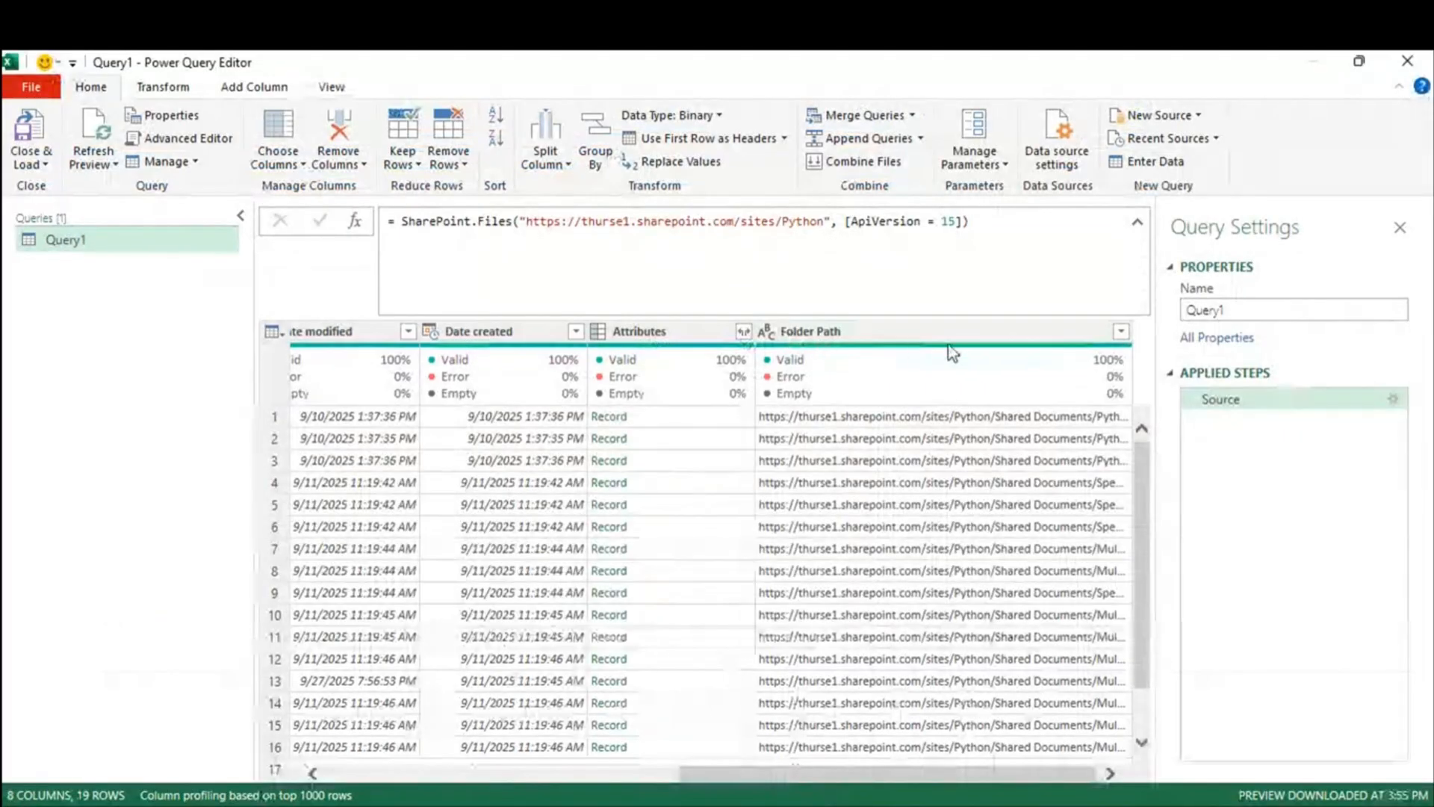
# Step: Filter Folder Path with Contains 'Multiple CSV fILES from folder', leaving 4 rows
pyautogui.click(1122, 331)
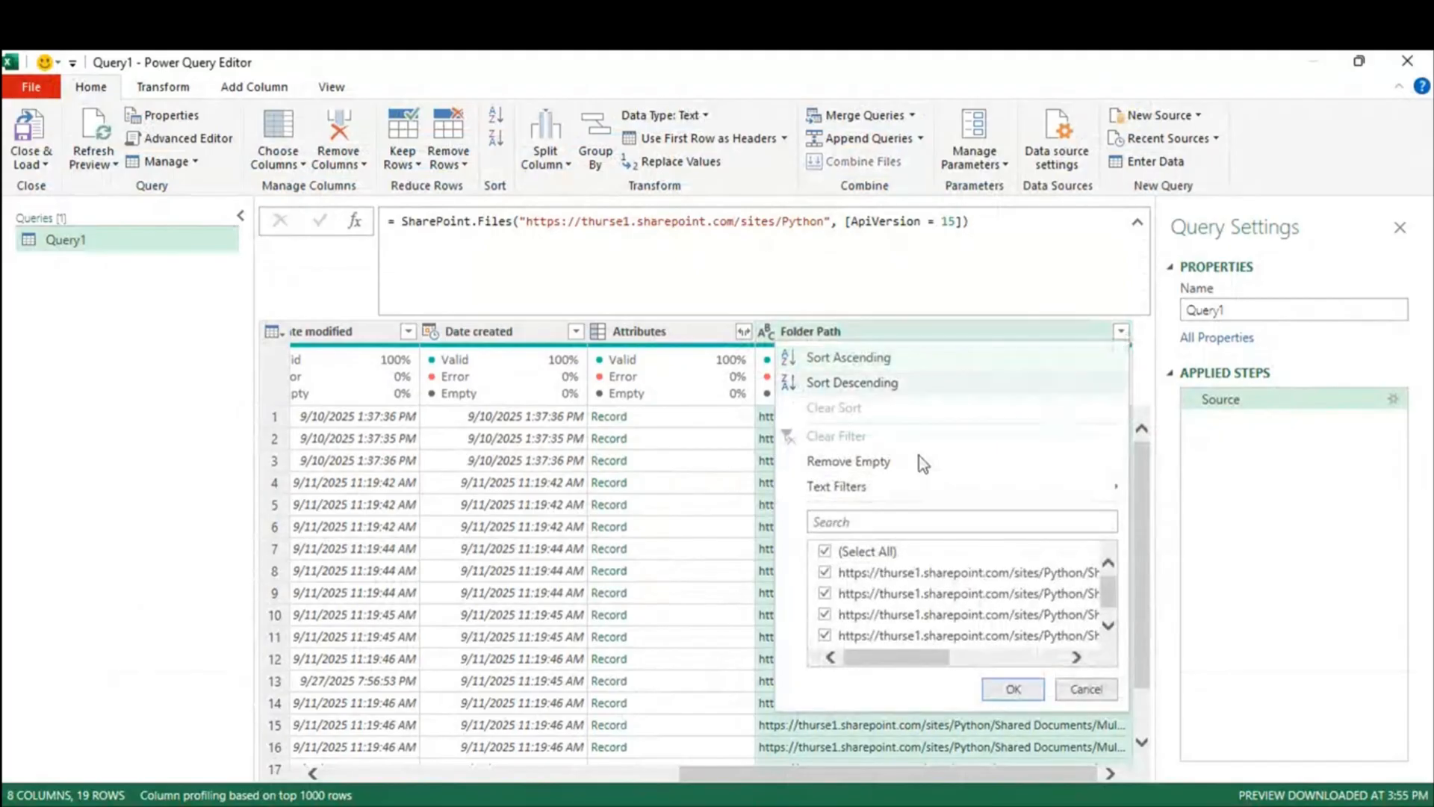
pyautogui.moveTo(842, 489)
pyautogui.click(1203, 654)
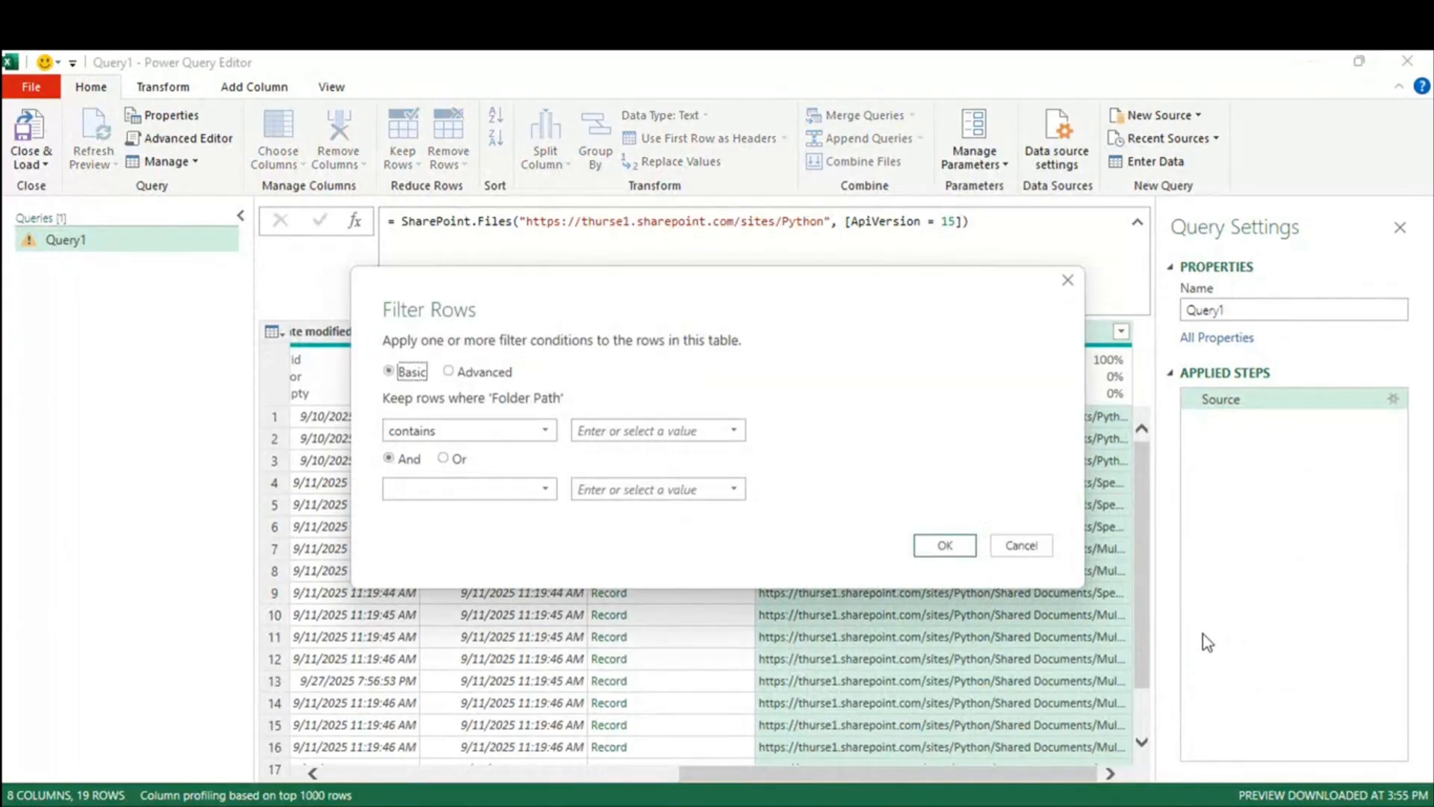
pyautogui.click(637, 432)
pyautogui.write('Multiple CSV Files from folder')
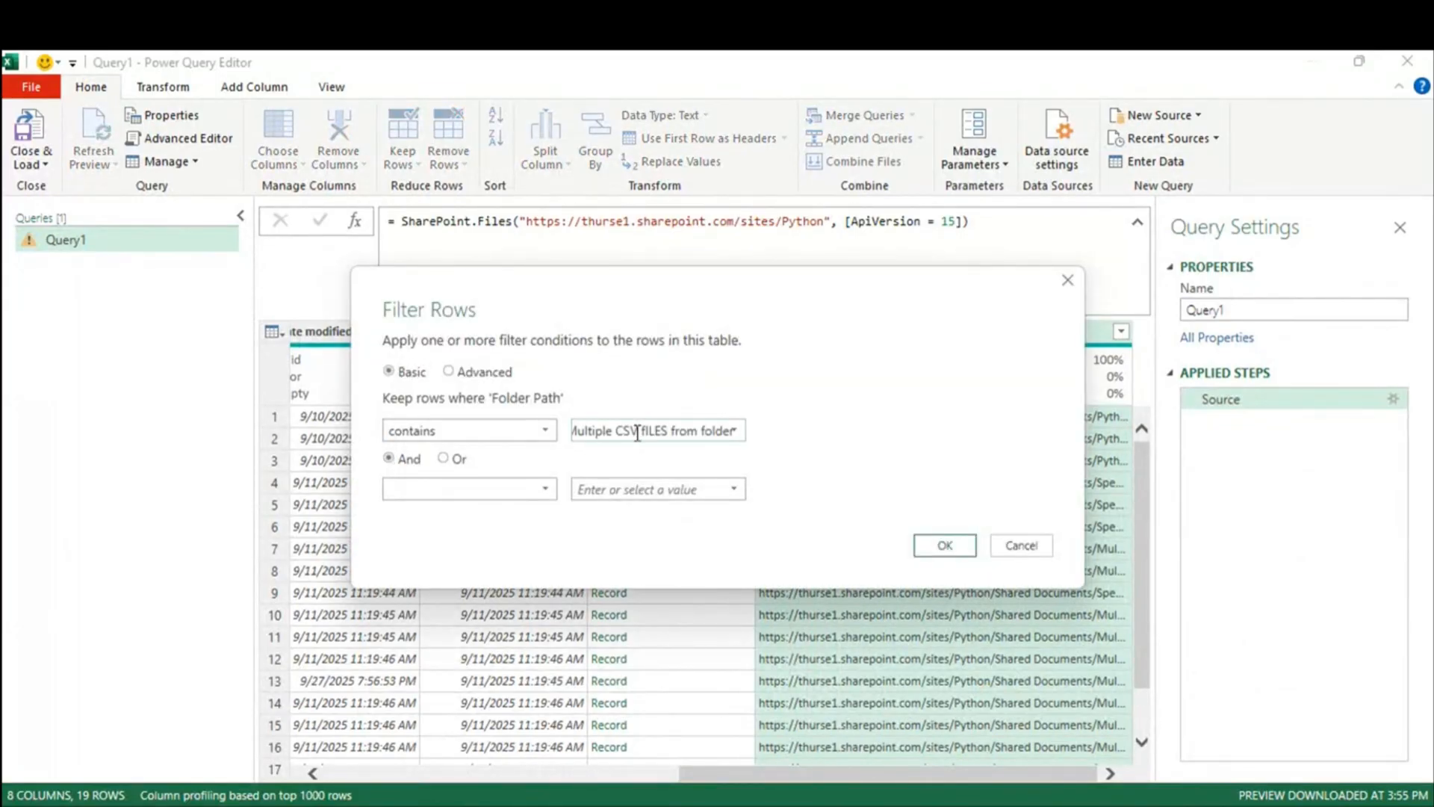
pyautogui.click(945, 545)
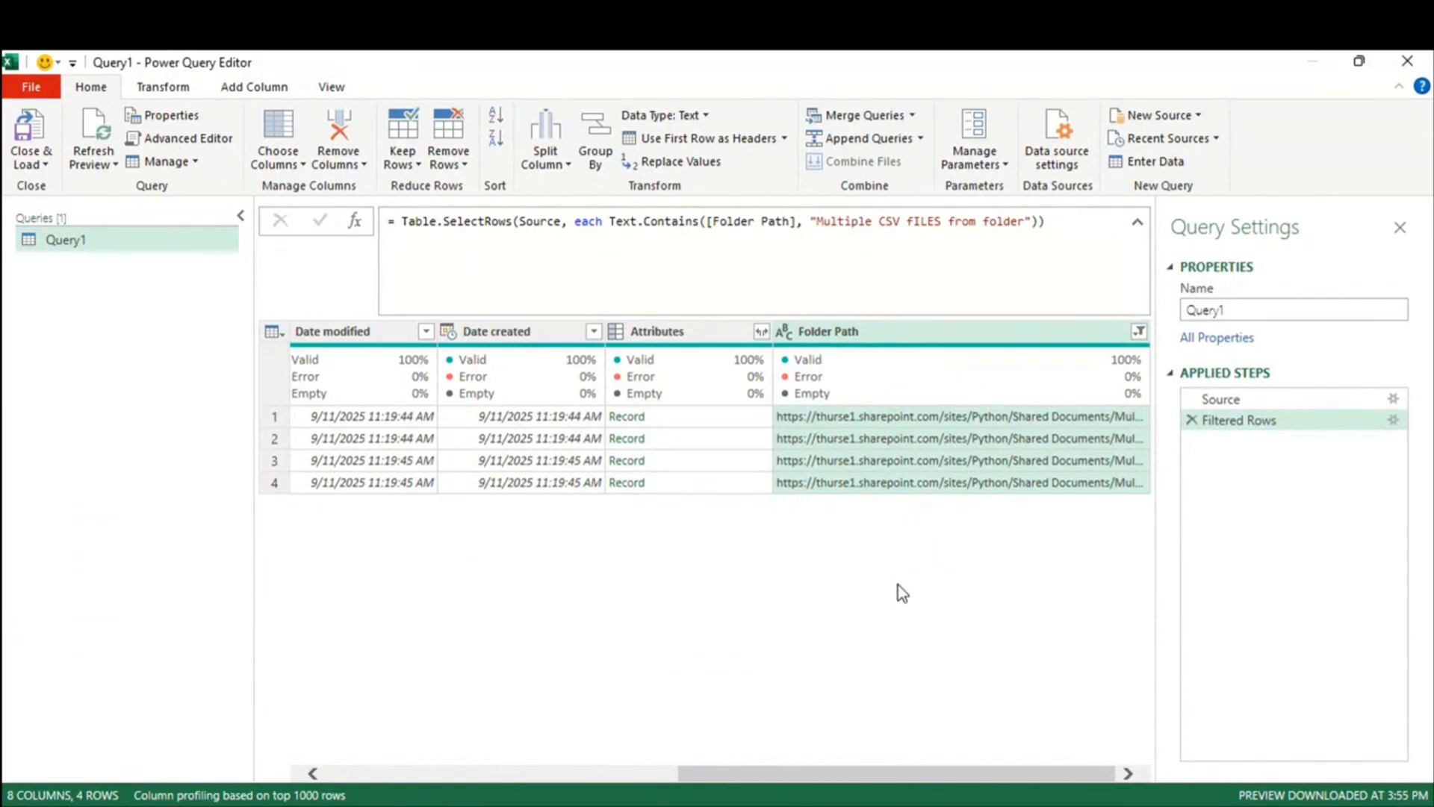
# Step: Check the Folder Path filter, preview the first file's full path, and widen the Folder Path column
pyautogui.click(1140, 331)
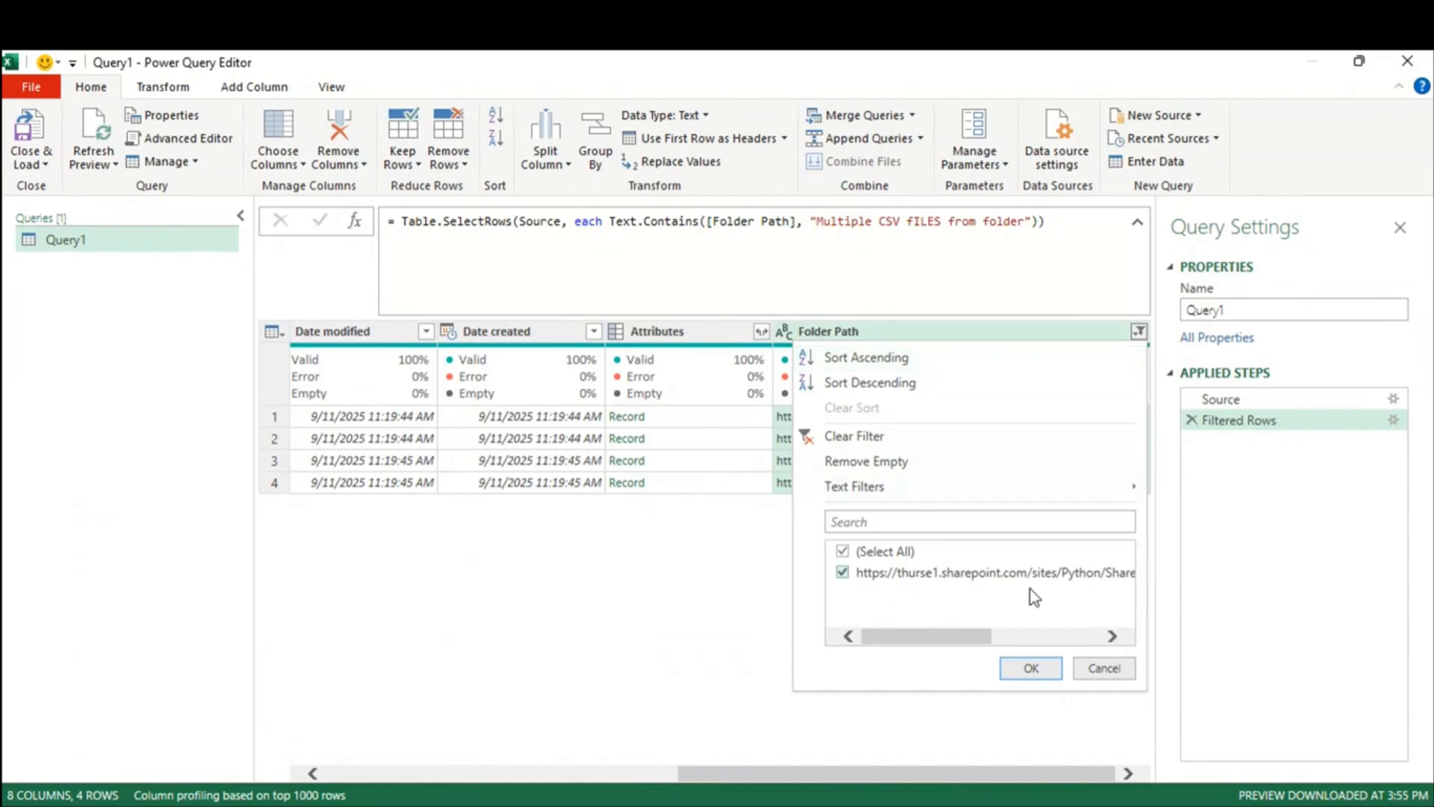
pyautogui.moveTo(1082, 496)
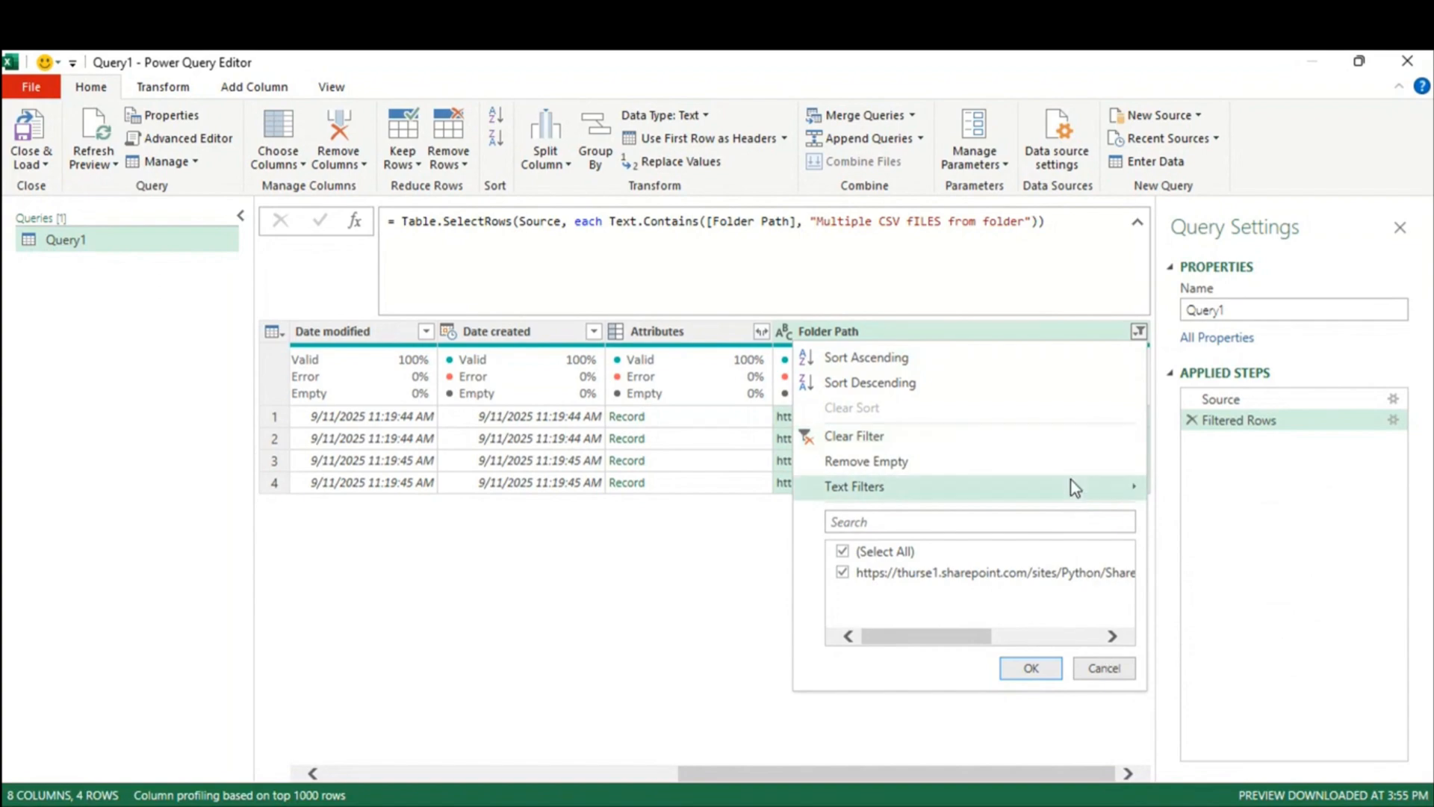
pyautogui.moveTo(1073, 486)
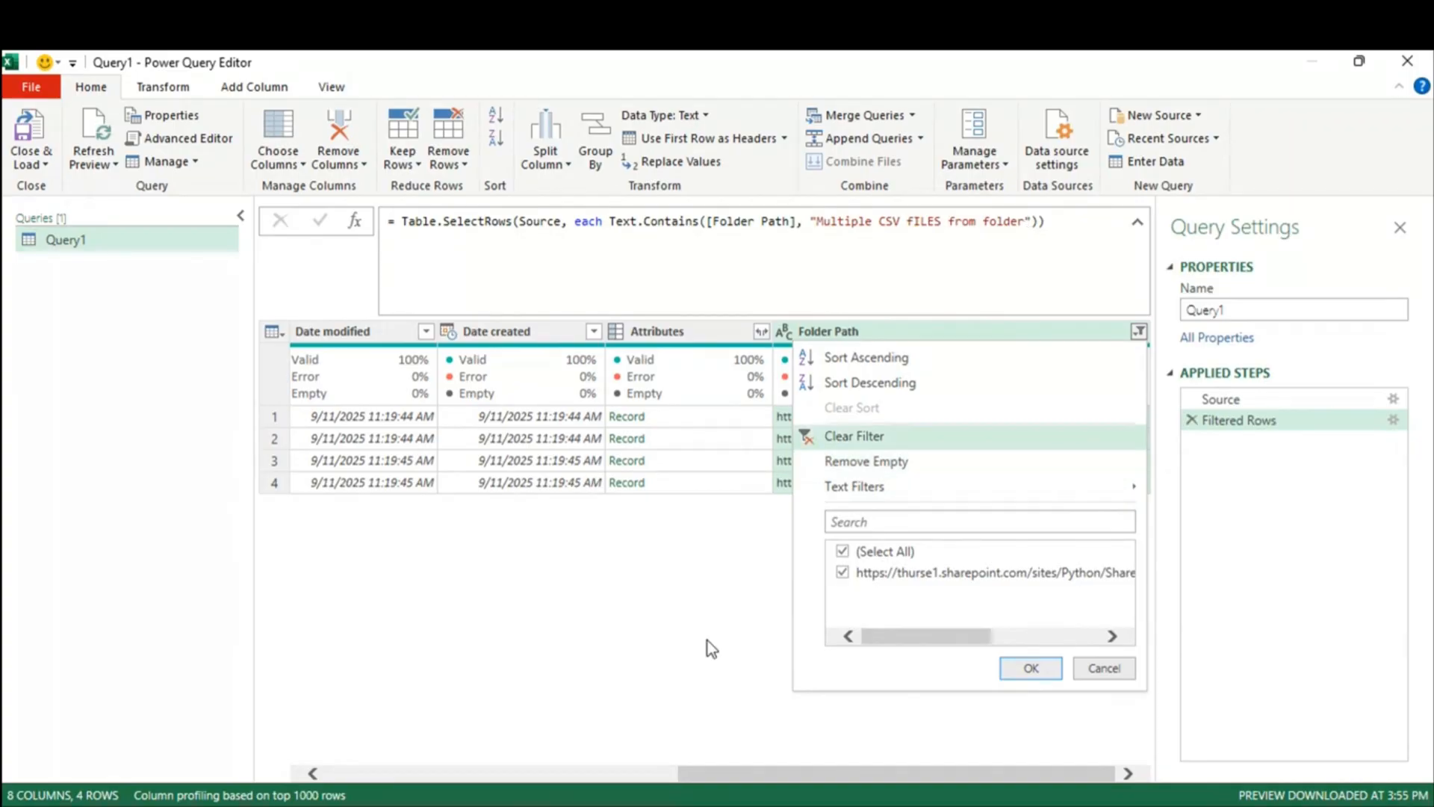
pyautogui.click(658, 661)
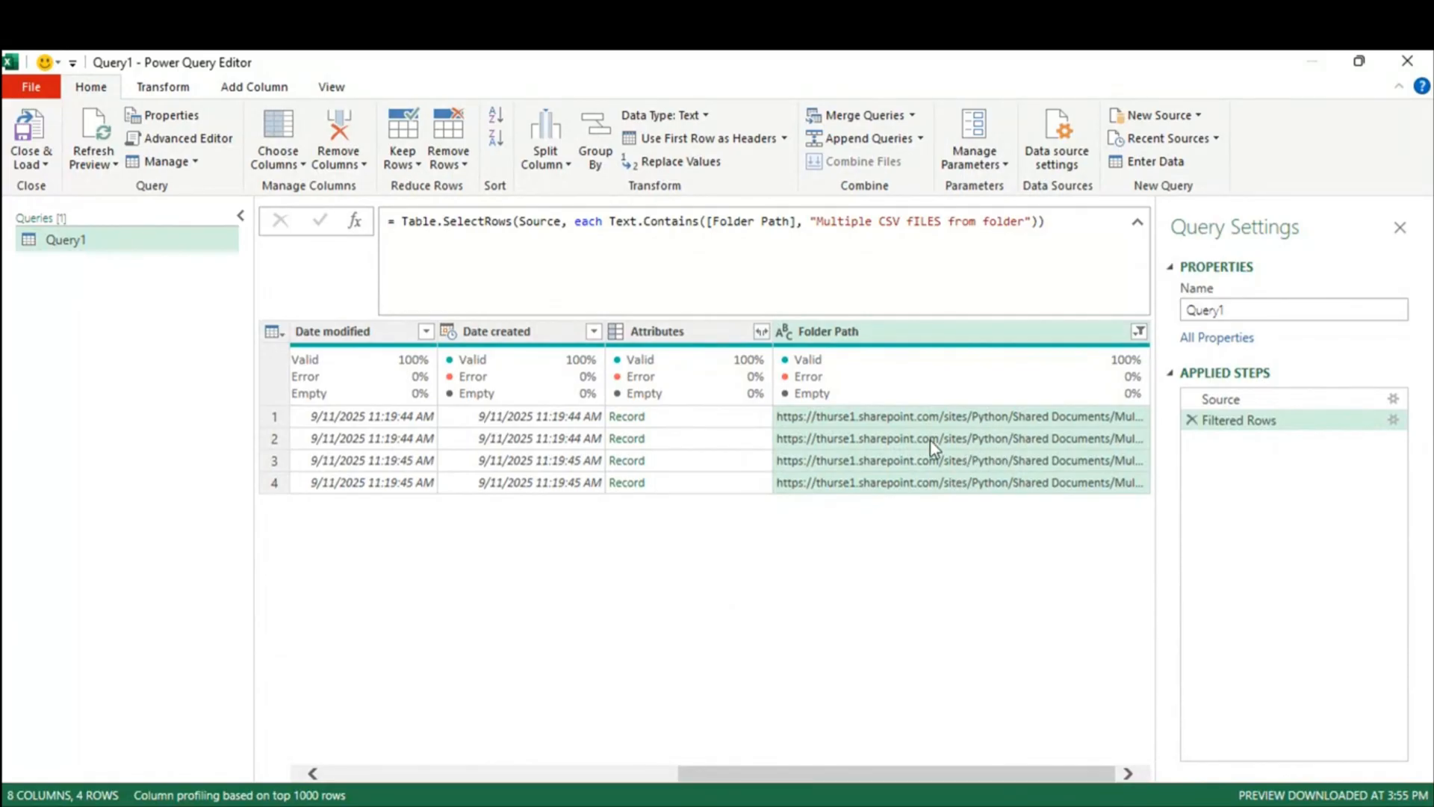
pyautogui.click(898, 420)
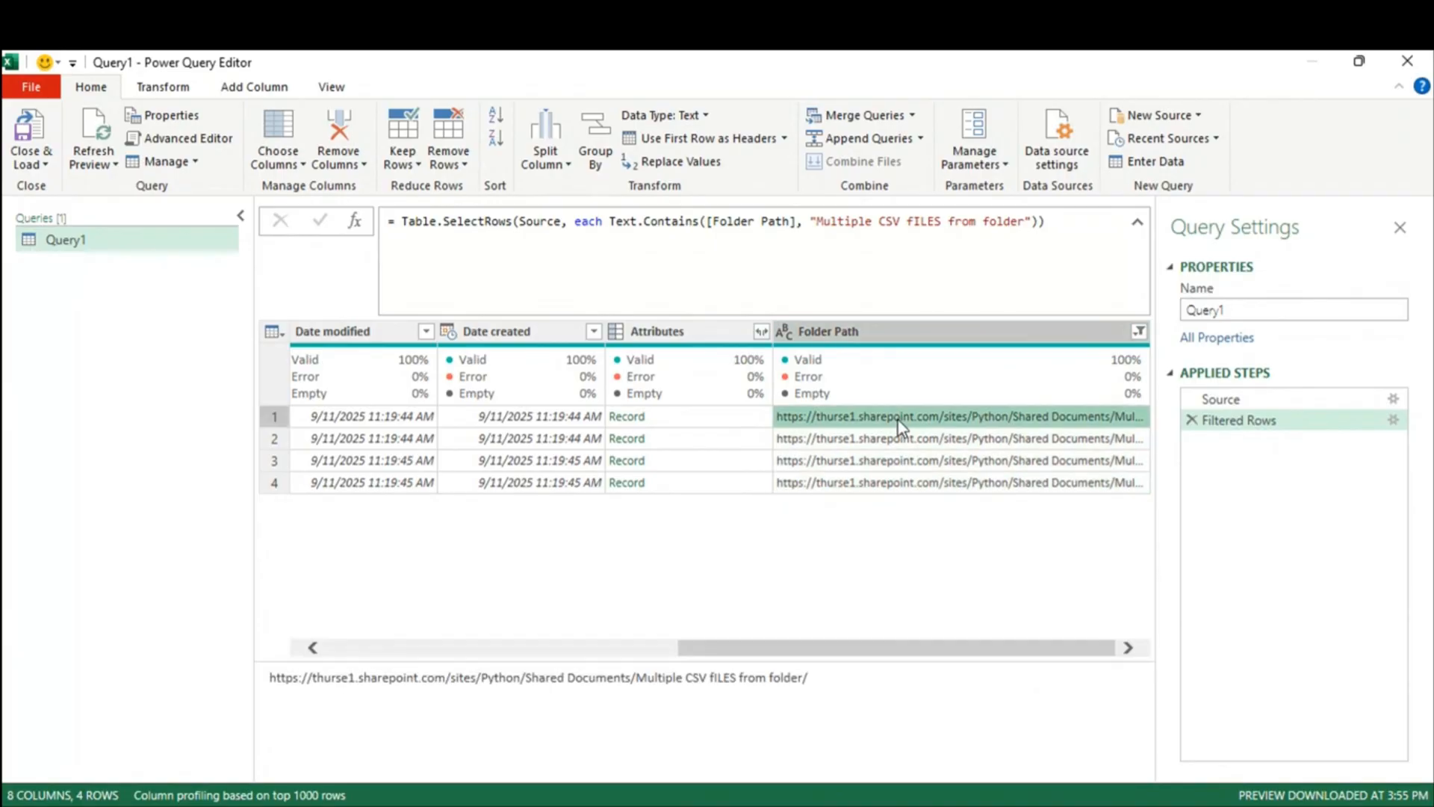
pyautogui.moveTo(320, 678); pyautogui.dragTo(854, 699)
pyautogui.click(748, 692)
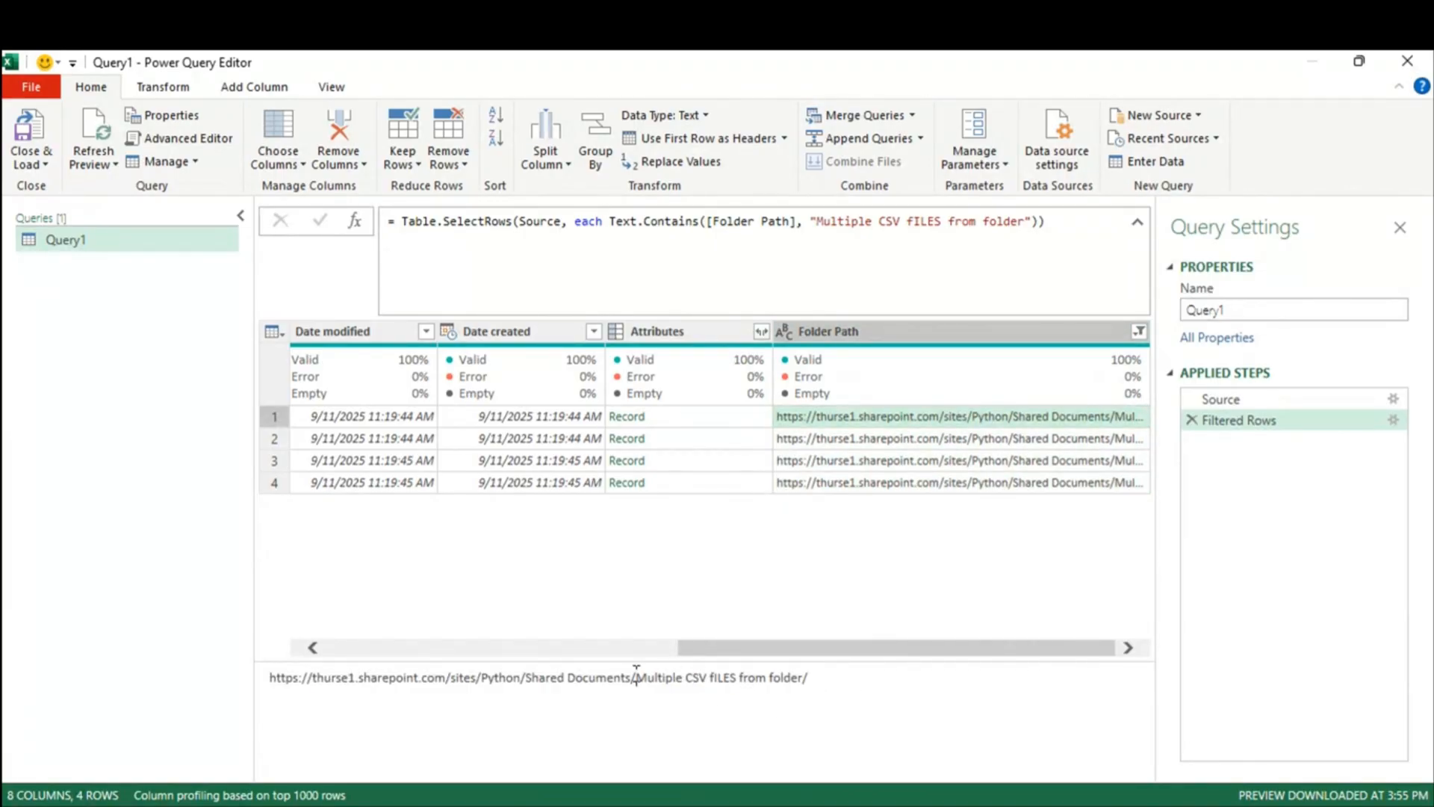
pyautogui.moveTo(637, 679); pyautogui.dragTo(835, 674)
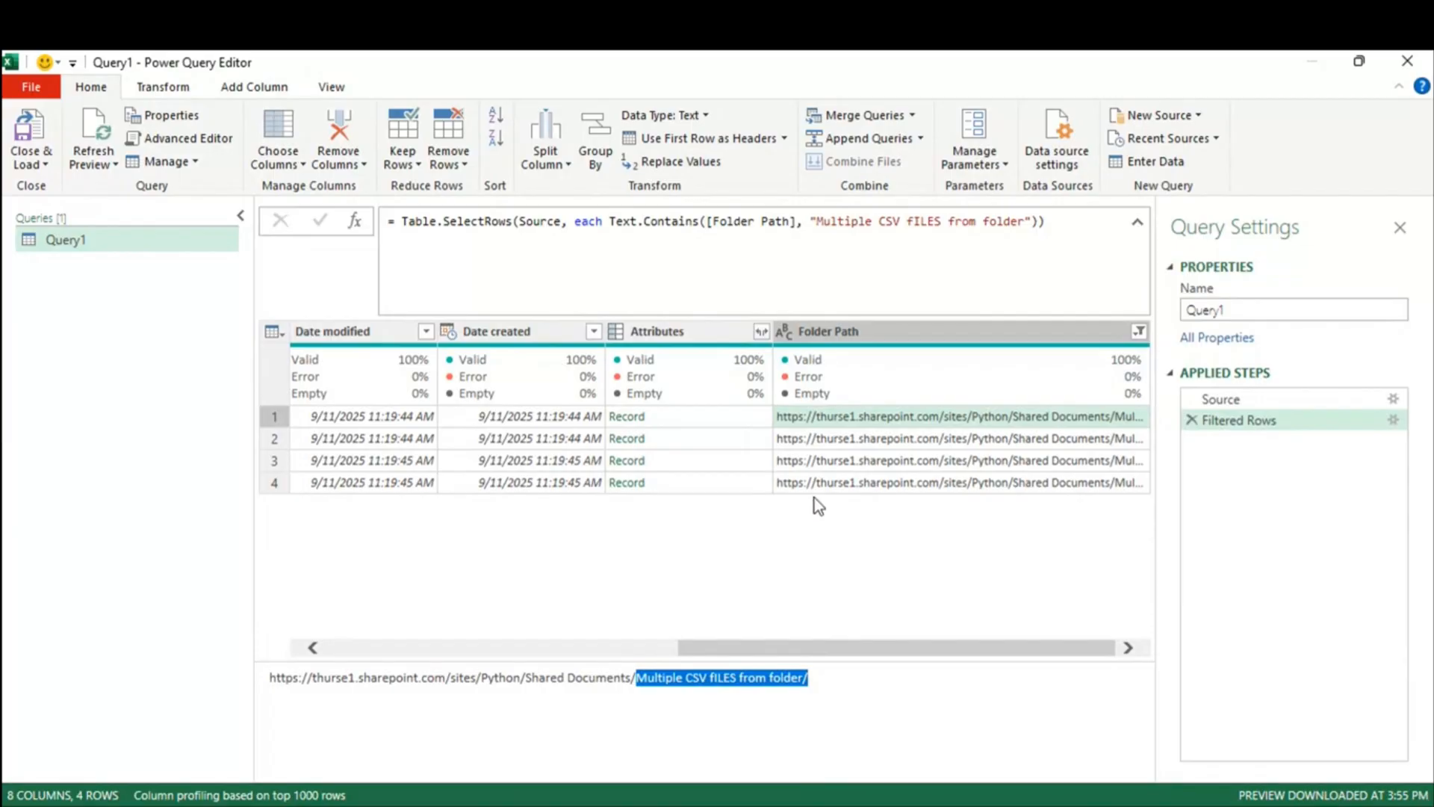
pyautogui.moveTo(840, 656); pyautogui.dragTo(489, 656)
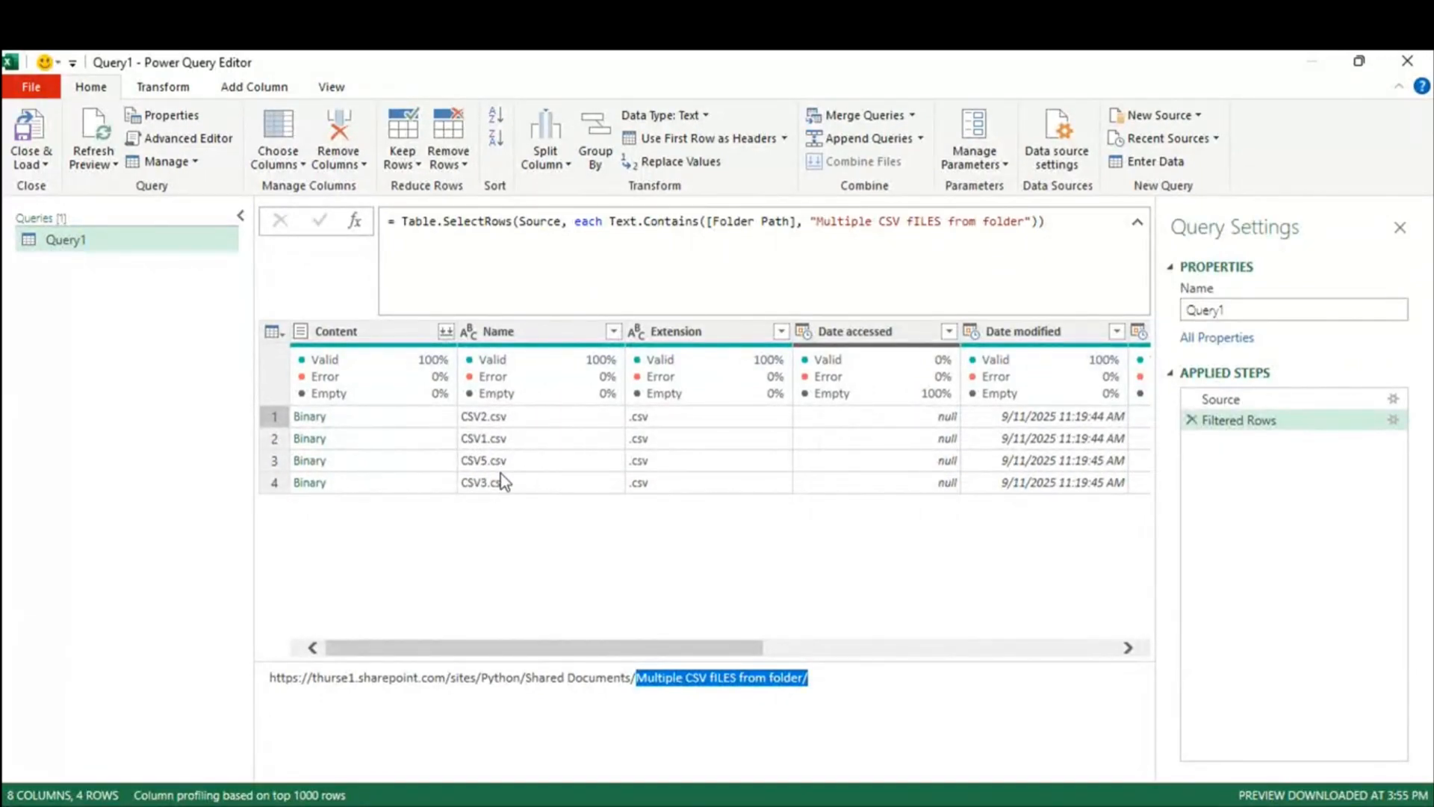
pyautogui.moveTo(642, 650); pyautogui.dragTo(1110, 639)
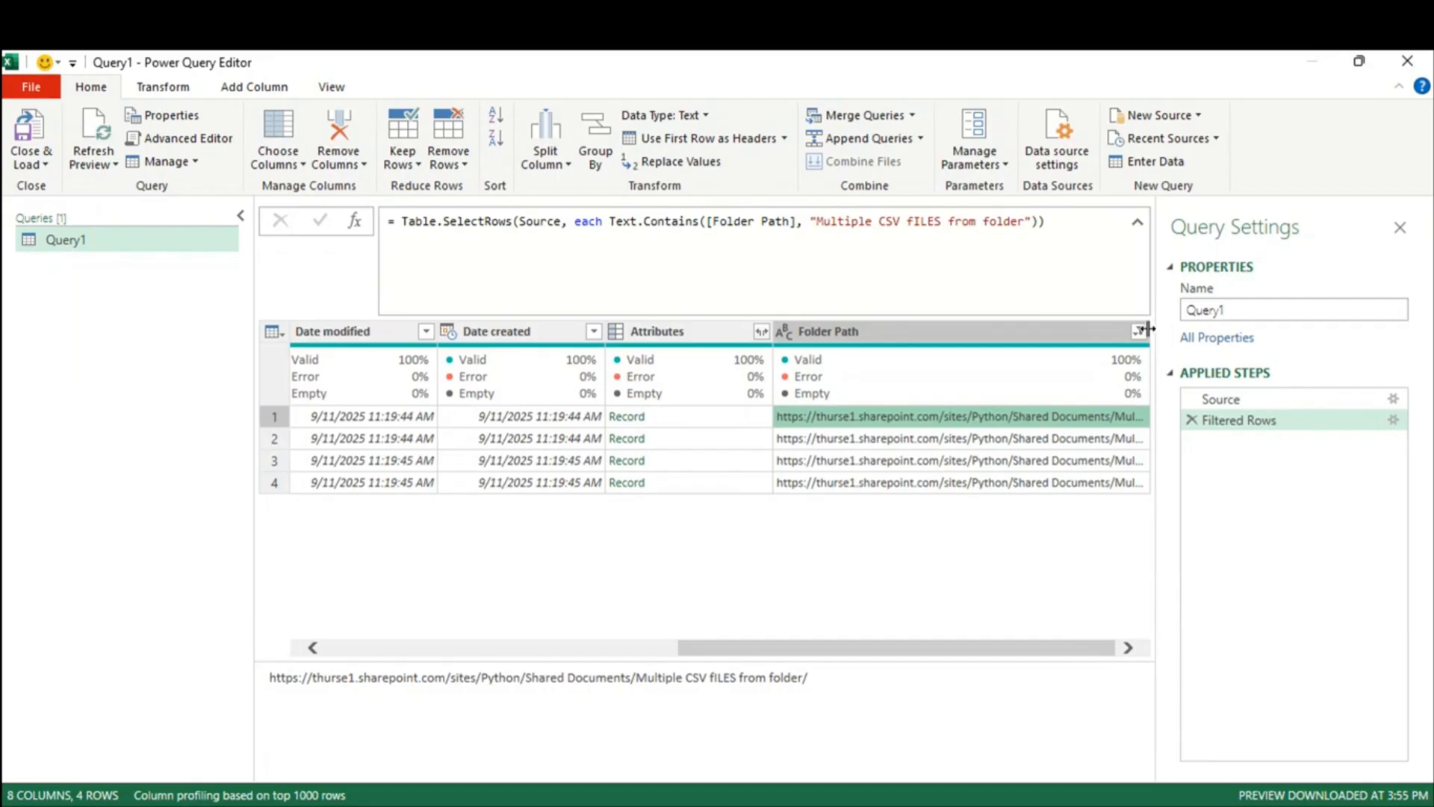
pyautogui.moveTo(1153, 330); pyautogui.dragTo(1157, 331)
pyautogui.moveTo(983, 655); pyautogui.dragTo(1050, 655)
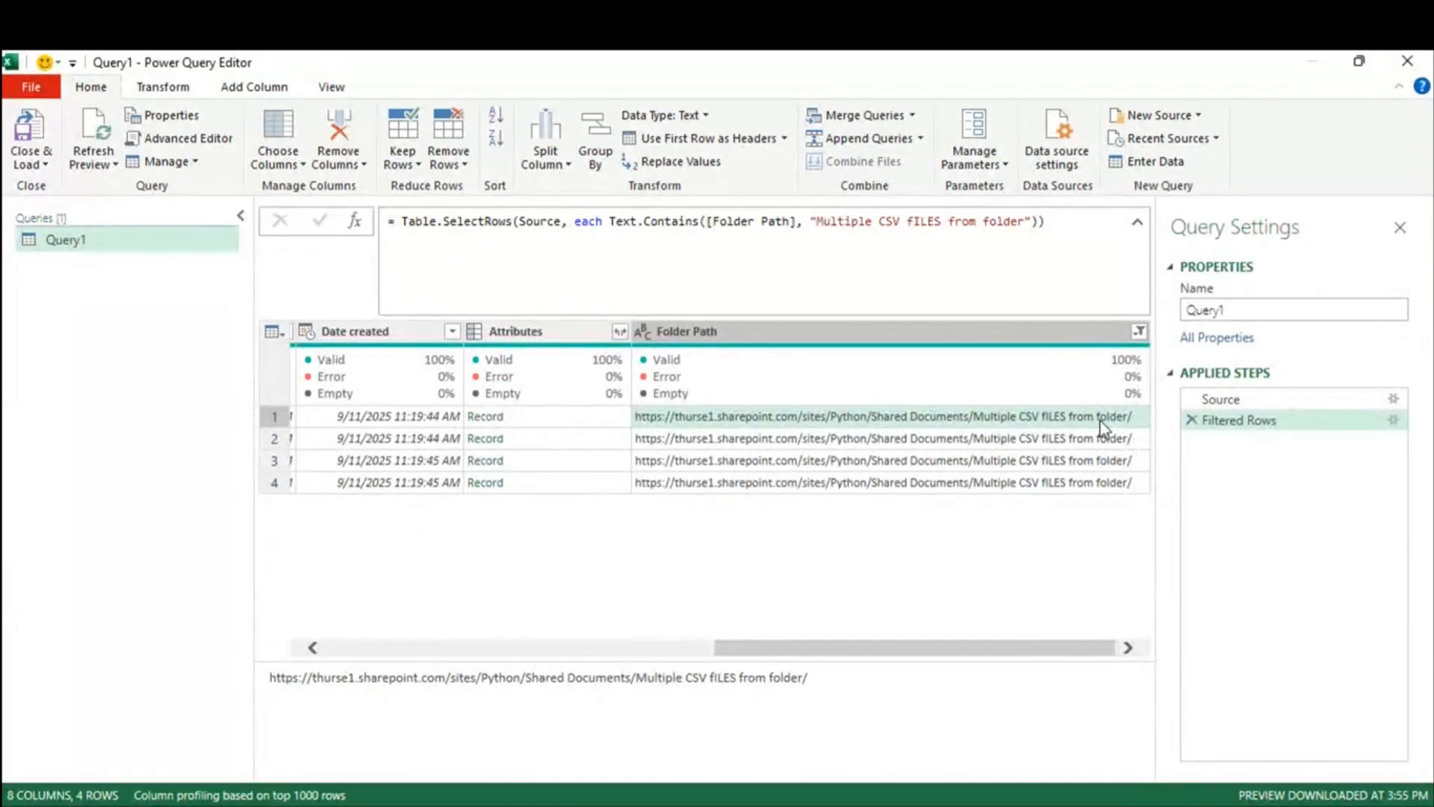
# Step: Recheck the filter and review the full folder paths of the filtered CSV files
pyautogui.click(1140, 331)
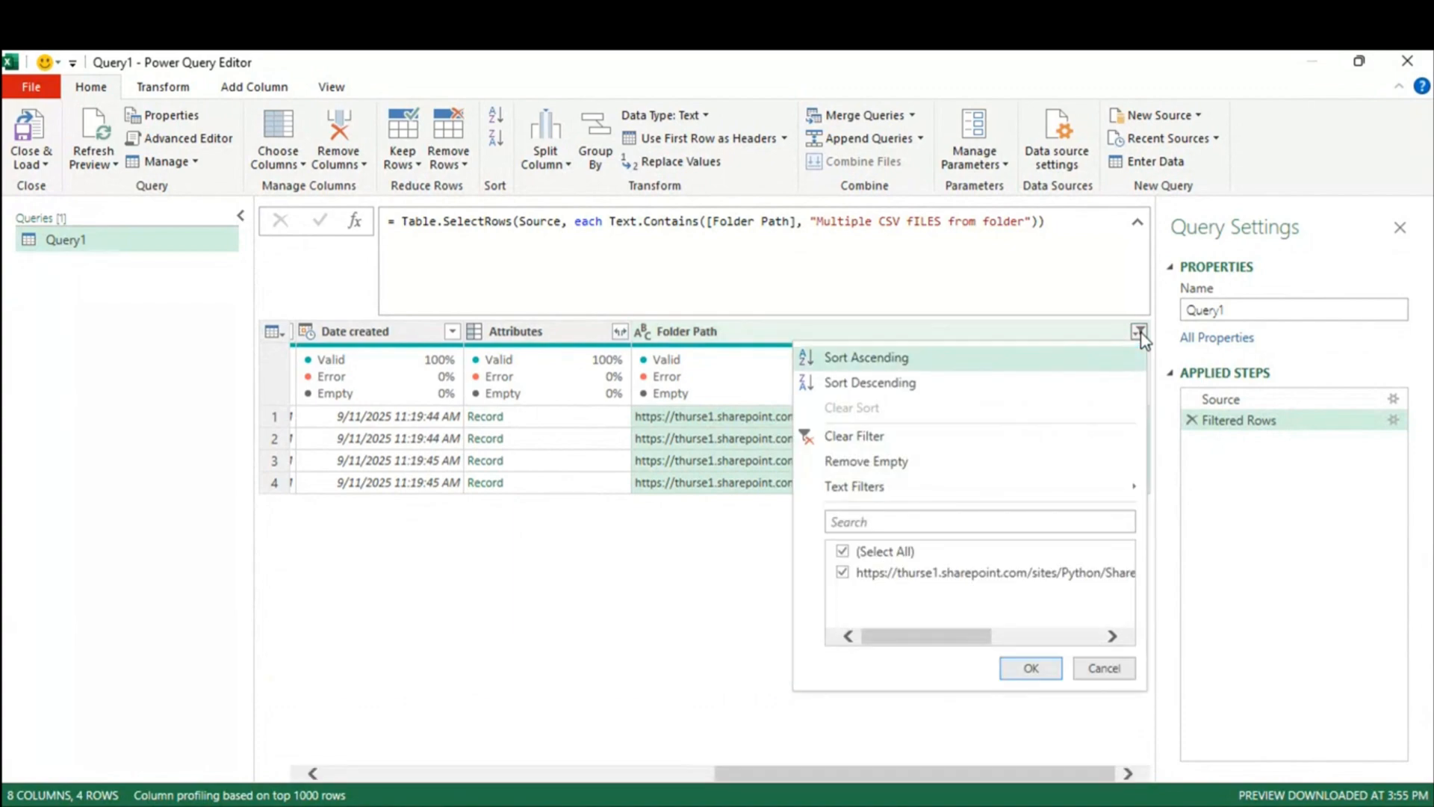
pyautogui.press('Escape')
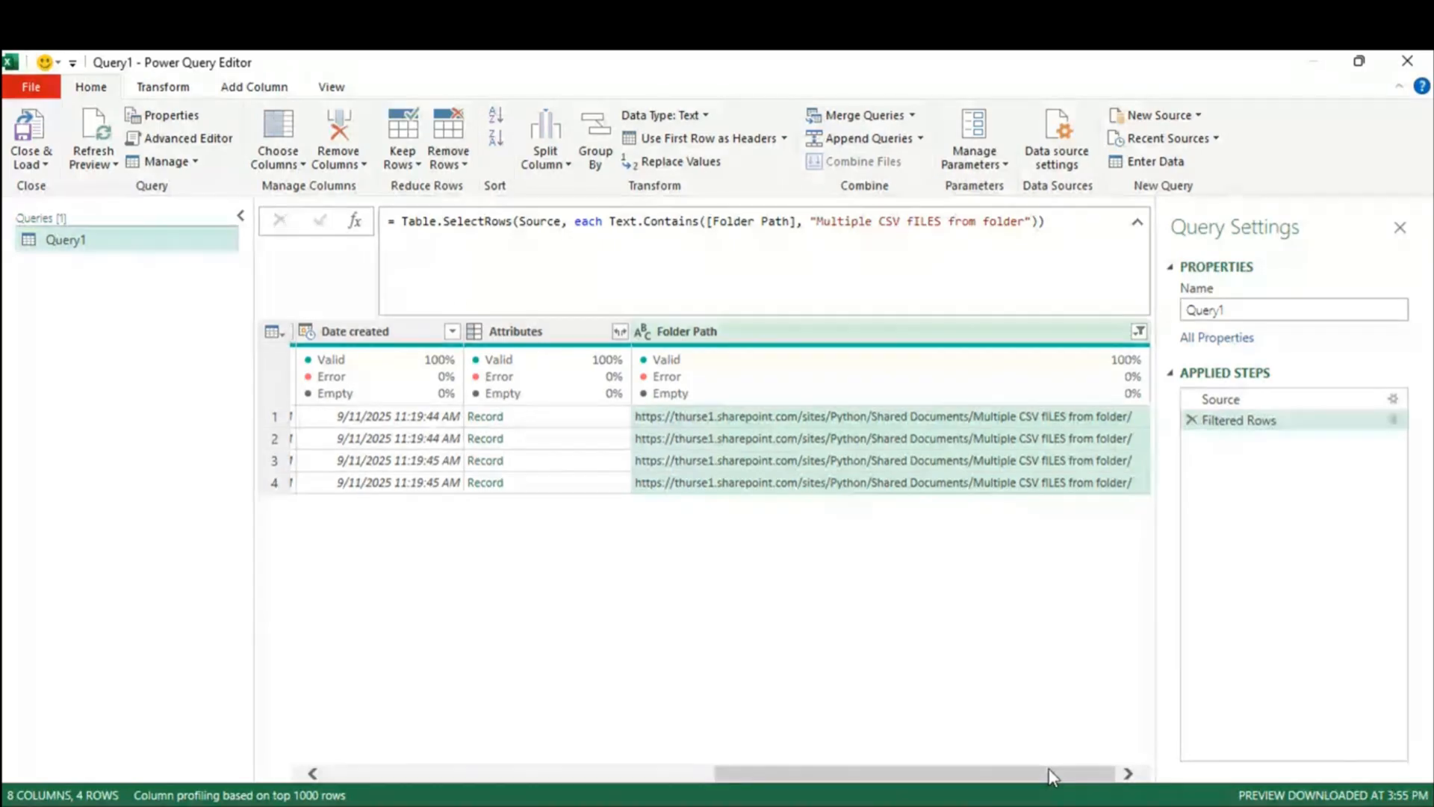
pyautogui.click(1034, 442)
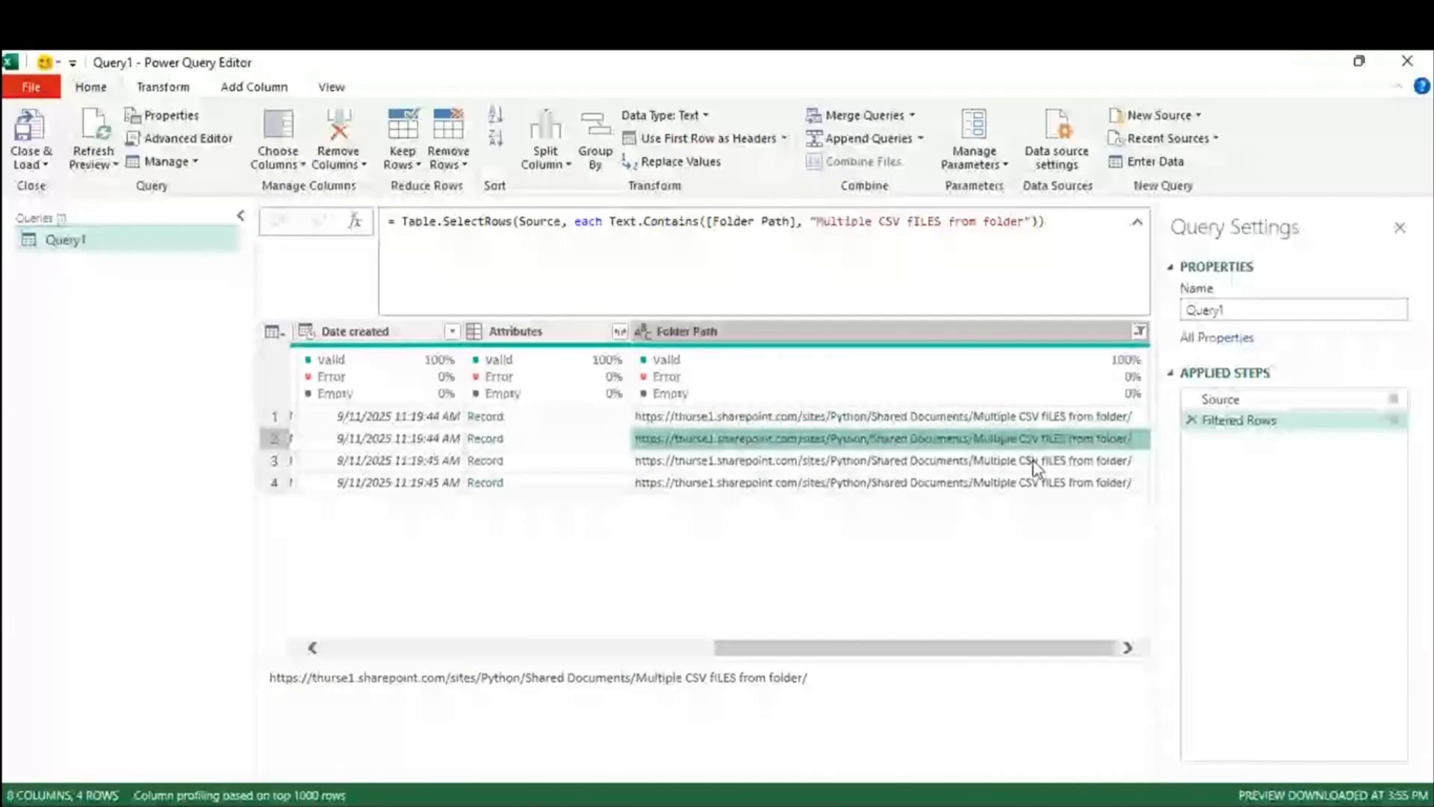
pyautogui.click(1040, 483)
pyautogui.click(1034, 419)
pyautogui.moveTo(313, 680); pyautogui.dragTo(826, 711)
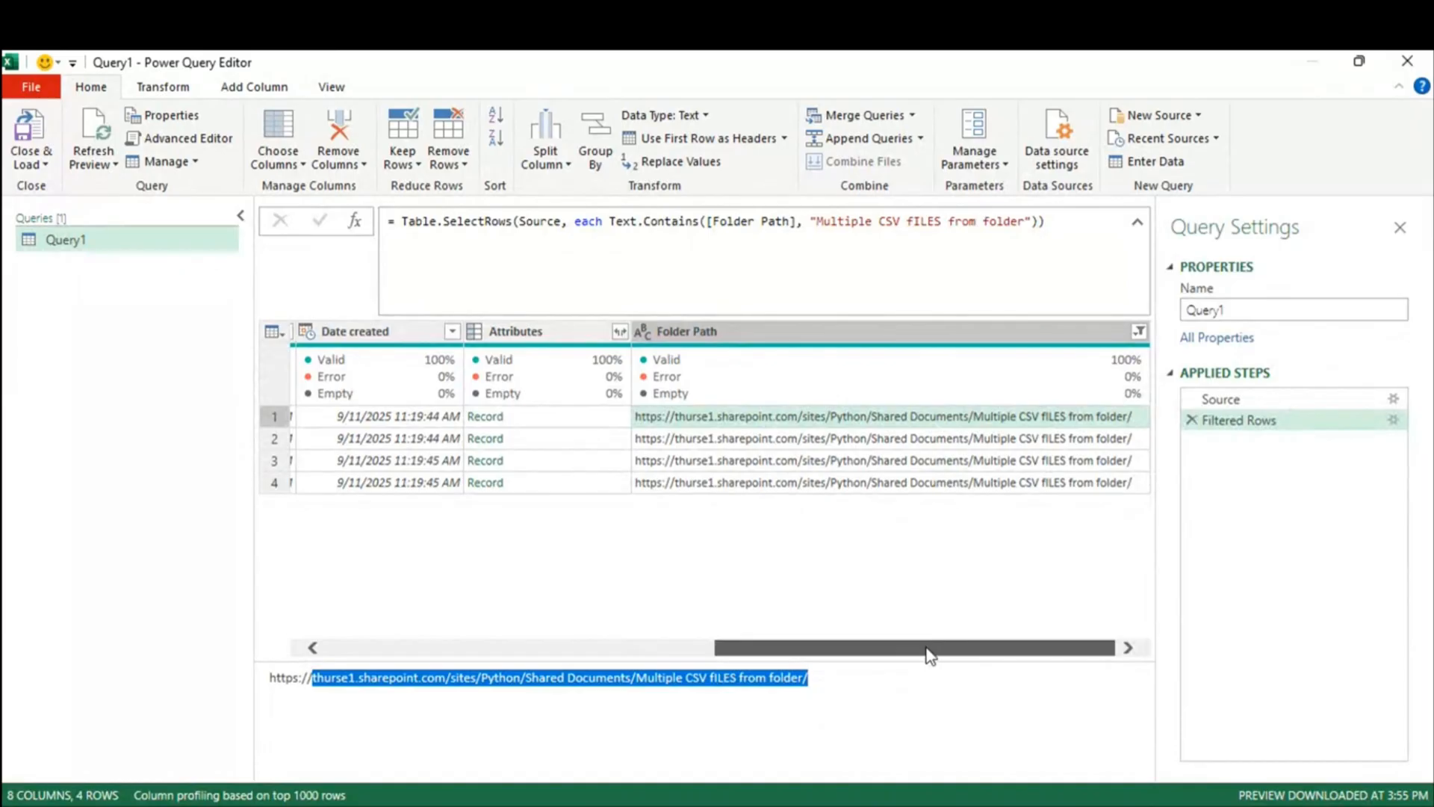
pyautogui.moveTo(927, 654); pyautogui.dragTo(451, 658)
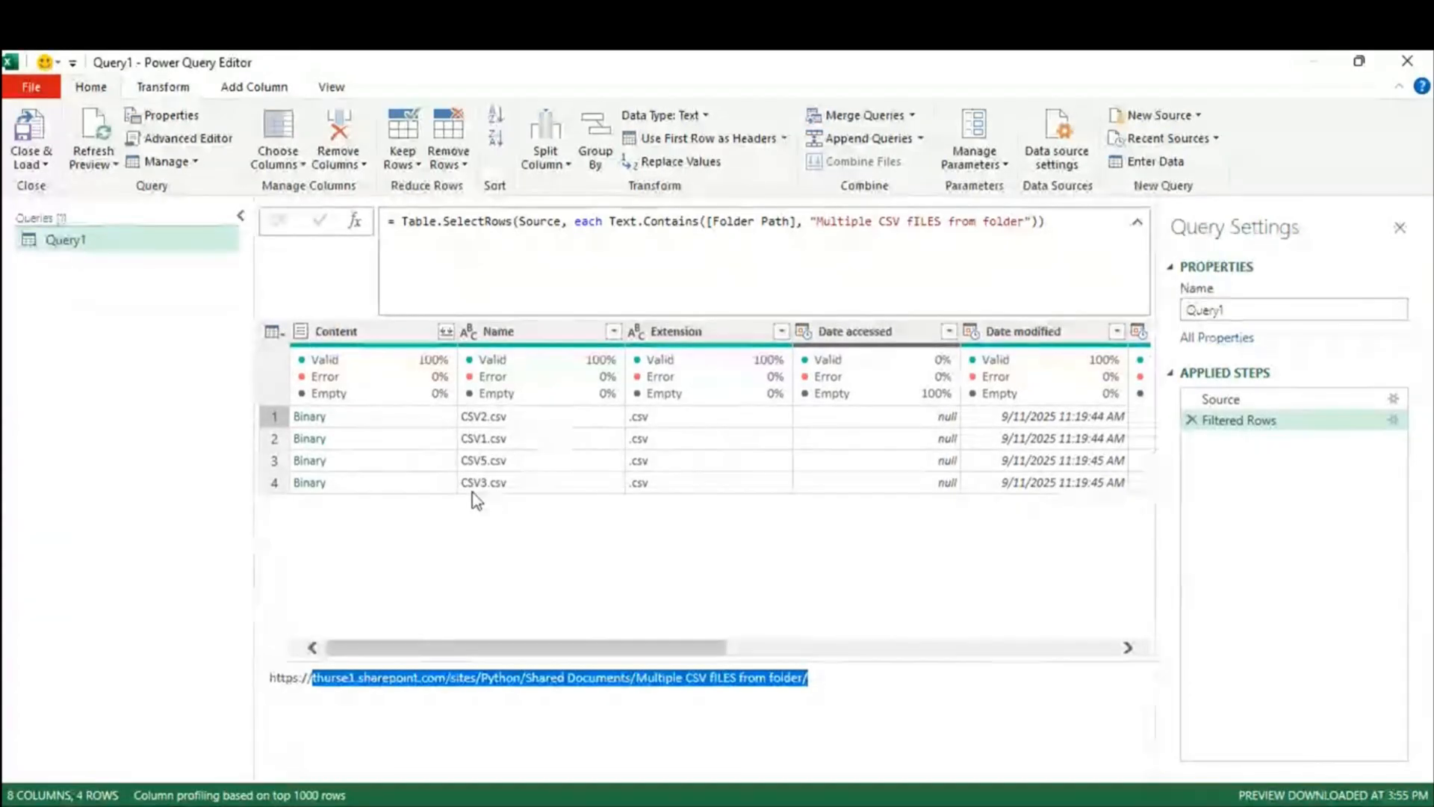
pyautogui.click(329, 804)
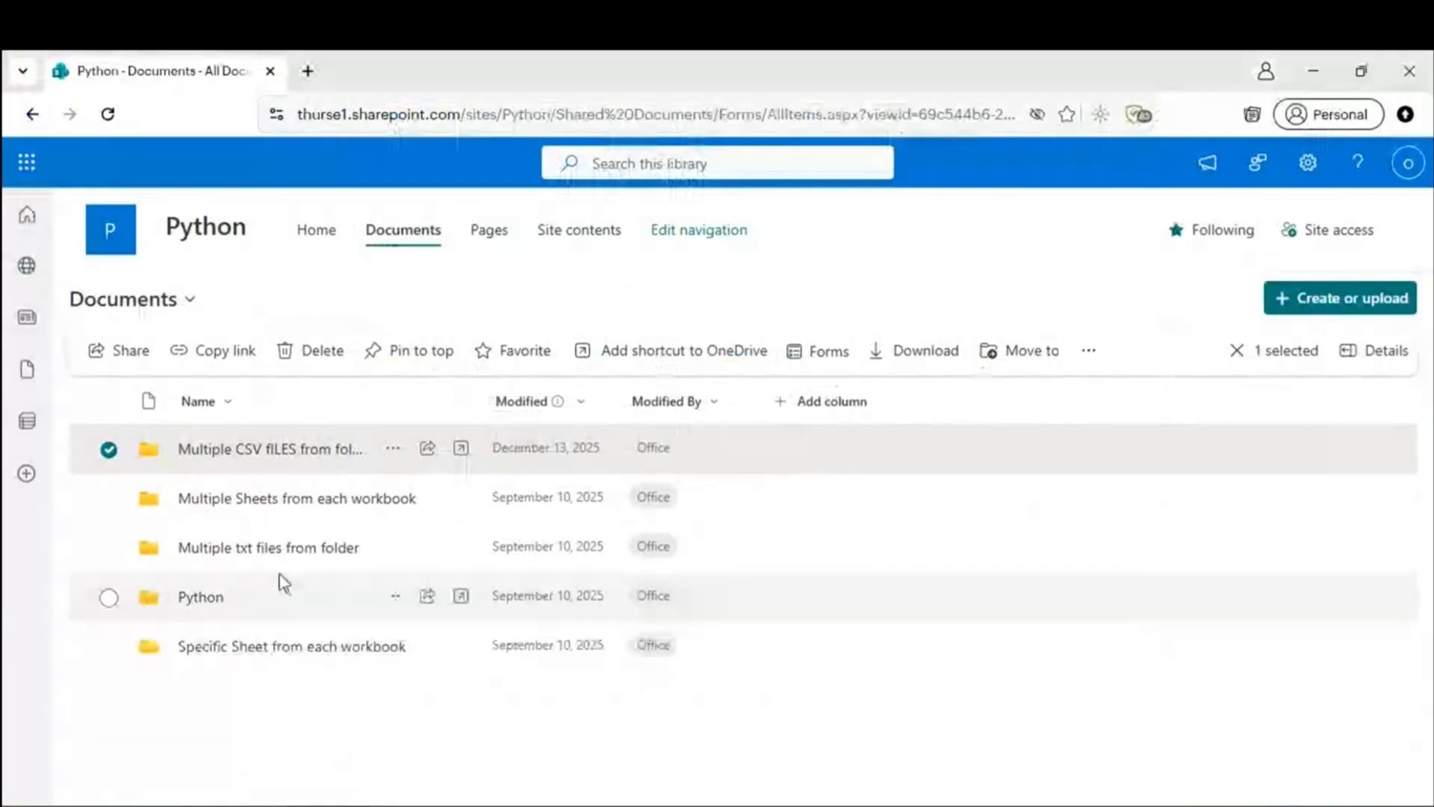
# Step: Copy the 'Multiple Sheets from each workbook' folder name via Rename and select the old name in the filter formula
pyautogui.click(314, 745)
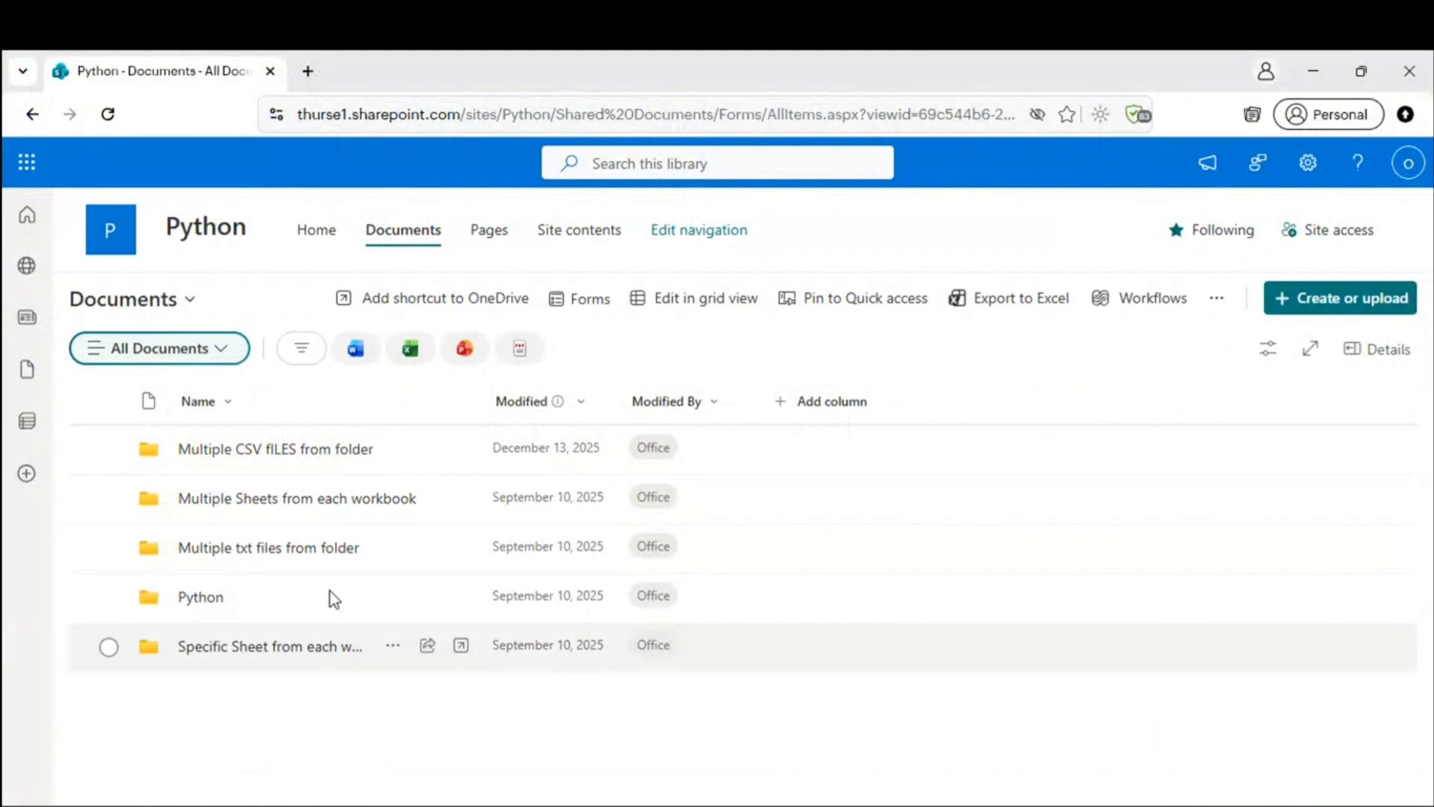
pyautogui.click(394, 505)
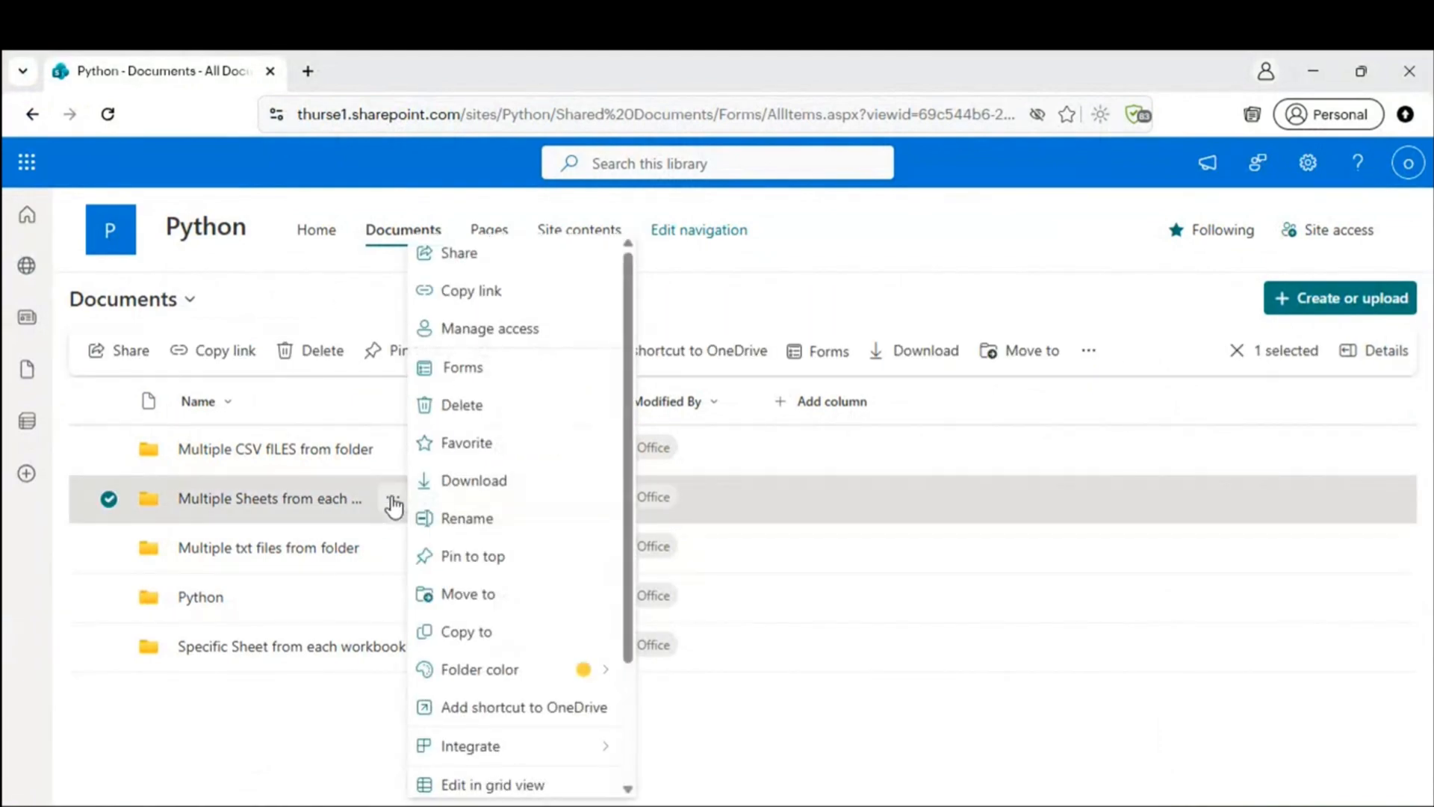
pyautogui.click(268, 721)
pyautogui.click(268, 722)
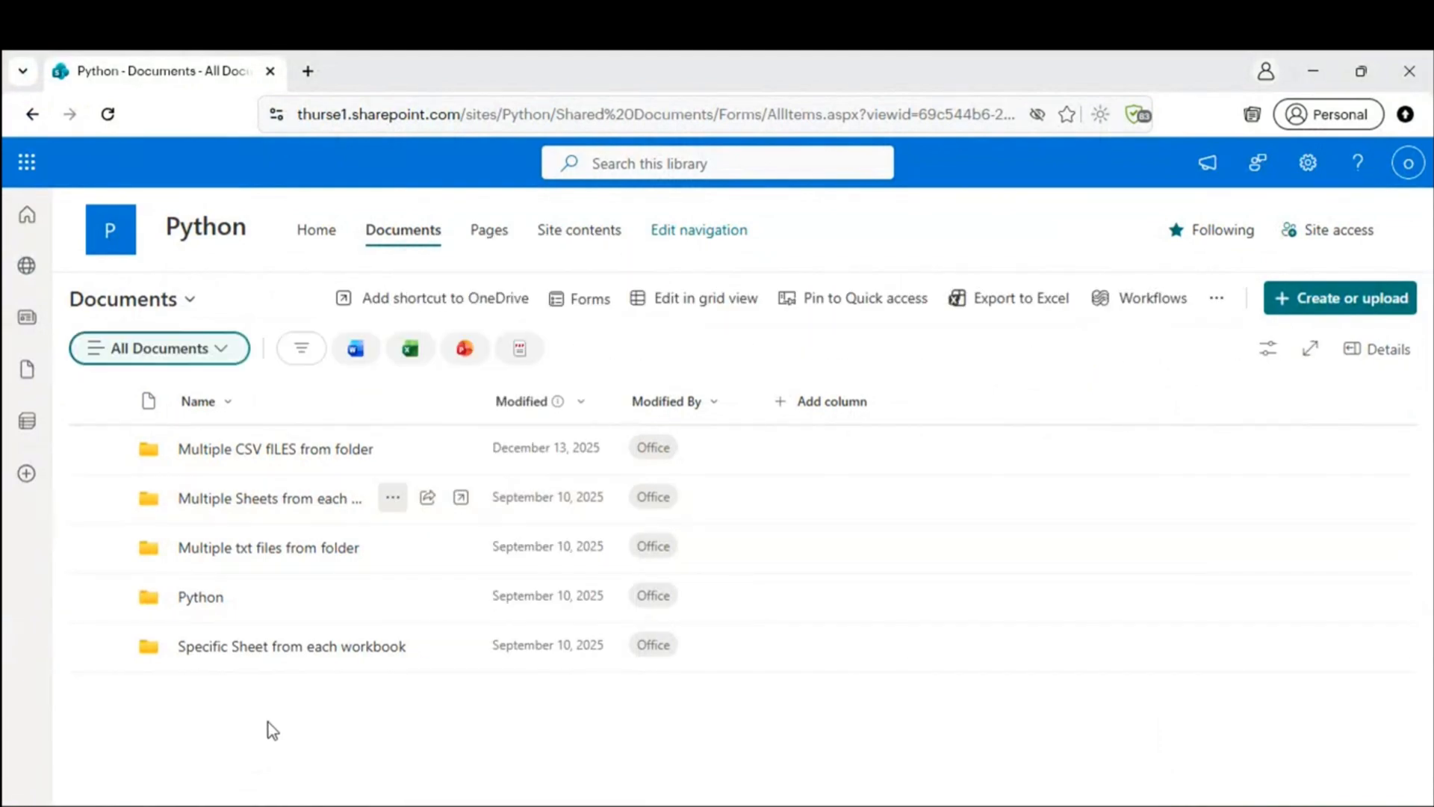
pyautogui.click(400, 504)
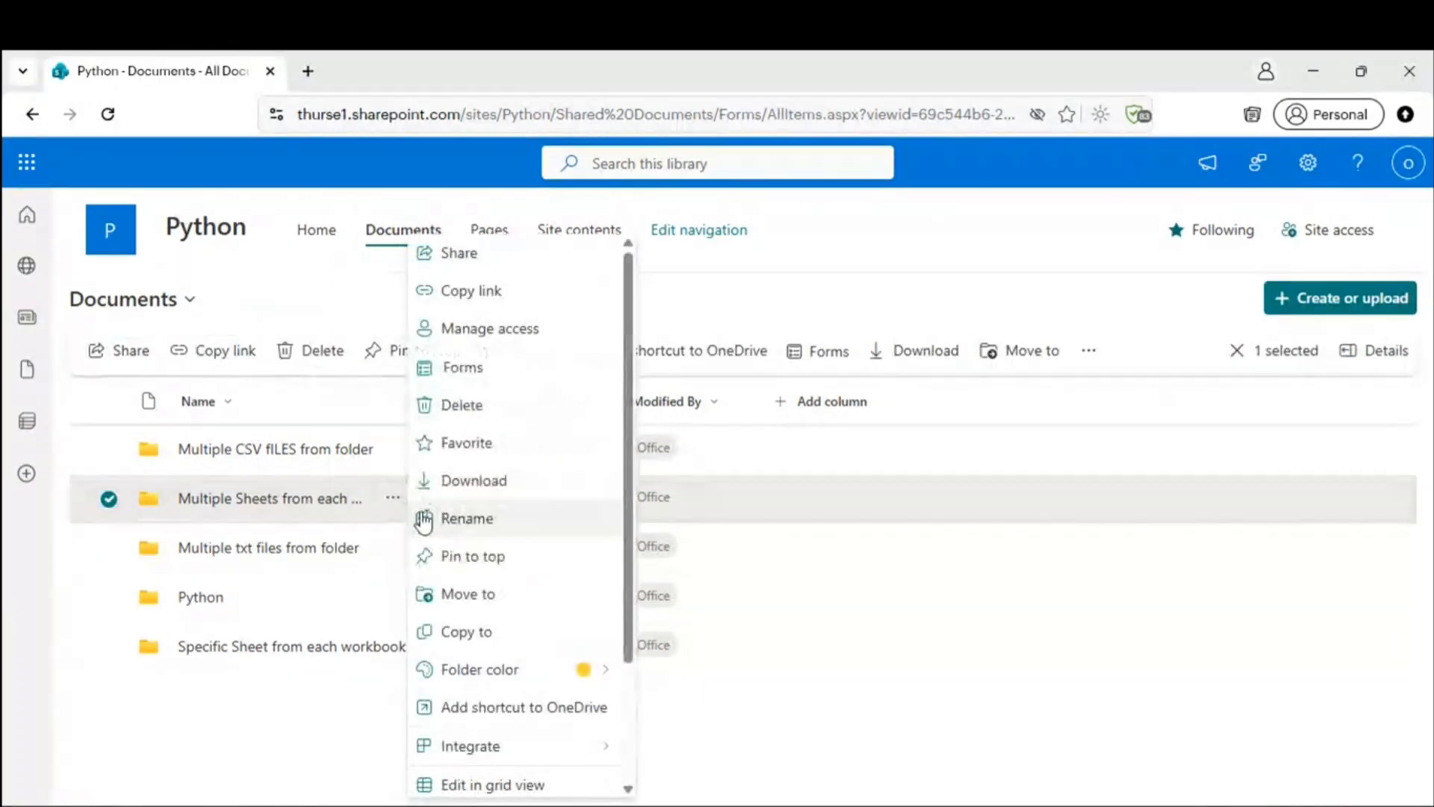
pyautogui.click(477, 526)
pyautogui.moveTo(774, 414); pyautogui.dragTo(491, 408)
pyautogui.hotkey('ctrl', 'c')
pyautogui.click(892, 612)
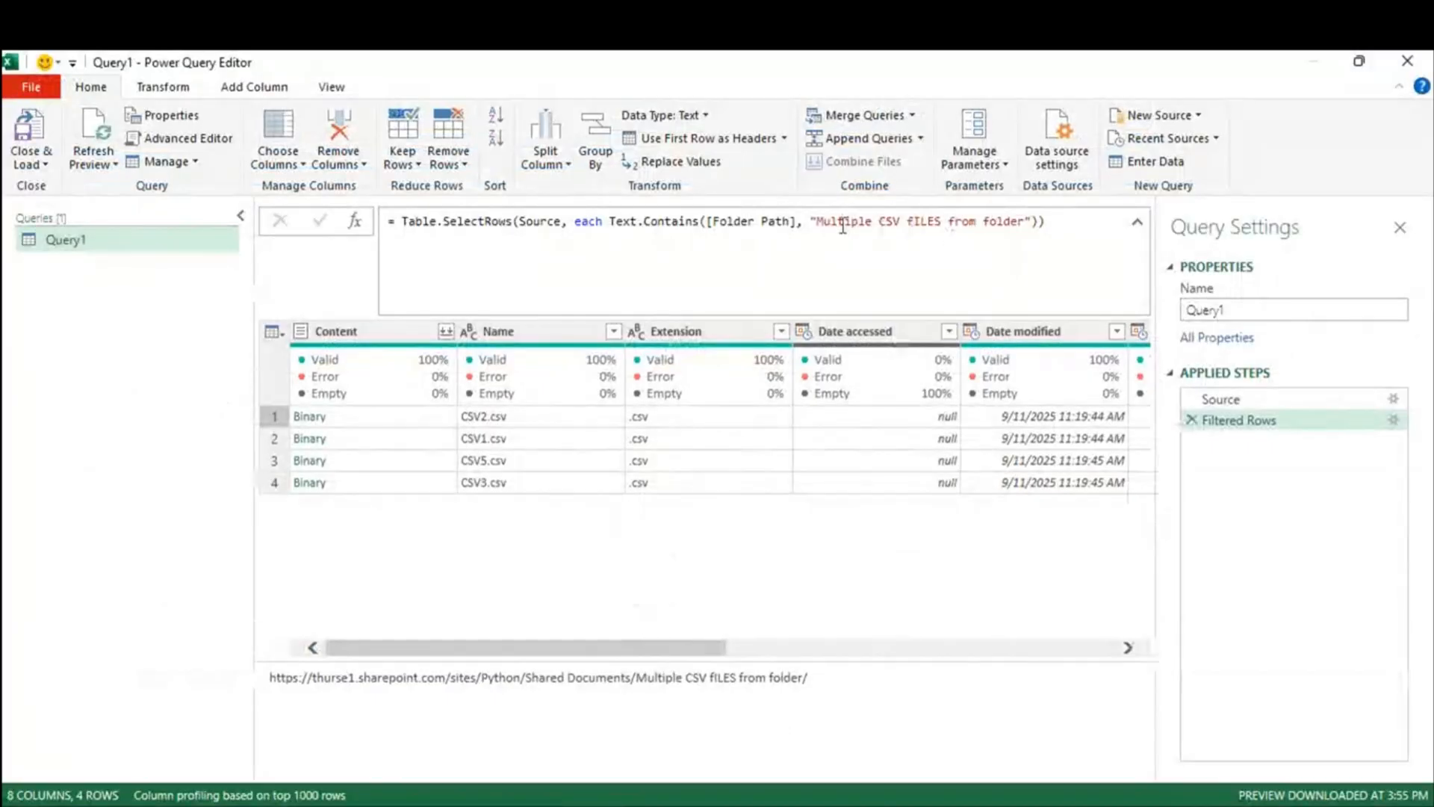
pyautogui.moveTo(817, 222); pyautogui.dragTo(1027, 227)
# Step: Change the filter value to 'Multiple Sheets from each workbook', leaving 4 files, and check the Source step
pyautogui.hotkey('ctrl', 'v')
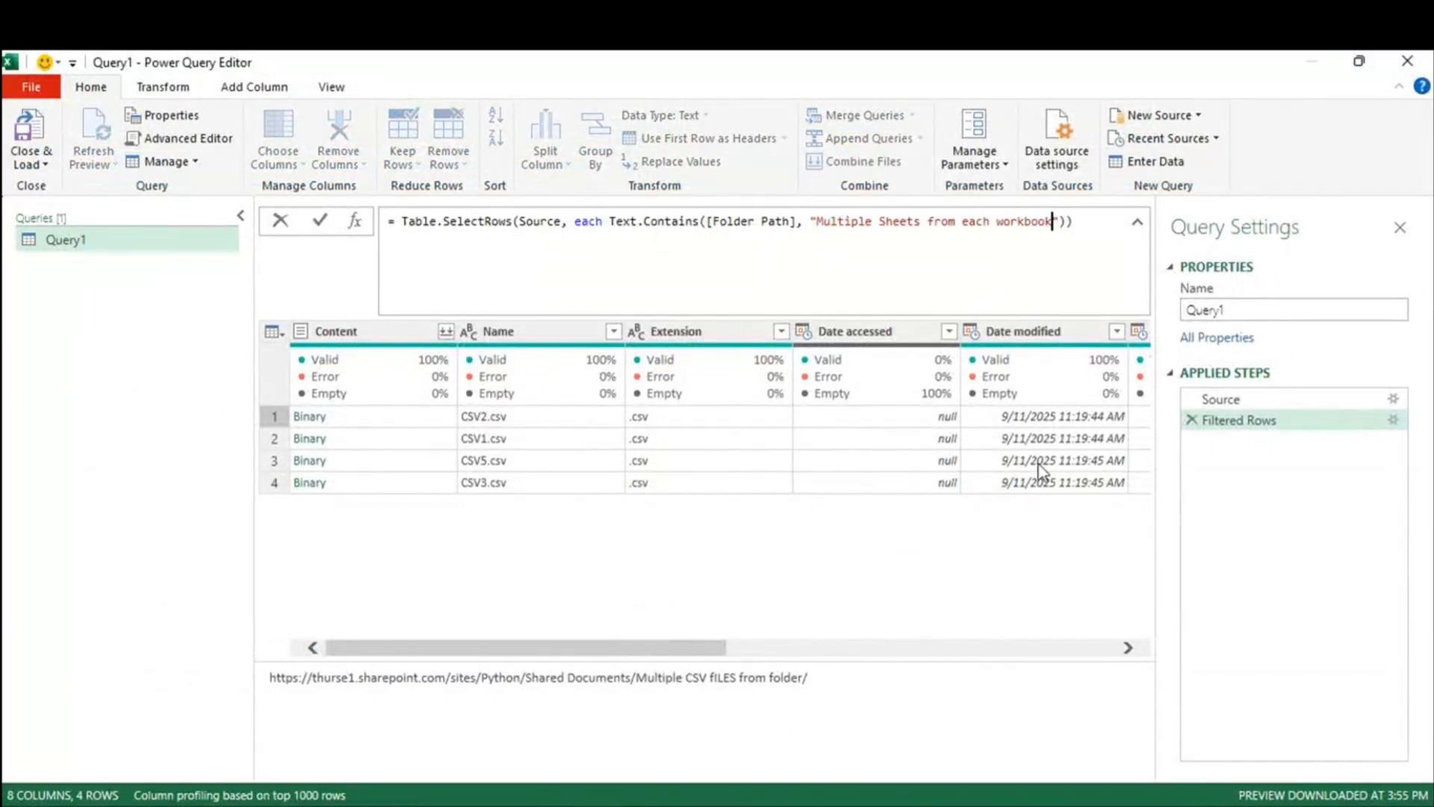
pyautogui.press('Return')
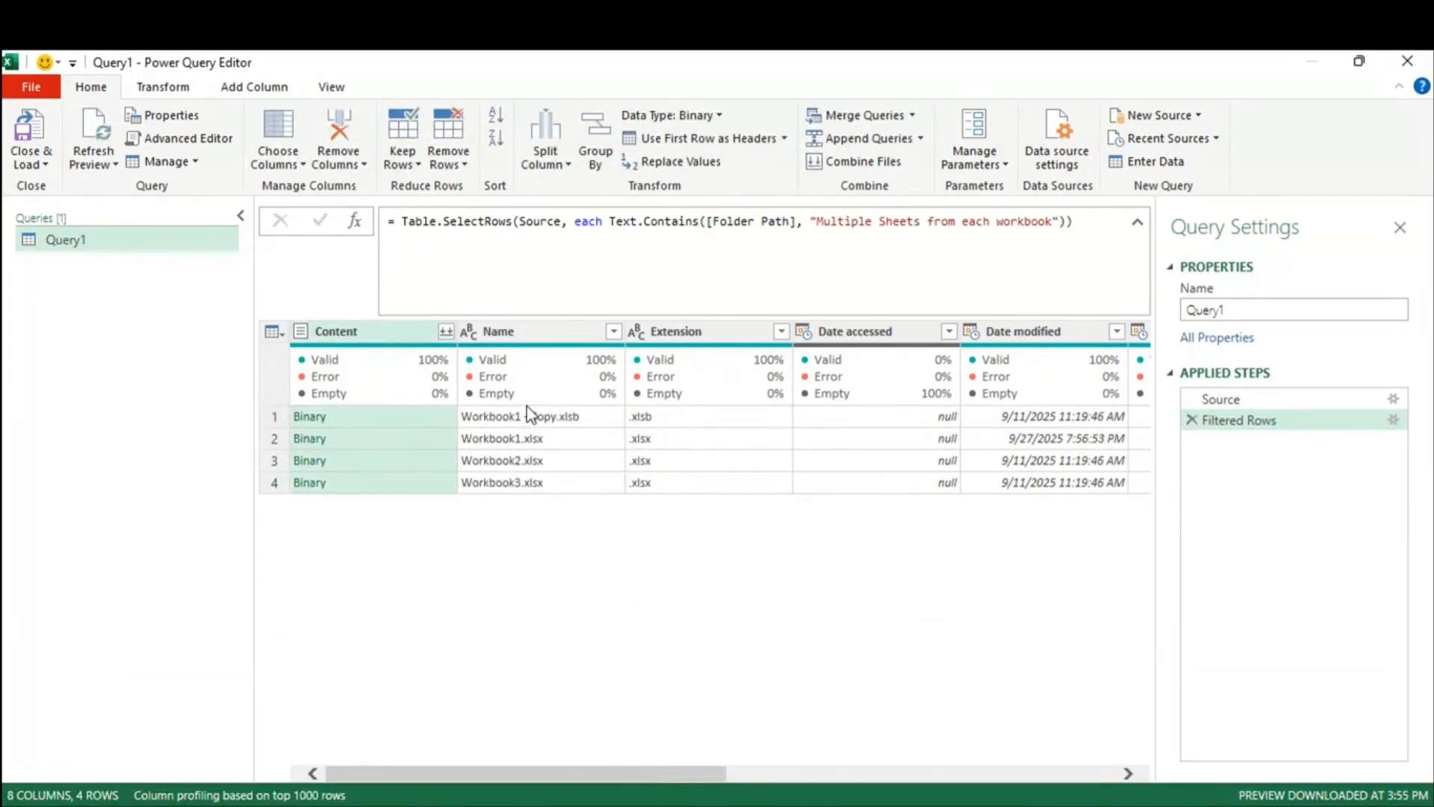
pyautogui.moveTo(686, 775); pyautogui.dragTo(1075, 773)
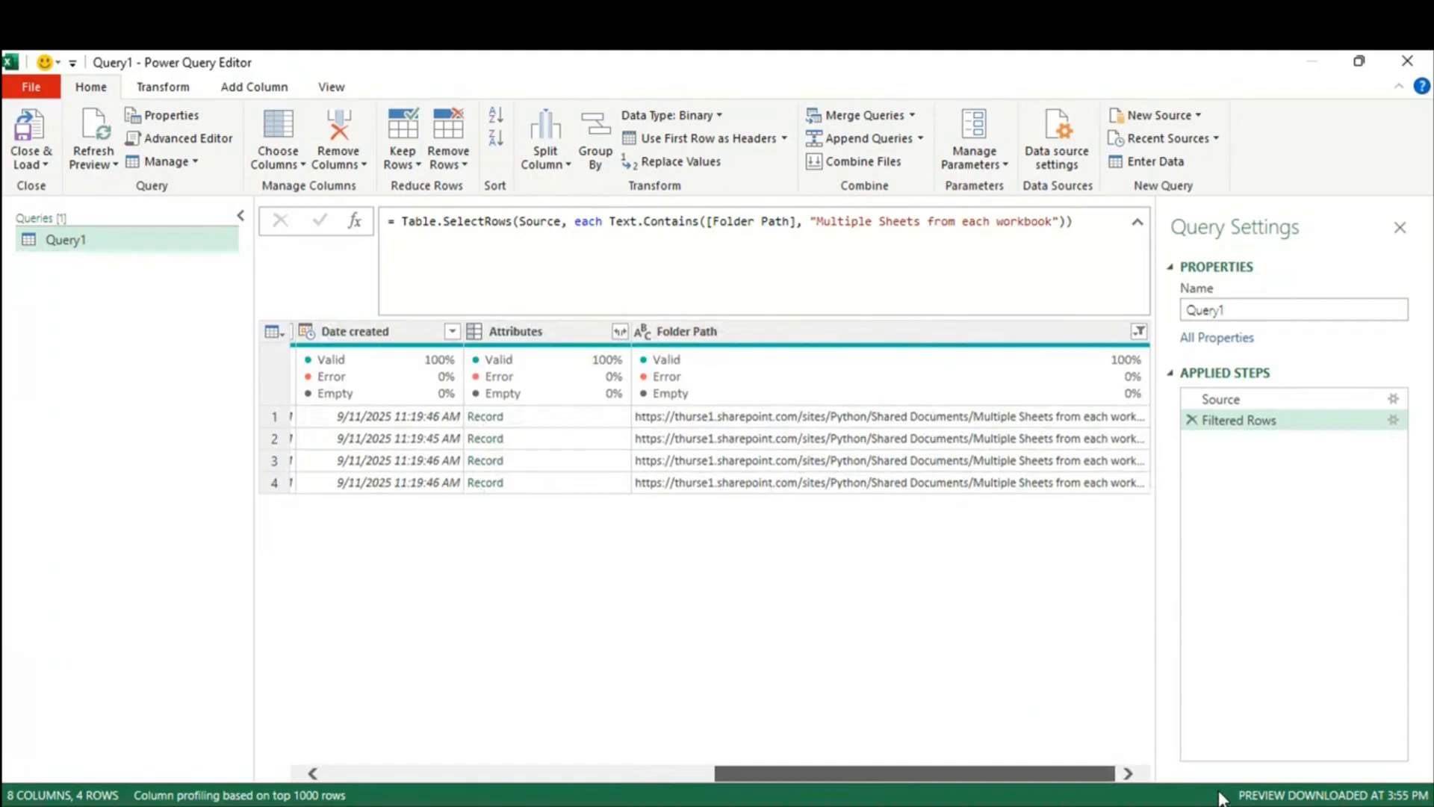
pyautogui.click(1231, 400)
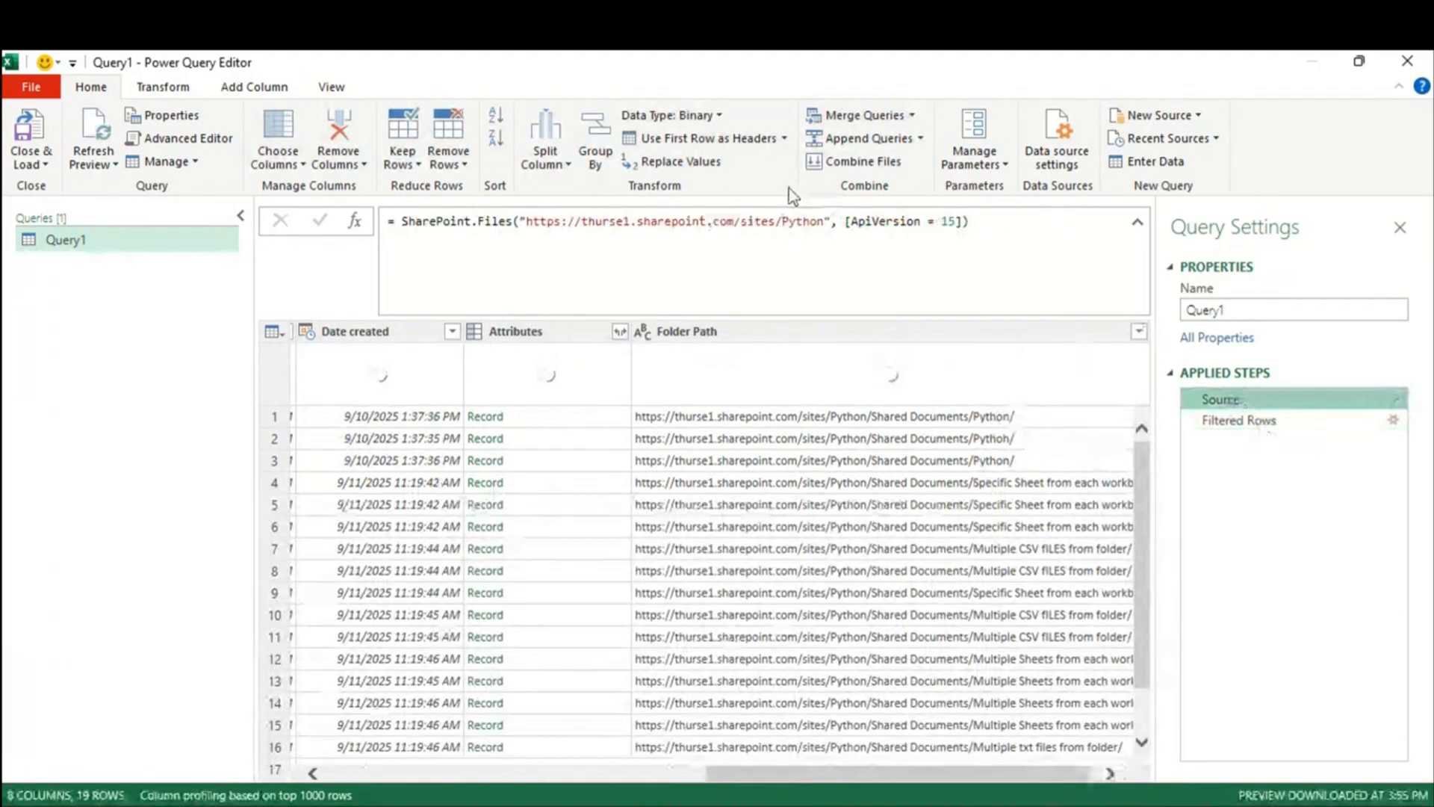
pyautogui.moveTo(527, 222); pyautogui.dragTo(824, 222)
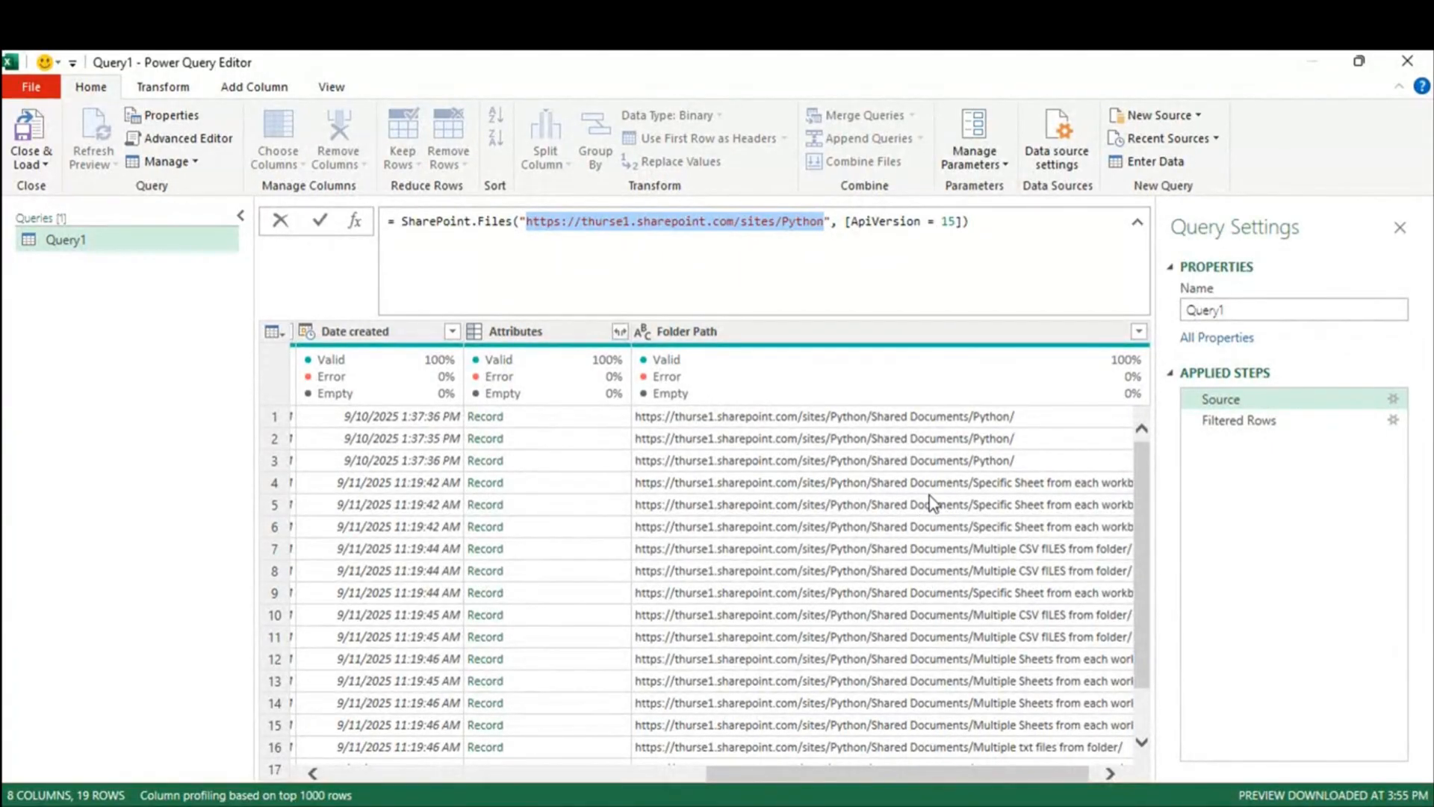
pyautogui.click(1256, 424)
pyautogui.click(1257, 424)
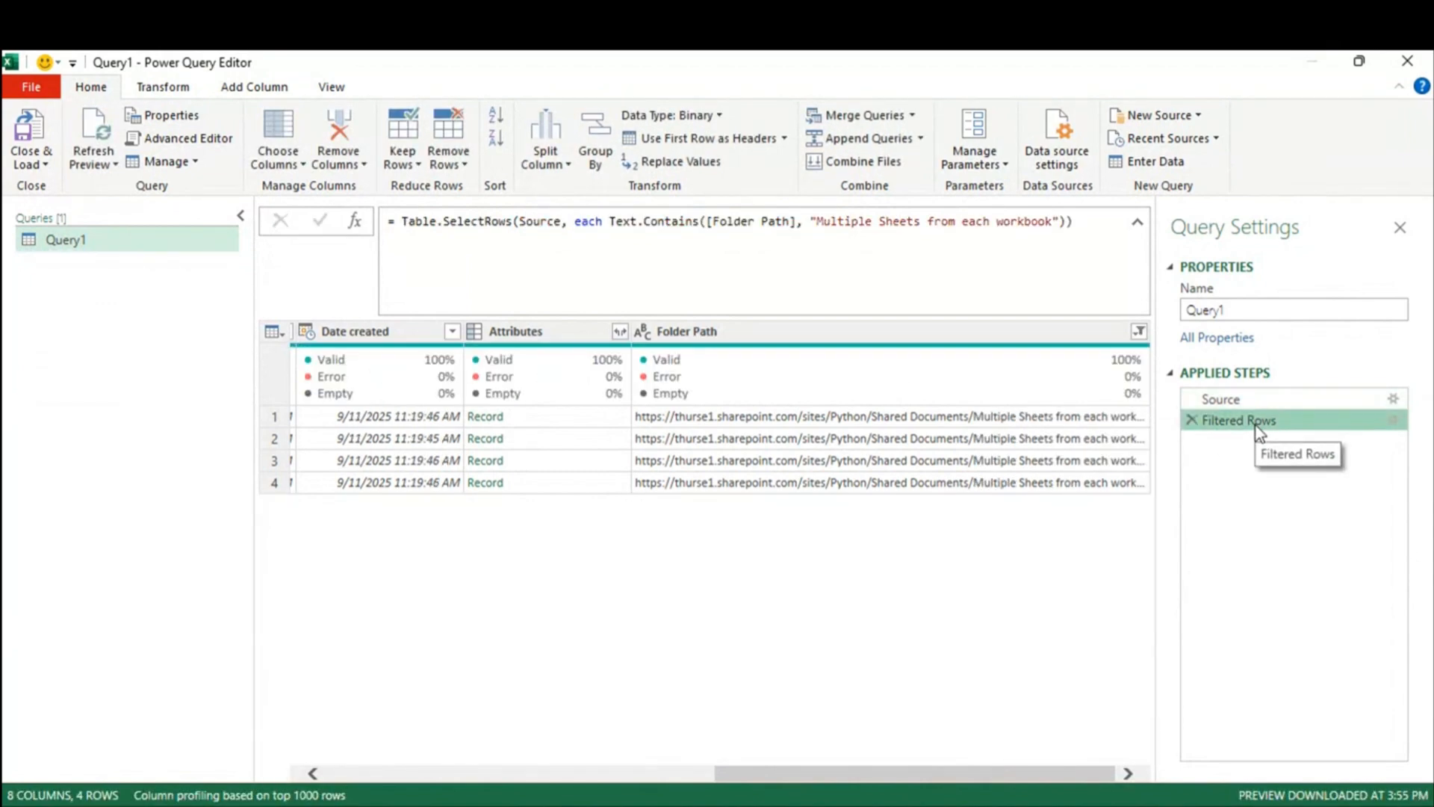
pyautogui.hotkey('alt', 'Tab')
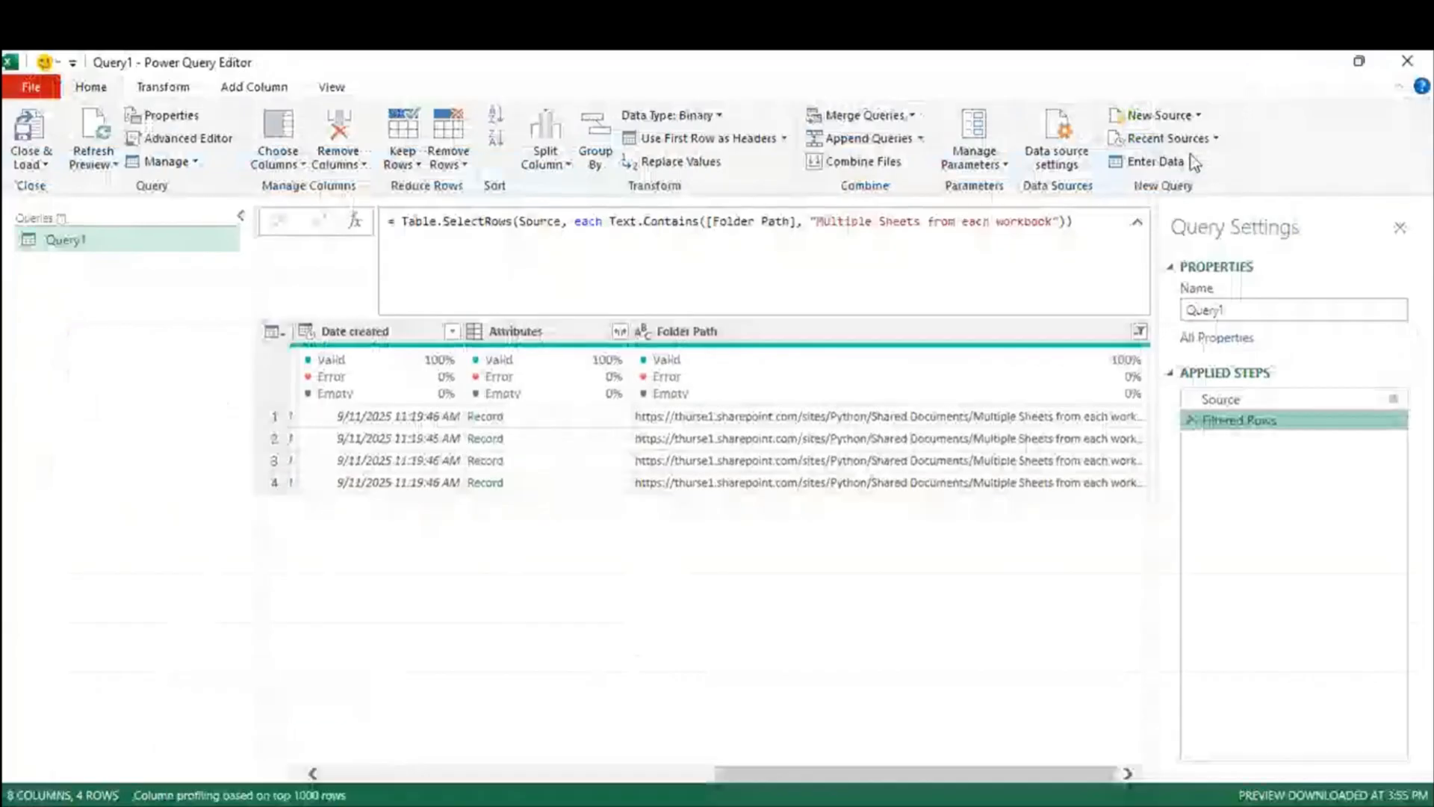
pyautogui.click(1313, 71)
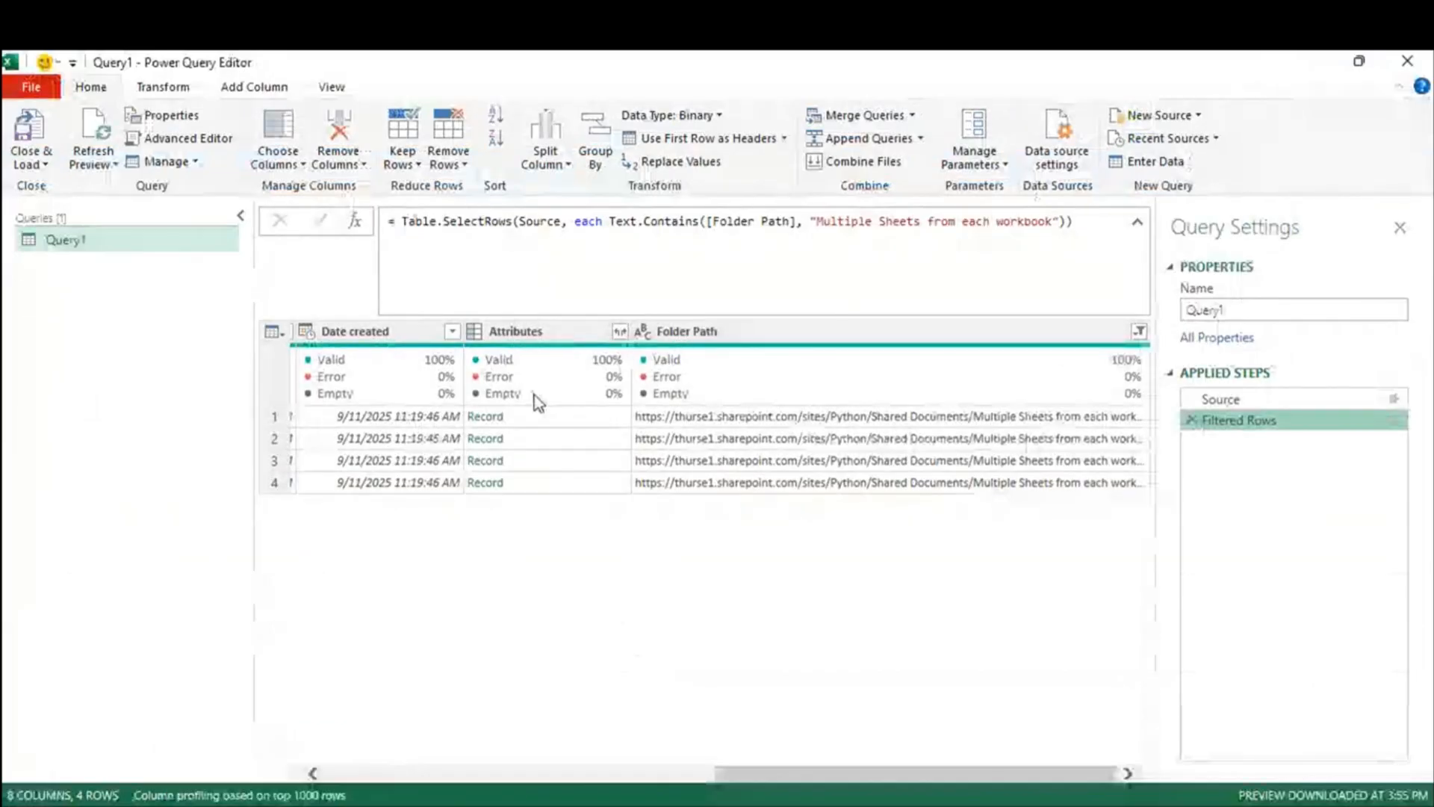
# Step: Close & Load Query1 as Only Create Connection
pyautogui.click(31, 163)
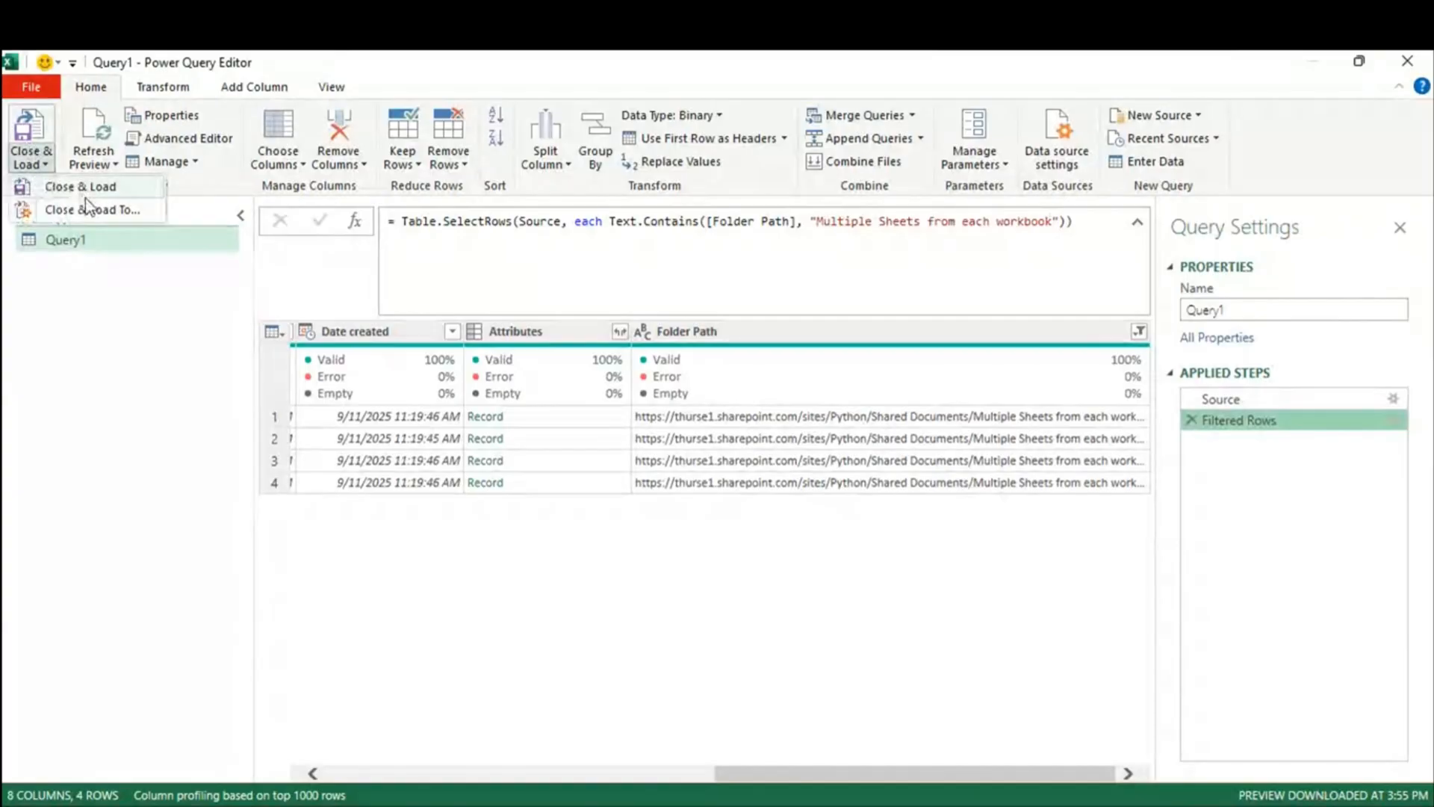
pyautogui.click(85, 209)
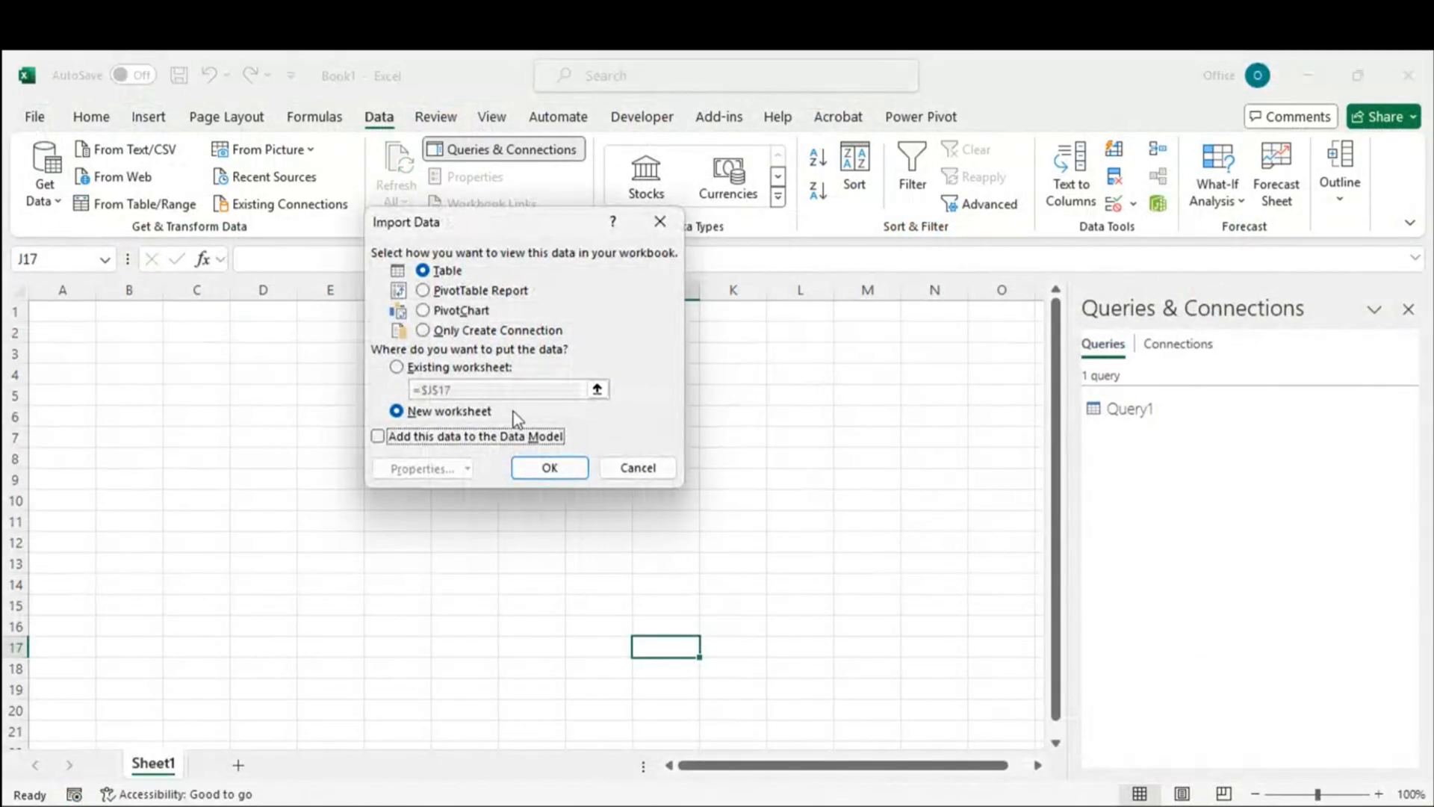
pyautogui.click(423, 330)
pyautogui.click(553, 469)
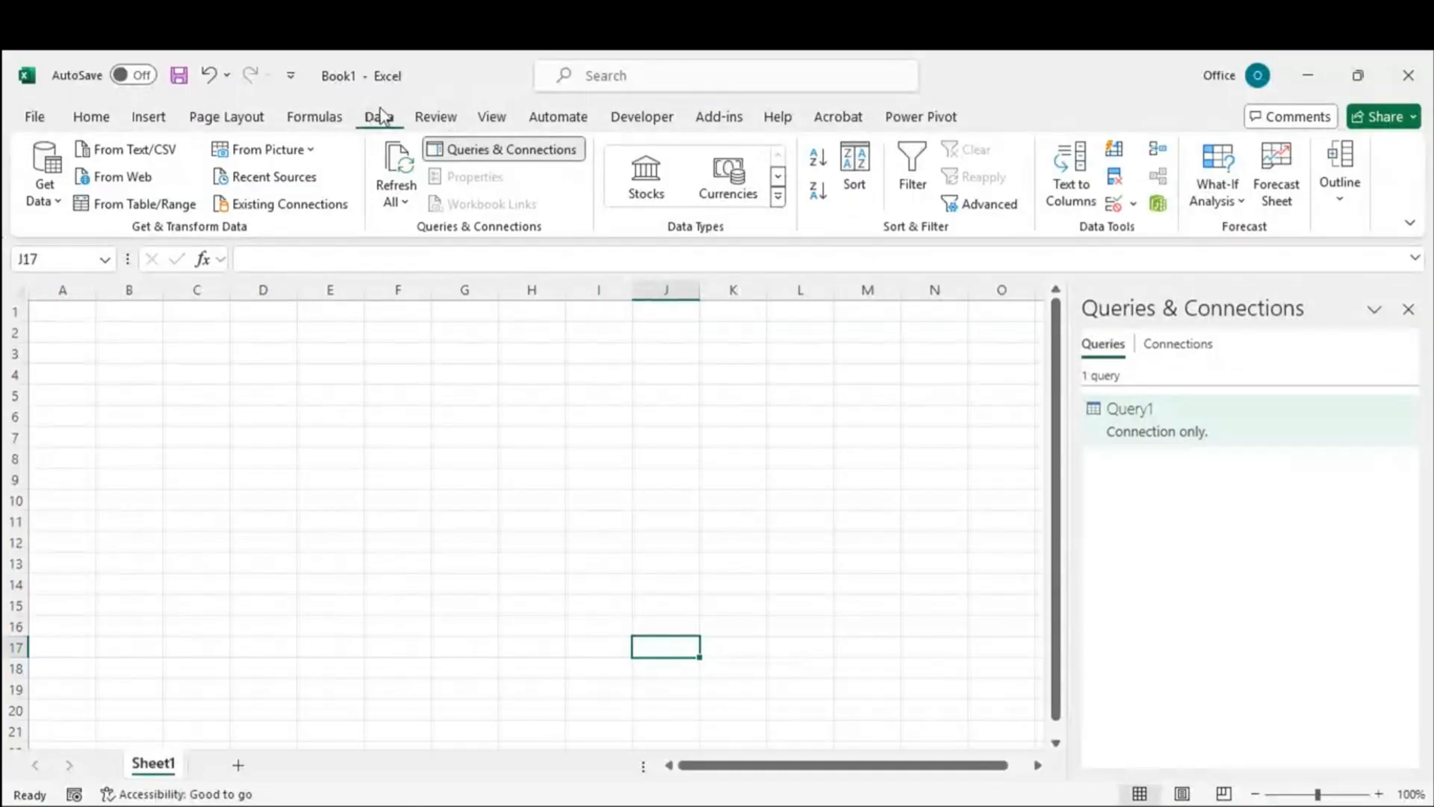
# Step: Review the SharePoint site entry in Data Source Settings, then look over Query1's preview
pyautogui.click(44, 195)
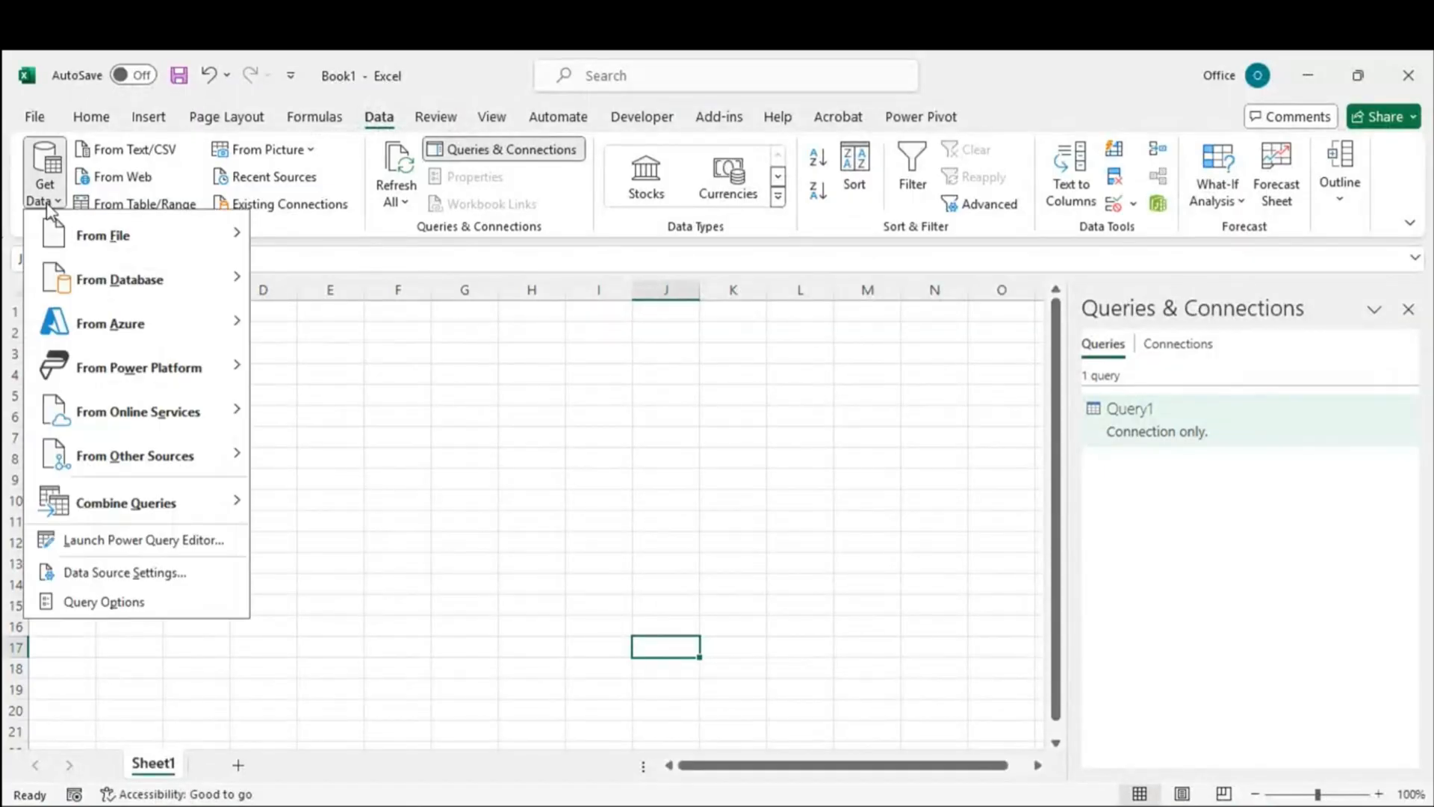
pyautogui.click(128, 575)
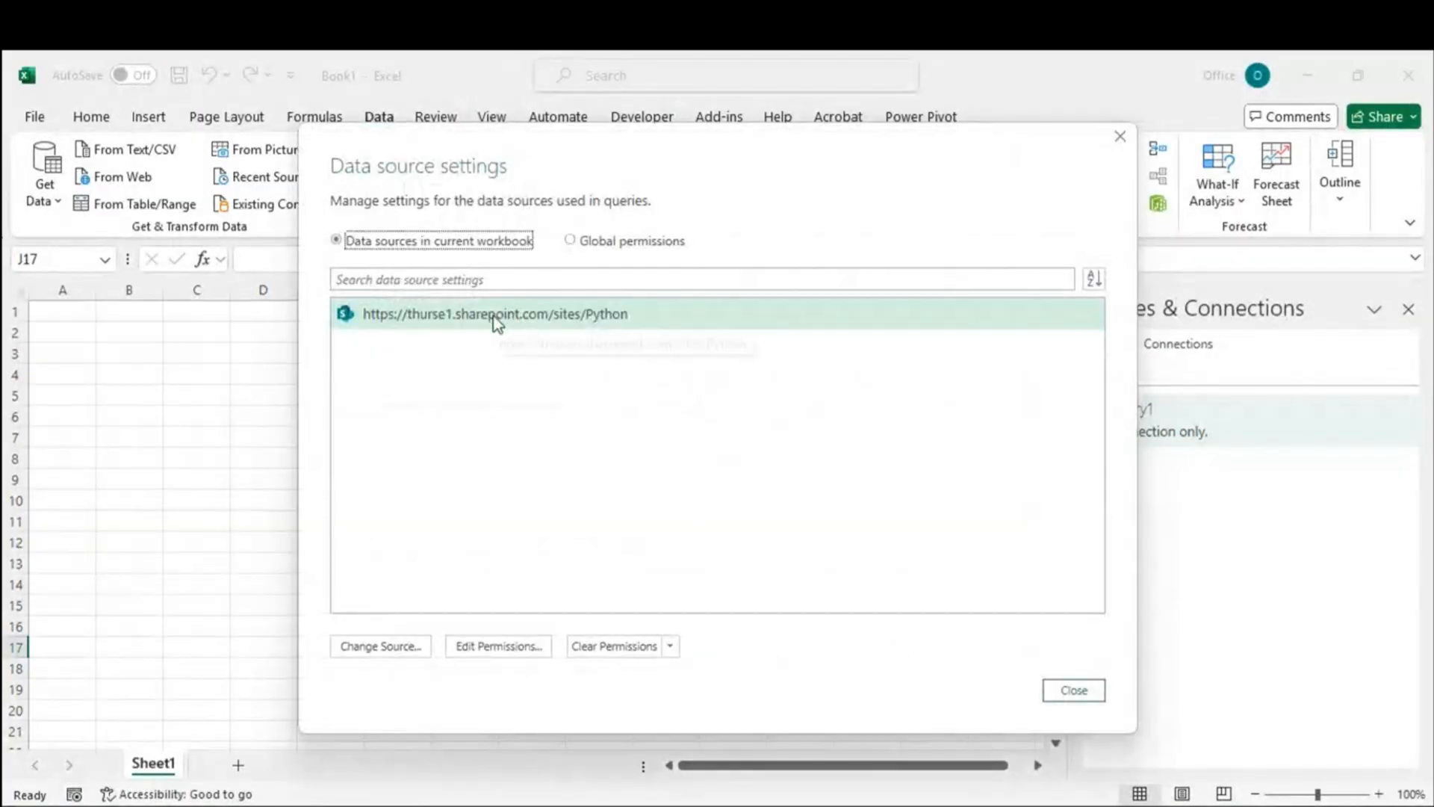
pyautogui.click(497, 320)
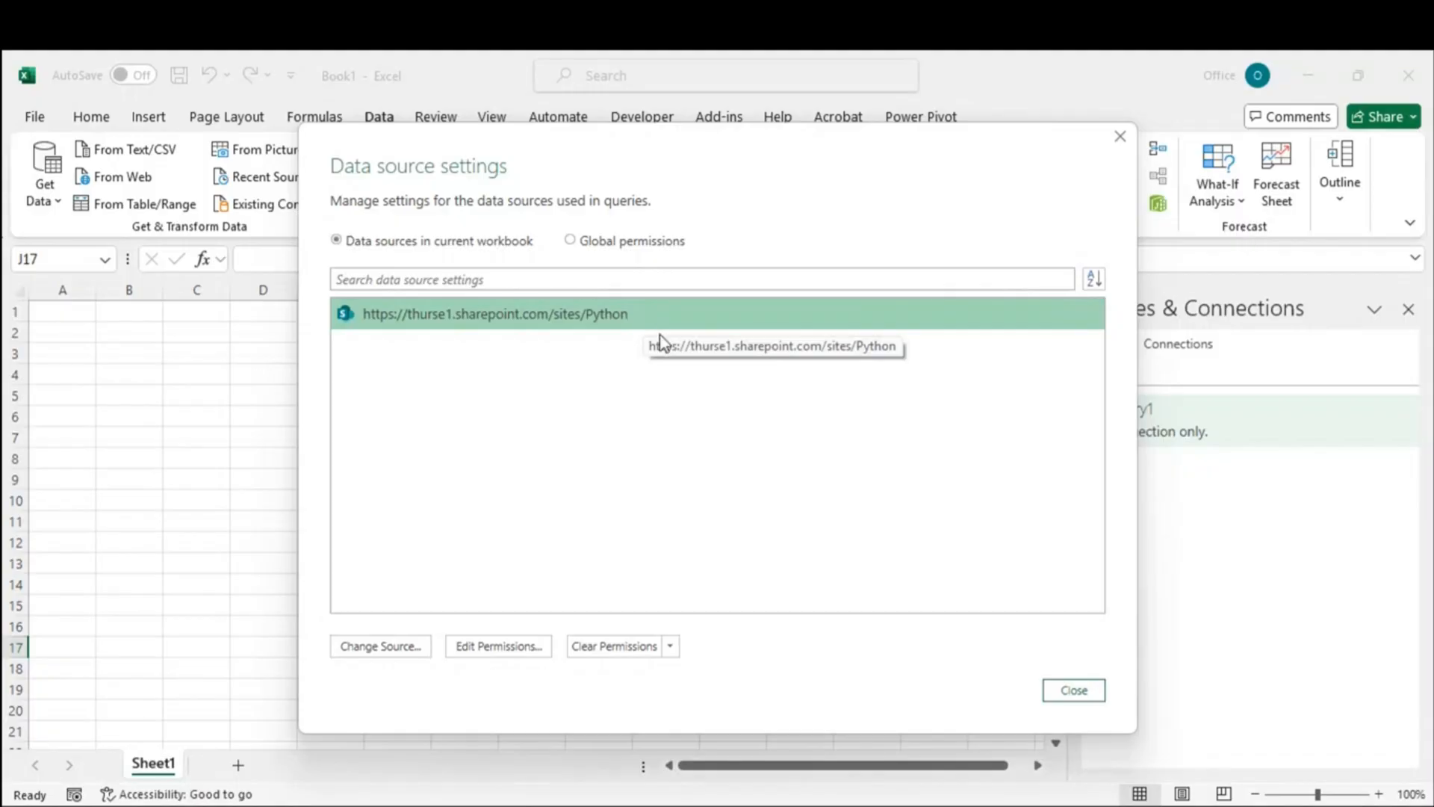
pyautogui.click(1074, 690)
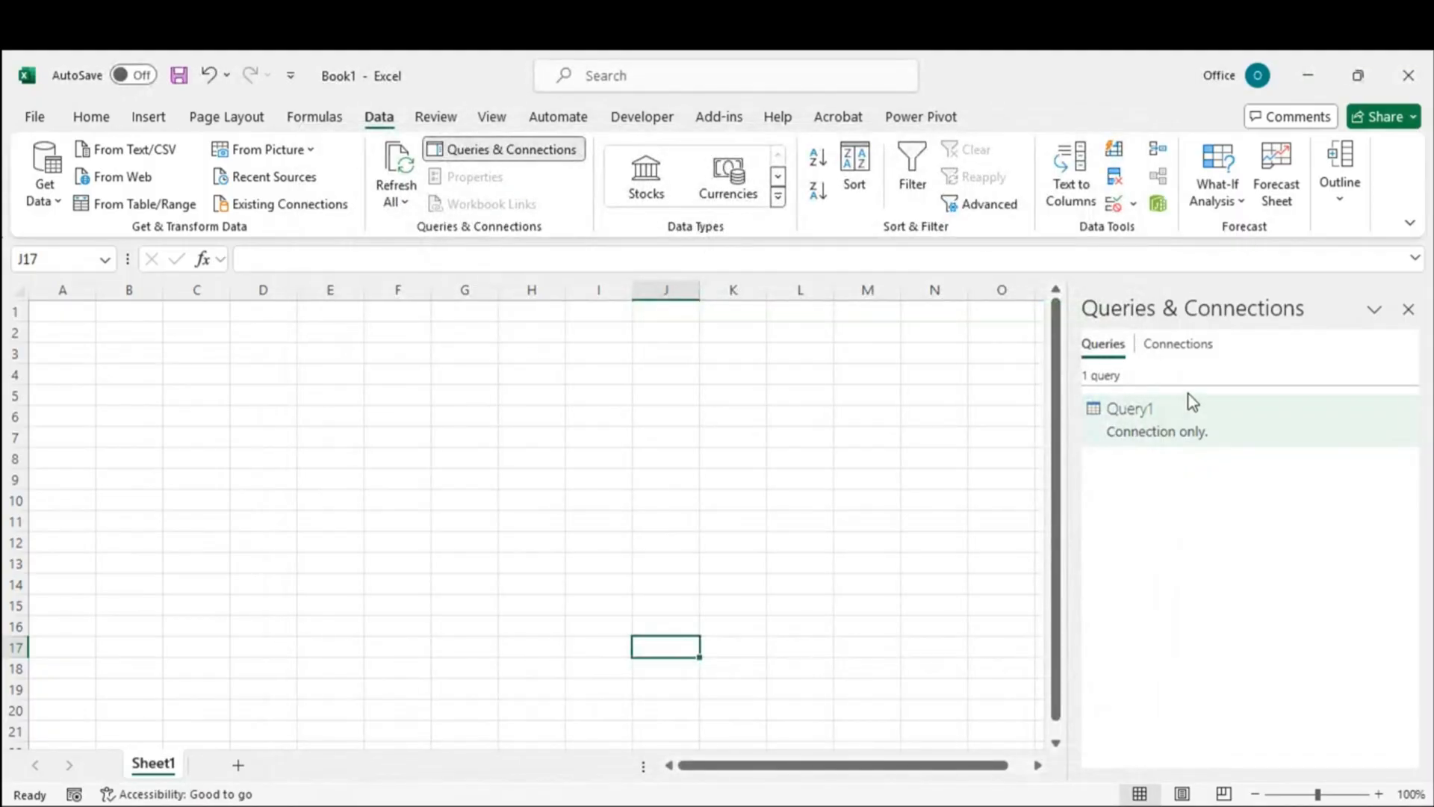
pyautogui.moveTo(1190, 424)
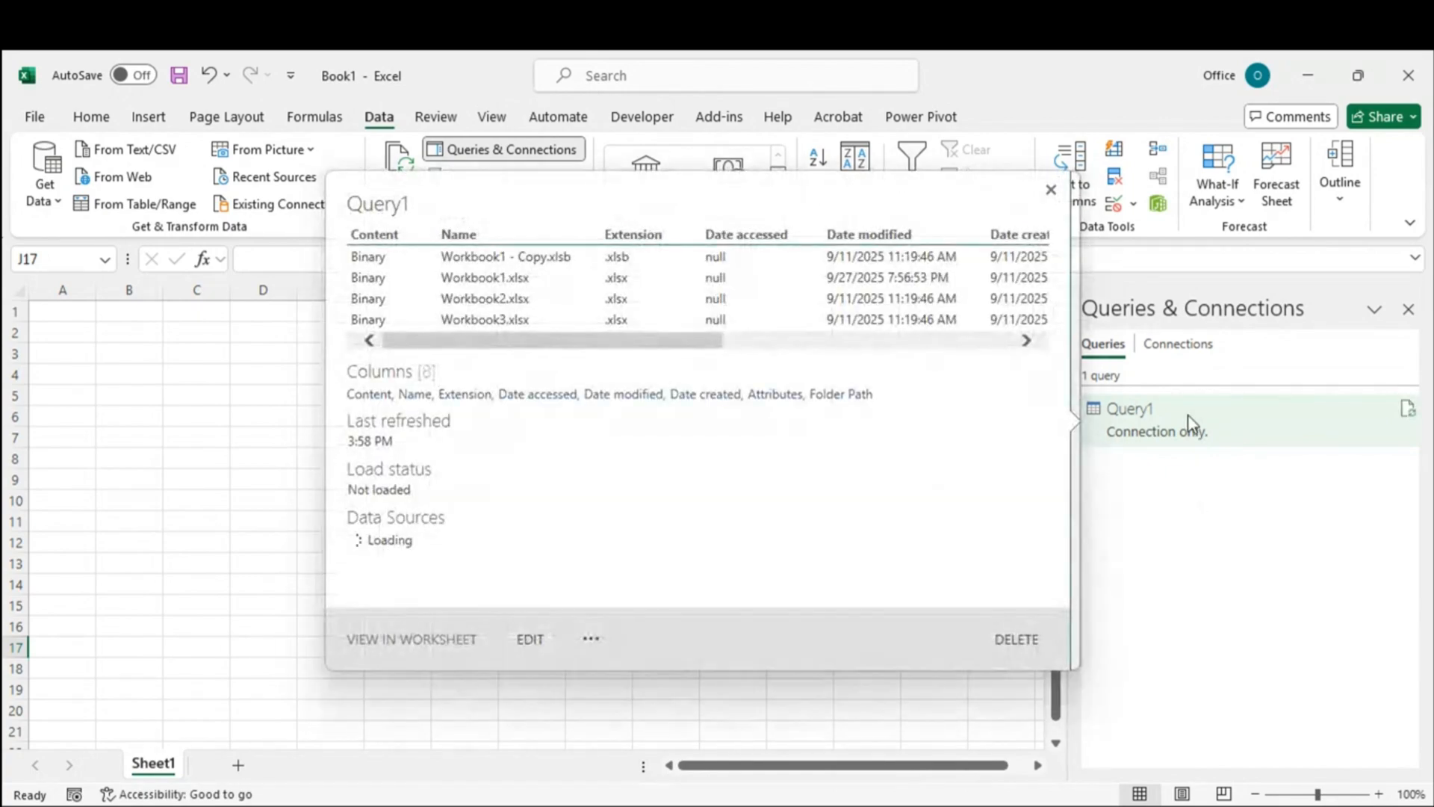
# Step: Reopen Query1 and compare the folder name in its Filtered Rows formula against SharePoint
pyautogui.doubleClick(1188, 415)
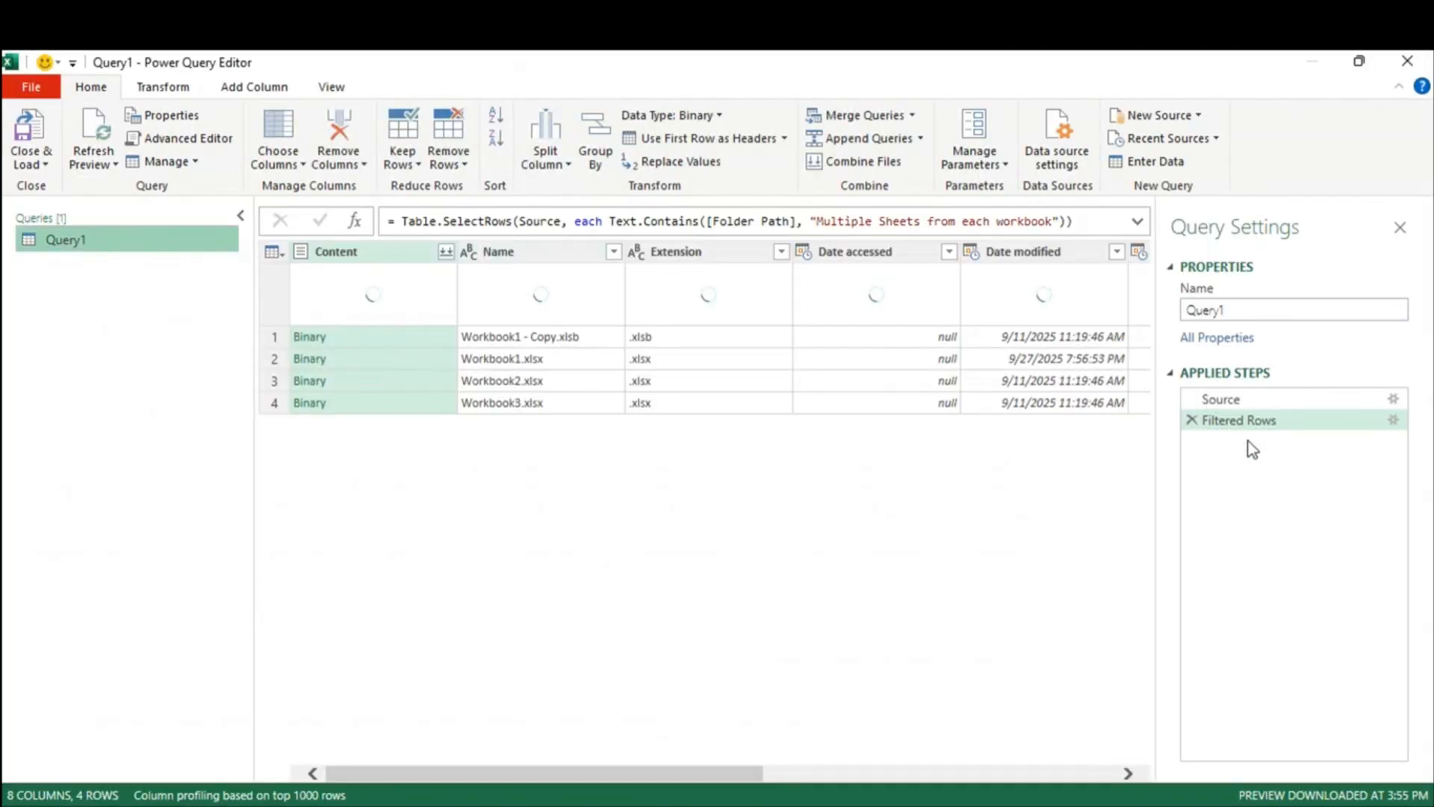
pyautogui.click(1138, 222)
pyautogui.moveTo(814, 222); pyautogui.dragTo(1058, 221)
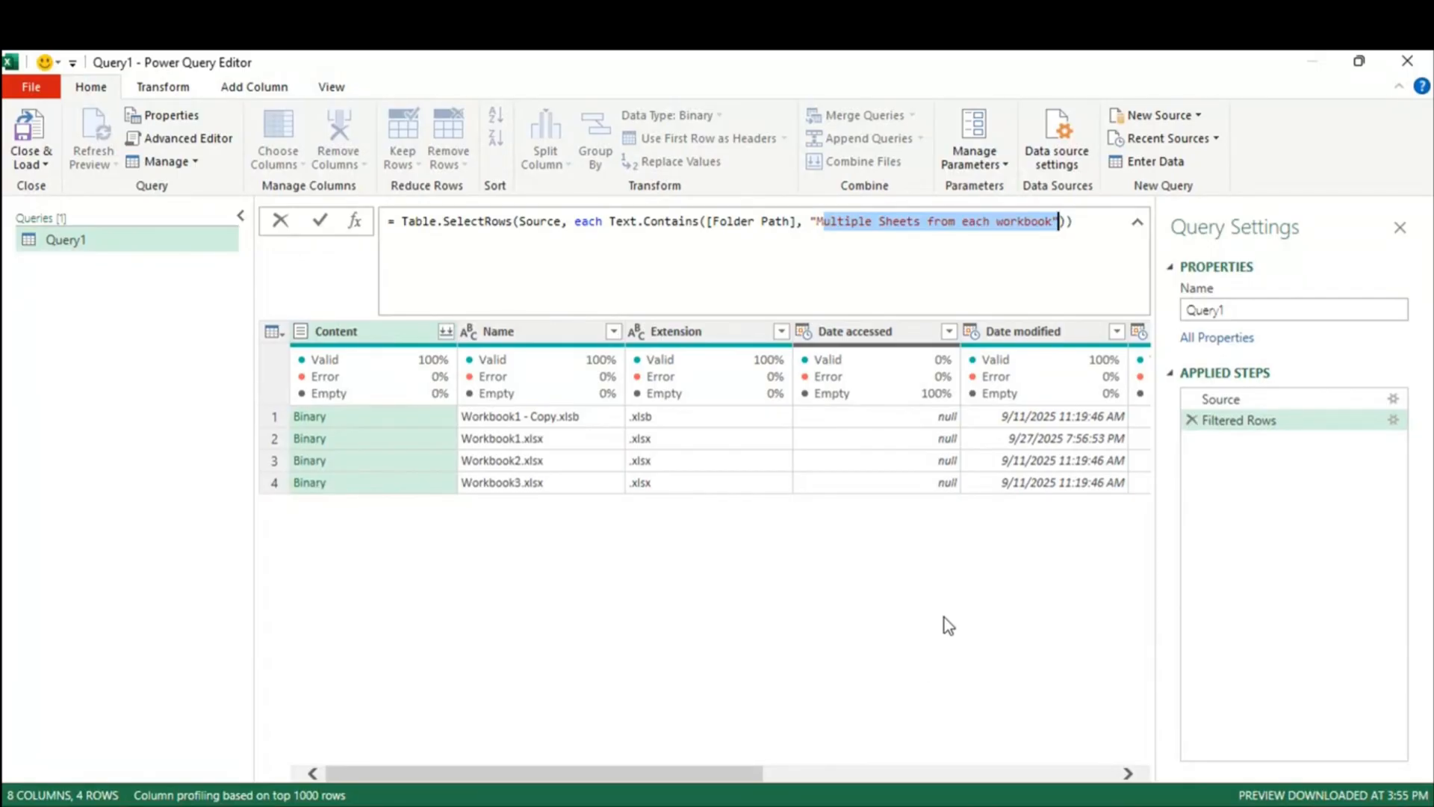
pyautogui.click(964, 546)
pyautogui.moveTo(816, 222); pyautogui.dragTo(1055, 221)
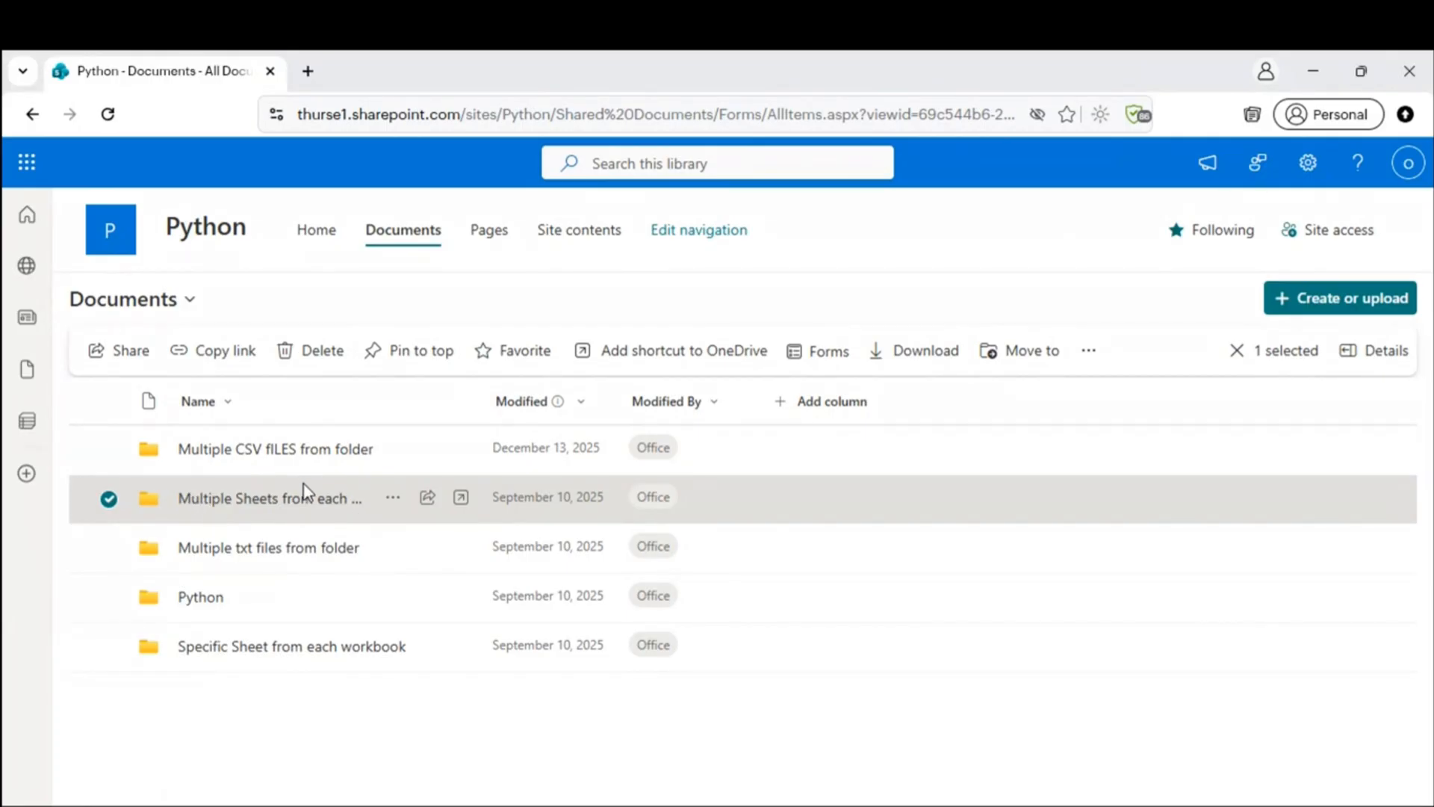
pyautogui.click(1313, 72)
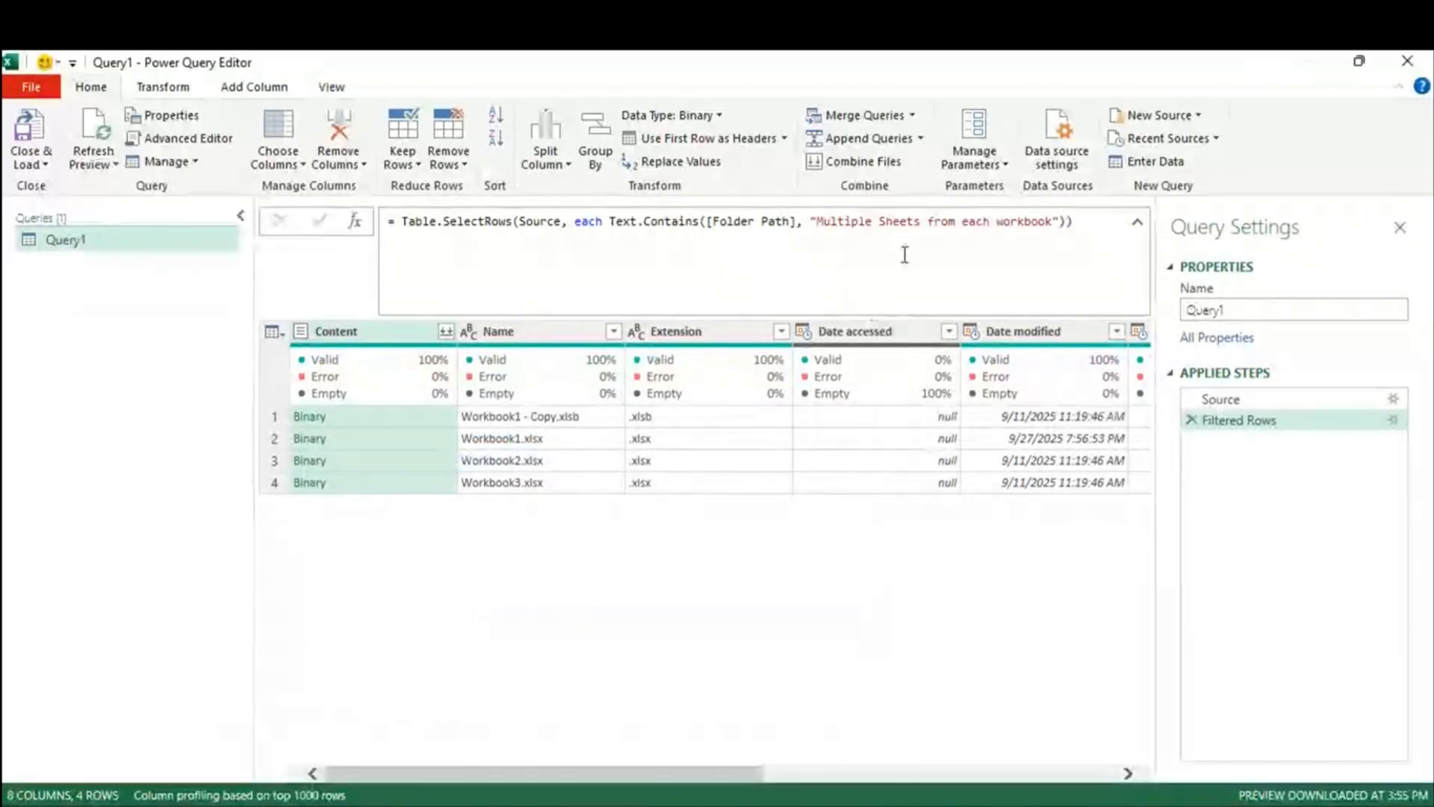
pyautogui.moveTo(816, 221); pyautogui.dragTo(1052, 221)
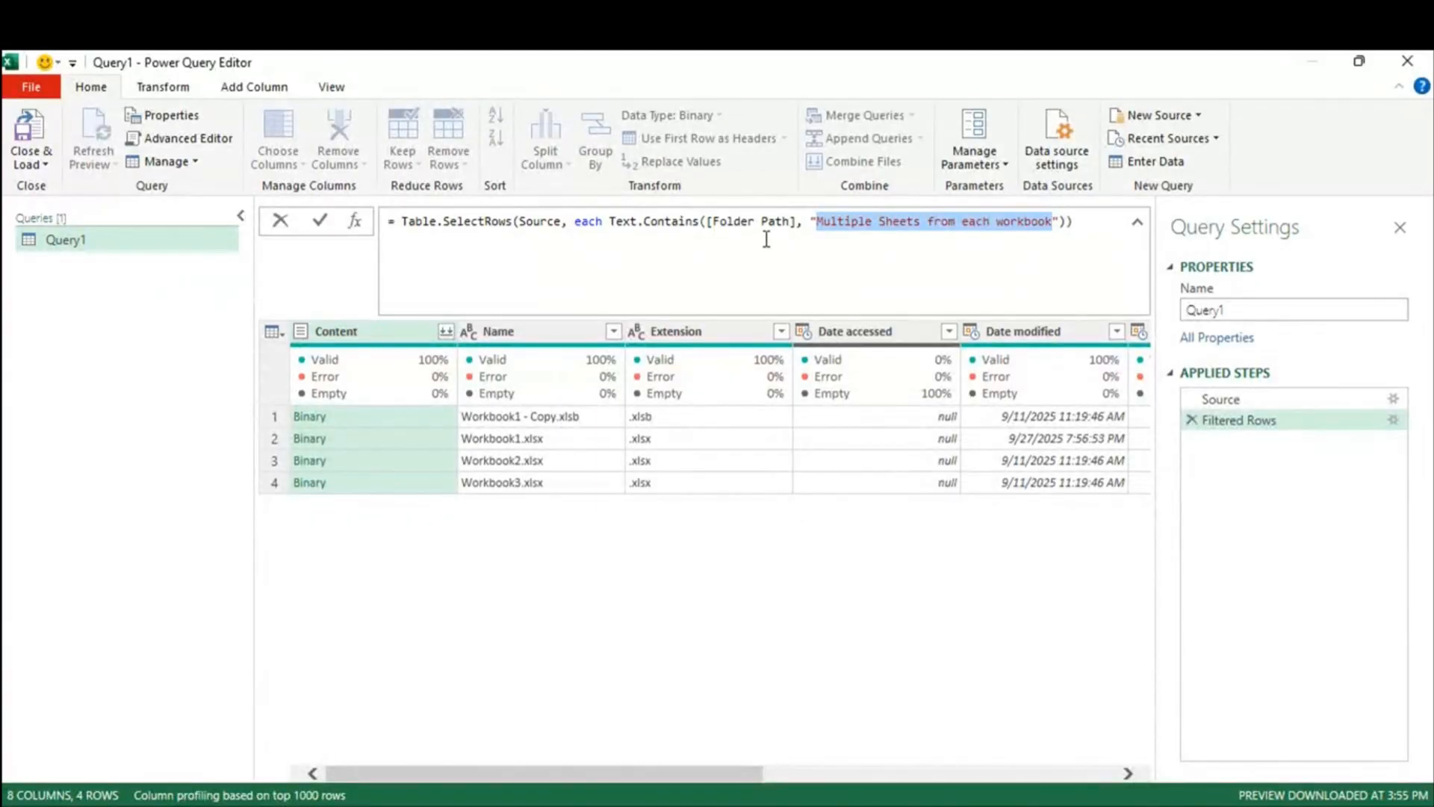
pyautogui.click(819, 221)
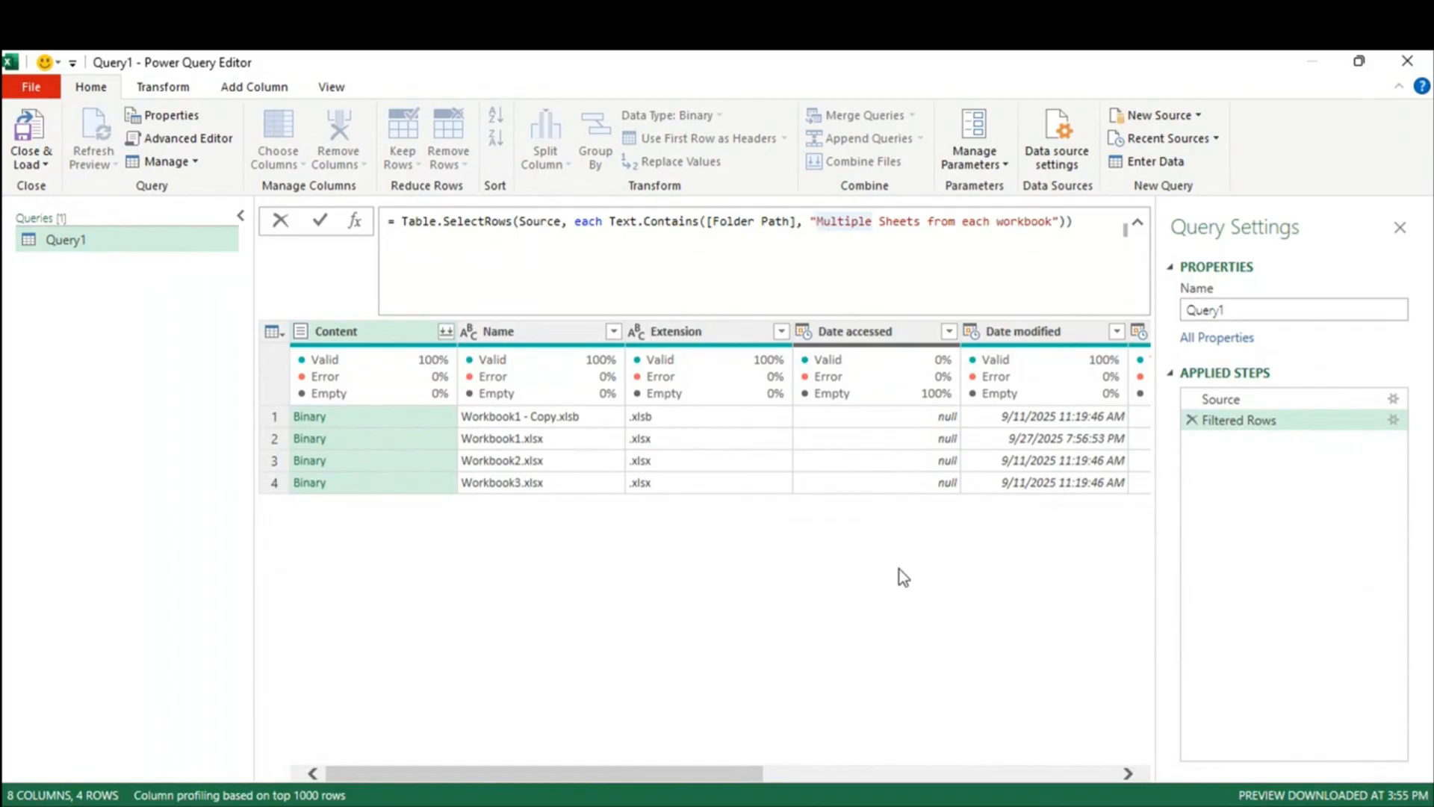
pyautogui.write('2026/Apr')
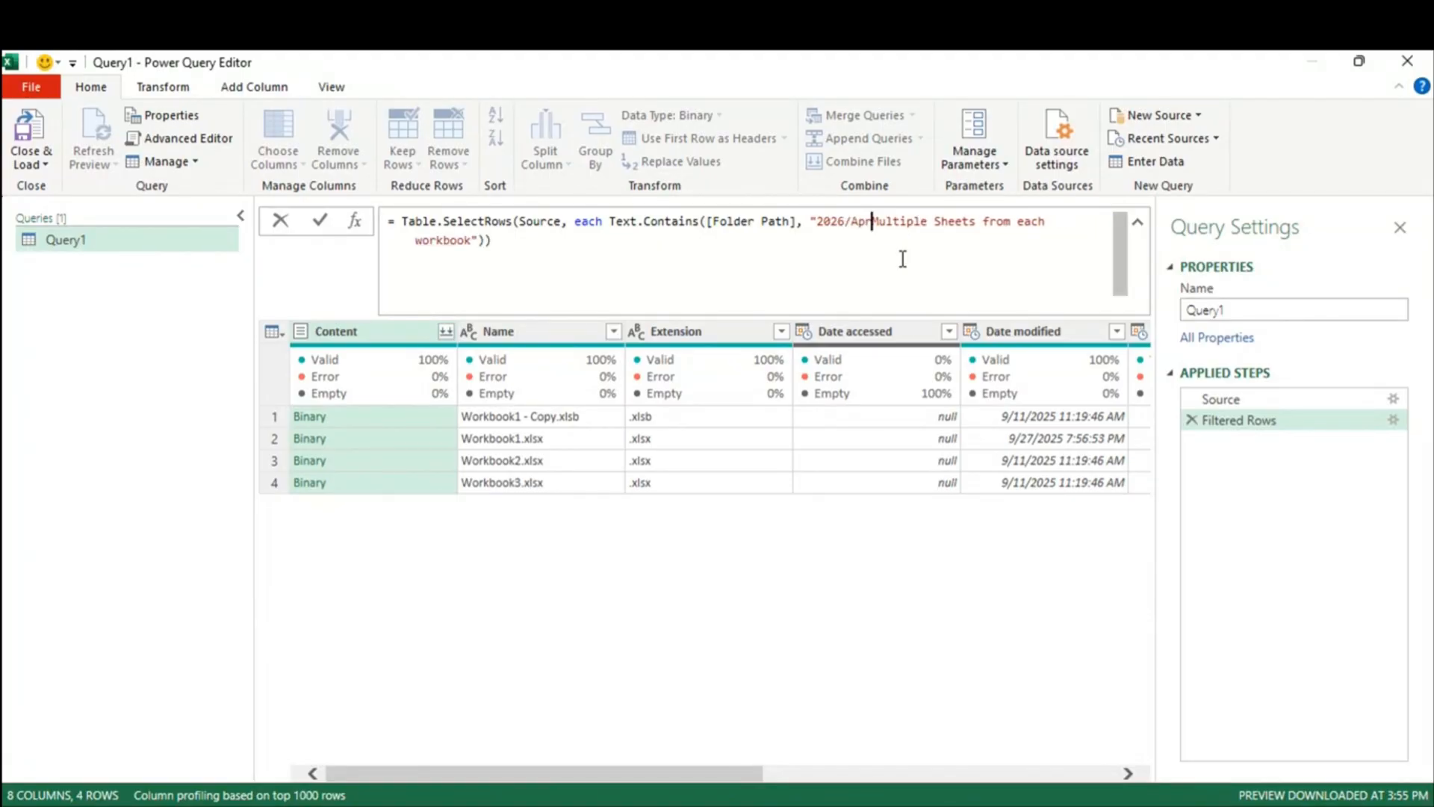
pyautogui.write(' 2026/')
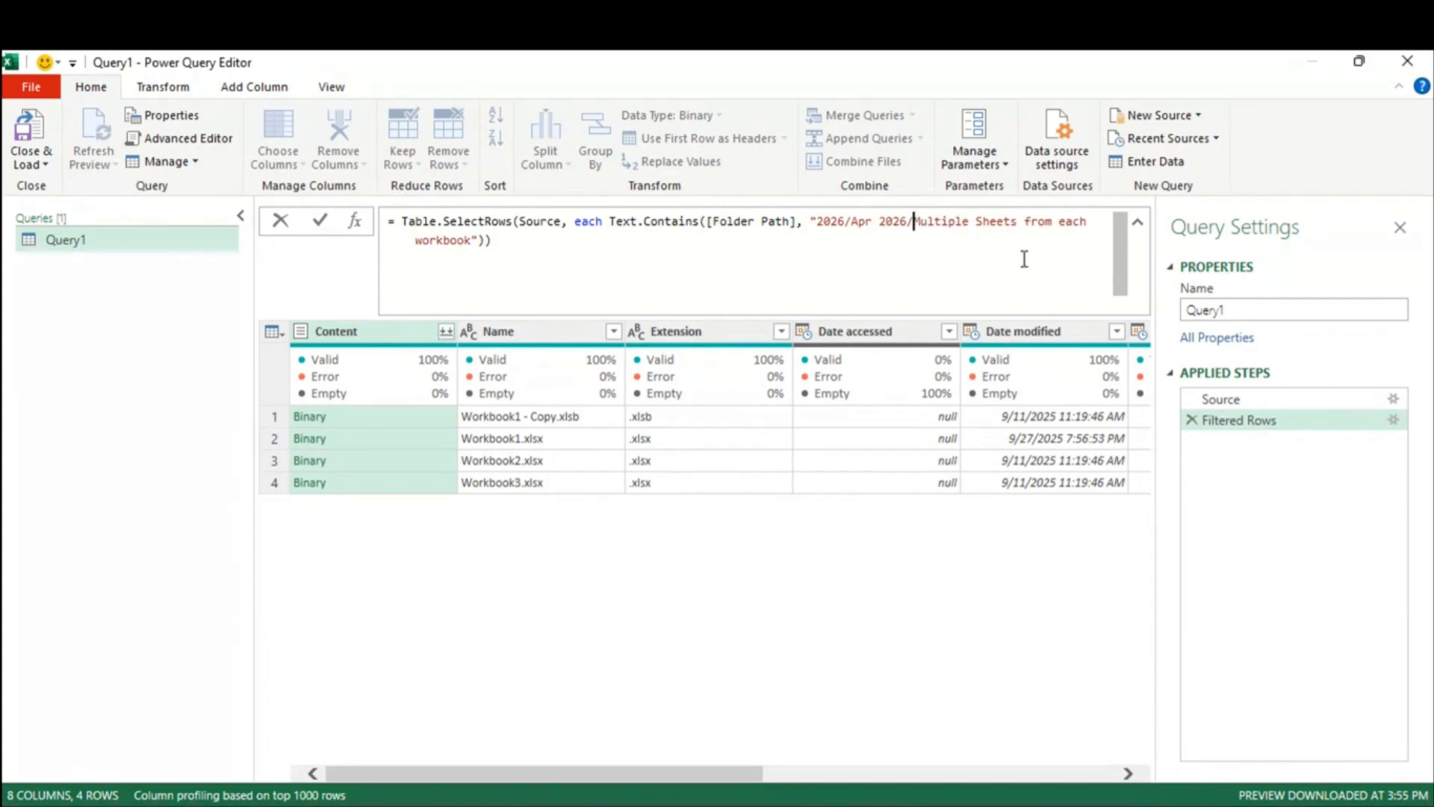
pyautogui.doubleClick(833, 221)
pyautogui.moveTo(854, 221); pyautogui.dragTo(1112, 225)
pyautogui.click(986, 277)
pyautogui.moveTo(852, 222); pyautogui.dragTo(988, 253)
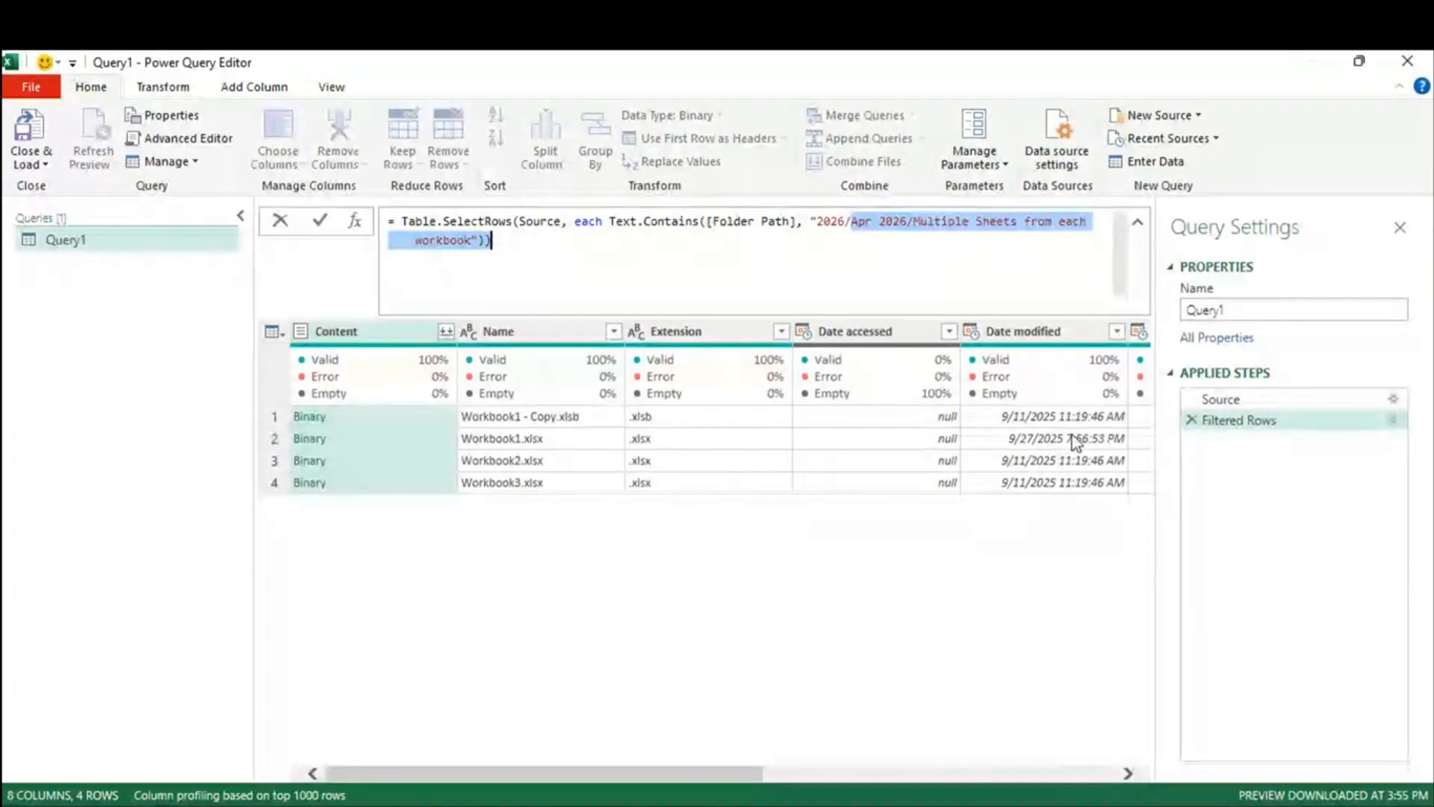
pyautogui.press('Return')
pyautogui.click(906, 222)
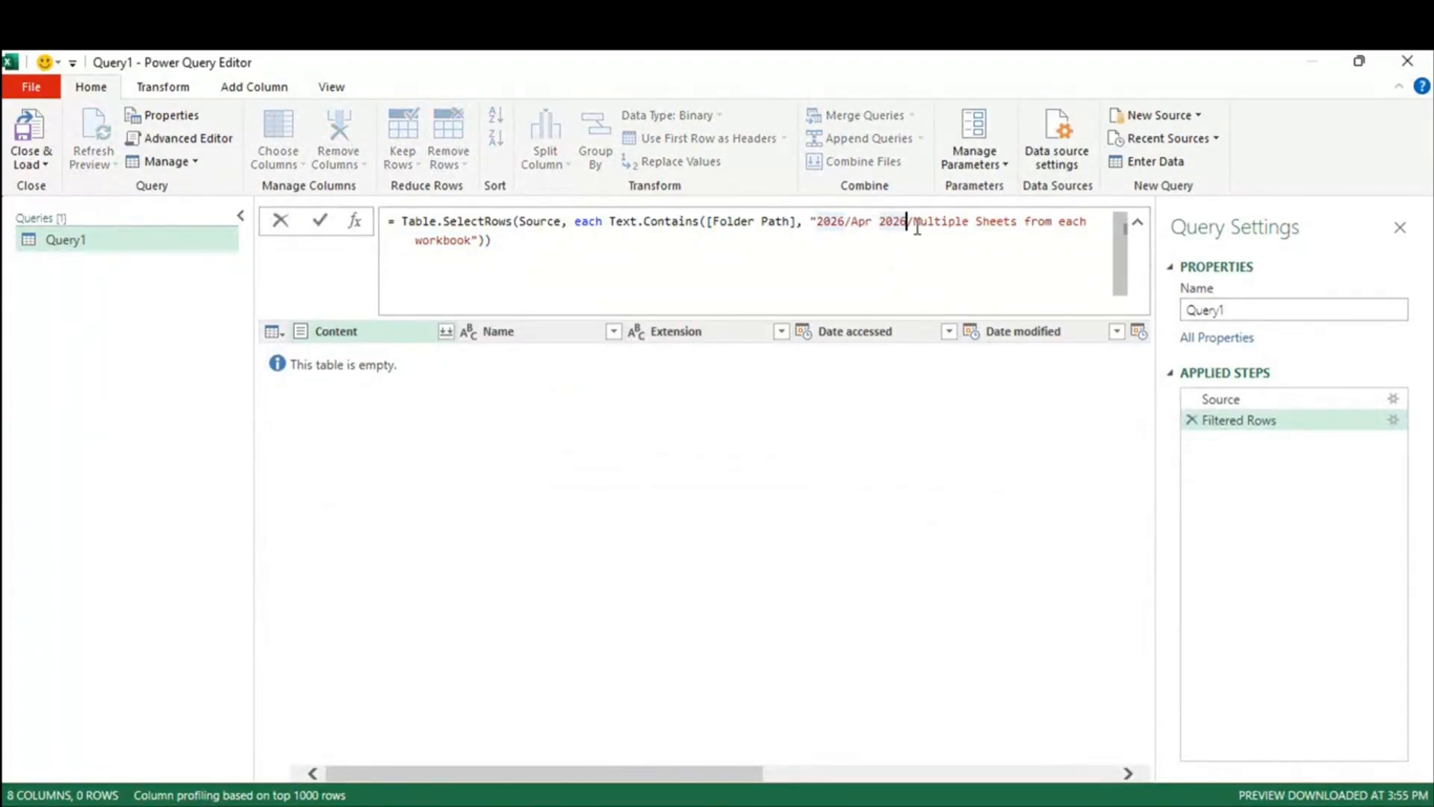
pyautogui.moveTo(913, 222); pyautogui.dragTo(811, 224)
pyautogui.press('Delete')
pyautogui.press('Return')
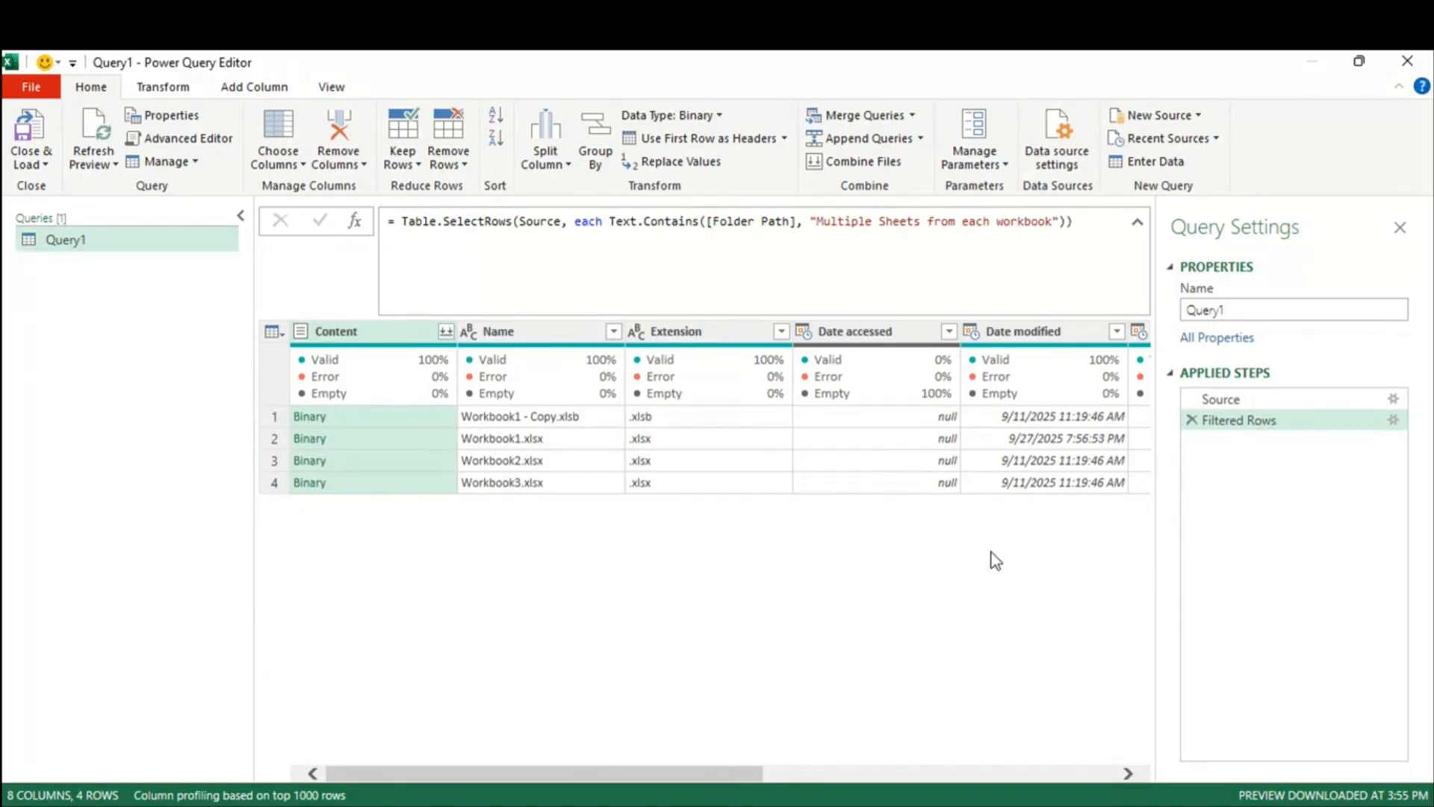
pyautogui.moveTo(665, 775); pyautogui.dragTo(360, 790)
pyautogui.moveTo(567, 768); pyautogui.dragTo(1193, 777)
pyautogui.moveTo(1068, 776); pyautogui.dragTo(572, 762)
# Step: Enter the custom column formula Excel.Workbook([Content],true), inserting Content from Available columns
pyautogui.click(254, 85)
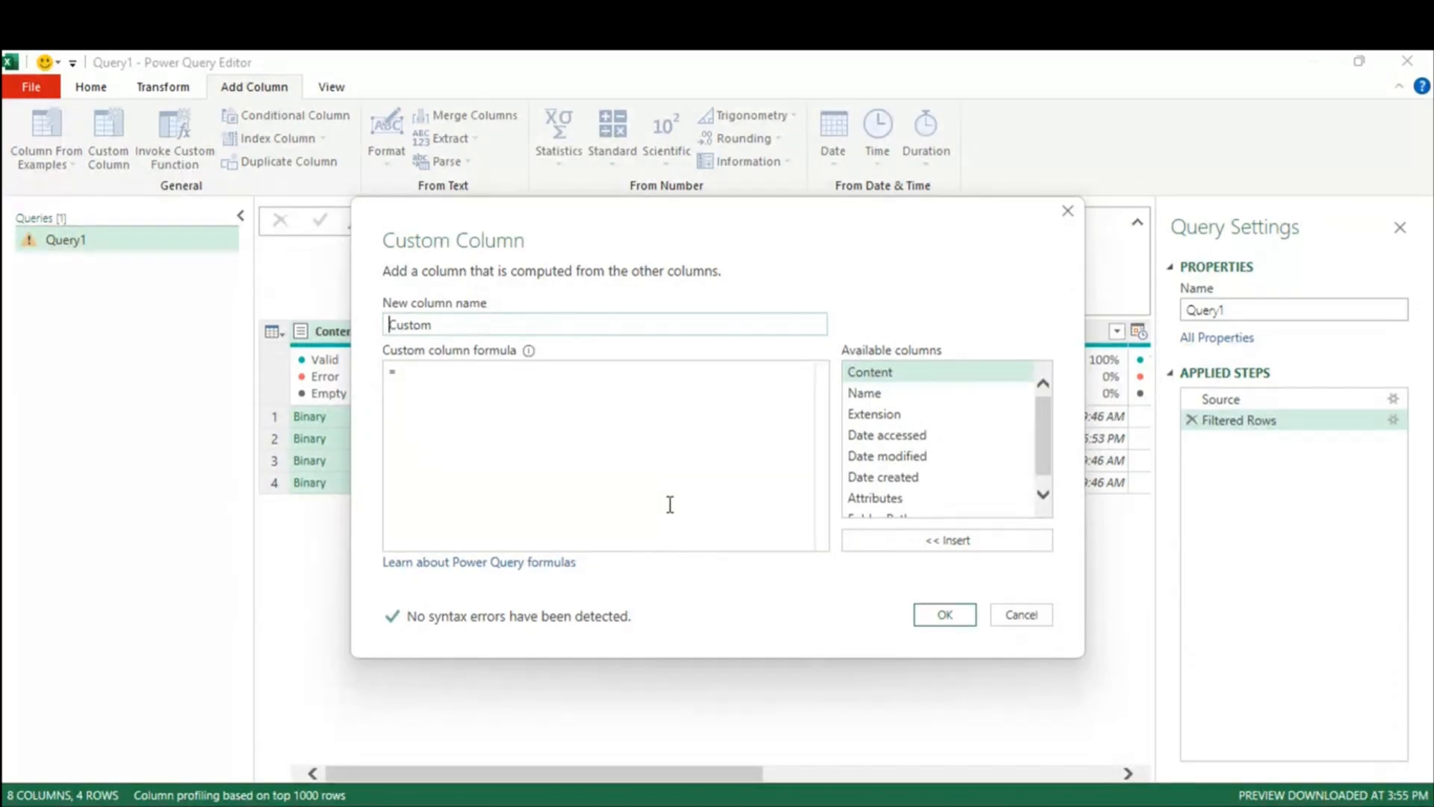
pyautogui.press('super+x')
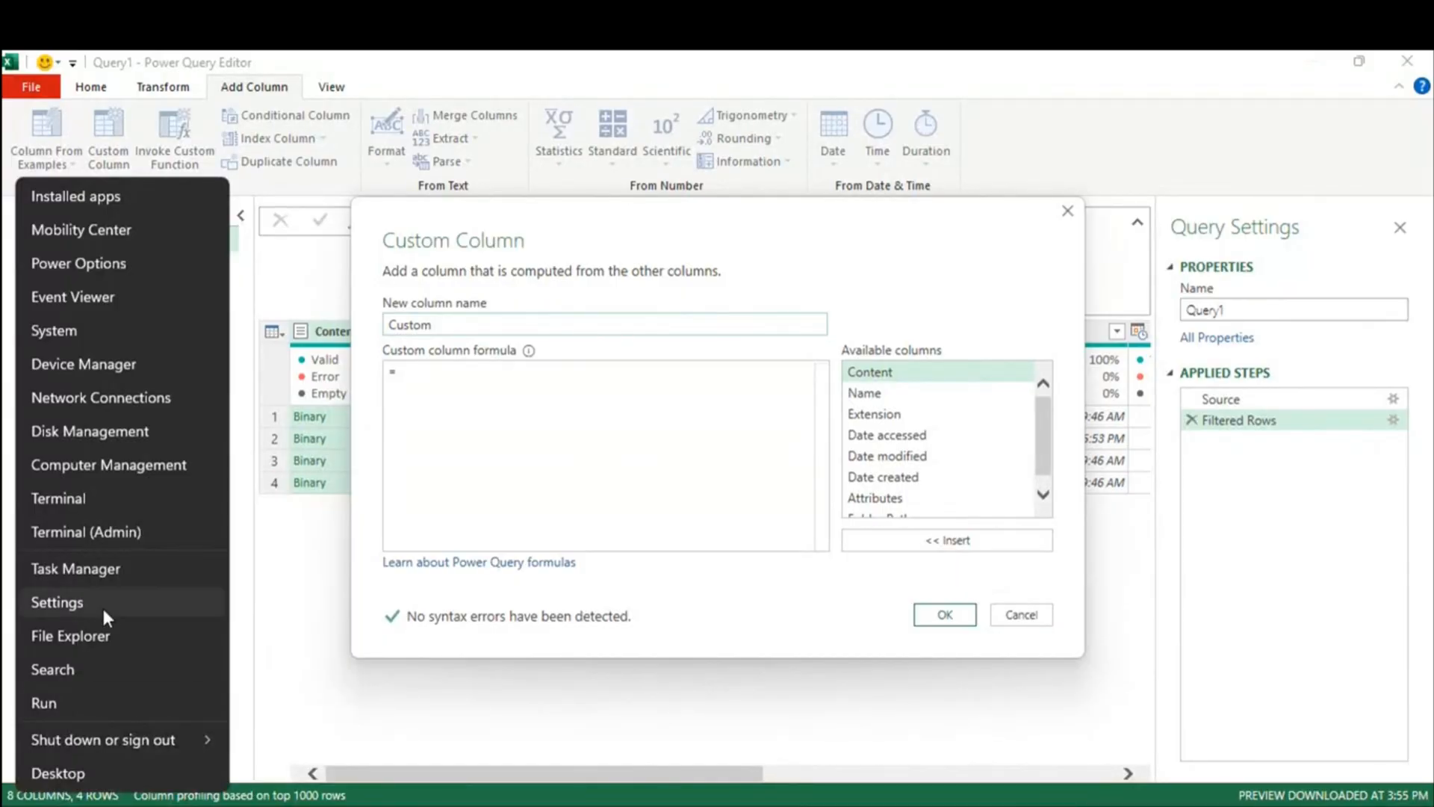
pyautogui.click(556, 403)
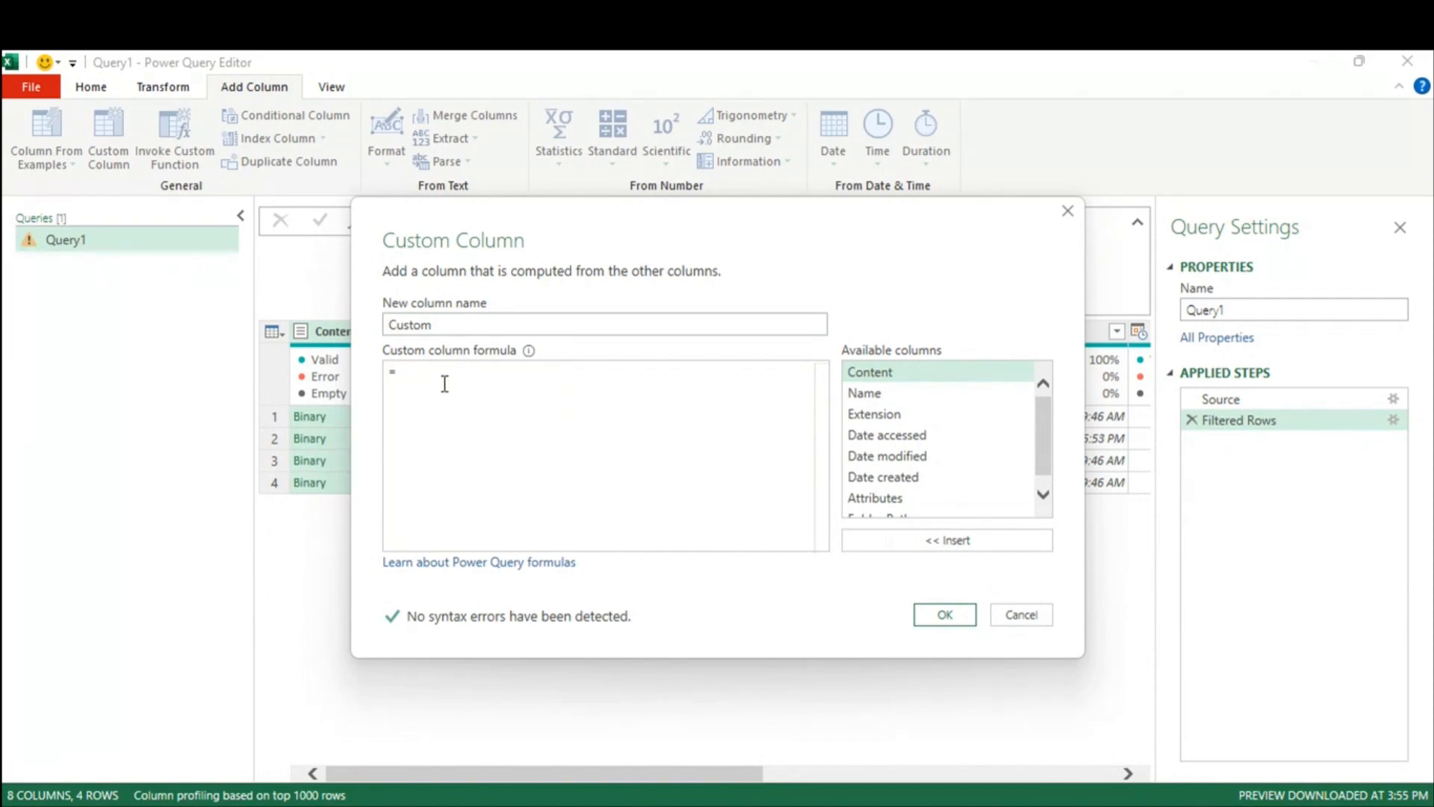
pyautogui.write('Excel.Wo')
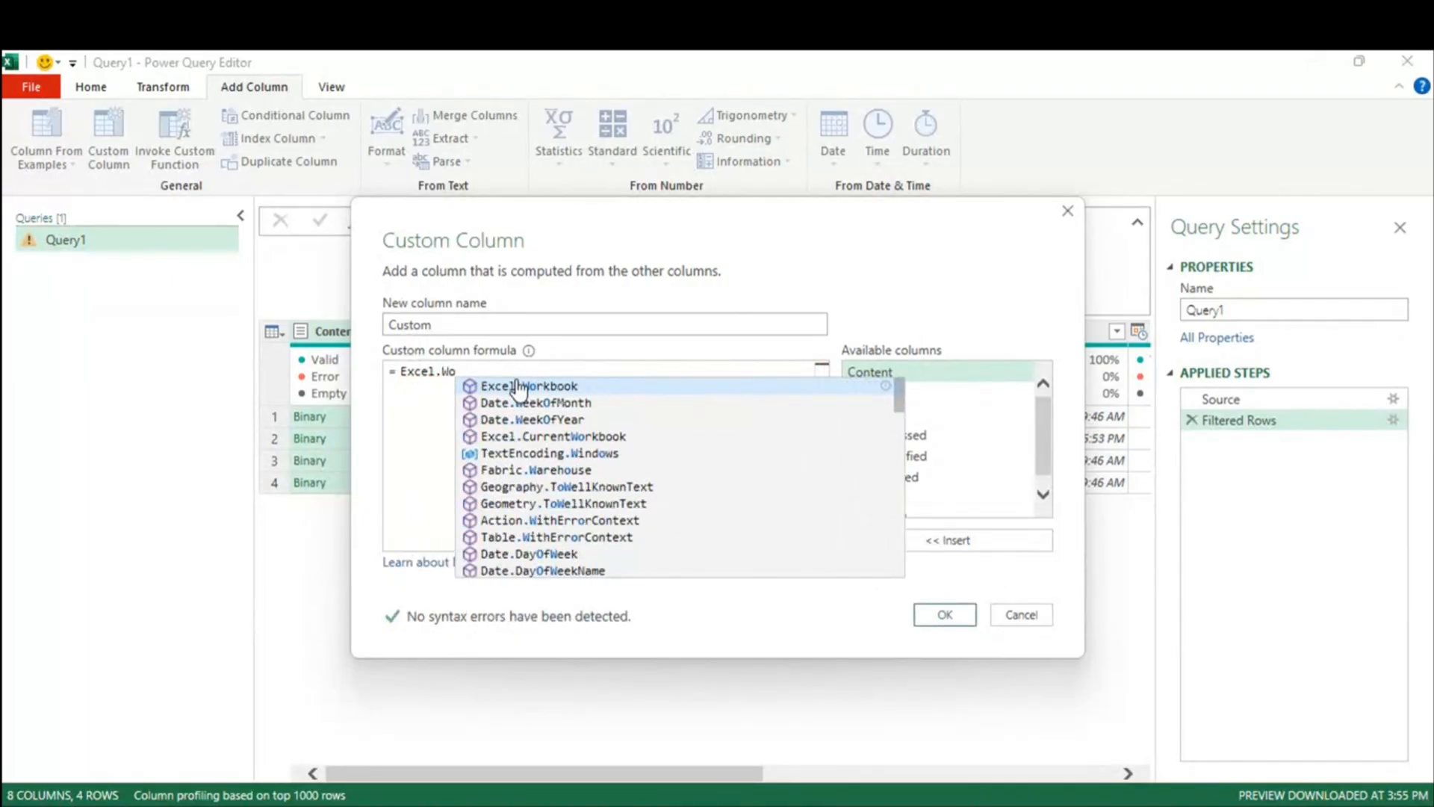
pyautogui.click(520, 386)
pyautogui.write('(')
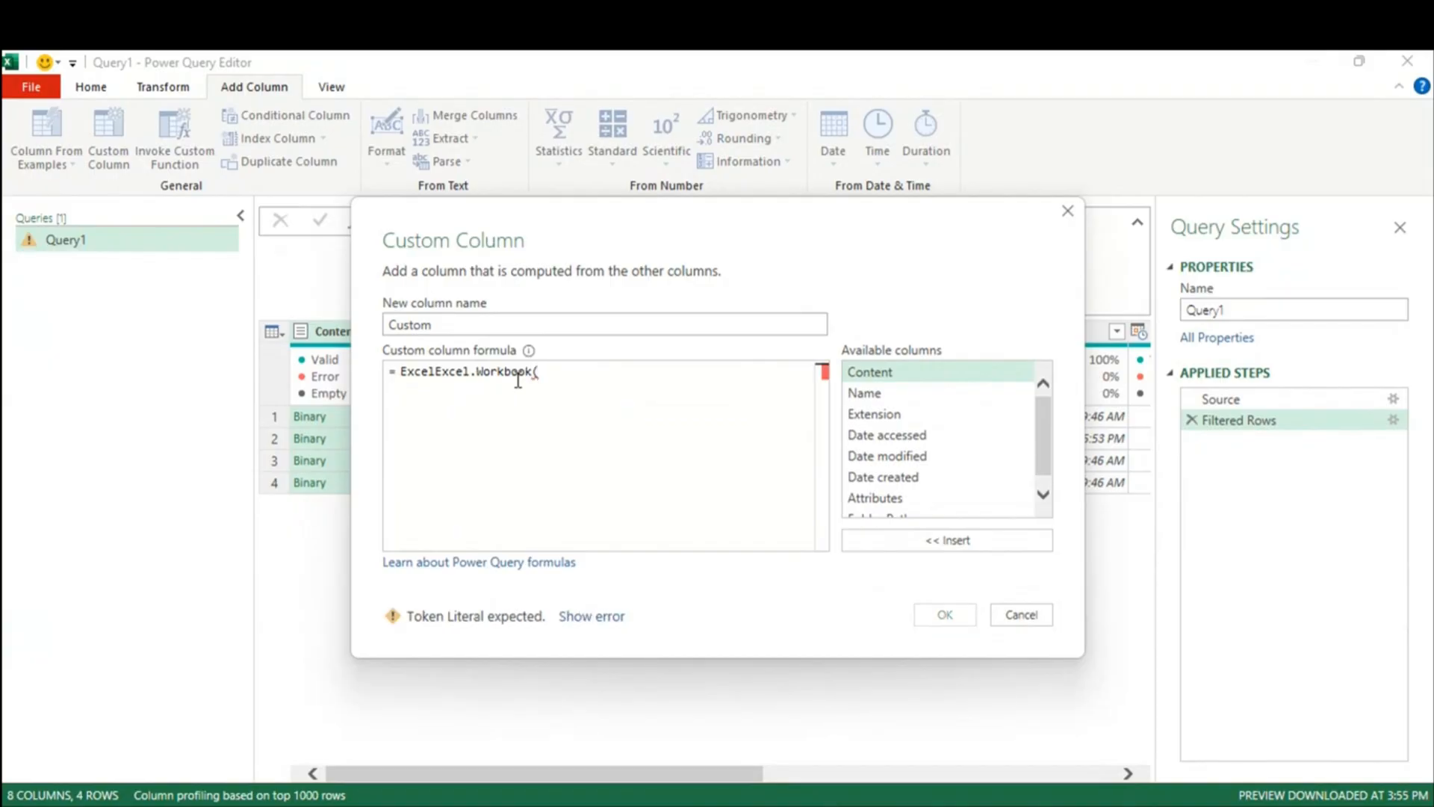
pyautogui.doubleClick(870, 372)
pyautogui.write(')')
pyautogui.press('BackSpace')
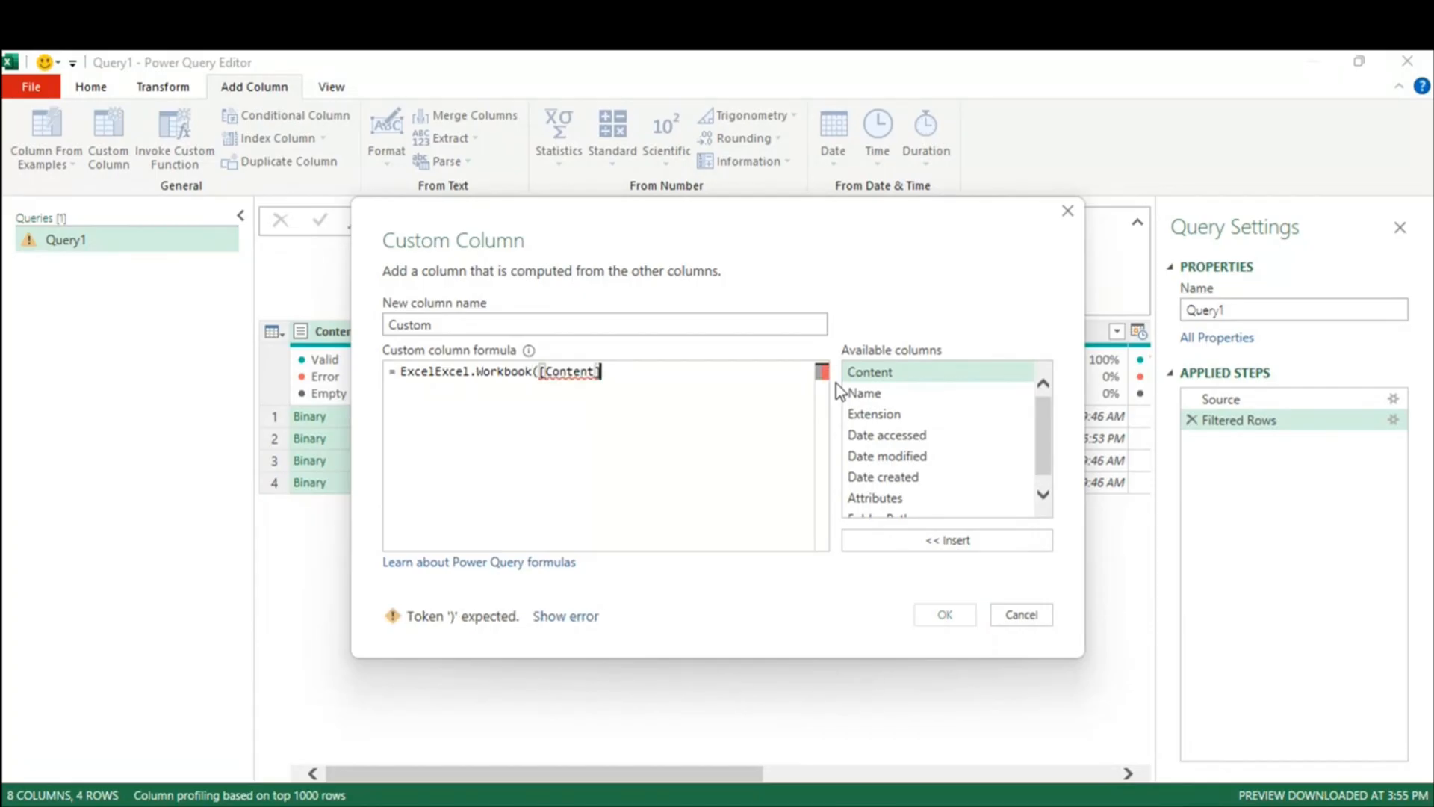
pyautogui.write(',tru')
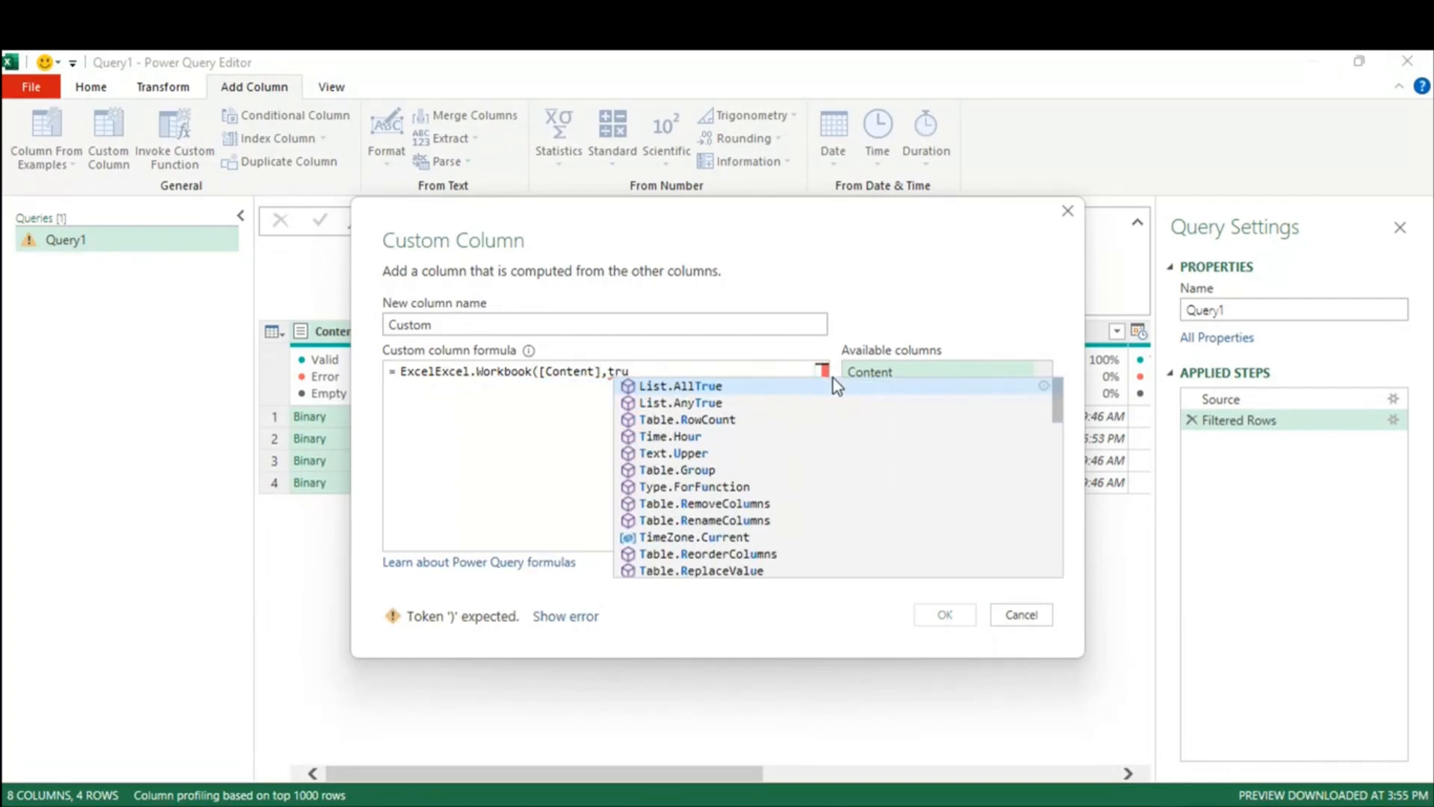
pyautogui.write('e)')
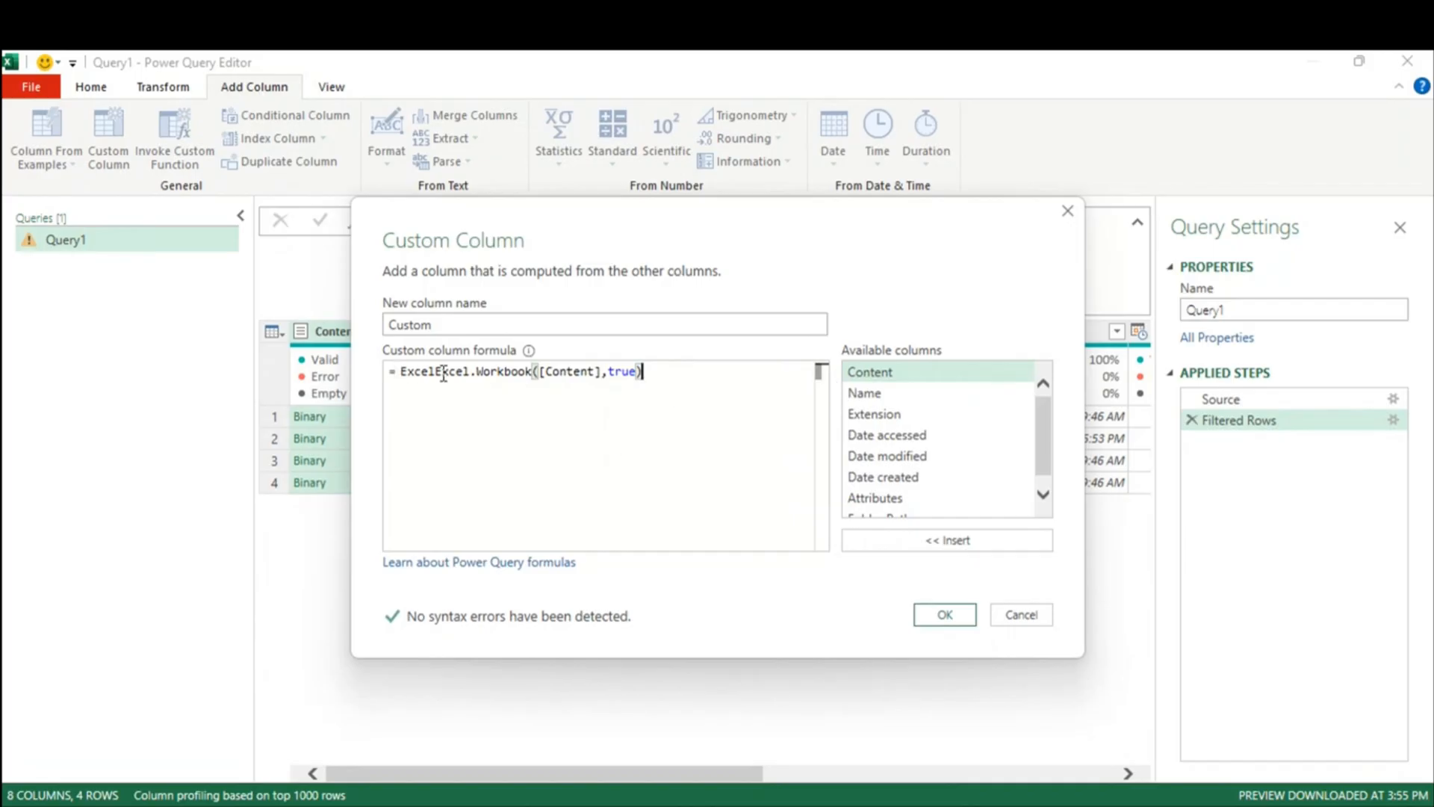
pyautogui.moveTo(436, 374); pyautogui.dragTo(400, 374)
pyautogui.press('Delete')
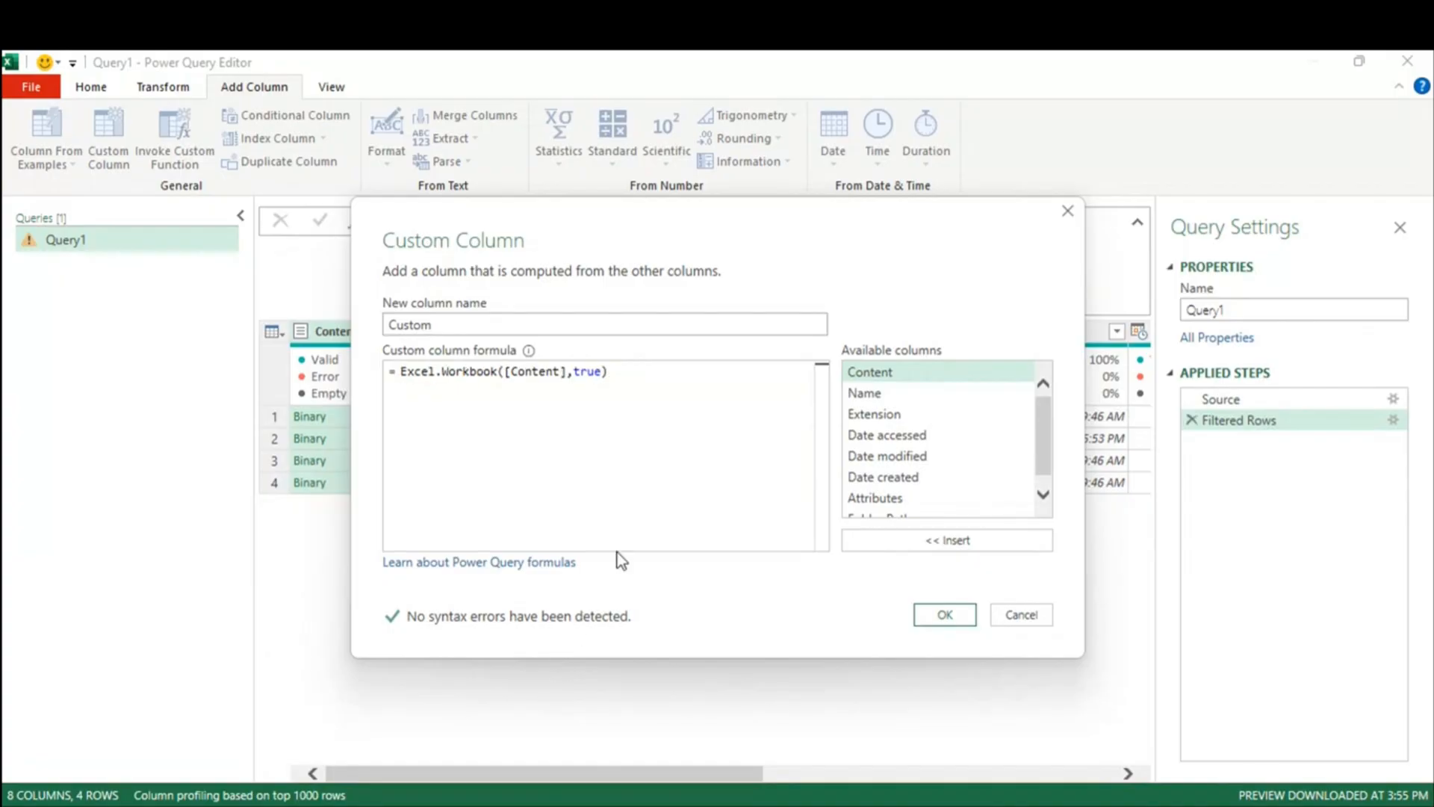
# Step: Confirm the Custom column and preview the Sheet1–Sheet3 tables of the first three workbooks
pyautogui.click(937, 616)
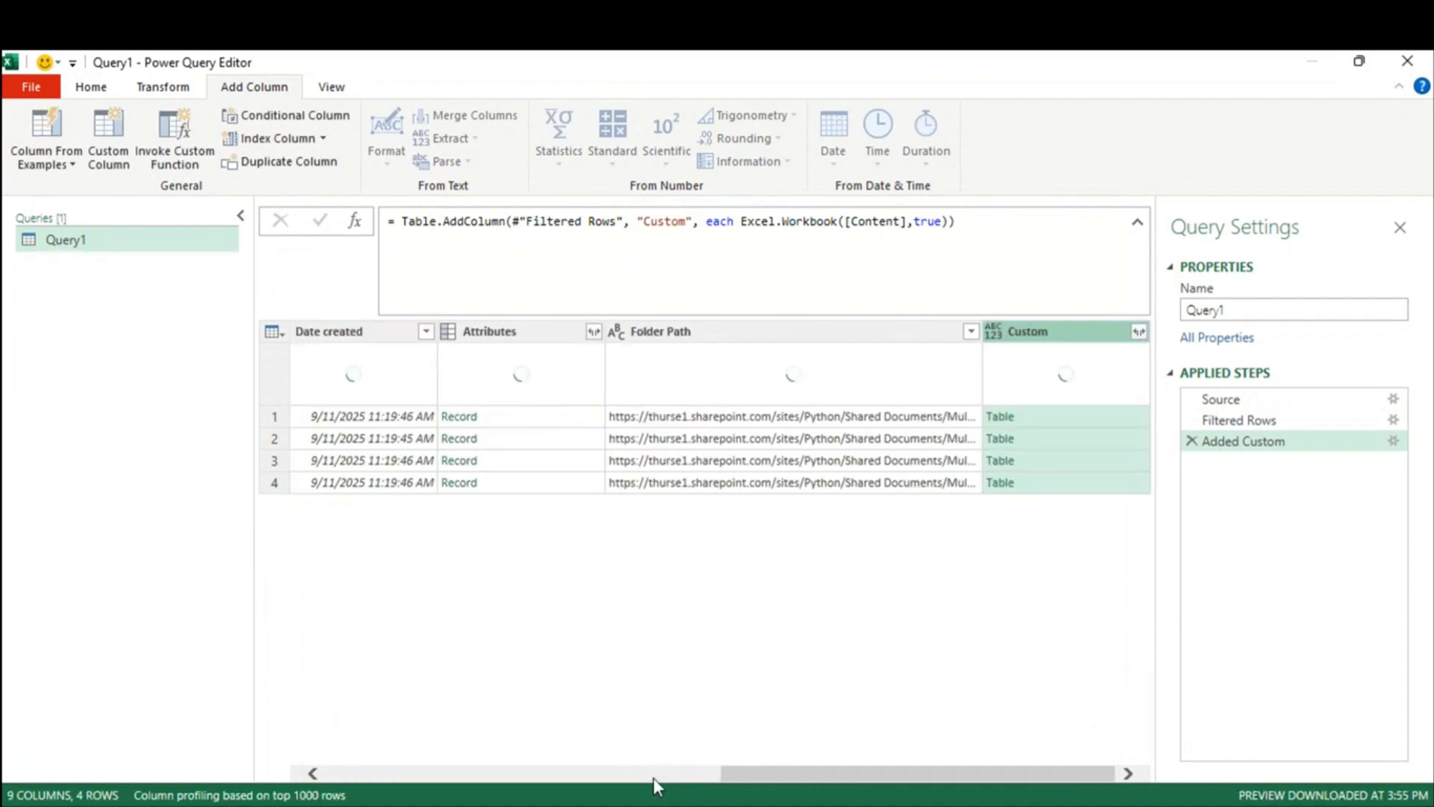
pyautogui.click(1078, 418)
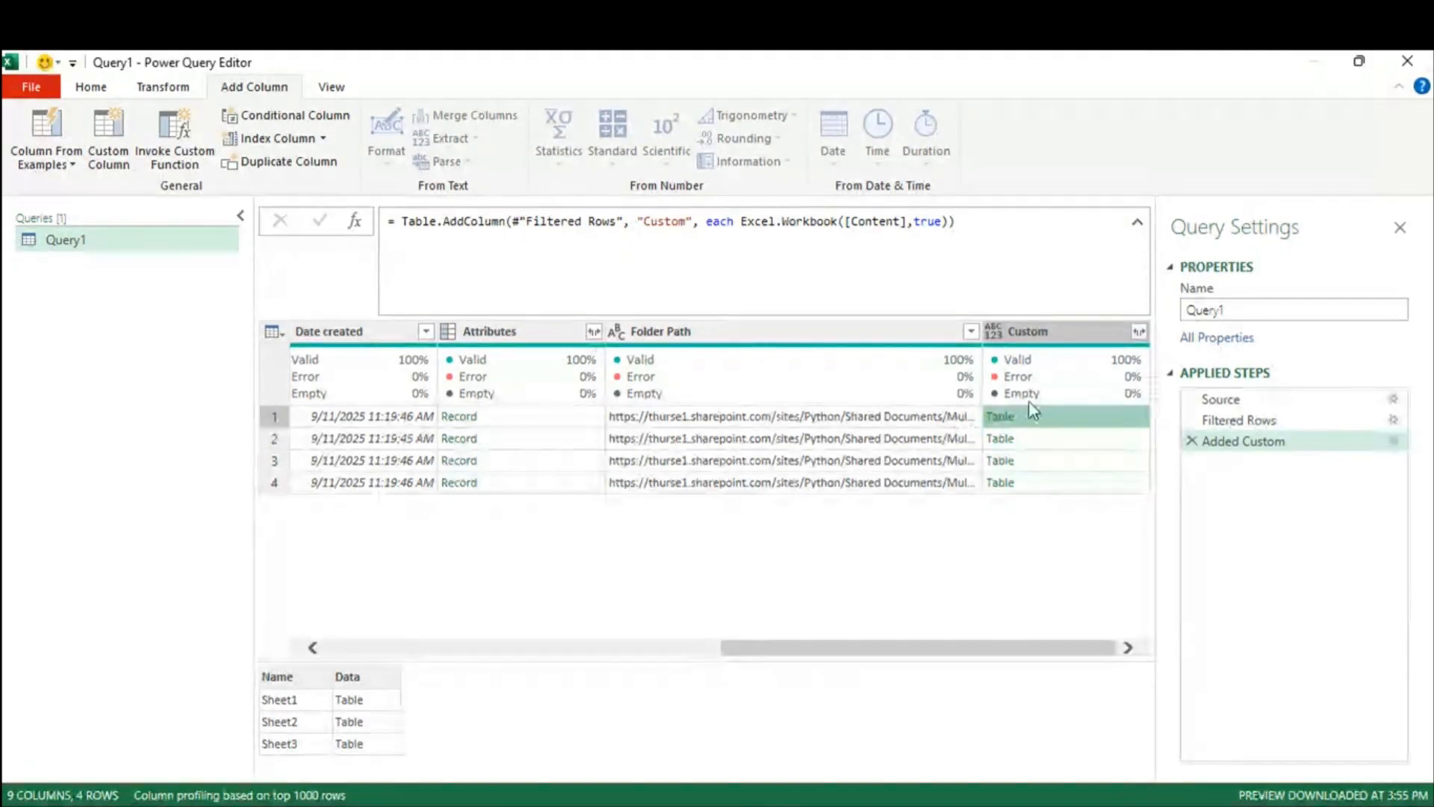
pyautogui.click(1124, 446)
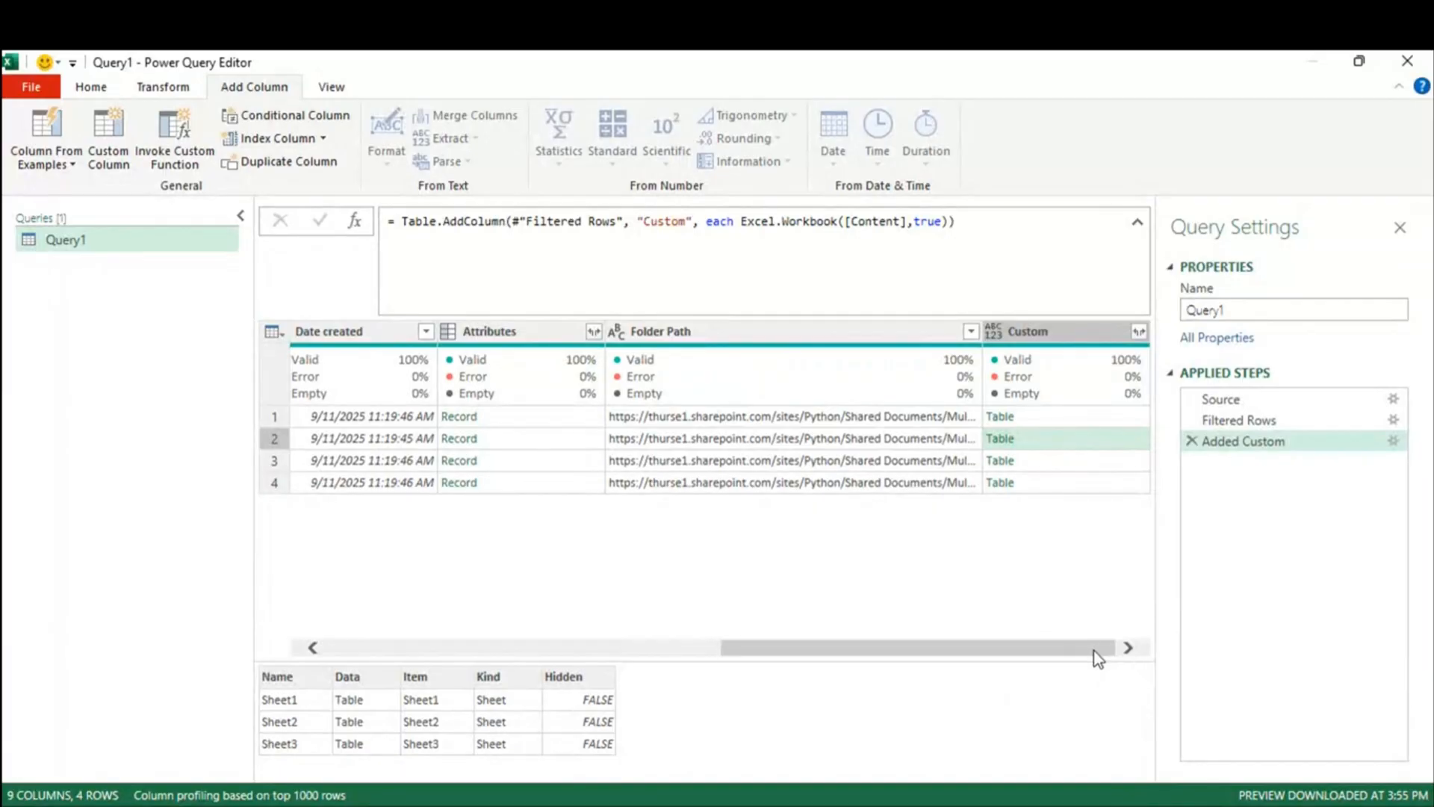
pyautogui.click(1063, 460)
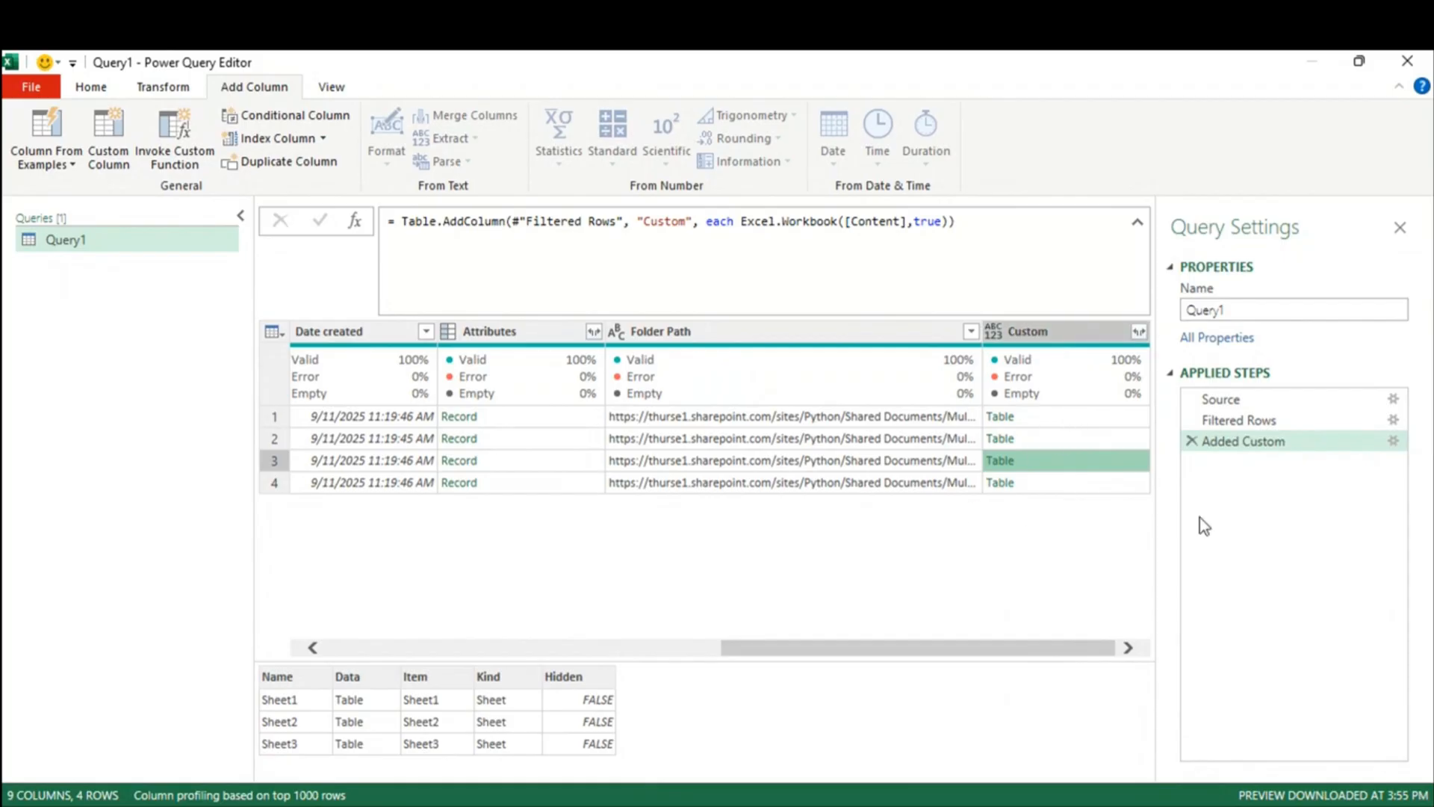
# Step: Delete the Added Custom step and point Filtered Rows at 'Multiple CSV fILES from folder'
pyautogui.click(1192, 441)
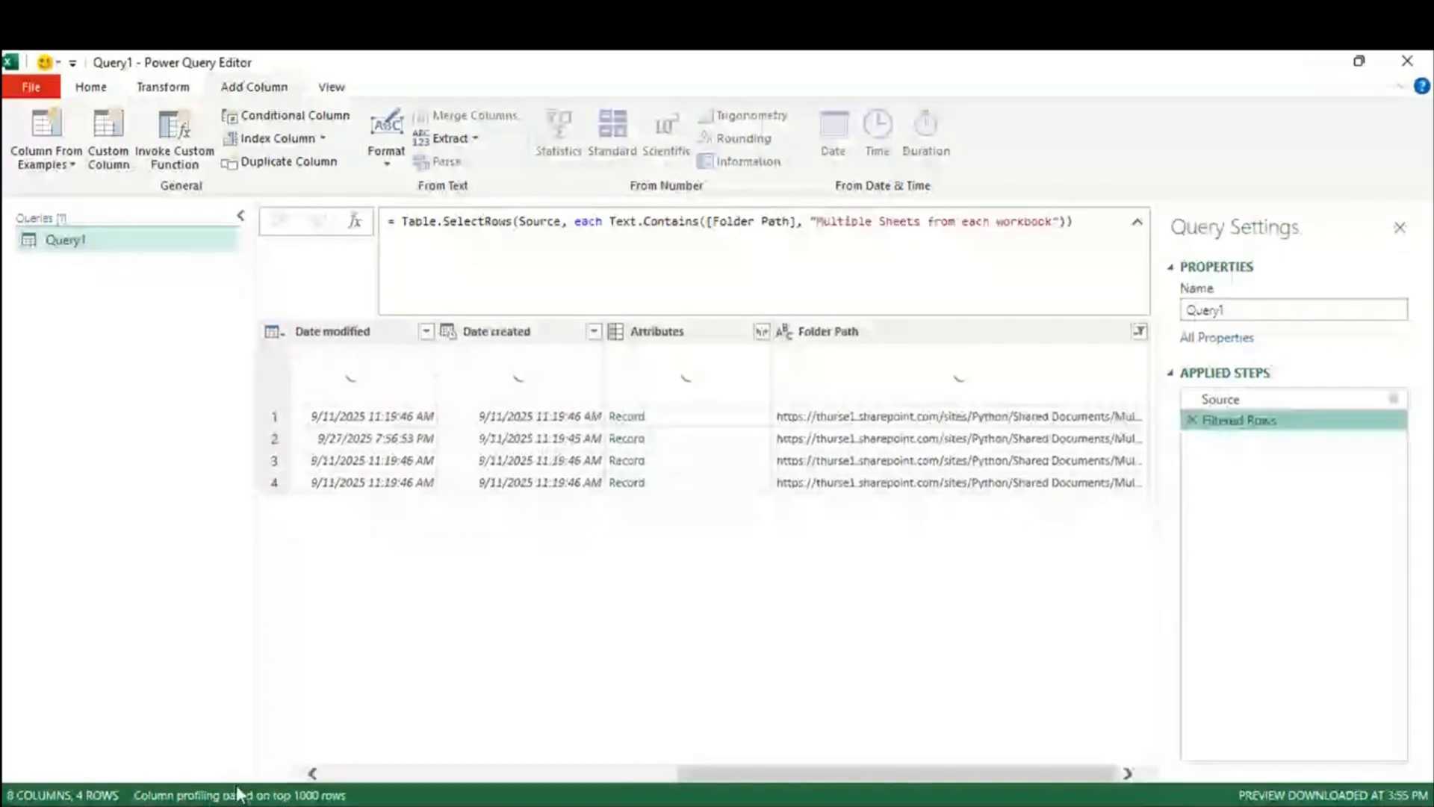
pyautogui.moveTo(267, 805)
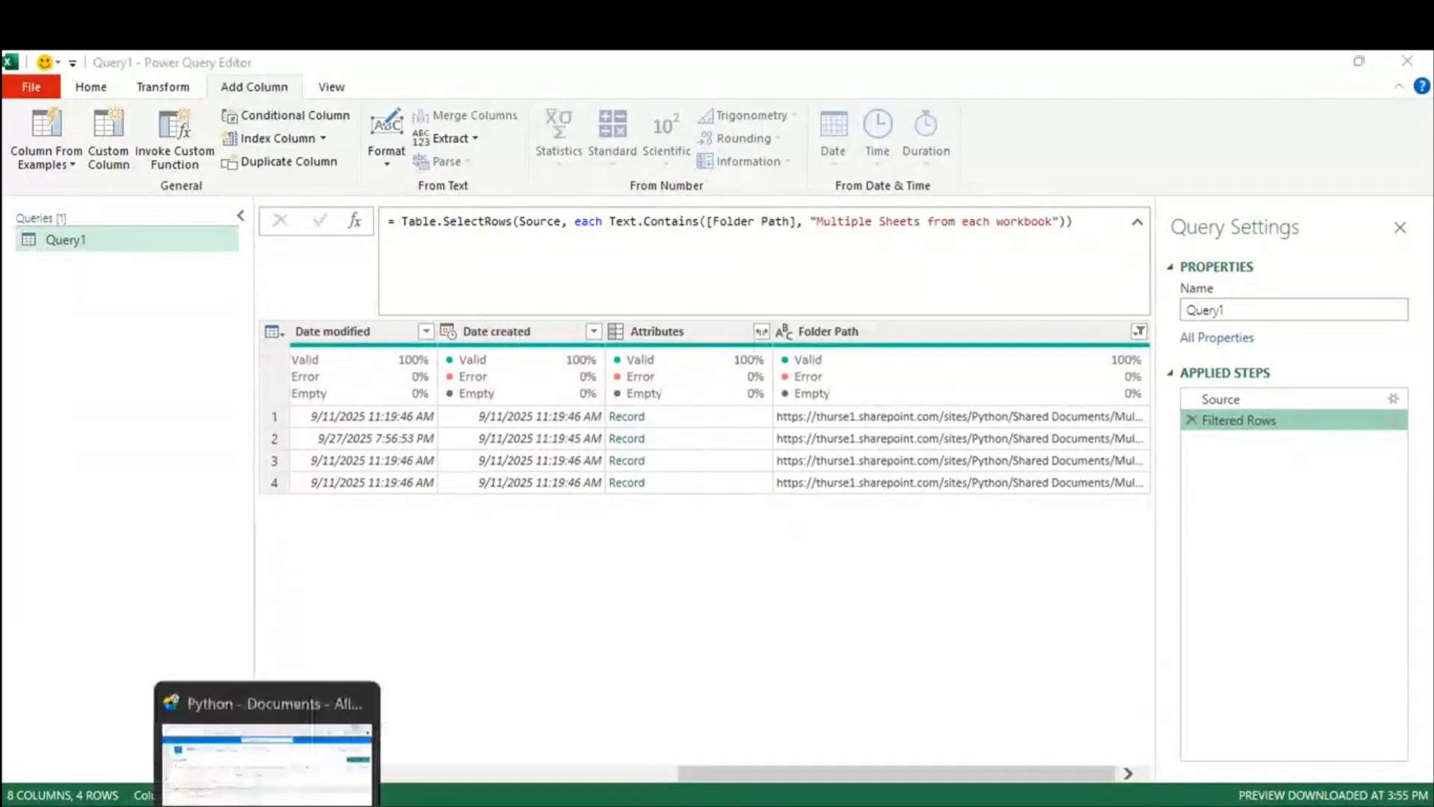
pyautogui.click(267, 717)
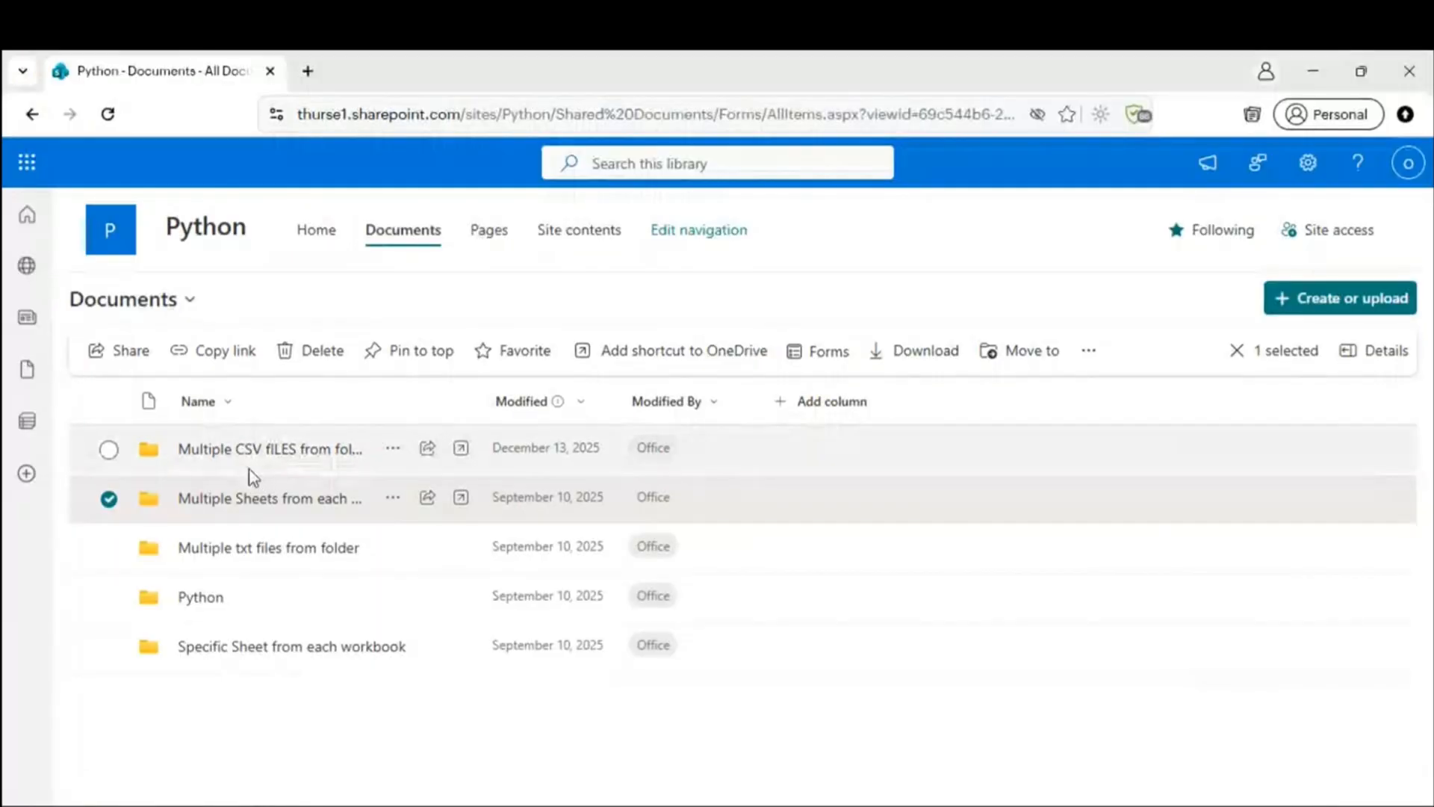
pyautogui.click(392, 449)
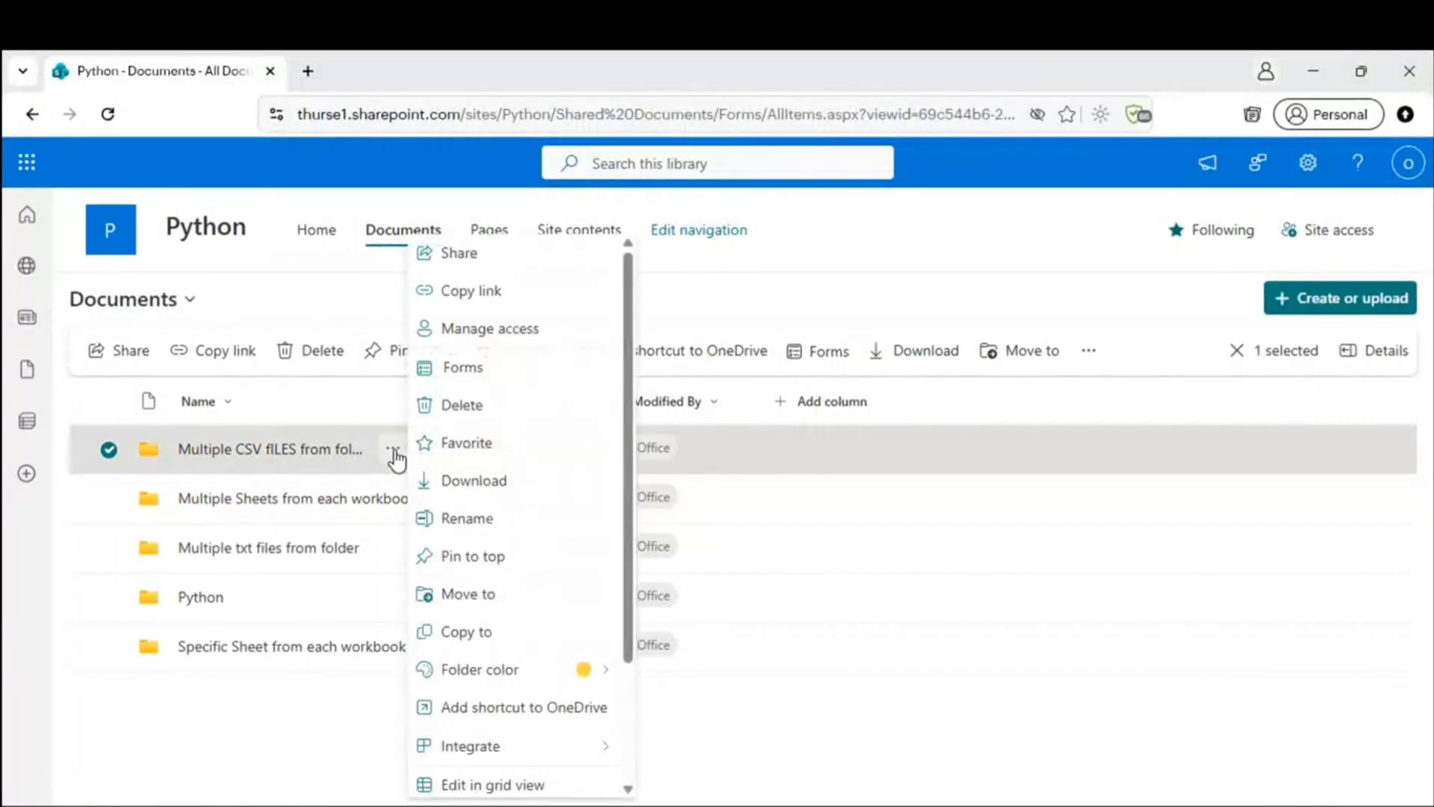
pyautogui.click(465, 517)
pyautogui.tripleClick(692, 410)
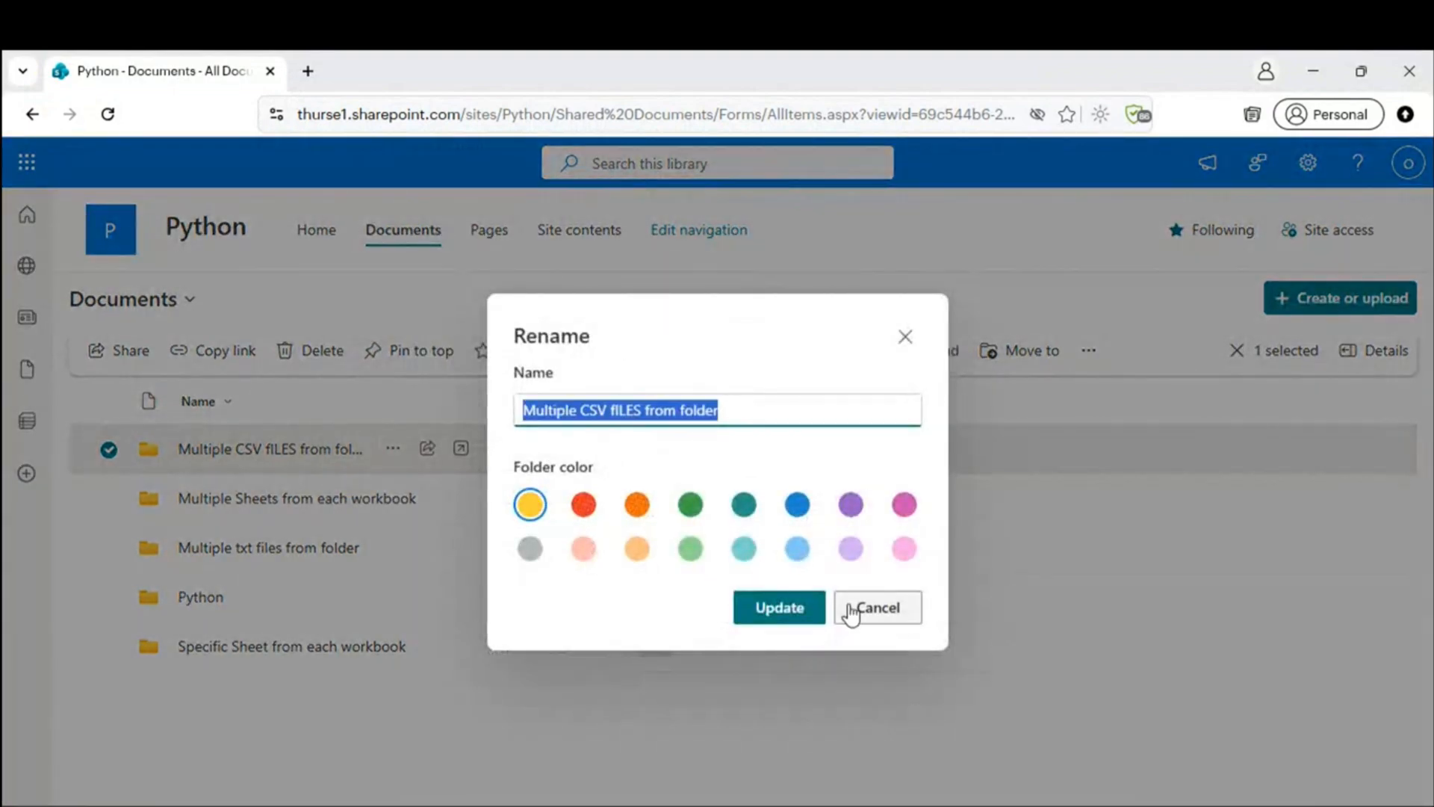
pyautogui.click(850, 610)
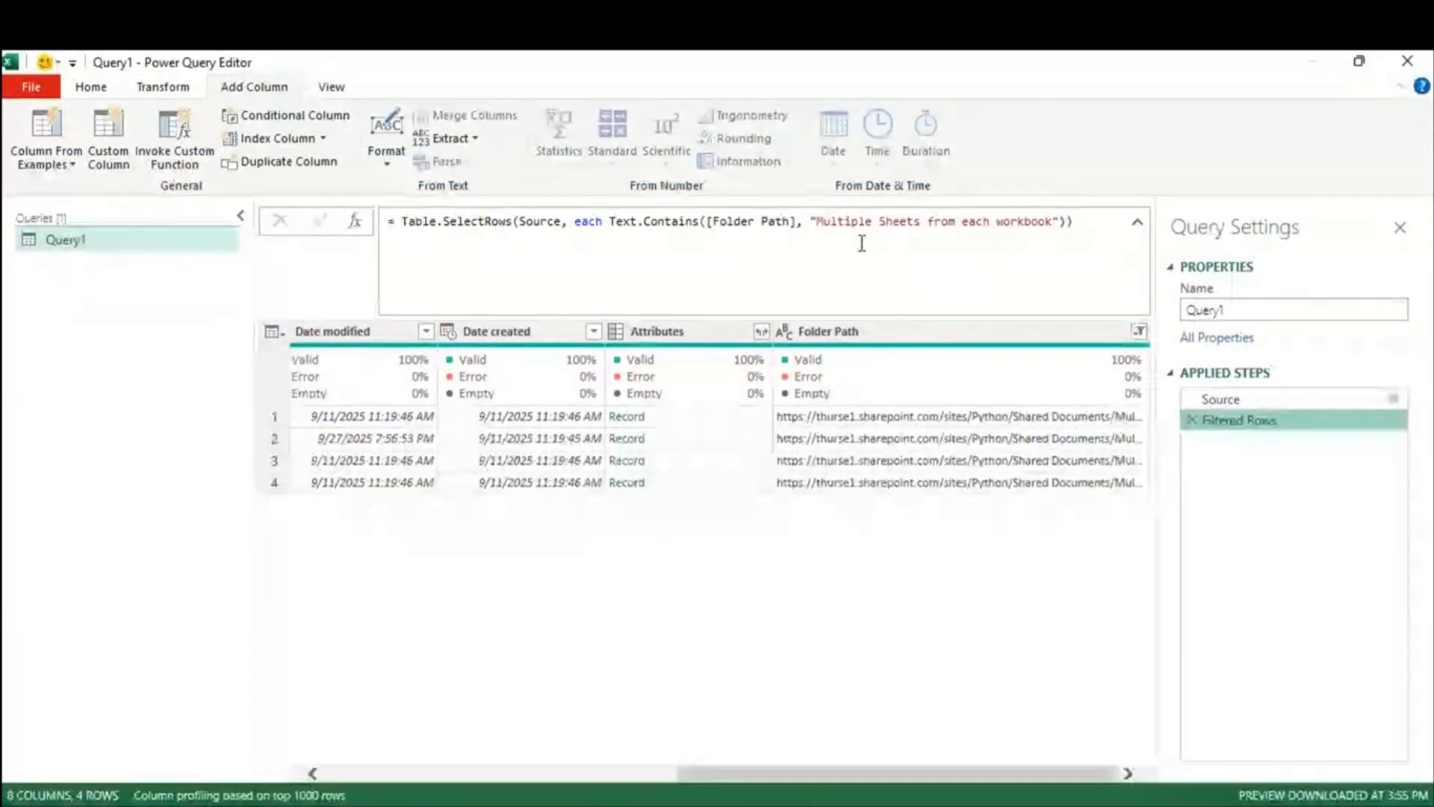
pyautogui.moveTo(818, 222); pyautogui.dragTo(1071, 221)
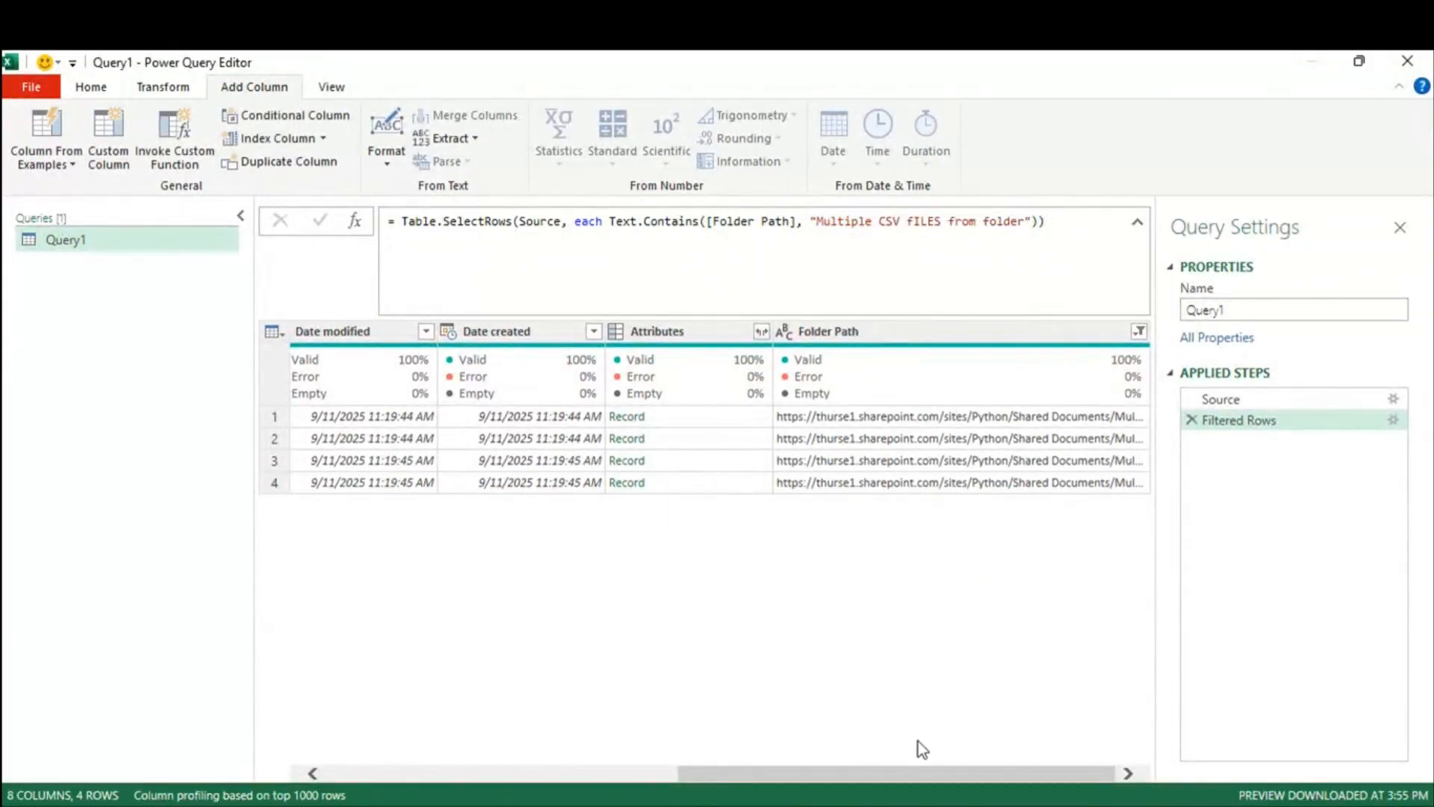
pyautogui.moveTo(917, 773); pyautogui.dragTo(187, 773)
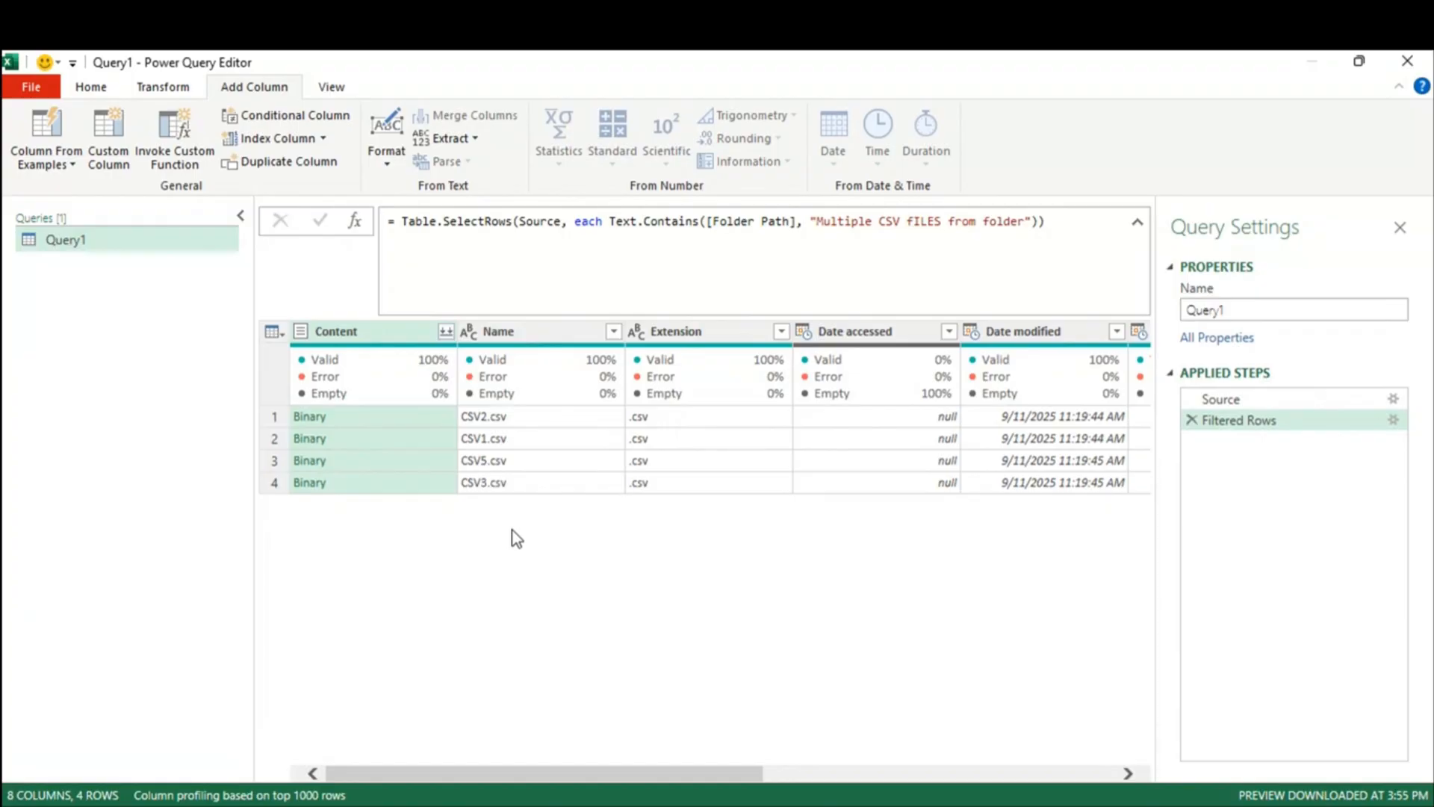
# Step: Add a Custom column using Csv.Document([Content],true), inserting Content from Available columns
pyautogui.click(104, 138)
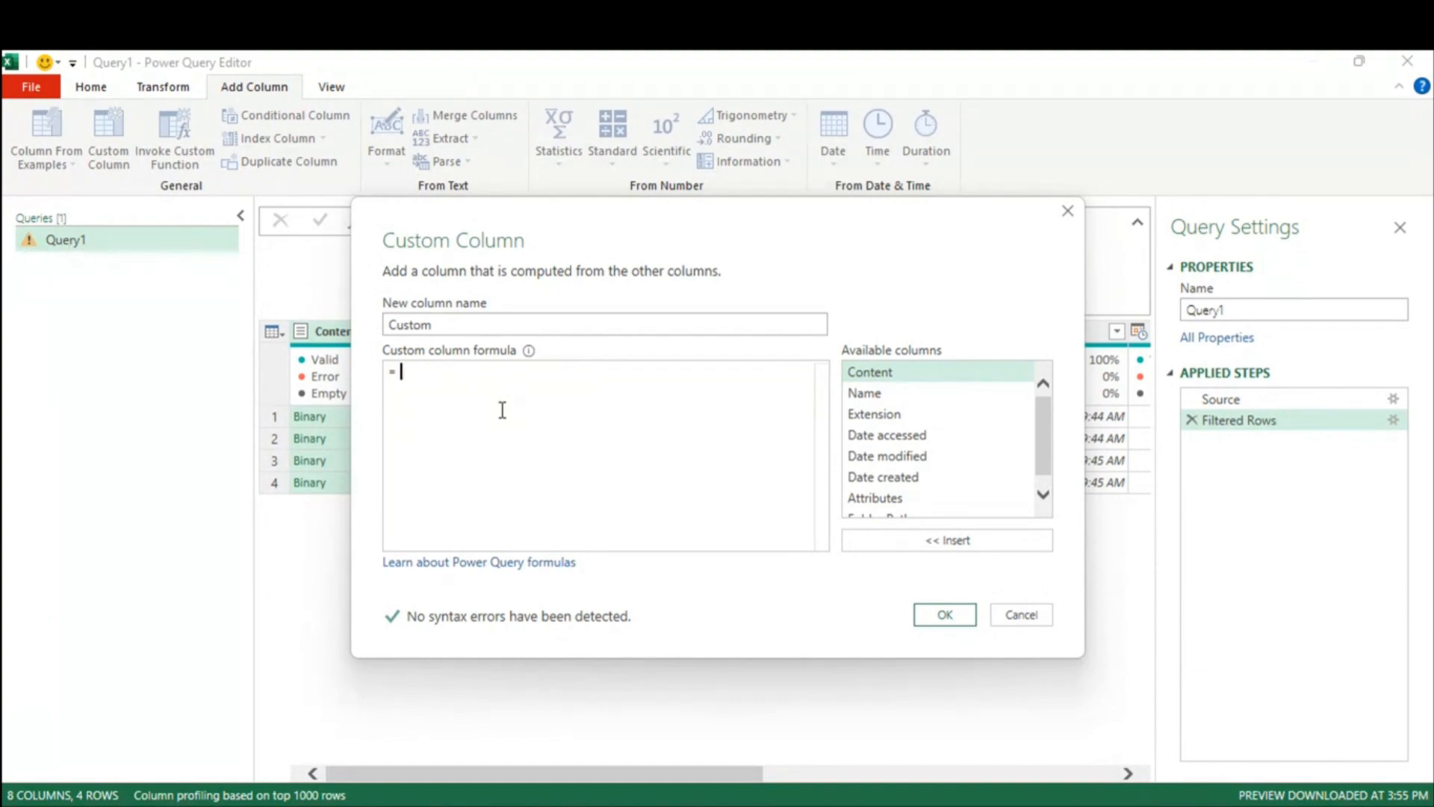
pyautogui.write('Csv.Document(')
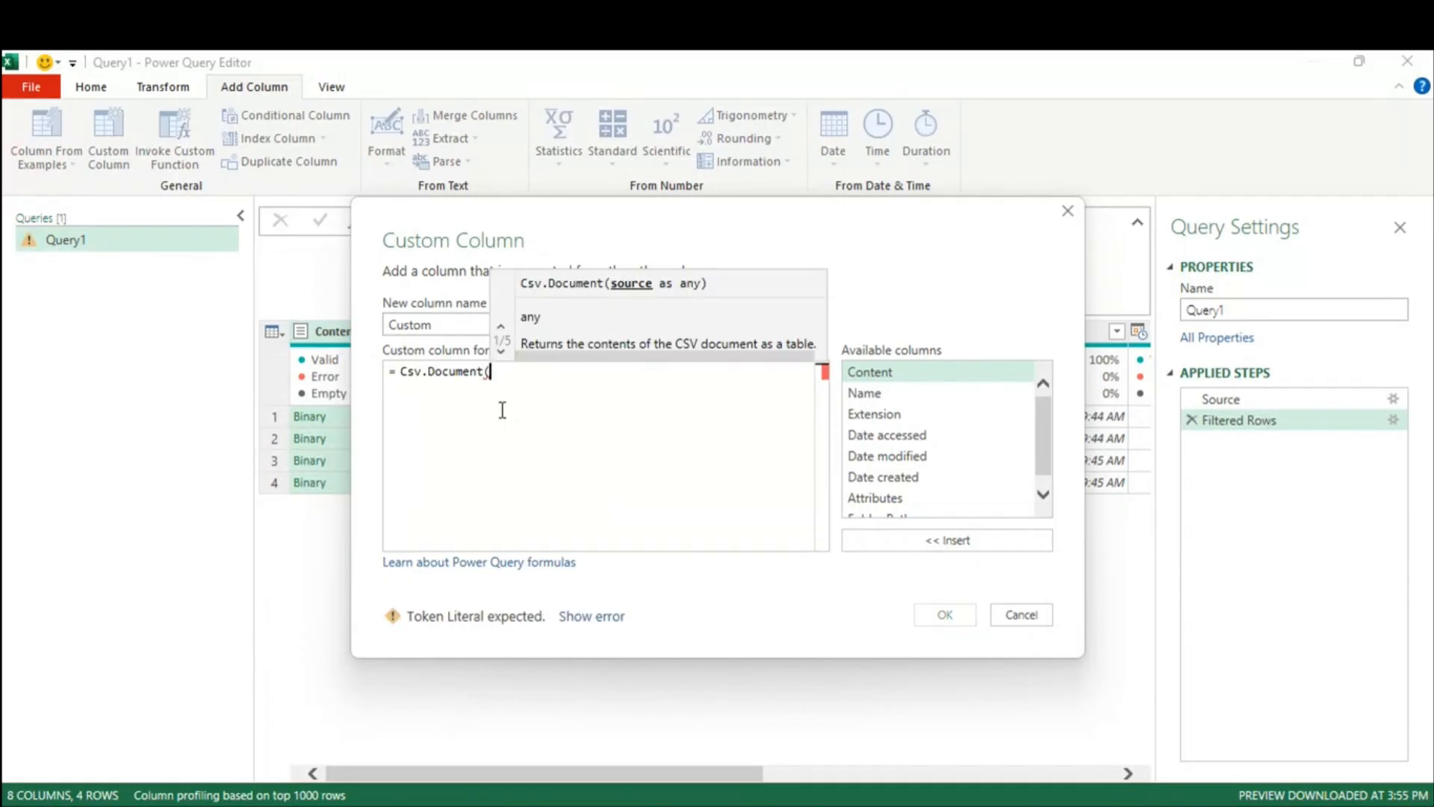
pyautogui.doubleClick(868, 373)
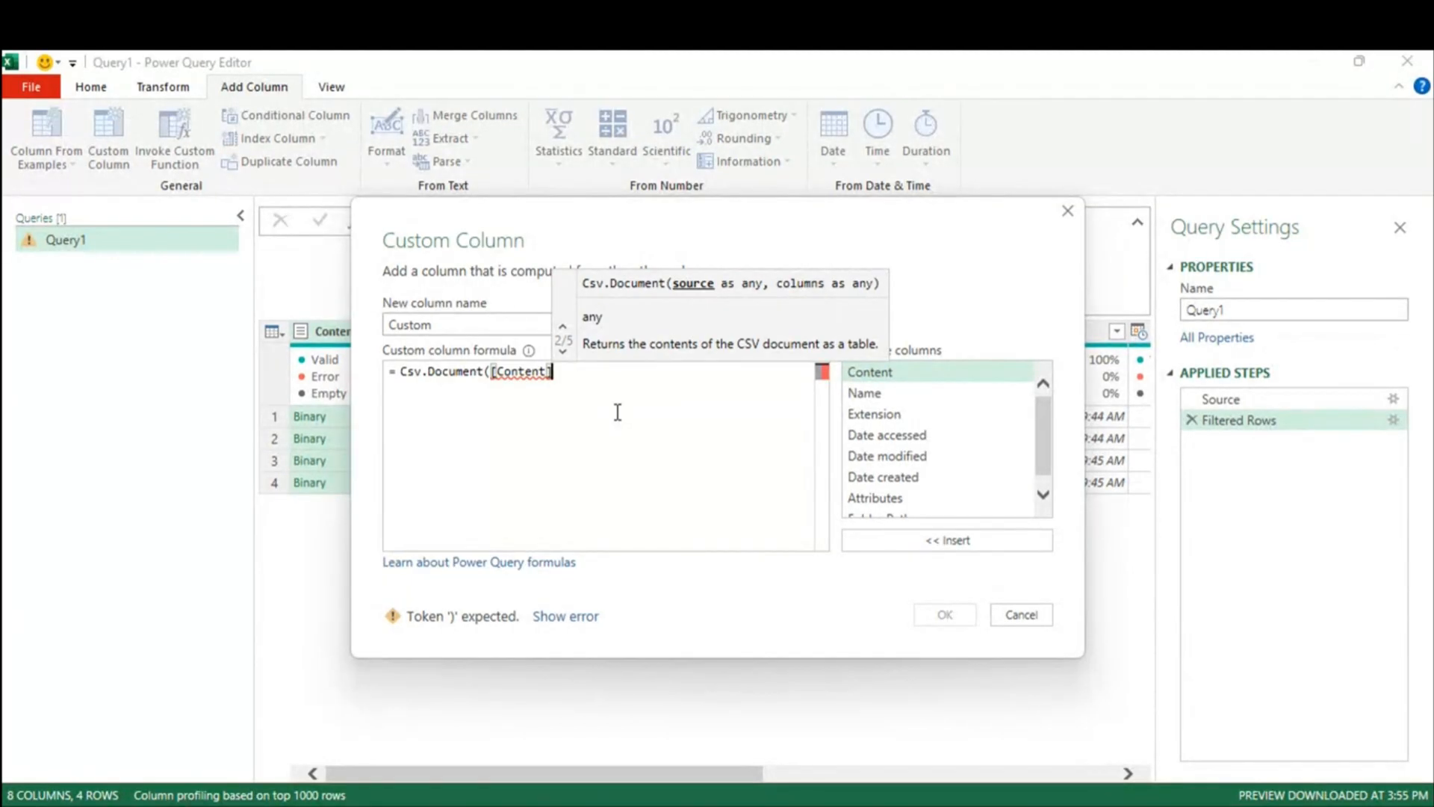
pyautogui.write(')')
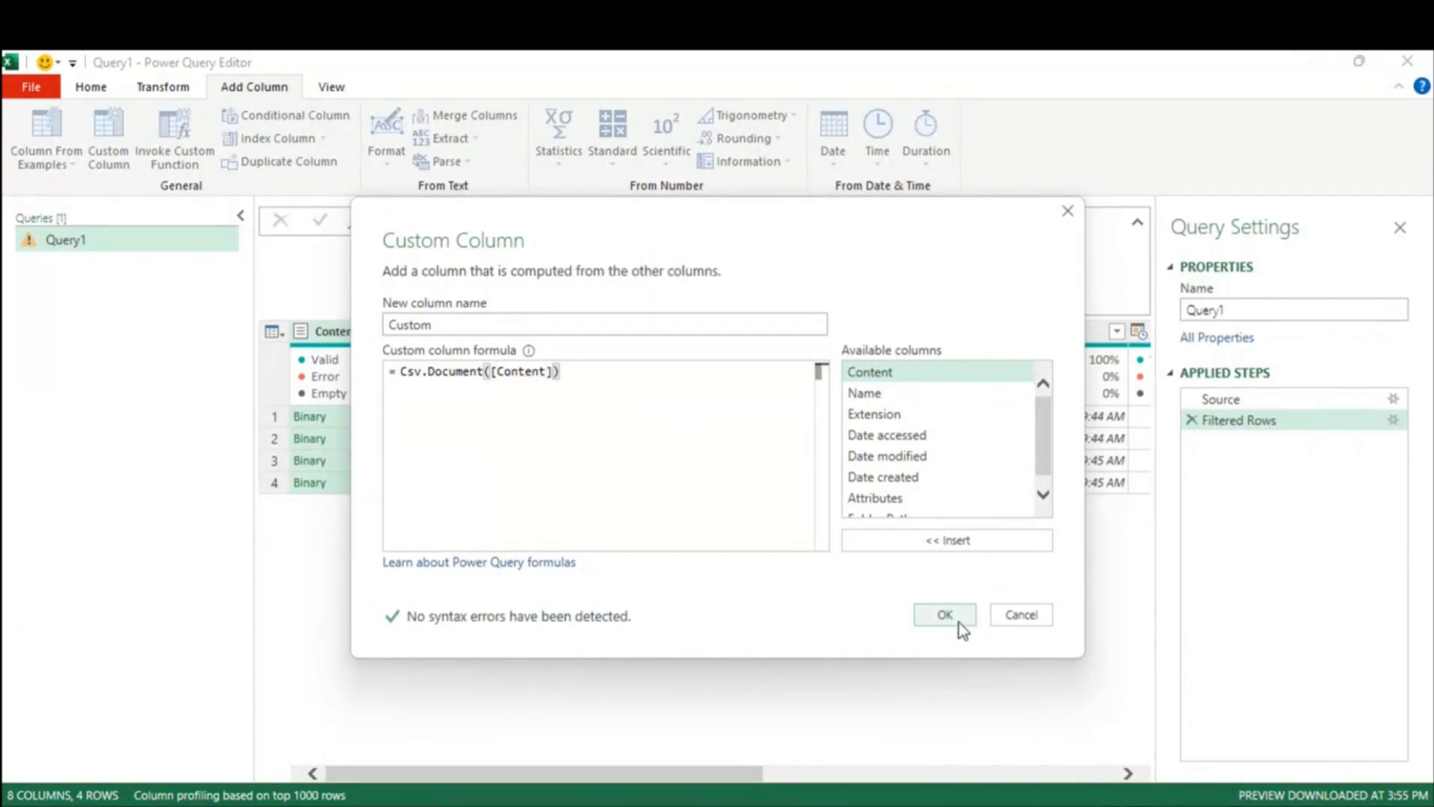
pyautogui.press('BackSpace')
pyautogui.write(',tr')
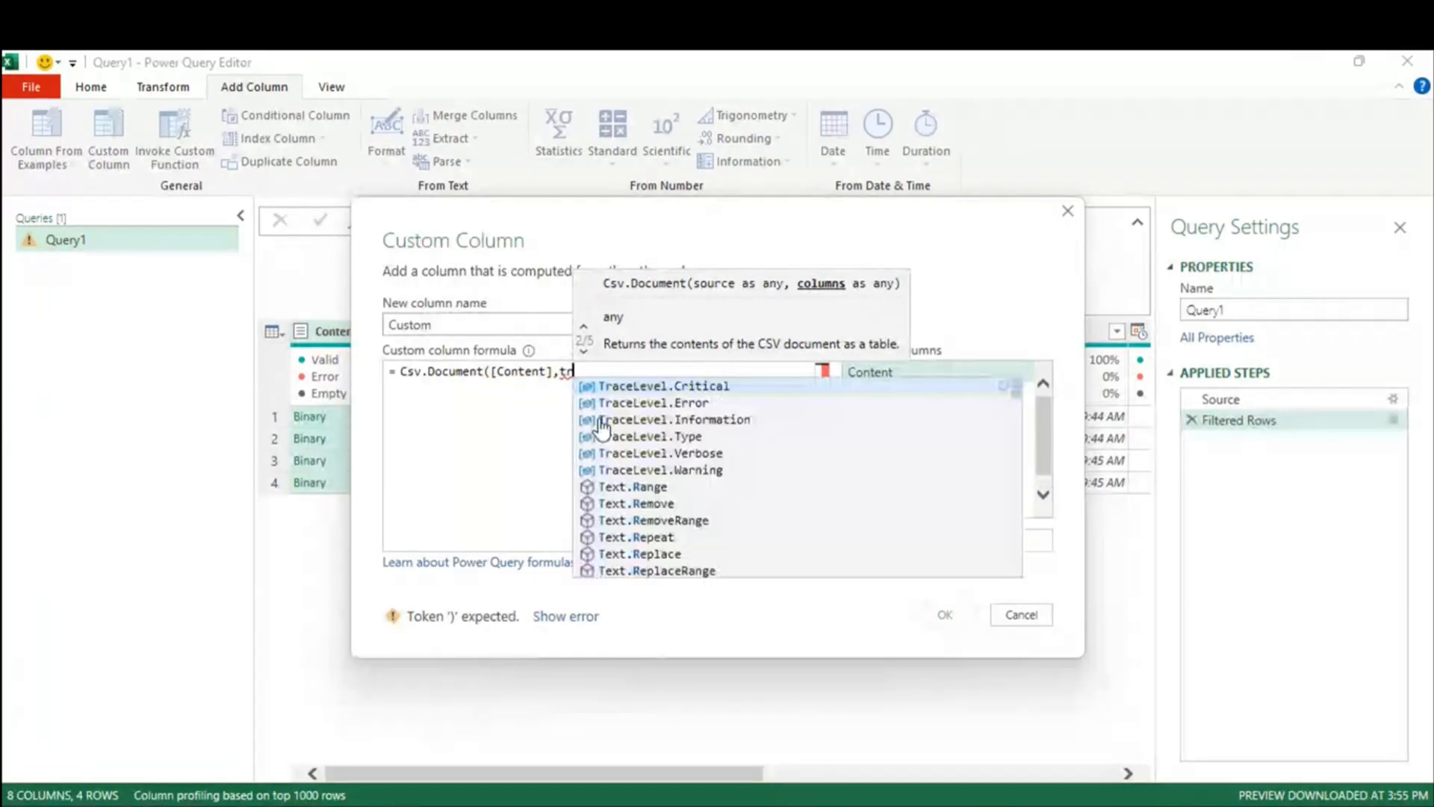
pyautogui.write('ue)')
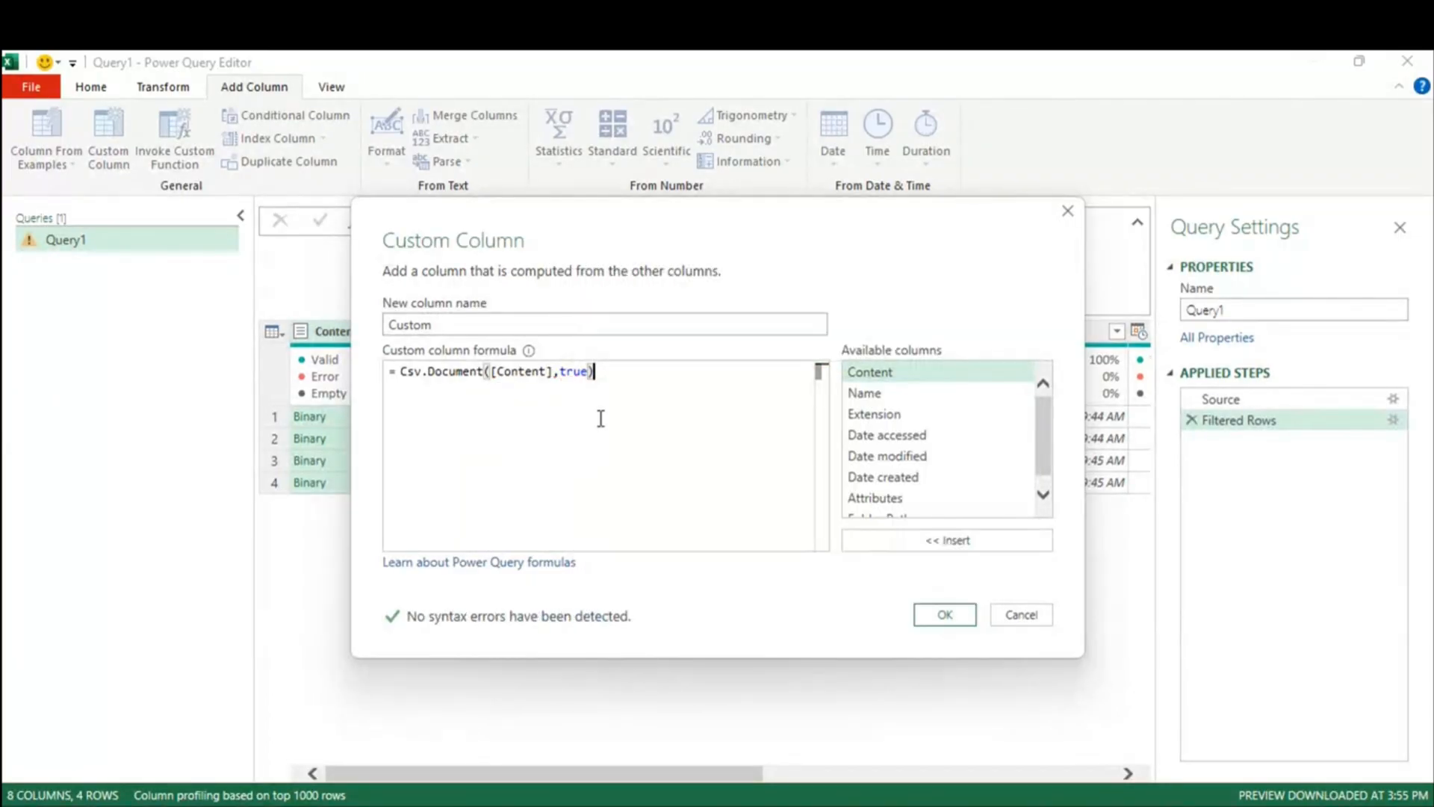
pyautogui.click(920, 615)
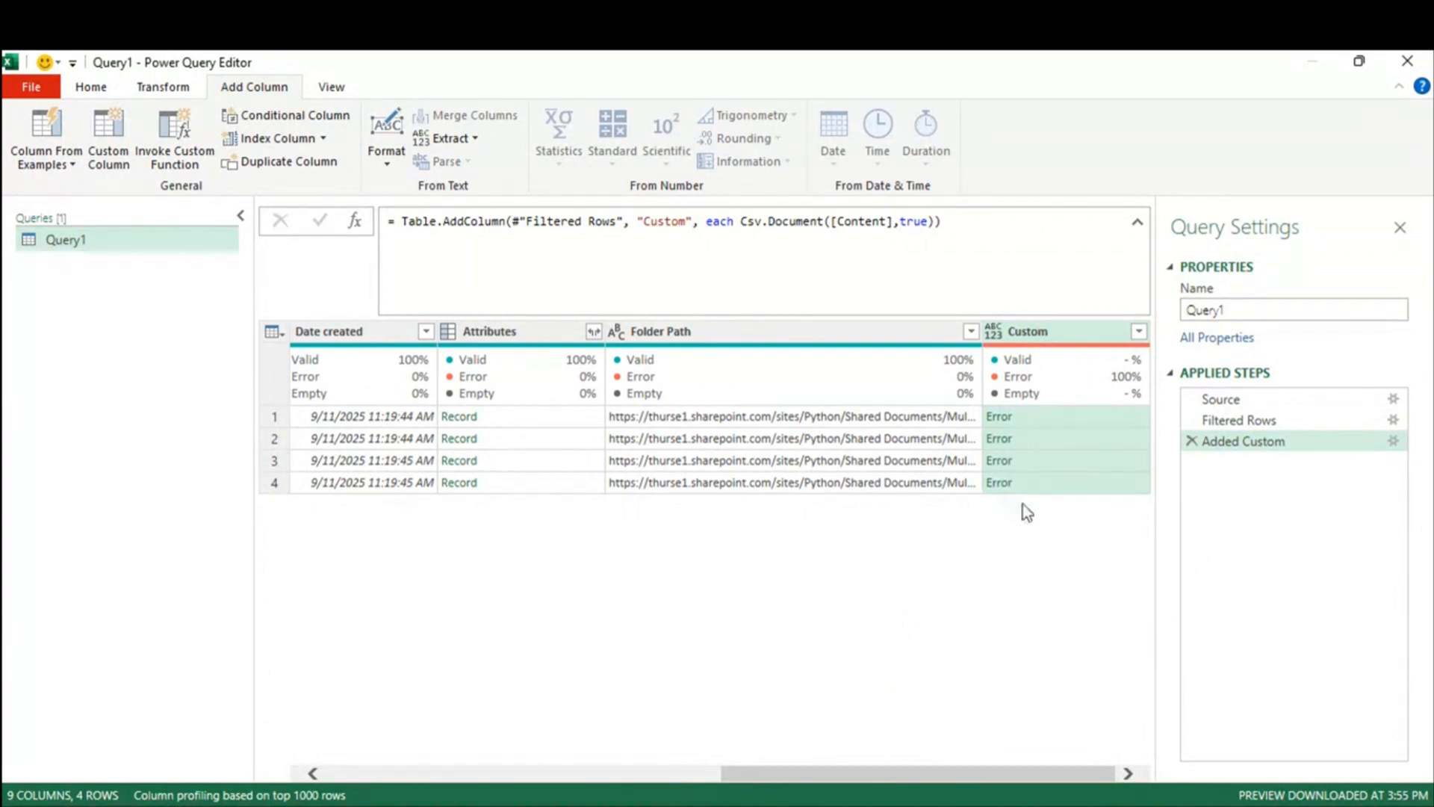
# Step: Delete the true argument so the formula becomes Csv.Document([Content])
pyautogui.click(927, 221)
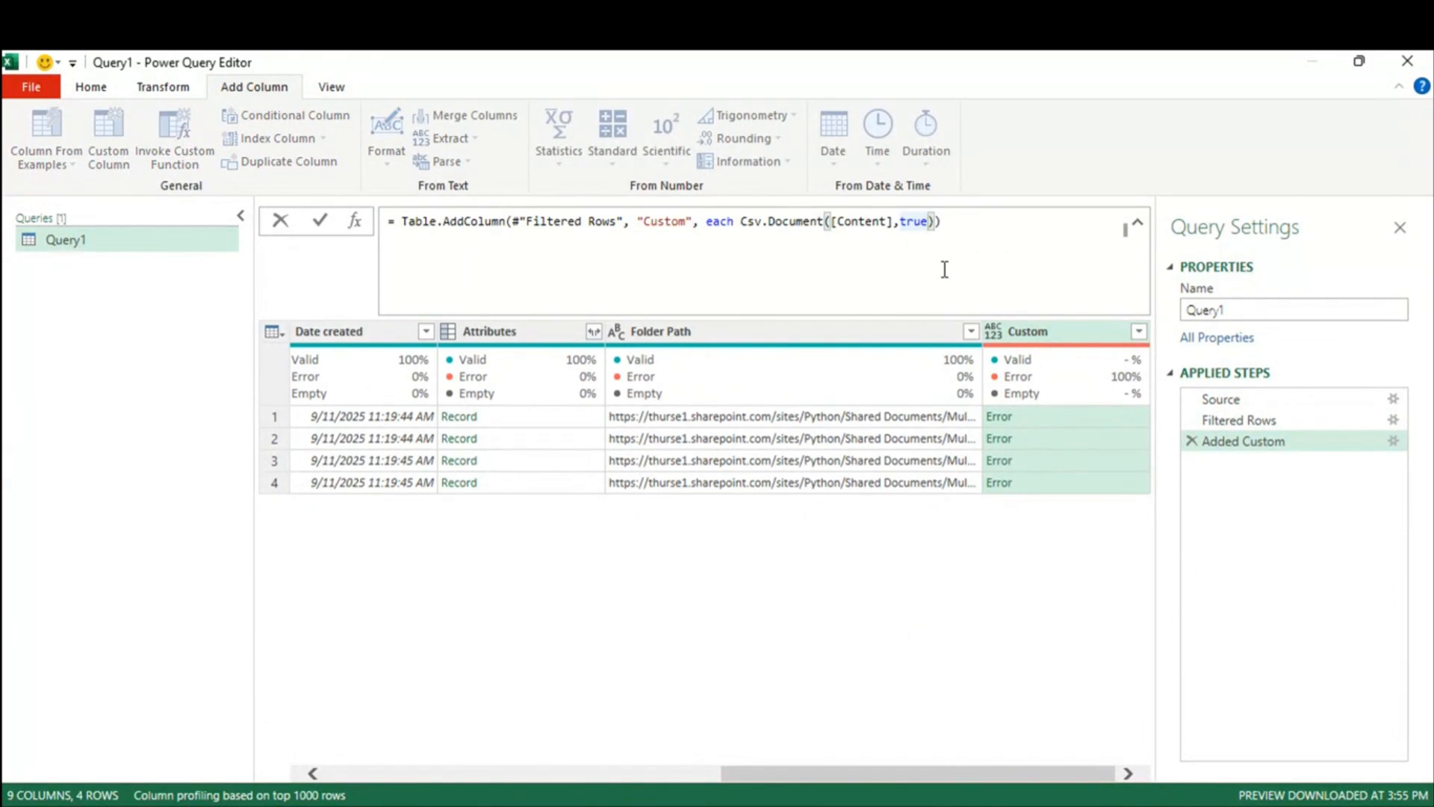
pyautogui.press('BackSpace')
pyautogui.press('BackSpace')
pyautogui.press('BackSpace')
pyautogui.press('BackSpace')
pyautogui.press('Return')
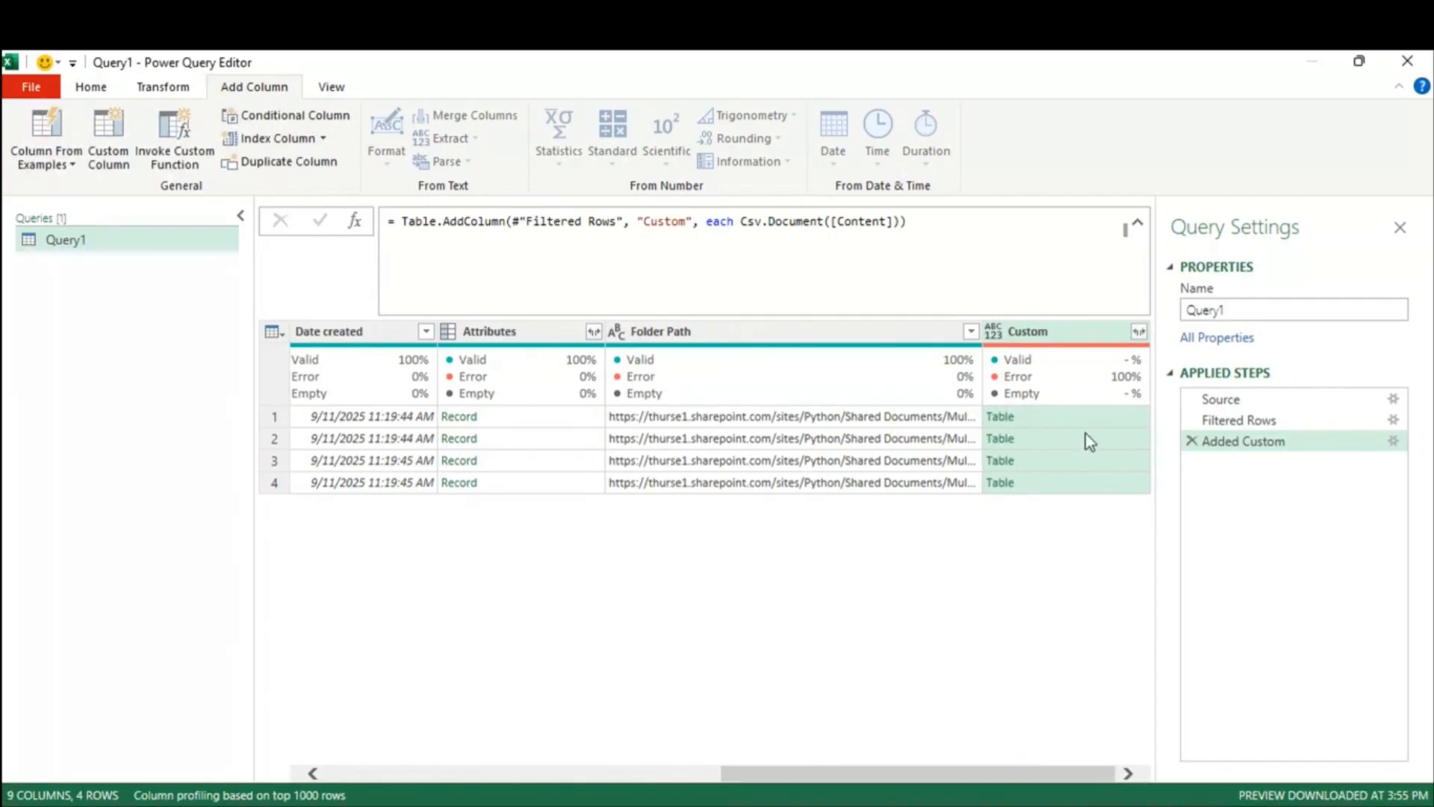
# Step: Preview each of the four CSV tables with Emp ID, Emp Name, Overtime and Downtime
pyautogui.click(1087, 416)
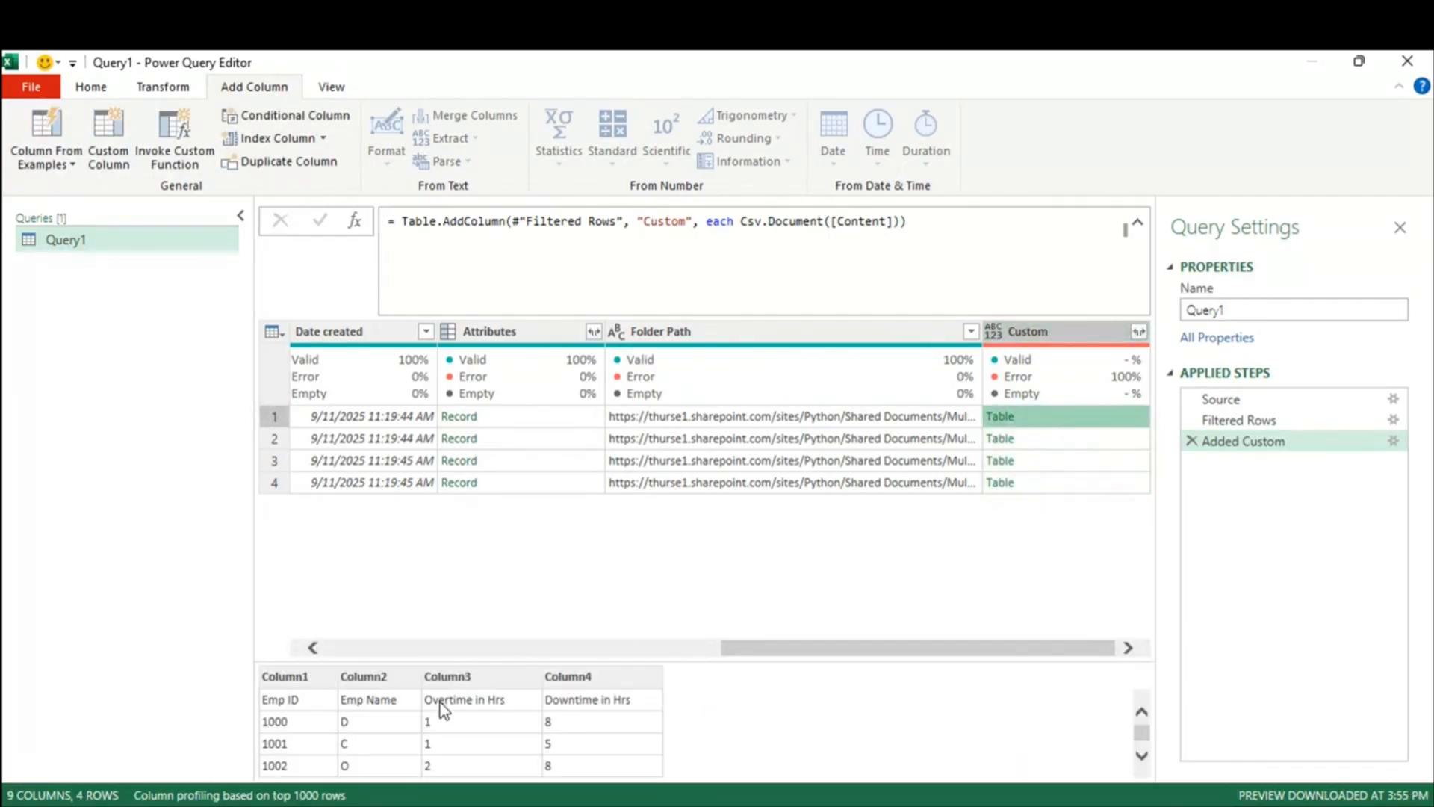
pyautogui.click(1046, 439)
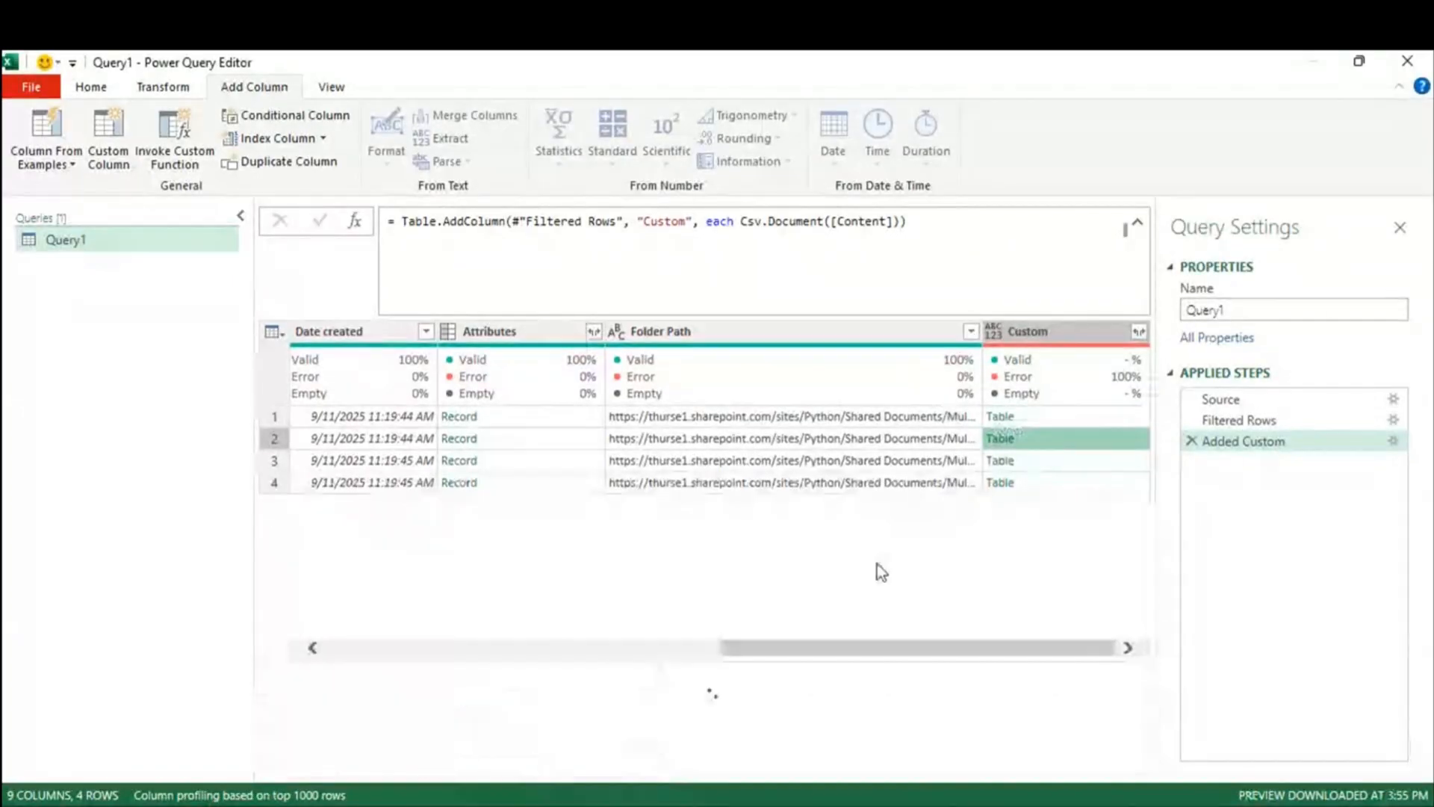
pyautogui.click(1057, 461)
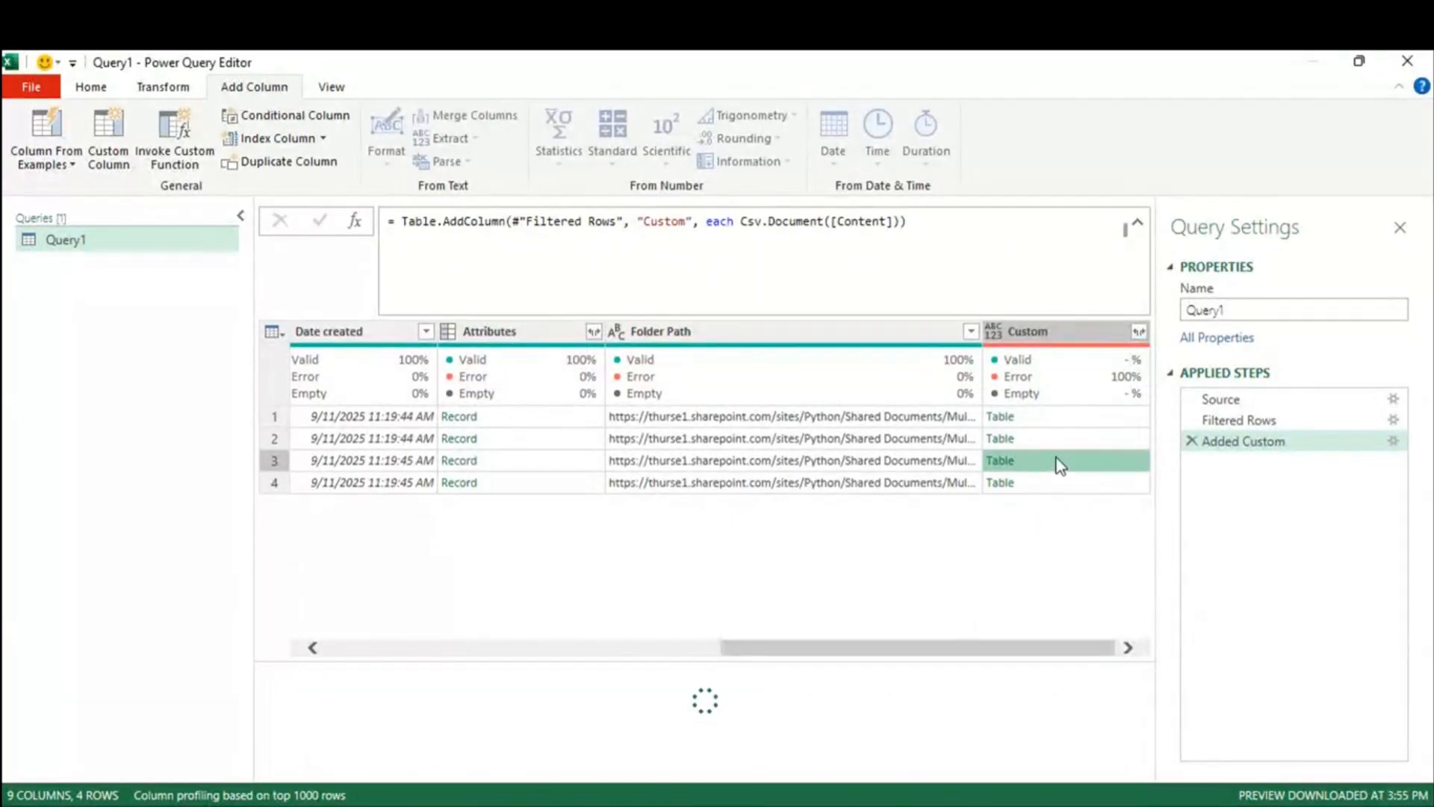
pyautogui.click(1062, 484)
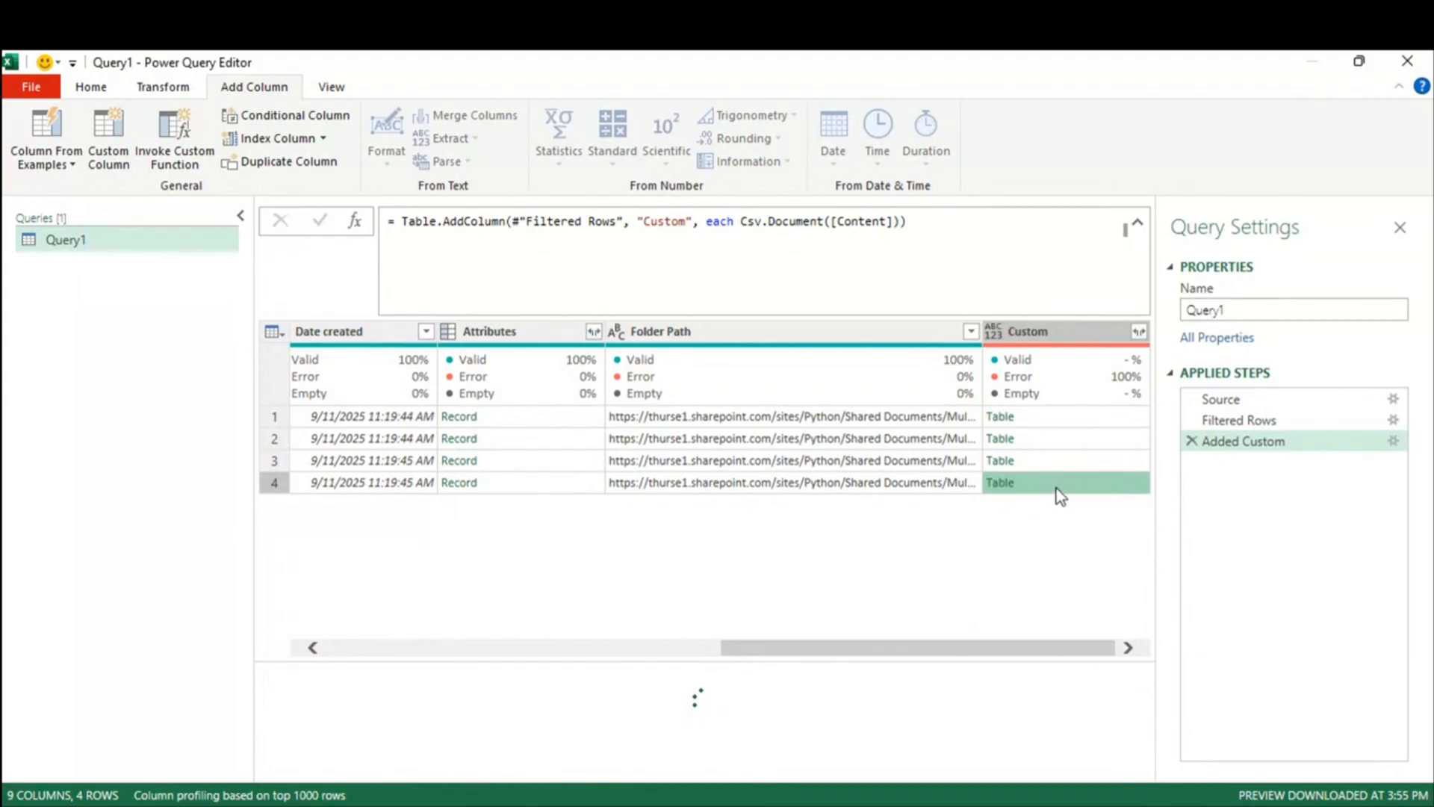
pyautogui.click(1057, 418)
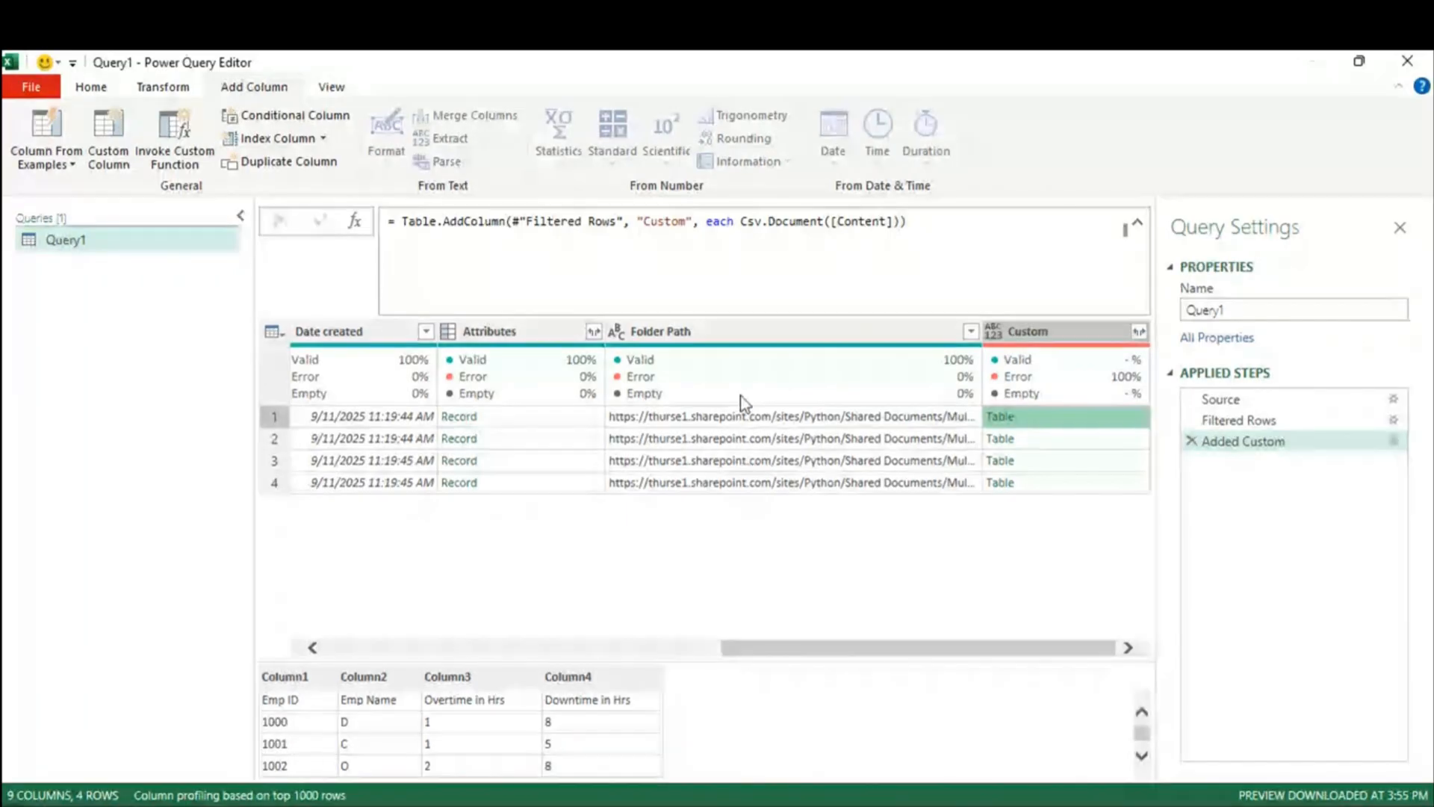
pyautogui.moveTo(825, 223); pyautogui.dragTo(743, 226)
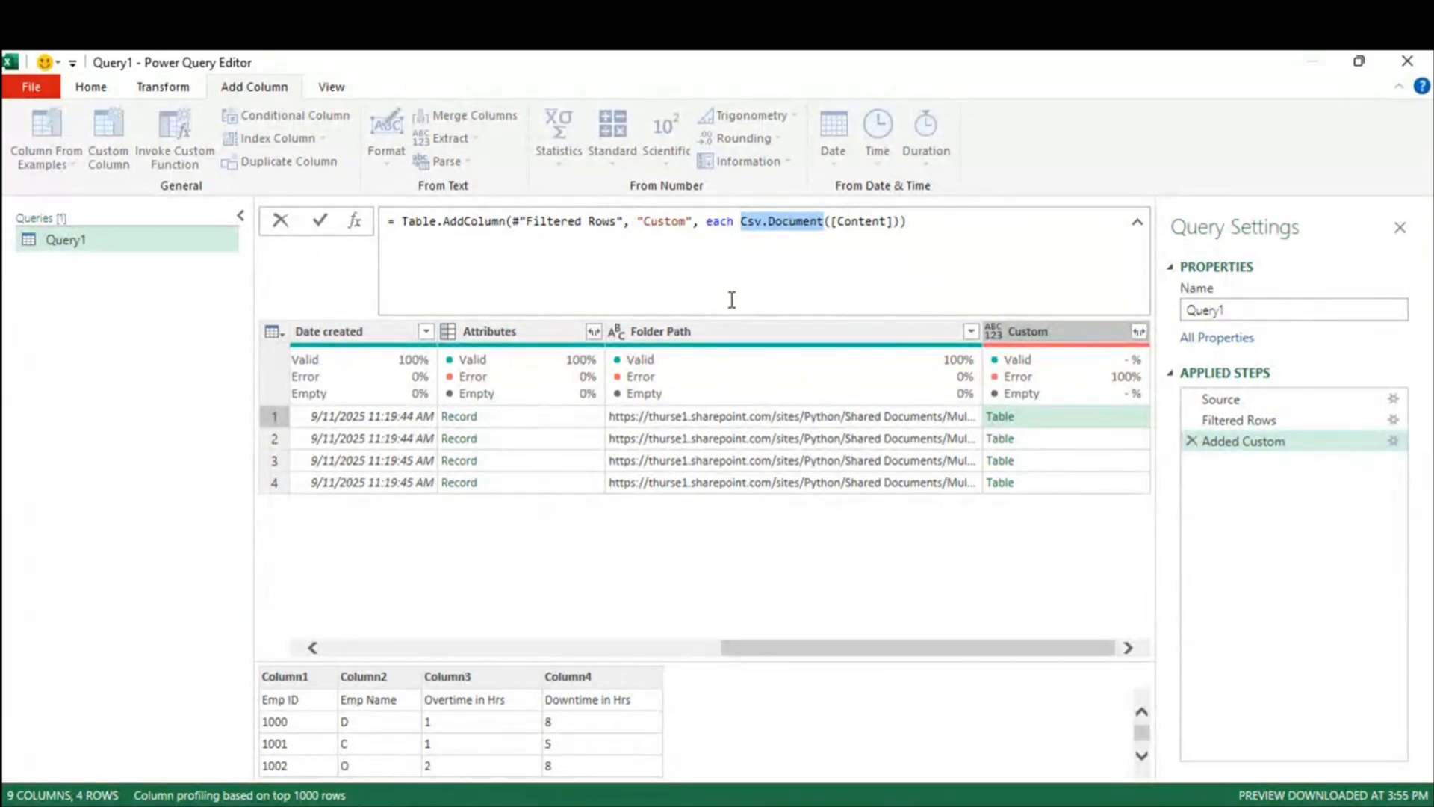
# Step: Rewrite the Added Custom formula as Table.PromoteHeaders( Csv.Document([Content])) and confirm it
pyautogui.click(1283, 443)
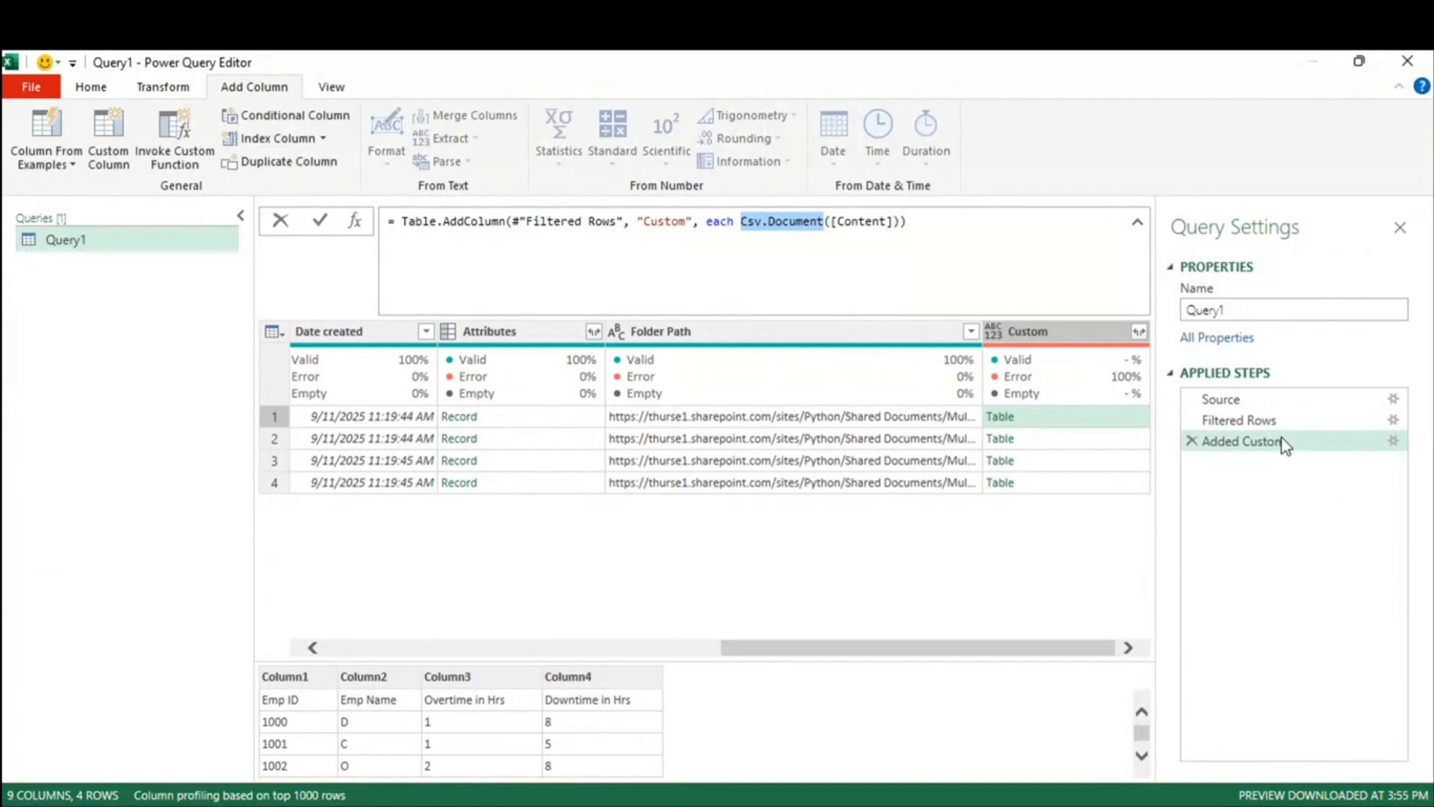
pyautogui.doubleClick(1285, 443)
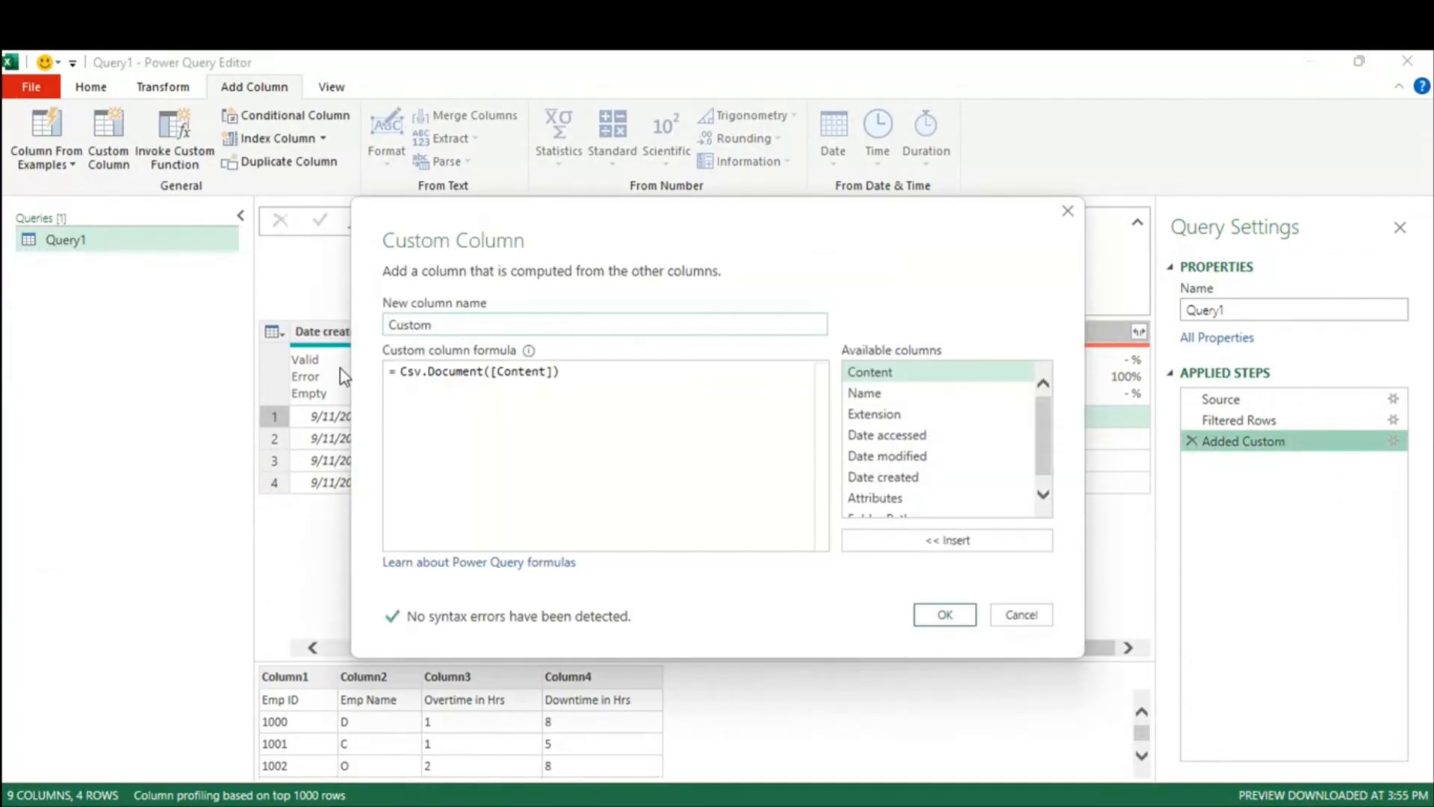
pyautogui.moveTo(401, 371); pyautogui.dragTo(579, 379)
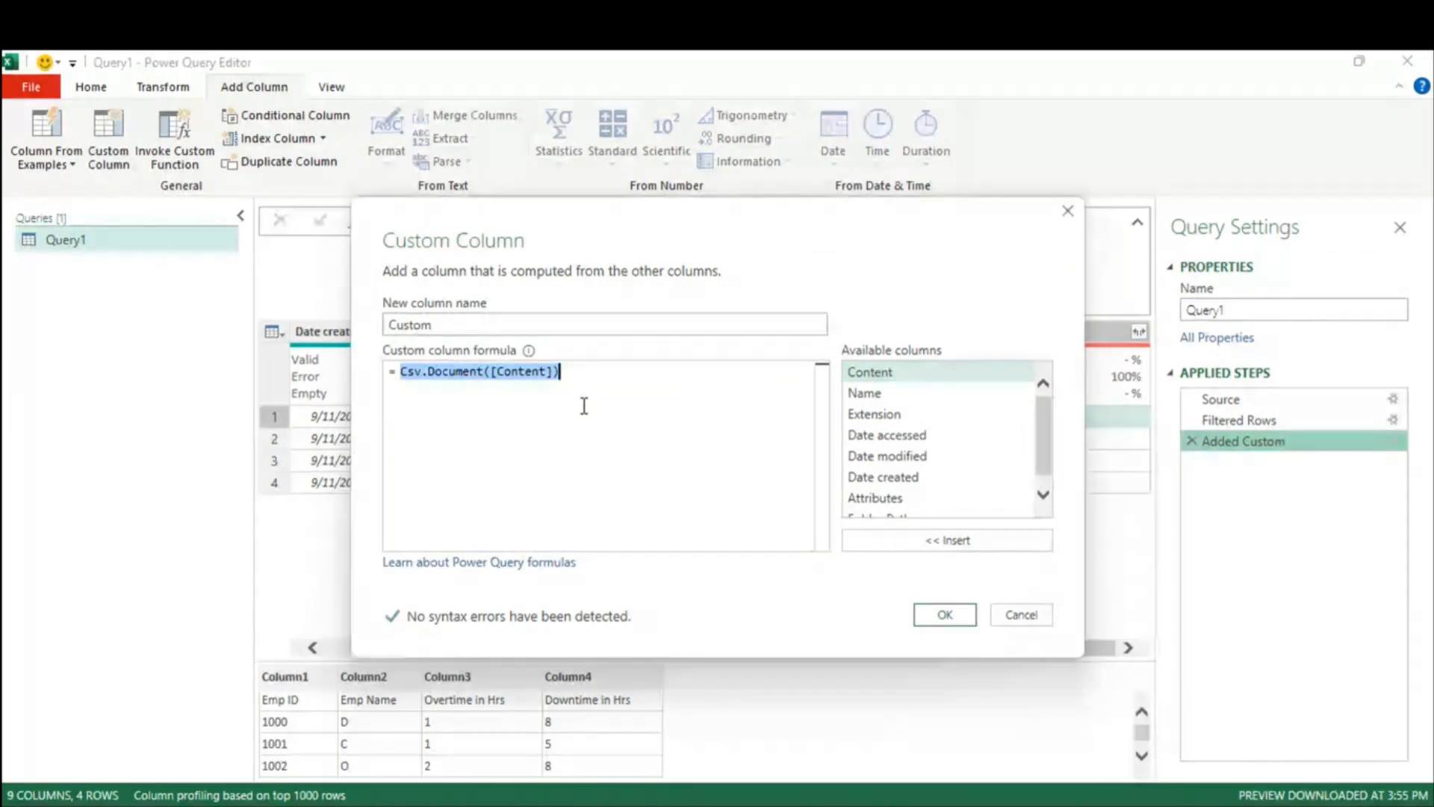
pyautogui.press('Home')
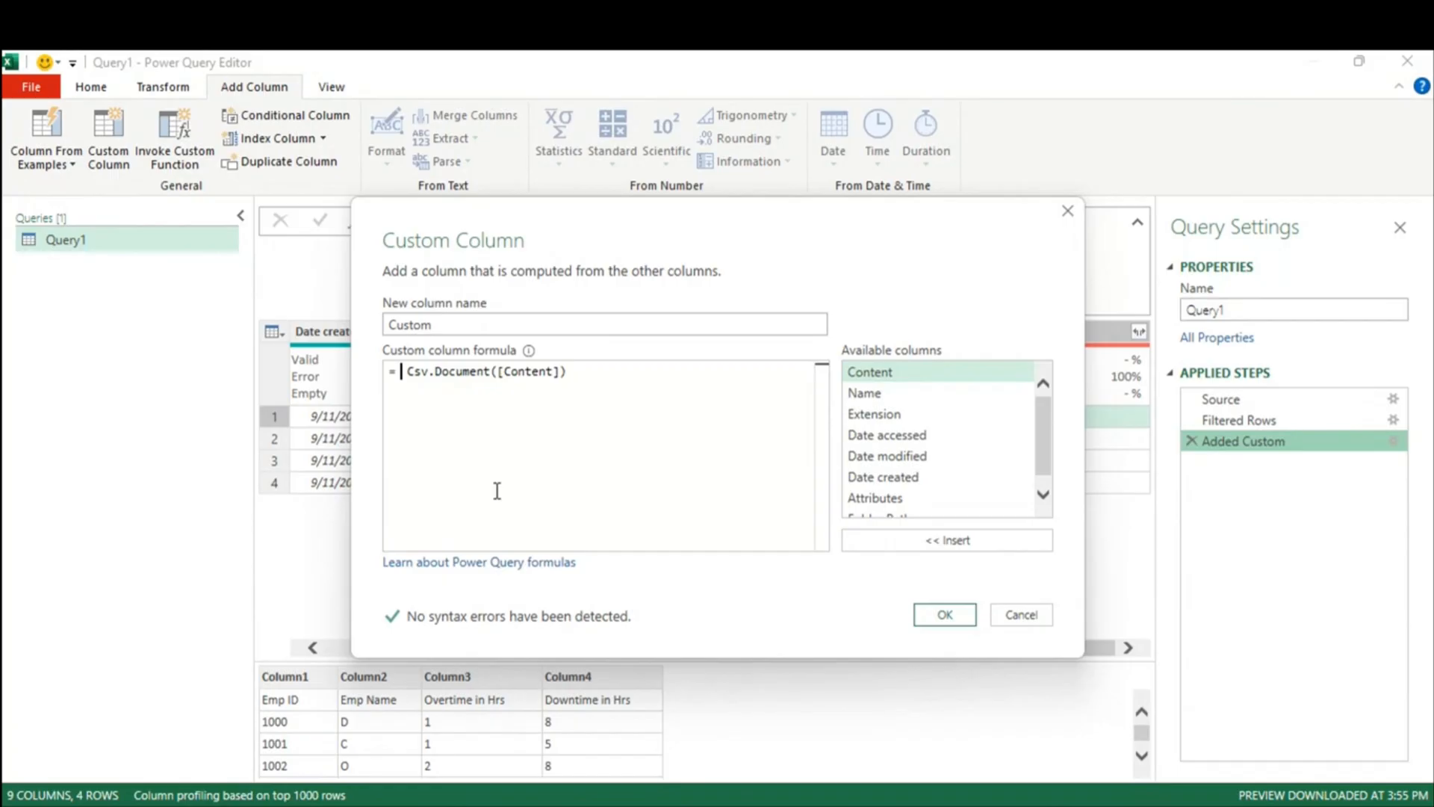
pyautogui.write('Table.')
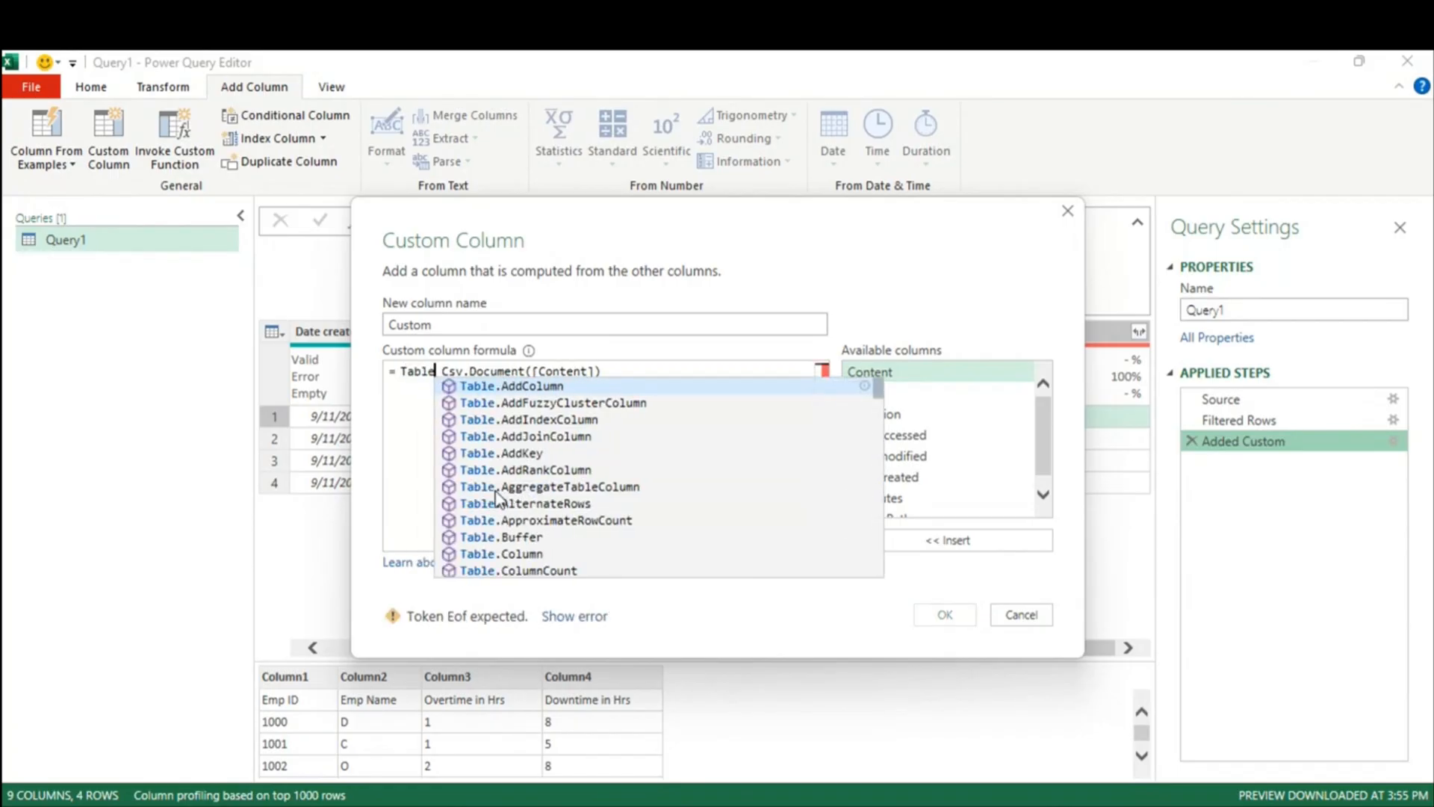
pyautogui.write('Pro')
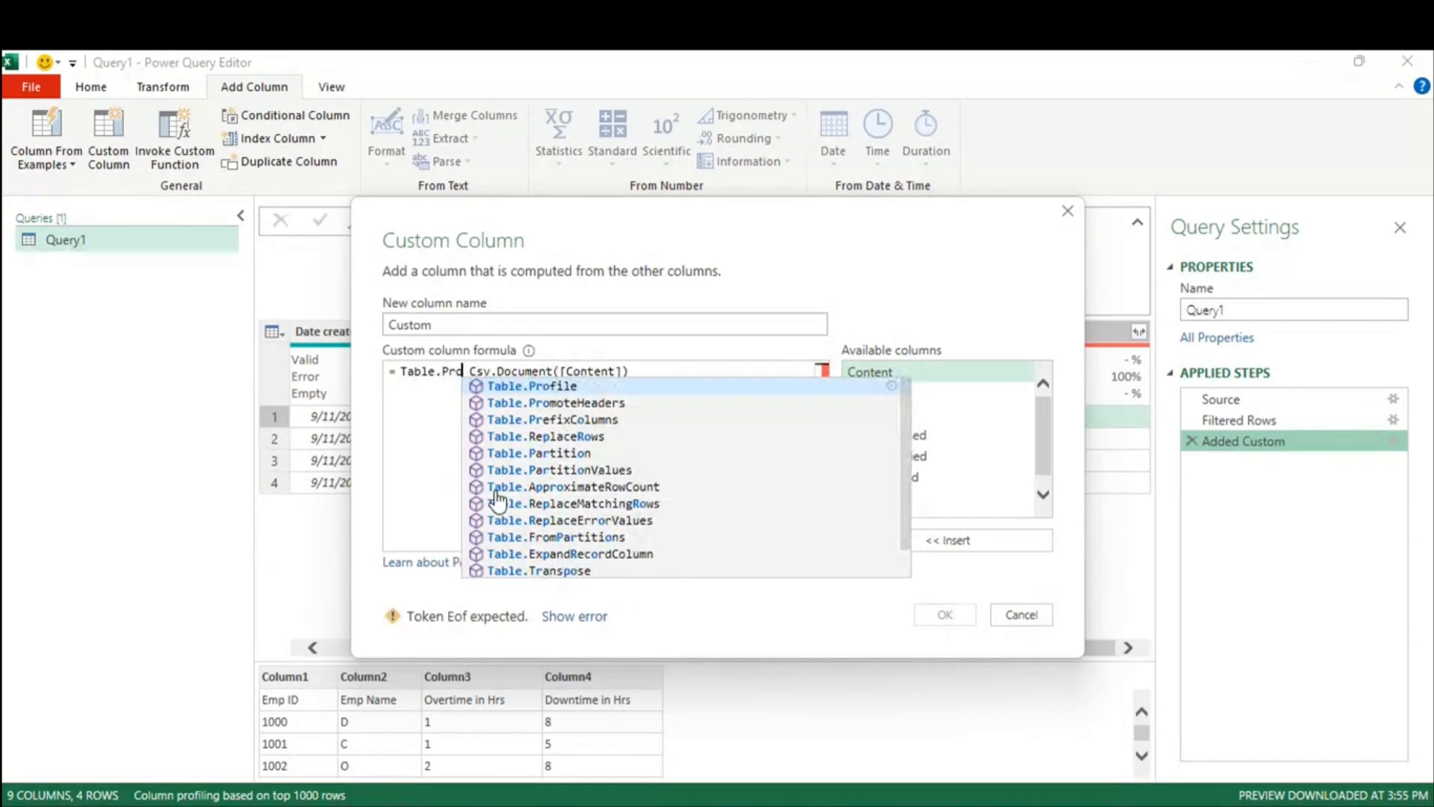
pyautogui.press('Tab')
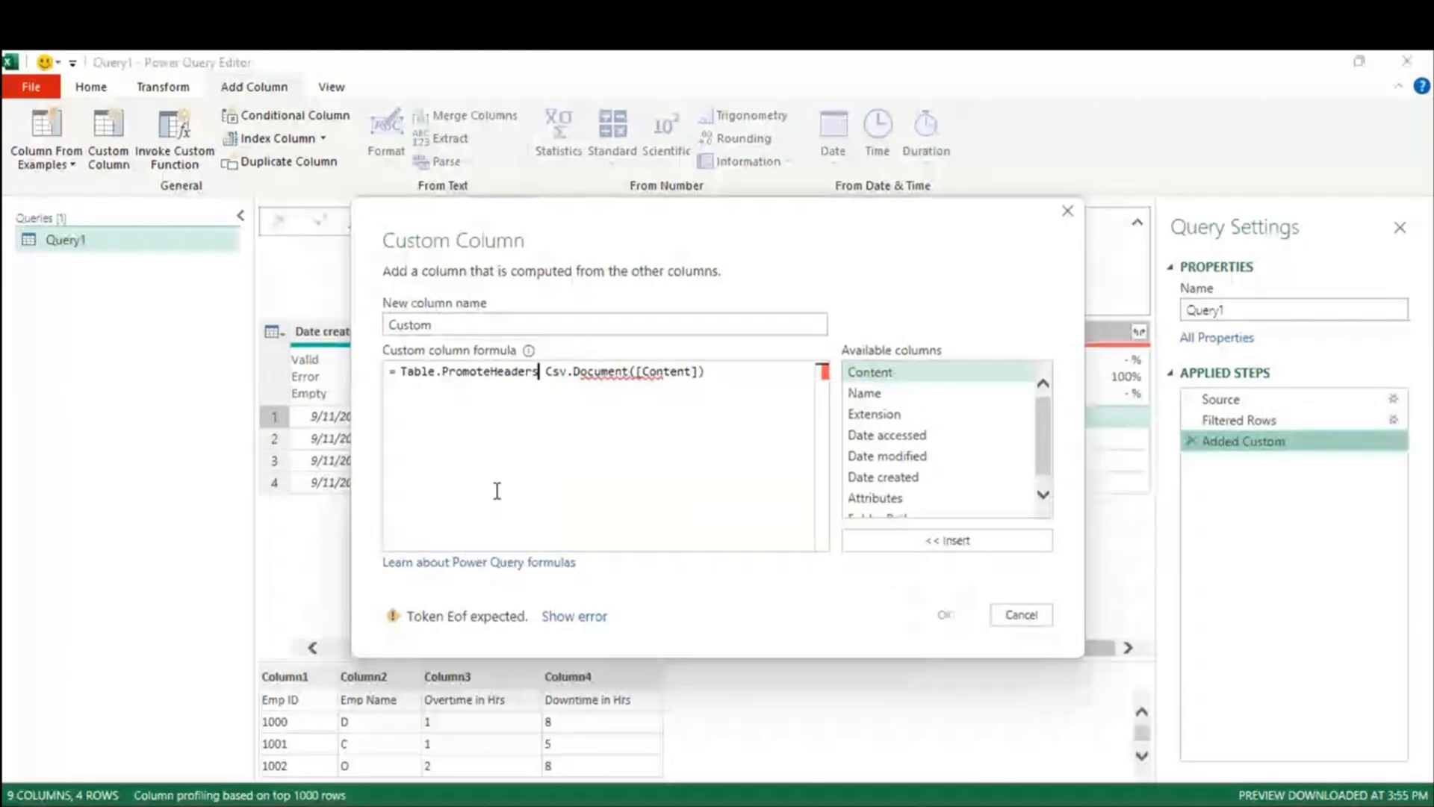
pyautogui.write('(')
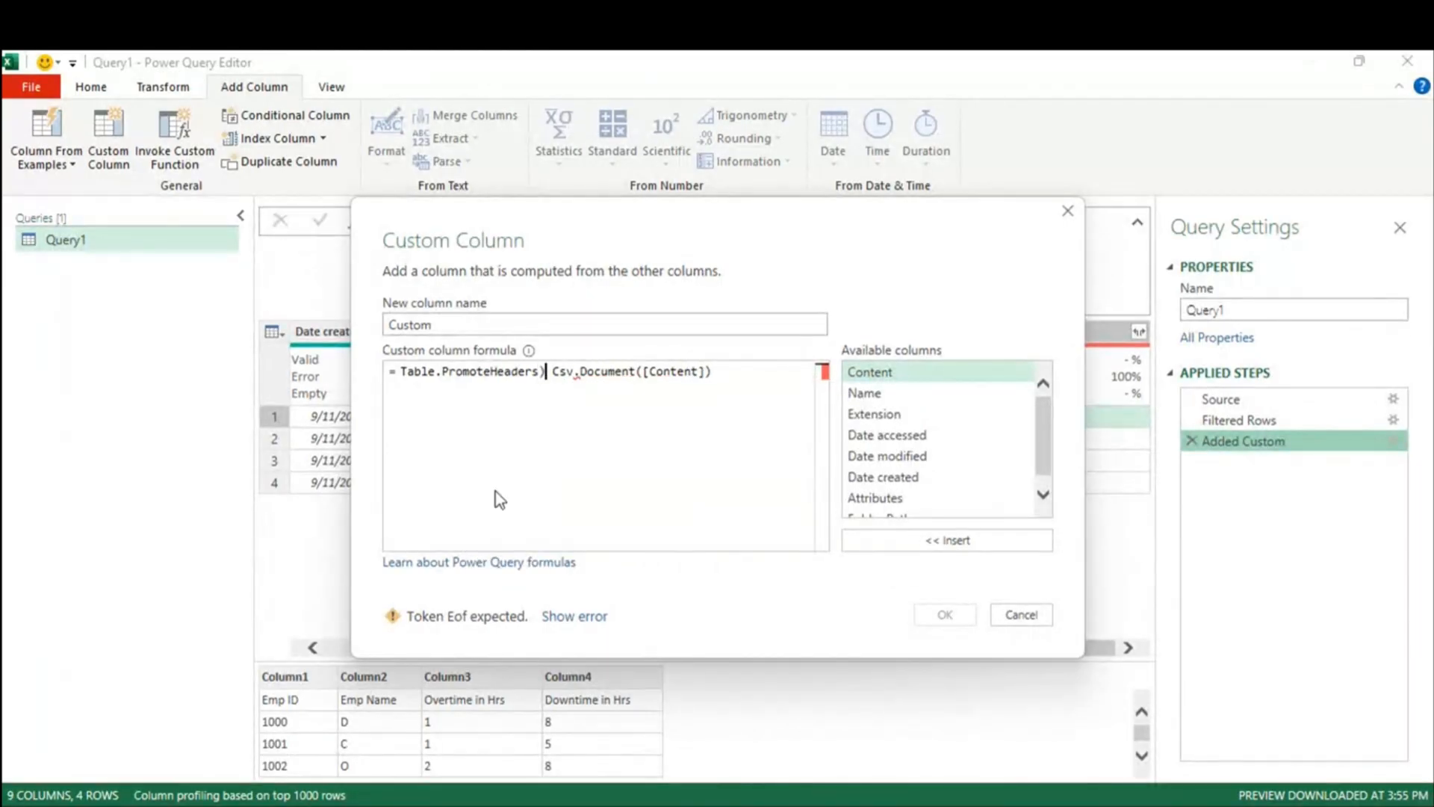
pyautogui.press('BackSpace')
pyautogui.write('(')
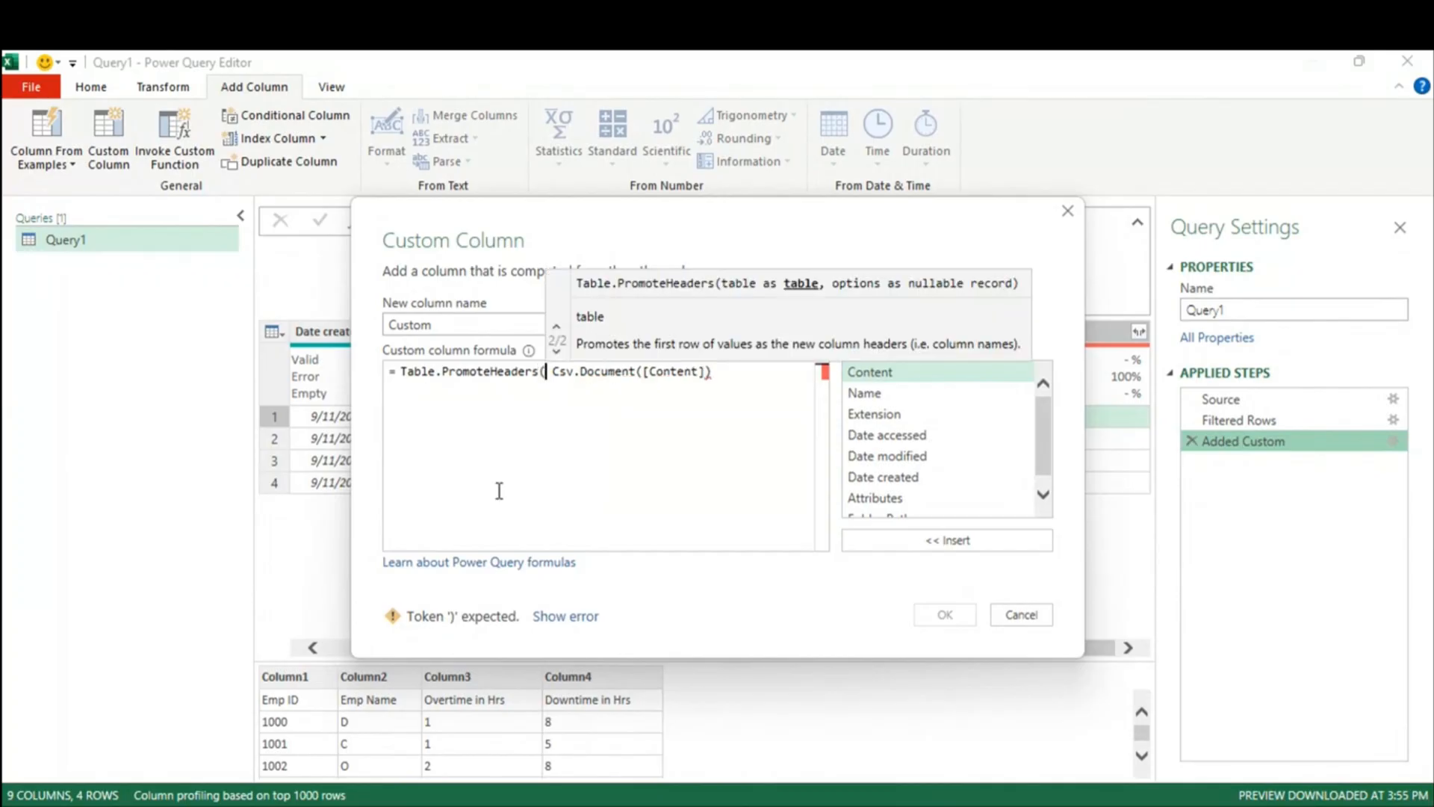
pyautogui.click(720, 370)
pyautogui.write(')')
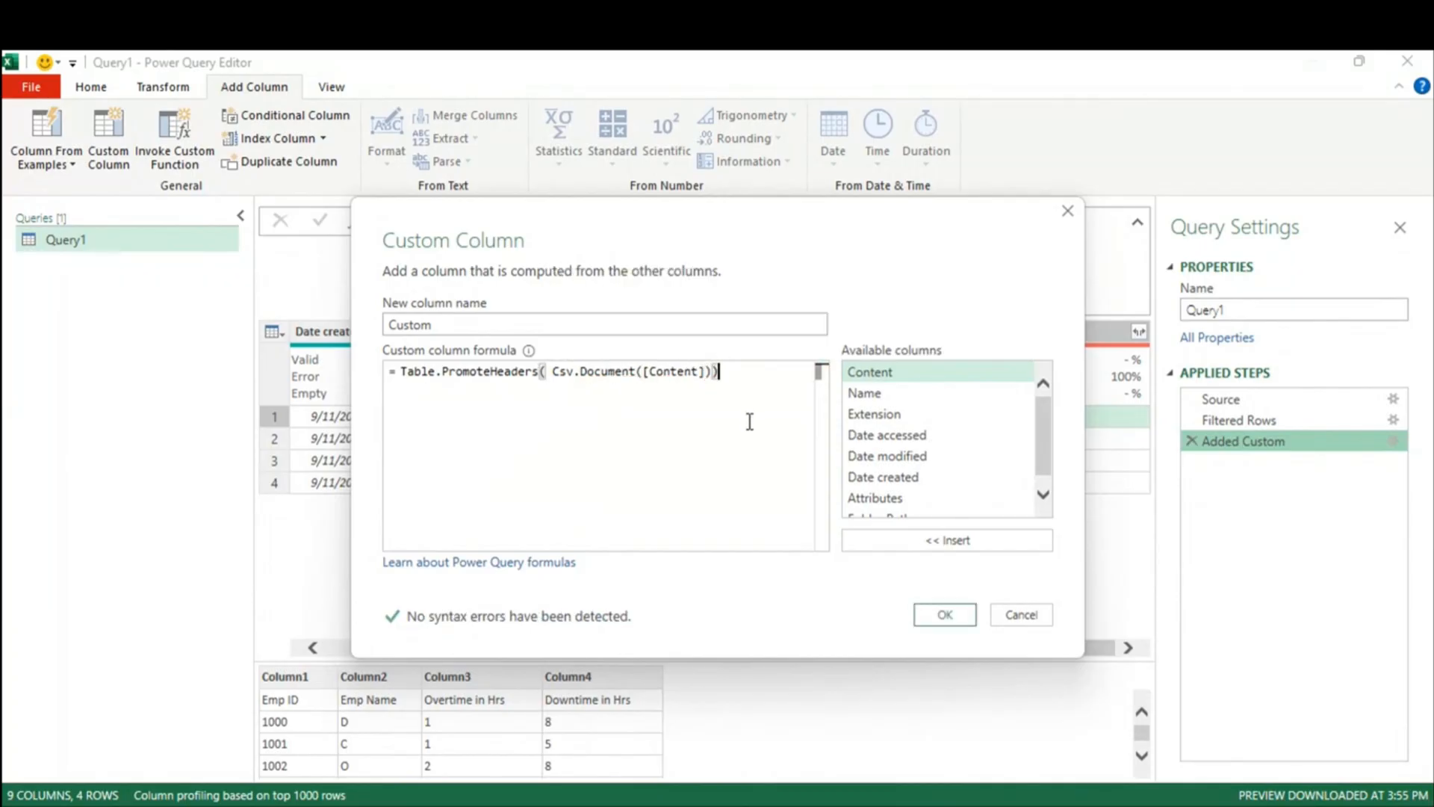
pyautogui.click(965, 617)
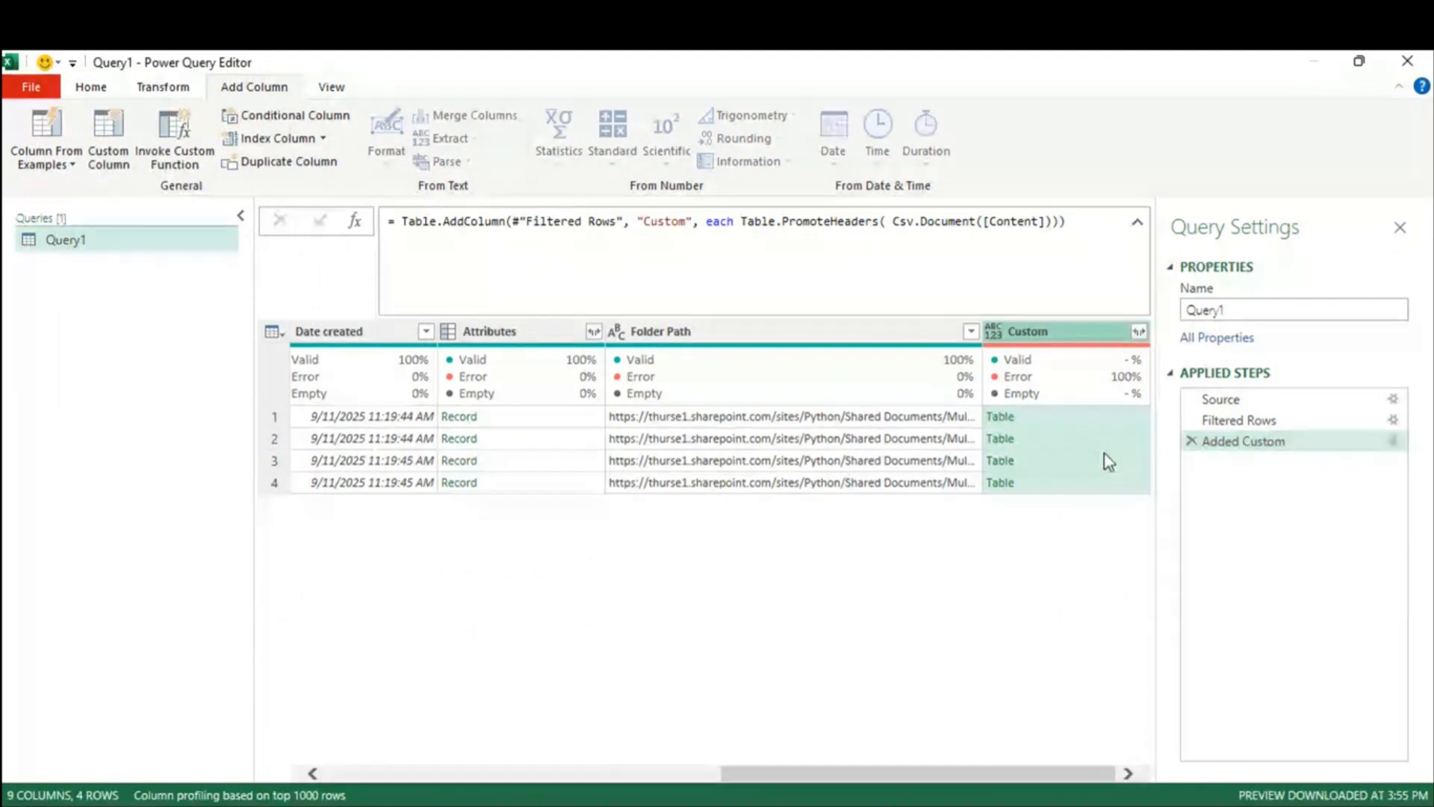
# Step: Preview the parsed tables for the first three CSV files
pyautogui.click(1083, 419)
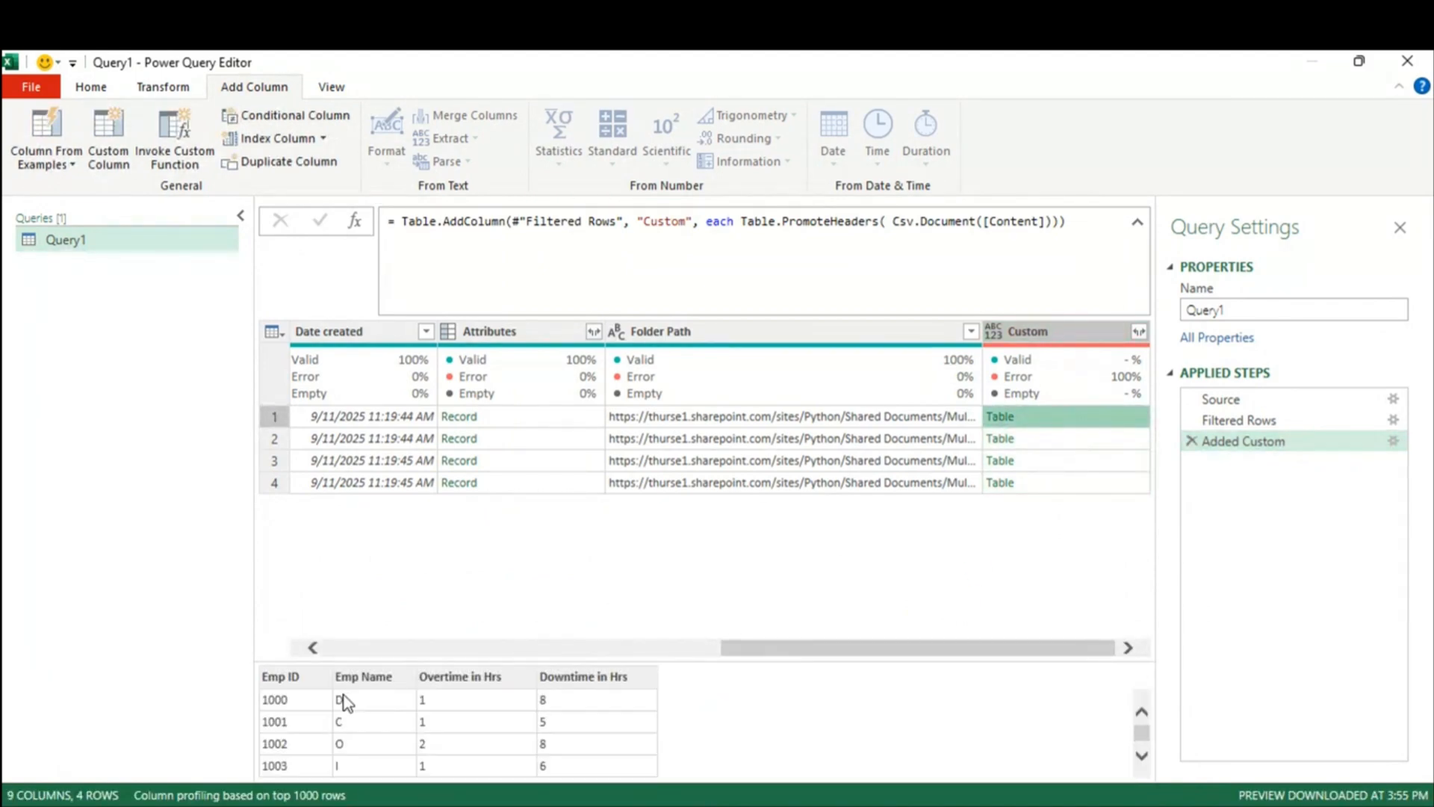
pyautogui.click(1101, 439)
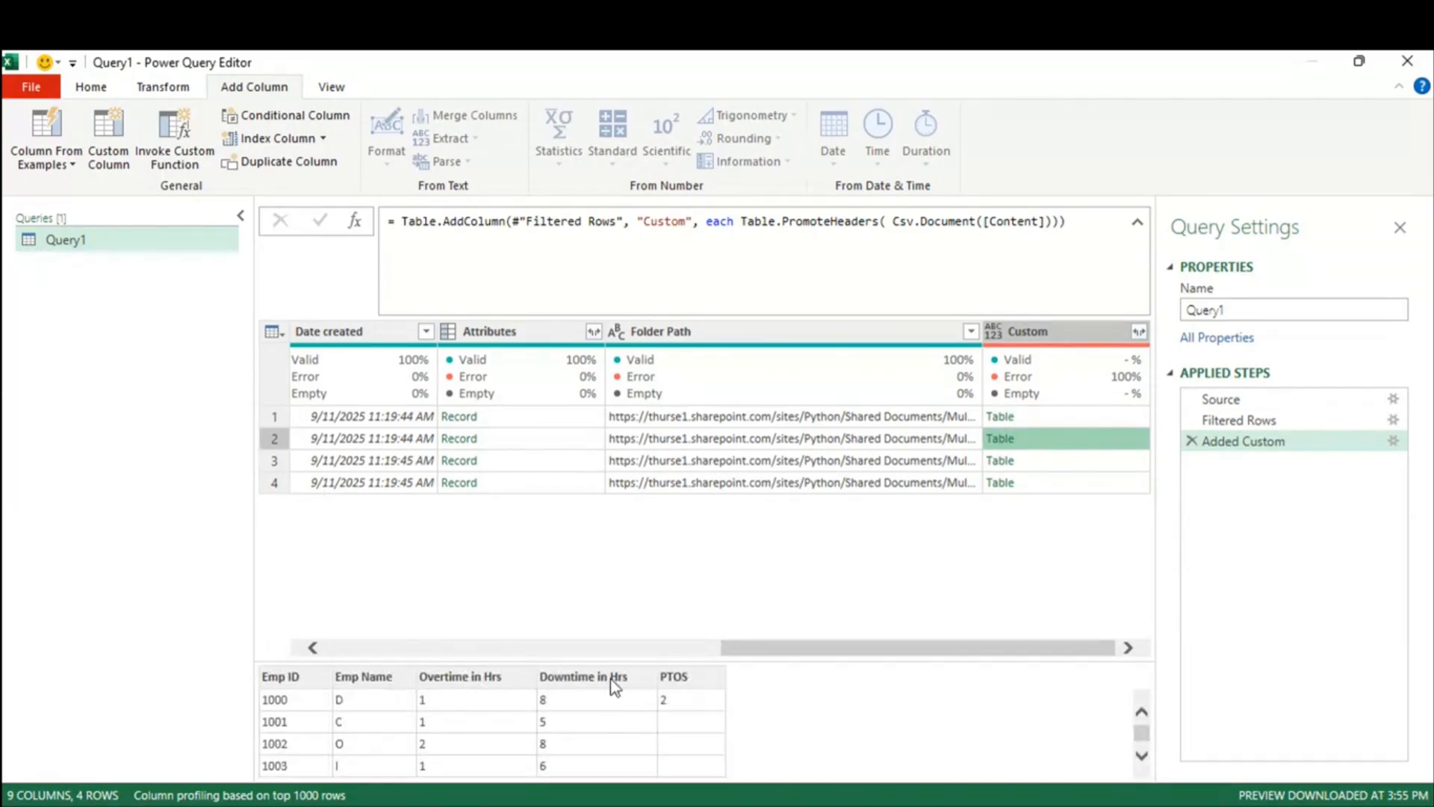
pyautogui.click(1077, 462)
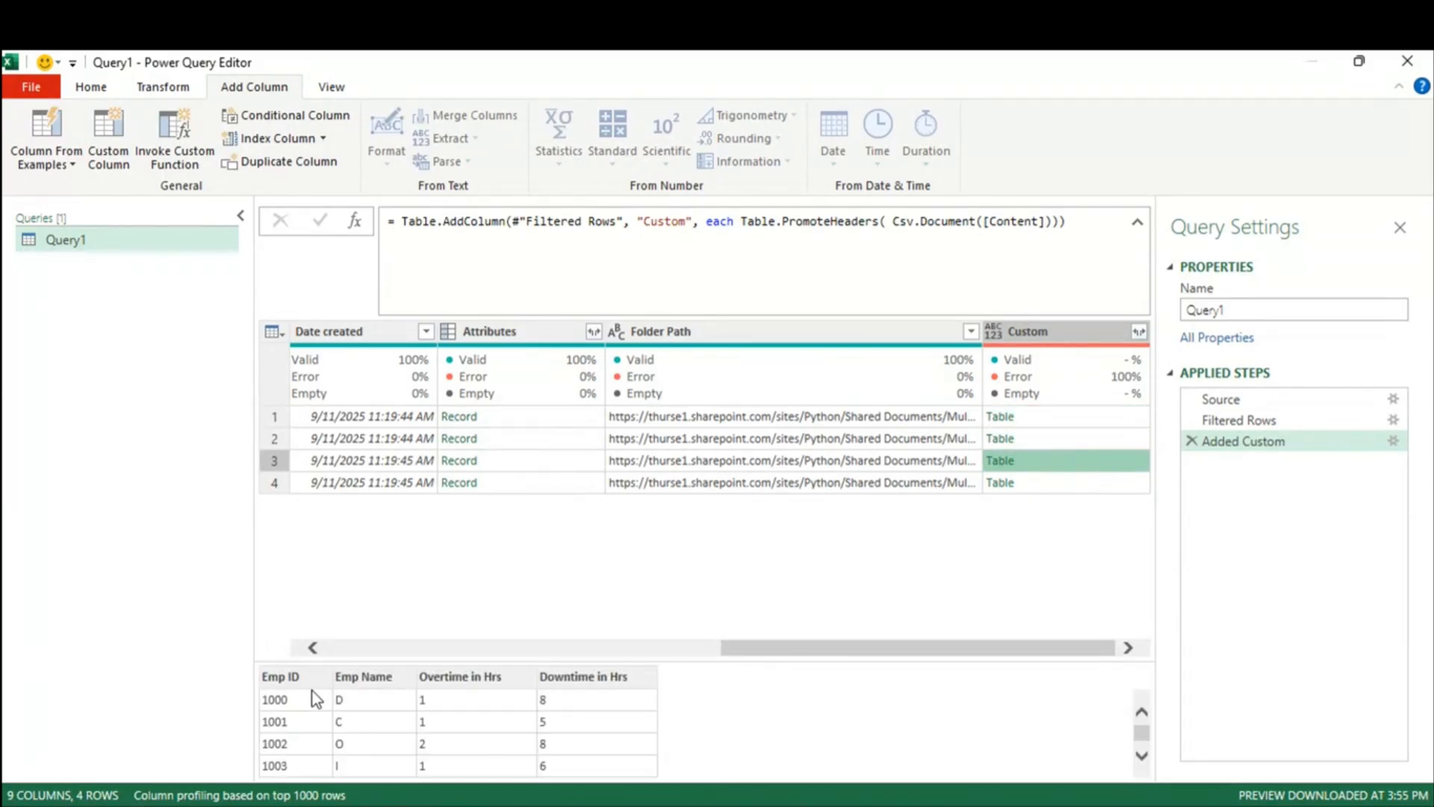
# Step: Remove the extra space so the formula reads Table.PromoteHeaders(Csv.Document([Content]))
pyautogui.doubleClick(719, 222)
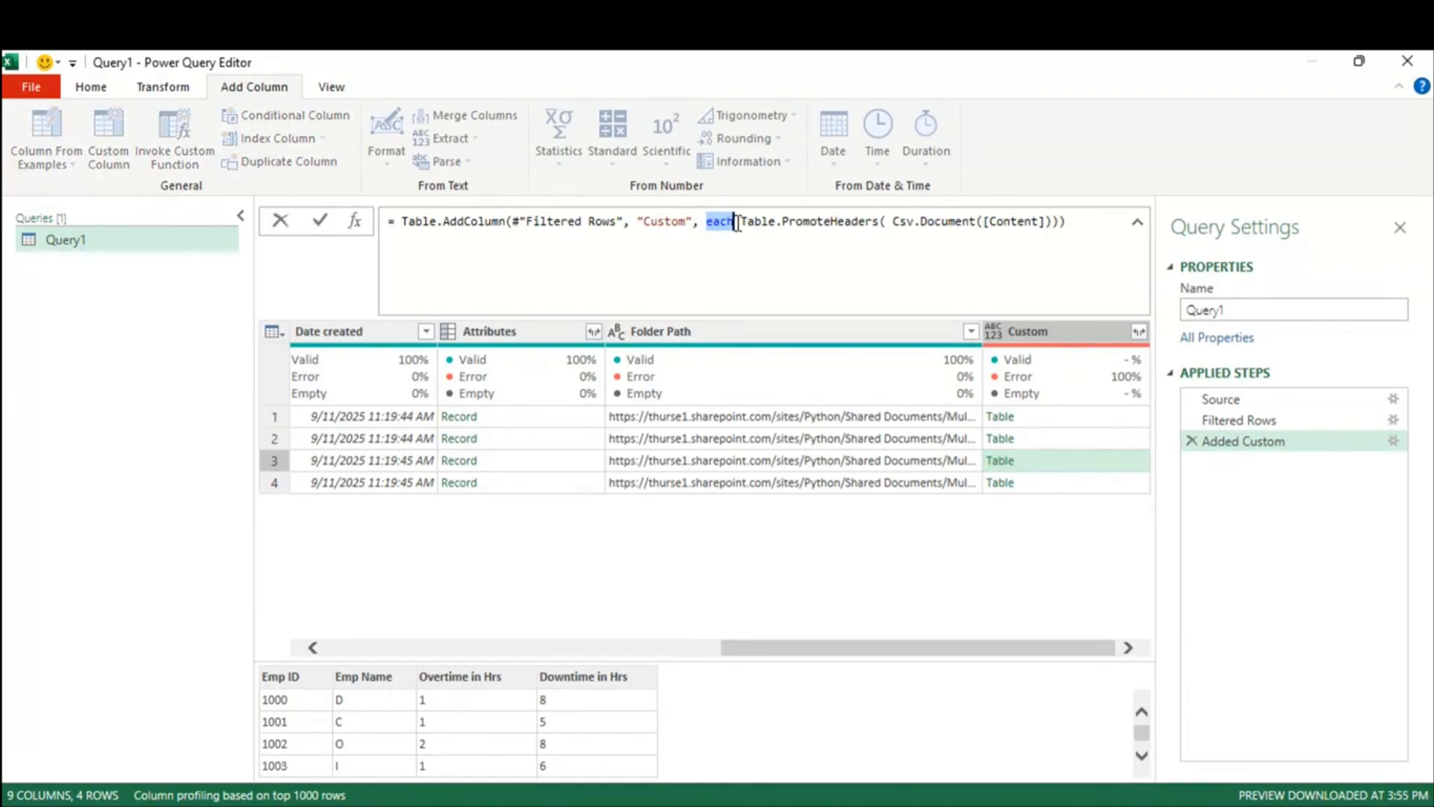
pyautogui.click(900, 223)
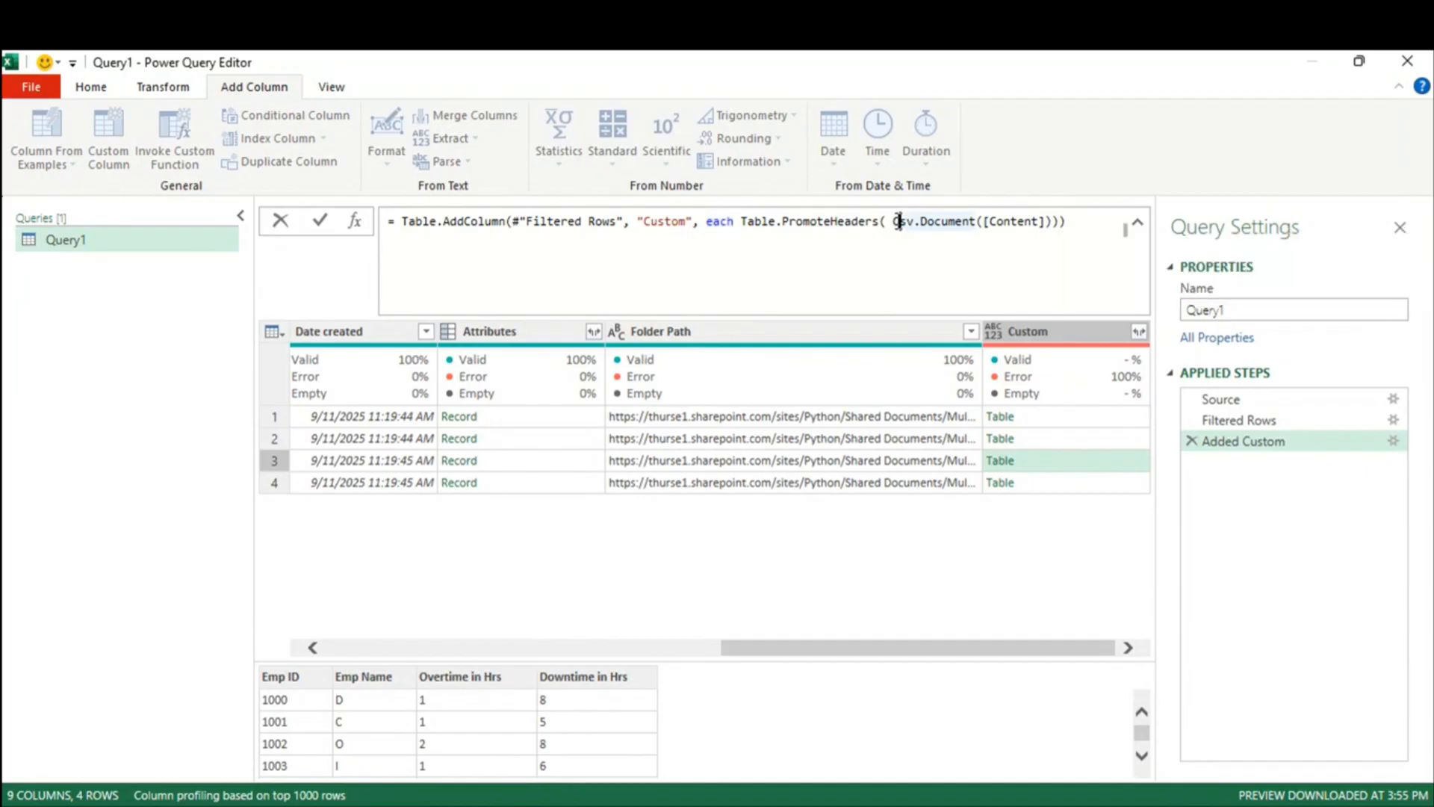
pyautogui.press('Left')
pyautogui.press('BackSpace')
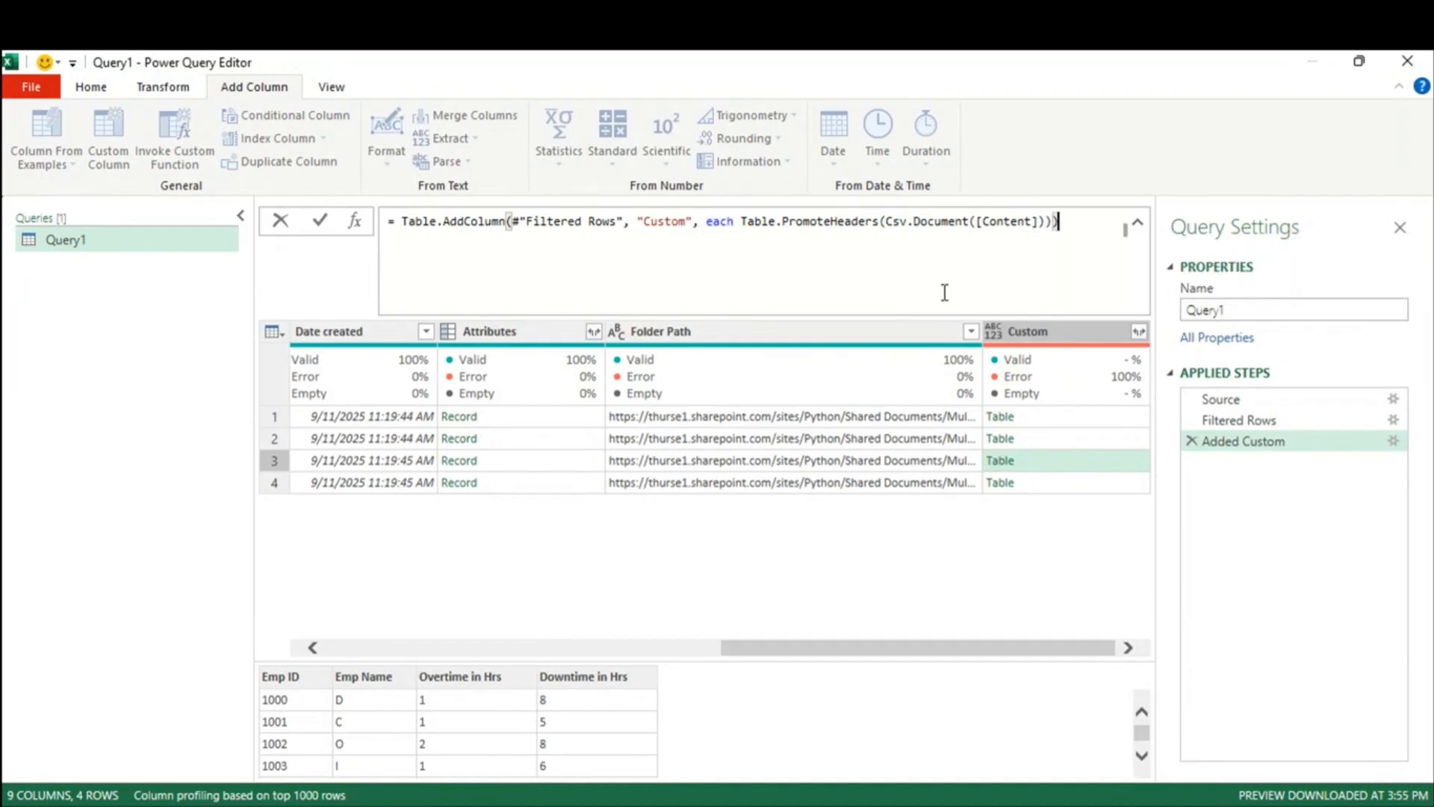
pyautogui.press('Return')
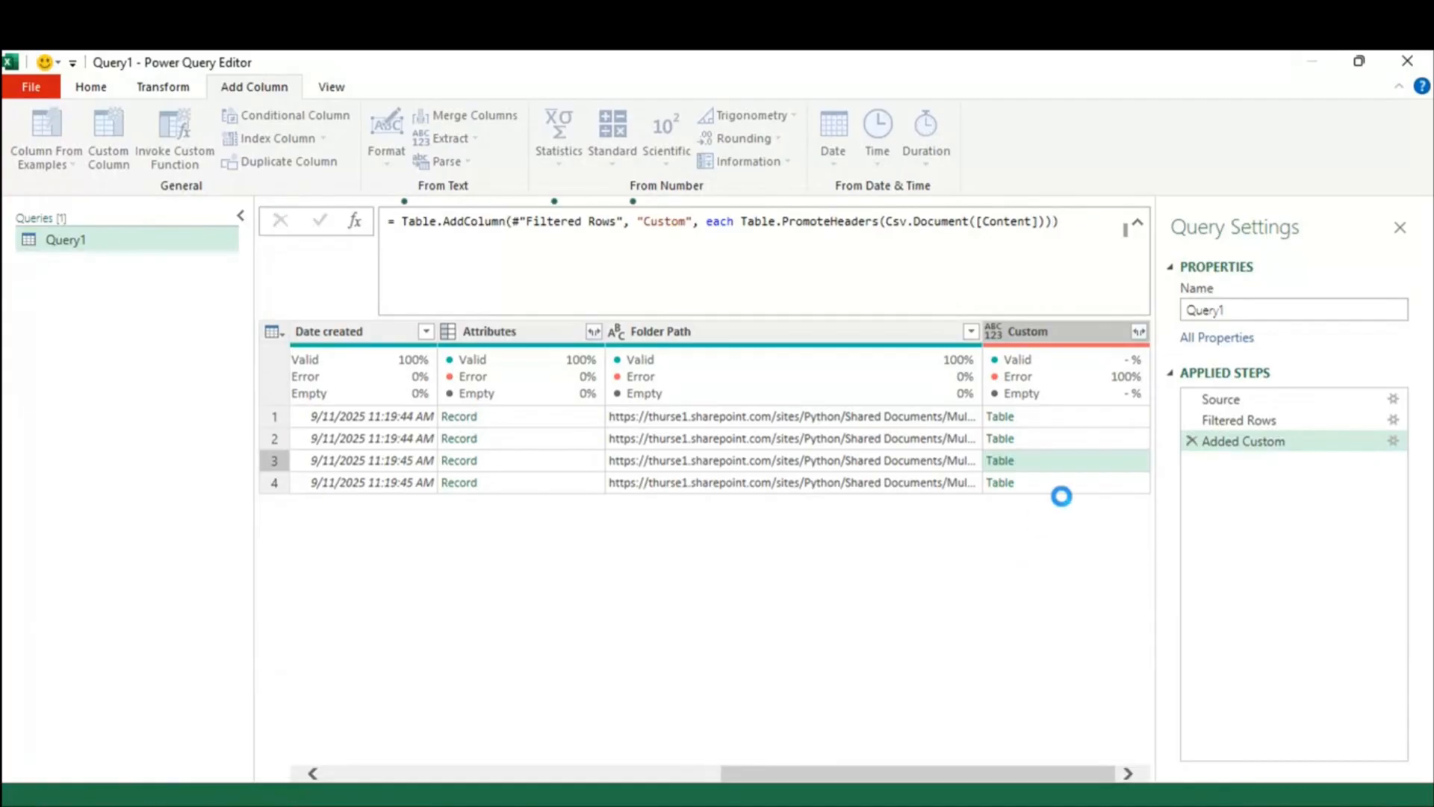
pyautogui.click(1073, 485)
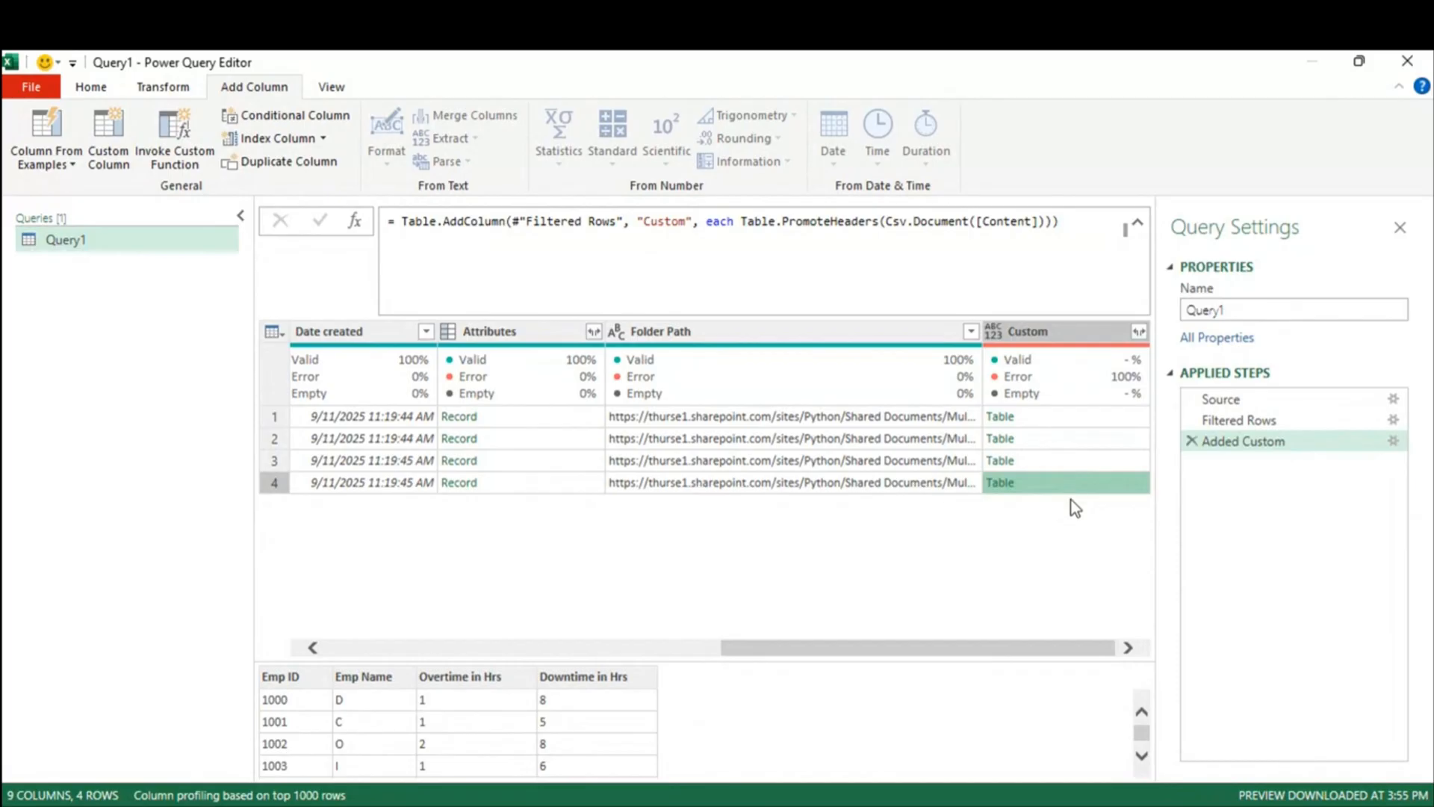
# Step: Expand Custom without name prefixes into Emp ID, Emp Name, Overtime, Downtime and PTOS
pyautogui.click(1139, 332)
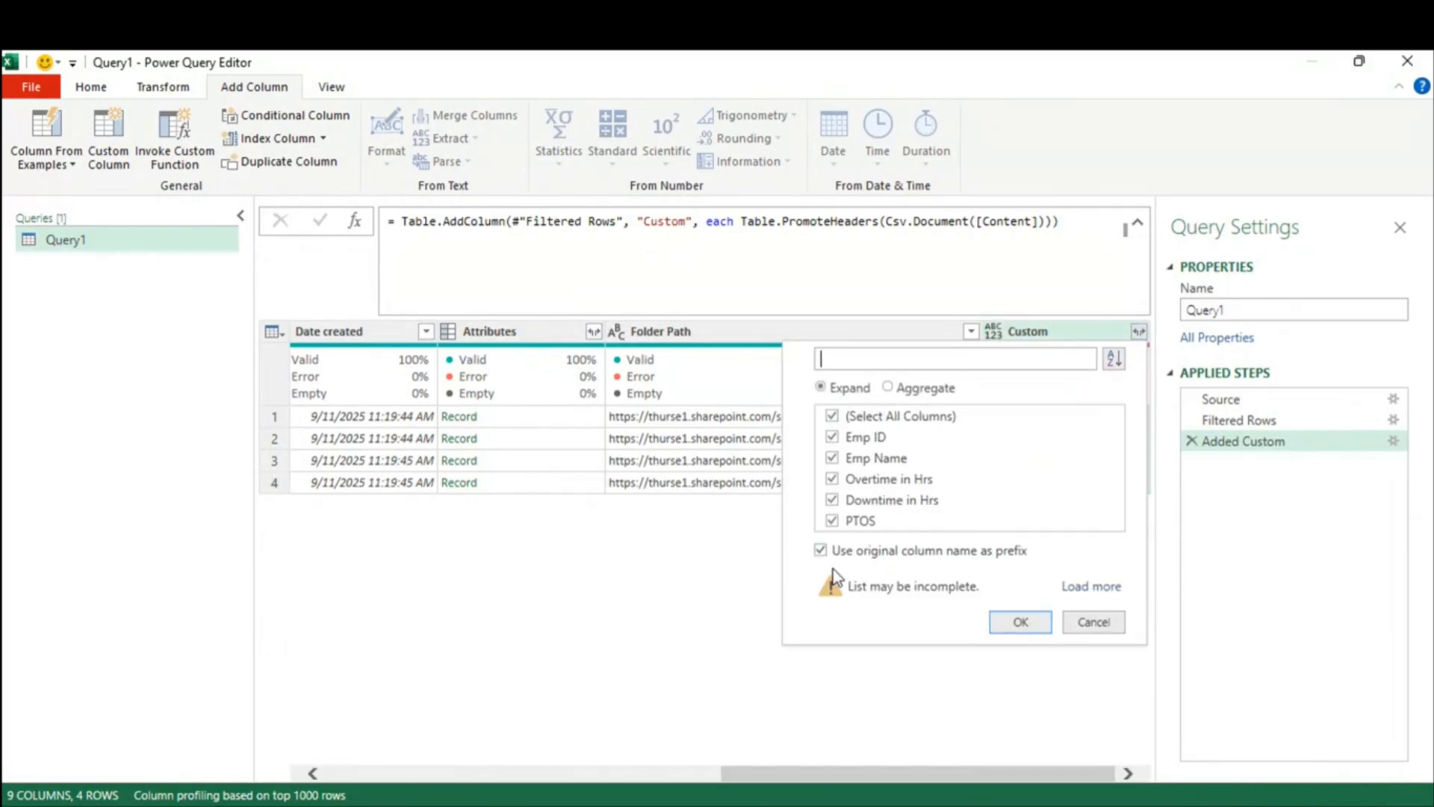
pyautogui.click(820, 553)
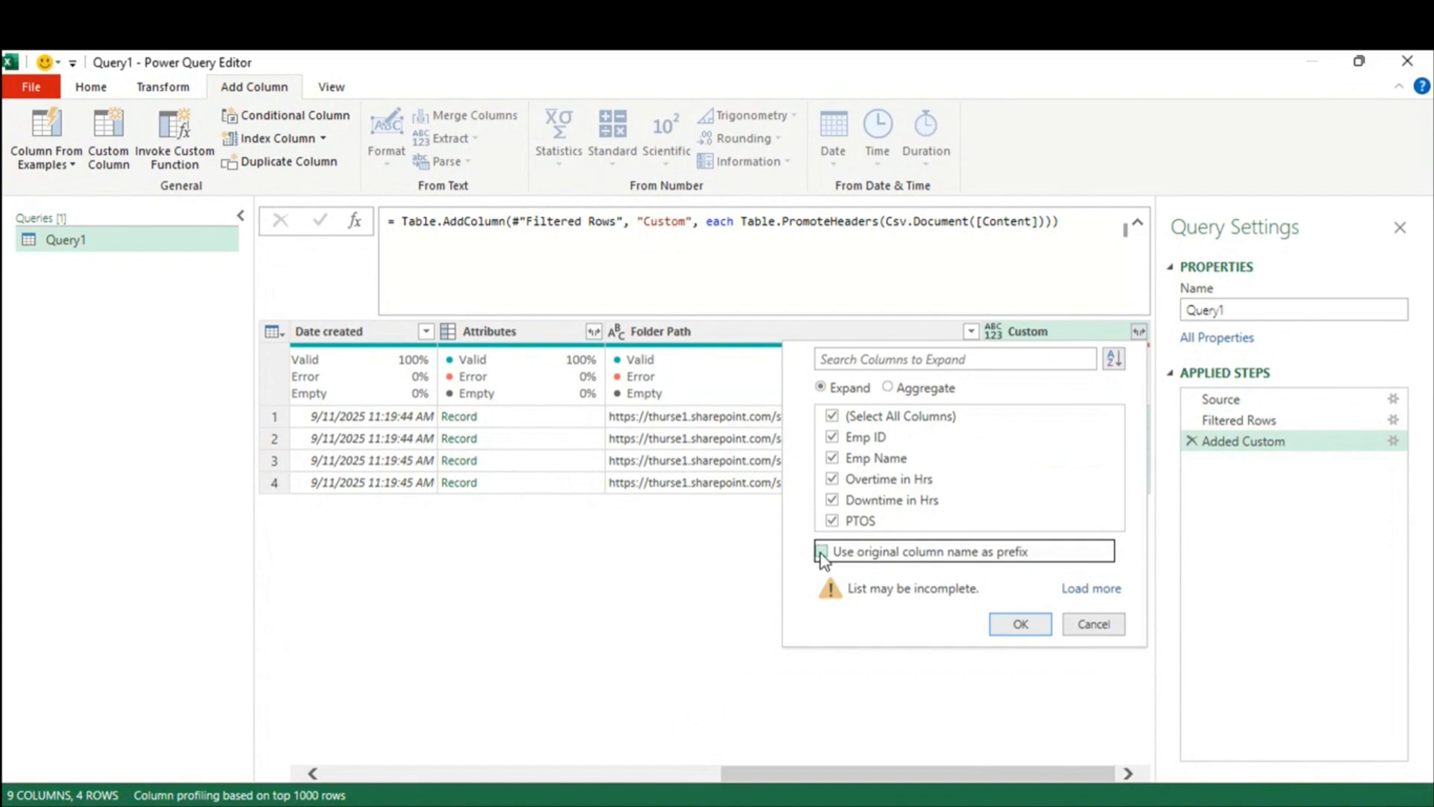
pyautogui.click(1021, 624)
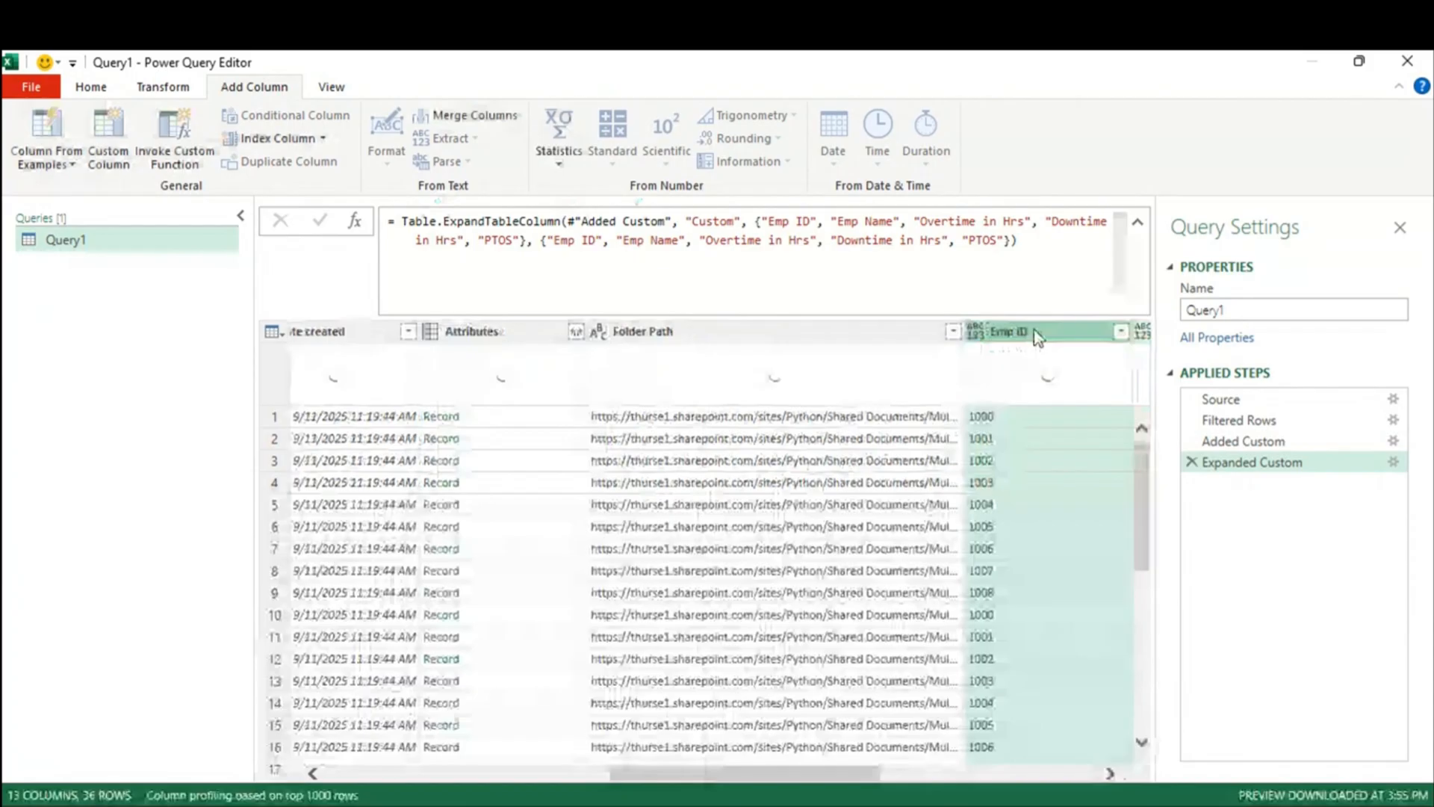
pyautogui.moveTo(717, 773)
pyautogui.mouseDown()
pyautogui.moveTo(934, 772)
pyautogui.moveTo(721, 779)
pyautogui.mouseUp()
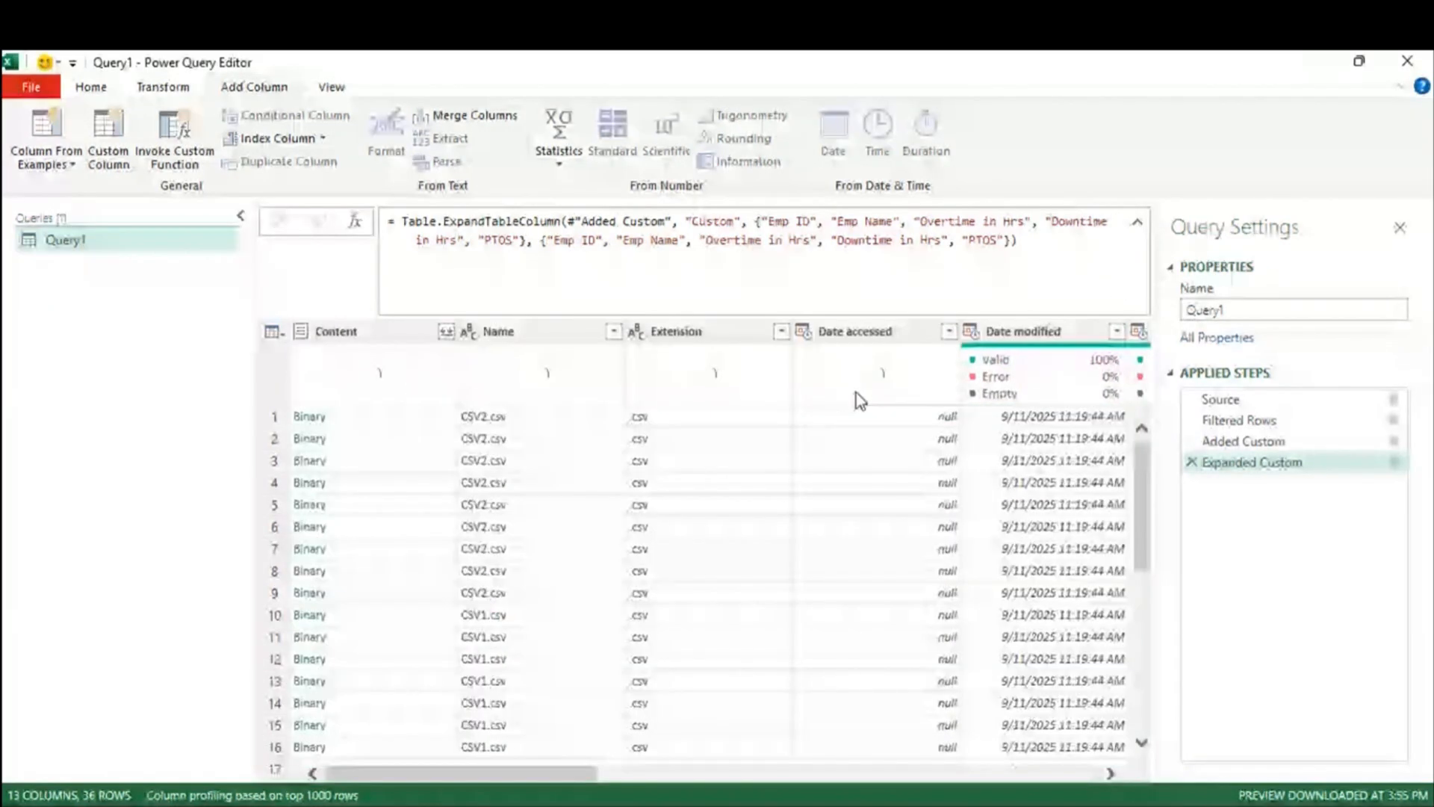
# Step: Delete Expanded Custom, then Remove Other Columns keeping just Name and Custom
pyautogui.click(1192, 463)
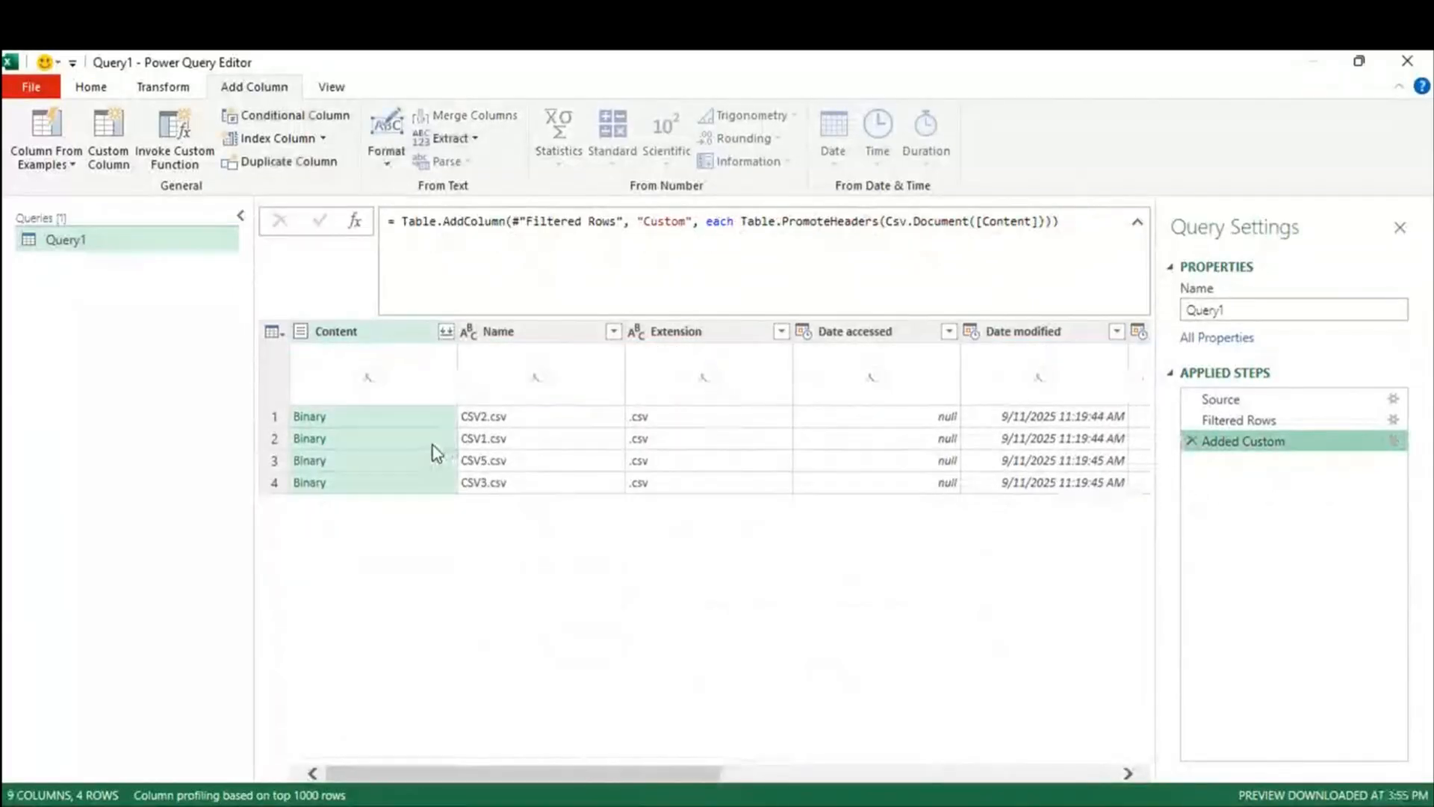
pyautogui.click(521, 336)
pyautogui.moveTo(474, 774); pyautogui.dragTo(904, 798)
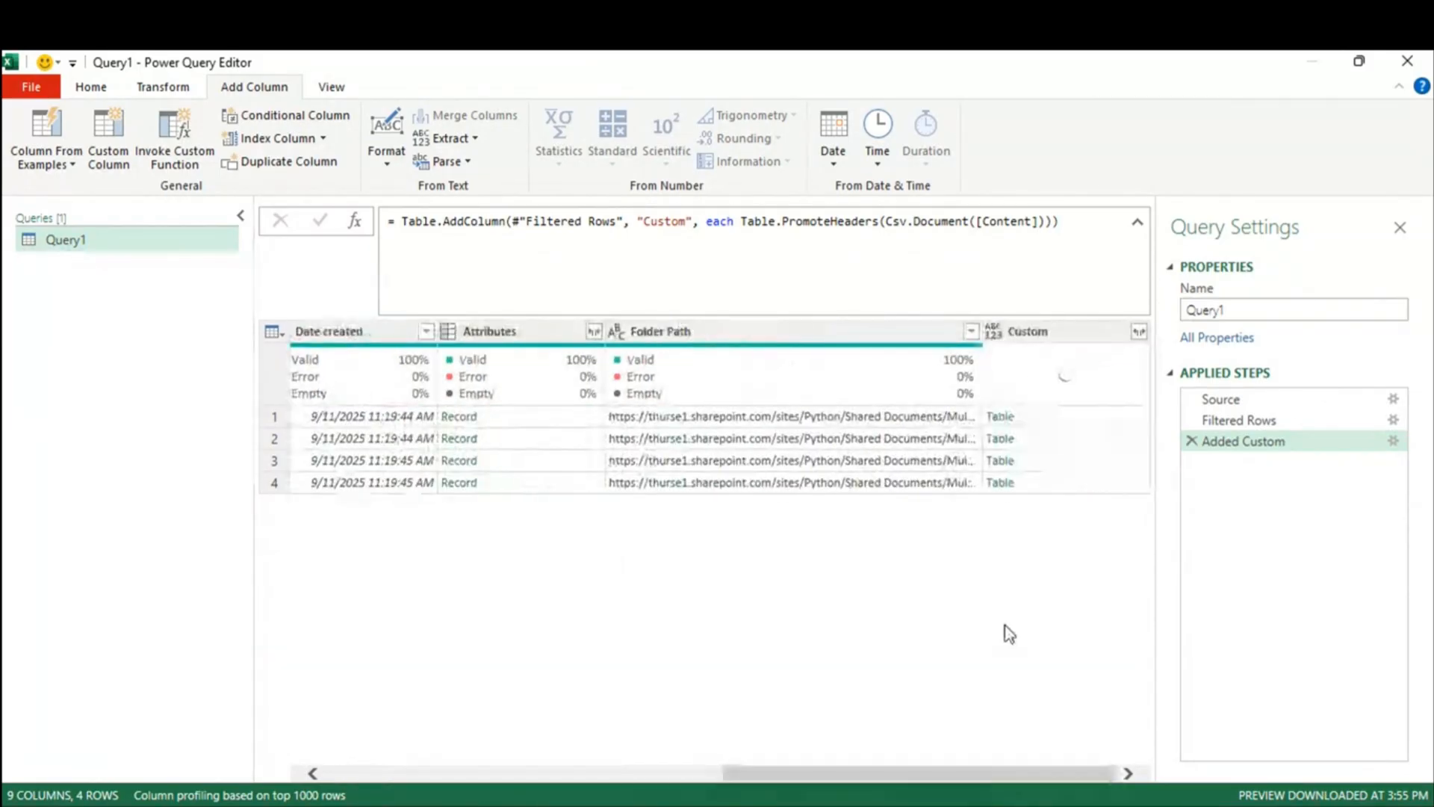
pyautogui.click(1025, 332)
pyautogui.rightClick(1038, 342)
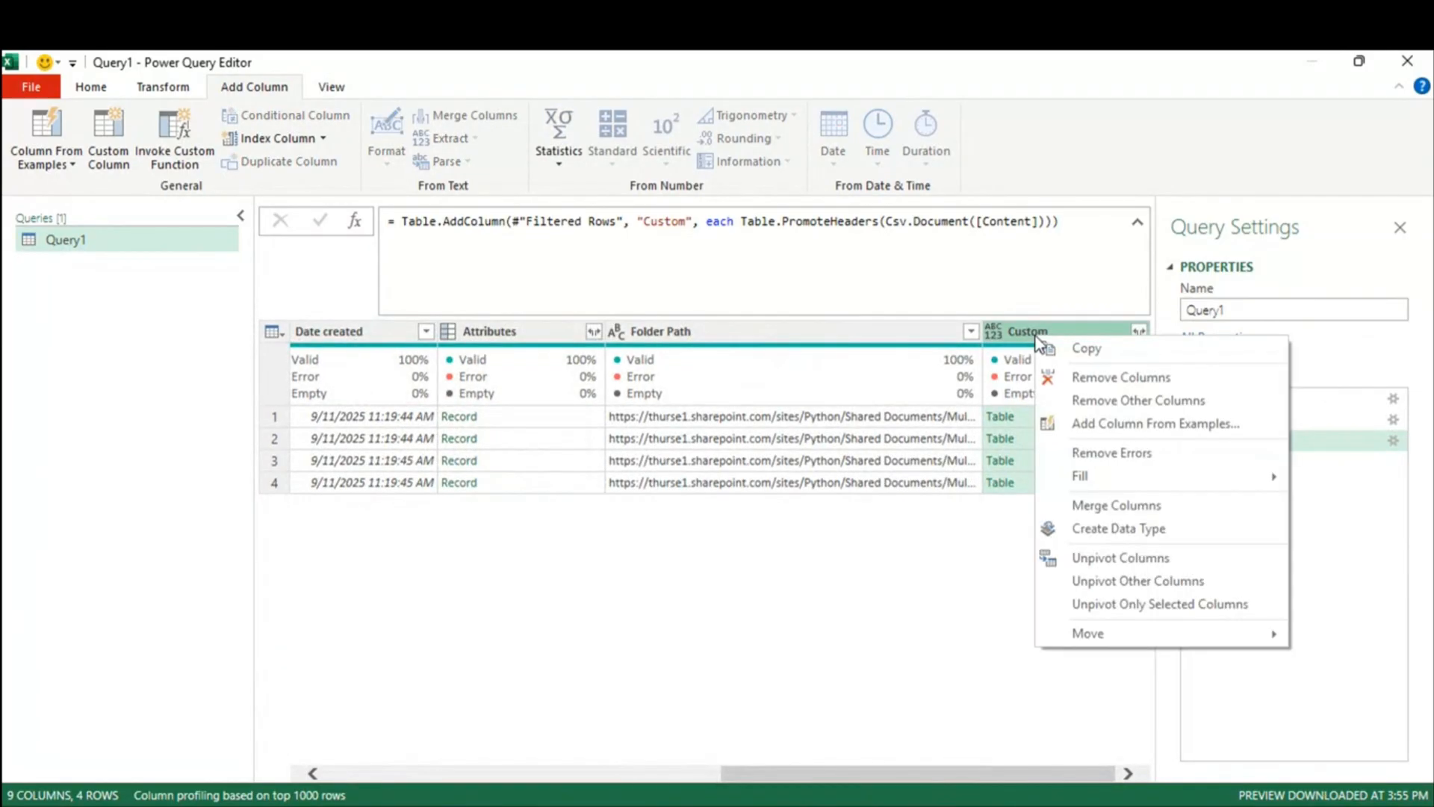
pyautogui.click(1149, 407)
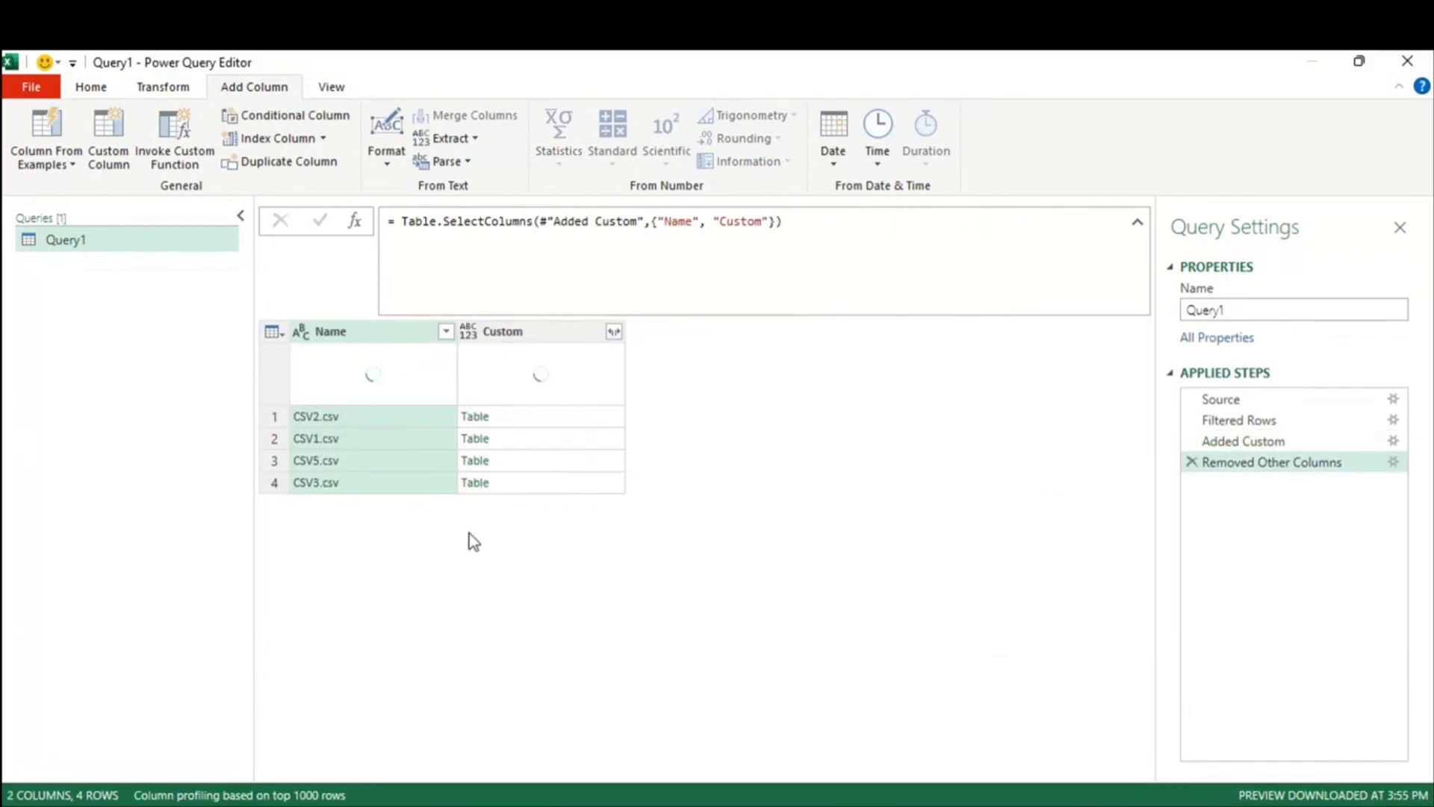
# Step: Expand Custom into Emp ID, Emp Name, Overtime, Downtime and PTOS columns (36 rows) and review the formula
pyautogui.click(614, 332)
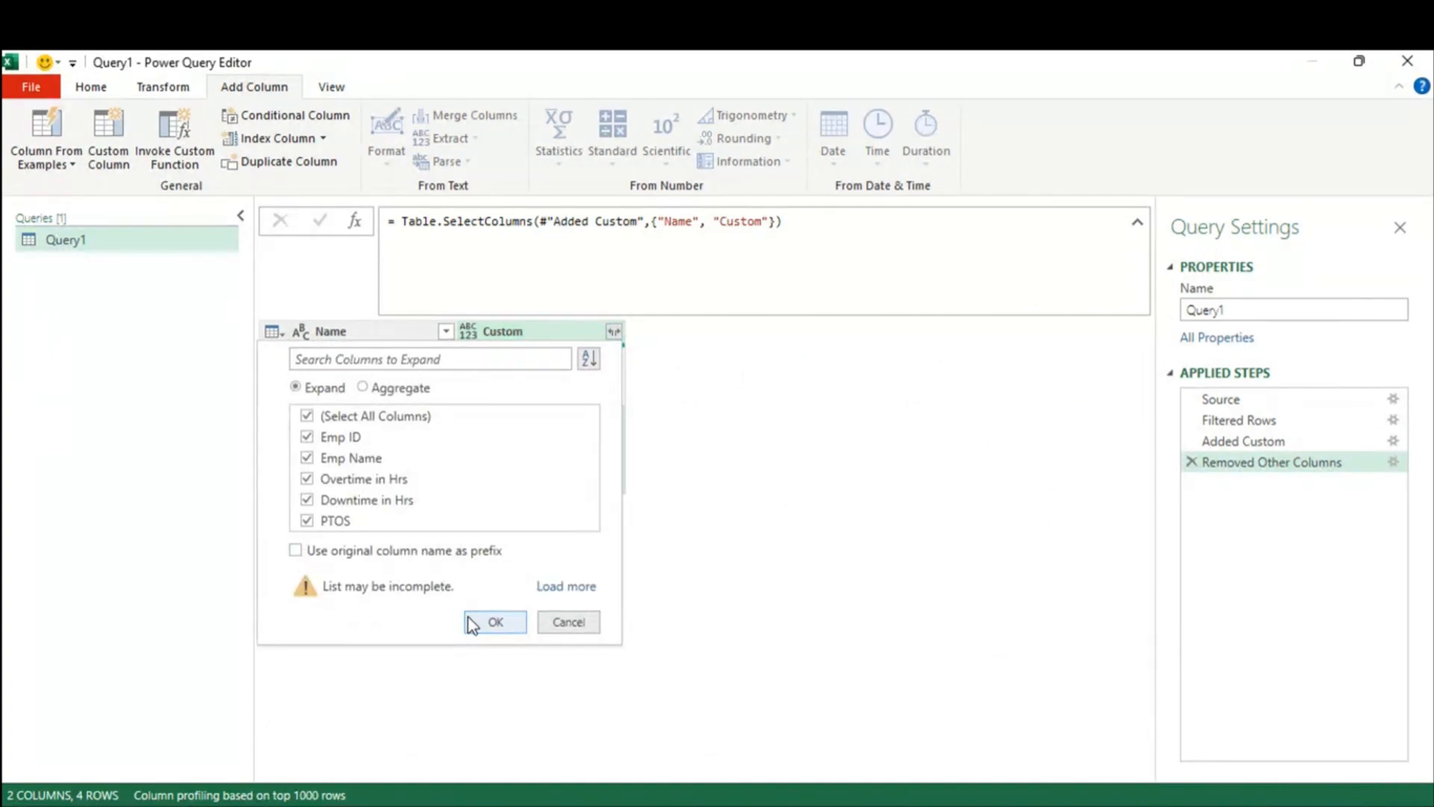
pyautogui.click(475, 621)
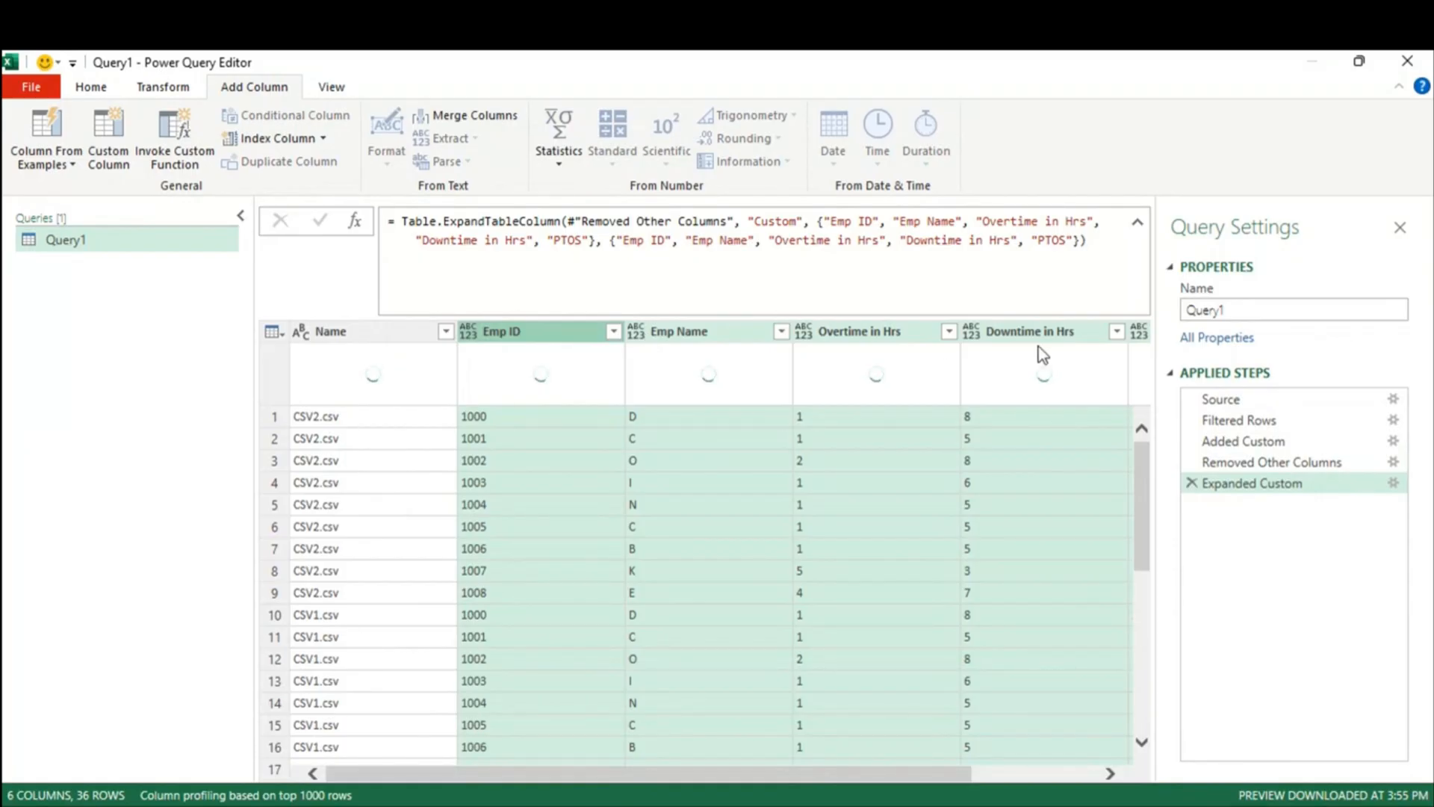
pyautogui.scroll(-2, 794, 567)
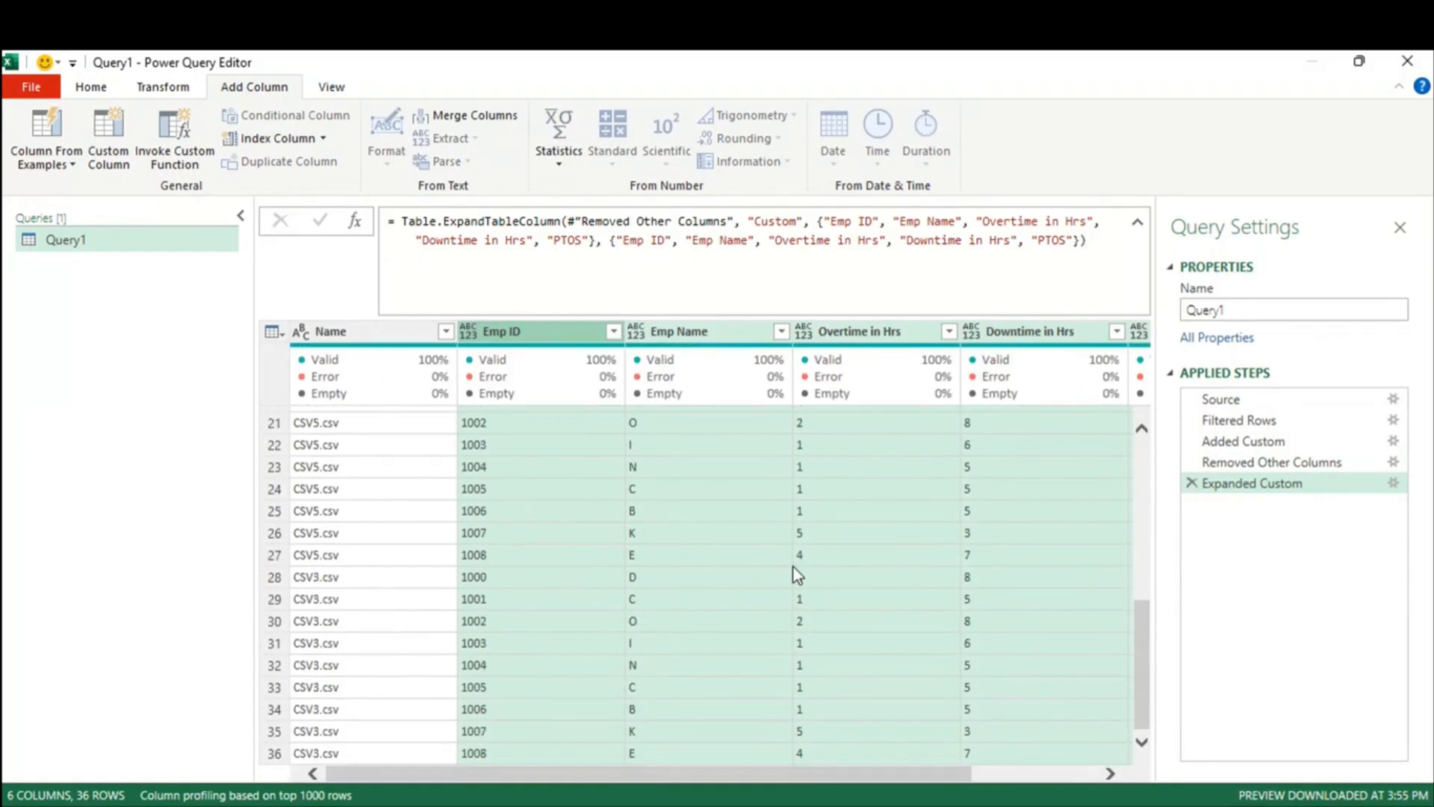
pyautogui.scroll(2, 793, 574)
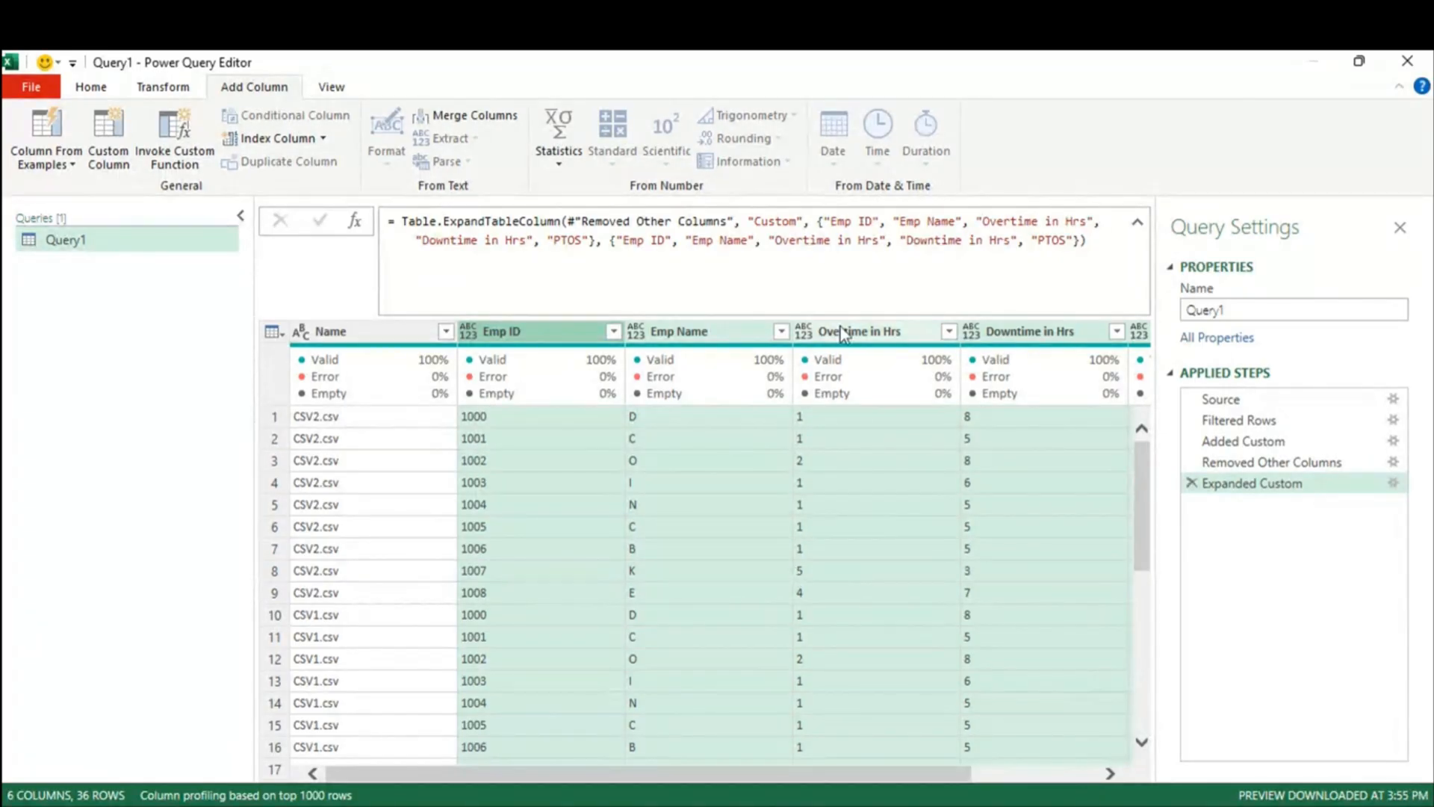
pyautogui.moveTo(816, 222); pyautogui.dragTo(1082, 243)
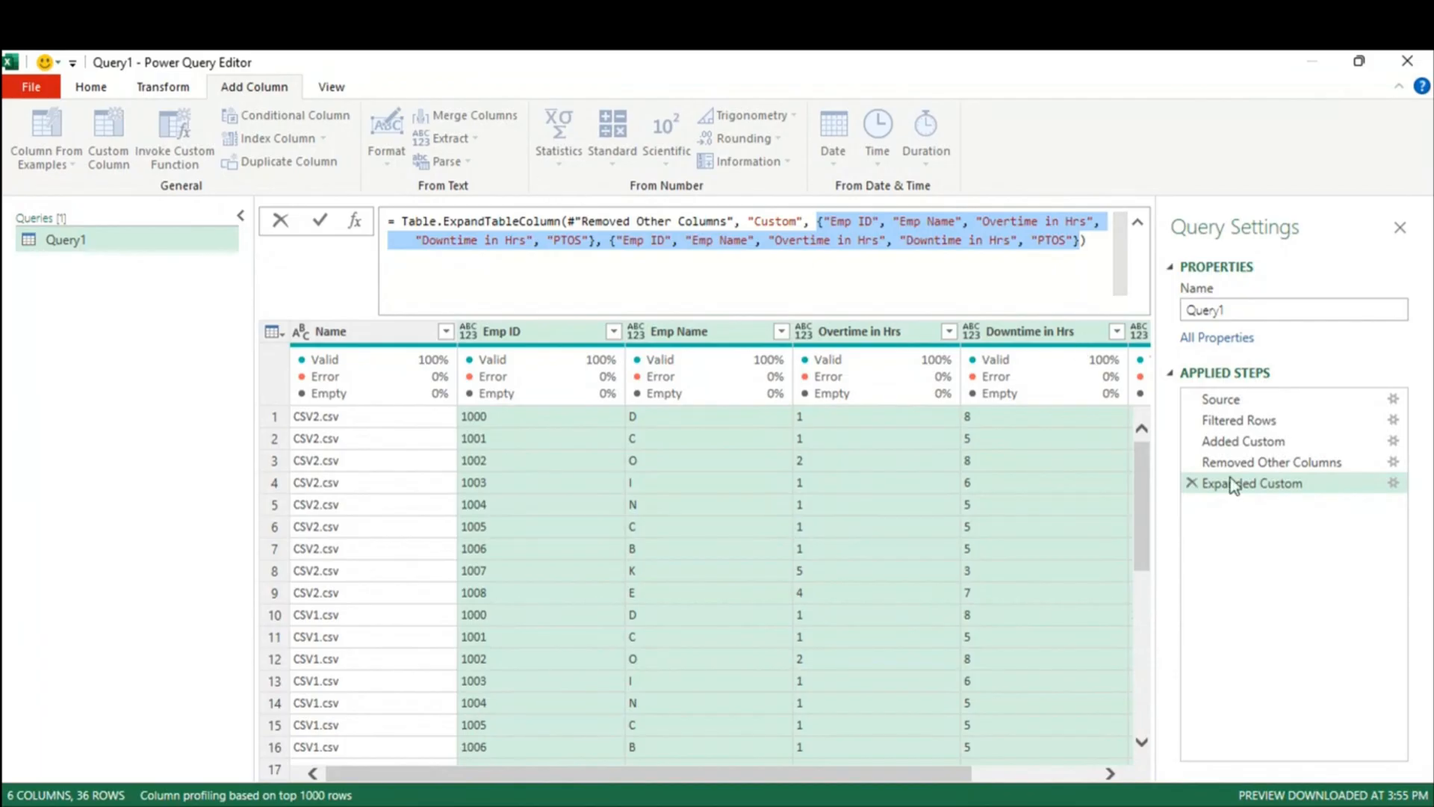
pyautogui.click(1311, 569)
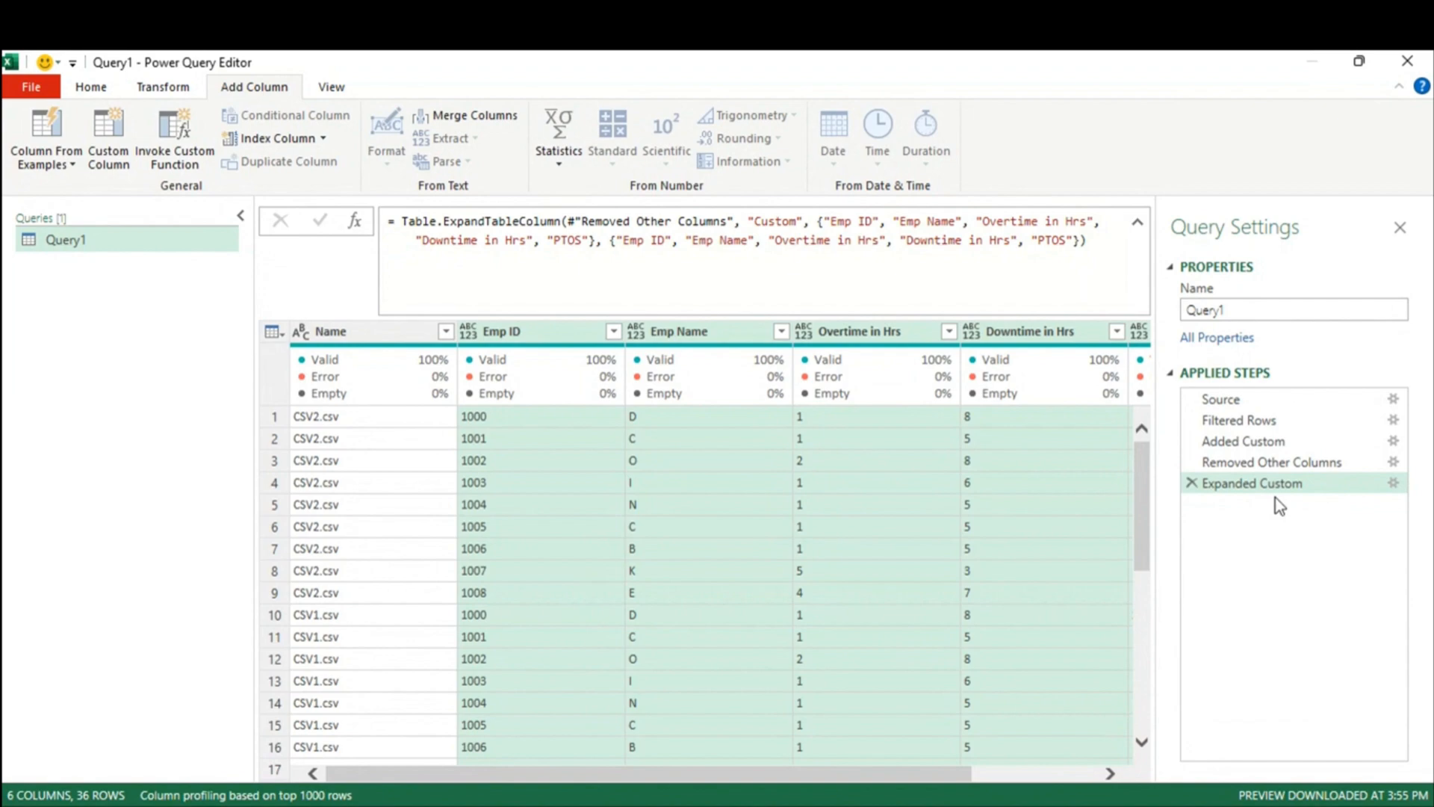
# Step: Delete the Expanded Custom step and reopen the Custom column's expand options
pyautogui.click(1193, 483)
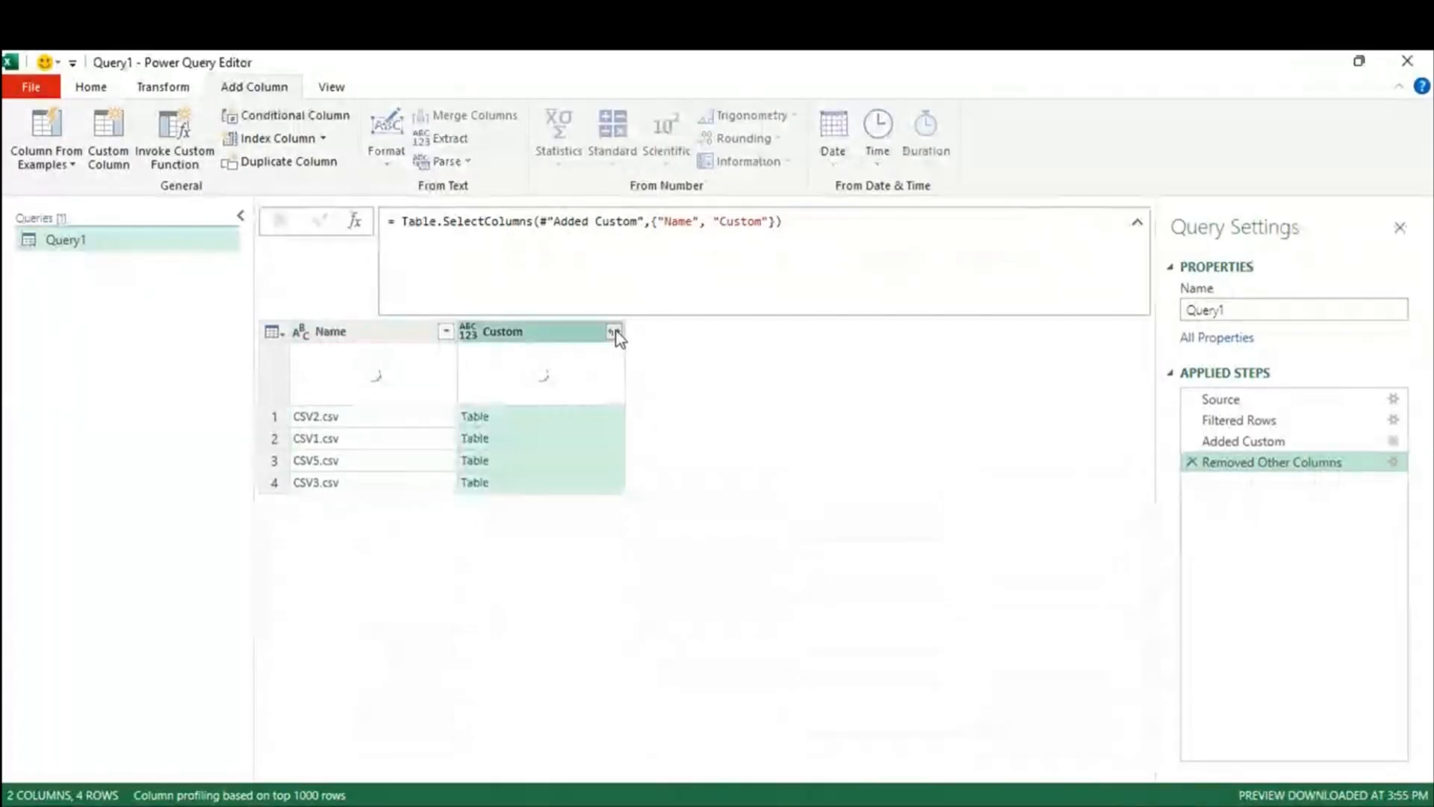
pyautogui.click(613, 332)
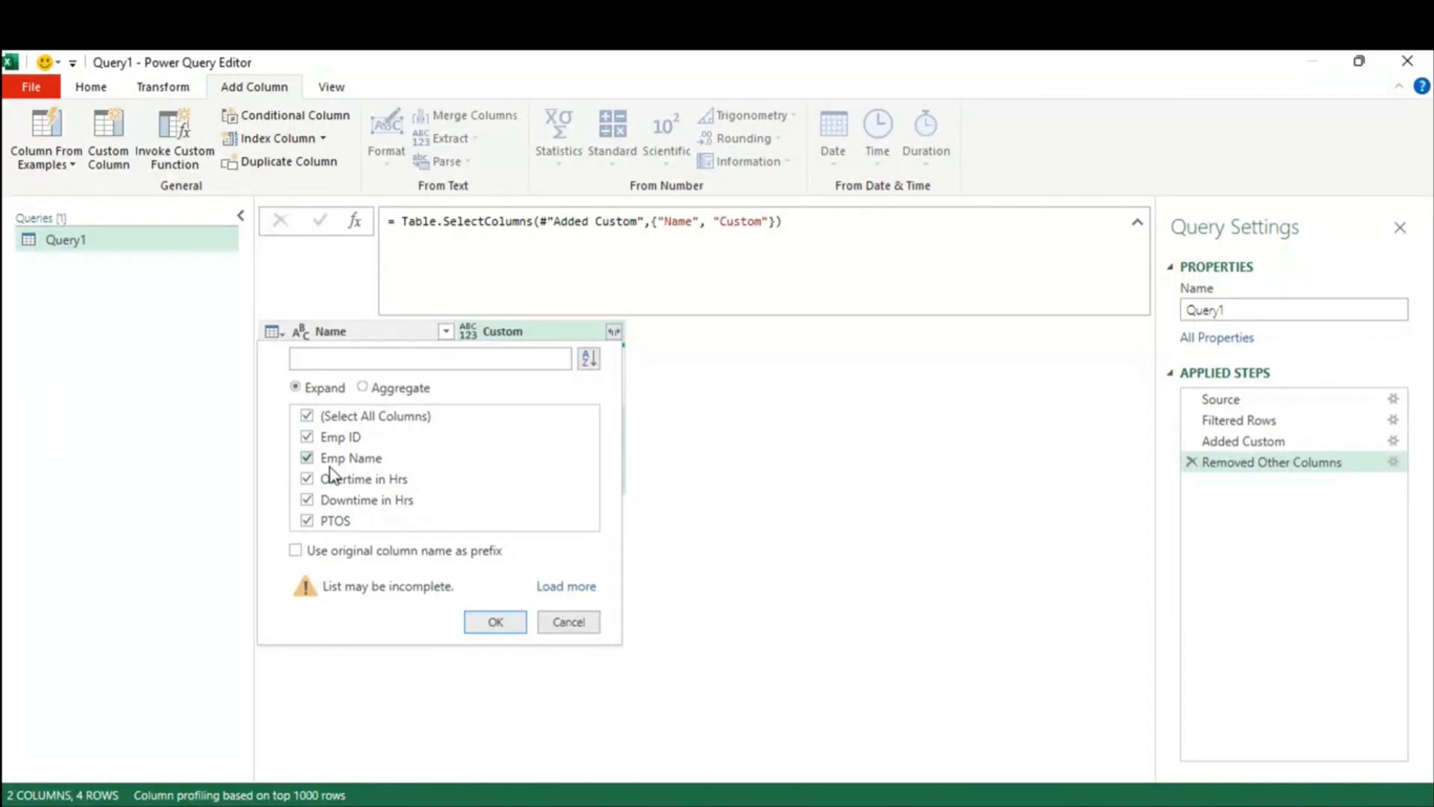
# Step: Dismiss the Custom expand options without expanding, keeping just Name and Custom
pyautogui.click(570, 623)
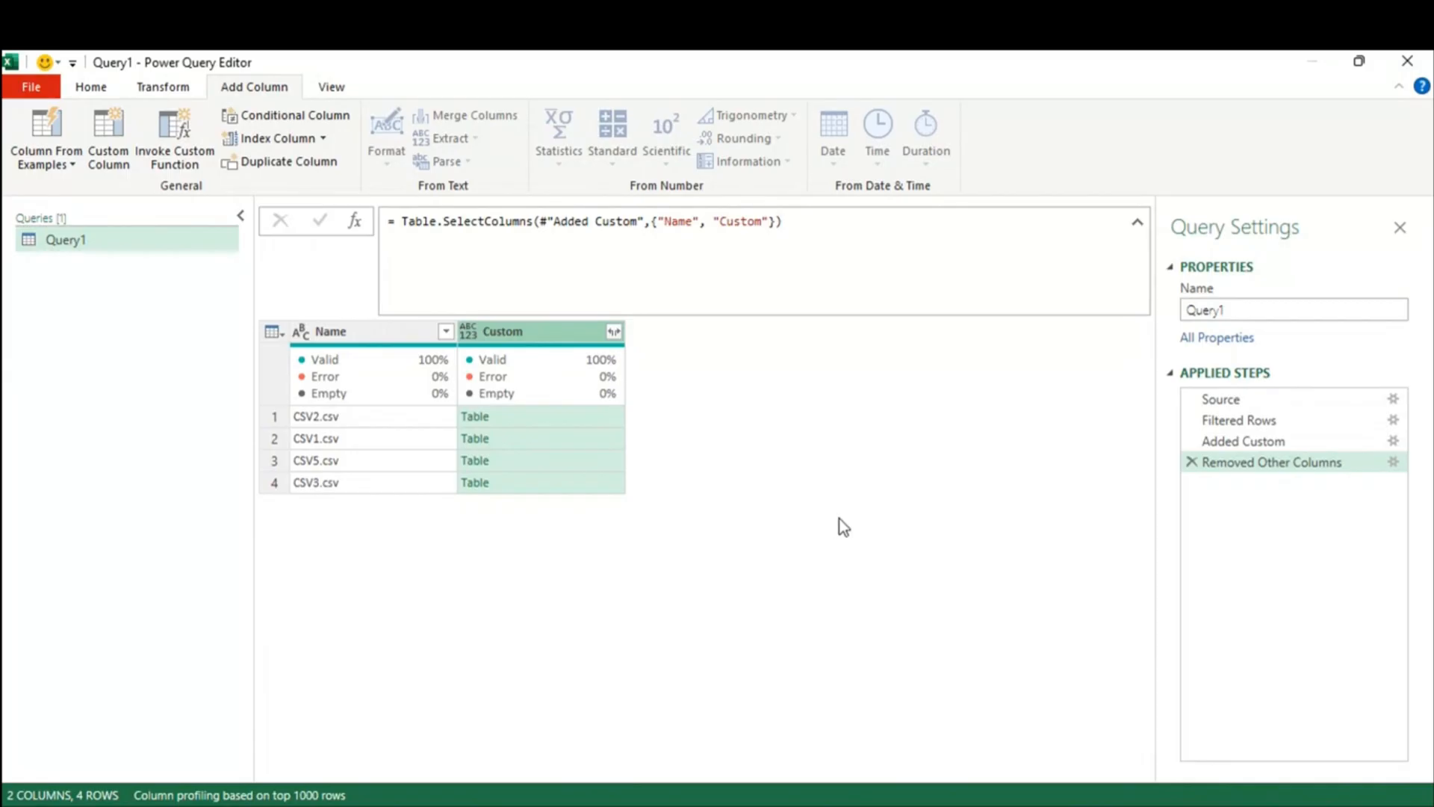
# Step: Close the Power Query Editor, keeping Query1 as a connection-only query
pyautogui.click(1407, 61)
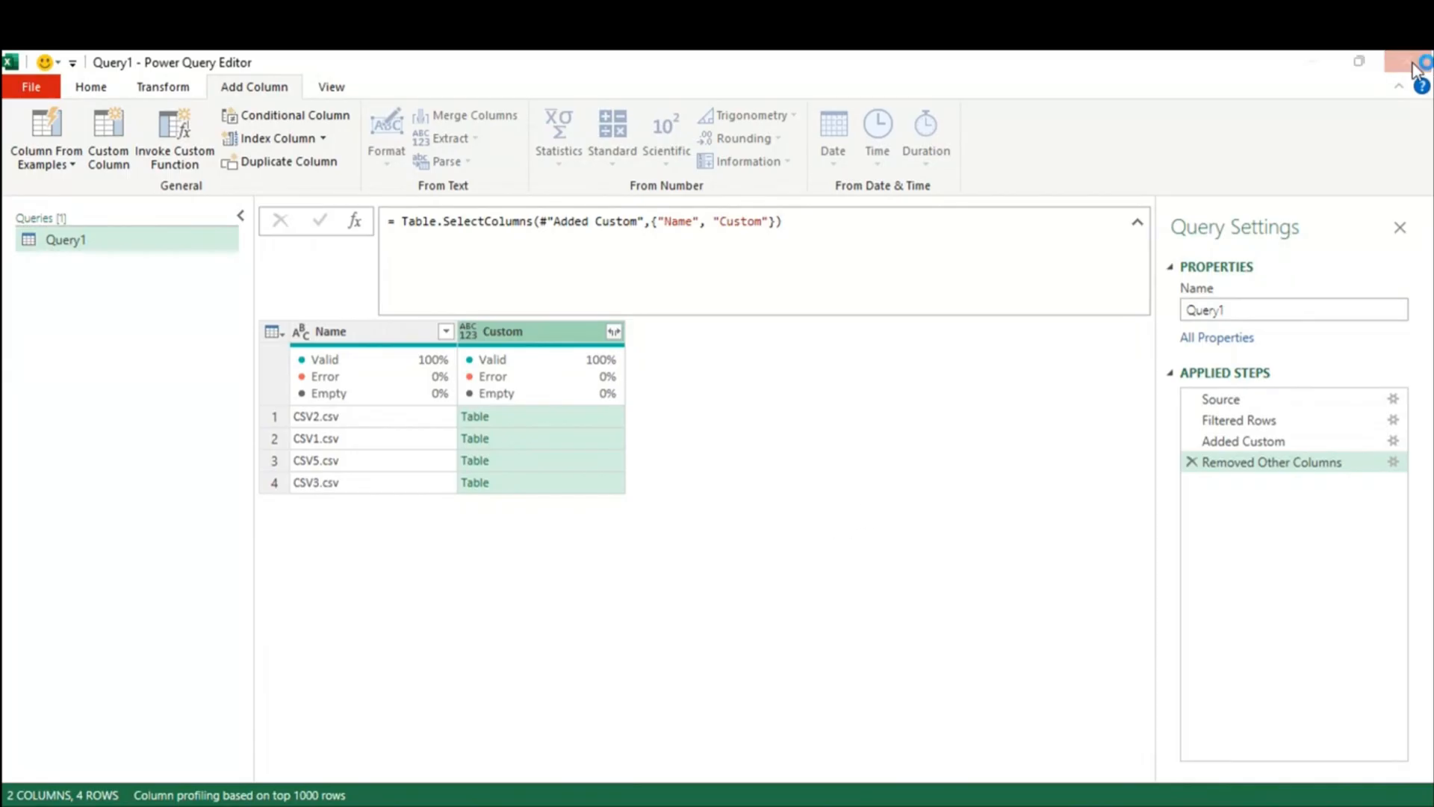
pyautogui.click(843, 467)
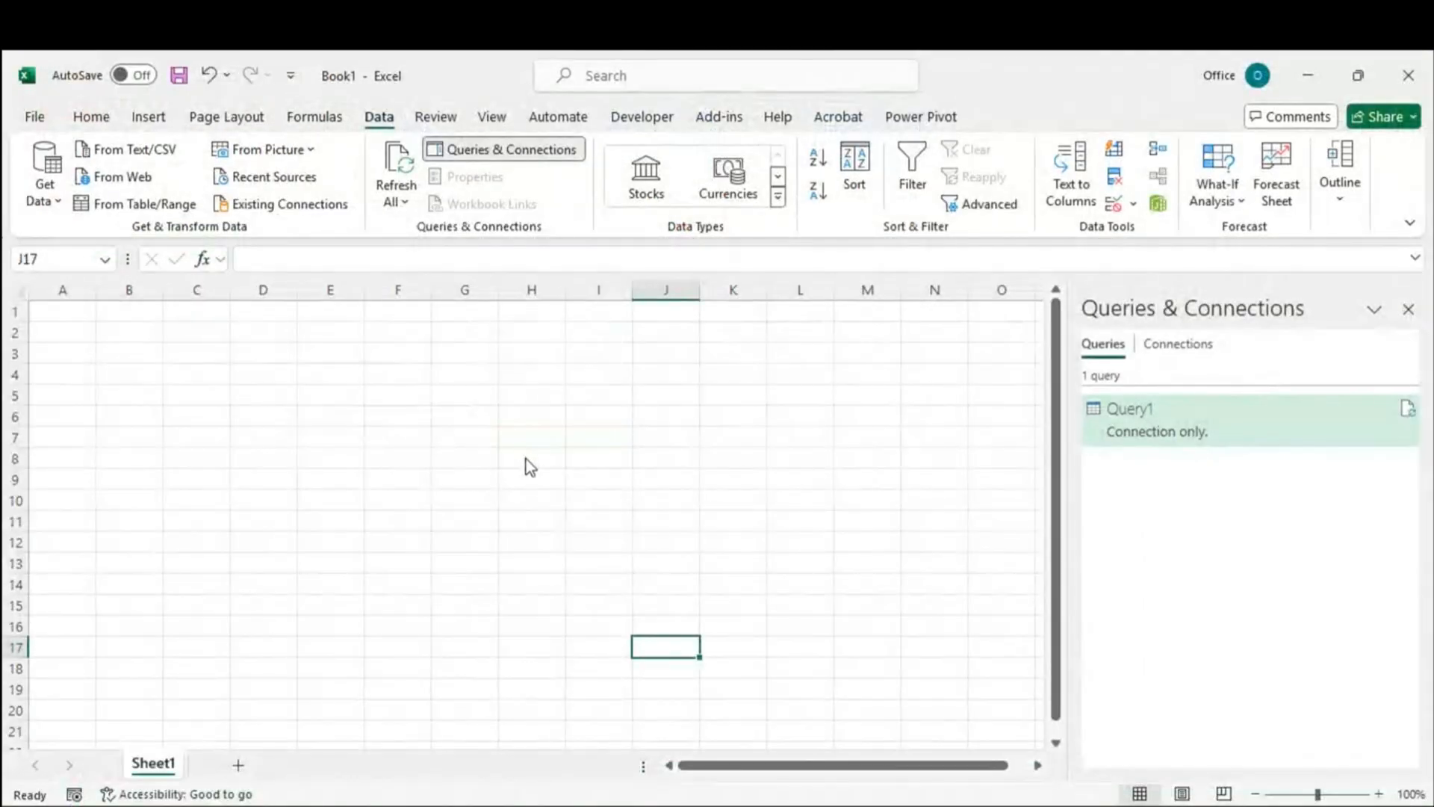
pyautogui.click(527, 457)
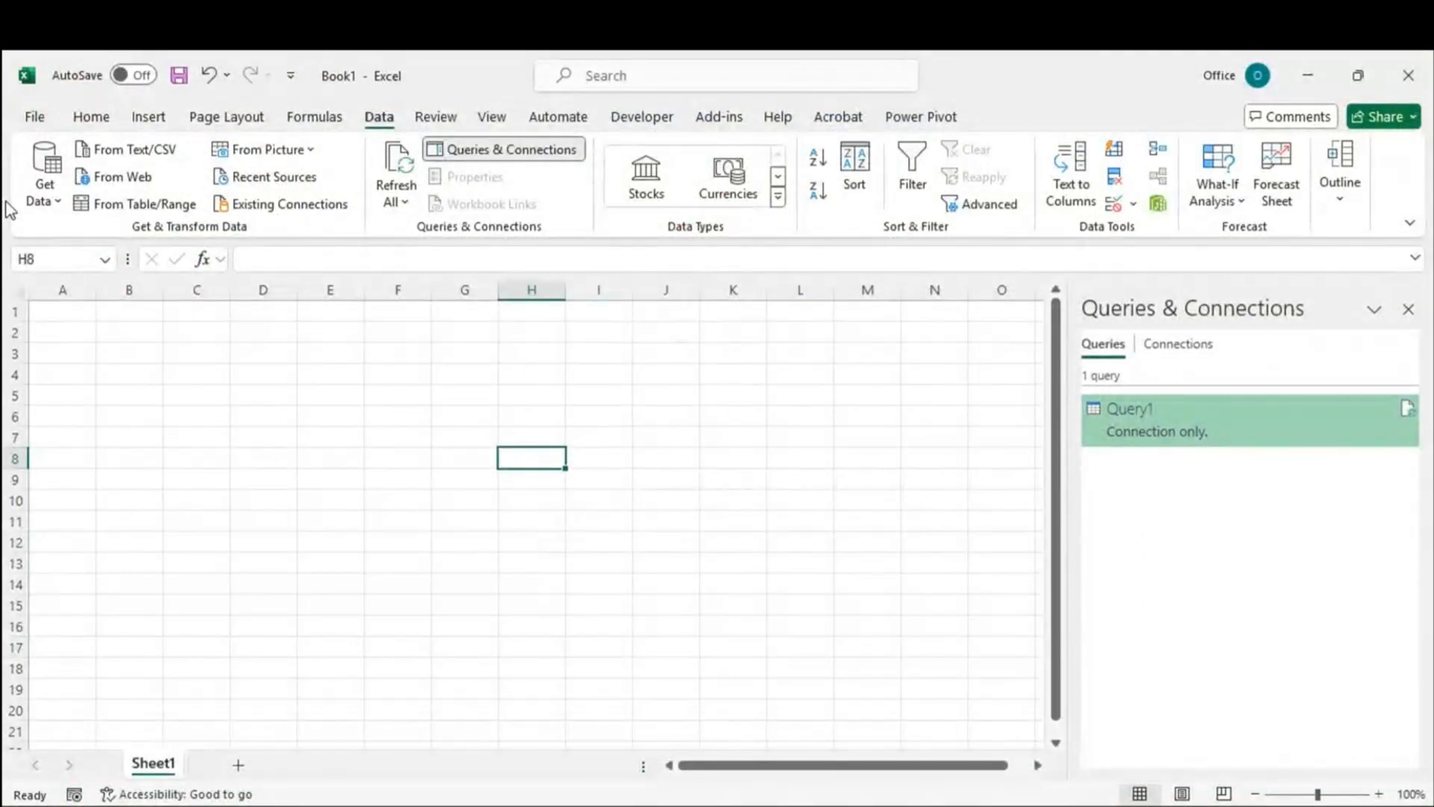
# Step: Start a new From SQL Server Database connection from Data > Get Data > From Database
pyautogui.click(53, 200)
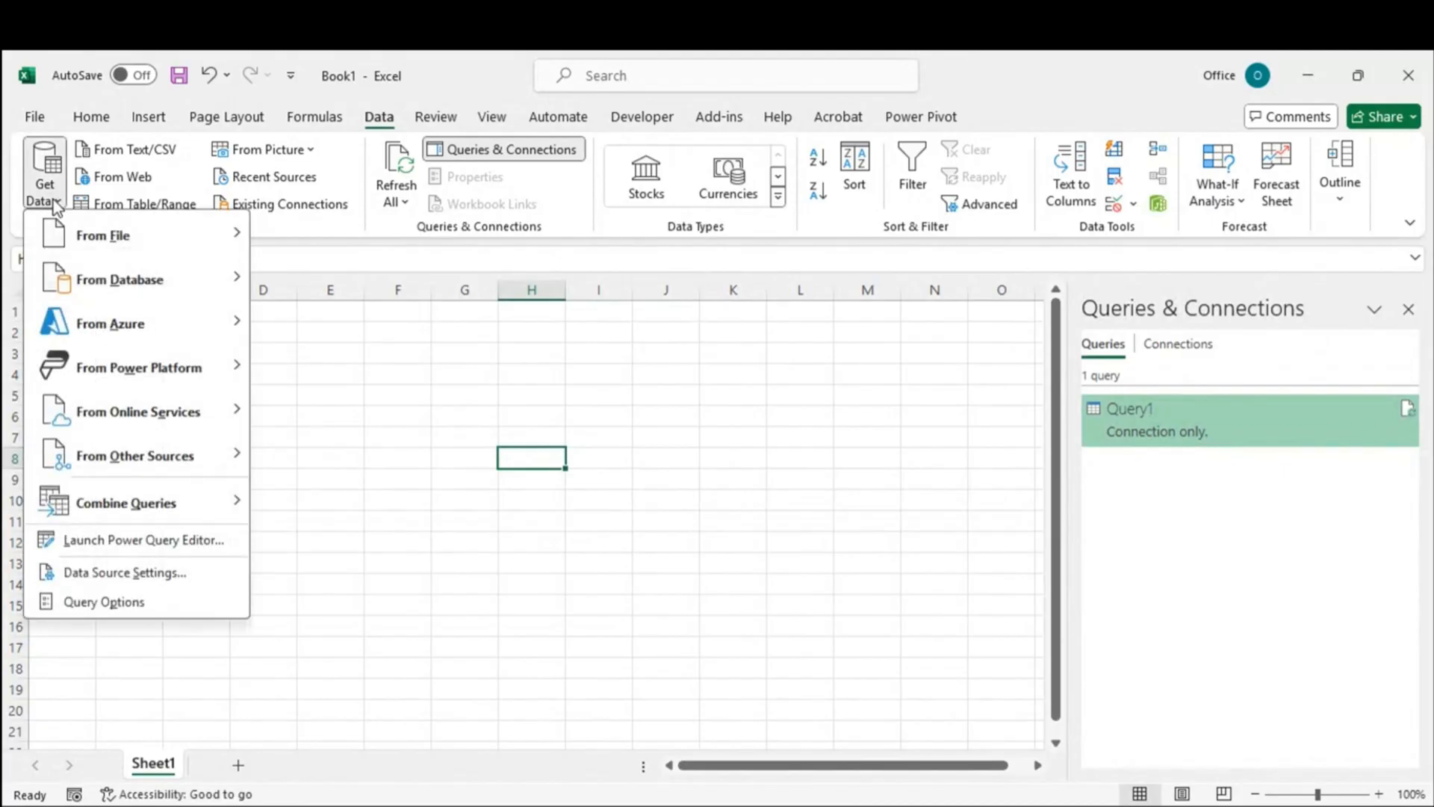
pyautogui.moveTo(137, 286)
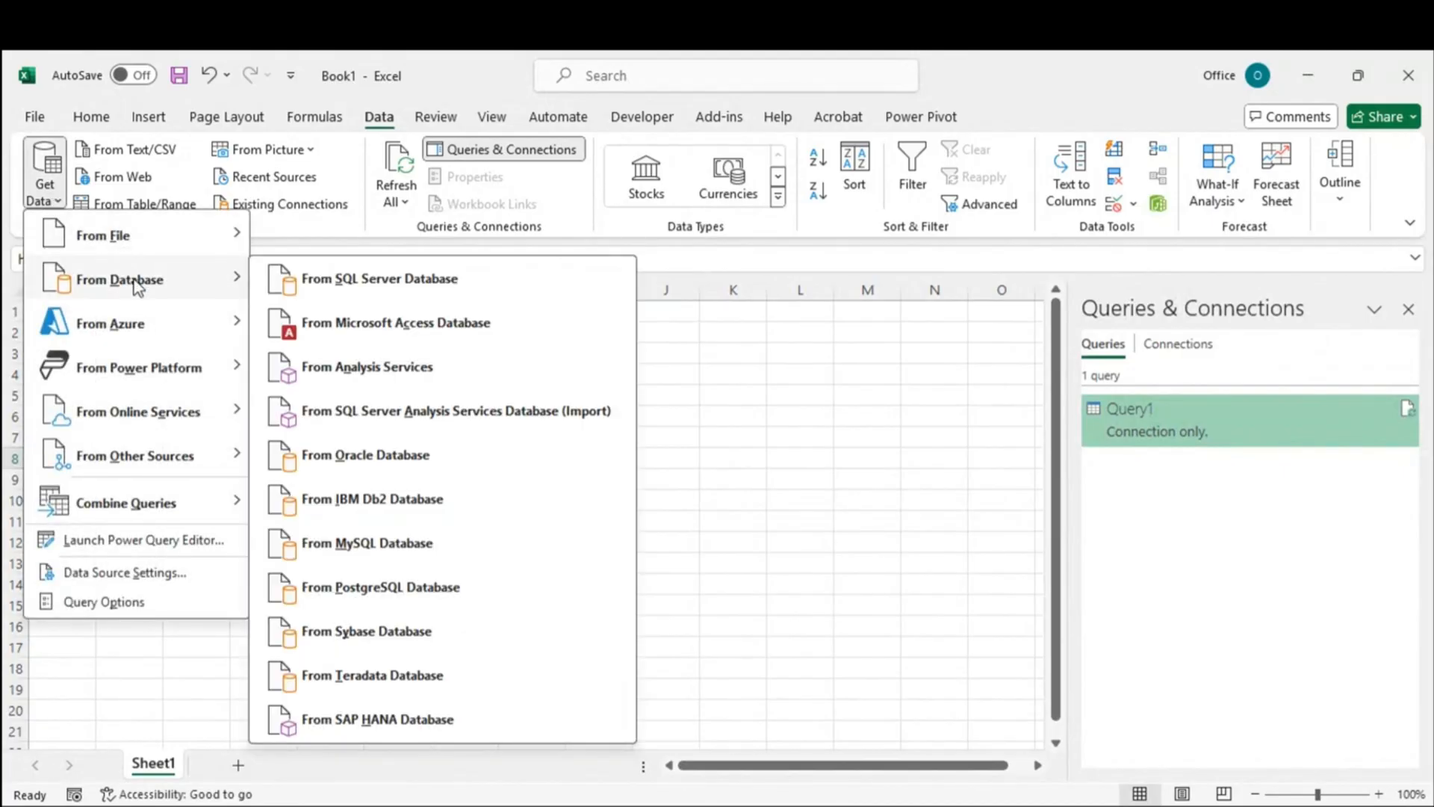
pyautogui.click(497, 285)
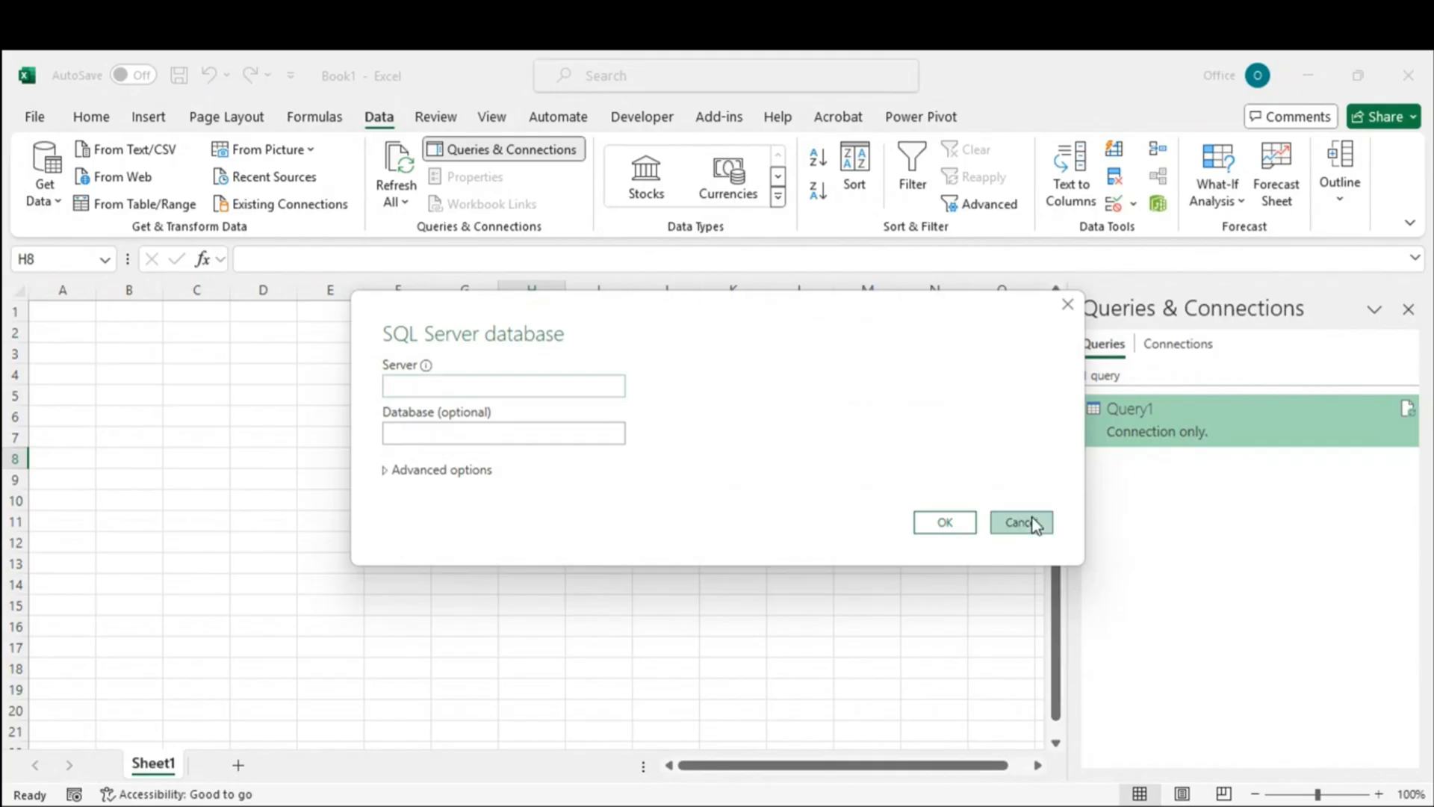
pyautogui.click(1033, 523)
pyautogui.click(64, 205)
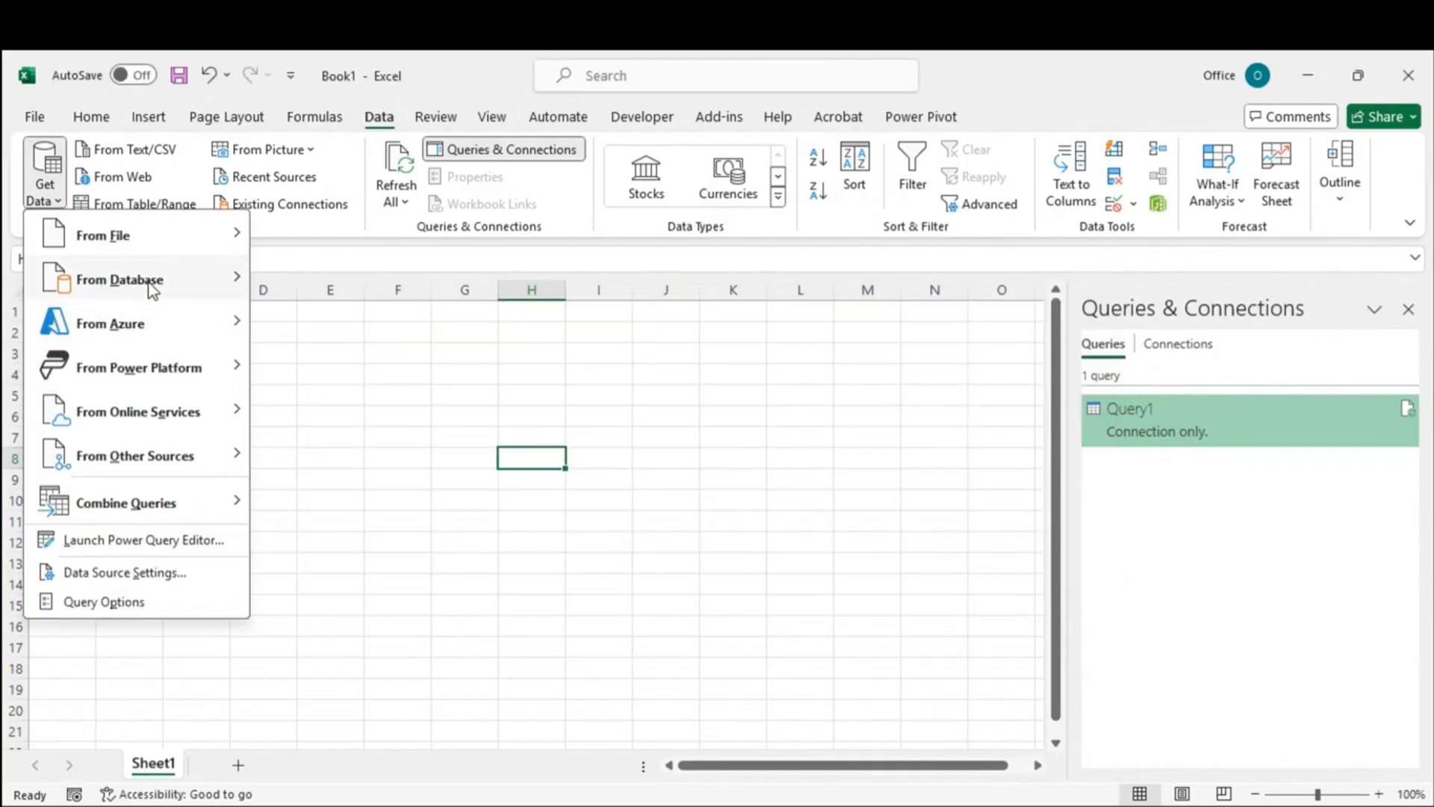
pyautogui.moveTo(169, 270)
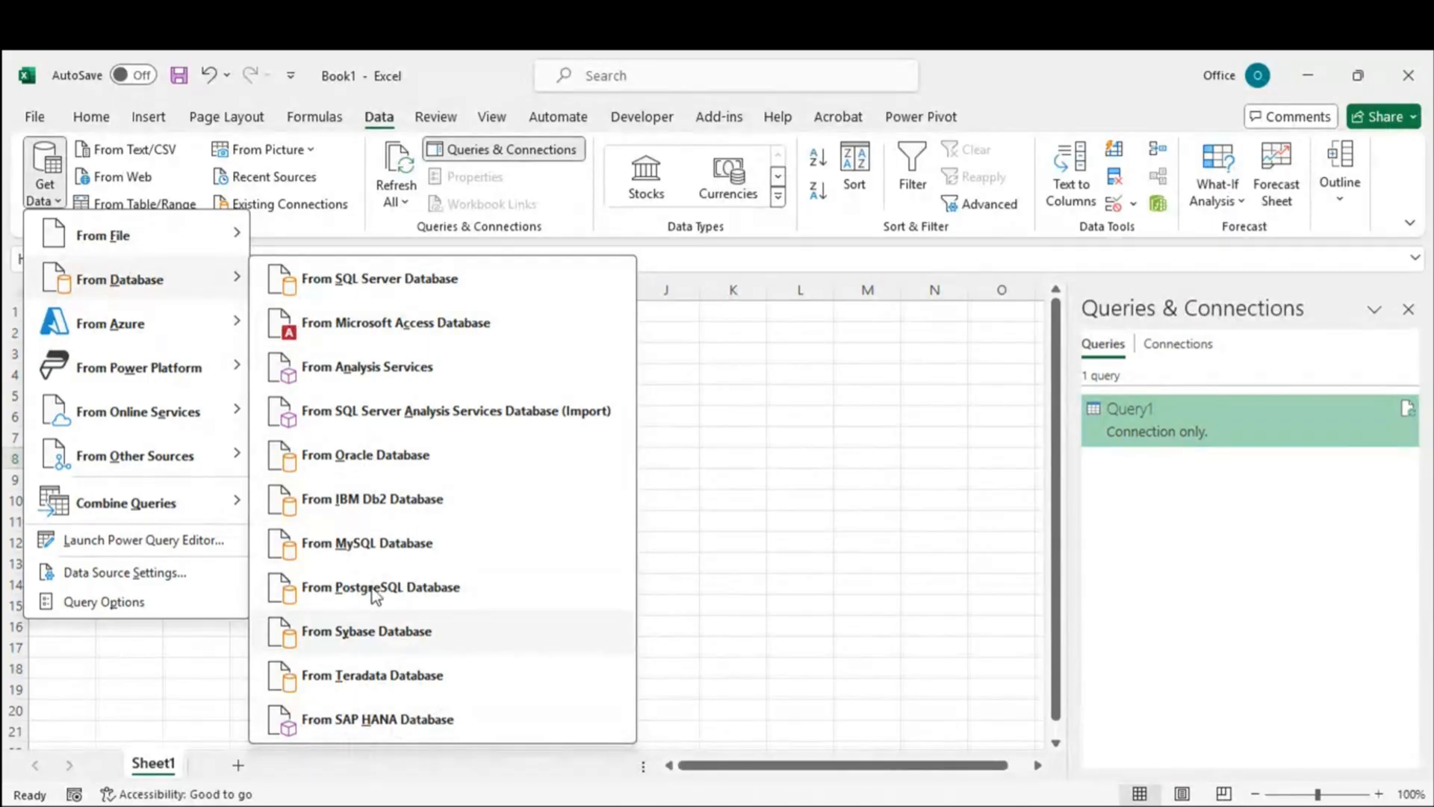
pyautogui.click(369, 284)
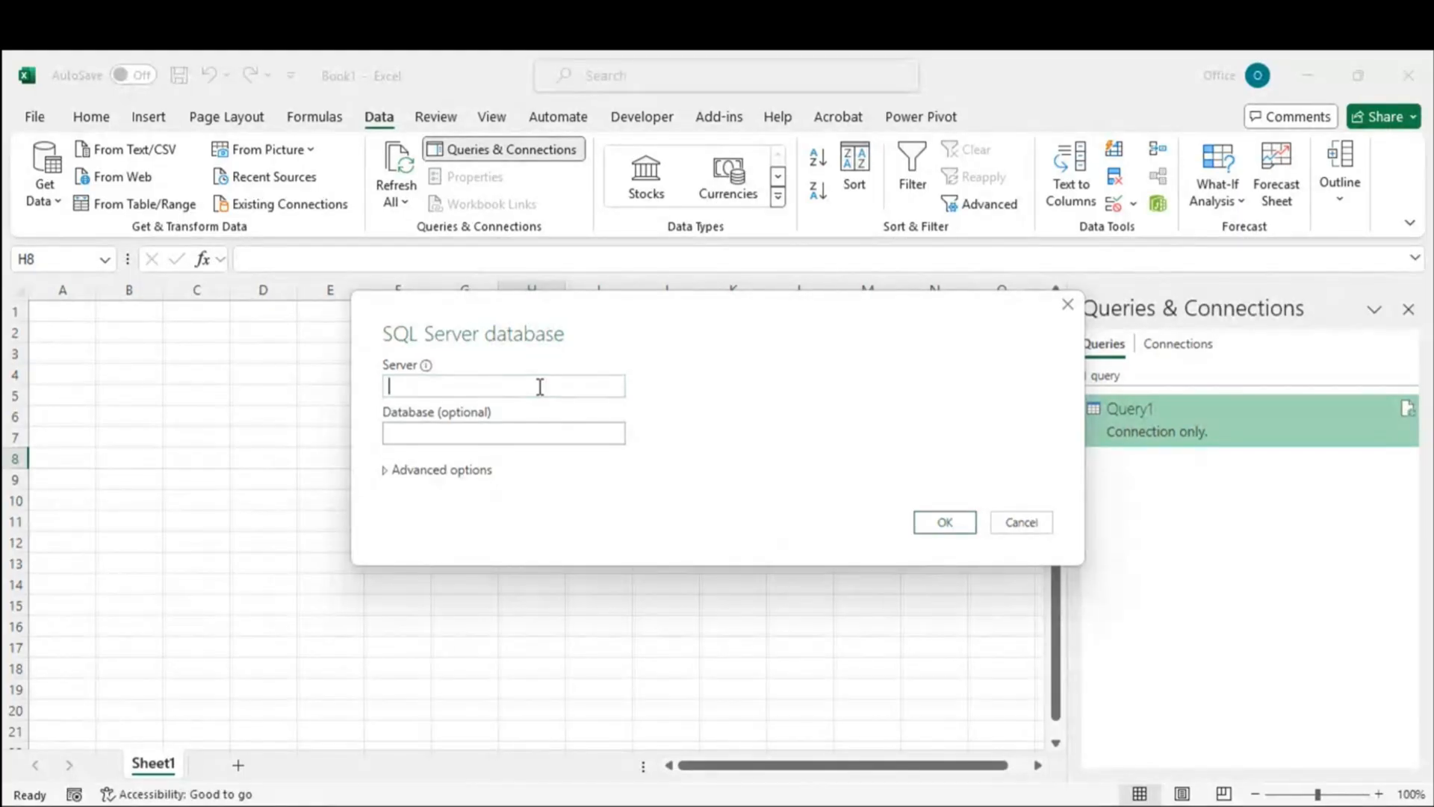
# Step: Enter the server name in the Server box, leaving the optional database field empty
pyautogui.write('RAMJI')
pyautogui.click(430, 433)
pyautogui.click(431, 432)
pyautogui.moveTo(432, 384); pyautogui.dragTo(374, 383)
# Step: Connect, pick newtempdatabase in the Navigator, and send it to Power Query with Transform Data
pyautogui.click(925, 527)
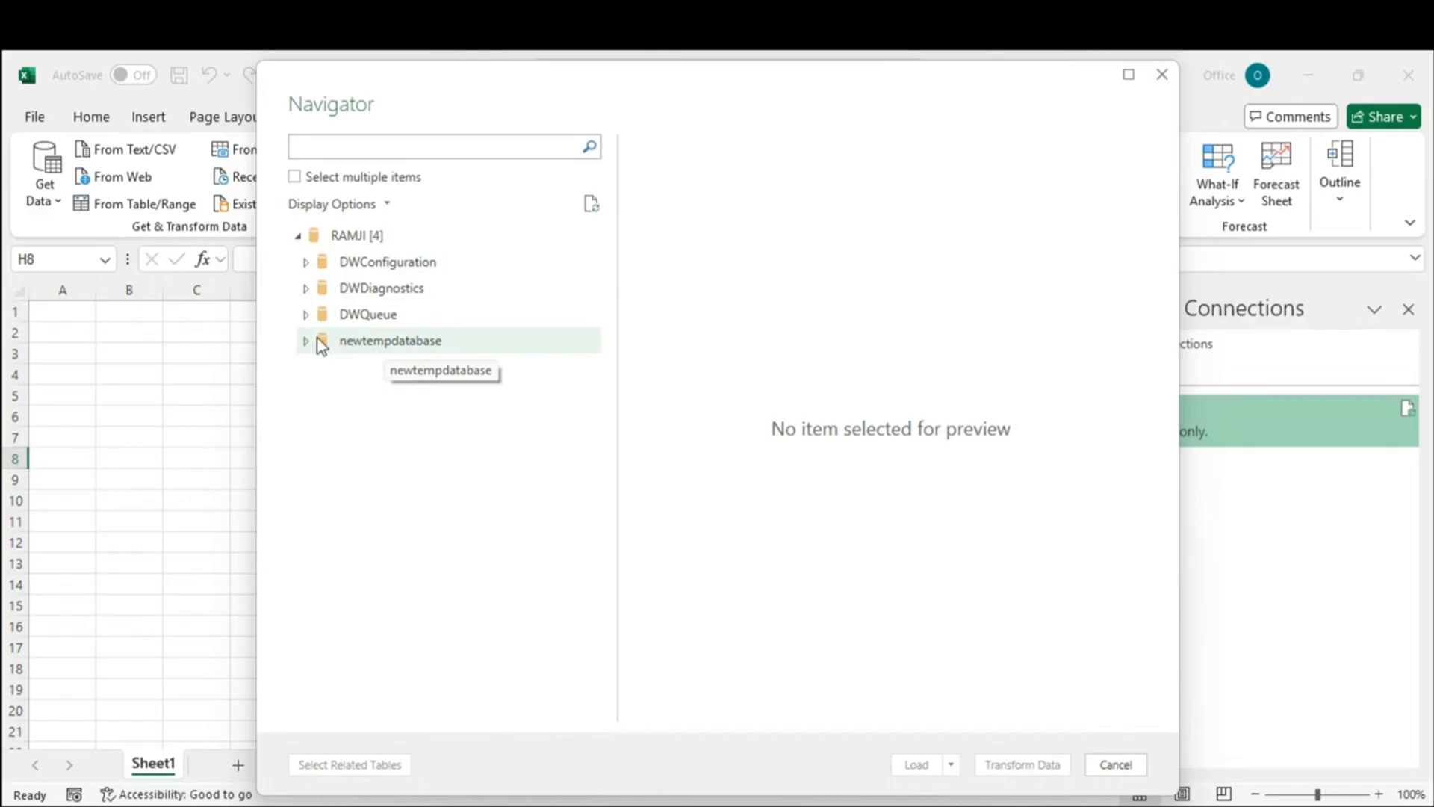
pyautogui.click(352, 339)
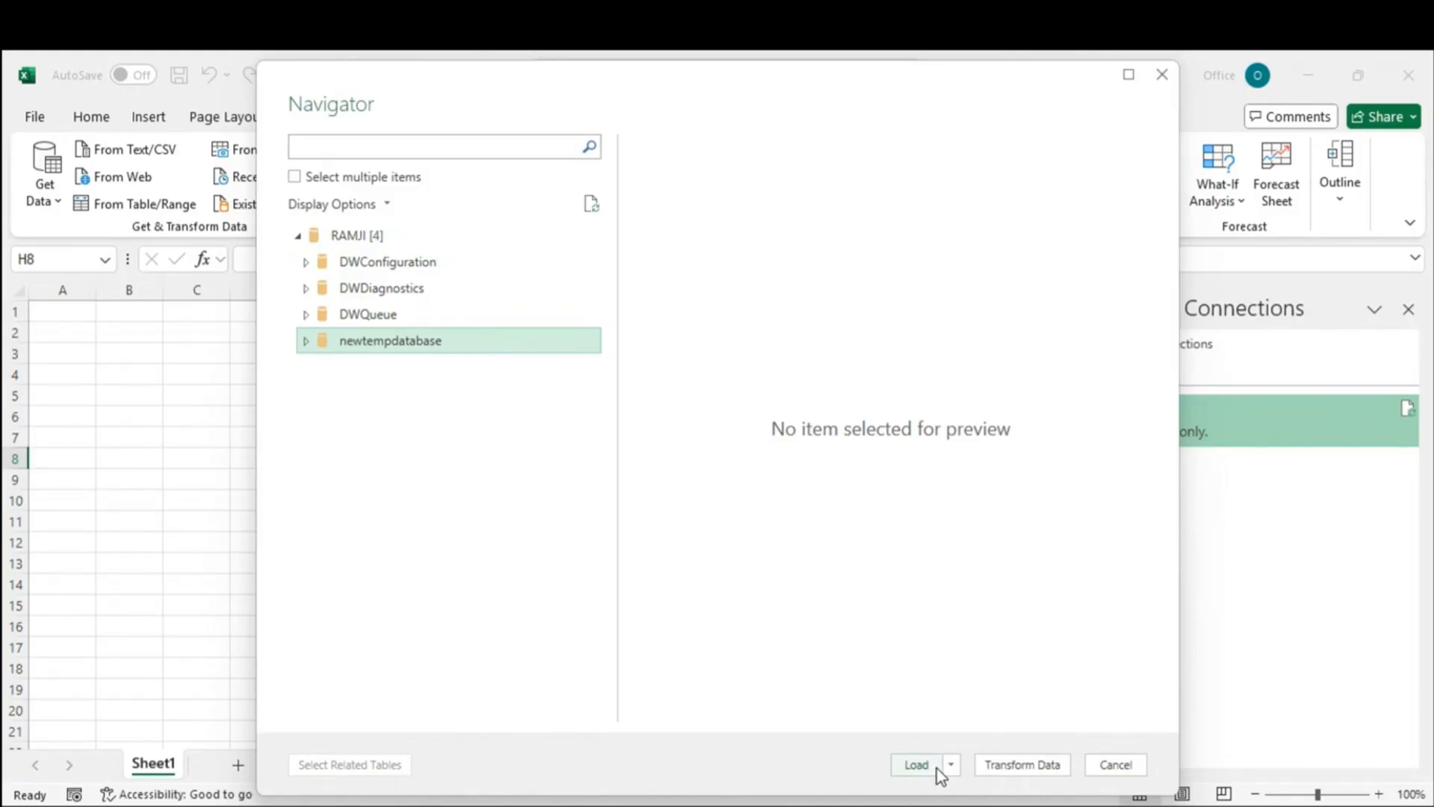
pyautogui.click(1013, 769)
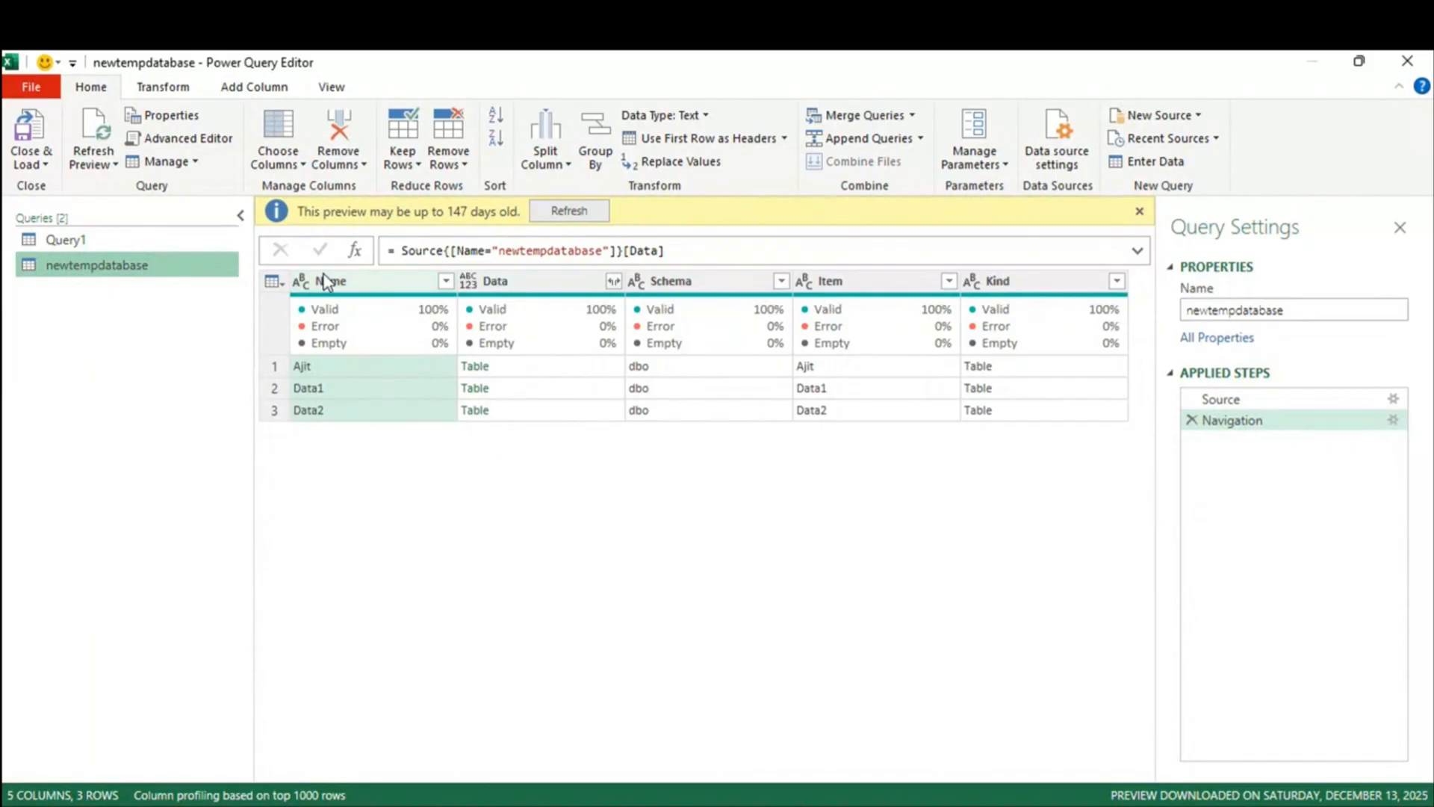
# Step: Preview the Ajit, Data1 and Data2 tables, then view the Source step listing all four databases
pyautogui.click(350, 369)
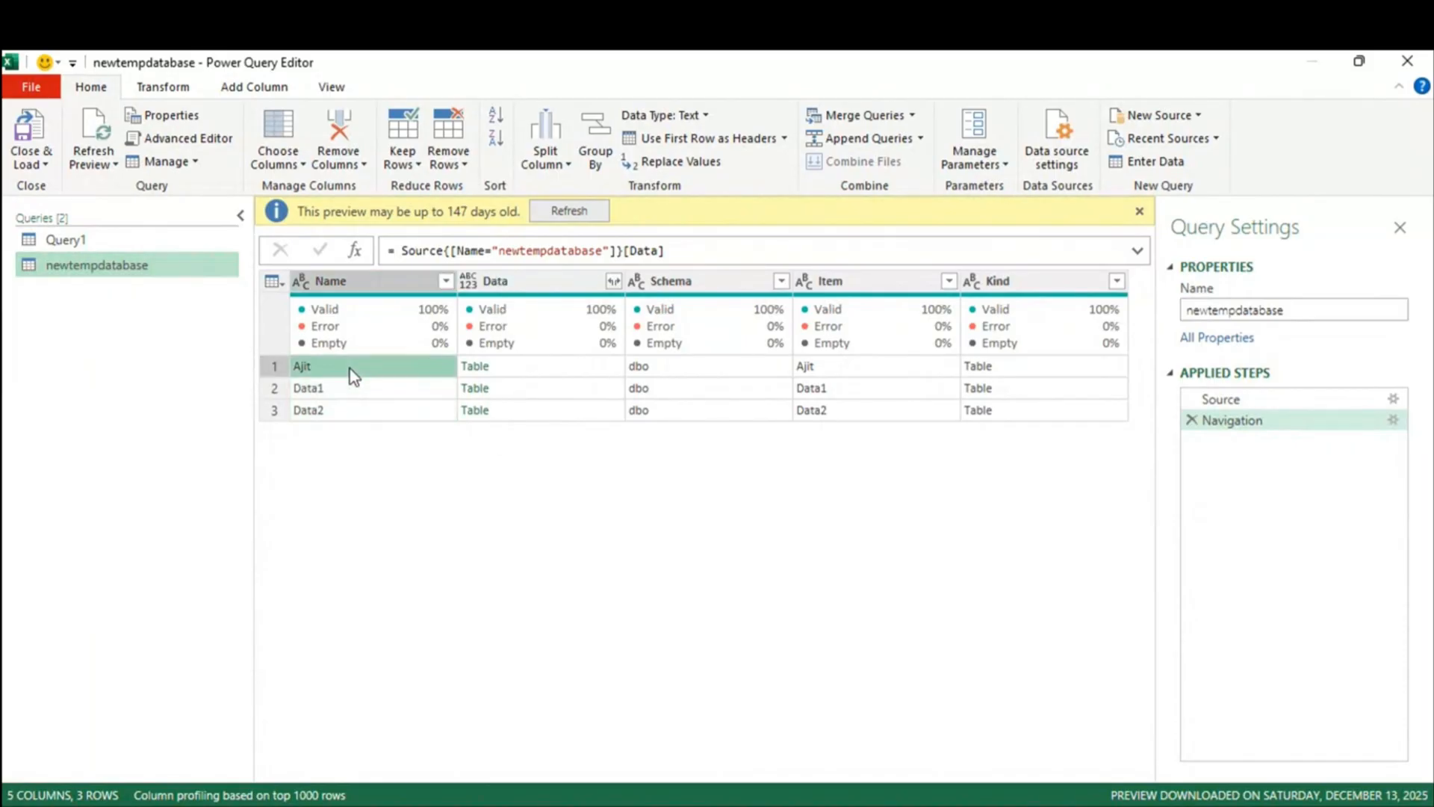
pyautogui.click(356, 391)
pyautogui.click(361, 410)
pyautogui.click(519, 369)
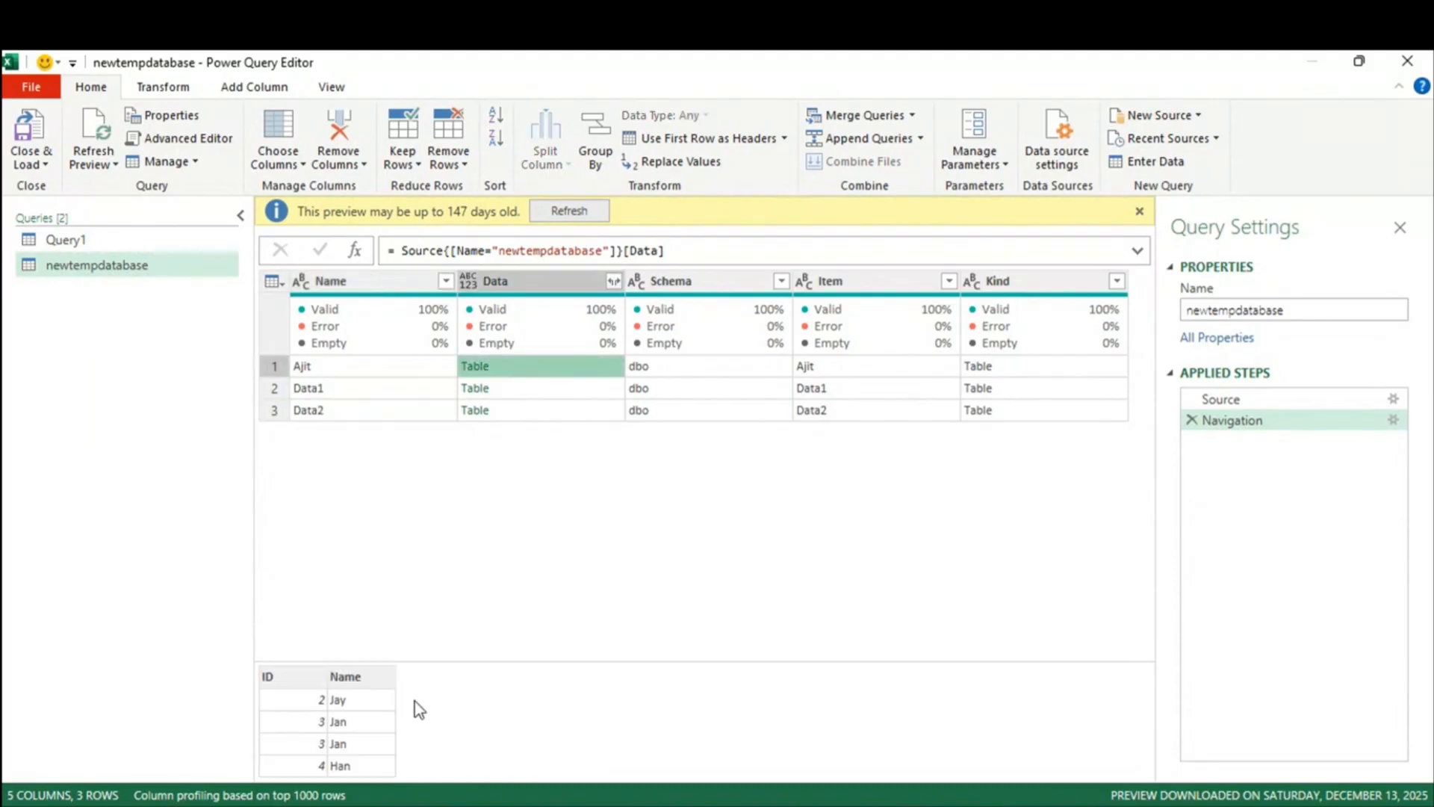
pyautogui.click(527, 389)
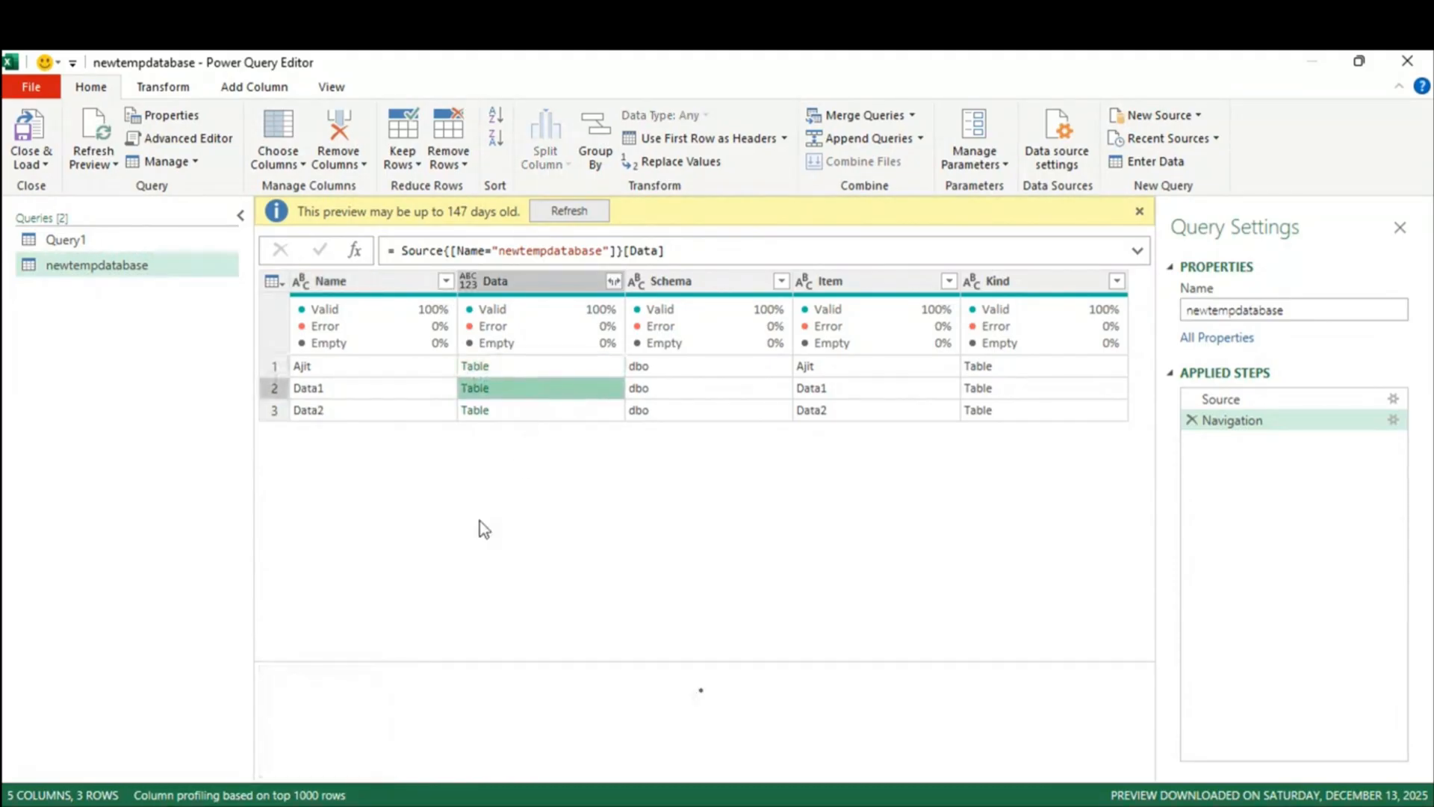
pyautogui.click(568, 413)
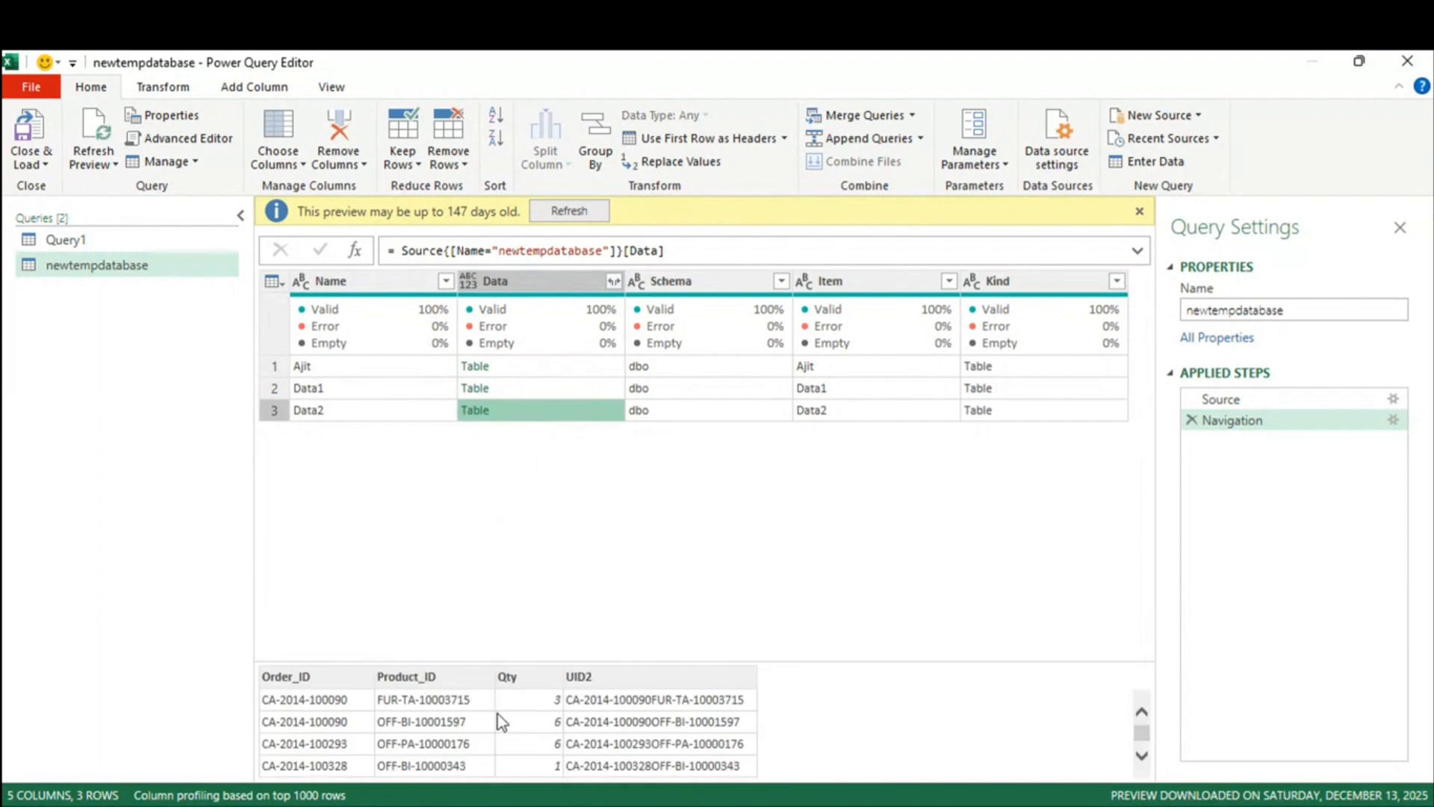
pyautogui.click(1203, 404)
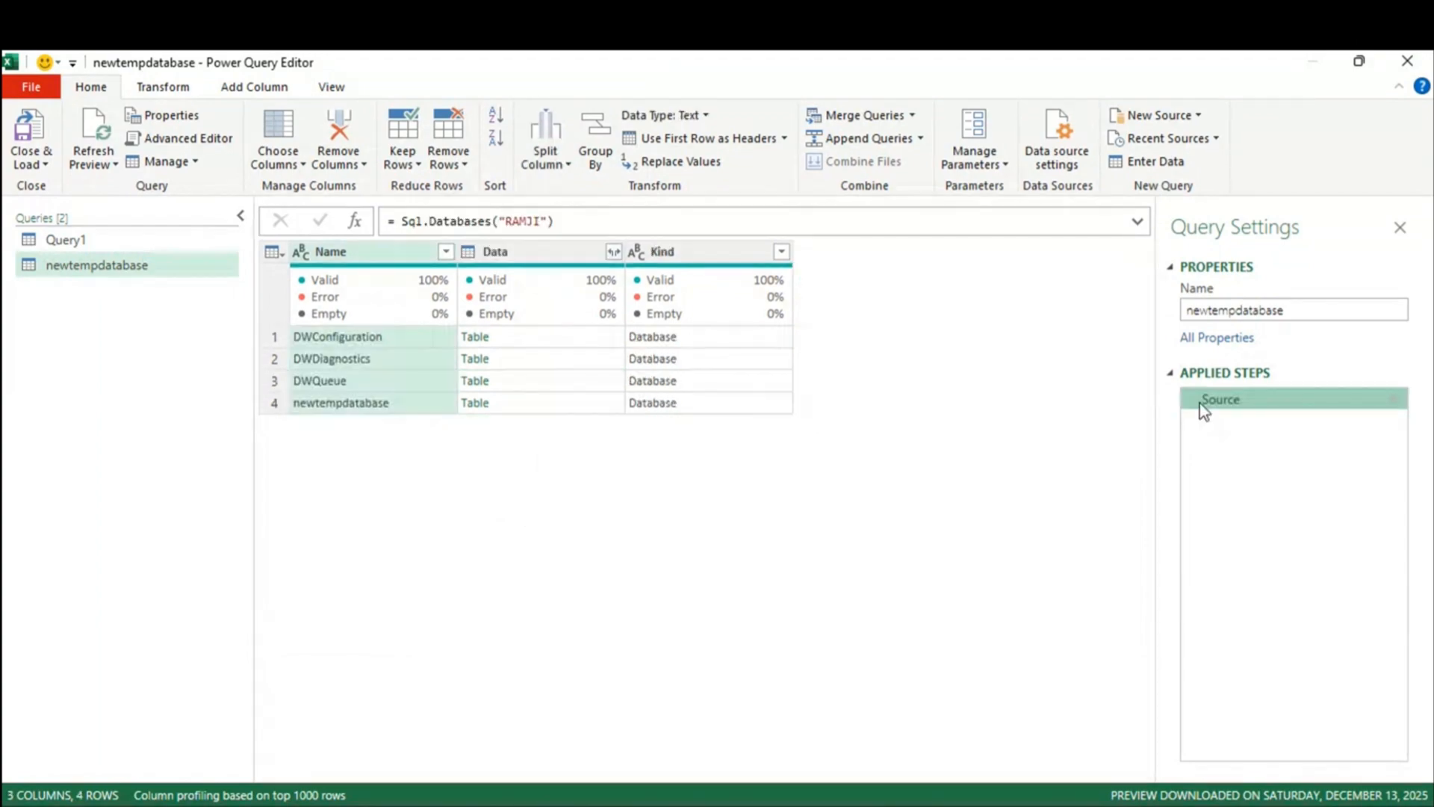
# Step: Delete the newtempdatabase query so Query1 is the only query left
pyautogui.rightClick(82, 271)
pyautogui.click(123, 332)
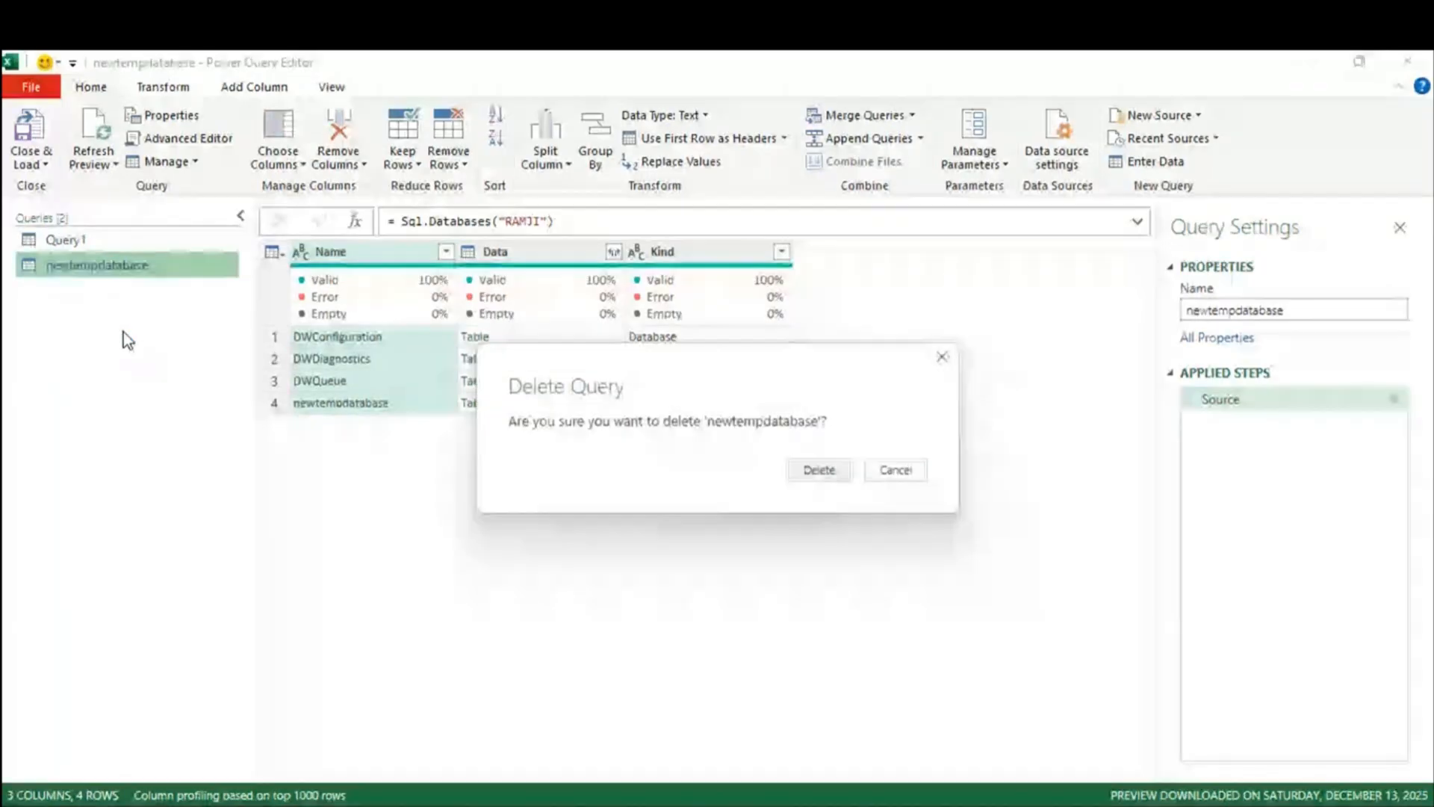
pyautogui.click(904, 470)
pyautogui.moveTo(1294, 313); pyautogui.dragTo(1124, 315)
pyautogui.hotkey('ctrl', 'c')
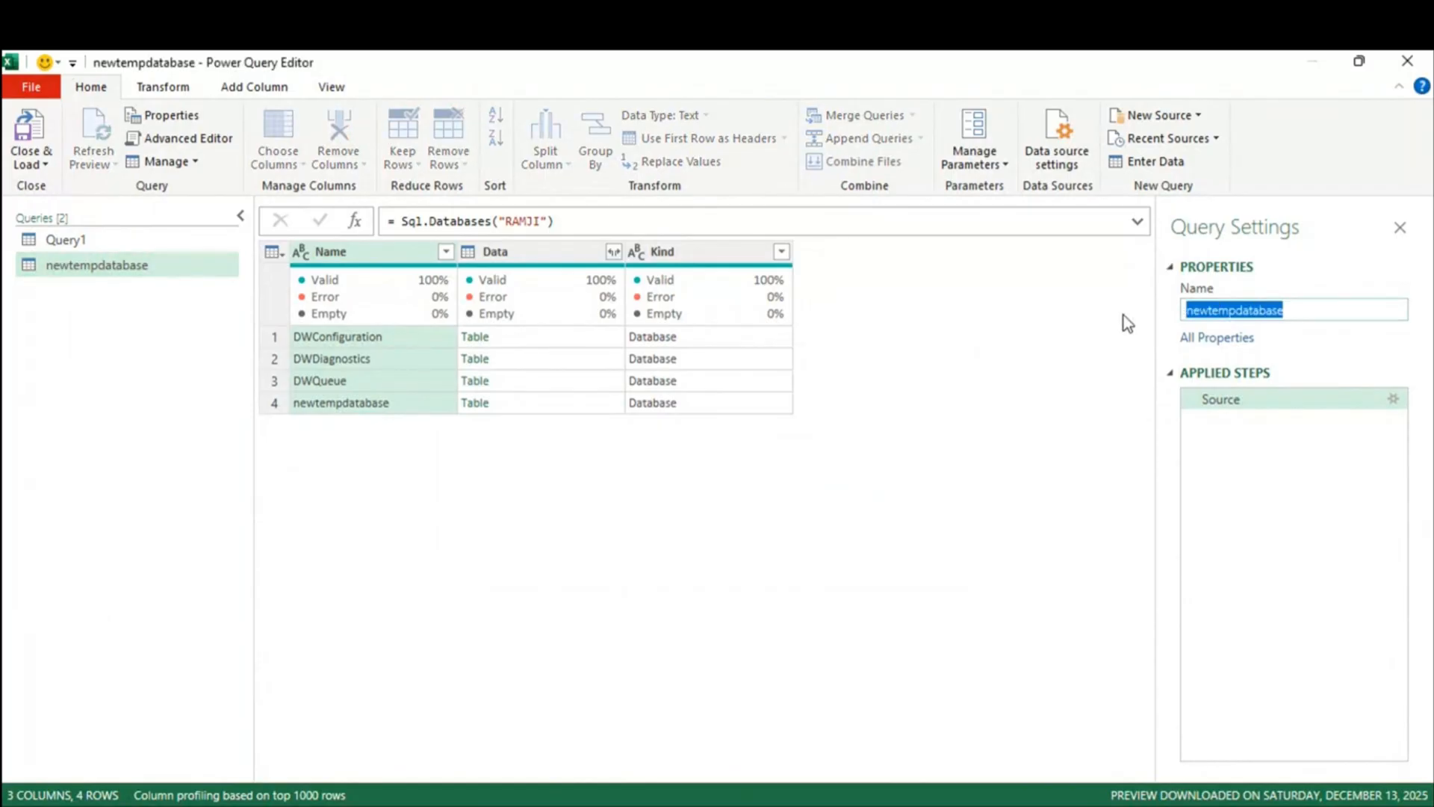
pyautogui.click(115, 275)
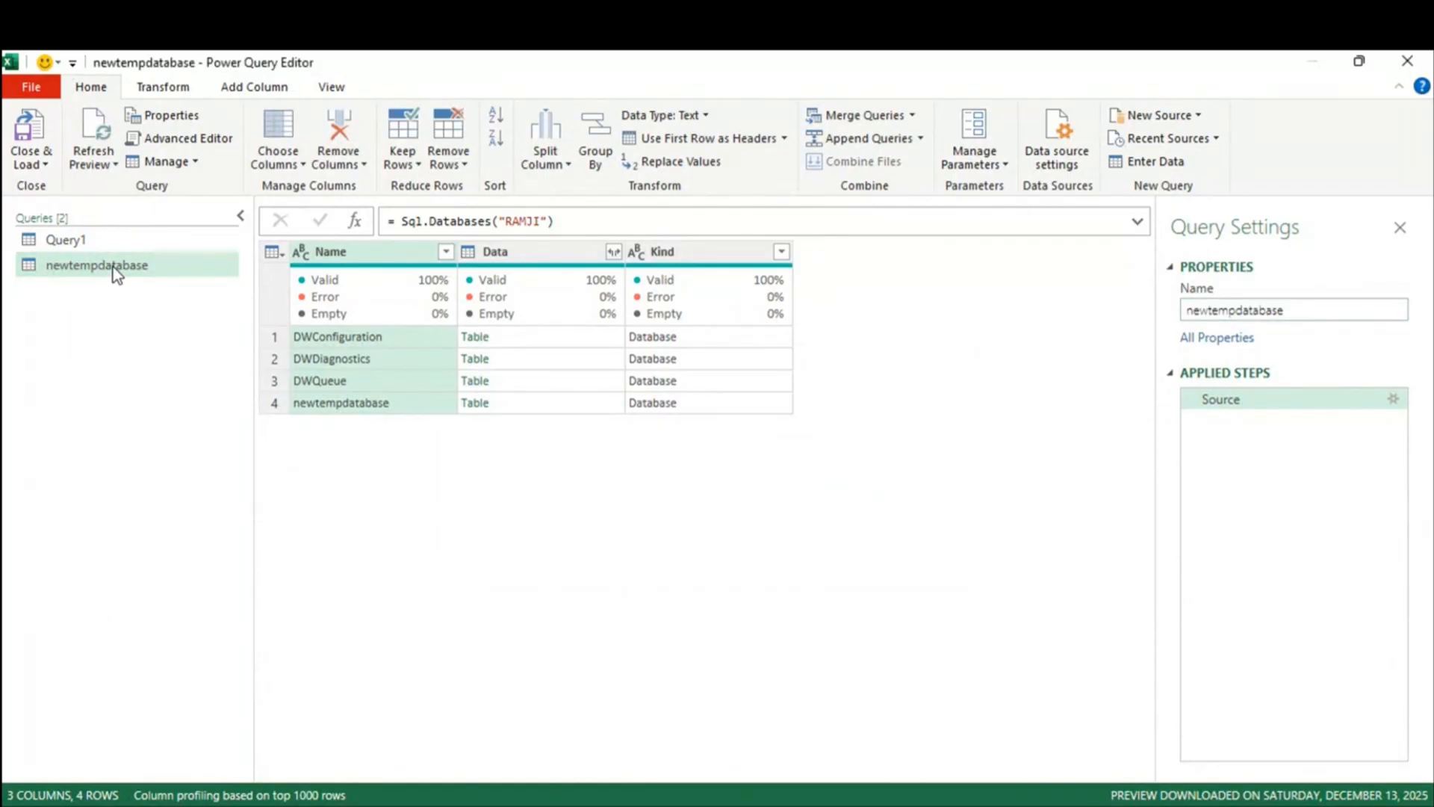
pyautogui.rightClick(114, 266)
pyautogui.press('Escape')
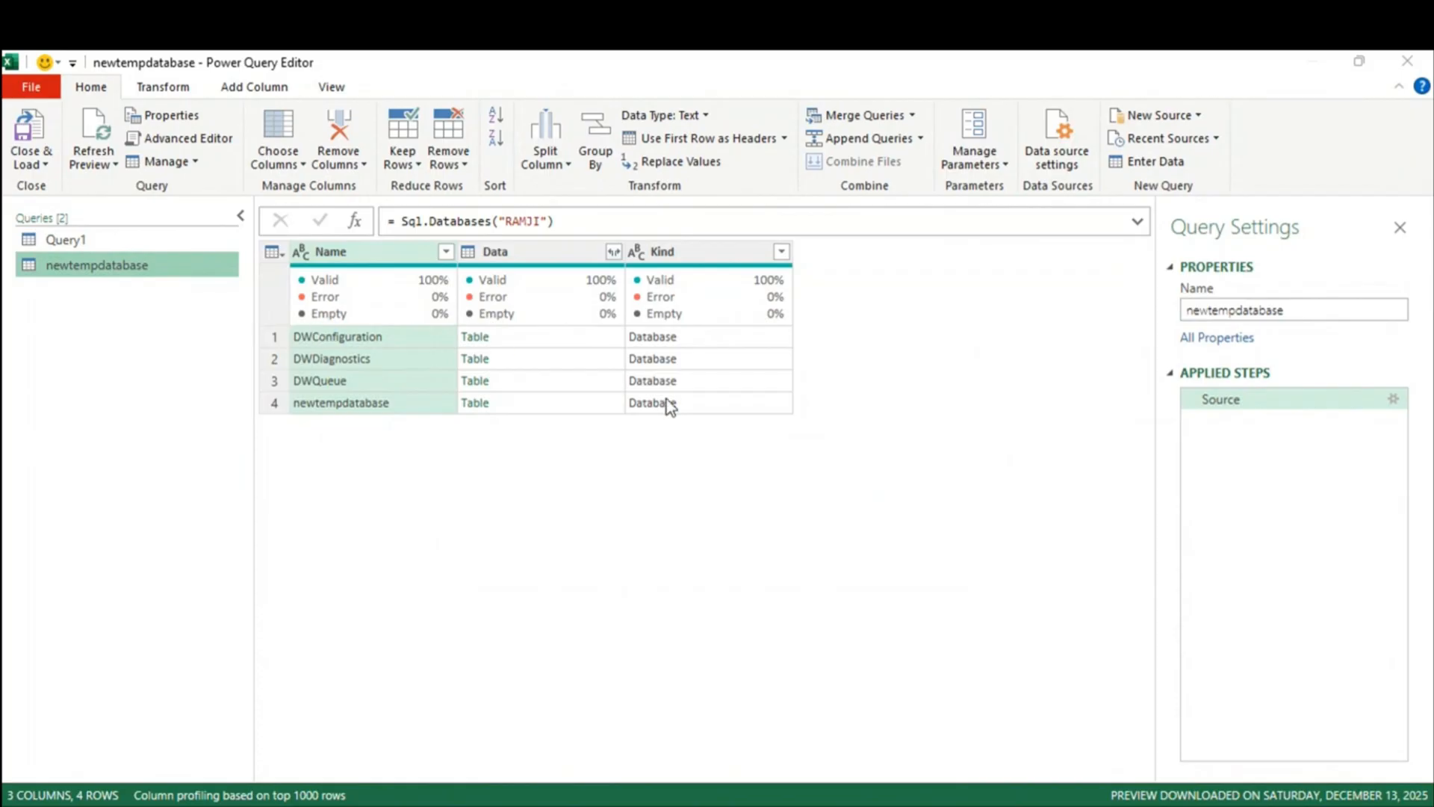
pyautogui.press('Delete')
pyautogui.click(843, 477)
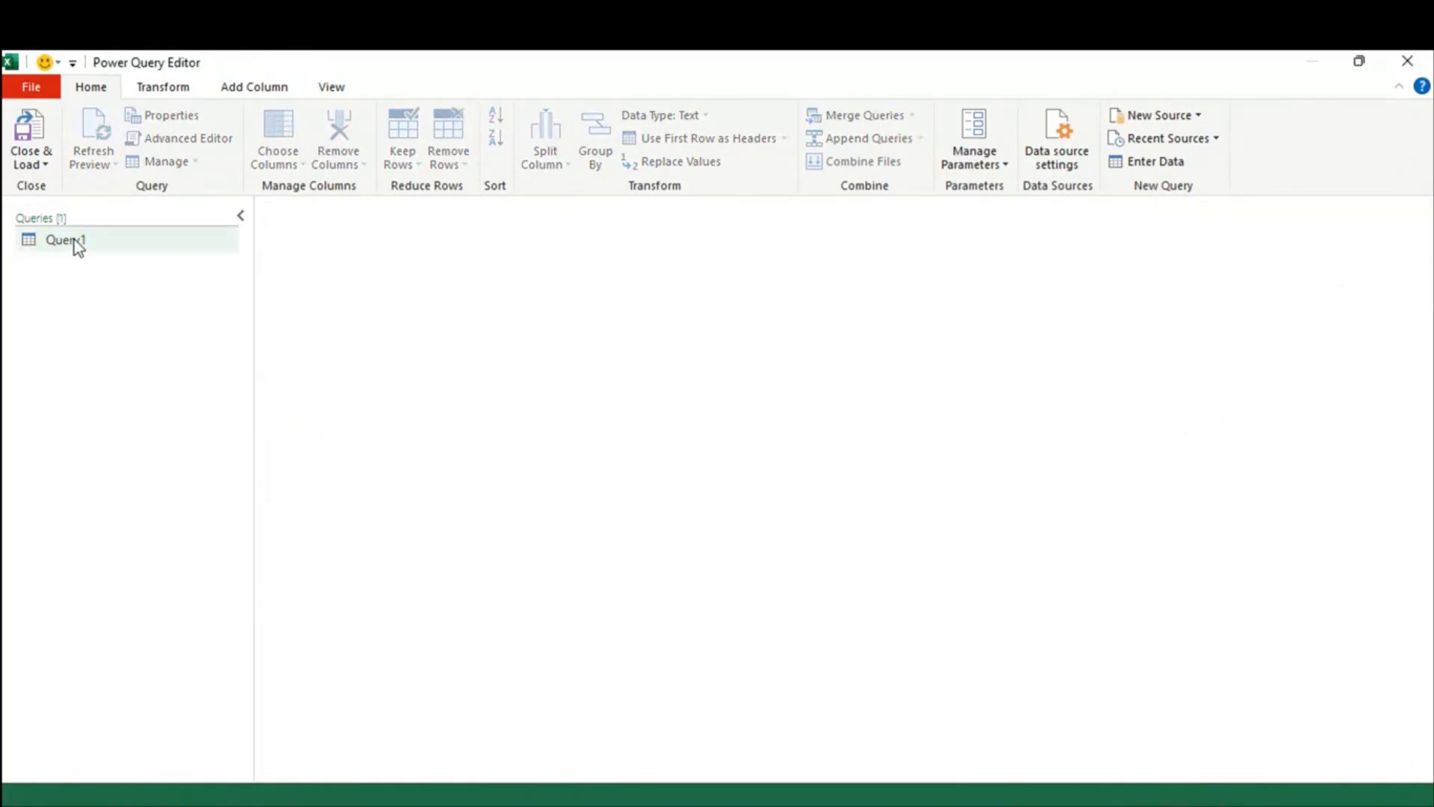
pyautogui.click(47, 160)
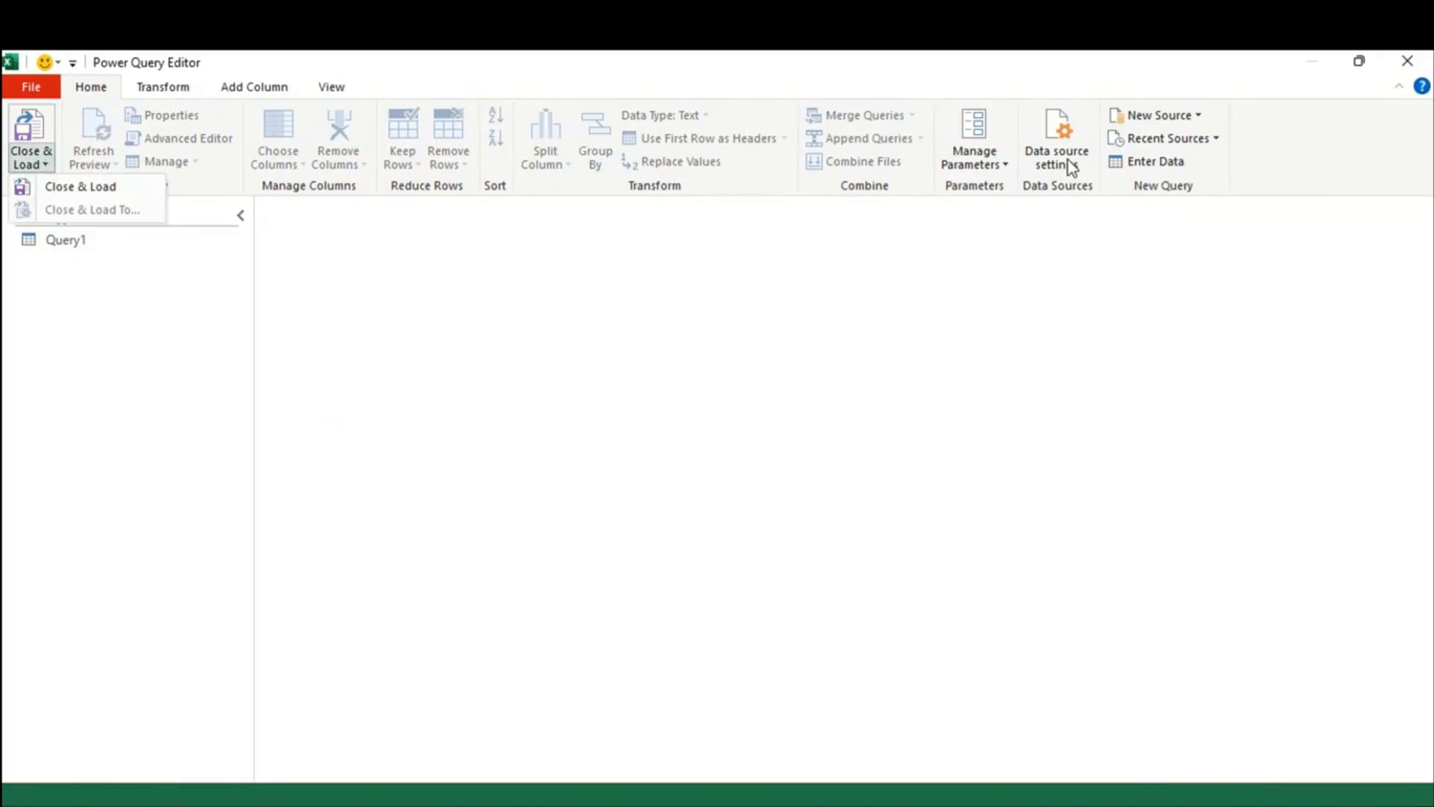
# Step: Connect via New Source > SQL Server to the server with database newtempdatabase
pyautogui.click(1199, 116)
pyautogui.moveTo(1202, 162)
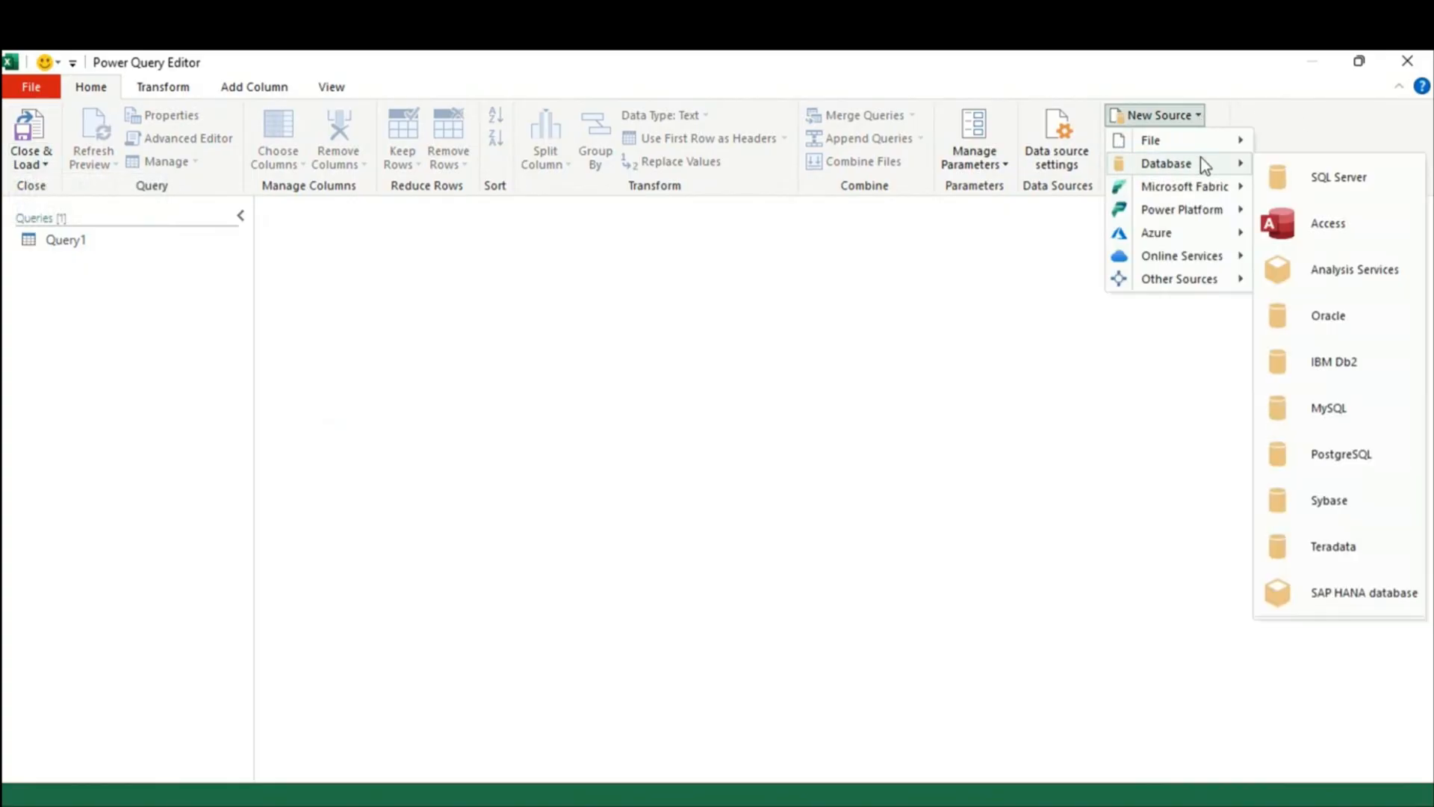
pyautogui.click(1334, 178)
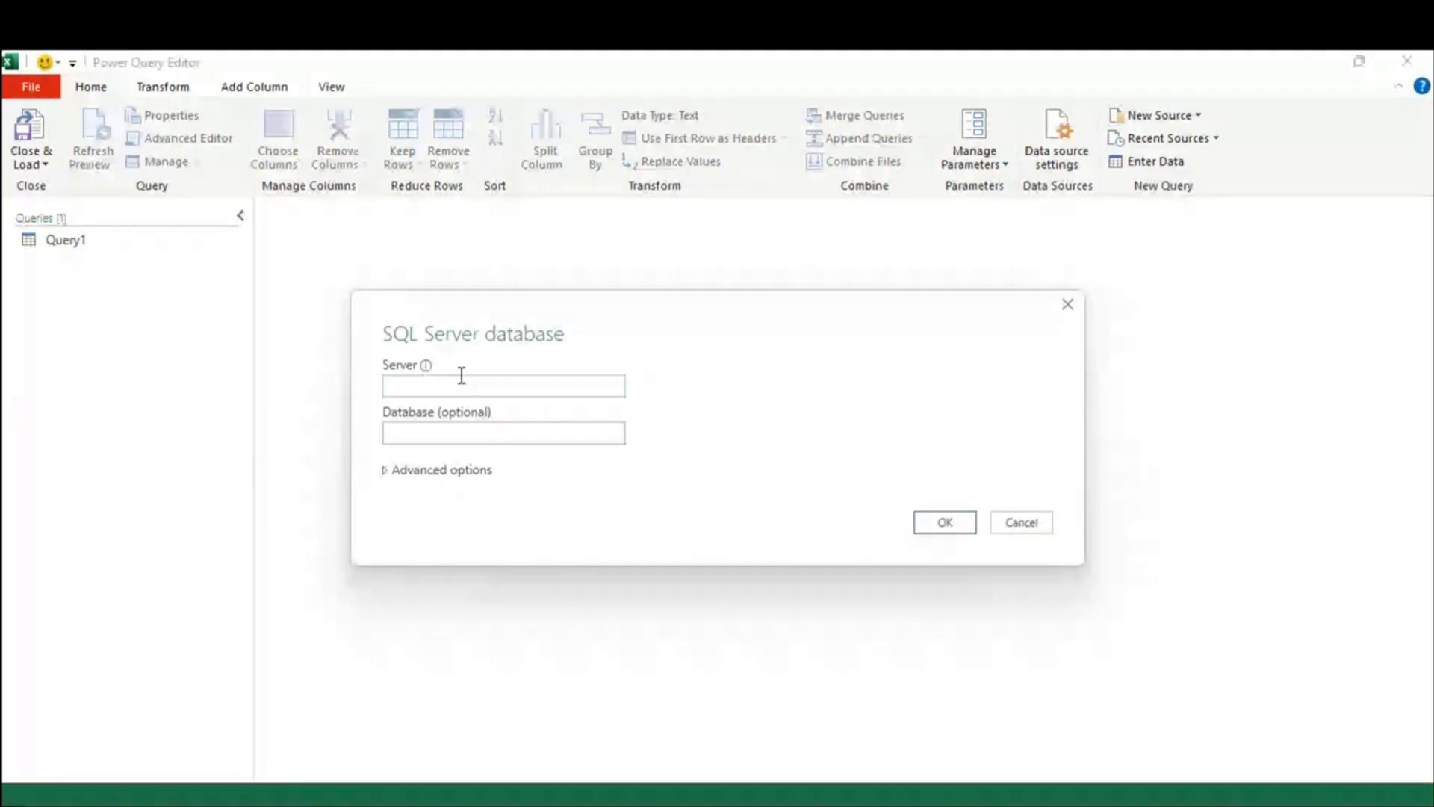
pyautogui.write('RAMJI')
pyautogui.click(459, 434)
pyautogui.write('newtempdatabase')
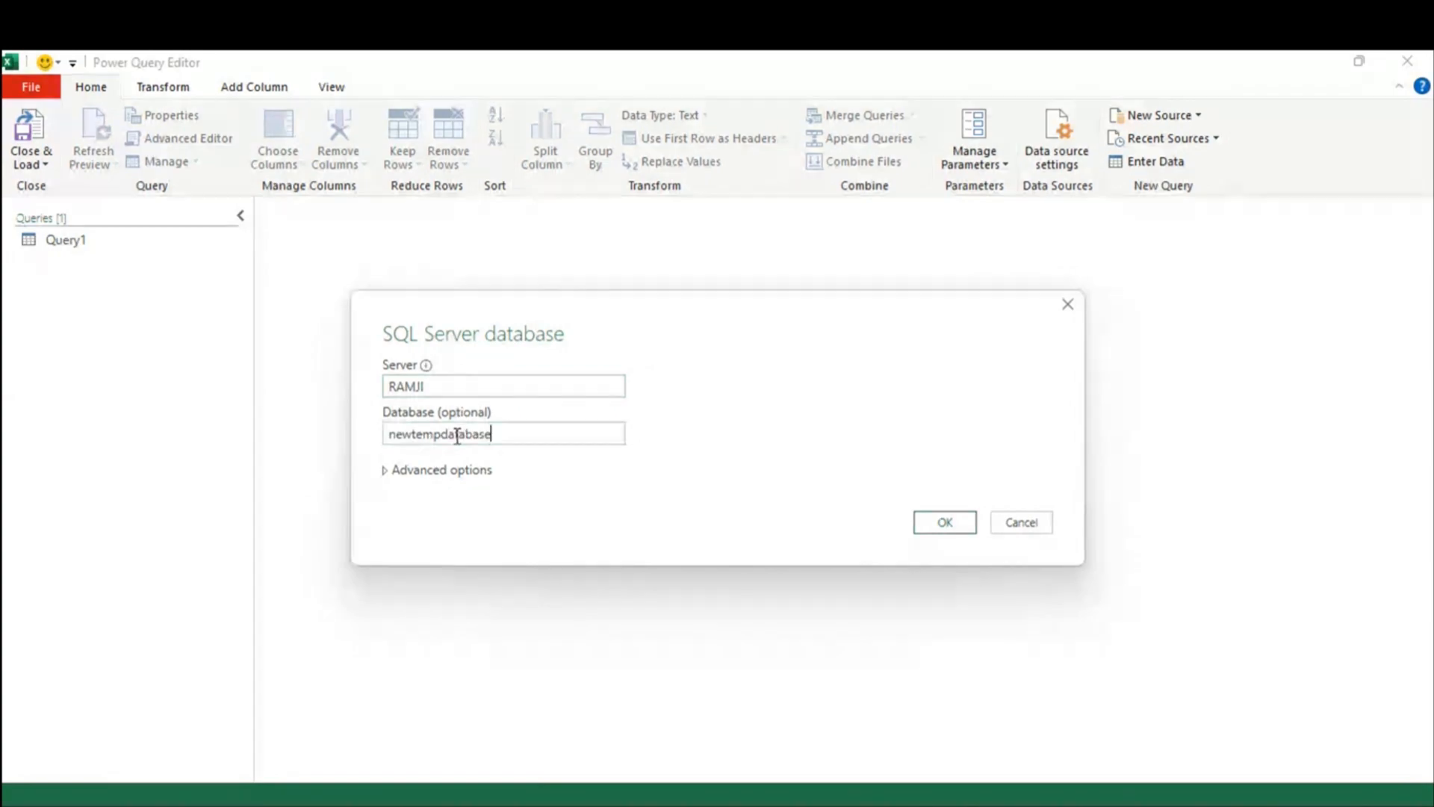
pyautogui.click(385, 472)
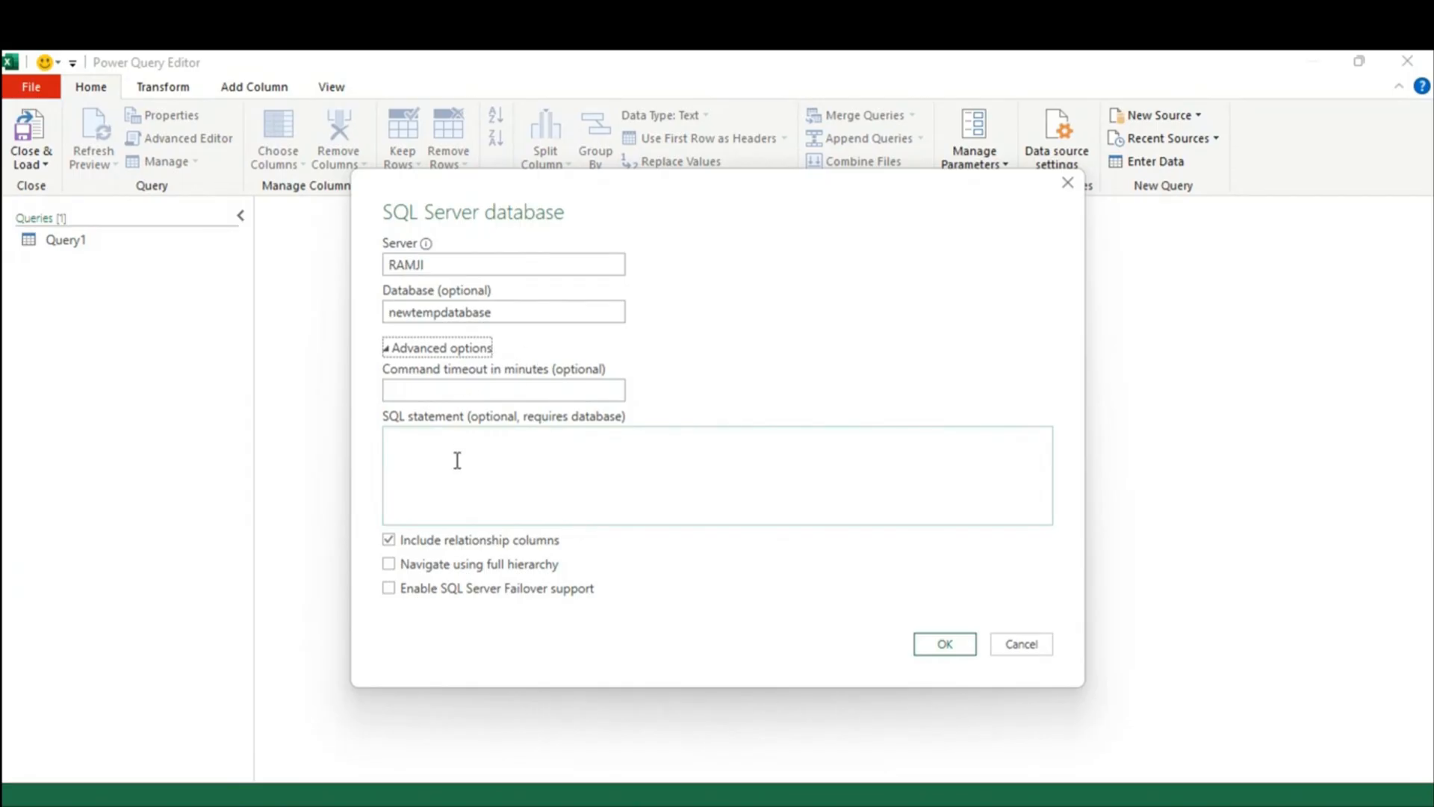
pyautogui.click(444, 439)
pyautogui.click(385, 349)
pyautogui.click(943, 403)
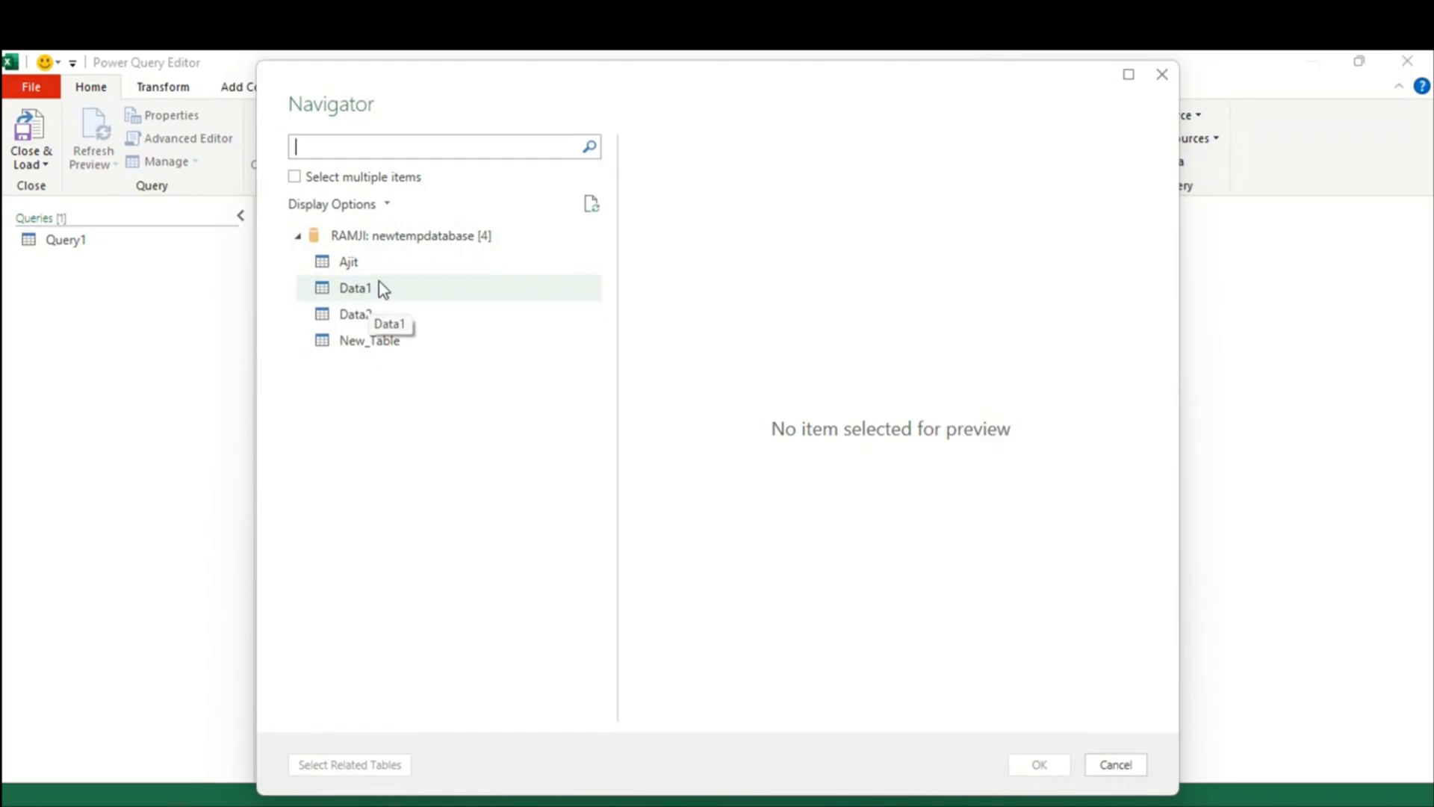
# Step: Preview Data1, close the Navigator without loading, and show New Source's database connectors
pyautogui.click(350, 293)
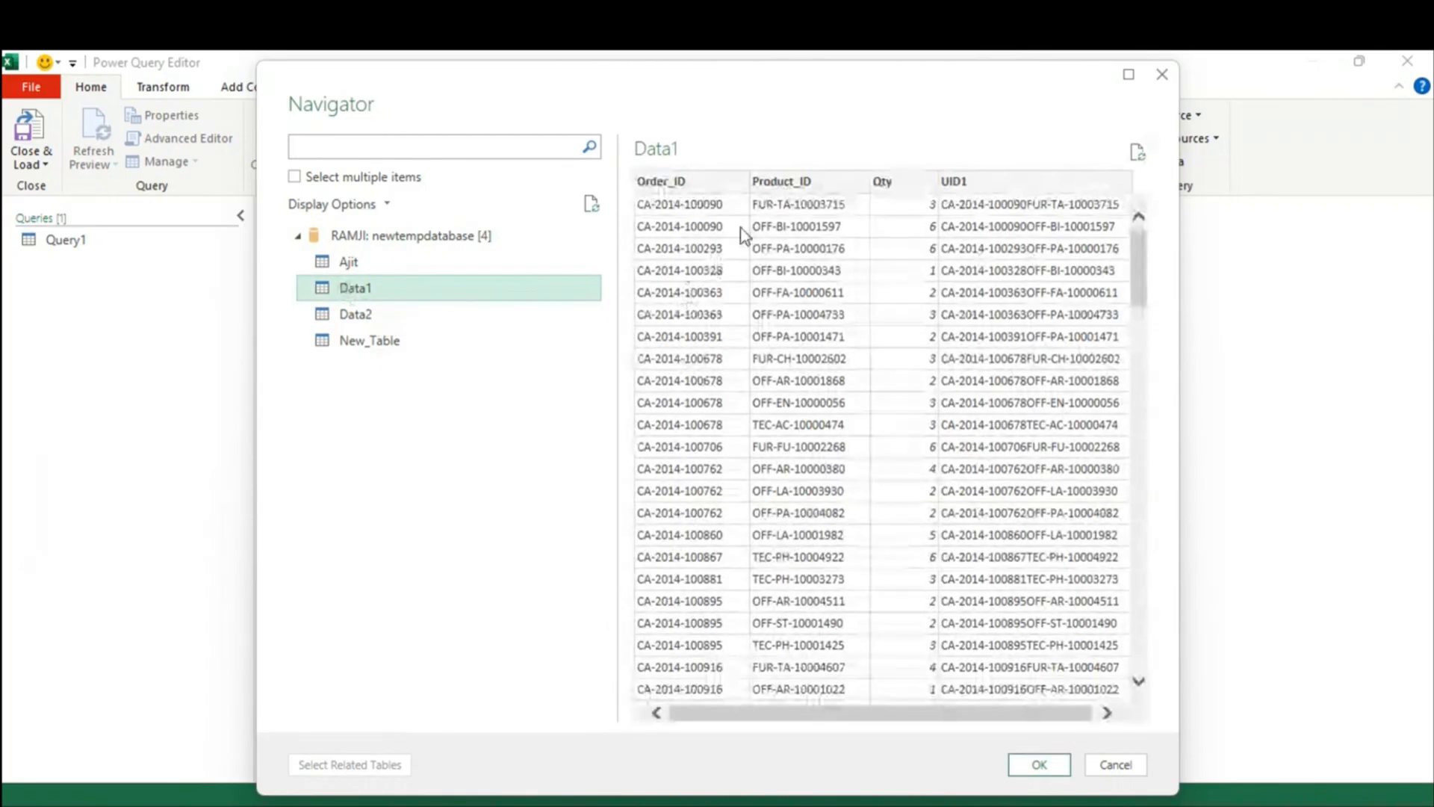
pyautogui.click(1115, 765)
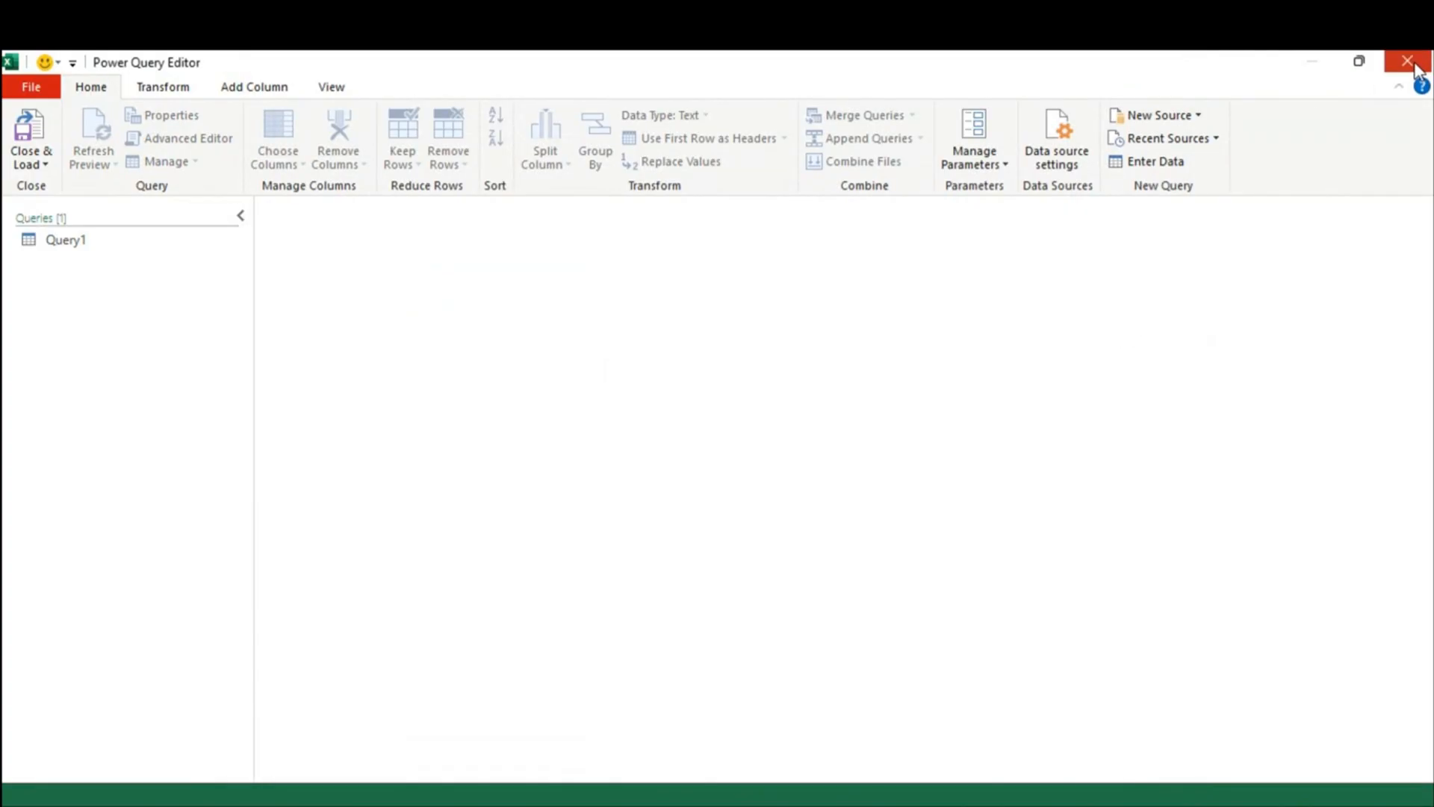
pyautogui.click(1195, 116)
pyautogui.moveTo(1165, 140)
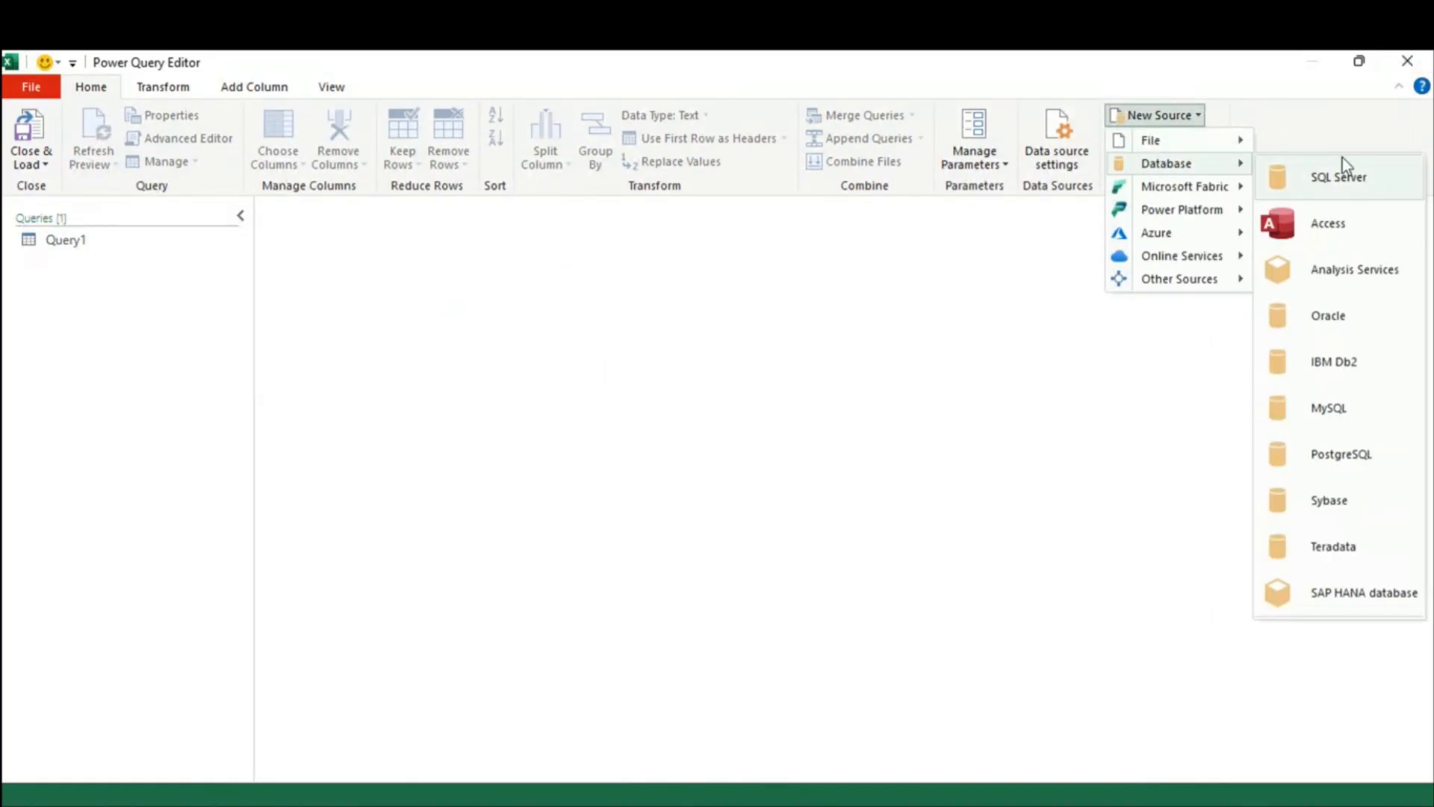
# Step: Connect to SQL Server RAMJI, database newtempdatabase, using the statement Select * from Data1
pyautogui.click(1338, 176)
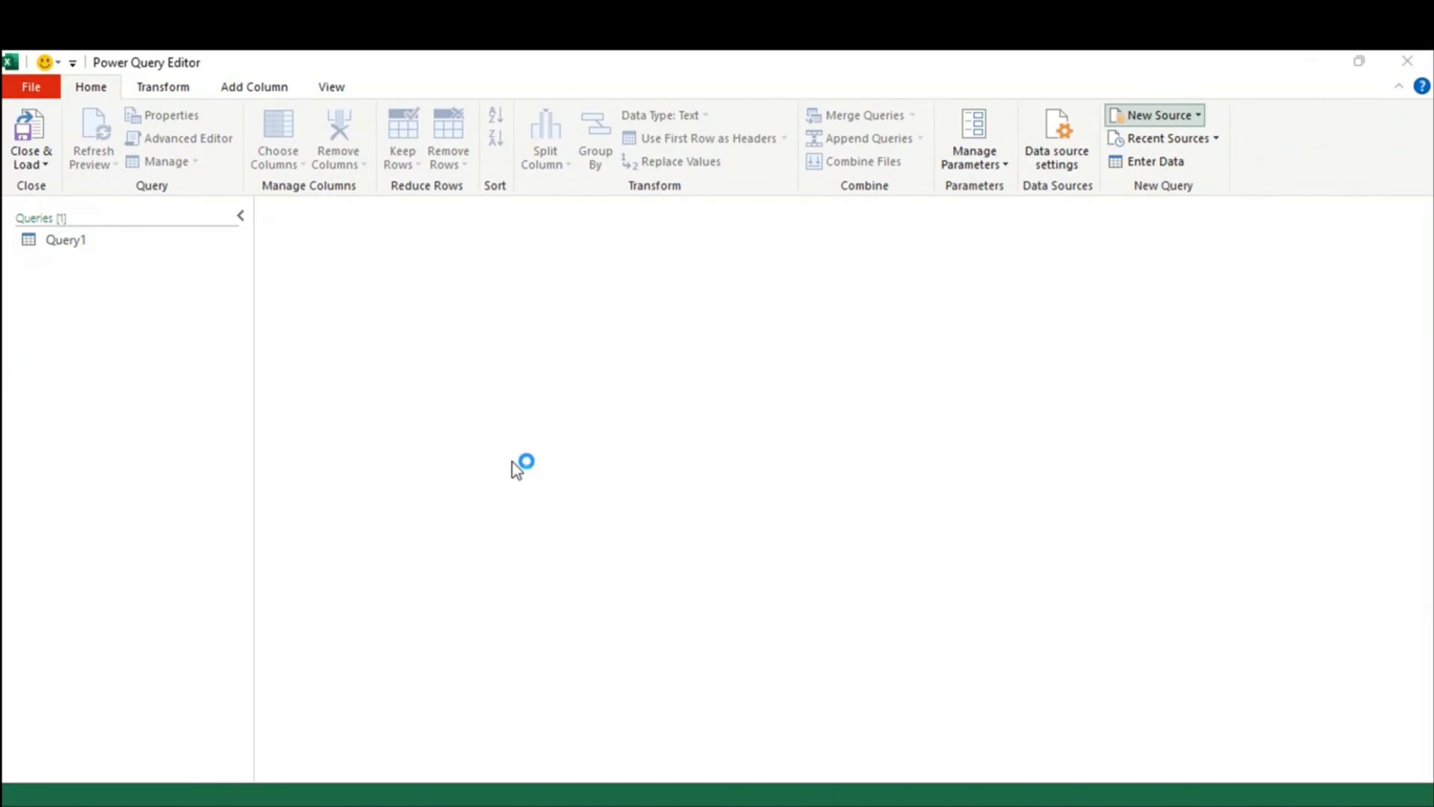
pyautogui.click(413, 386)
pyautogui.write('RAMJI')
pyautogui.hotkey('ctrl', 'v')
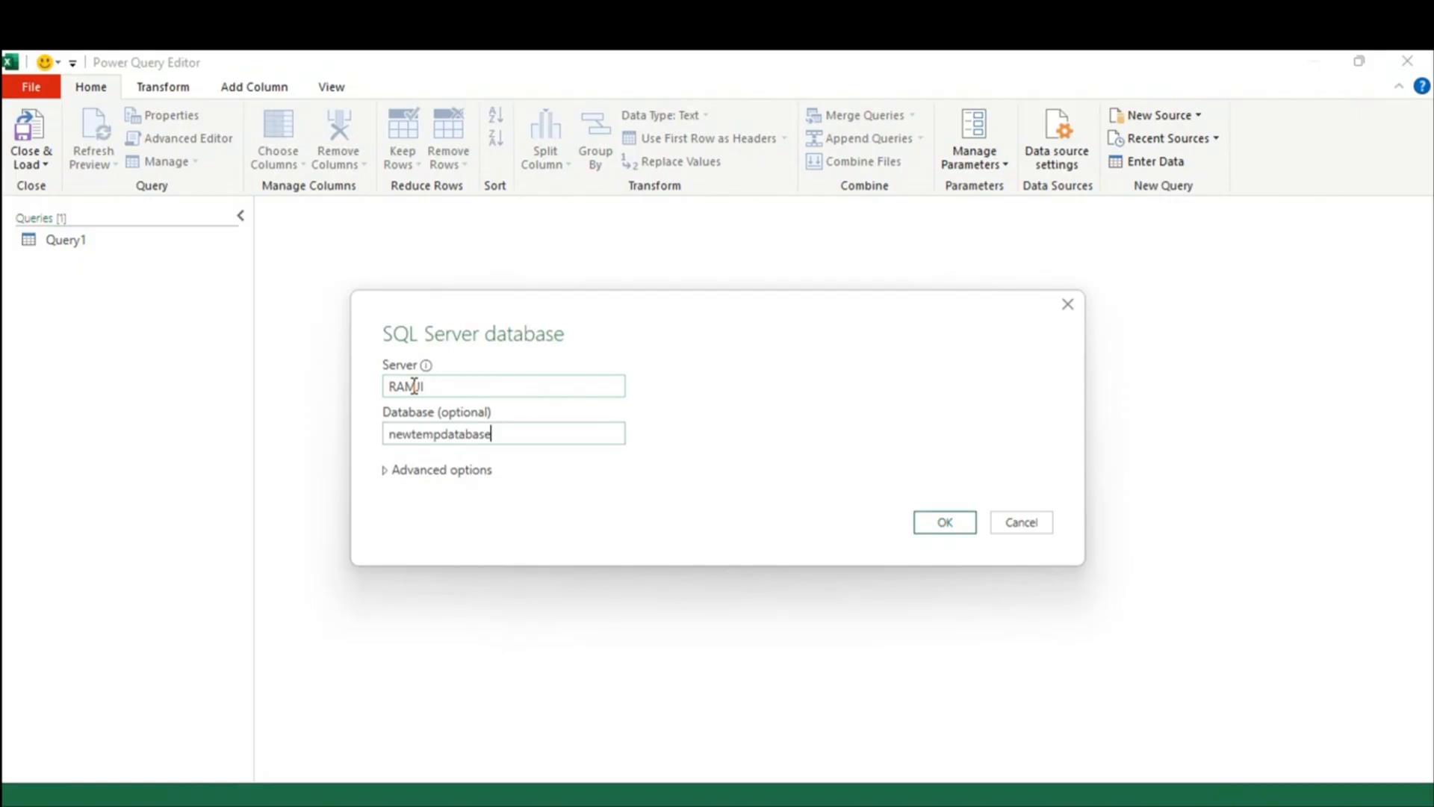
pyautogui.click(390, 475)
pyautogui.click(476, 461)
pyautogui.write('Selec')
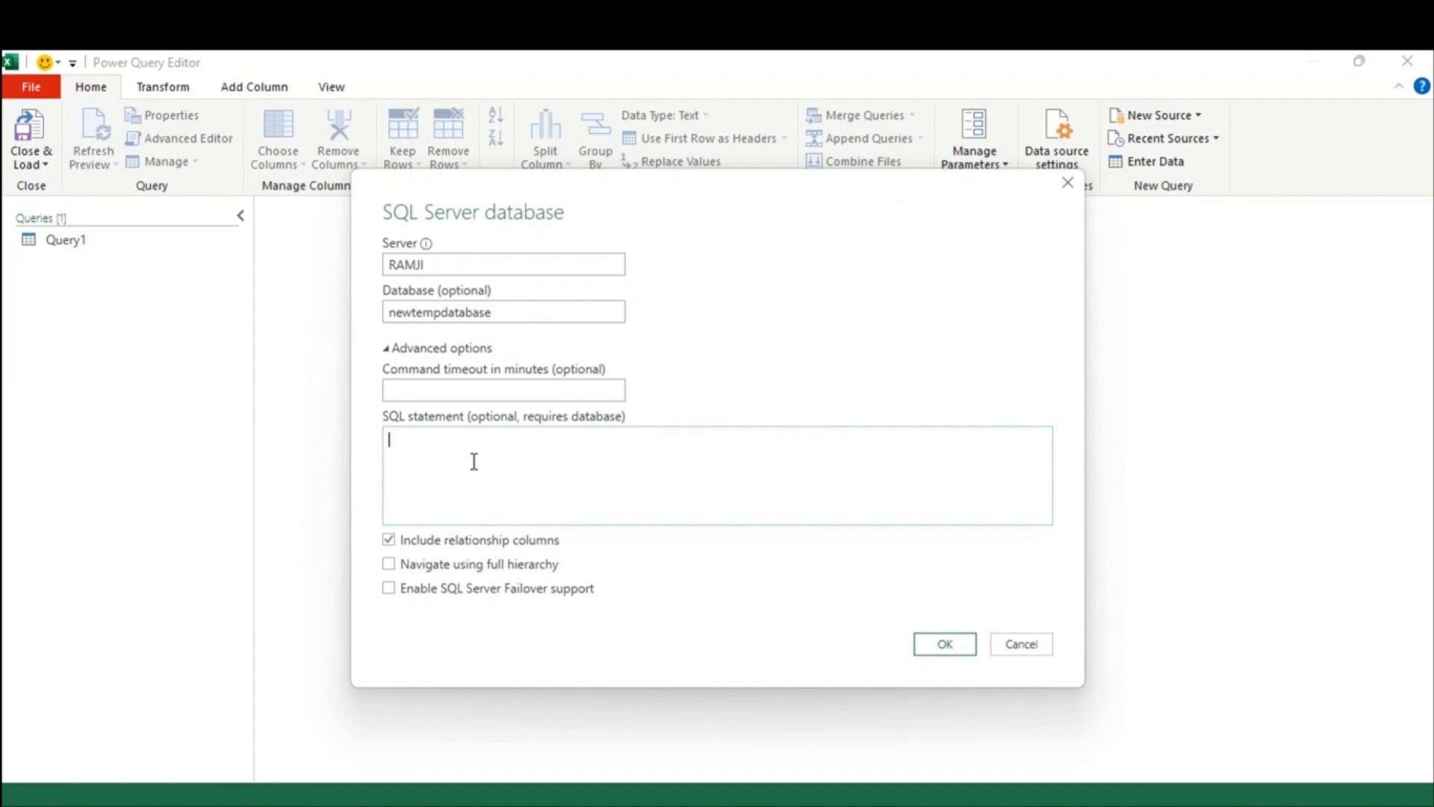
pyautogui.write('t * form')
pyautogui.press('BackSpace')
pyautogui.press('BackSpace')
pyautogui.press('BackSpace')
pyautogui.write('rom Data1')
pyautogui.click(946, 645)
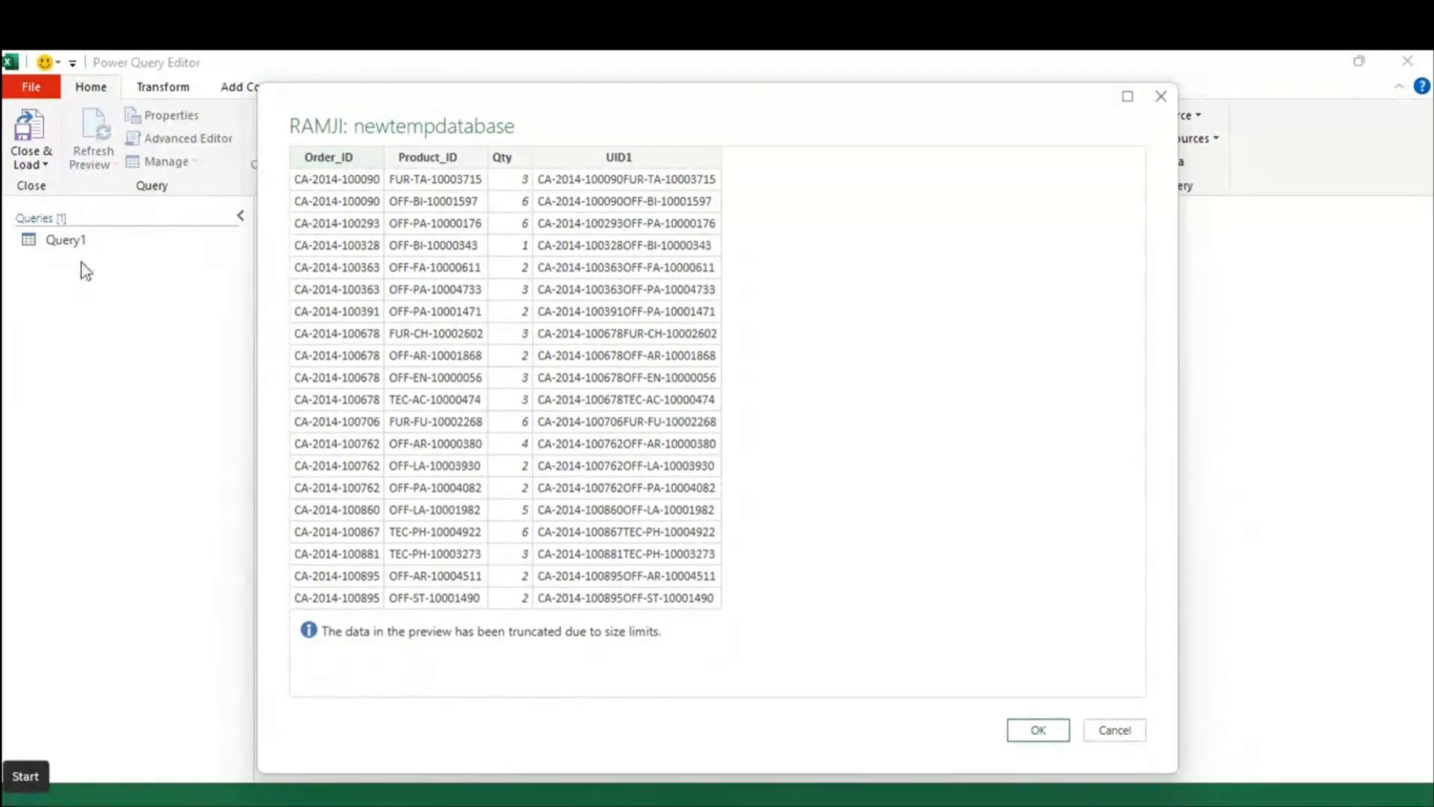
# Step: Load the Data1 preview as Query2, then delete Query2 from the Queries pane
pyautogui.click(1035, 729)
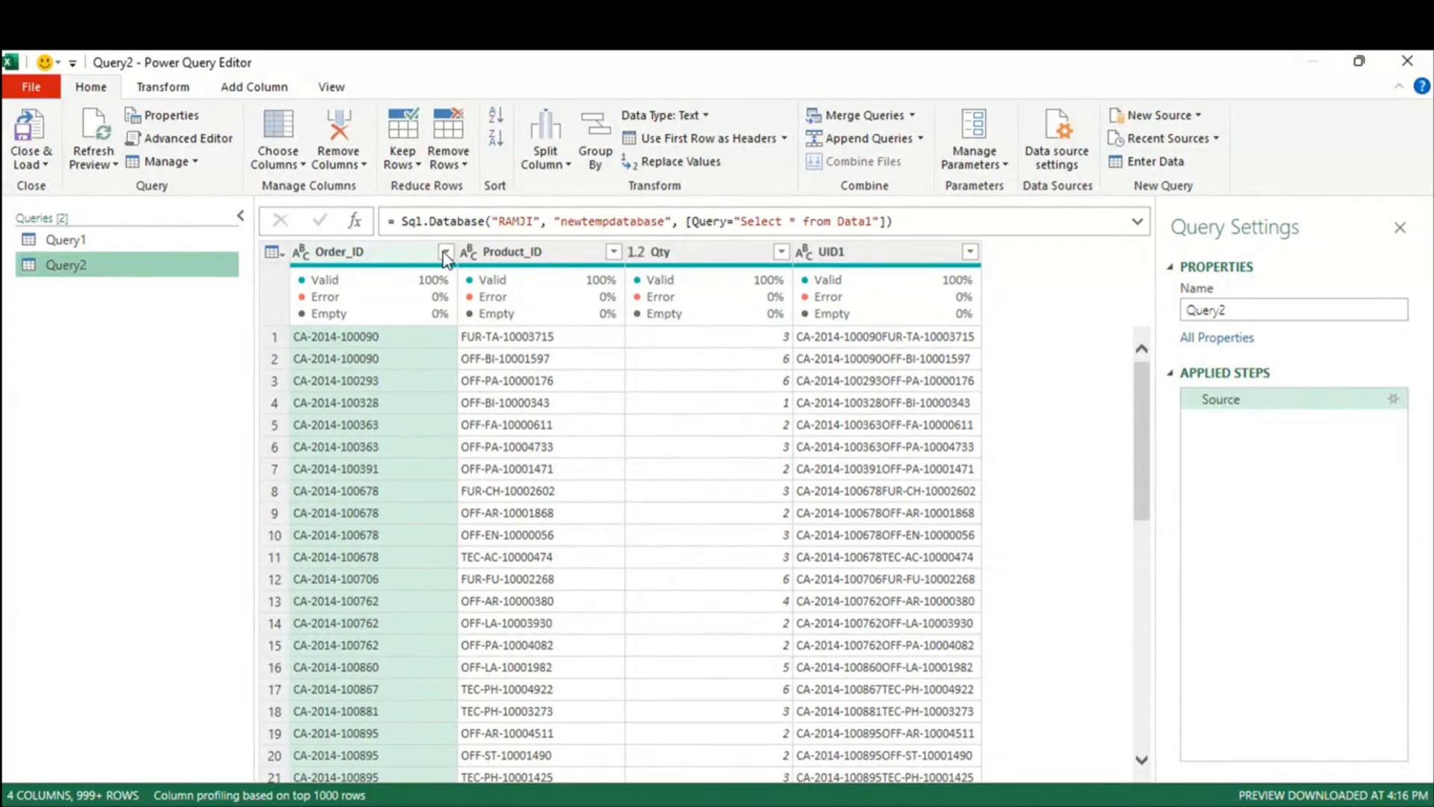
pyautogui.rightClick(96, 271)
pyautogui.click(139, 327)
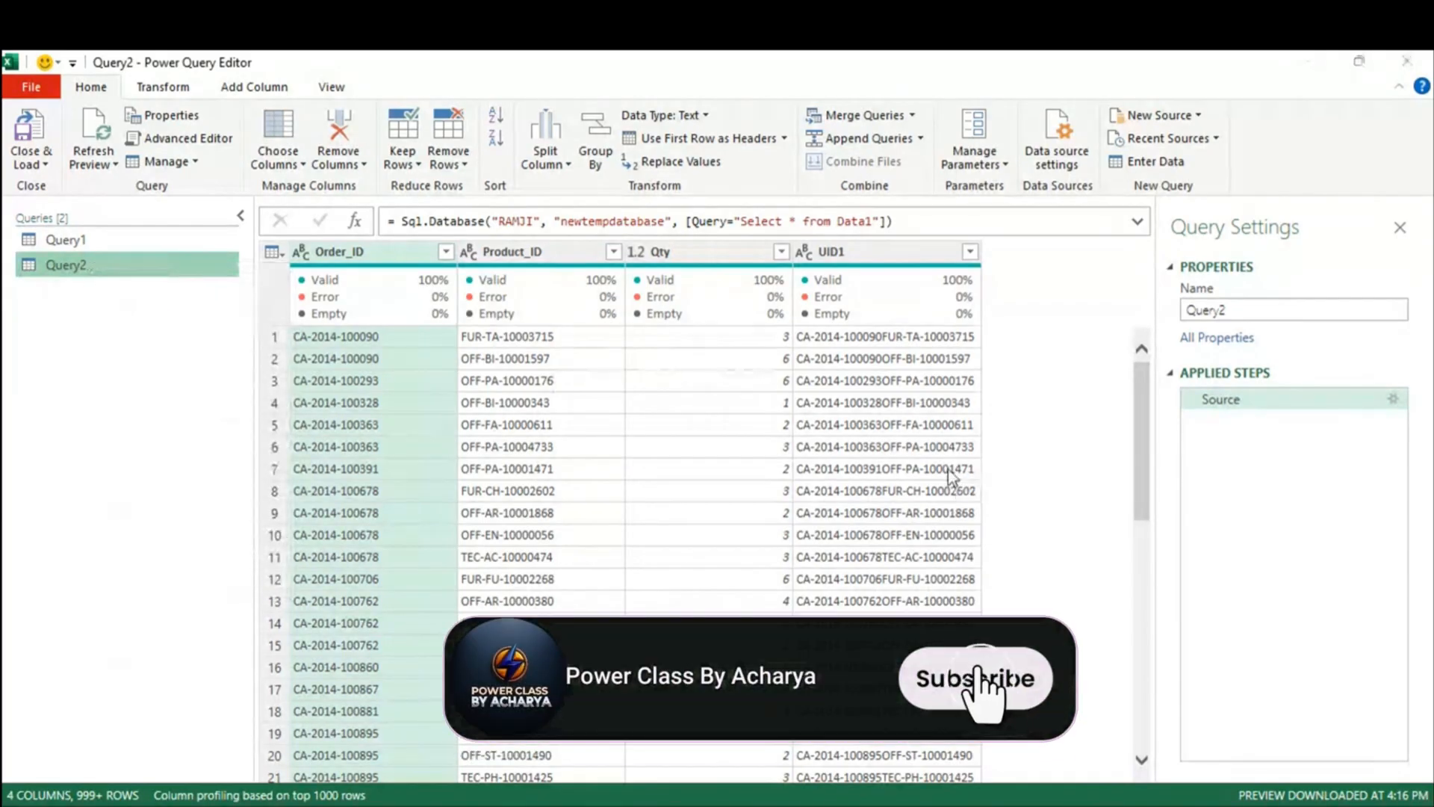
pyautogui.click(819, 468)
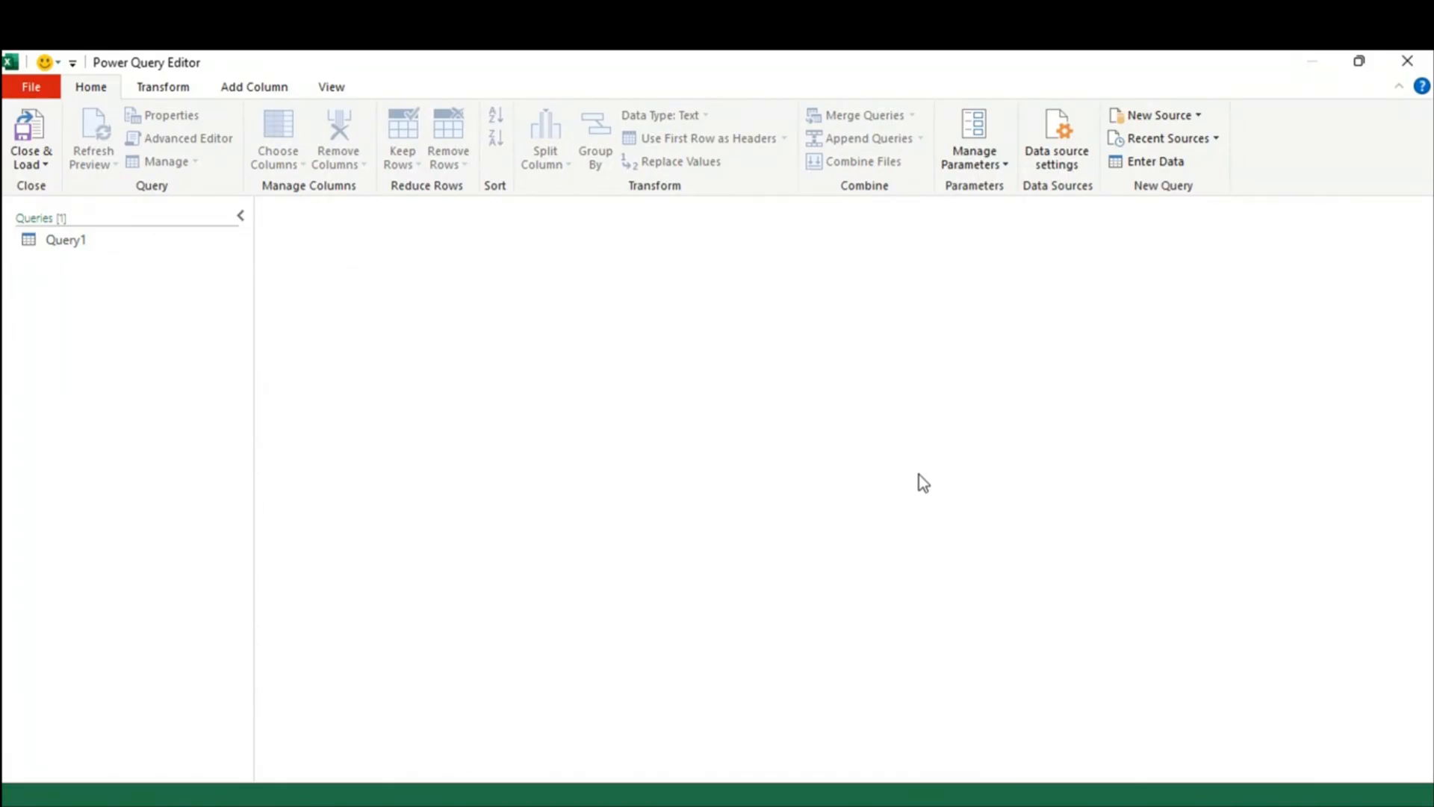
# Step: Start an Exchange Online connection via New Source > Online Services, then bring up Windows search
pyautogui.click(1194, 116)
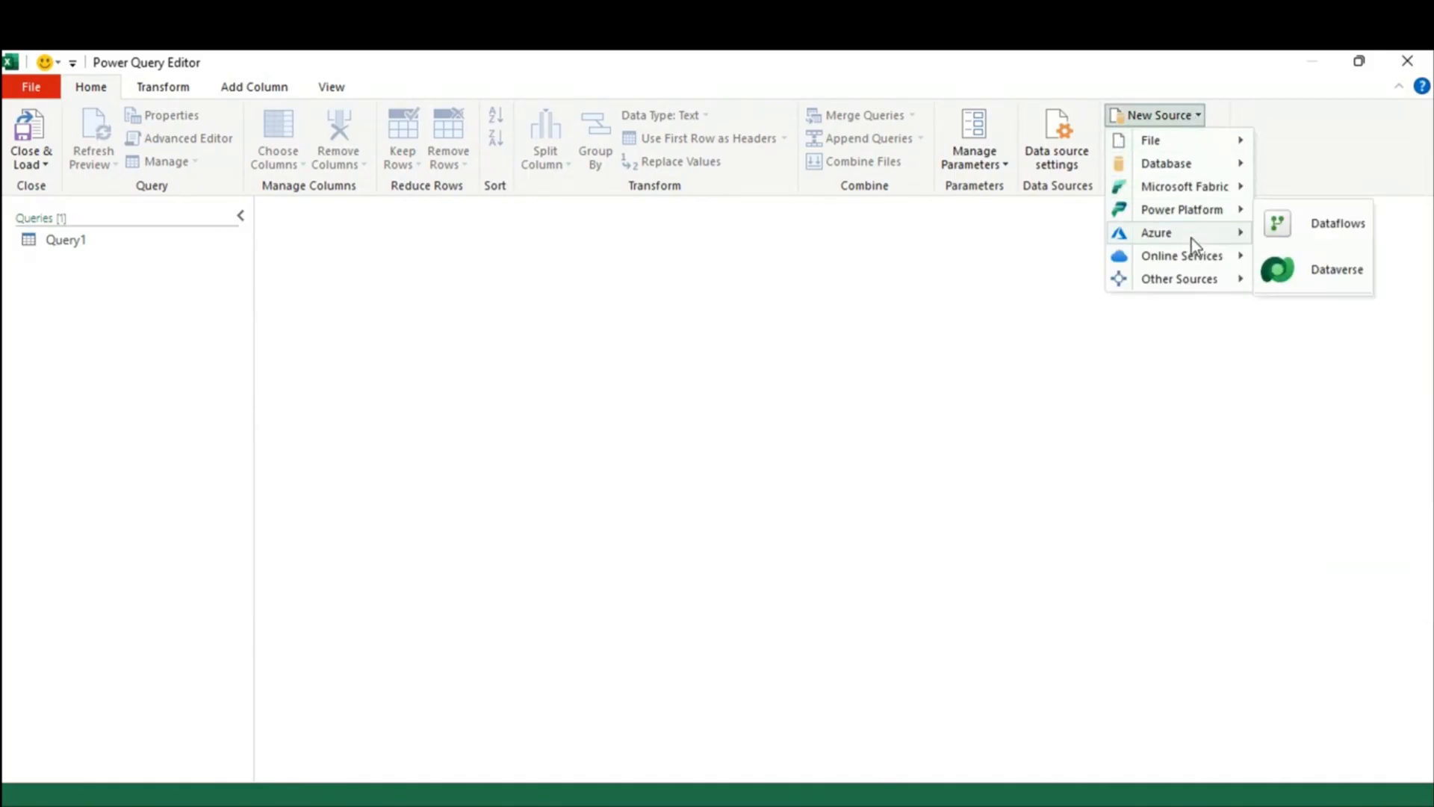
pyautogui.moveTo(1191, 258)
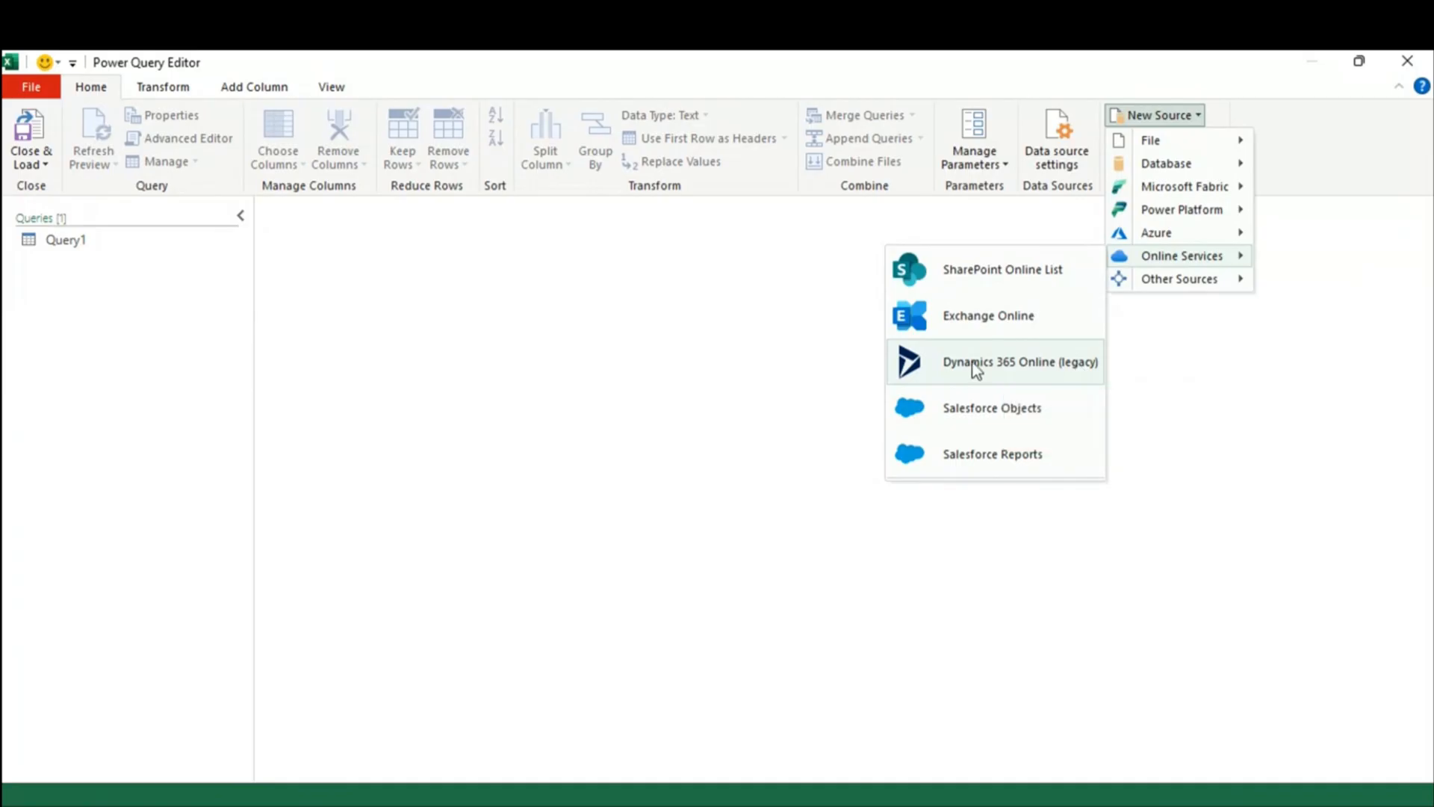
pyautogui.click(1006, 320)
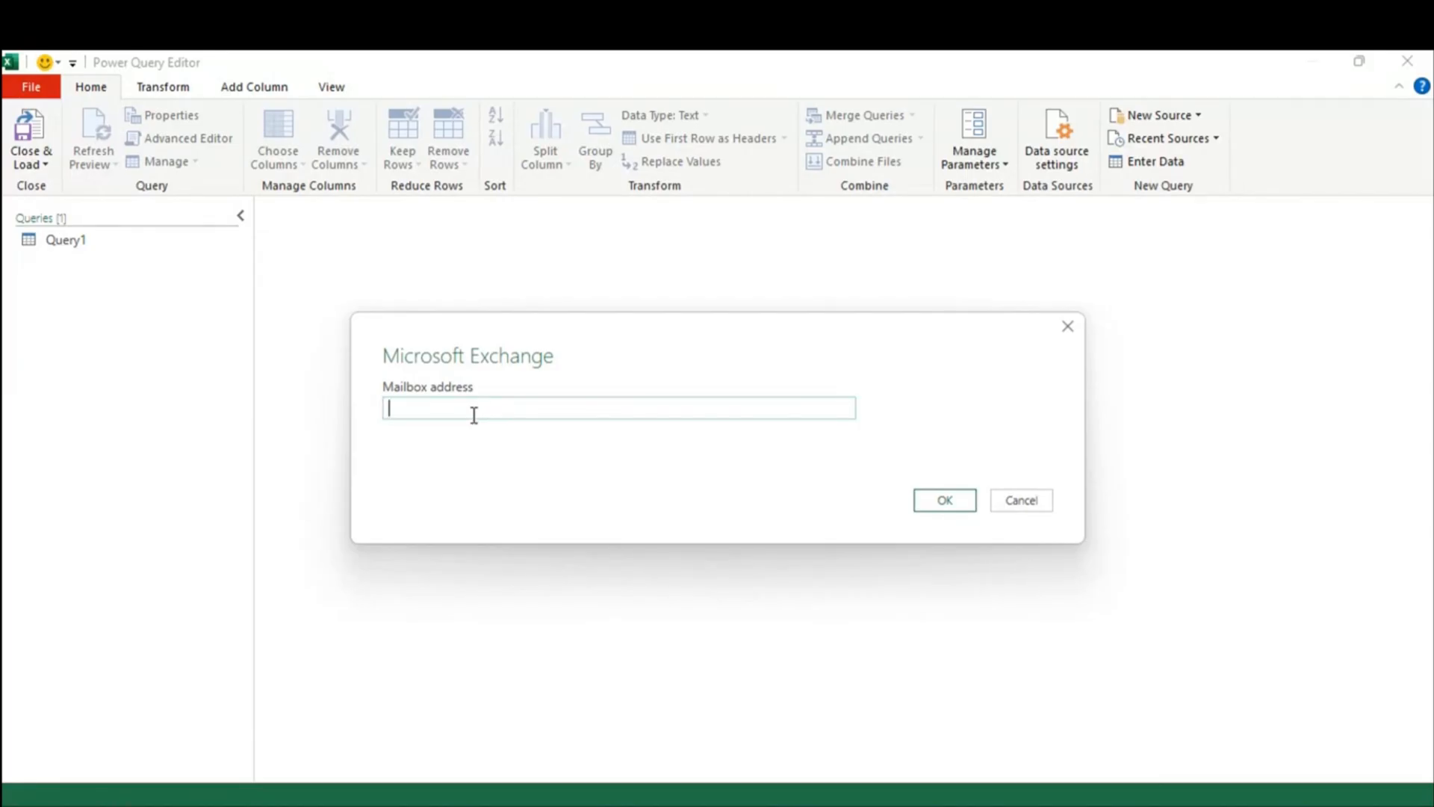
pyautogui.press('super+d')
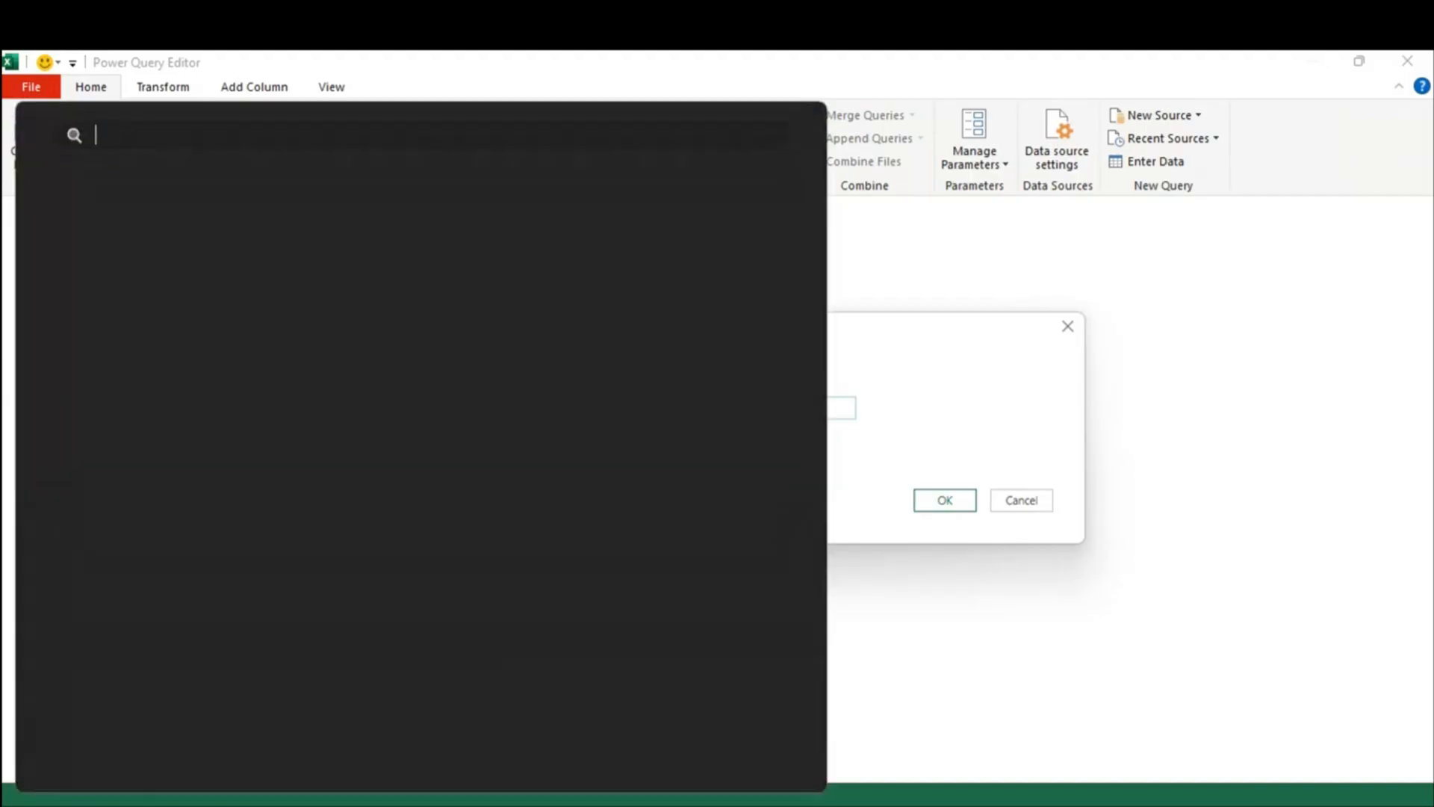
# Step: Search for 'outlook' in Start and launch the Outlook desktop app
pyautogui.write('outlook')
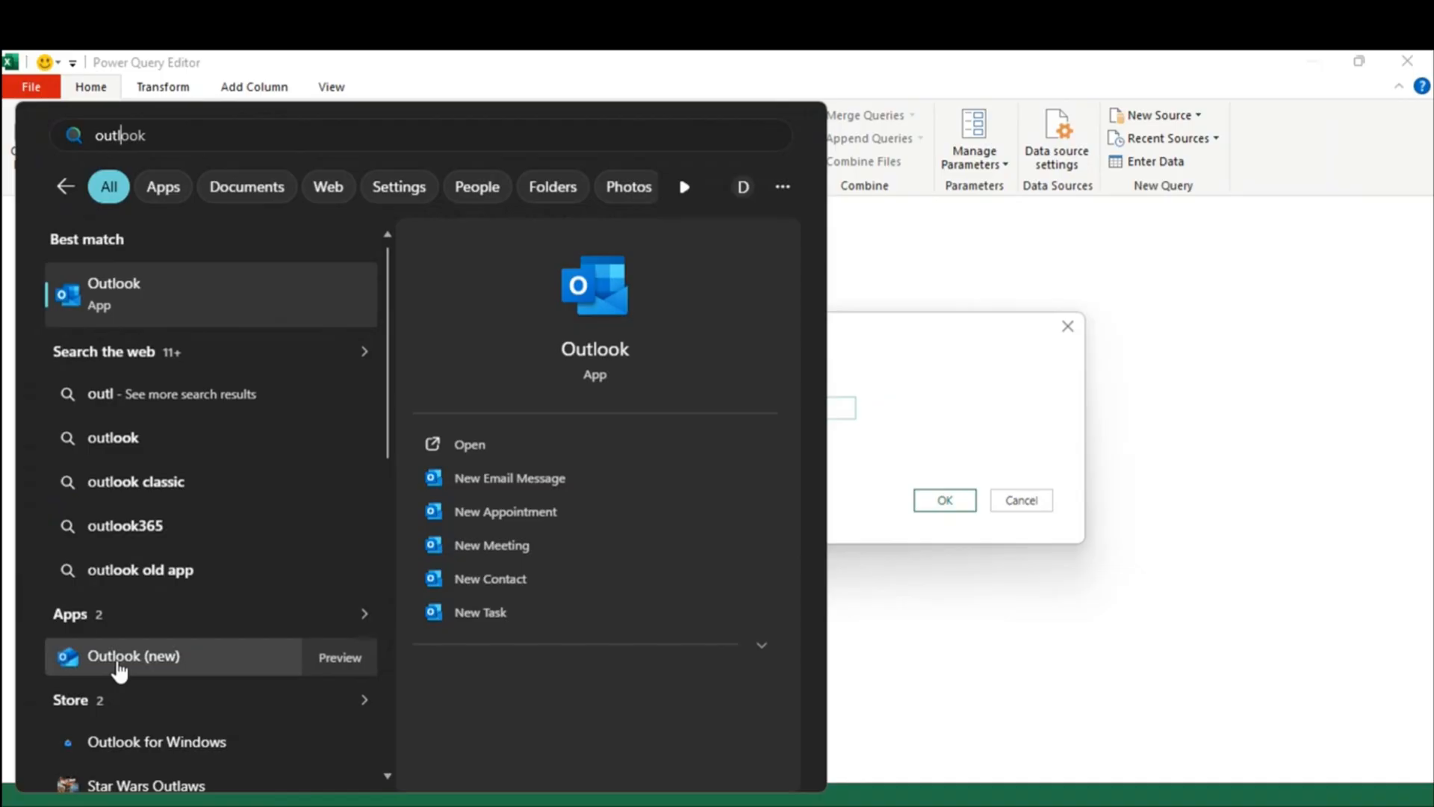
pyautogui.click(154, 299)
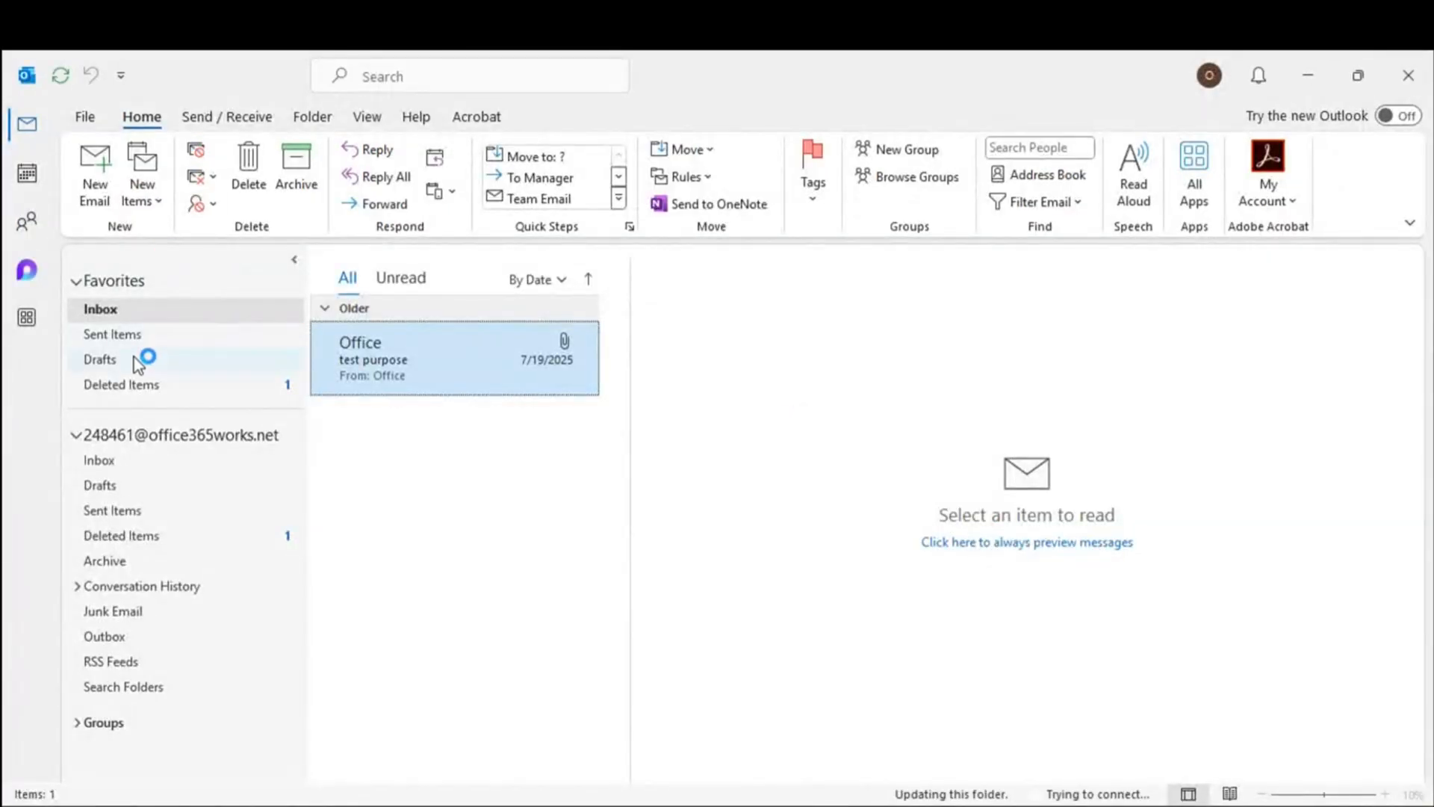
# Step: Check the mailbox folder, then delete the 'Office has invited you to MIS' Inbox message
pyautogui.click(123, 436)
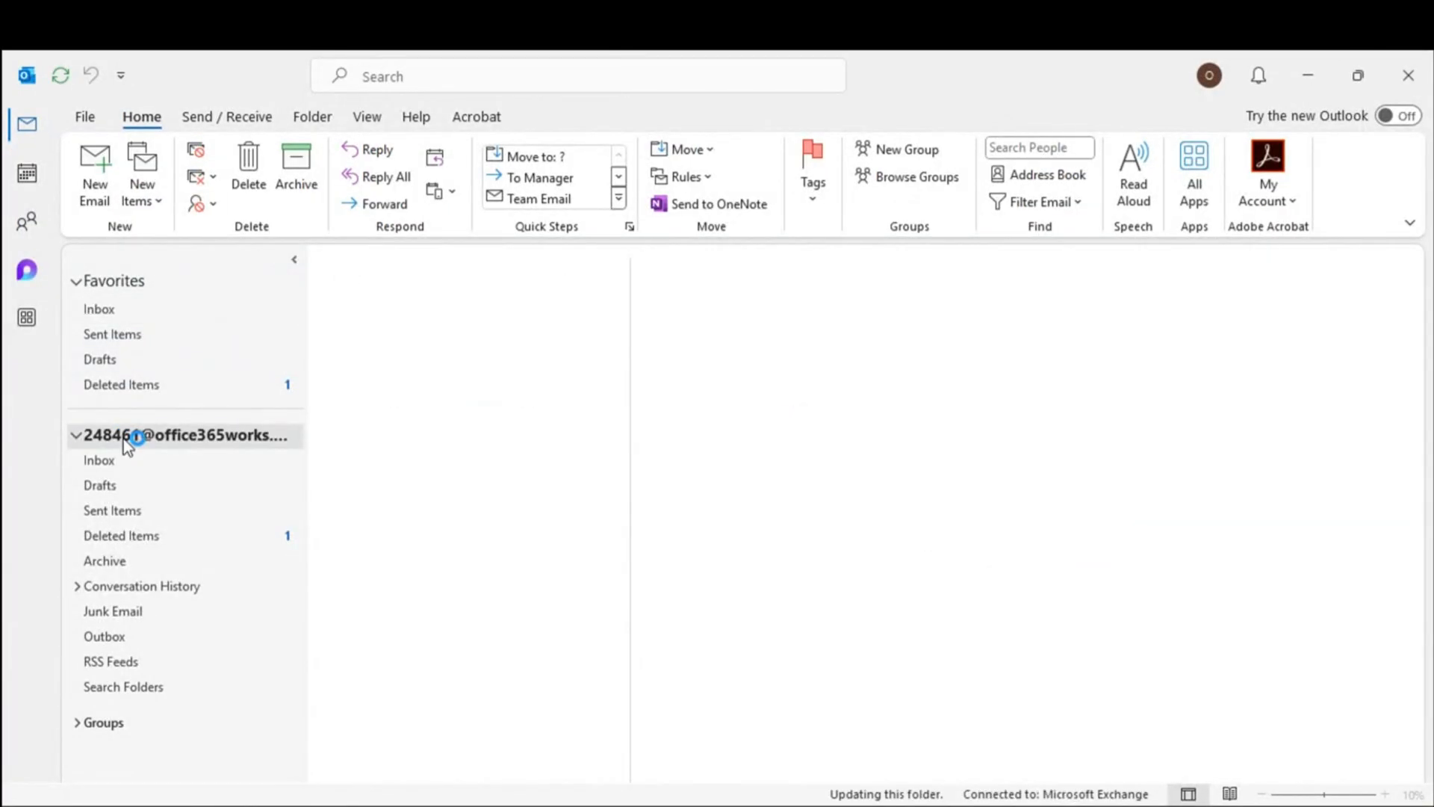
pyautogui.click(426, 806)
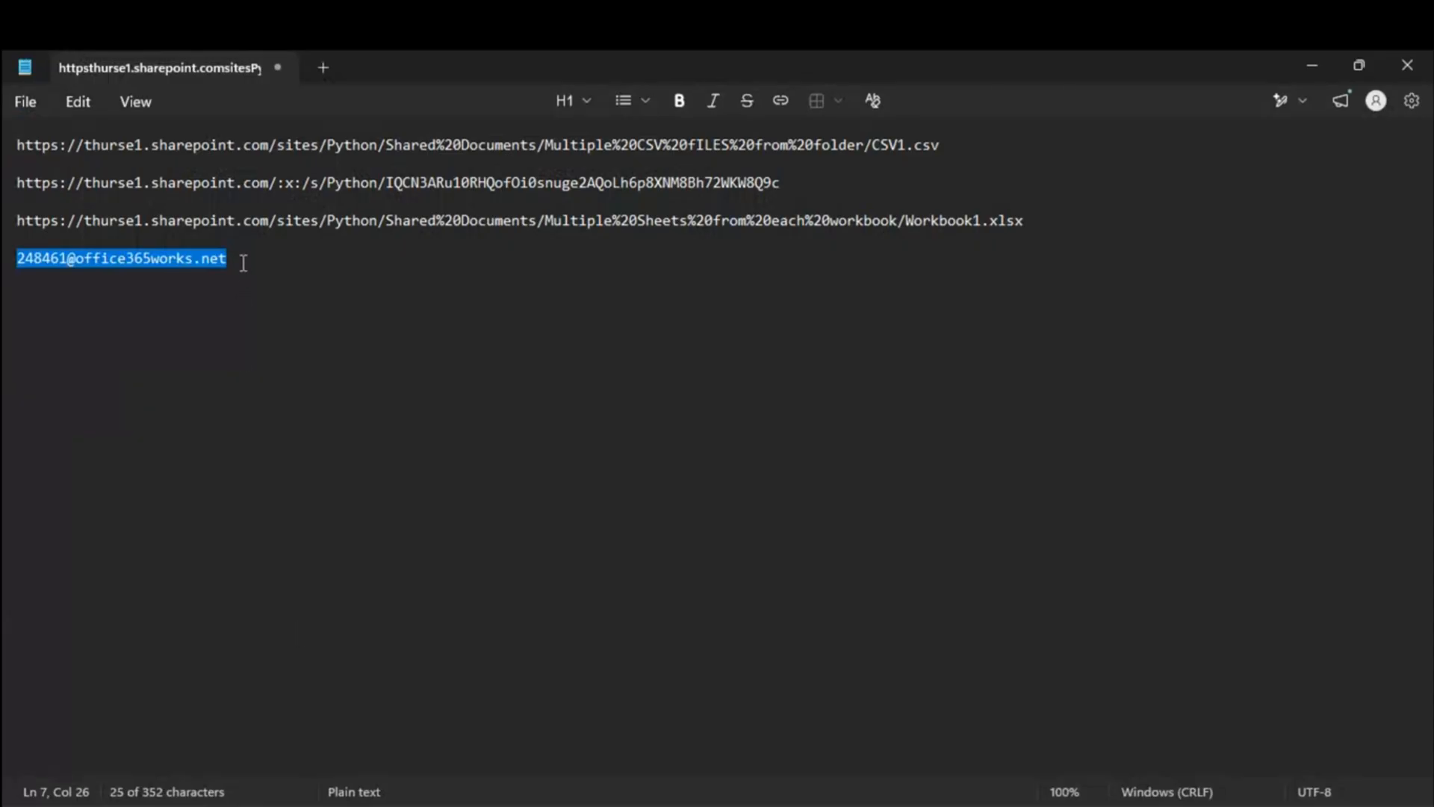
pyautogui.click(1315, 65)
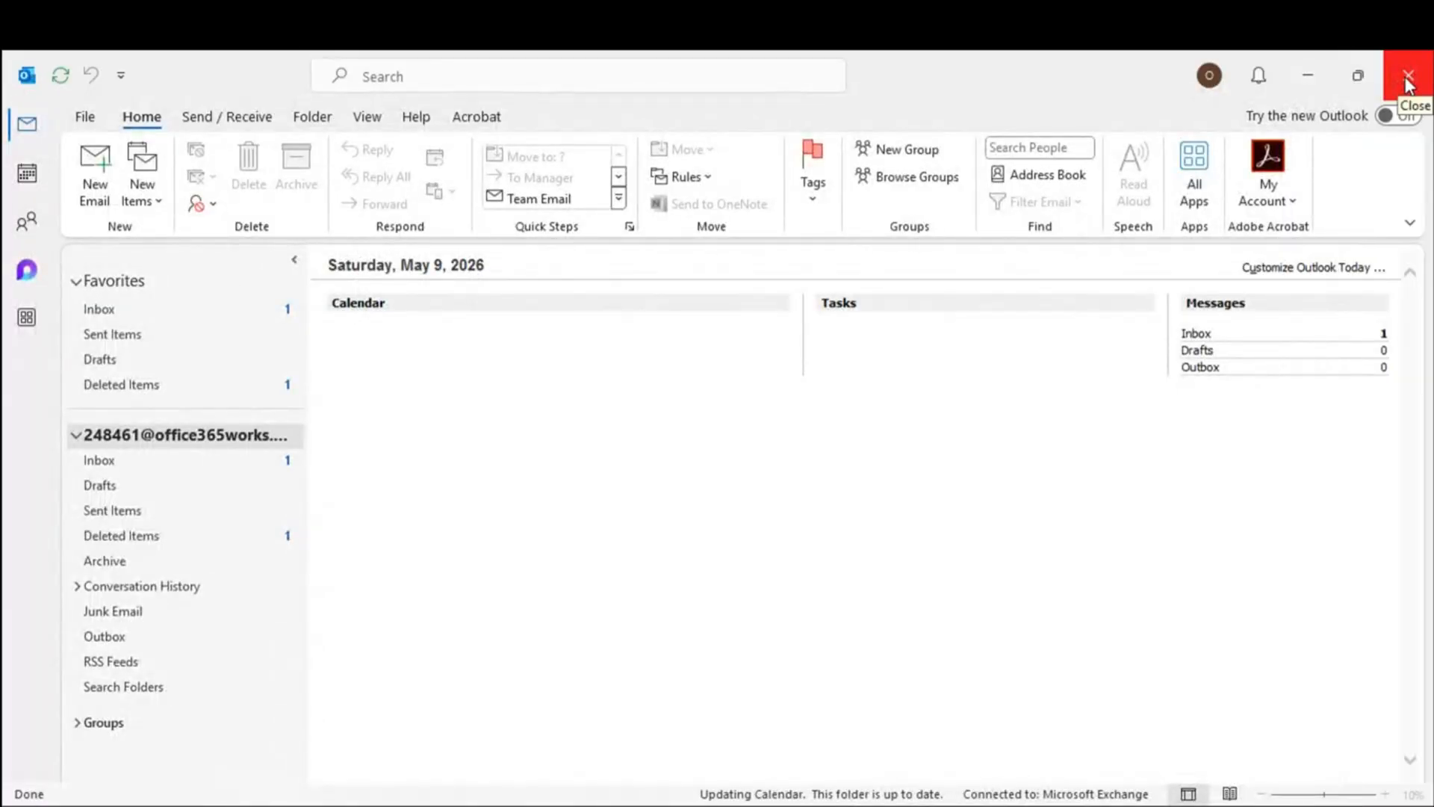
pyautogui.click(118, 308)
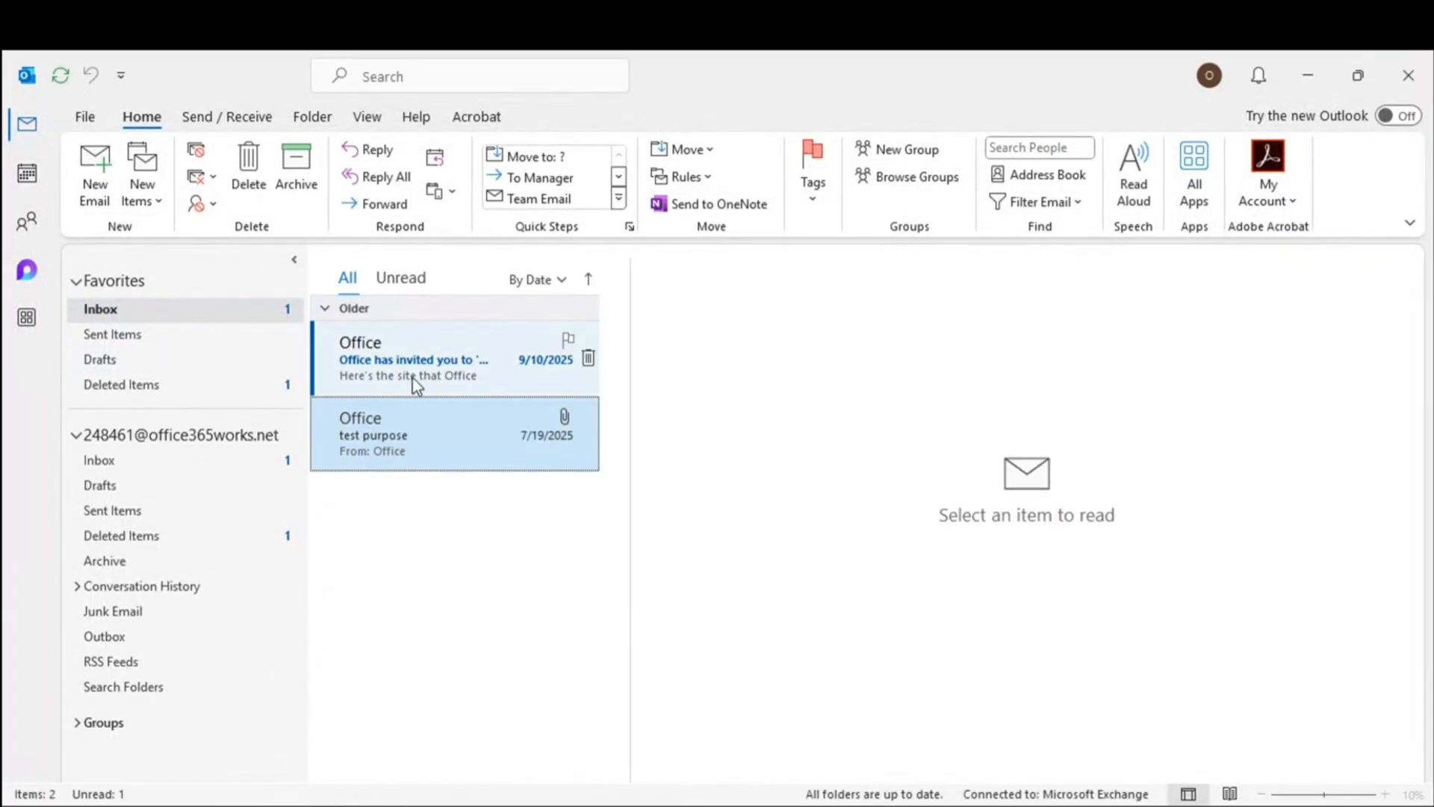
pyautogui.click(403, 366)
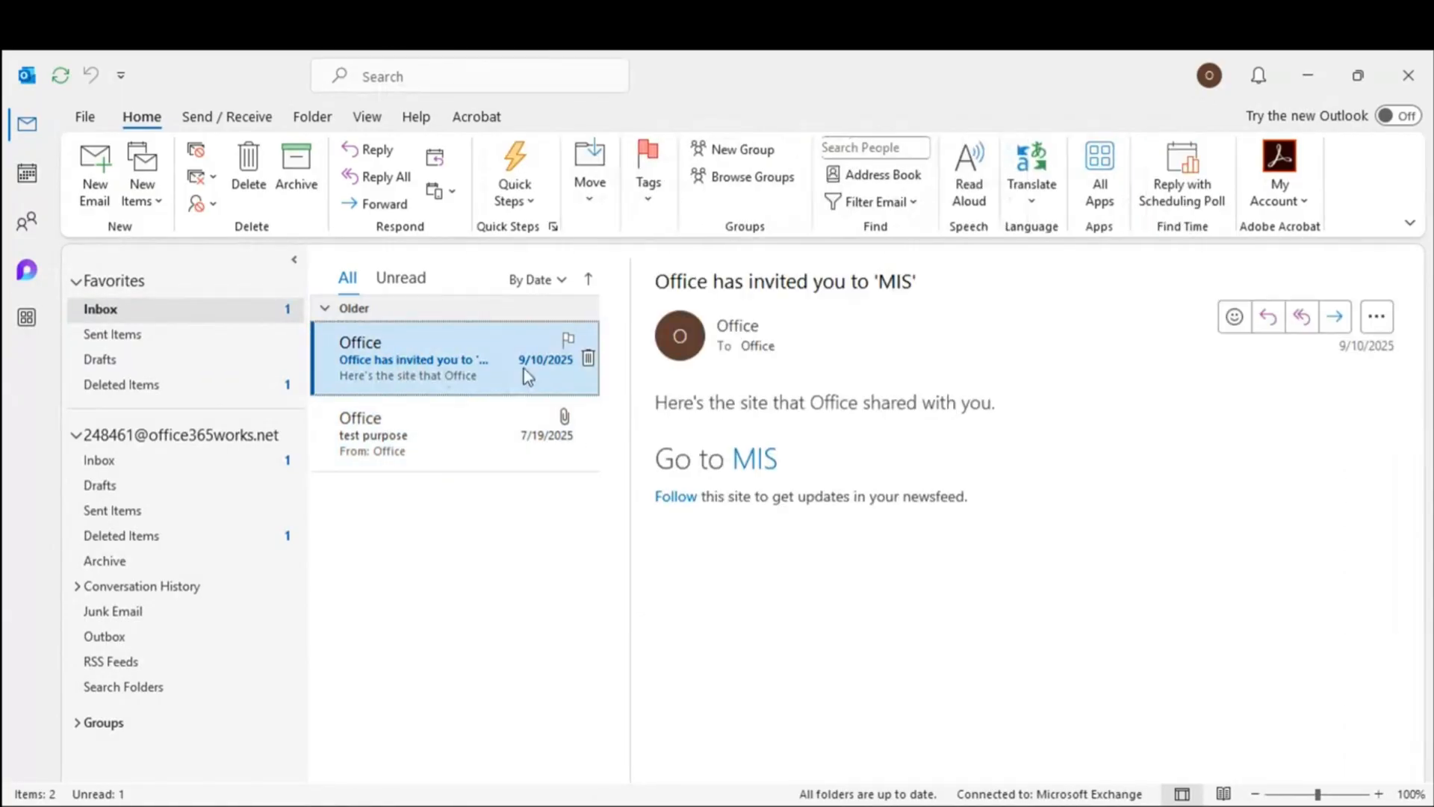
pyautogui.click(589, 360)
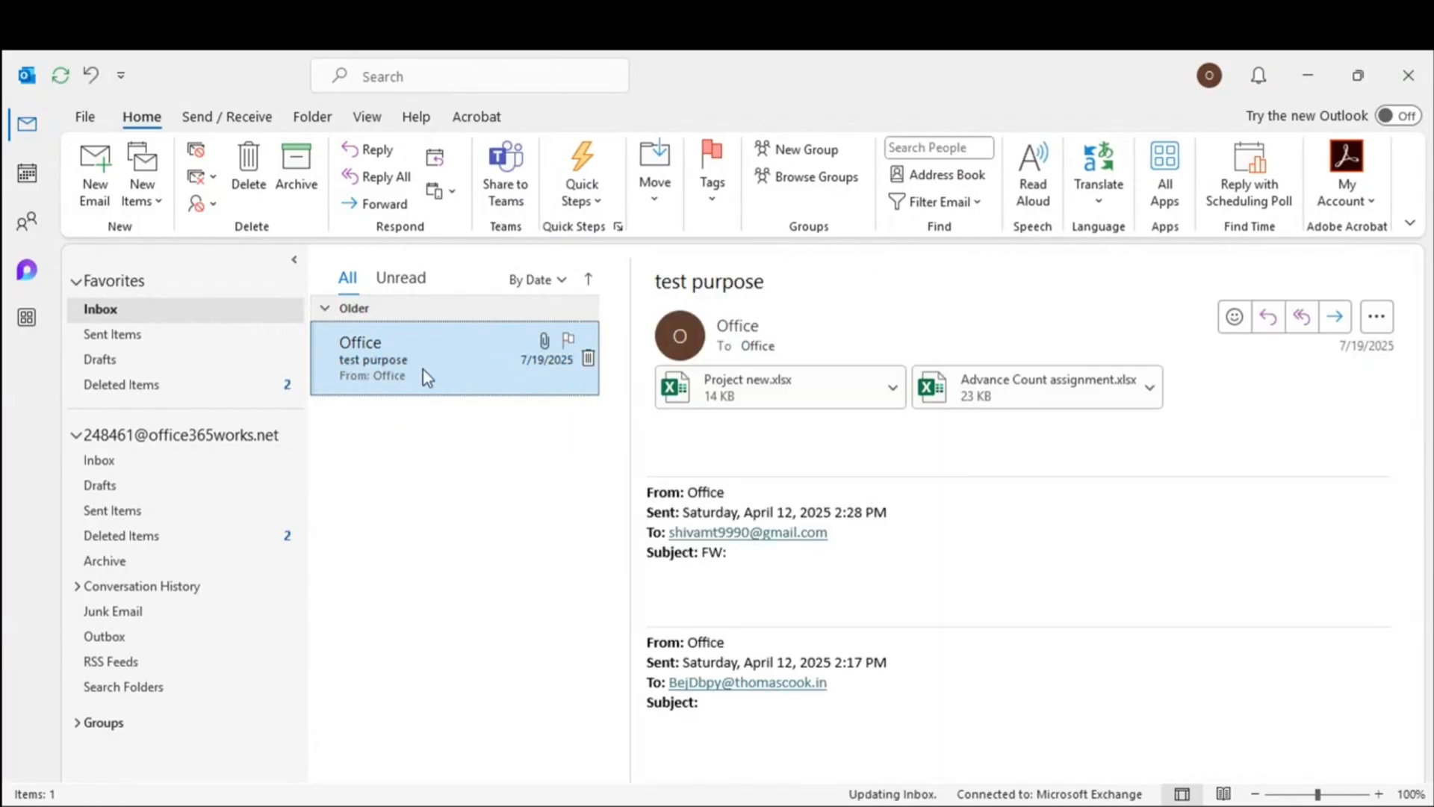
pyautogui.hotkey('alt', 'Tab')
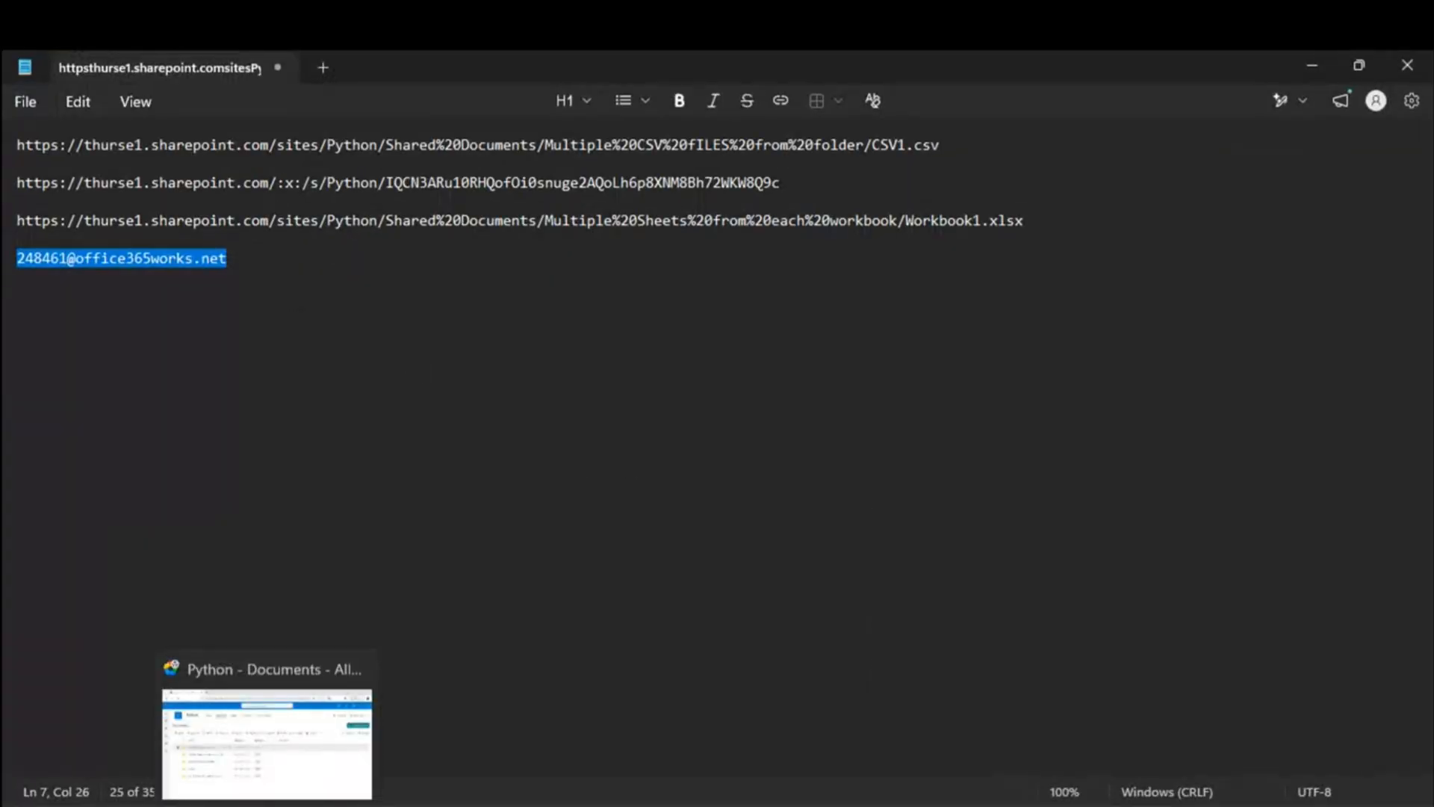
# Step: Paste the mailbox address saved in Notepad into the Exchange connection's Mailbox address field
pyautogui.hotkey('alt', 'Tab')
pyautogui.click(480, 416)
pyautogui.hotkey('ctrl', 'v')
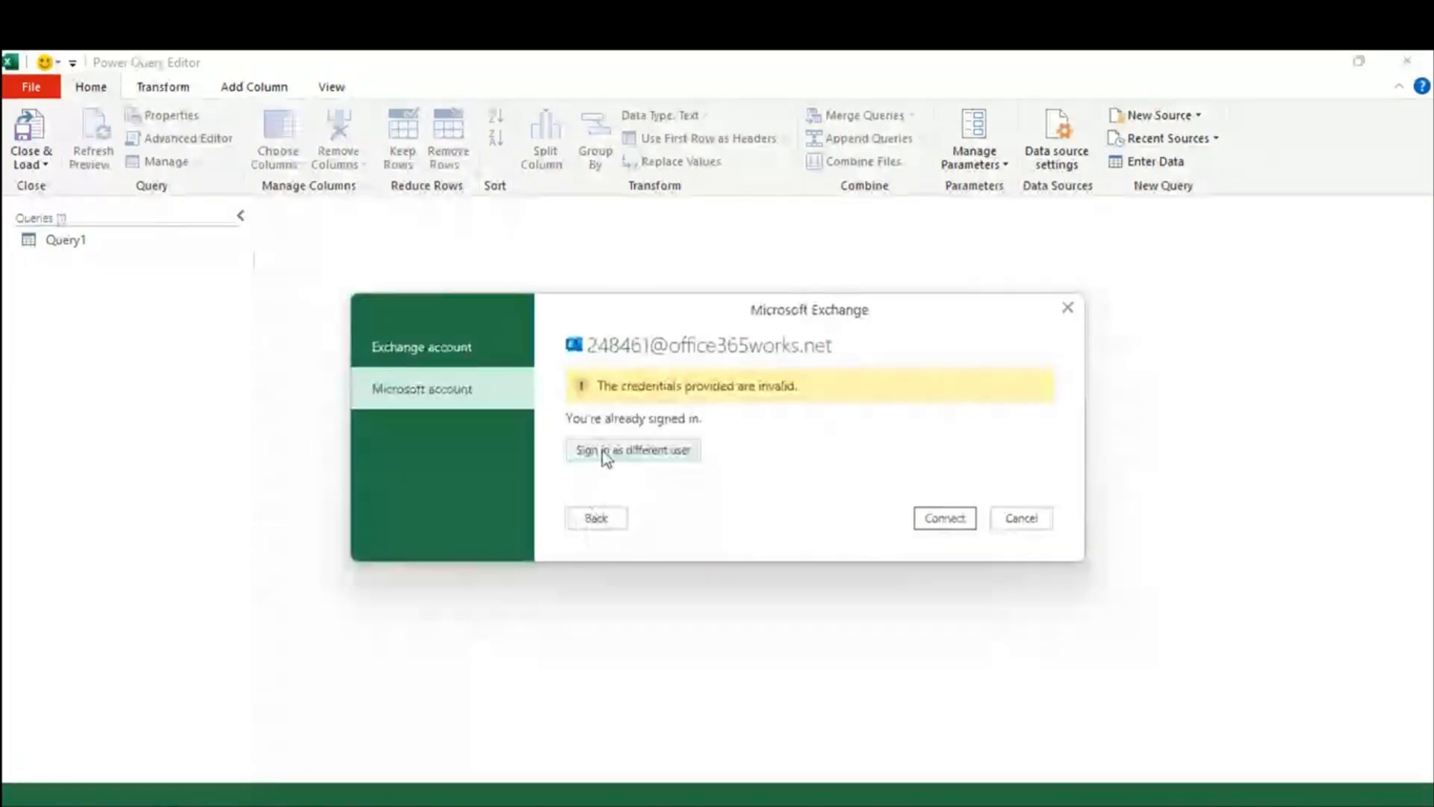
# Step: Sign in as a different user with the mailbox account and its password, then connect
pyautogui.click(613, 448)
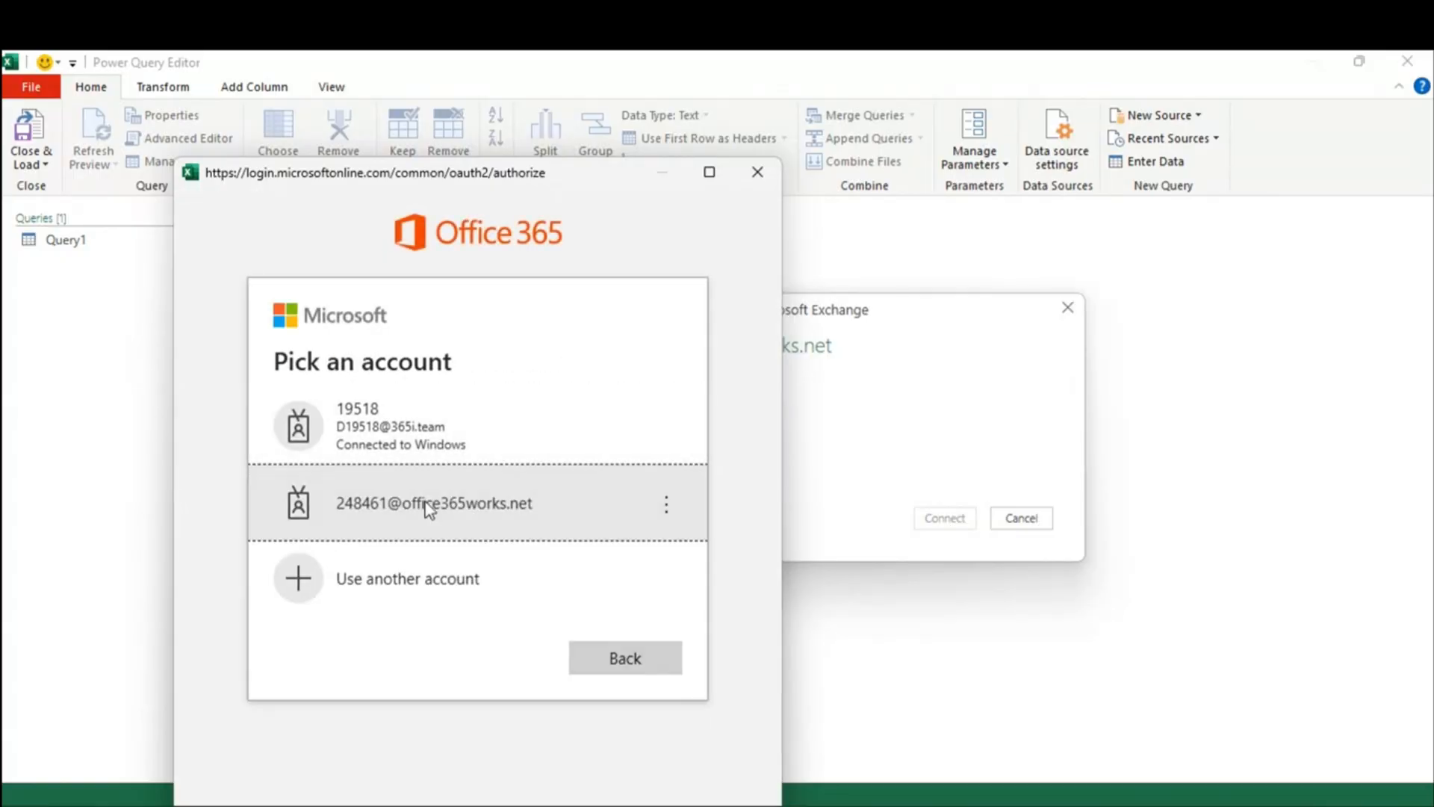
pyautogui.click(428, 511)
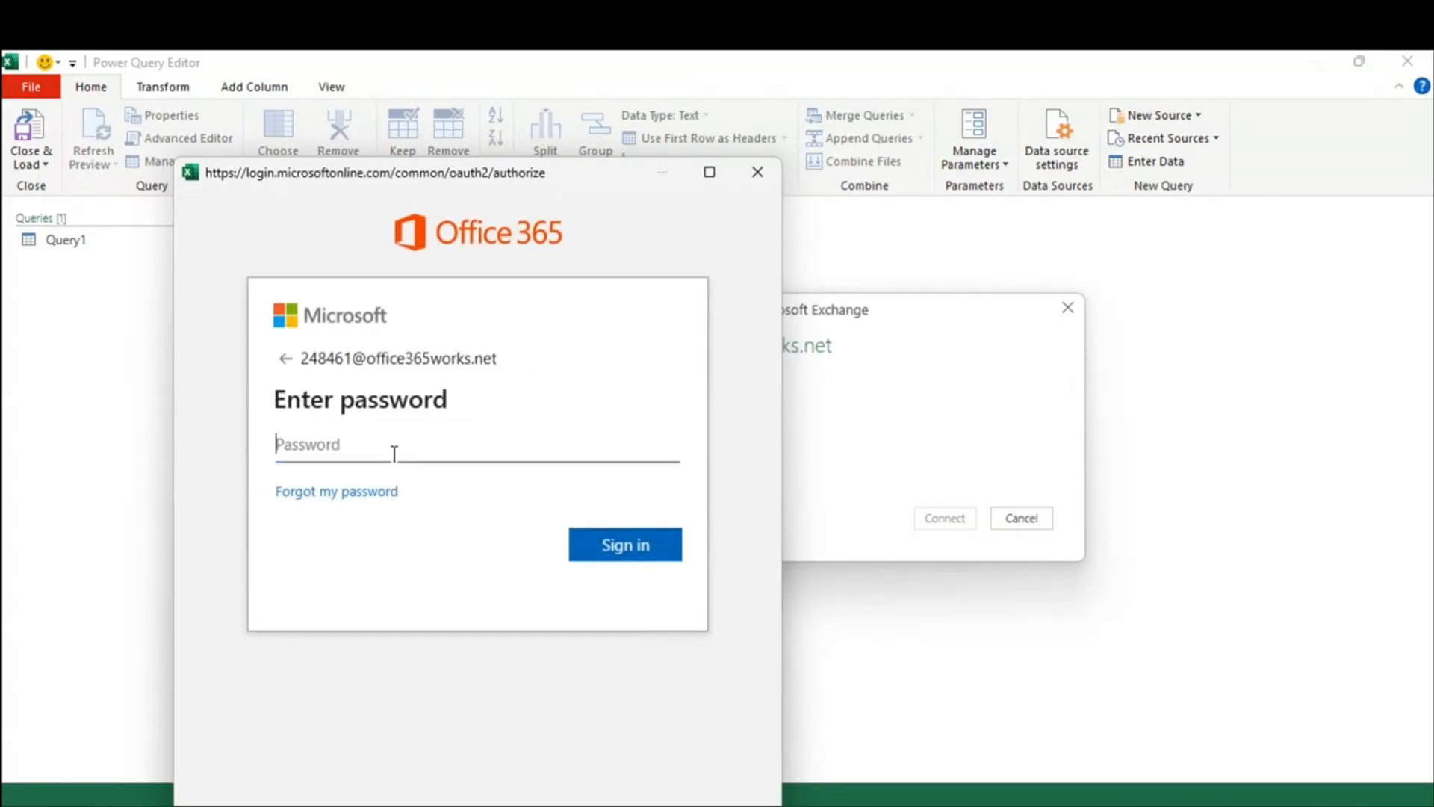
pyautogui.write('********')
pyautogui.click(641, 559)
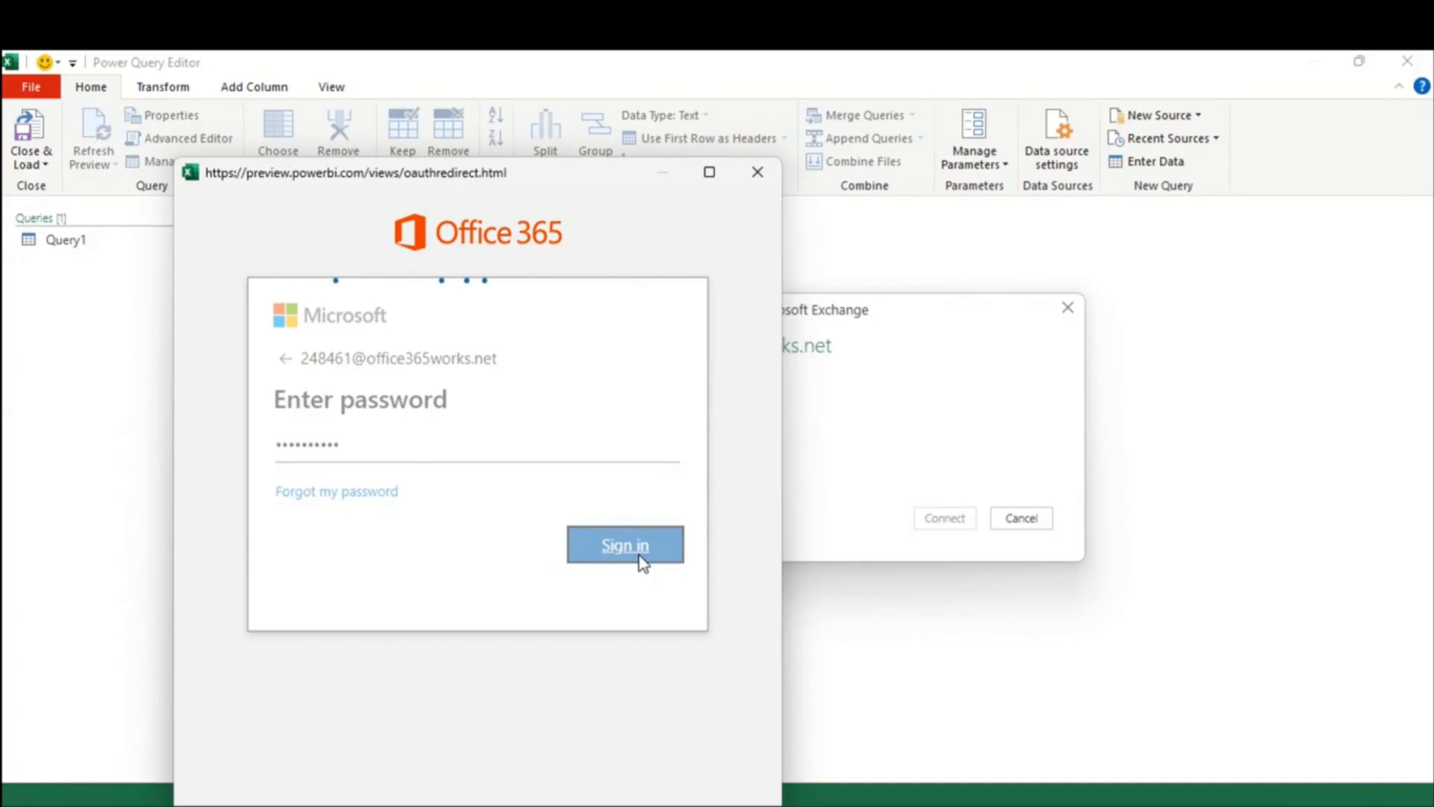
pyautogui.click(944, 519)
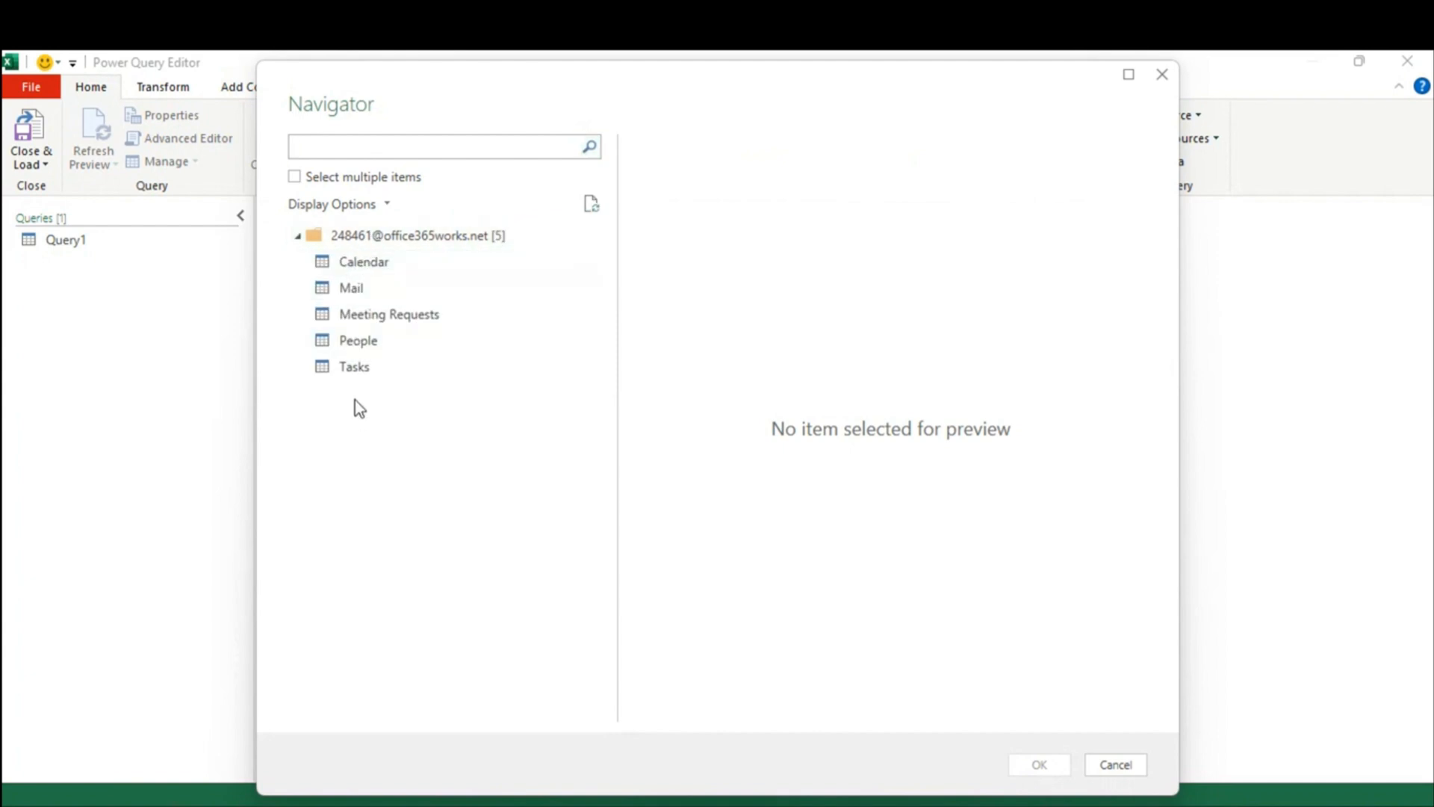
# Step: Preview the Calendar, Mail, People and Tasks tables, then load Mail into the editor
pyautogui.click(351, 273)
pyautogui.click(352, 289)
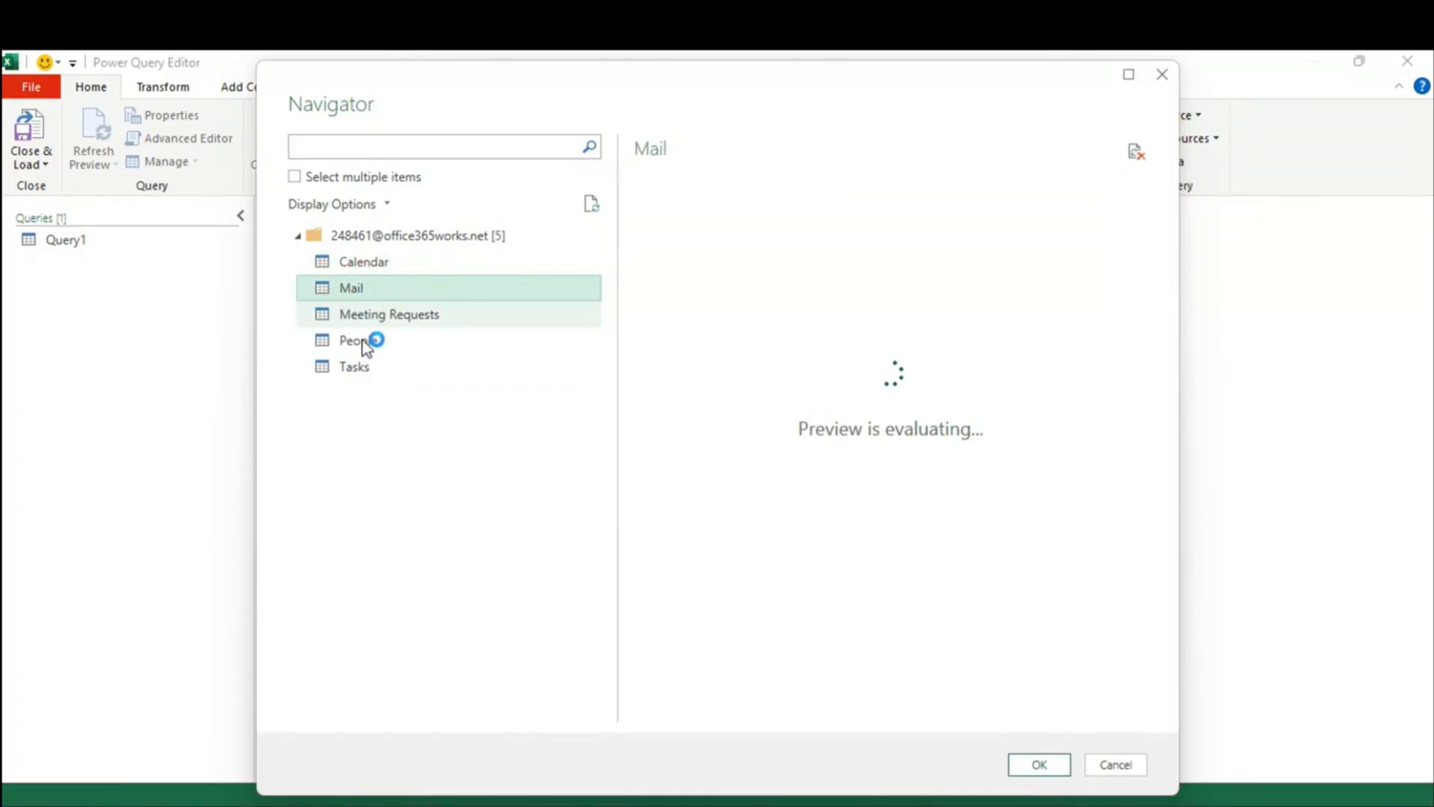
pyautogui.click(360, 344)
pyautogui.click(360, 364)
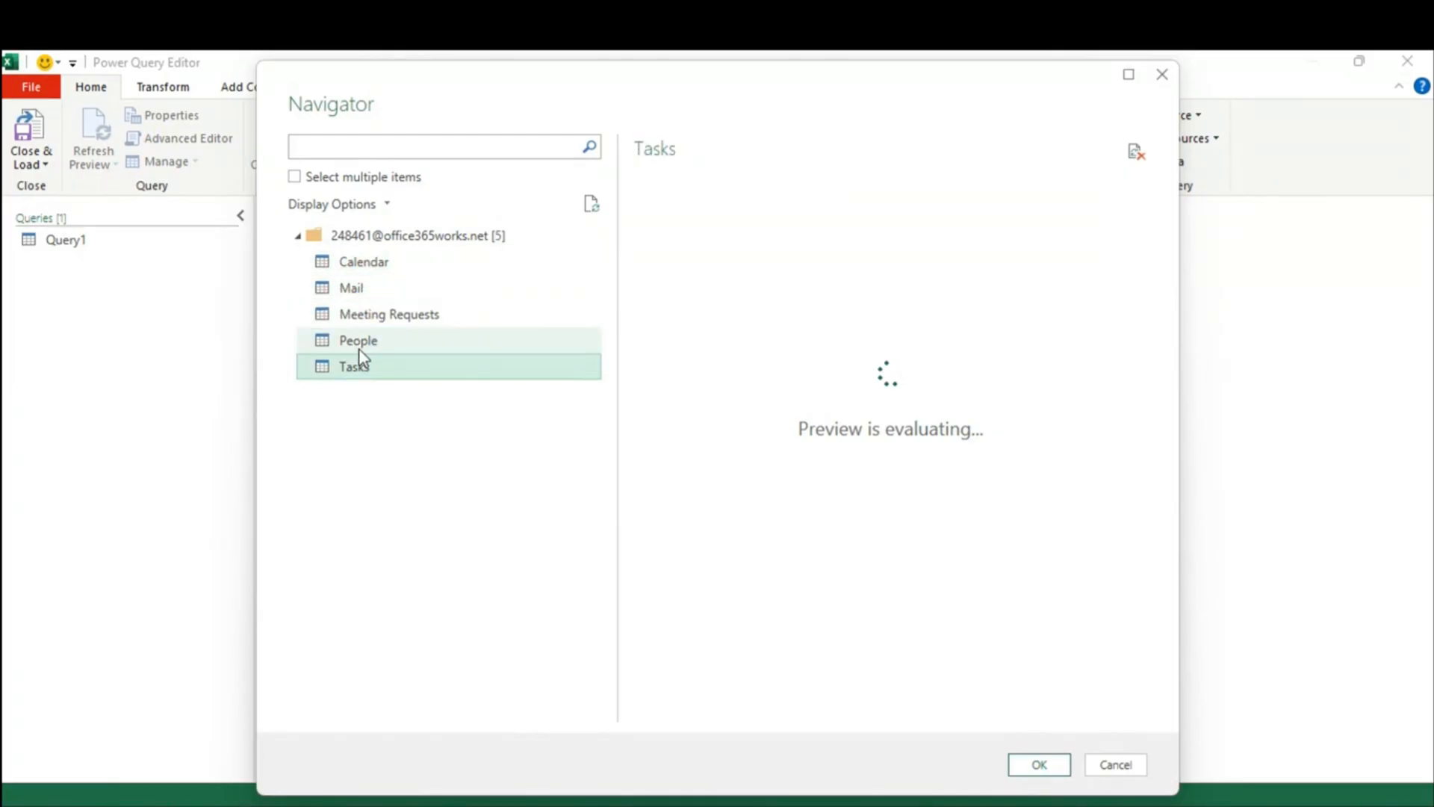
pyautogui.click(351, 288)
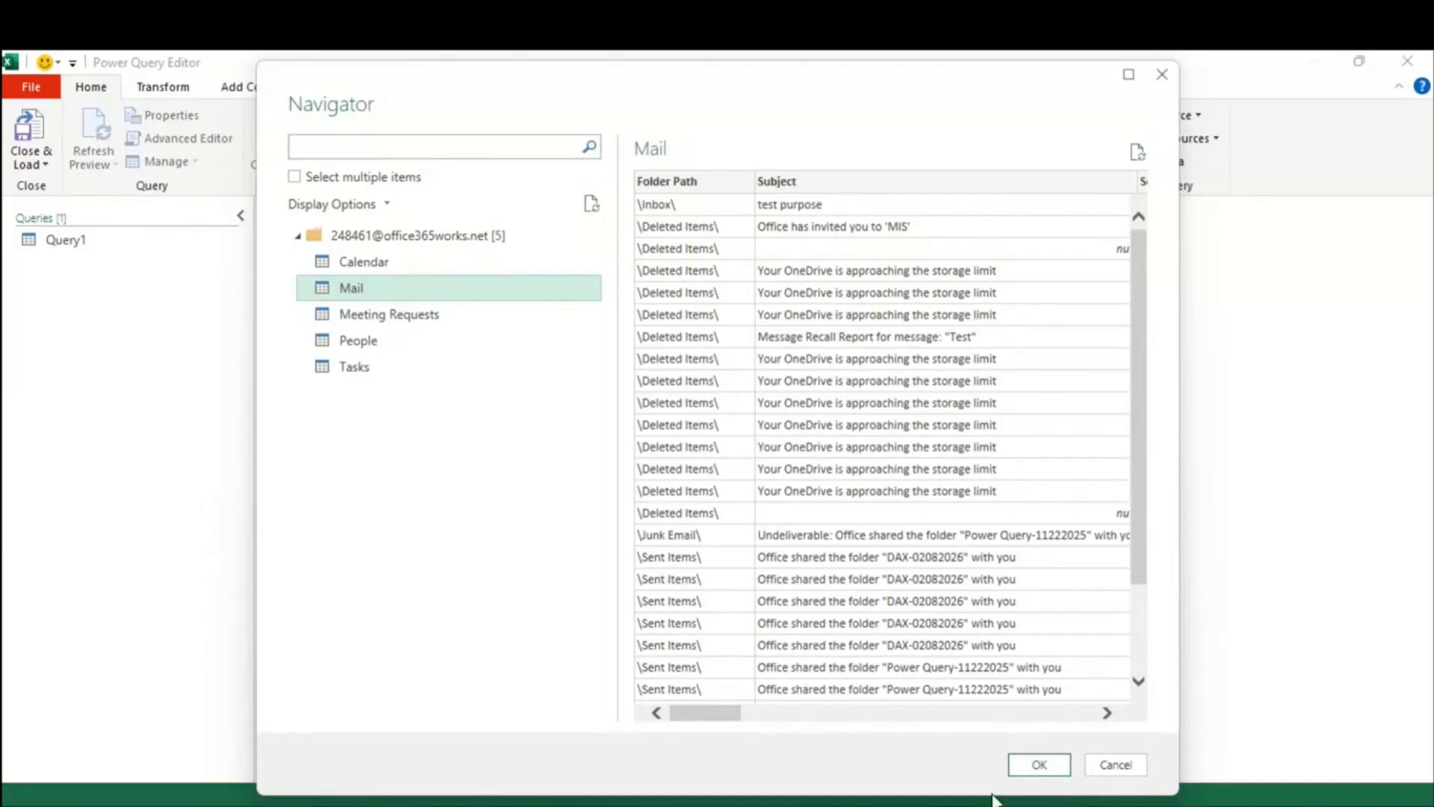
pyautogui.click(1047, 767)
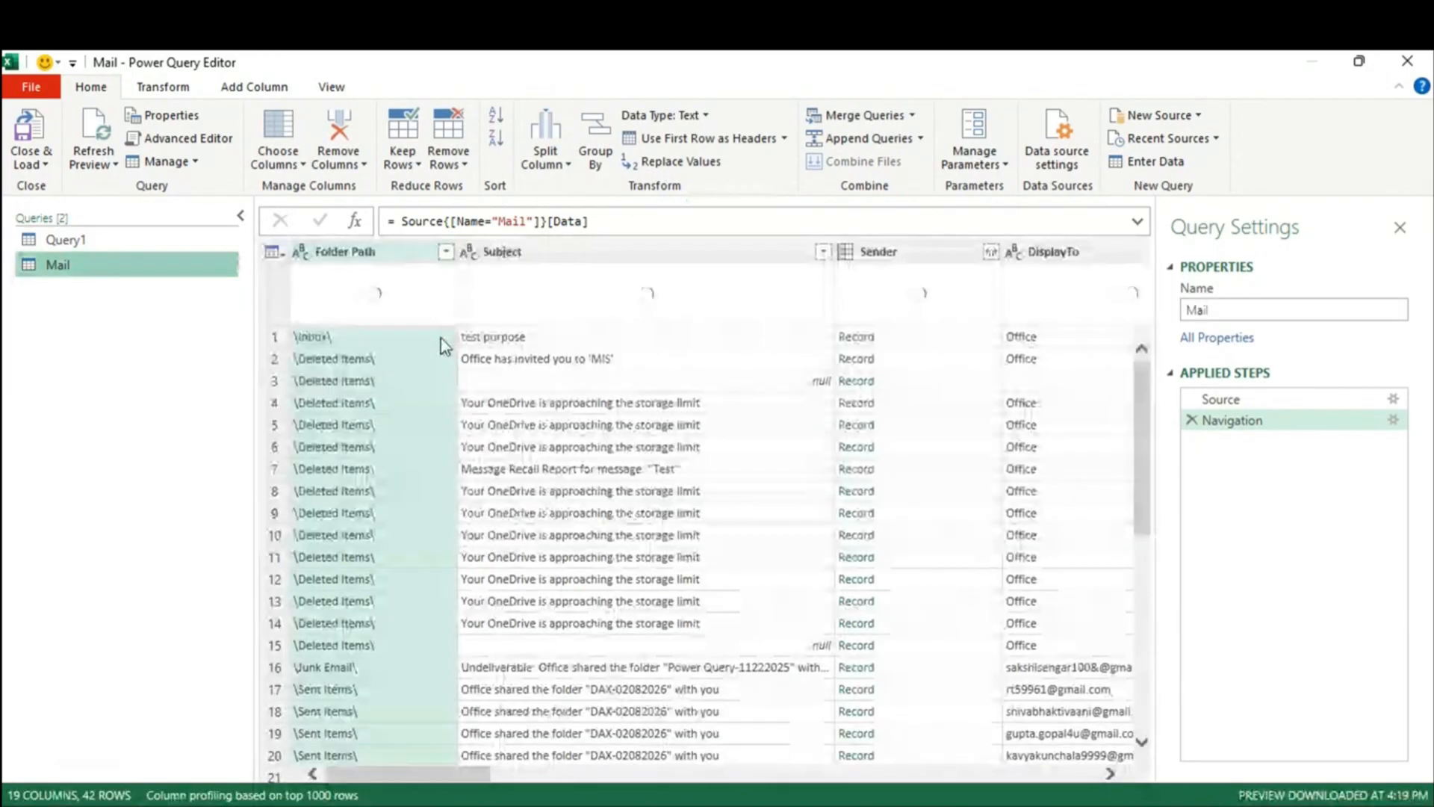
# Step: Filter the Folder Path column to keep only the \Inbox\ folder's rows
pyautogui.click(447, 254)
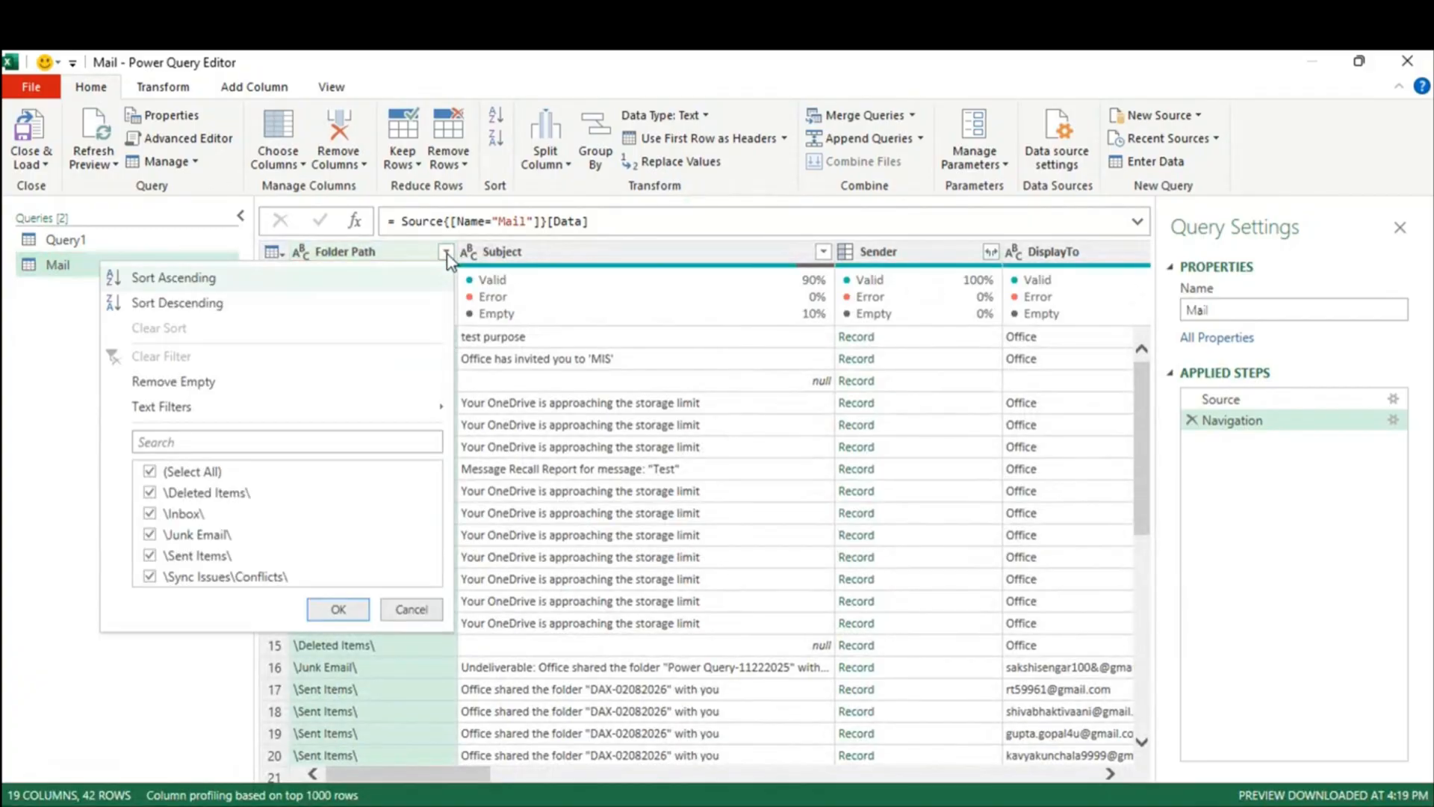
pyautogui.click(202, 476)
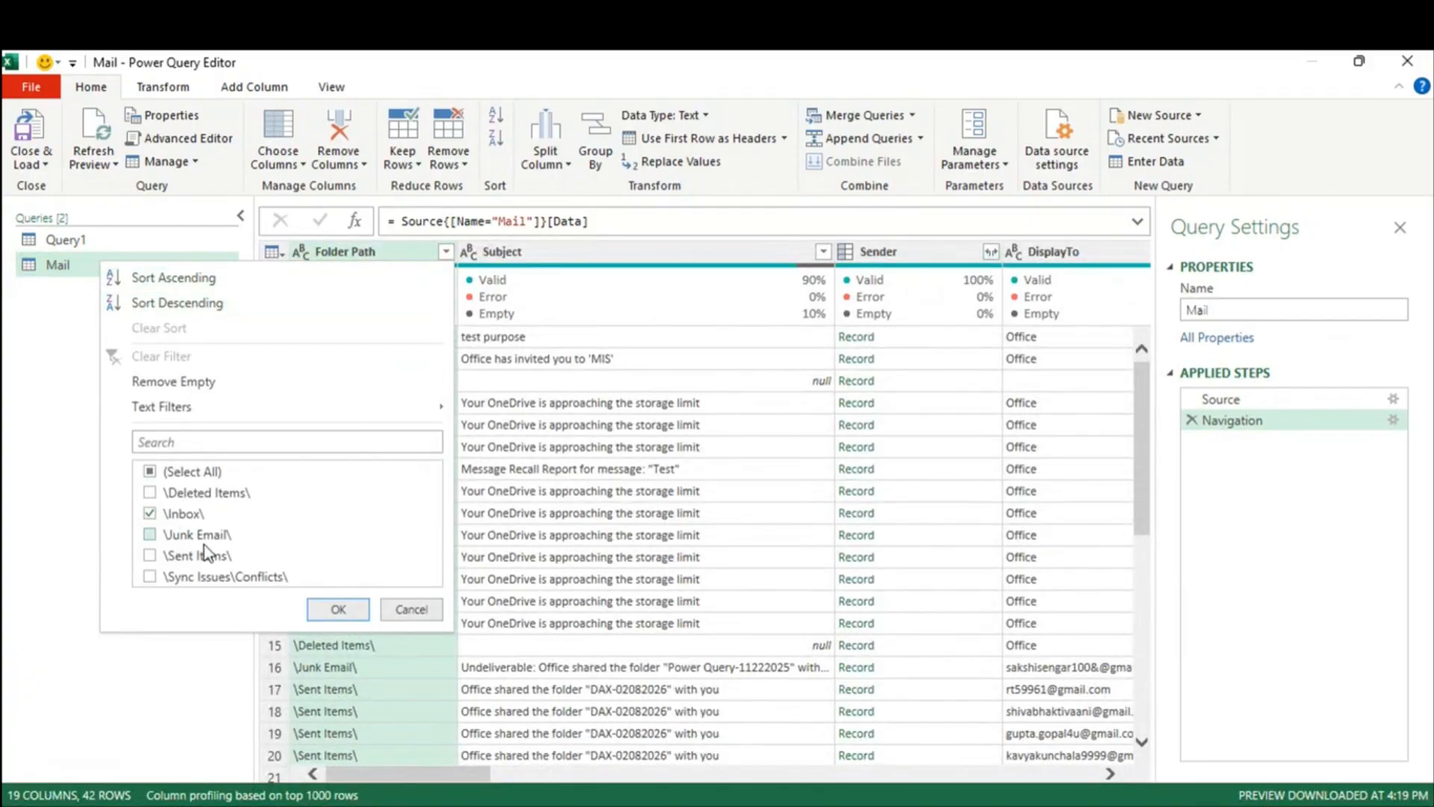
pyautogui.click(339, 609)
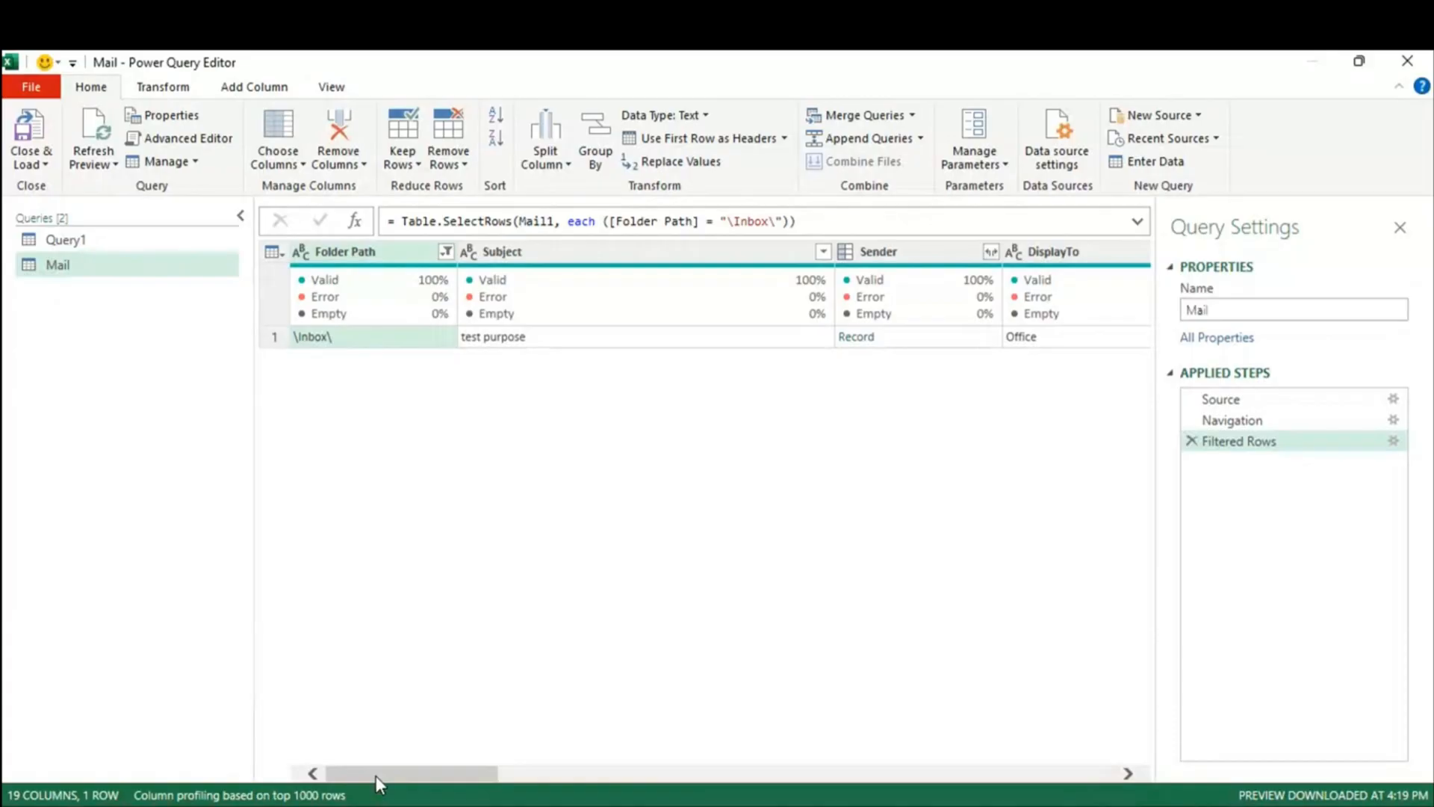
pyautogui.moveTo(375, 769); pyautogui.dragTo(546, 799)
pyautogui.moveTo(549, 798); pyautogui.dragTo(413, 768)
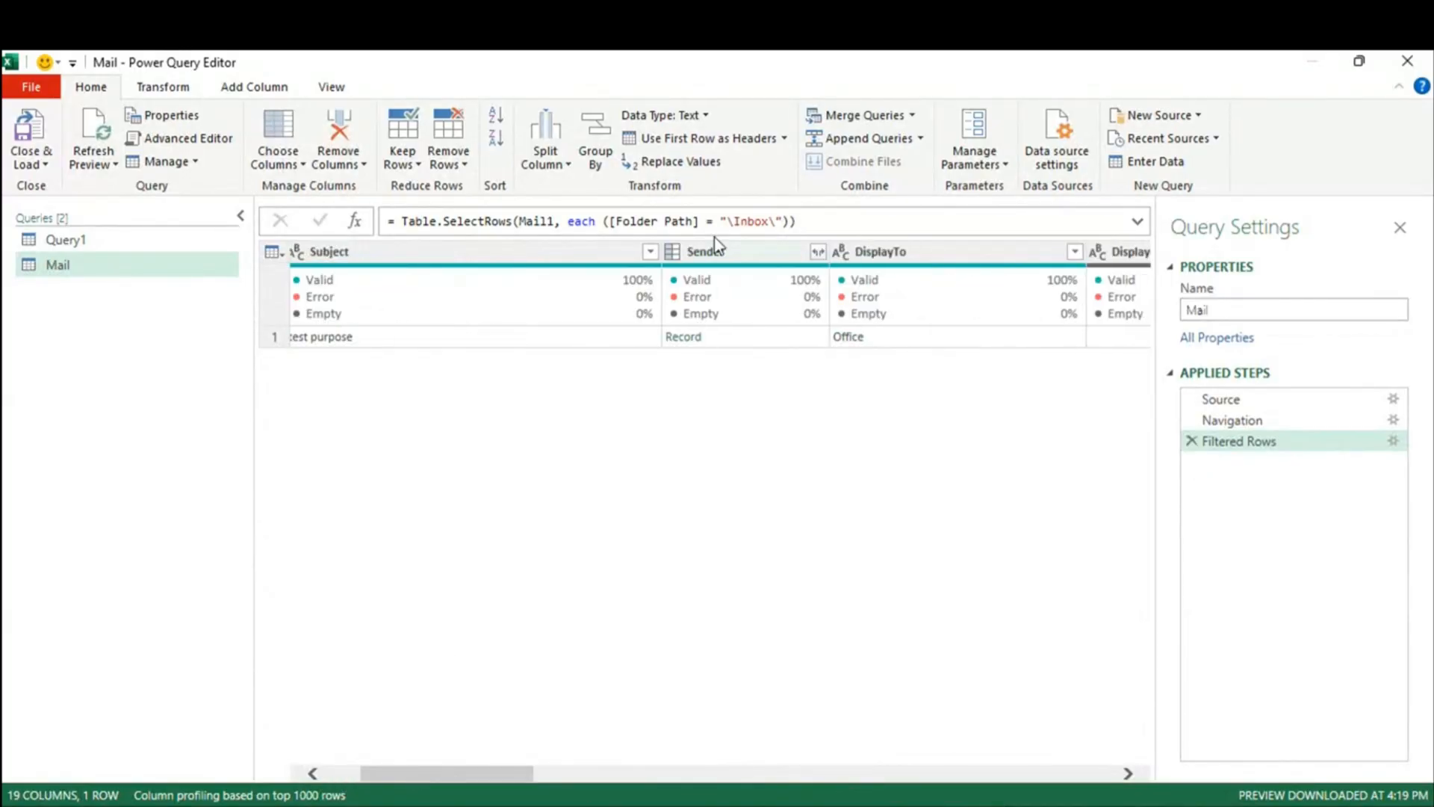
pyautogui.click(820, 252)
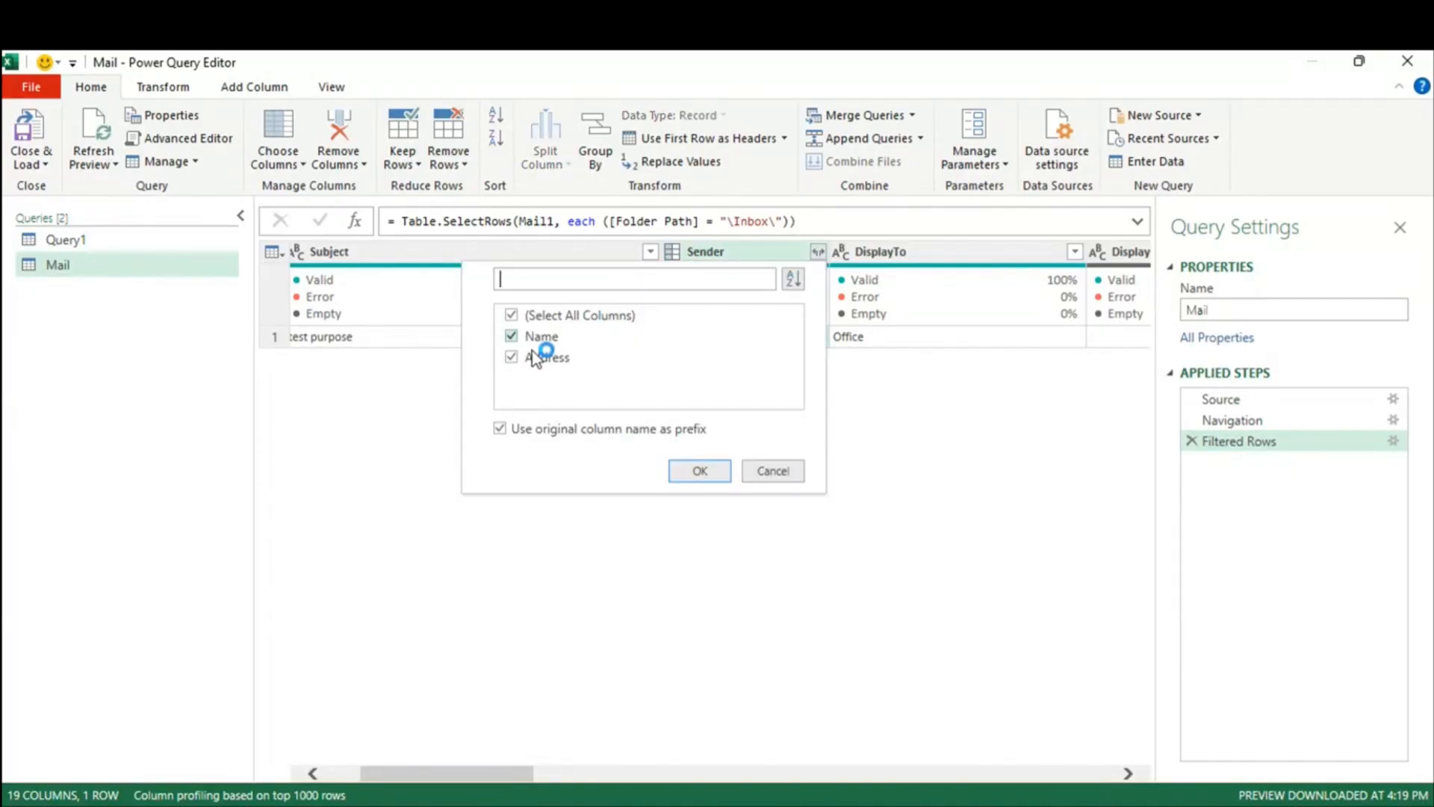
pyautogui.click(499, 428)
pyautogui.click(697, 472)
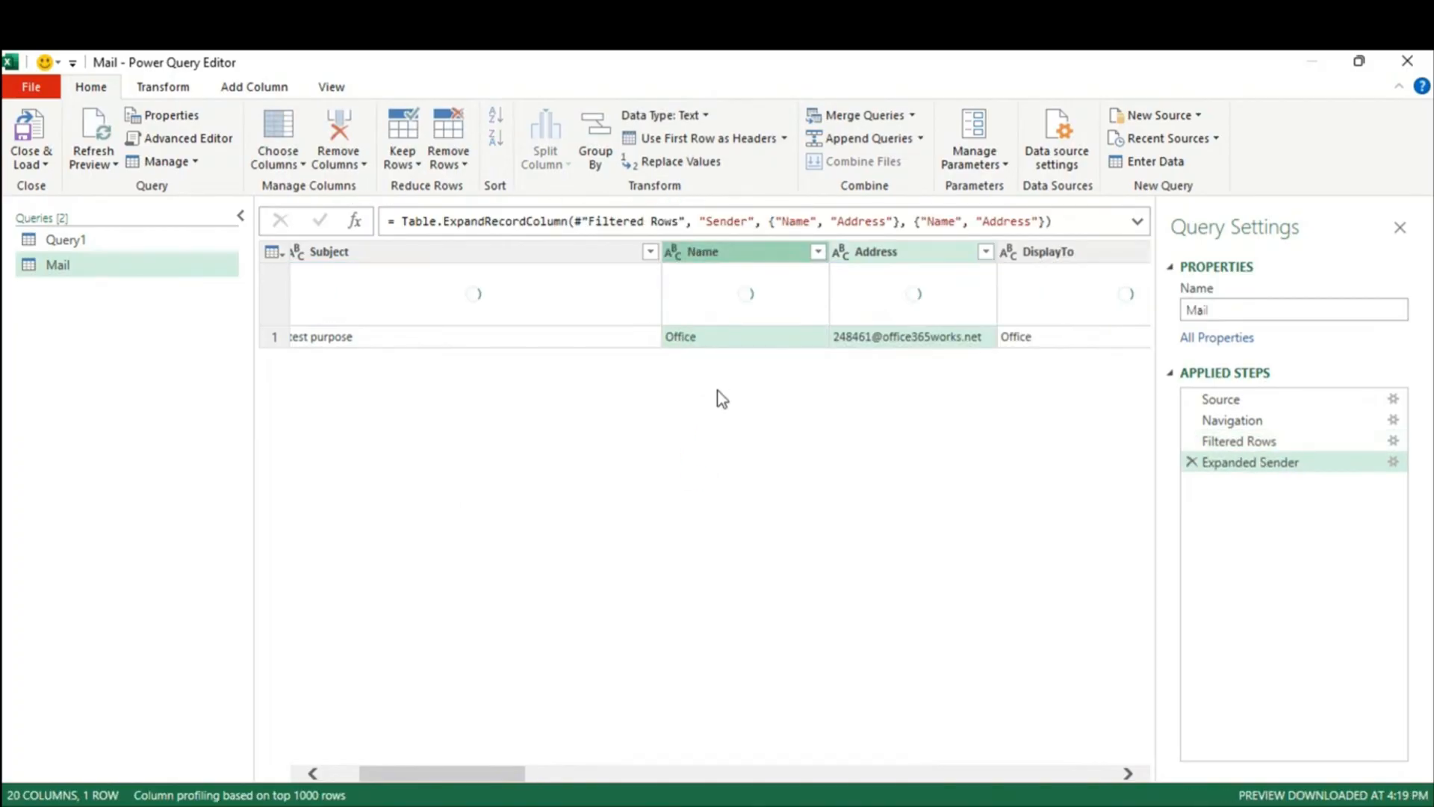
pyautogui.click(778, 341)
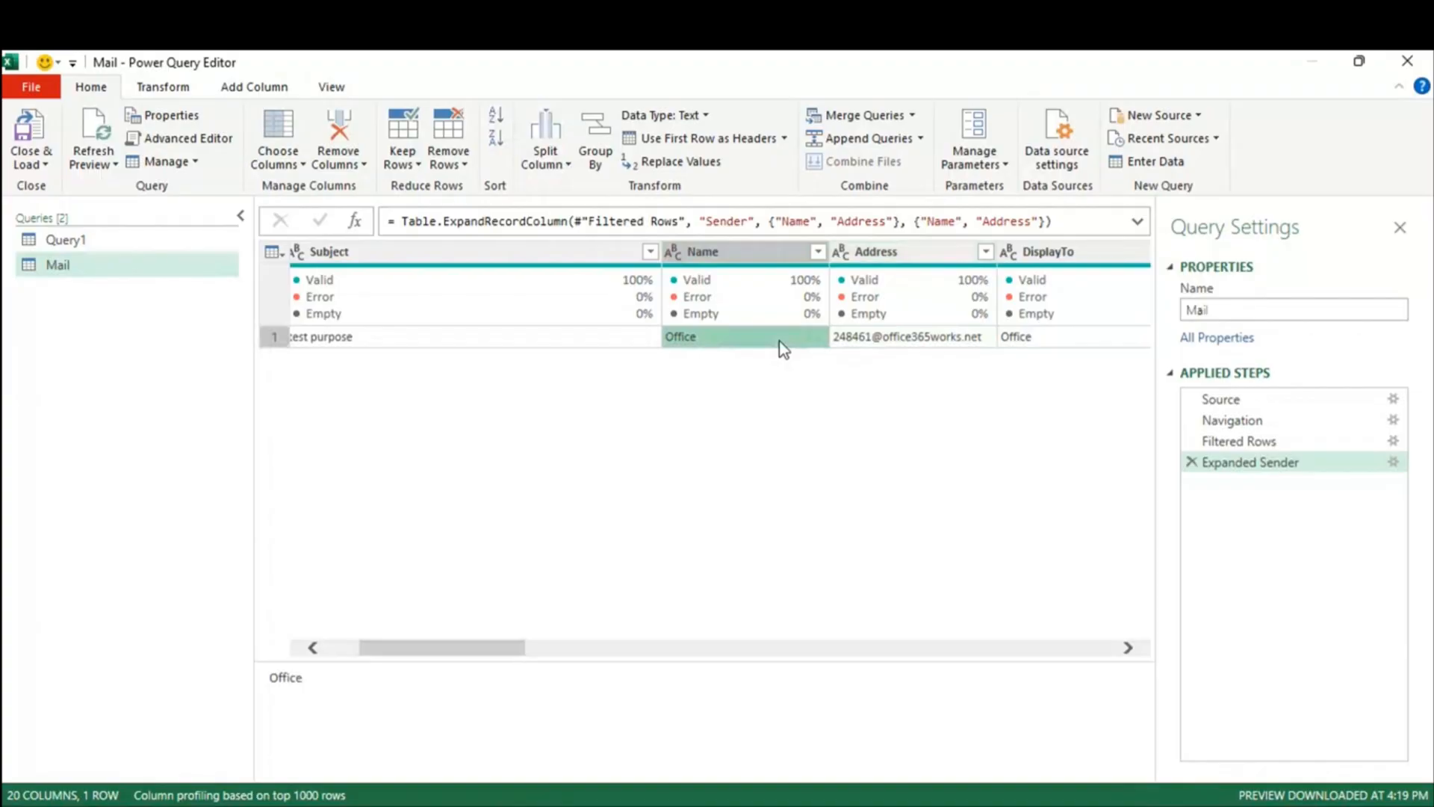
pyautogui.click(958, 344)
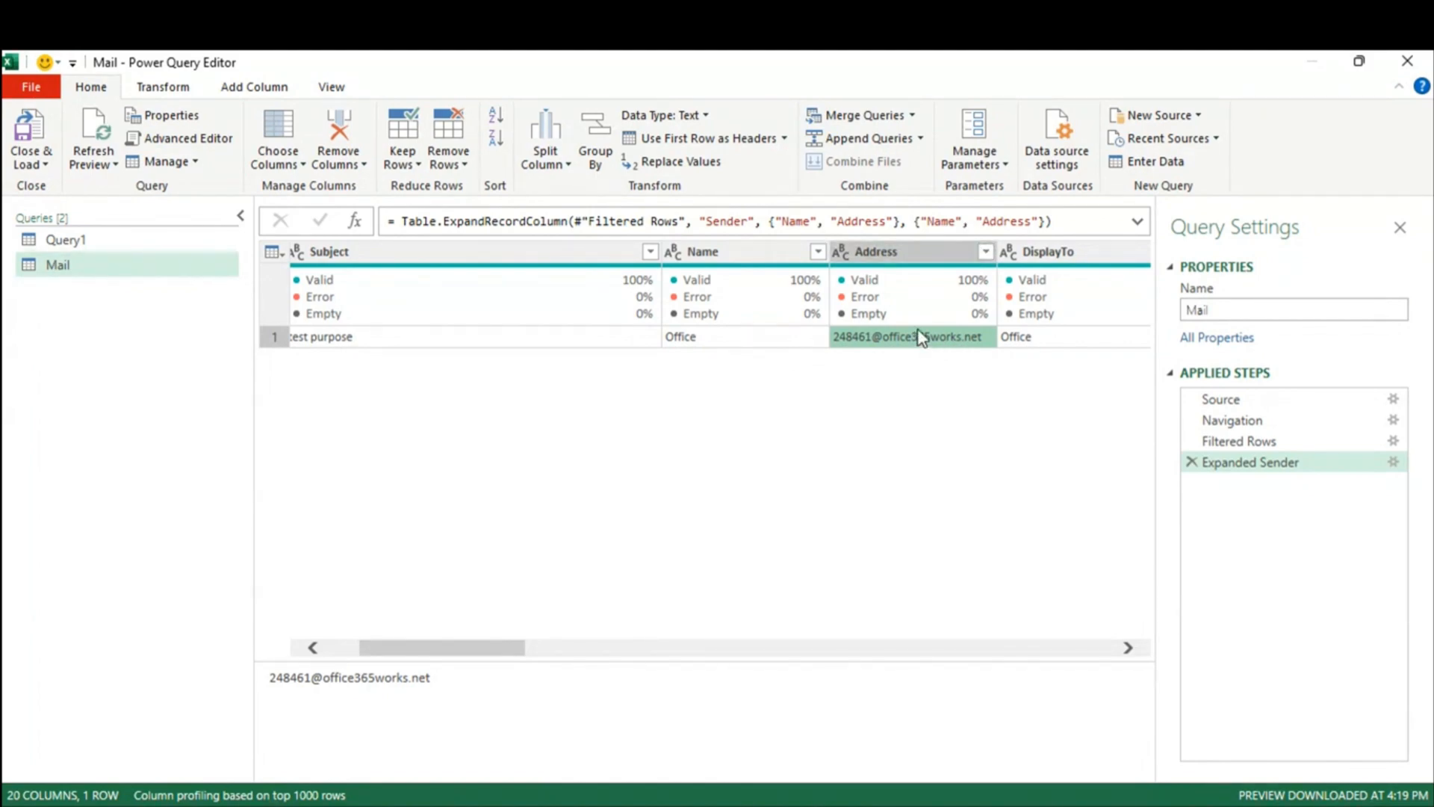
pyautogui.click(1193, 463)
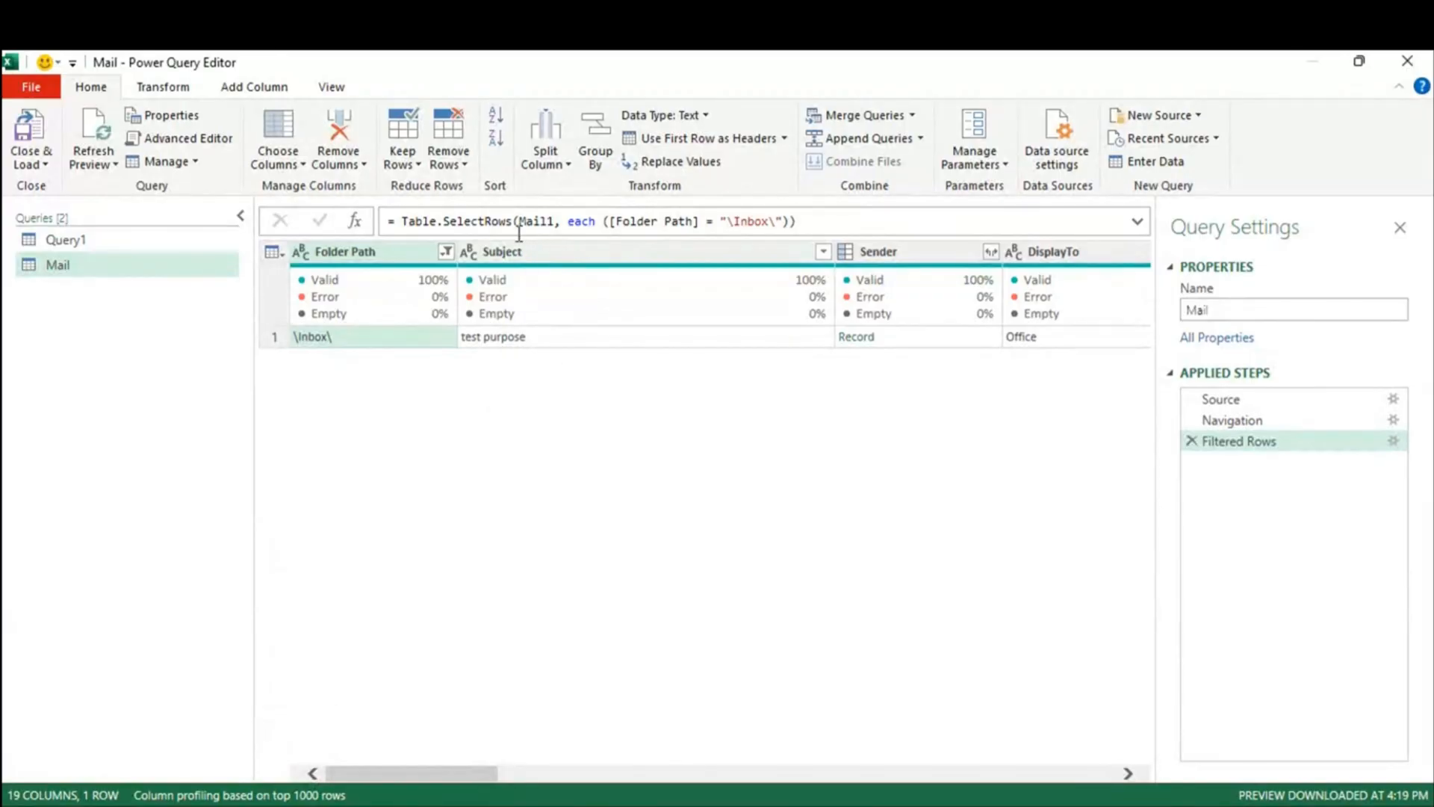
# Step: Filter the Subject column to rows whose subject contains 'Test'
pyautogui.click(822, 251)
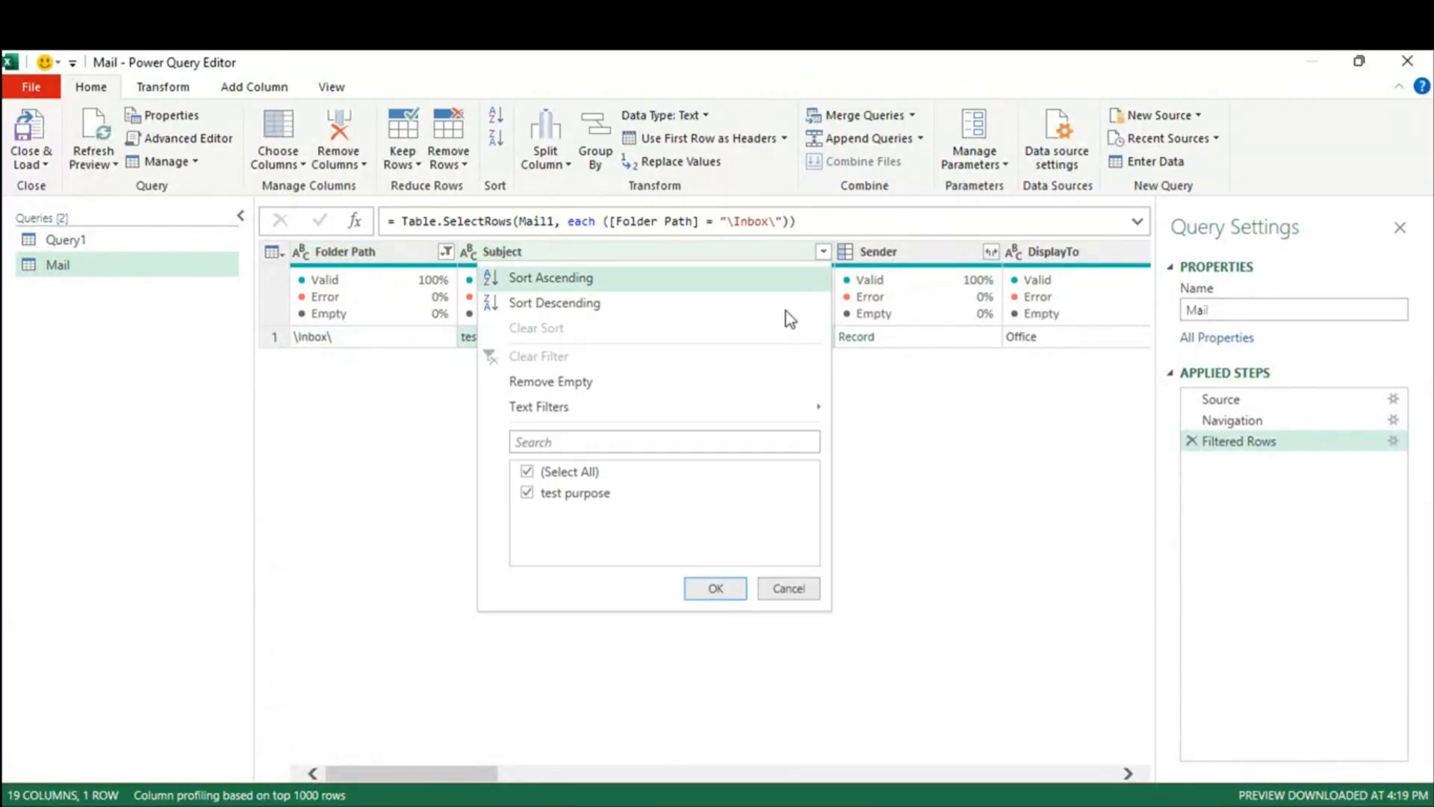
pyautogui.moveTo(570, 420)
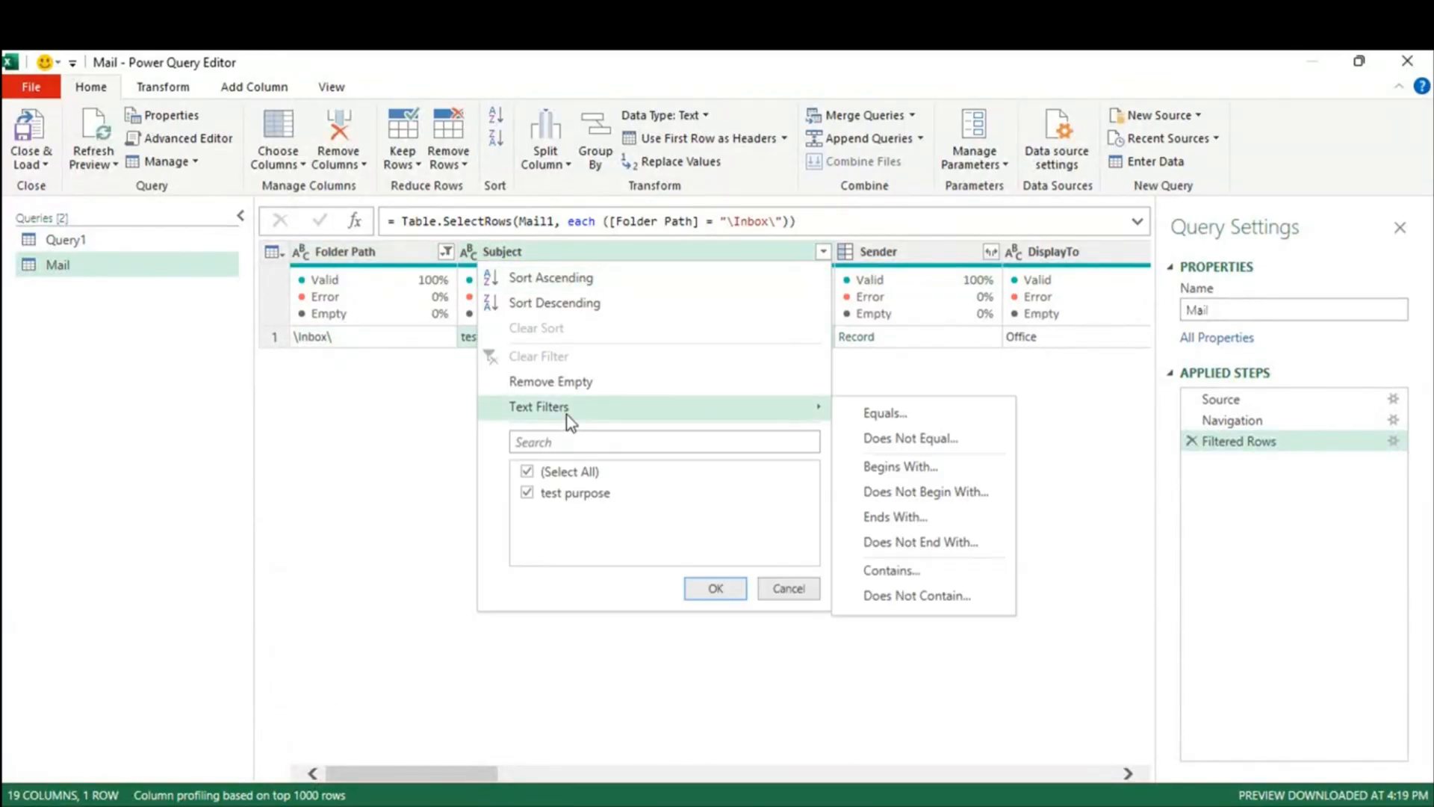
pyautogui.click(898, 570)
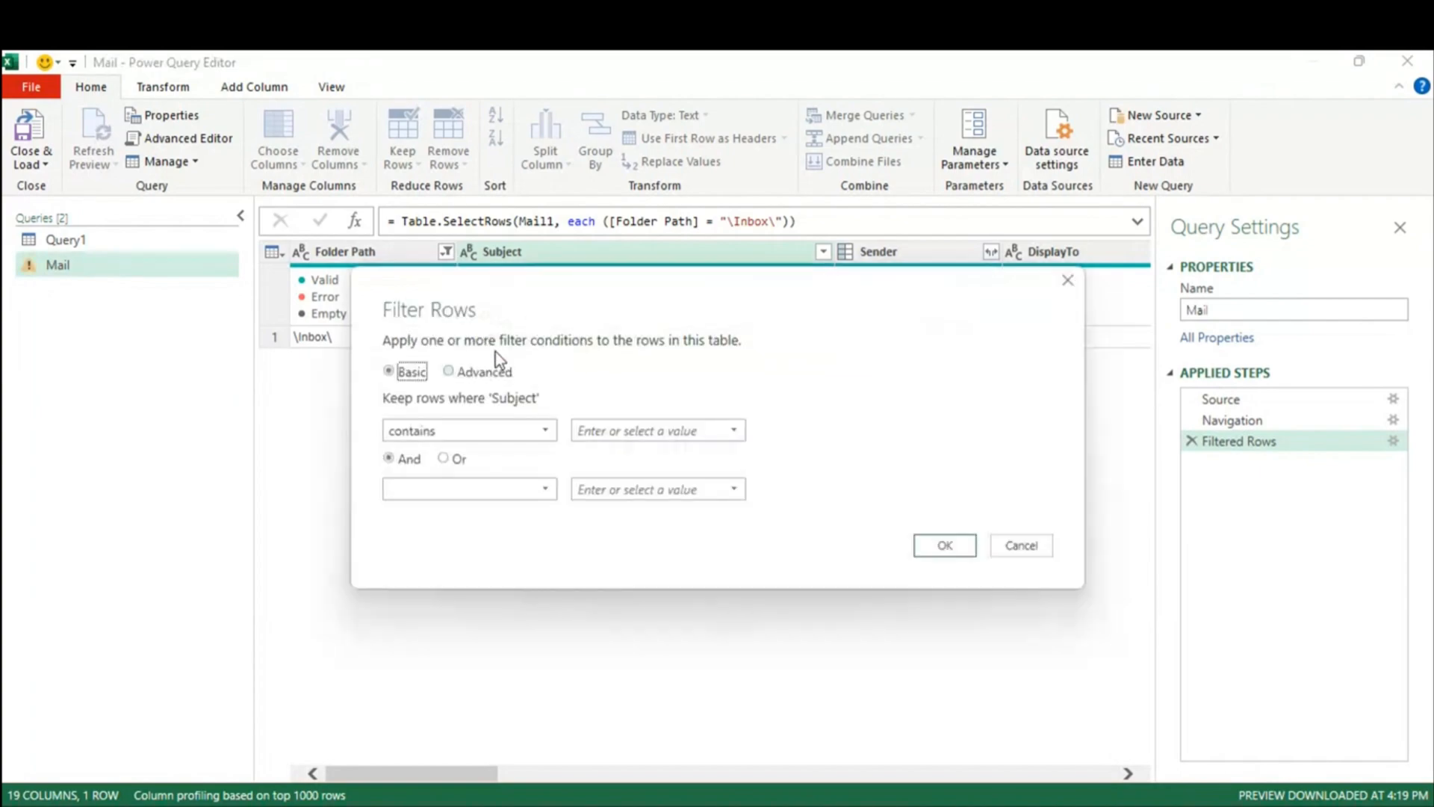
pyautogui.click(659, 439)
pyautogui.write('Test')
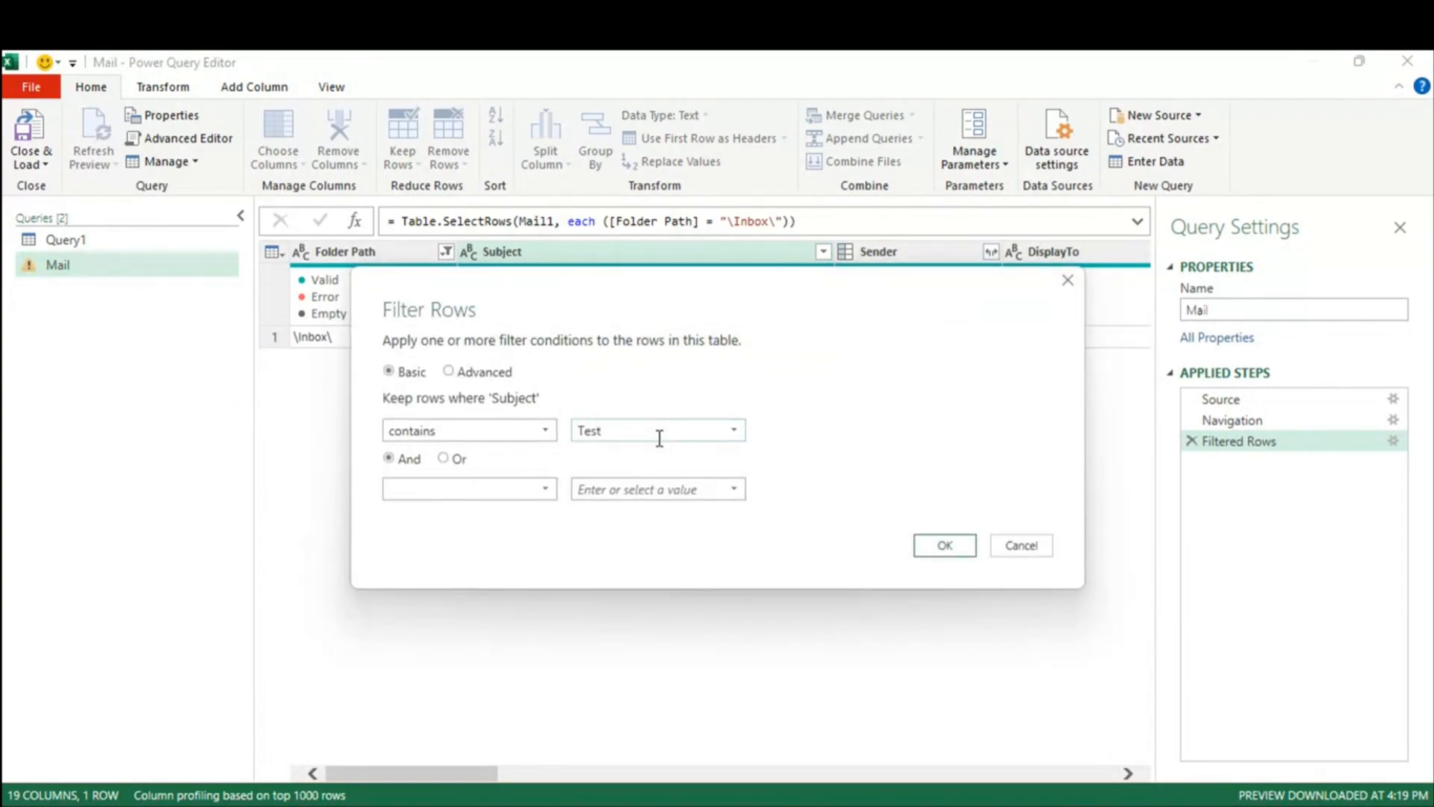
pyautogui.click(922, 549)
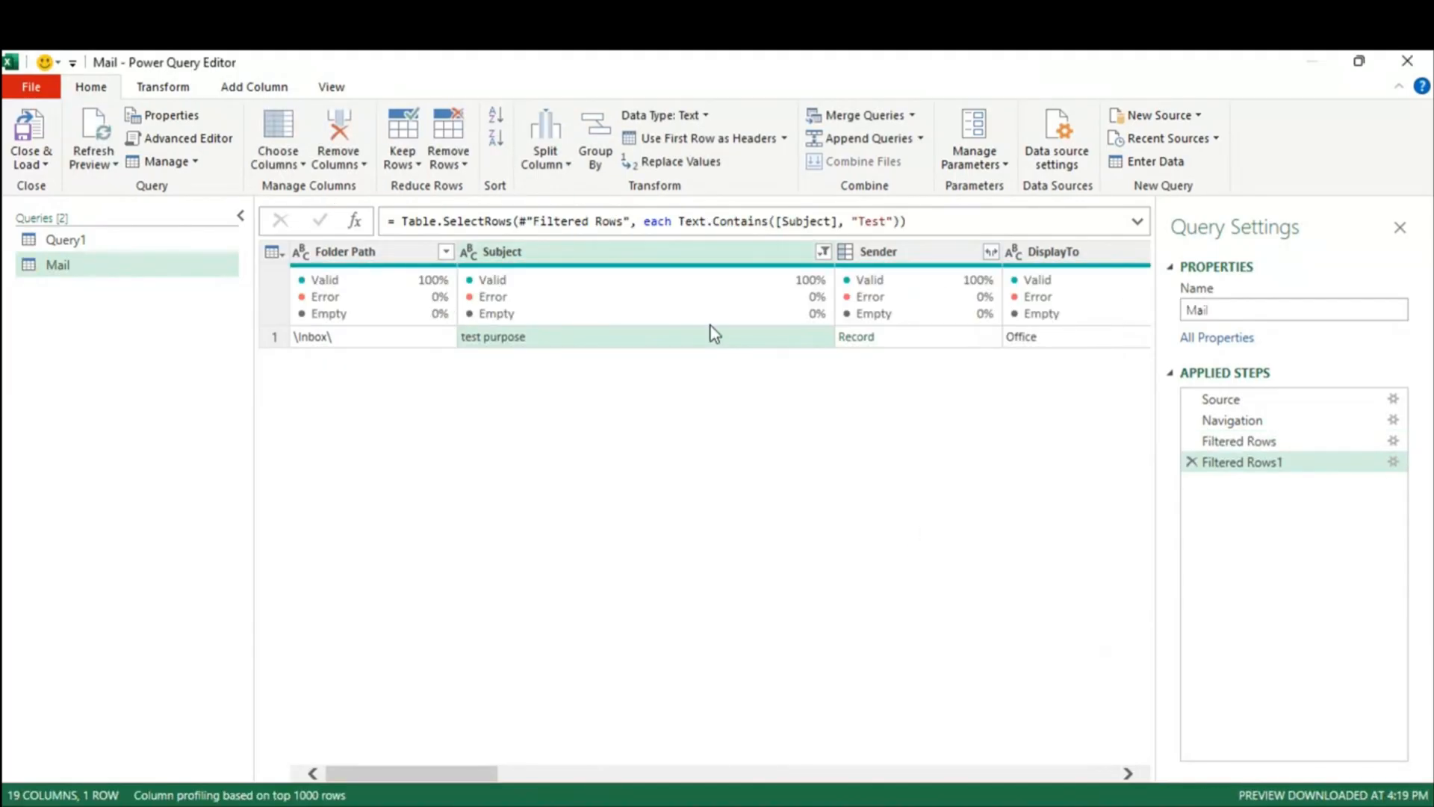
# Step: Make the Subject filter case-insensitive by adding Comparer.OrdinalIgnoreCase to Text.Contains
pyautogui.click(869, 222)
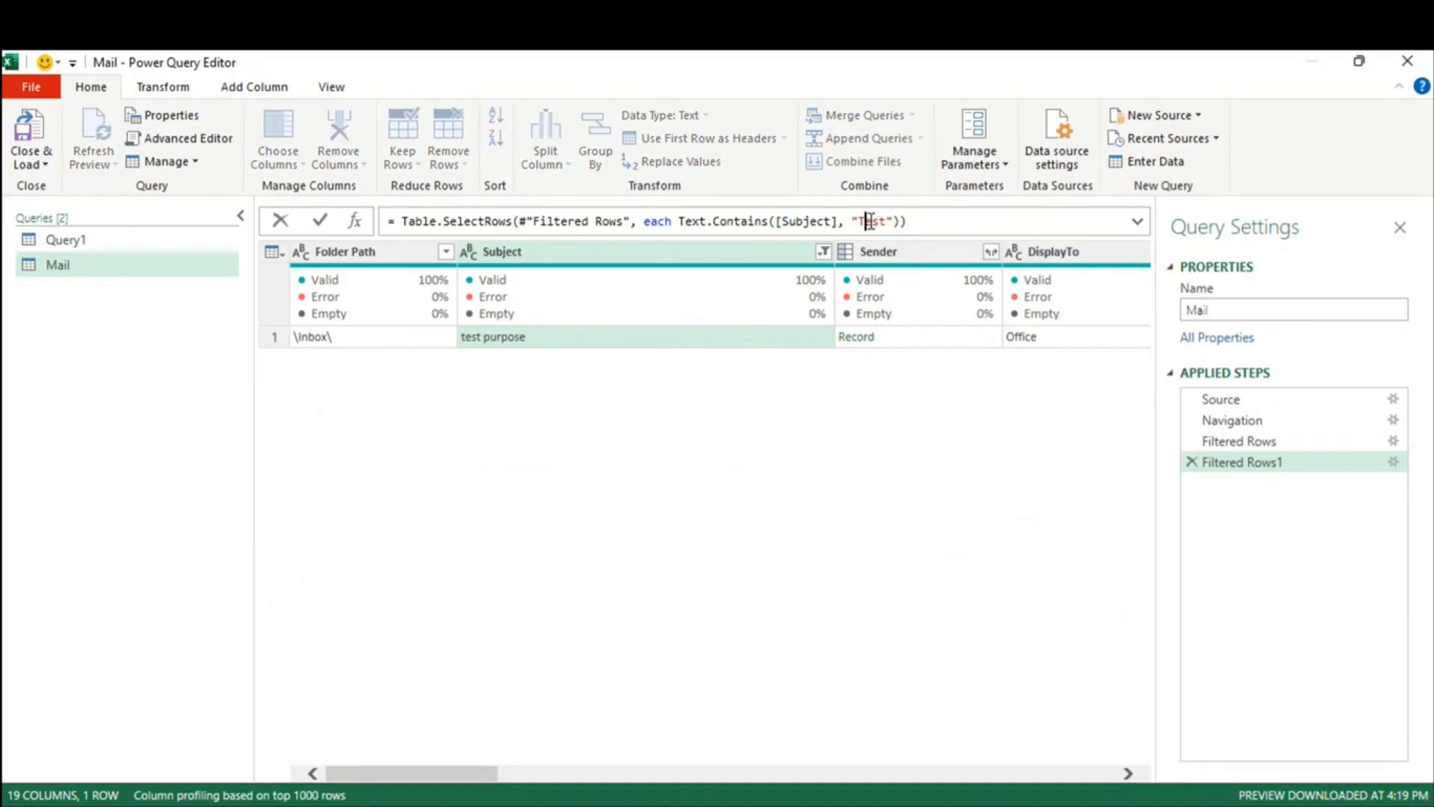
pyautogui.click(474, 339)
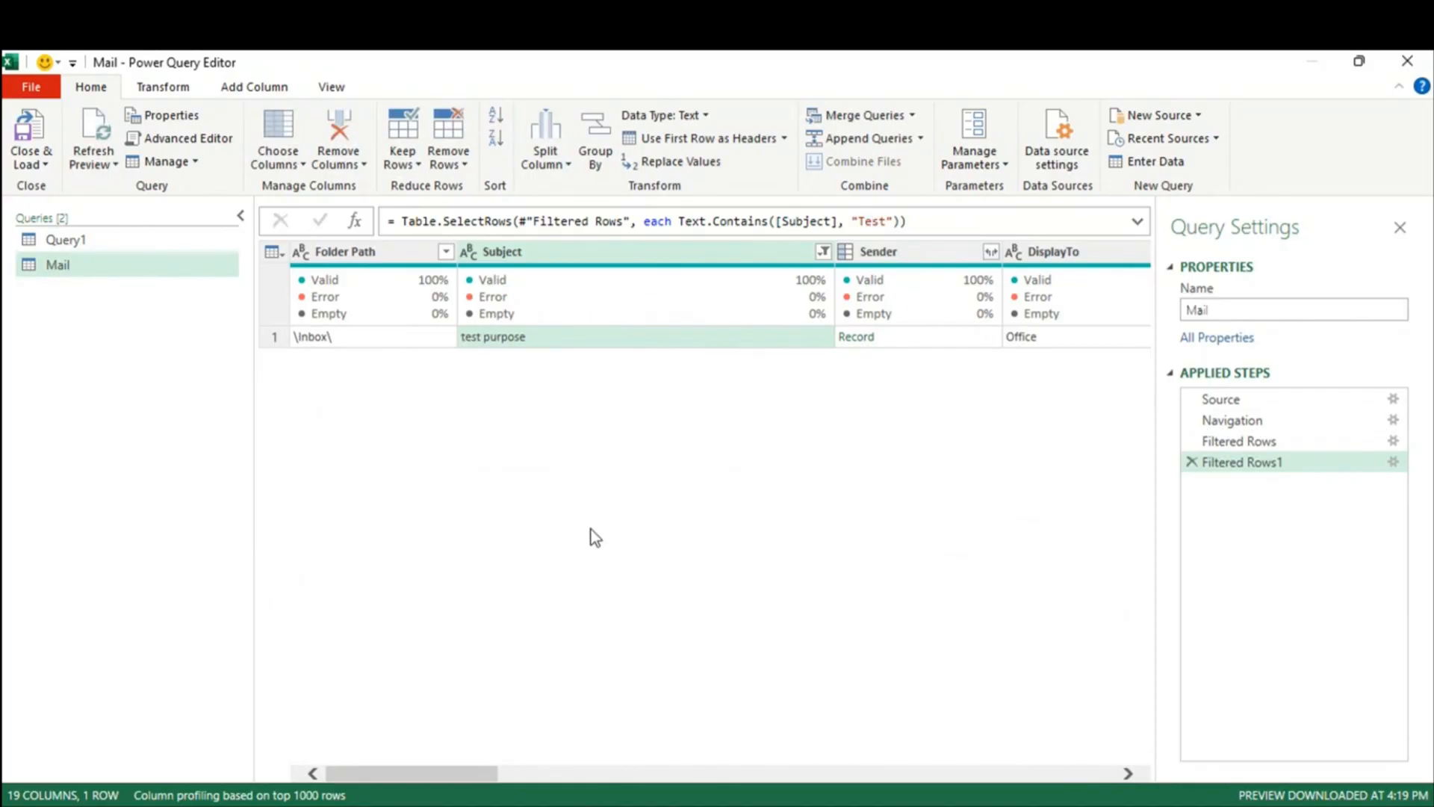
pyautogui.click(896, 221)
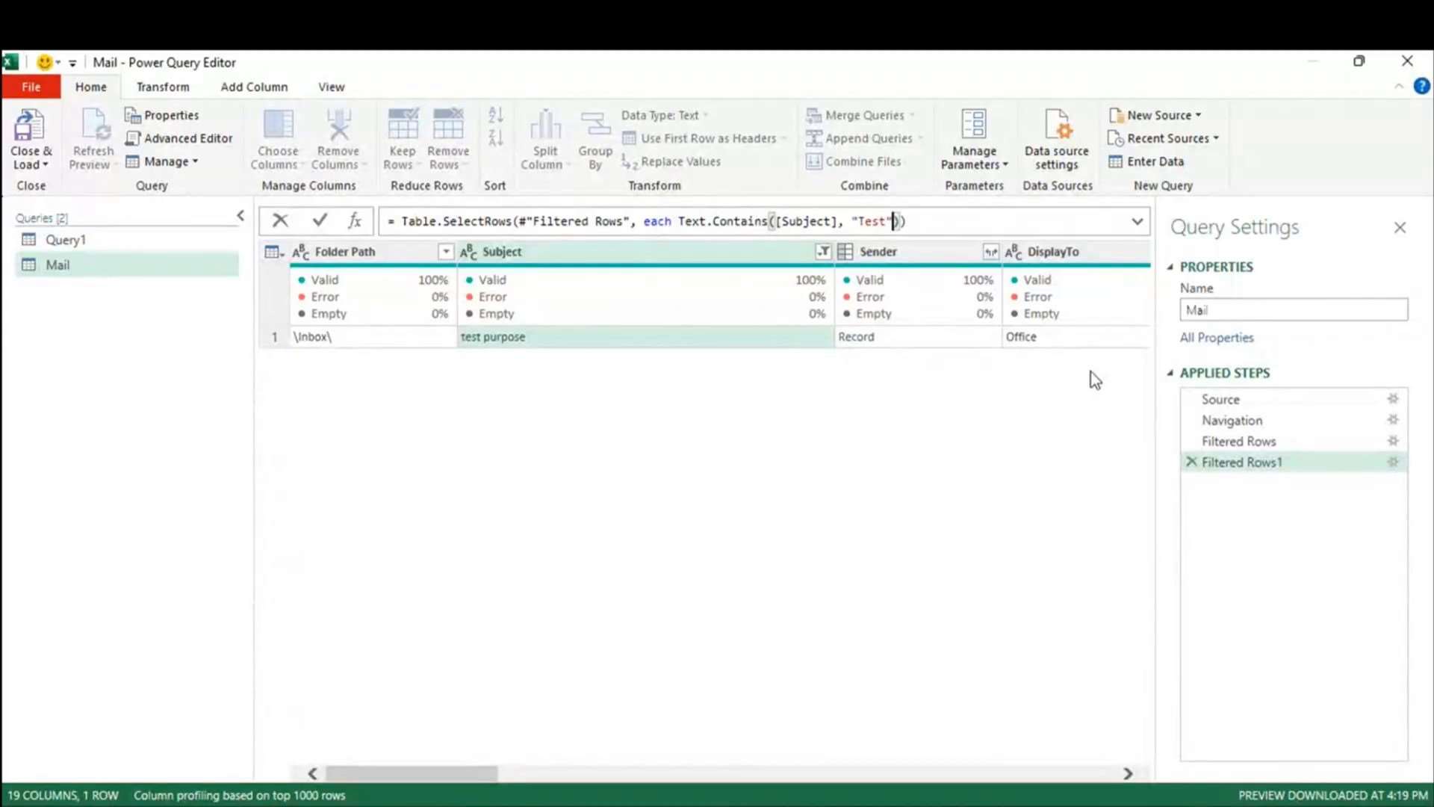
pyautogui.write(', comap')
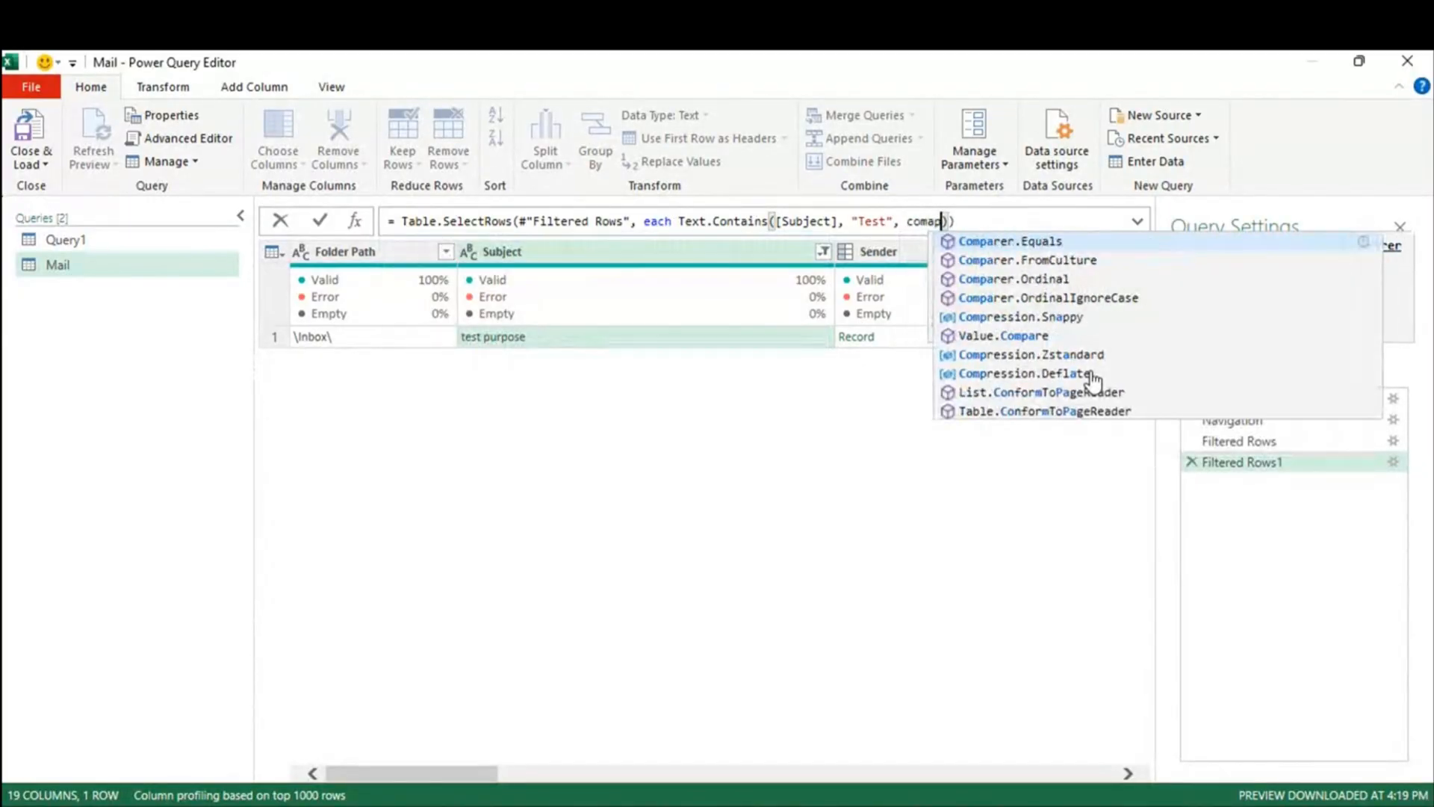
pyautogui.press('Down')
pyautogui.press('Down')
pyautogui.press('Down')
pyautogui.press('Tab')
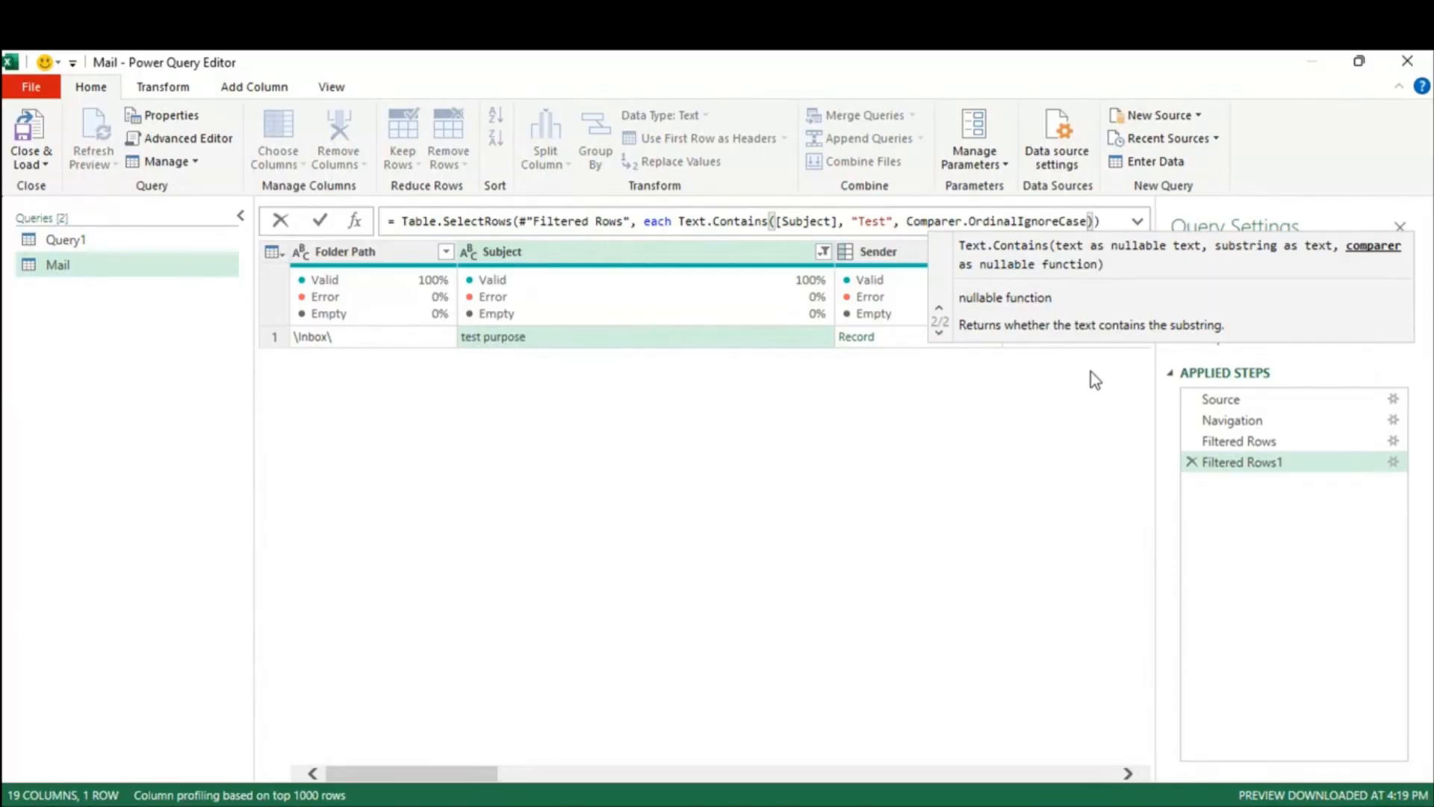
pyautogui.press('Return')
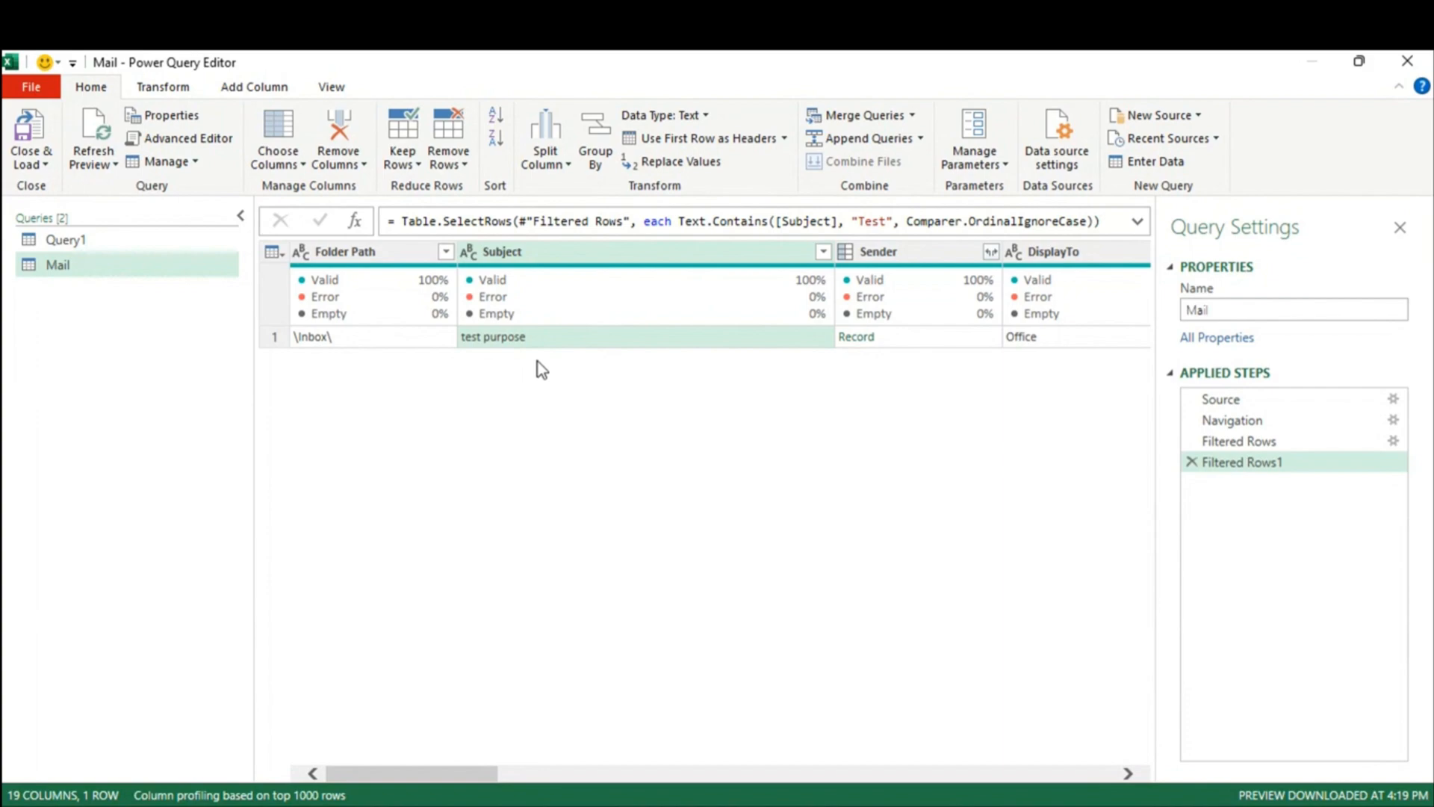
pyautogui.moveTo(441, 781); pyautogui.dragTo(762, 798)
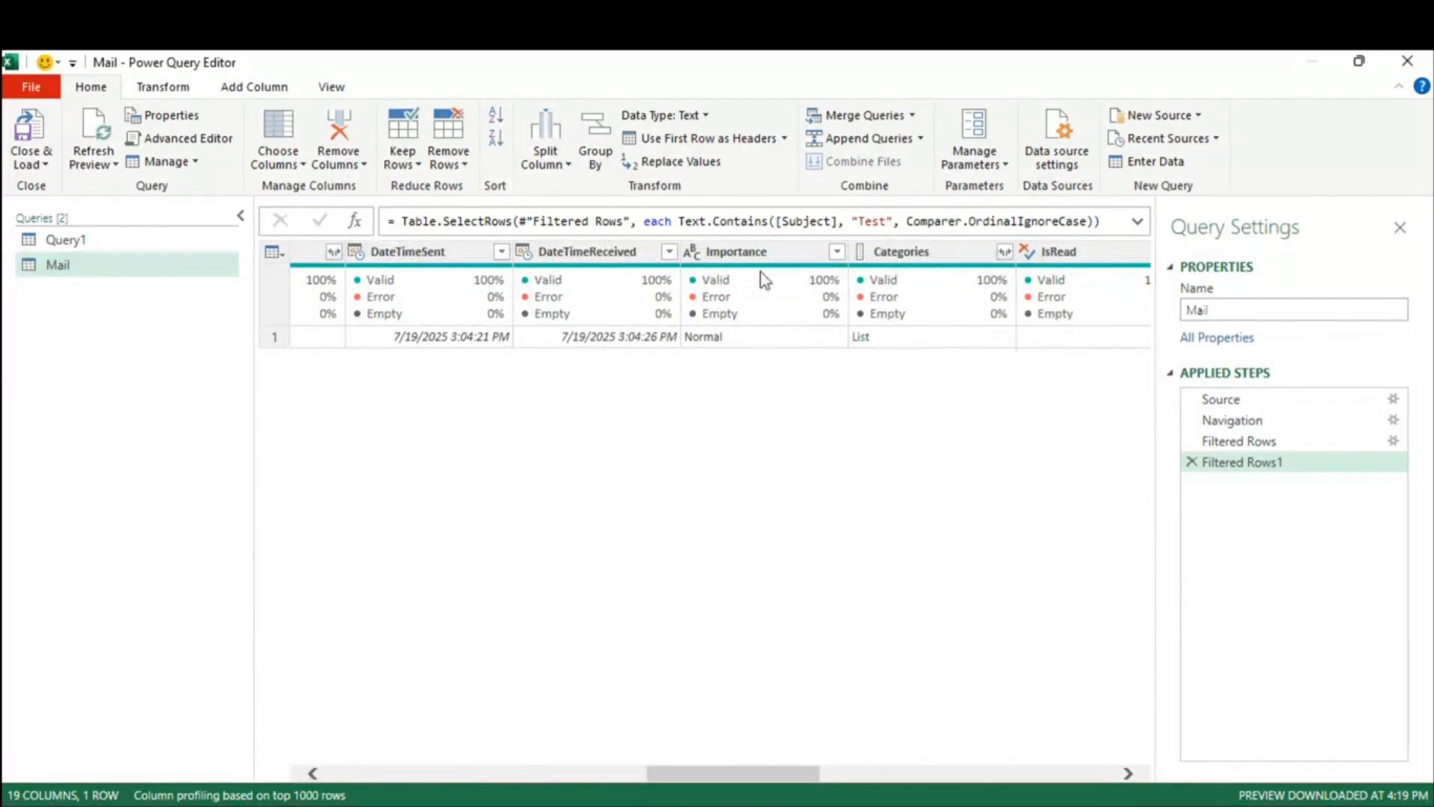
pyautogui.moveTo(756, 768); pyautogui.dragTo(841, 770)
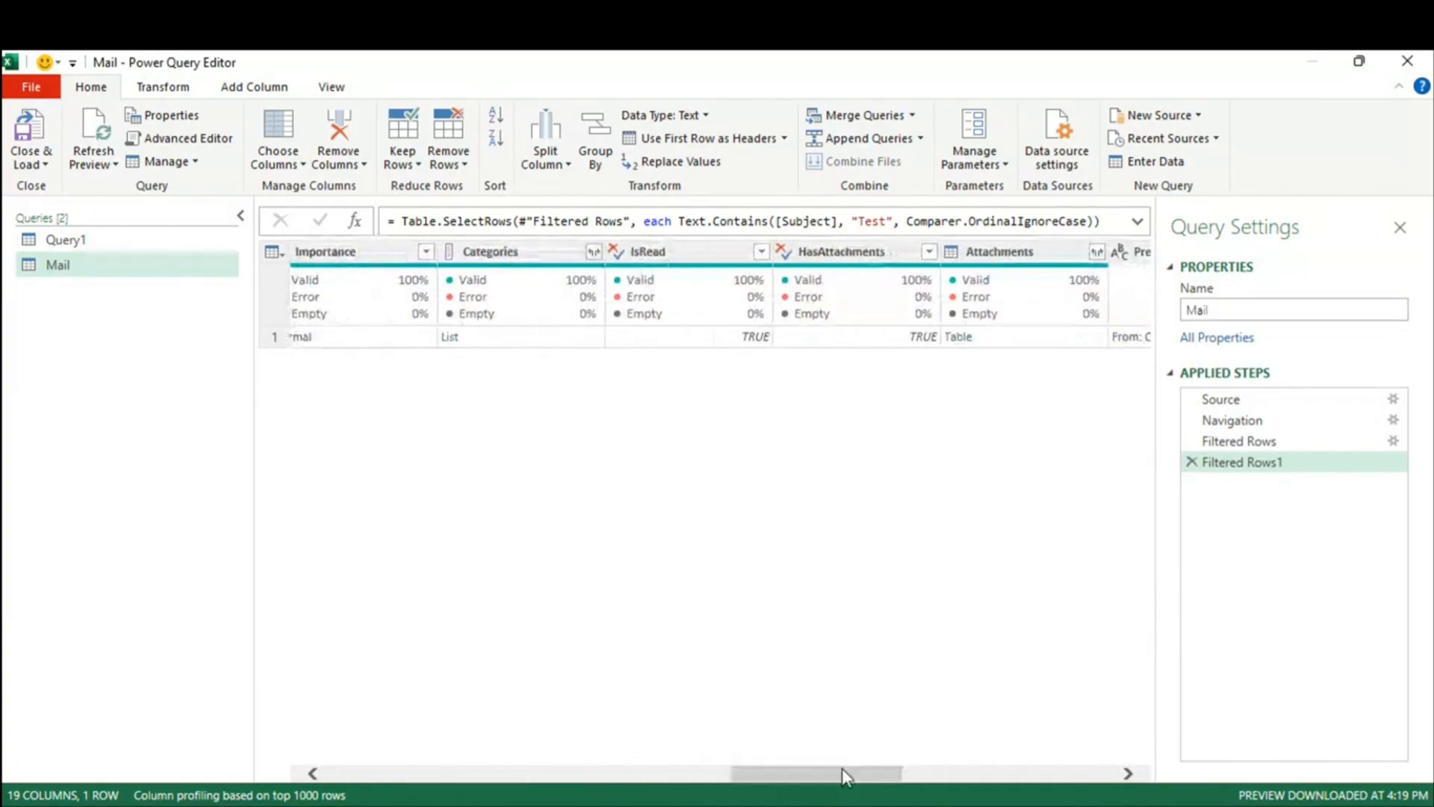
pyautogui.click(929, 251)
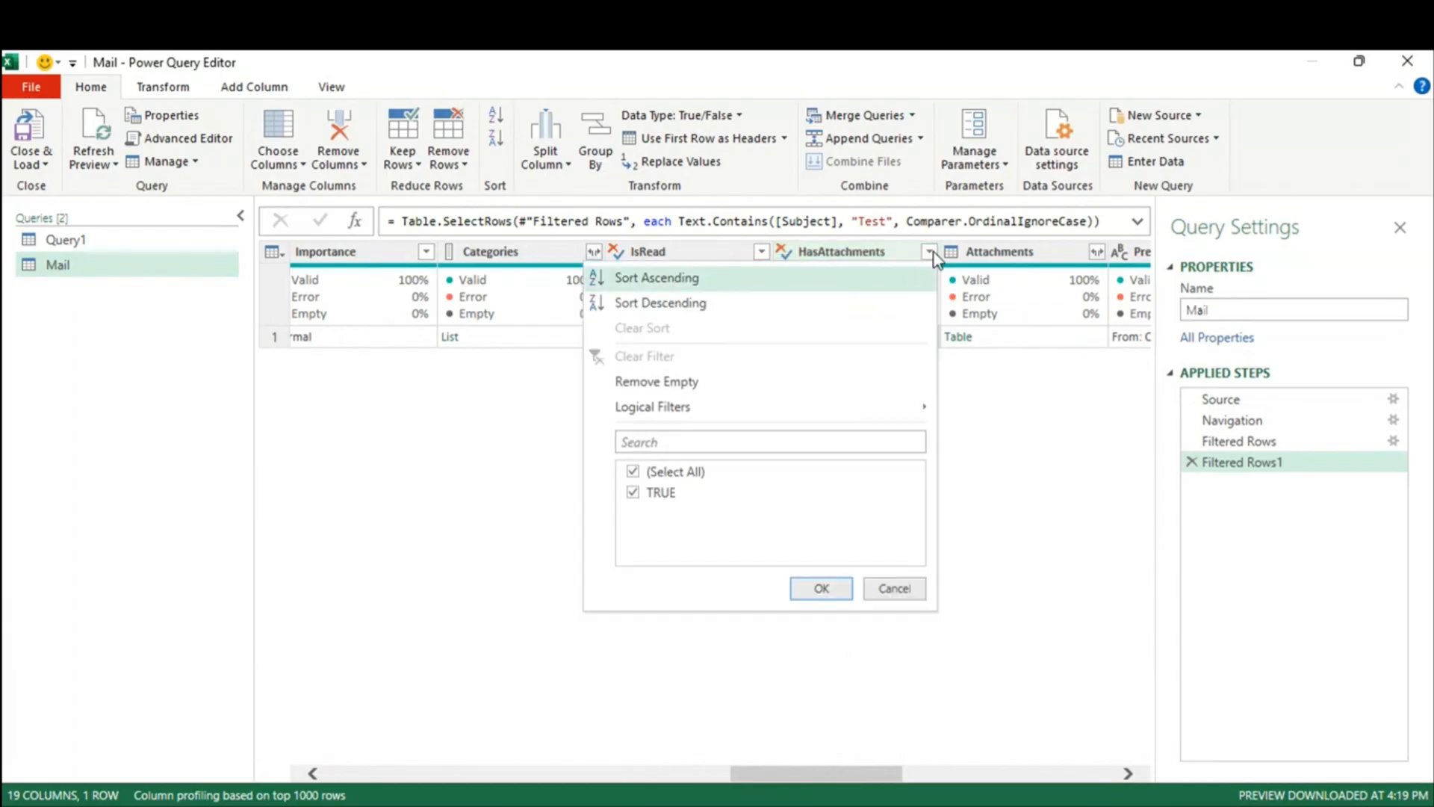
pyautogui.click(895, 590)
pyautogui.moveTo(794, 771); pyautogui.dragTo(842, 778)
pyautogui.click(800, 342)
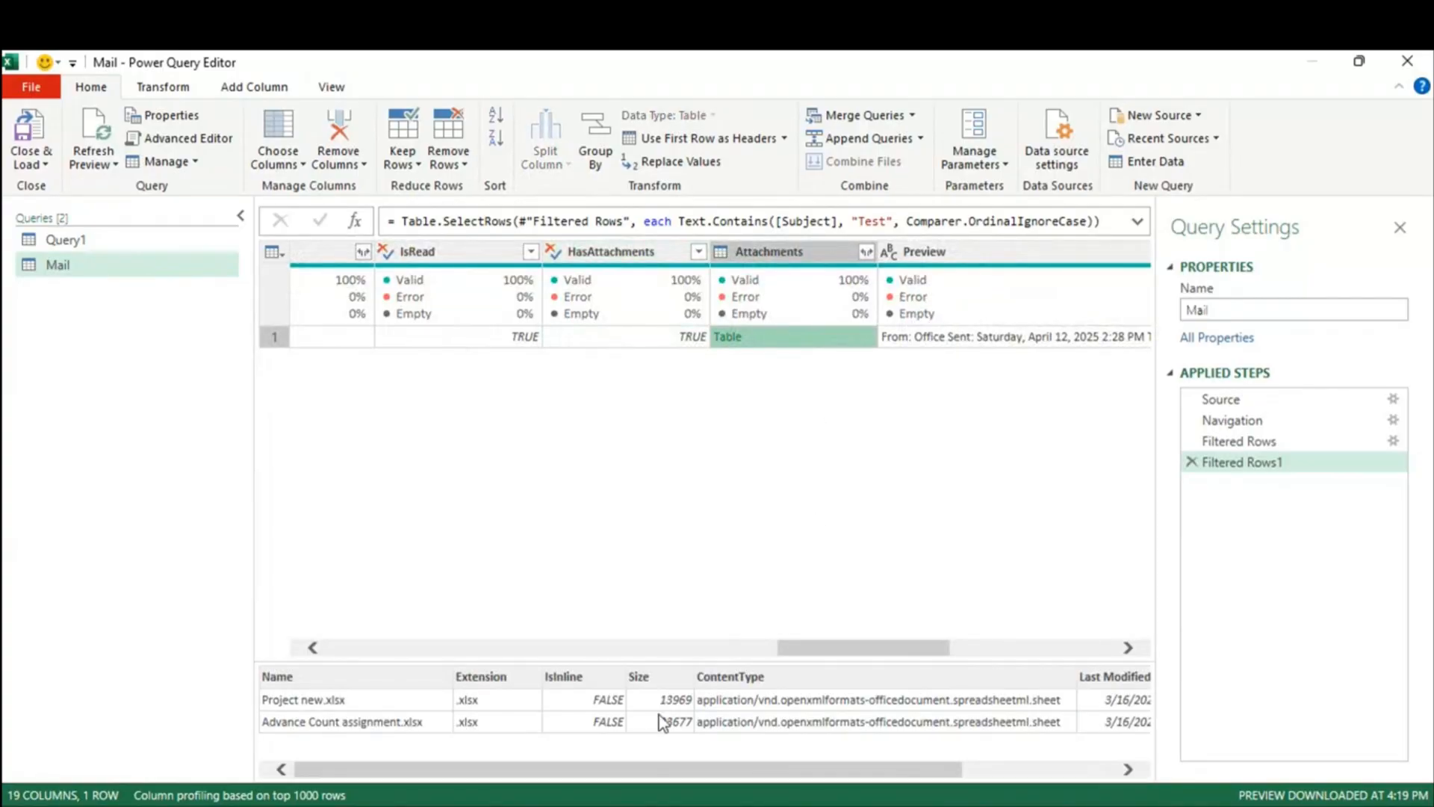
pyautogui.moveTo(895, 769); pyautogui.dragTo(1047, 778)
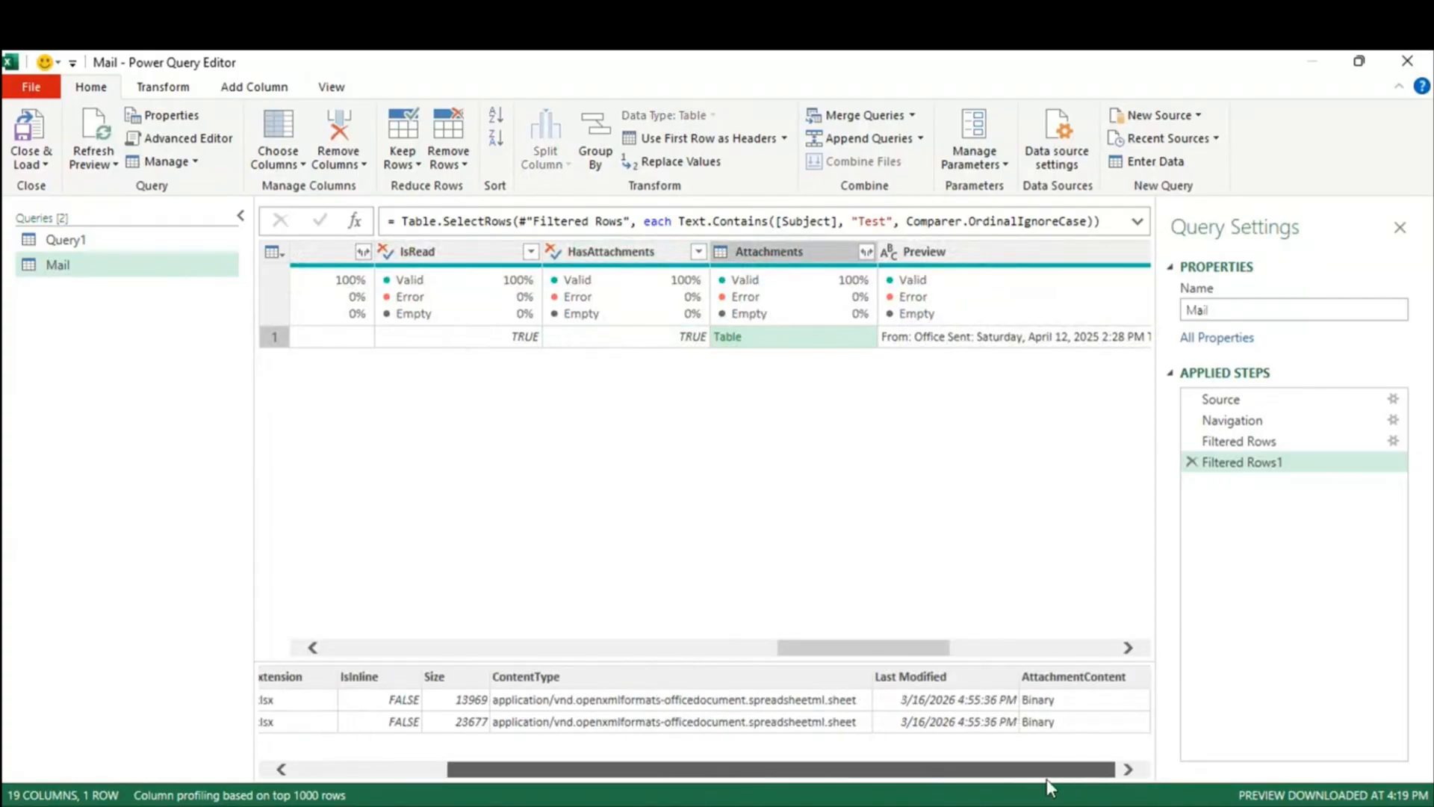
pyautogui.click(867, 252)
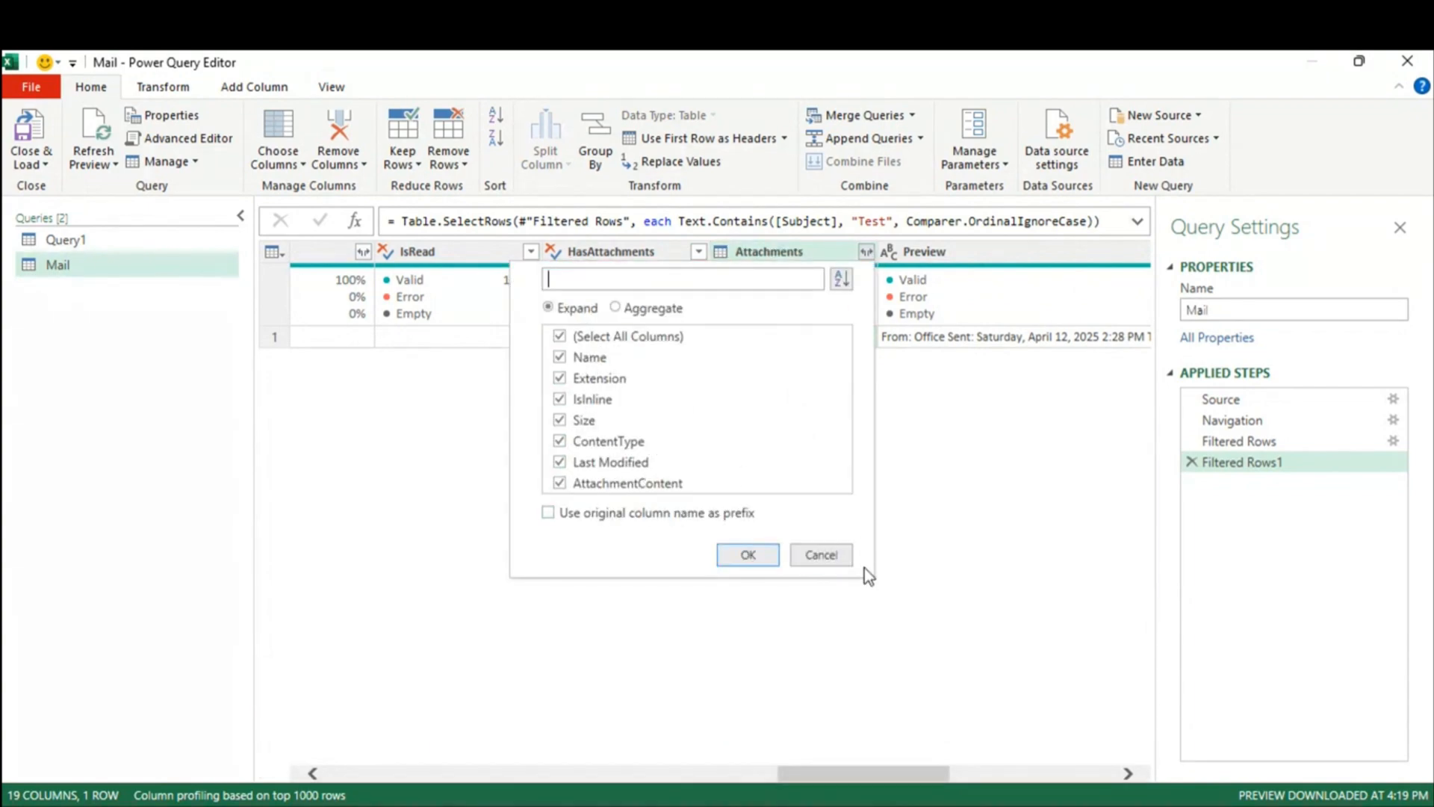
pyautogui.click(836, 555)
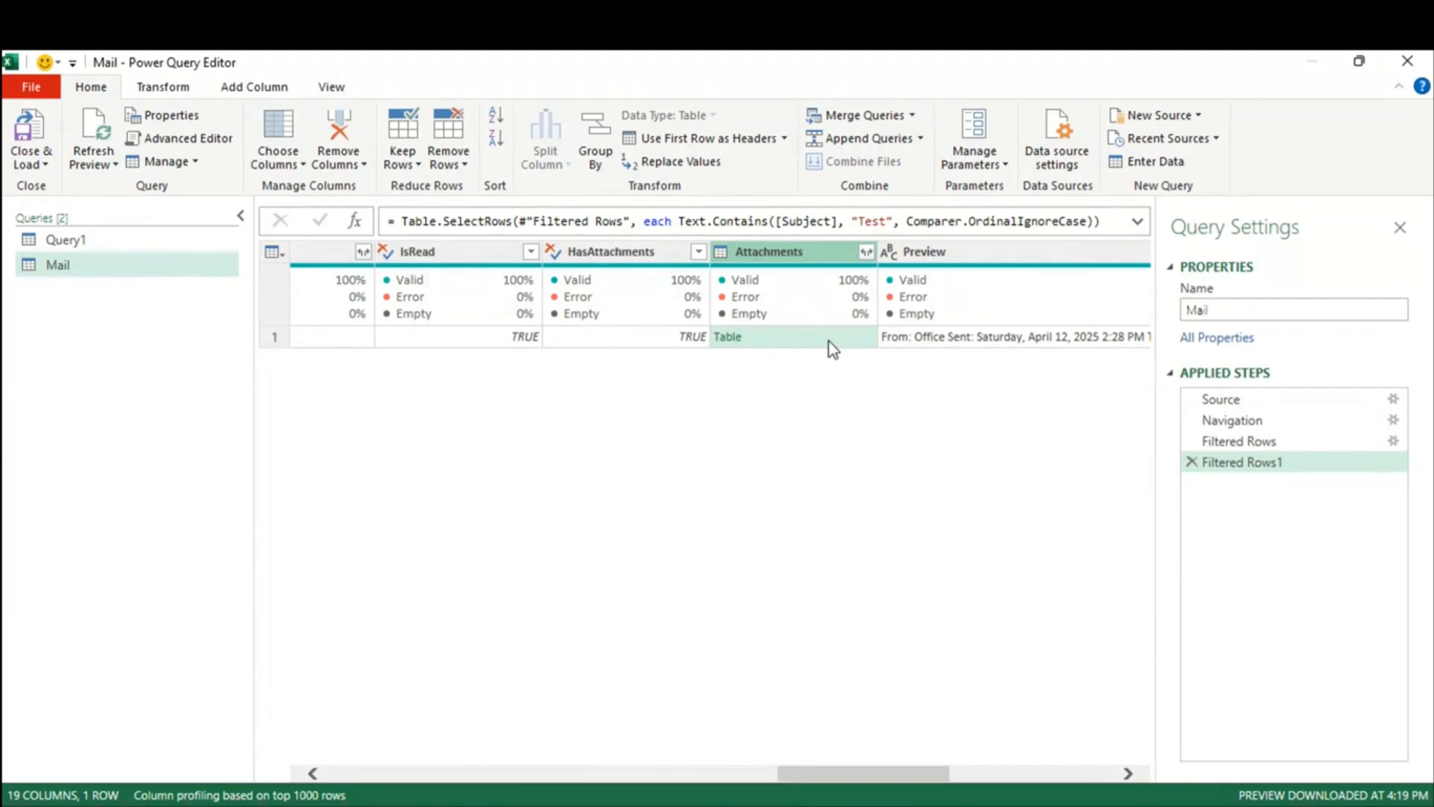
pyautogui.moveTo(863, 770); pyautogui.dragTo(424, 777)
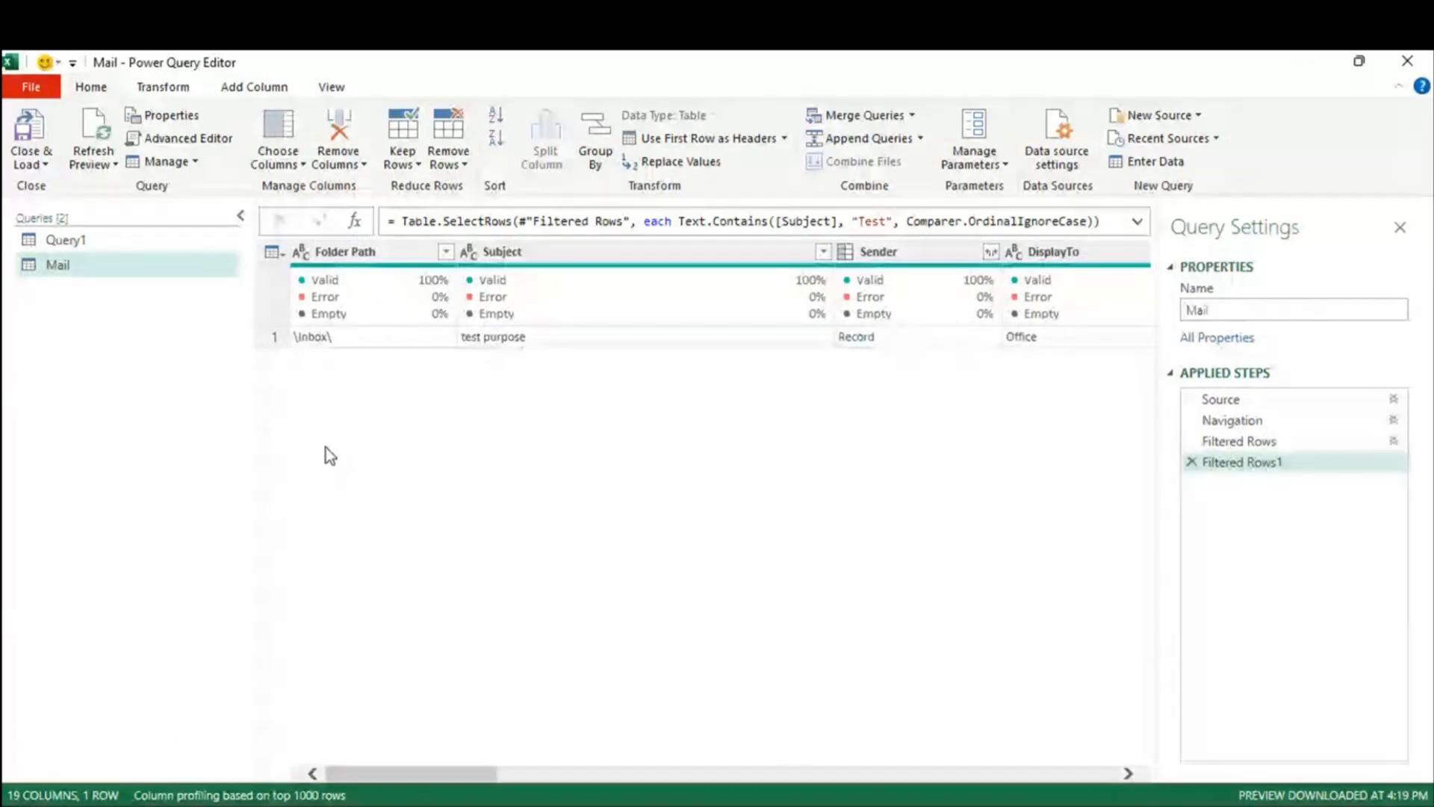
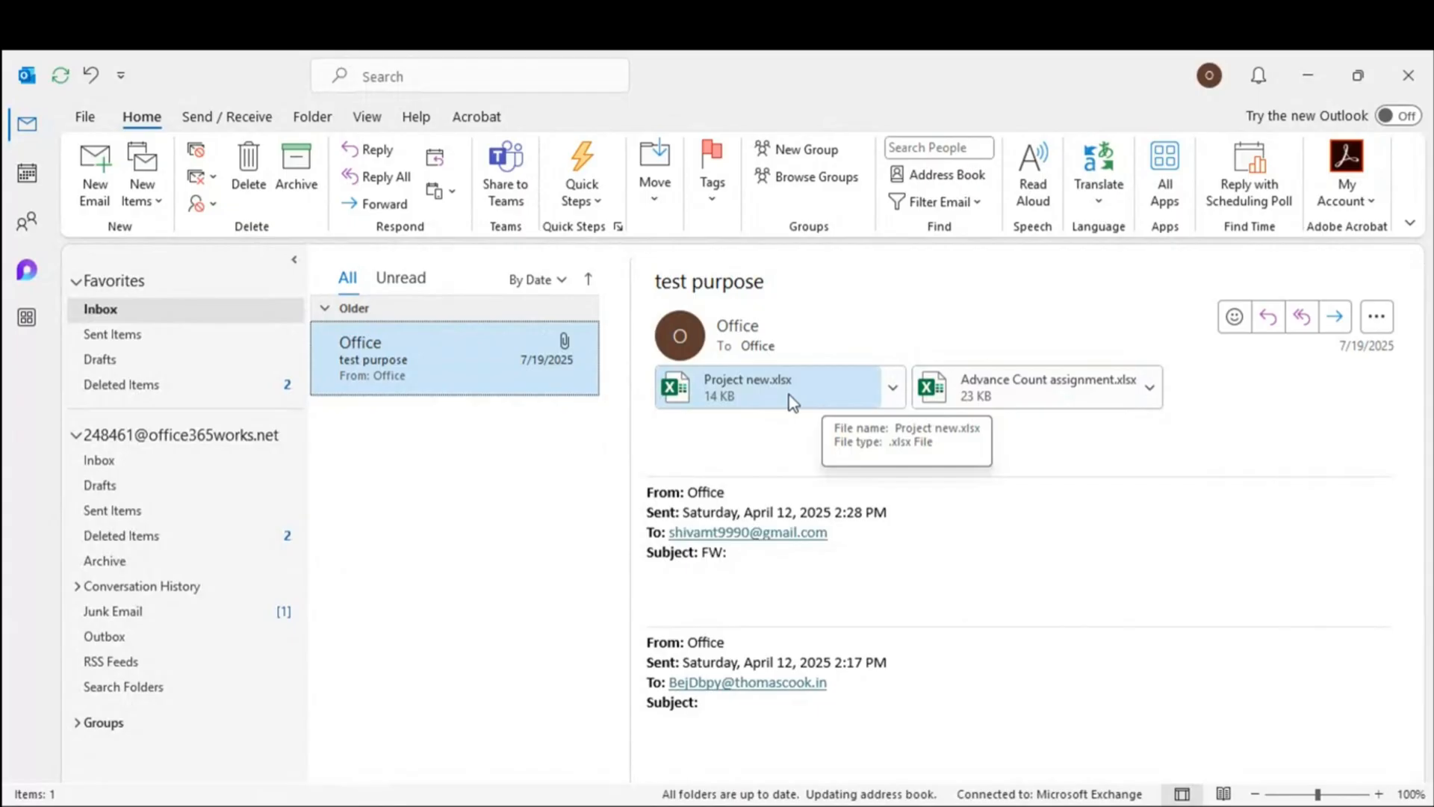
# Step: Load the Mail query into the workbook as a one-row table for the 'test purpose' email
pyautogui.click(793, 401)
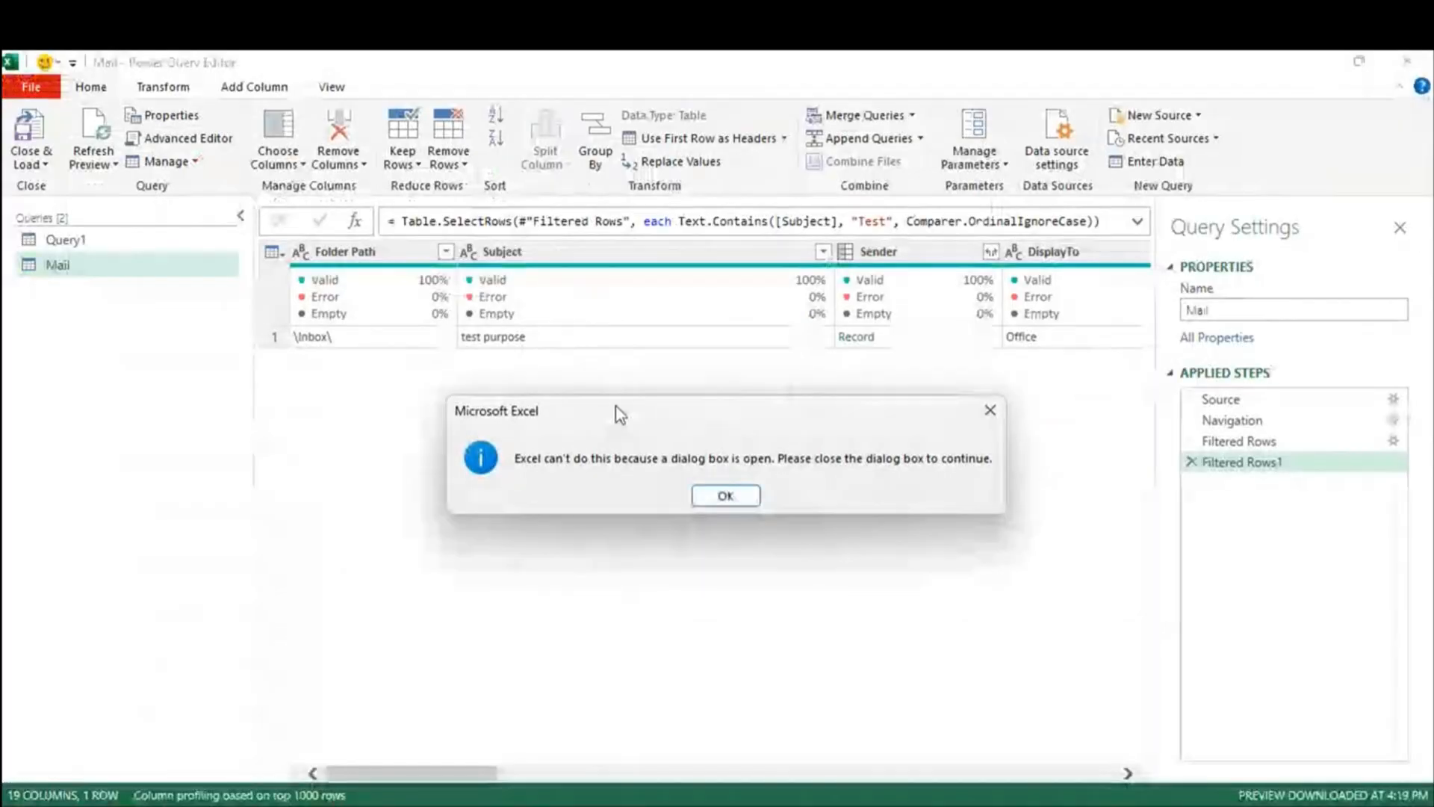
pyautogui.click(724, 495)
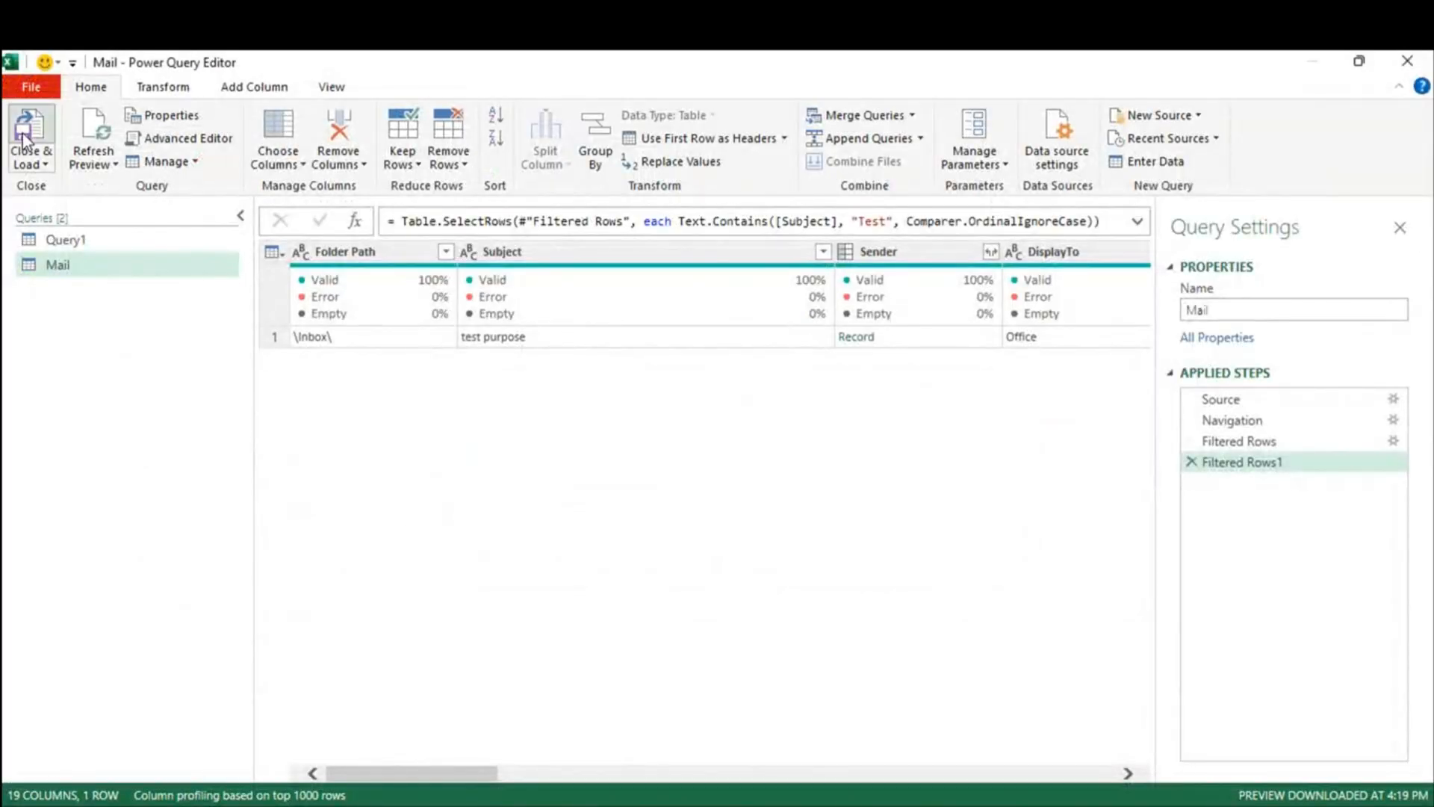
pyautogui.click(28, 126)
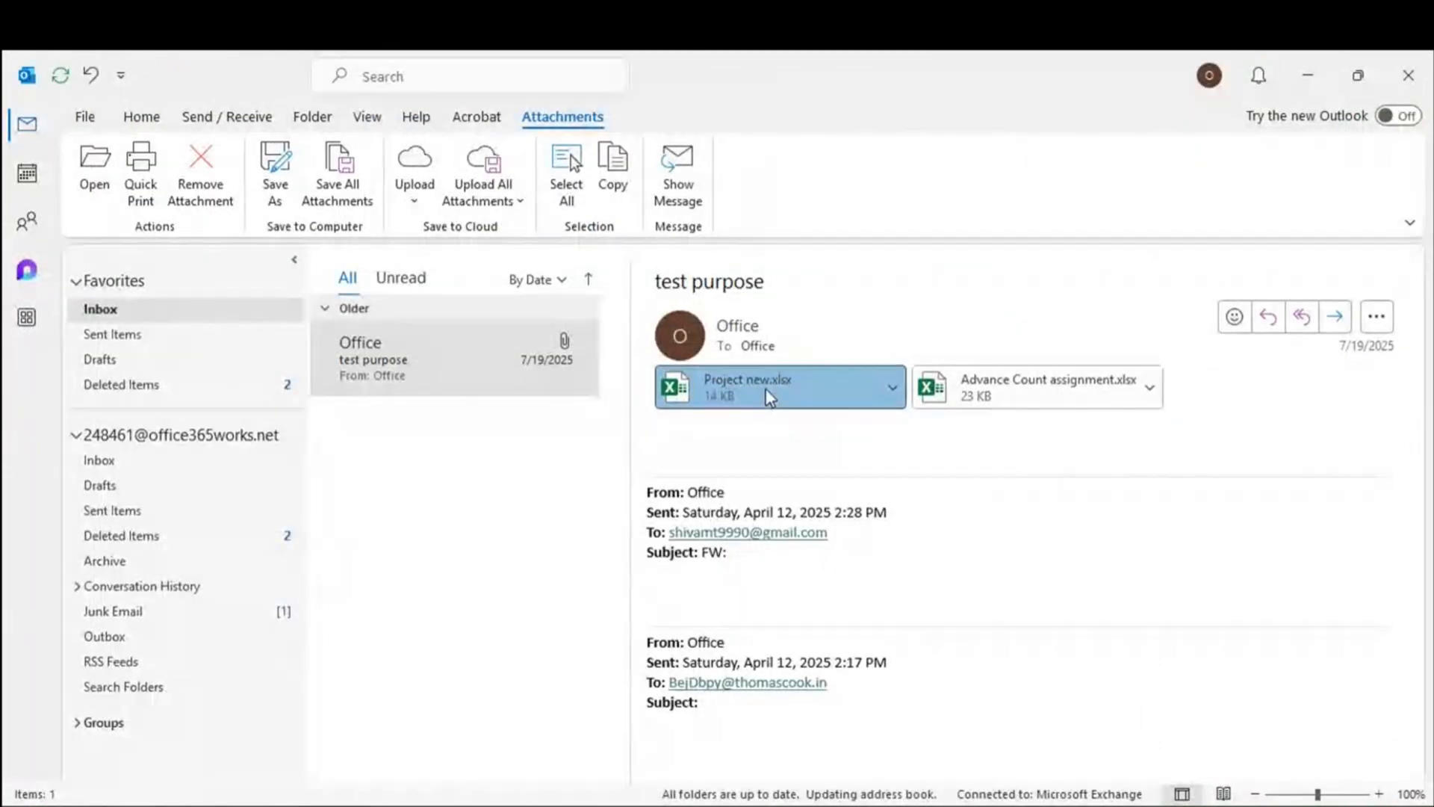
# Step: Open the Project new.xlsx attachment, select its B2:M15 data, then close it
pyautogui.doubleClick(769, 396)
pyautogui.click(121, 338)
pyautogui.moveTo(119, 340); pyautogui.dragTo(924, 607)
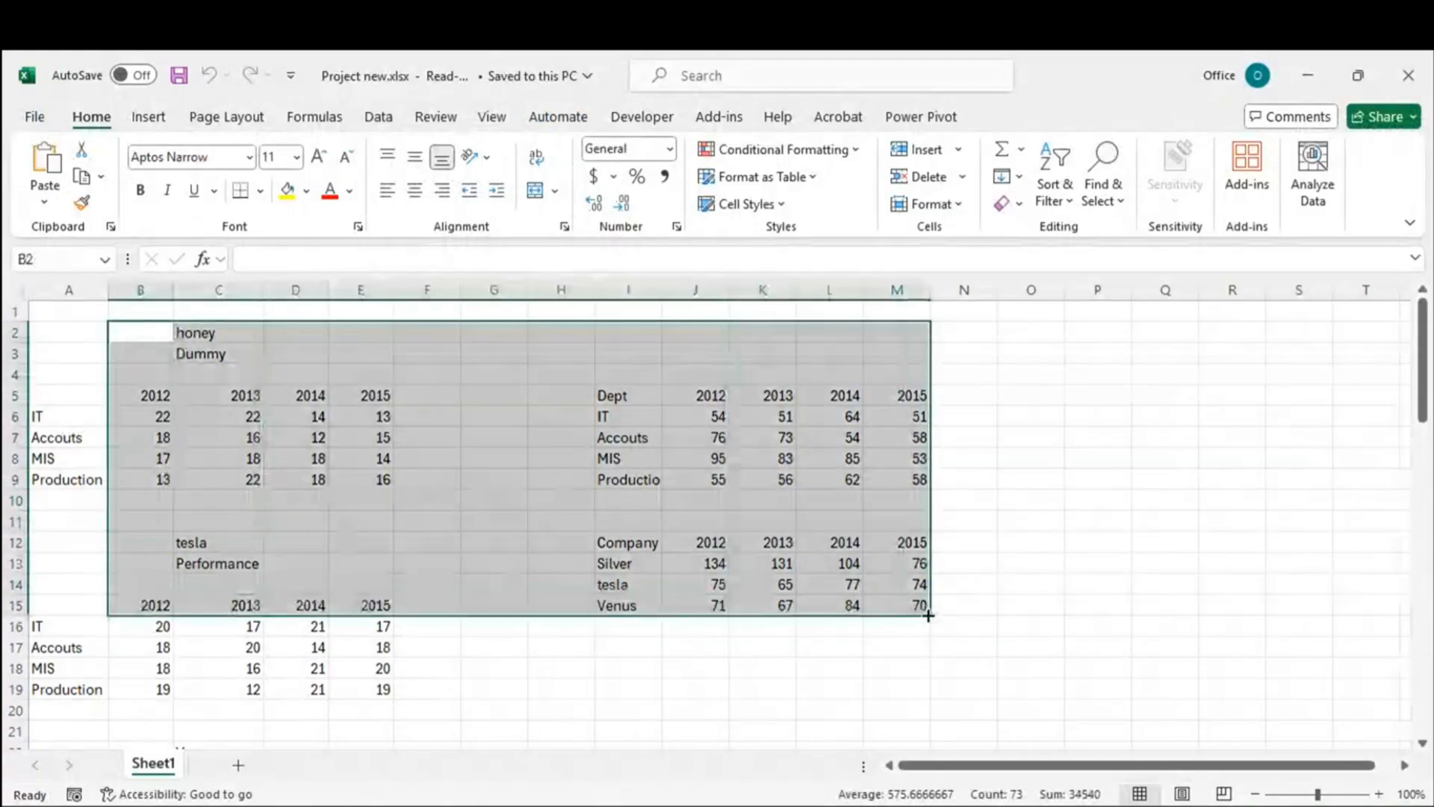
pyautogui.click(1393, 79)
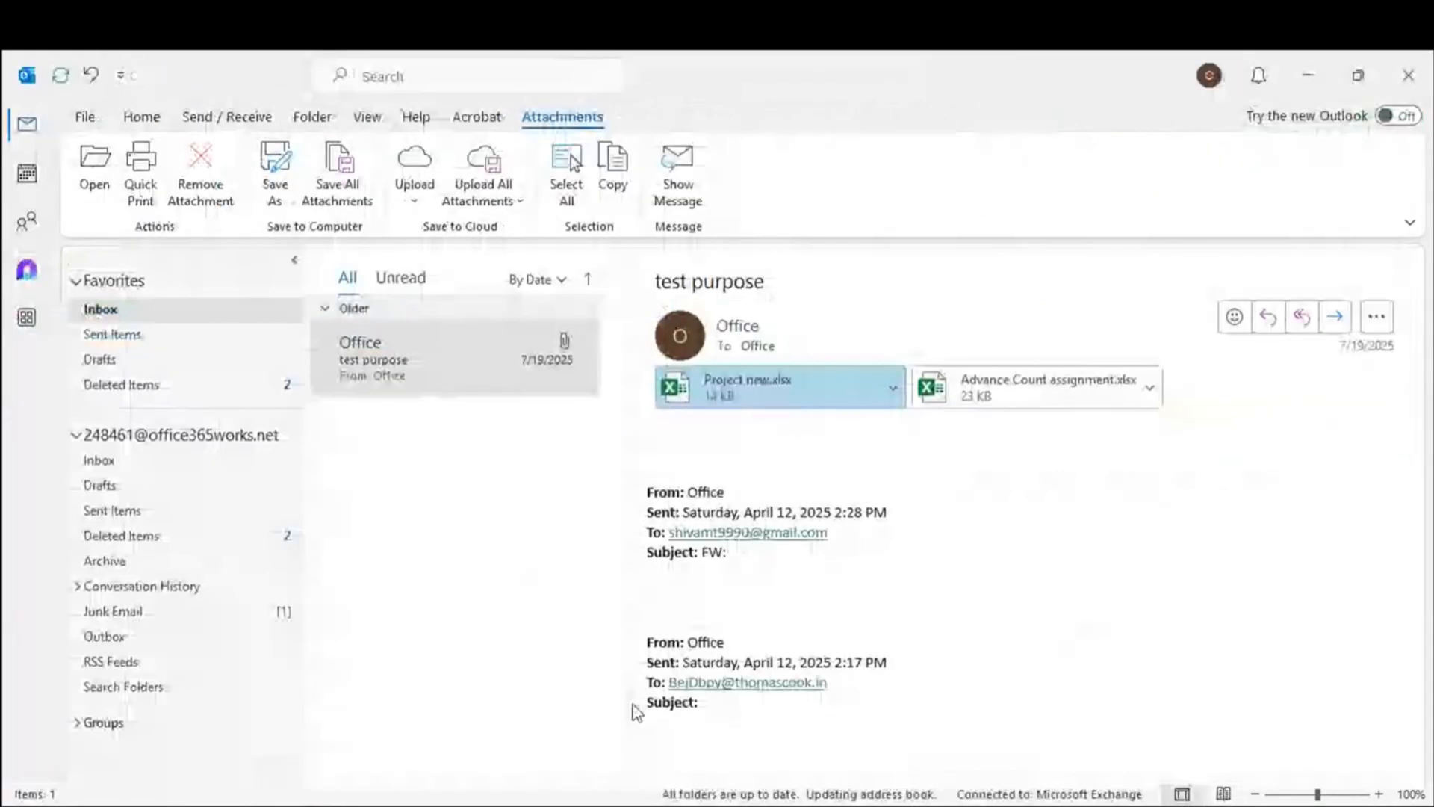
# Step: Open the Advance Count assignment.xlsx attachment, browse back to the misc2 sheet, and close it
pyautogui.click(1012, 390)
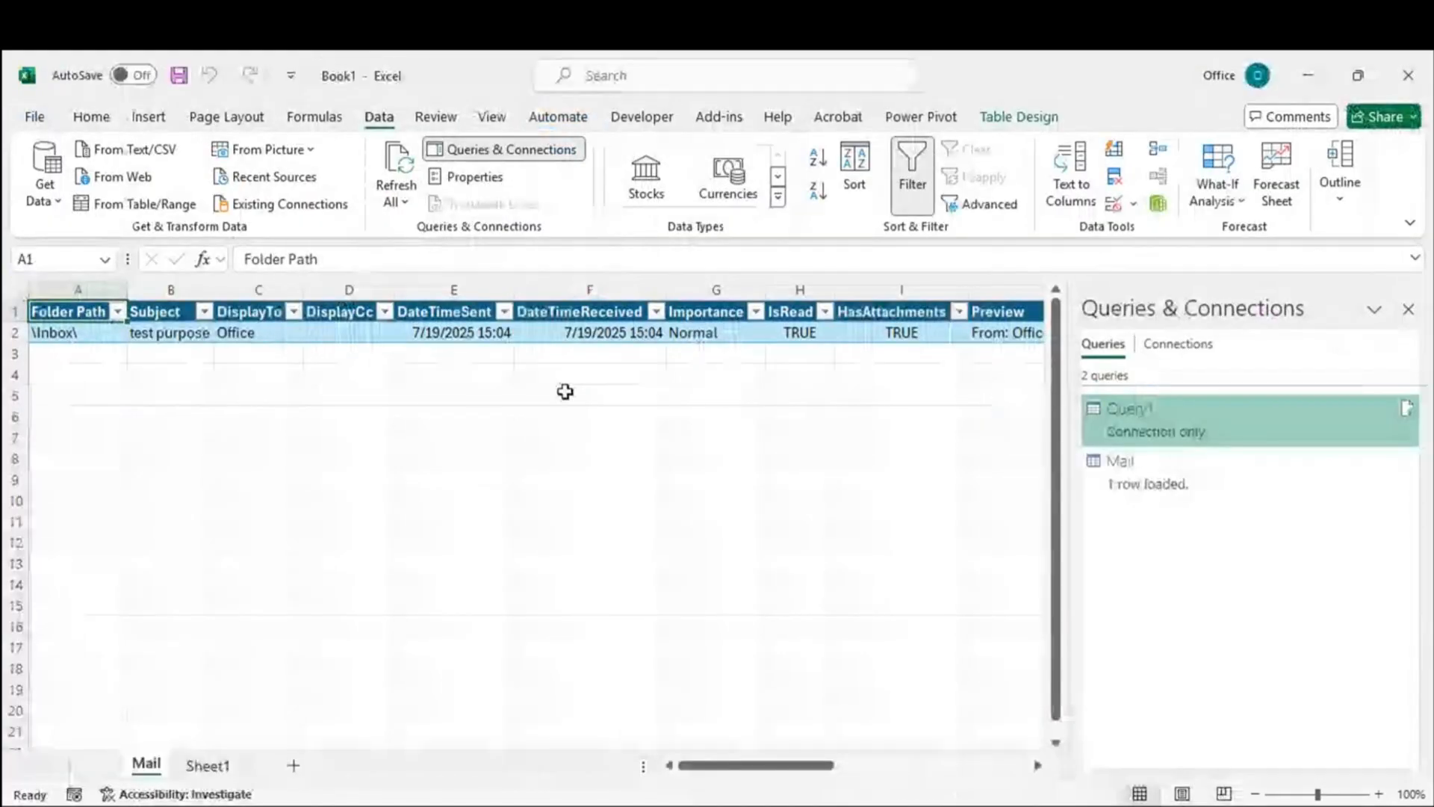
pyautogui.click(170, 430)
pyautogui.moveTo(45, 312); pyautogui.dragTo(919, 547)
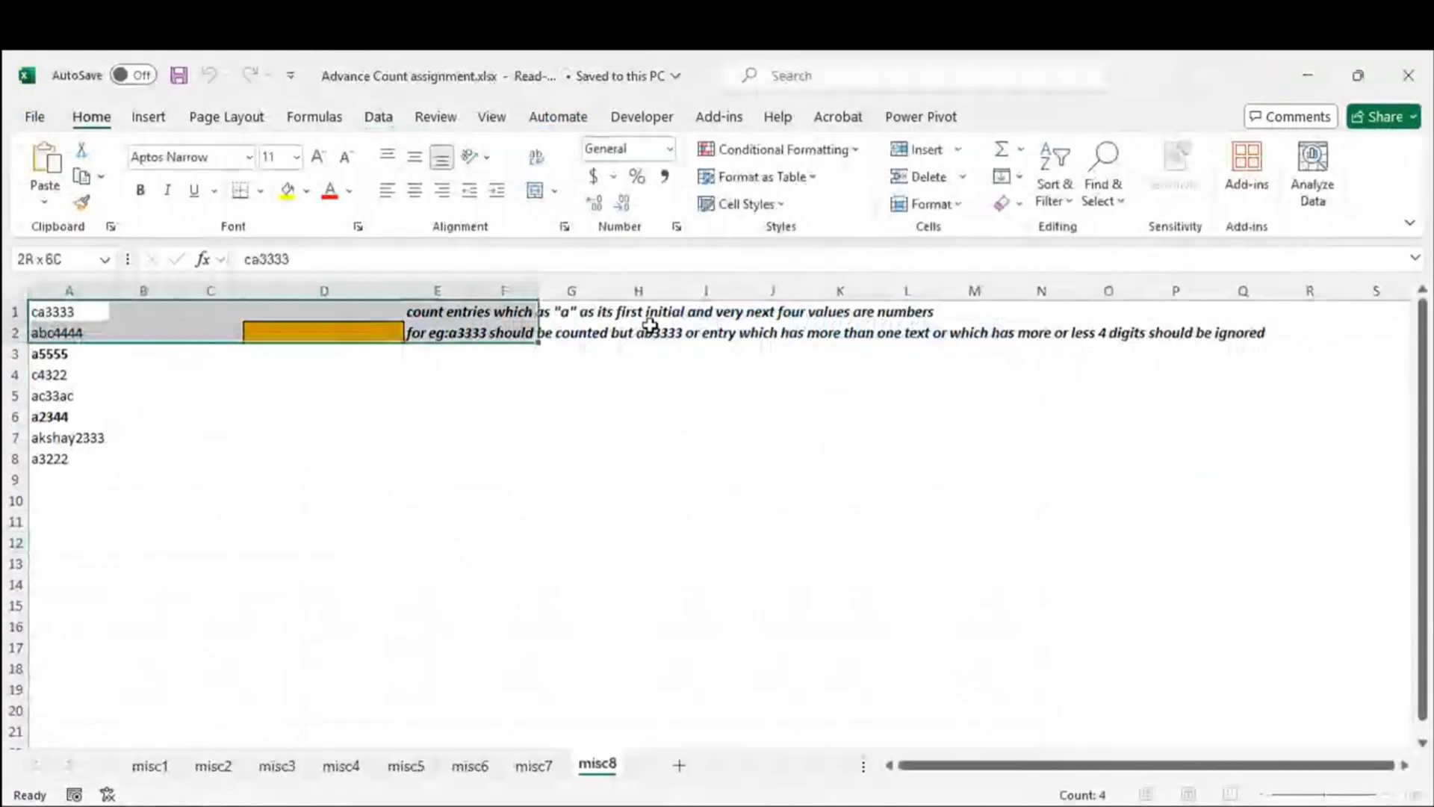
pyautogui.click(518, 665)
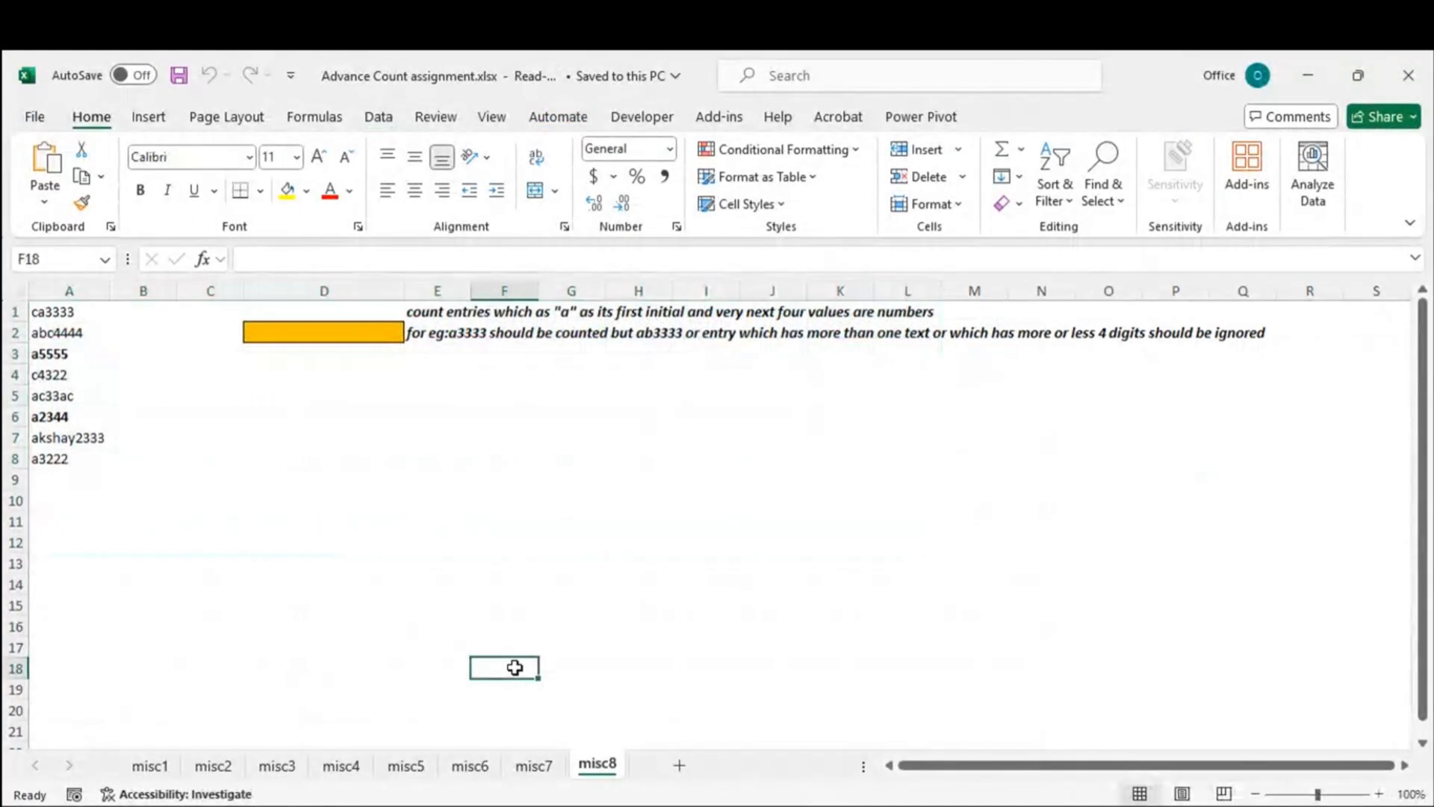
pyautogui.click(527, 769)
pyautogui.click(470, 770)
pyautogui.click(404, 771)
pyautogui.click(338, 773)
pyautogui.click(273, 774)
pyautogui.click(215, 768)
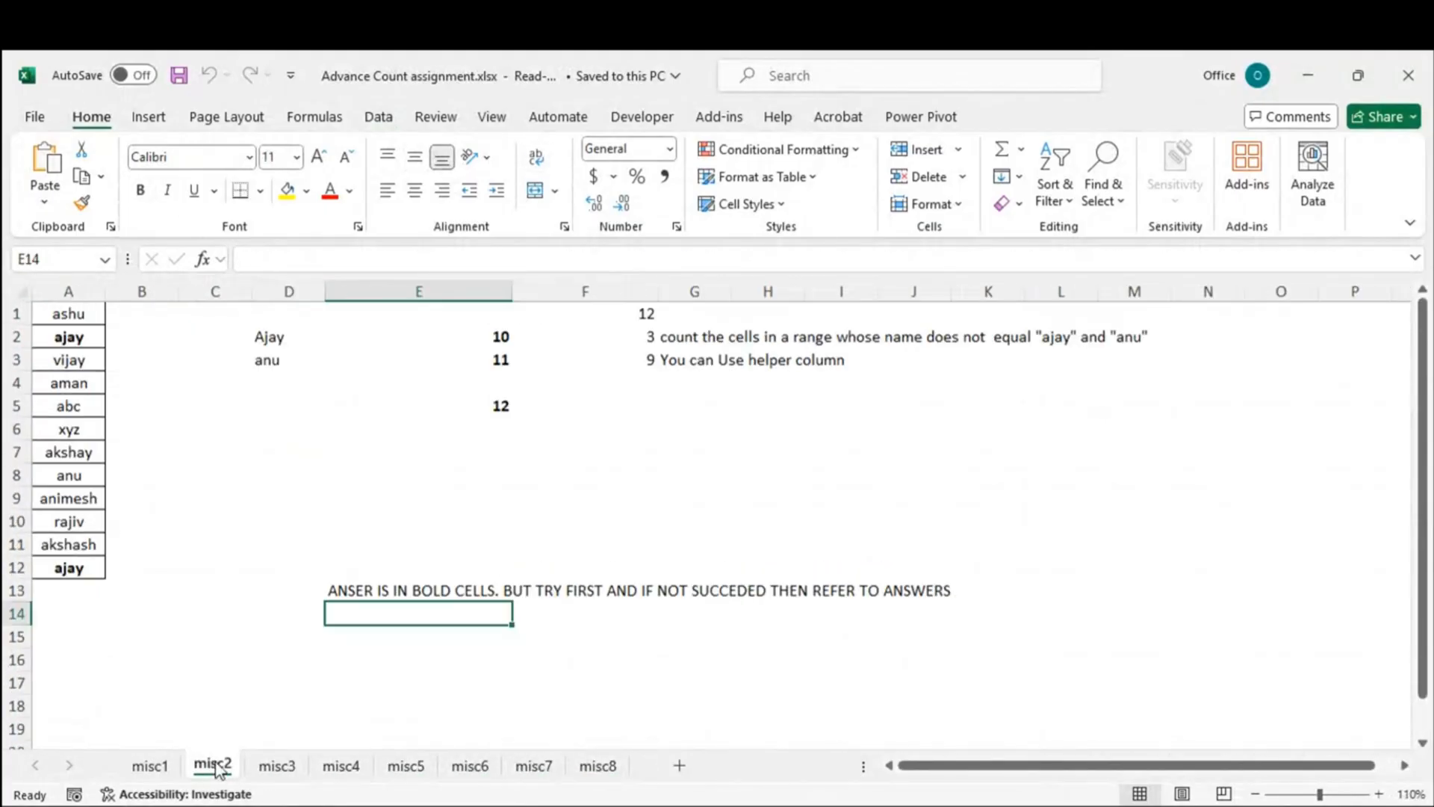
pyautogui.click(1408, 77)
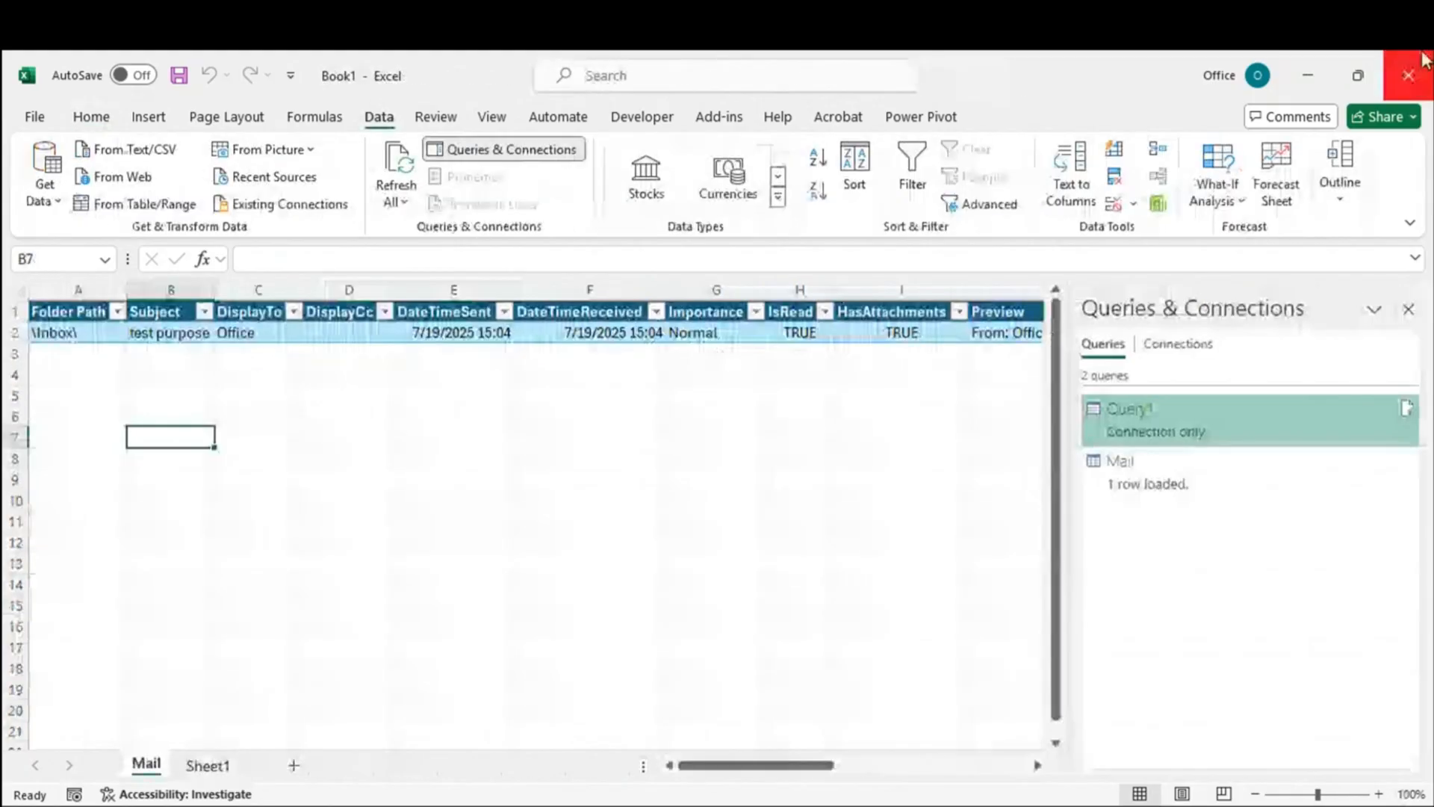
# Step: Reopen Query1, switch to the Mail query, and show the Attachments column's expand options
pyautogui.doubleClick(1164, 423)
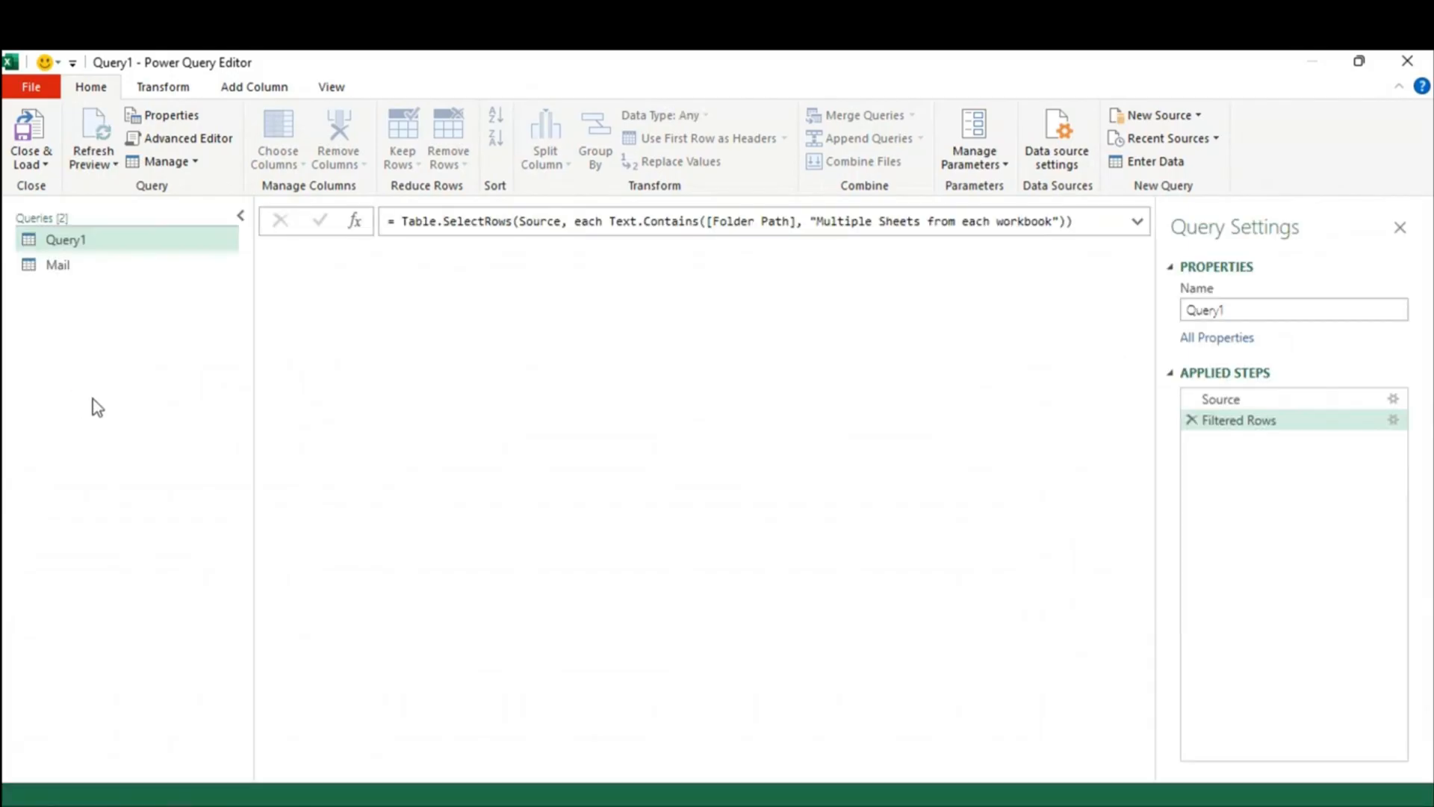
pyautogui.click(62, 269)
pyautogui.moveTo(411, 776); pyautogui.dragTo(1118, 772)
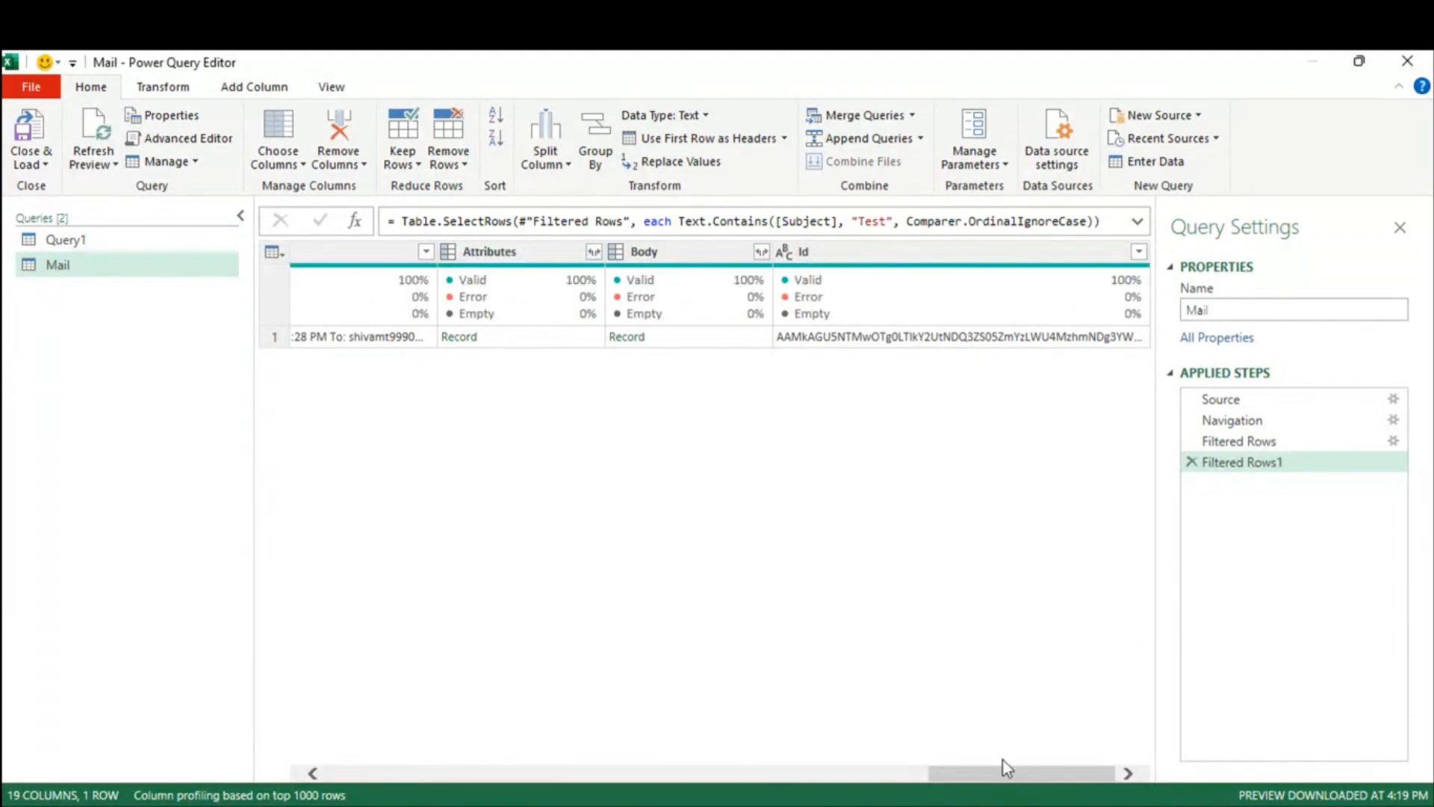
pyautogui.moveTo(1013, 781); pyautogui.dragTo(849, 778)
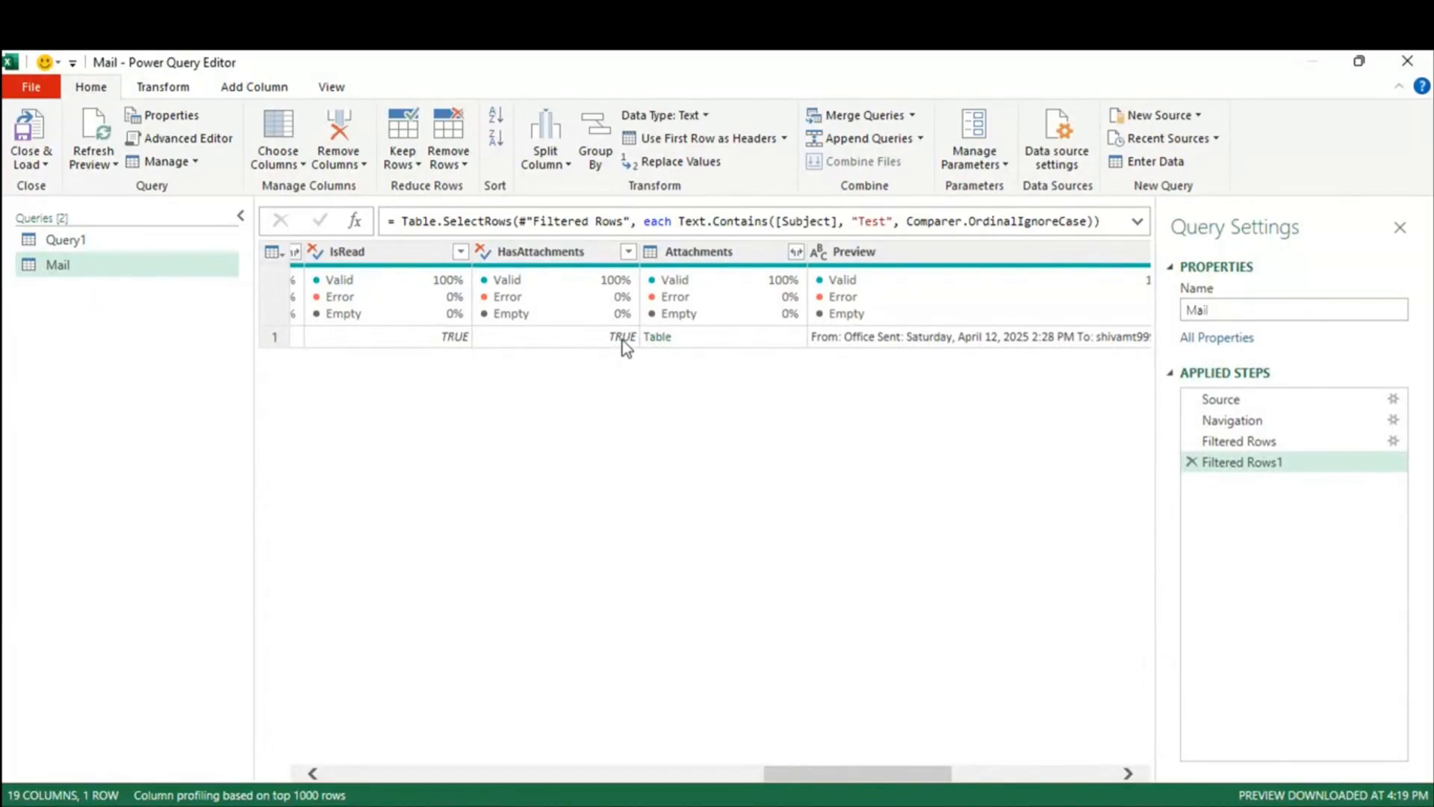
pyautogui.click(629, 252)
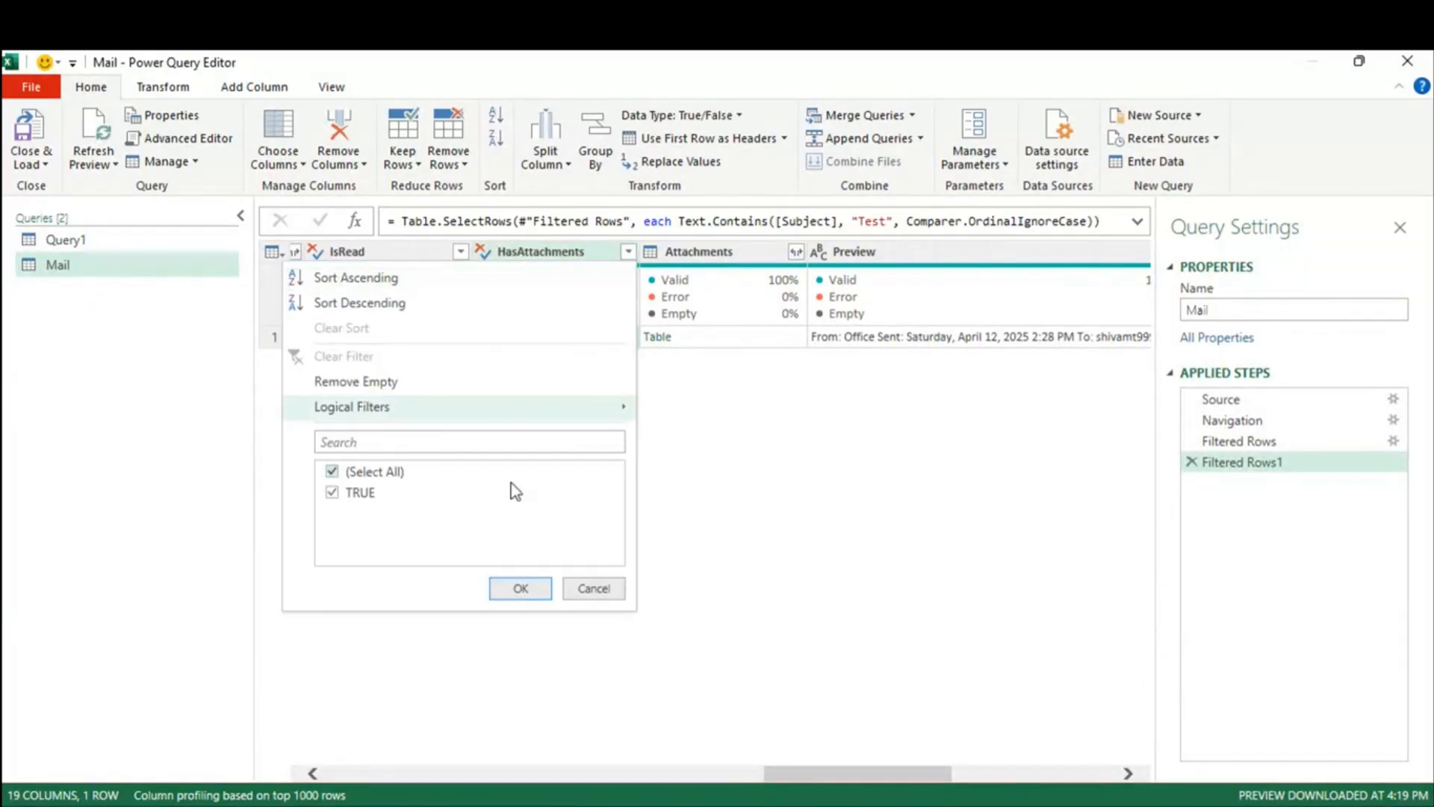
pyautogui.click(594, 588)
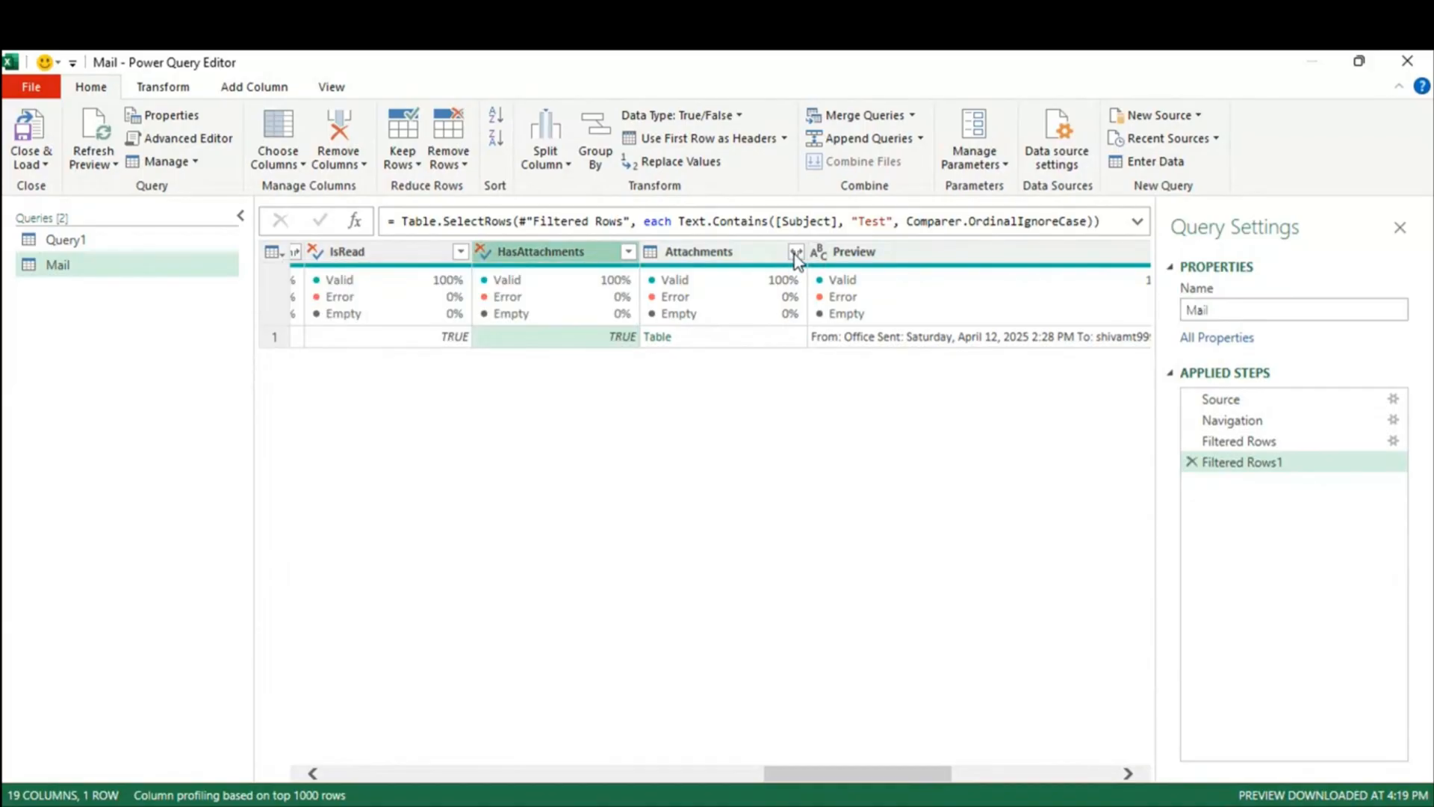
pyautogui.click(797, 252)
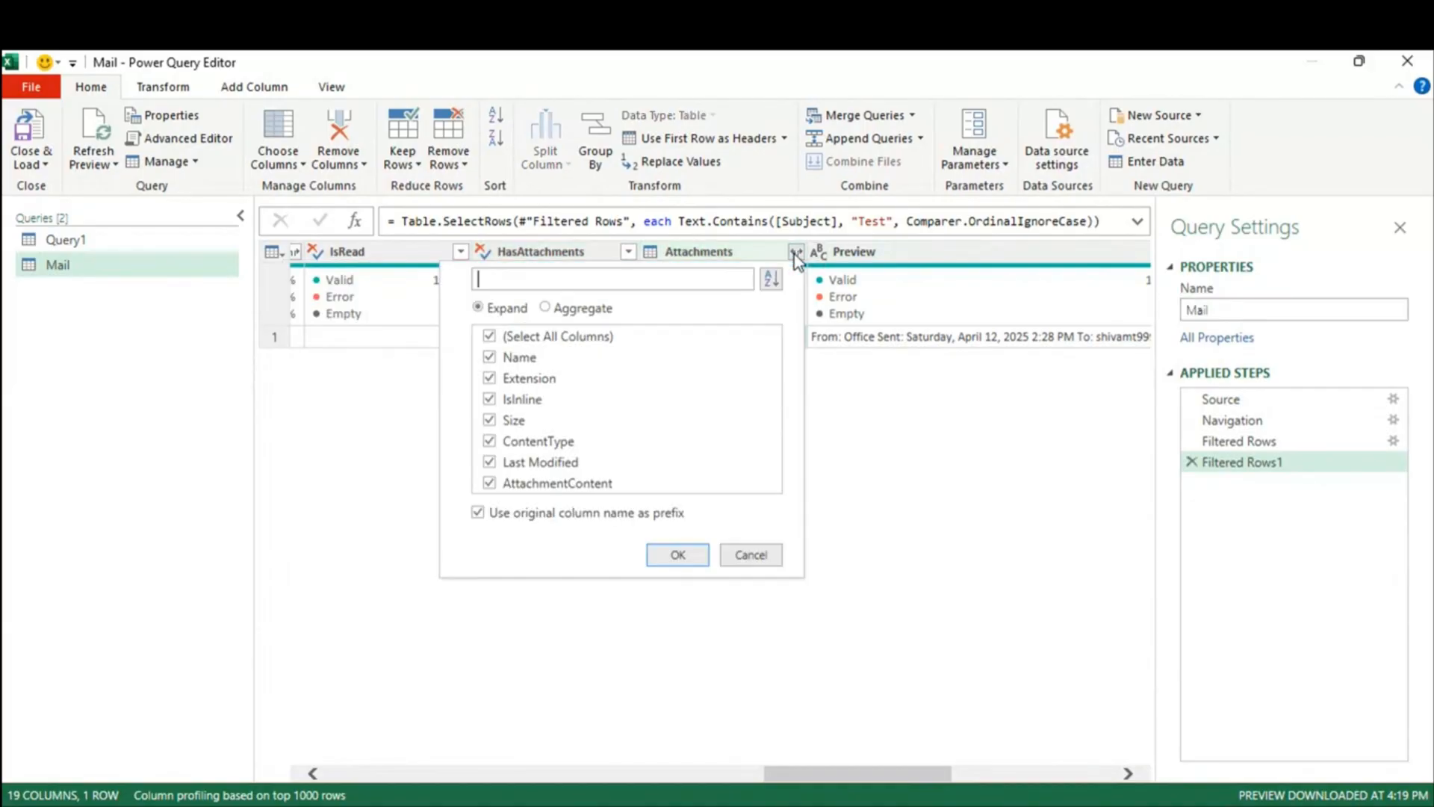
# Step: Expand Attachments into separate rows without the column-name prefix, giving two attachment rows
pyautogui.click(497, 514)
pyautogui.click(676, 559)
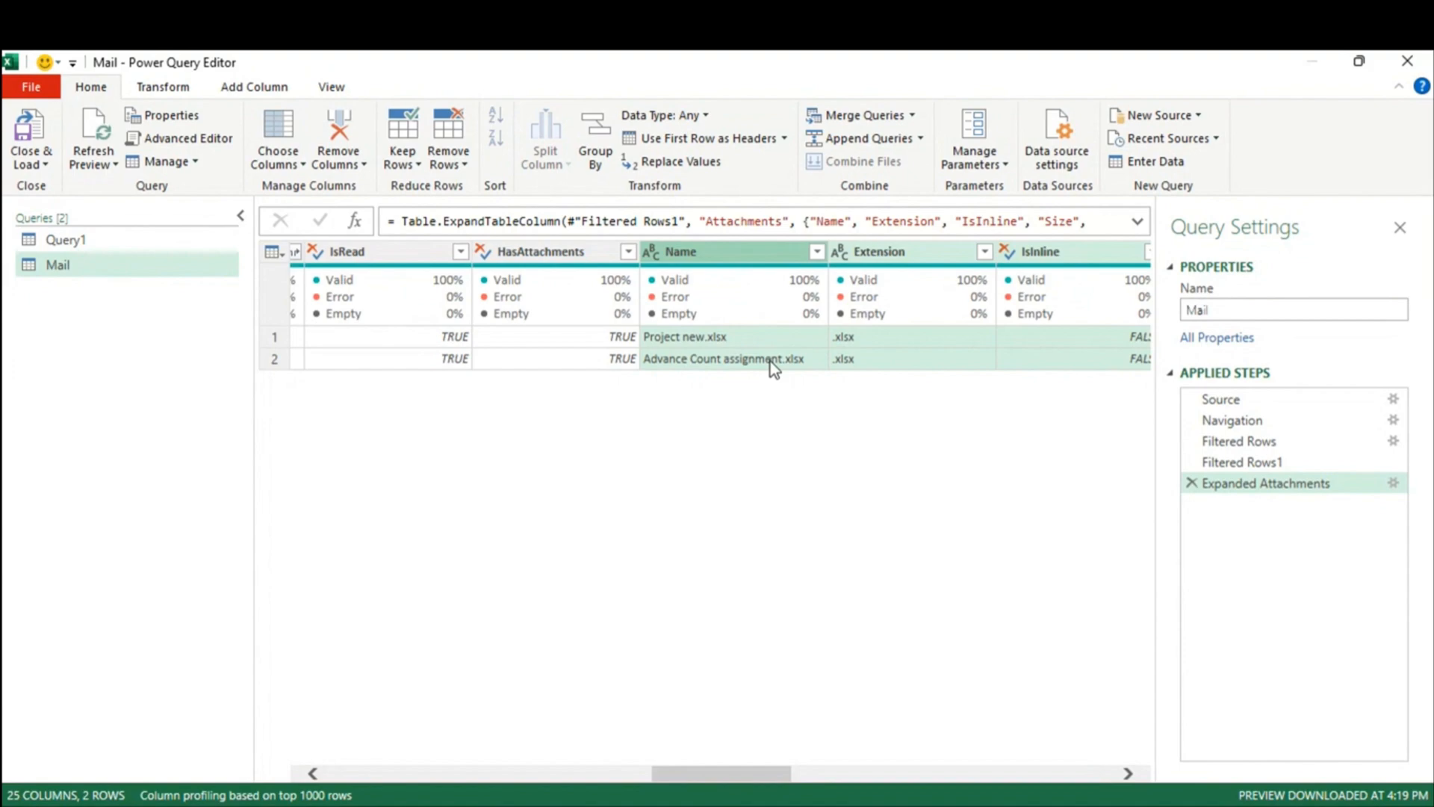
pyautogui.moveTo(755, 772); pyautogui.dragTo(519, 776)
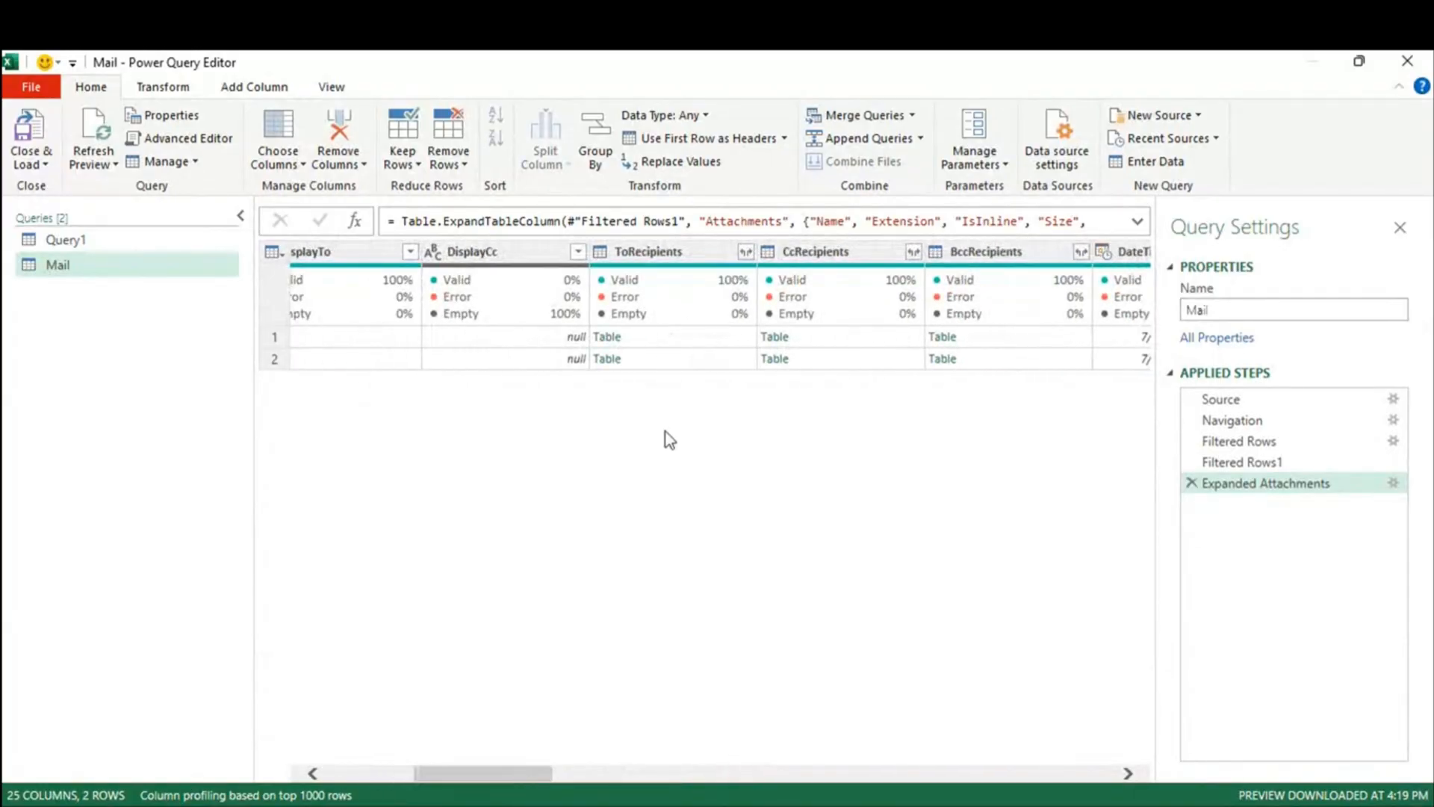
# Step: Preview the first email's To, Cc and Bcc recipient tables, then reveal Name and Extension
pyautogui.click(694, 340)
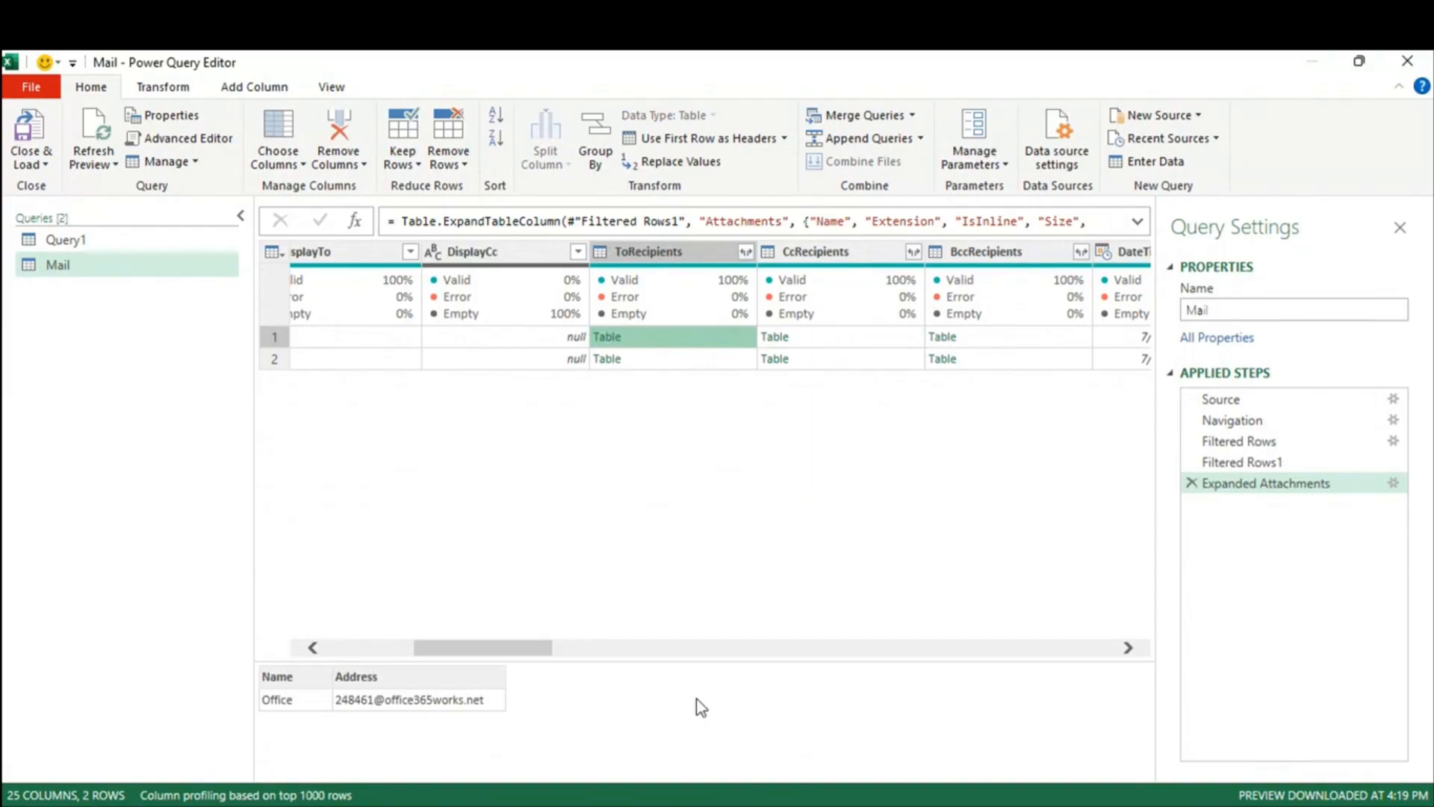
pyautogui.click(835, 342)
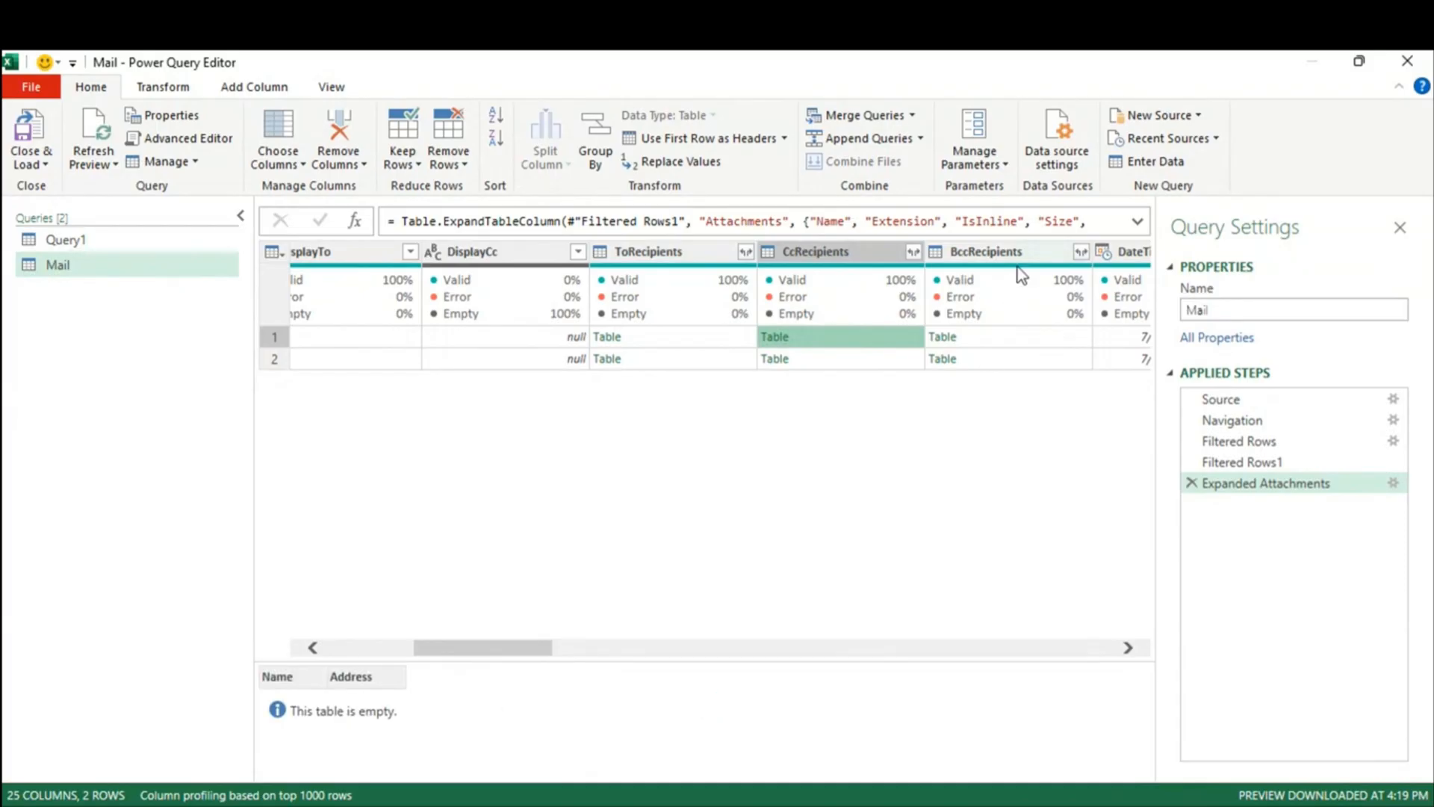
pyautogui.click(1021, 336)
pyautogui.moveTo(473, 658); pyautogui.dragTo(700, 657)
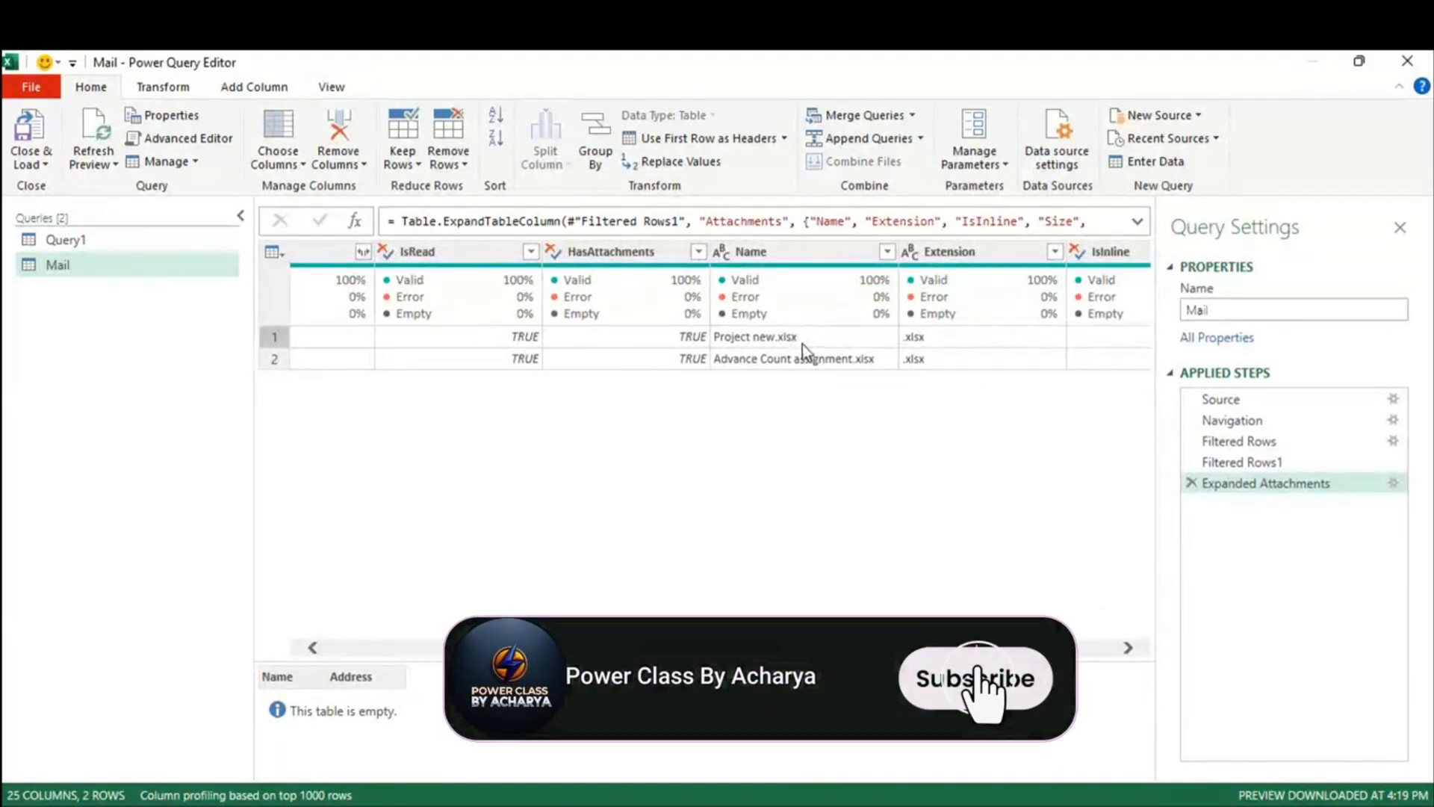
pyautogui.moveTo(735, 654); pyautogui.dragTo(764, 654)
pyautogui.click(718, 252)
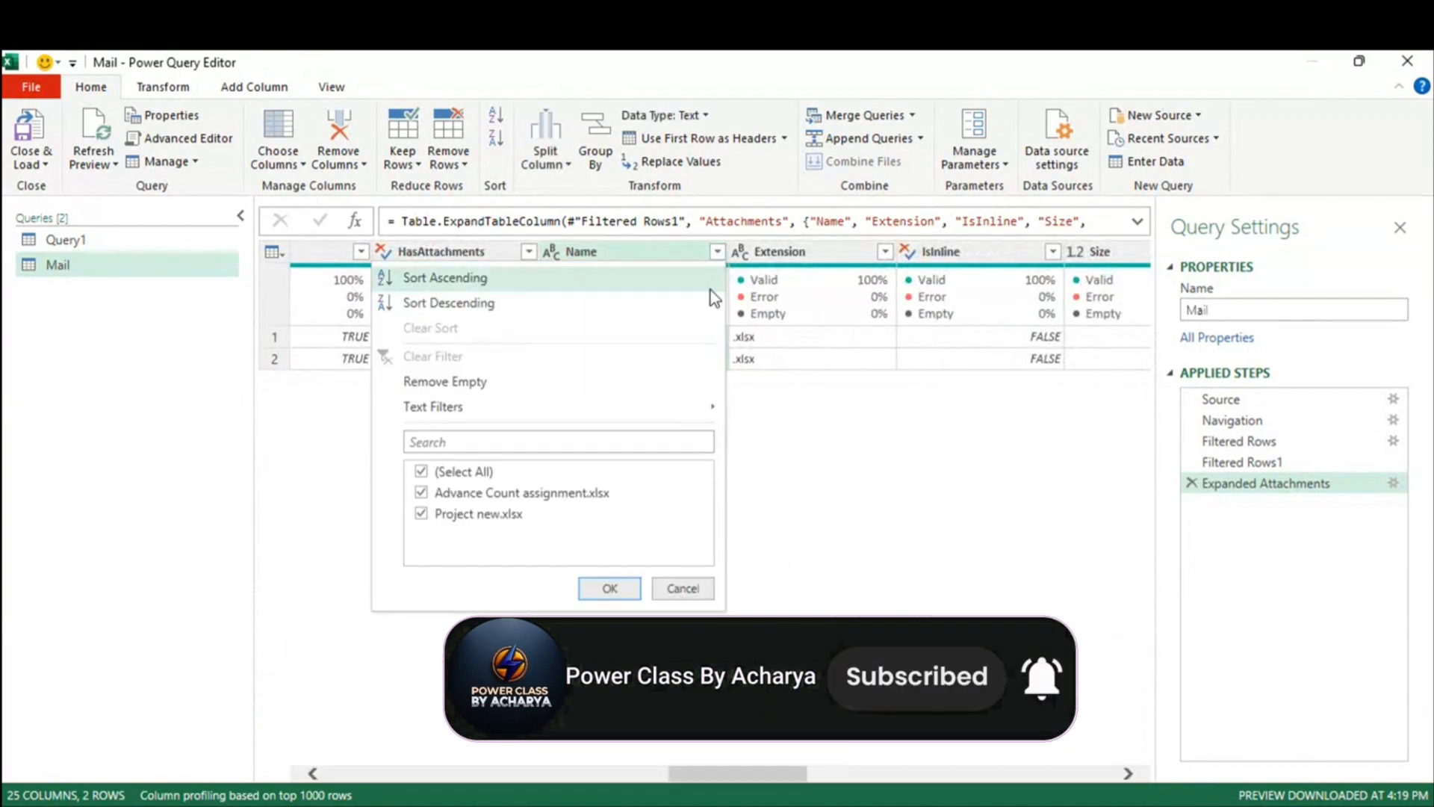
pyautogui.click(421, 493)
pyautogui.click(617, 591)
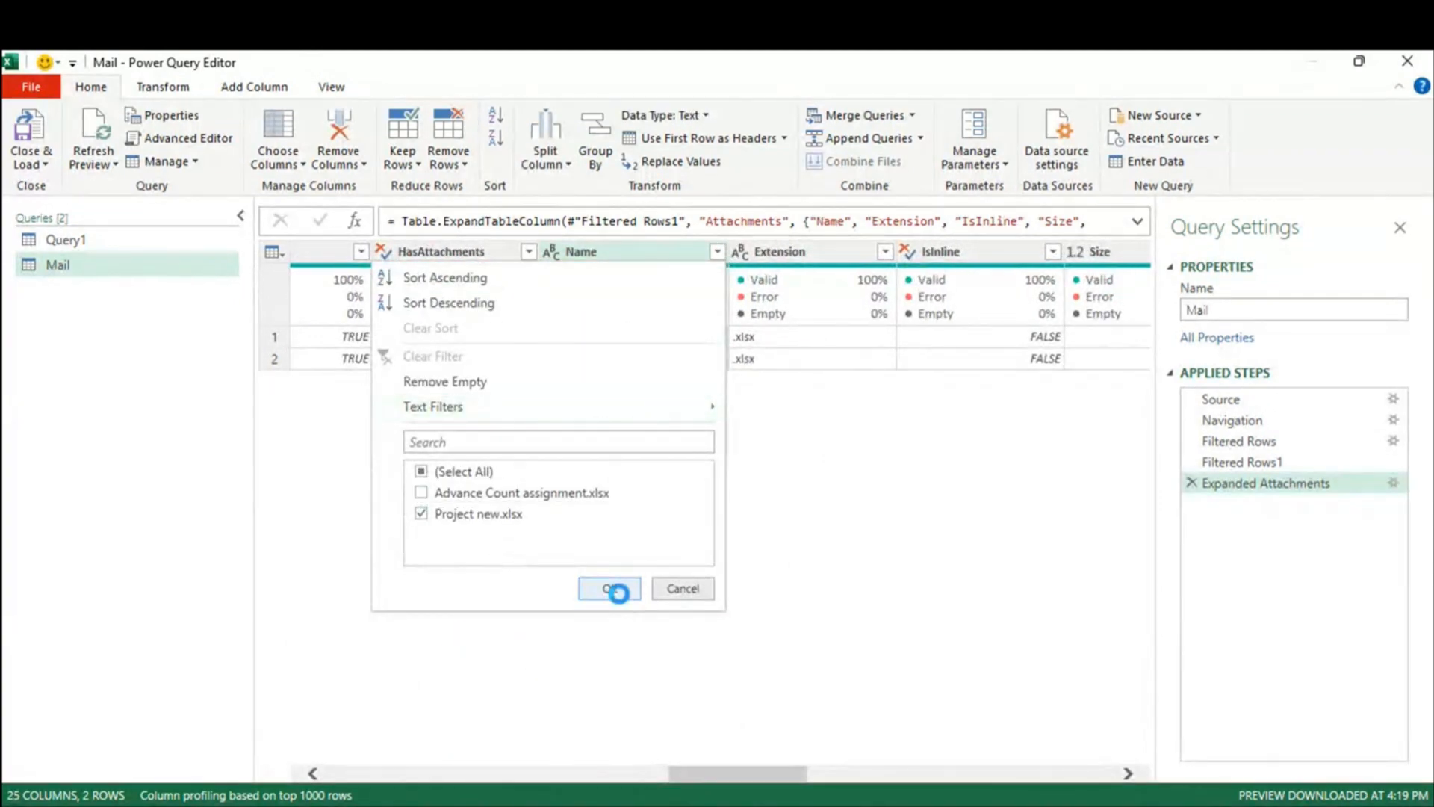
pyautogui.click(716, 256)
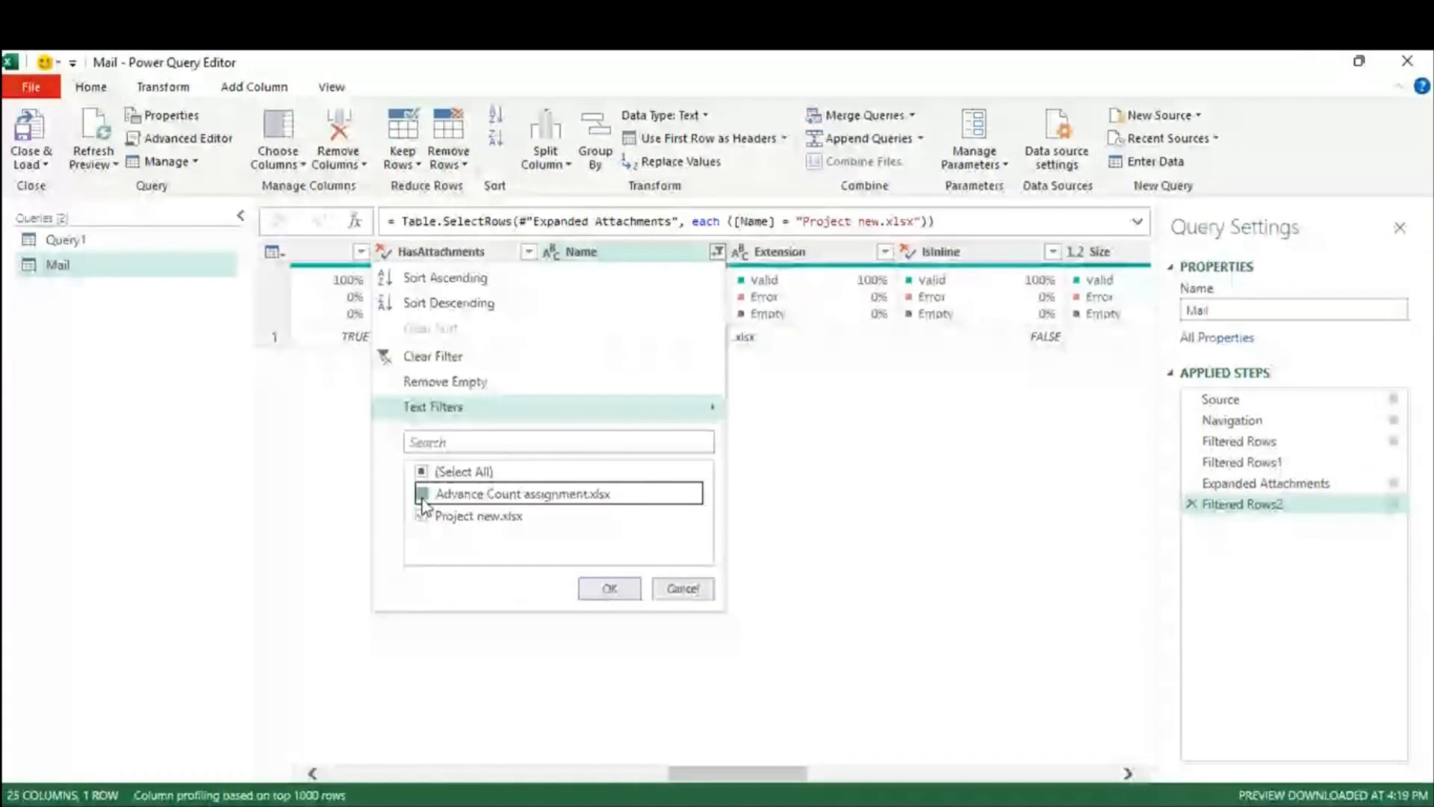
pyautogui.click(423, 495)
pyautogui.click(422, 515)
pyautogui.click(610, 589)
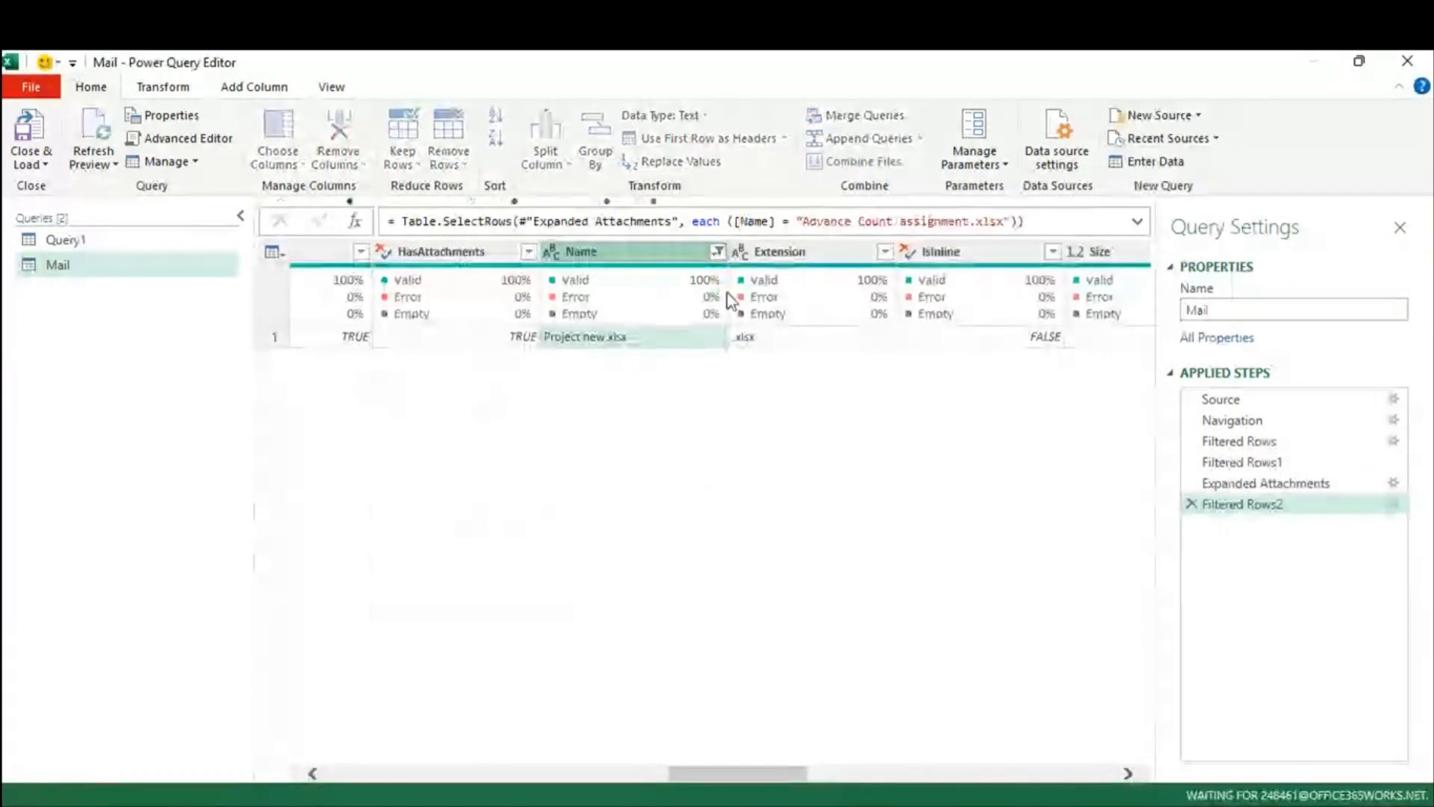
pyautogui.click(1190, 505)
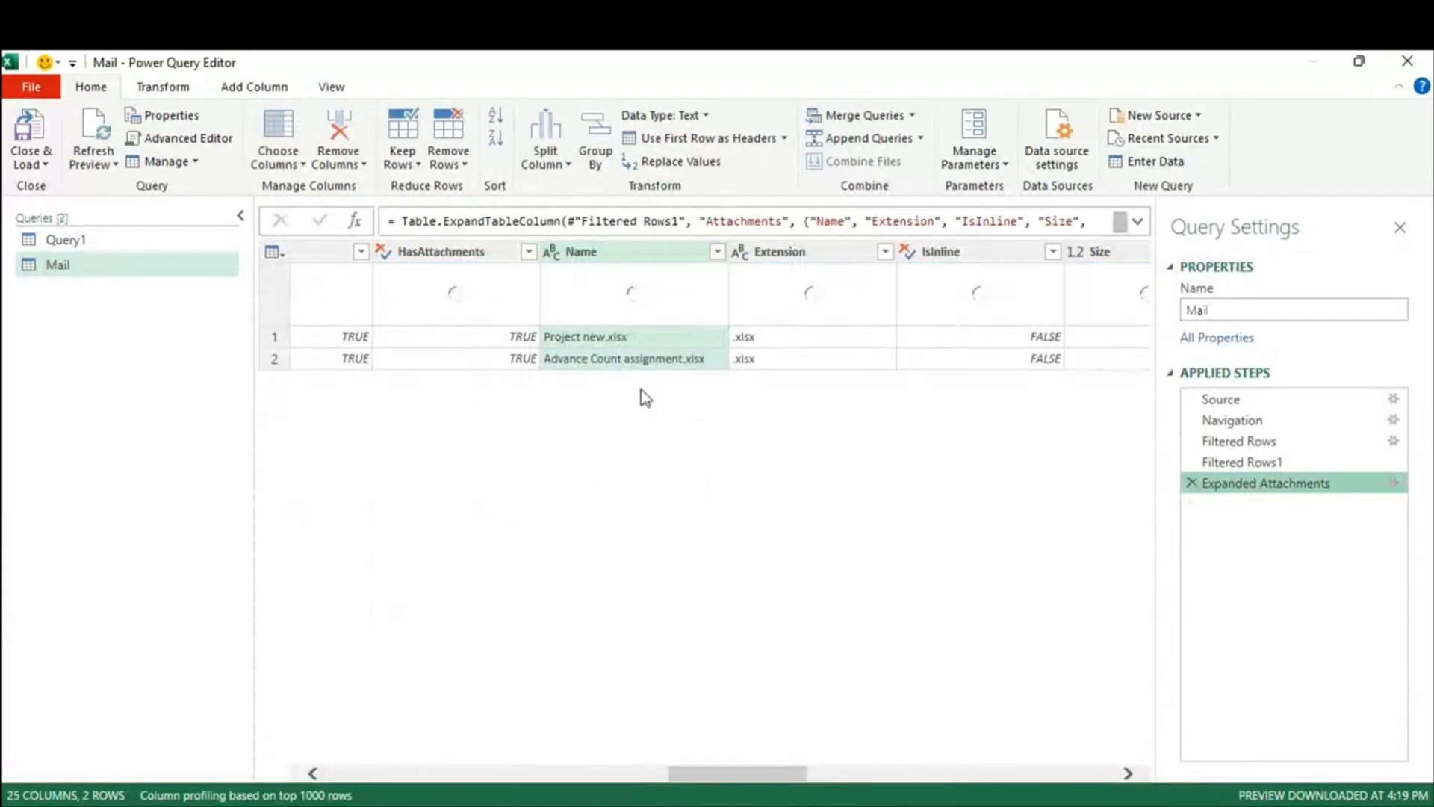
pyautogui.moveTo(769, 773); pyautogui.dragTo(949, 800)
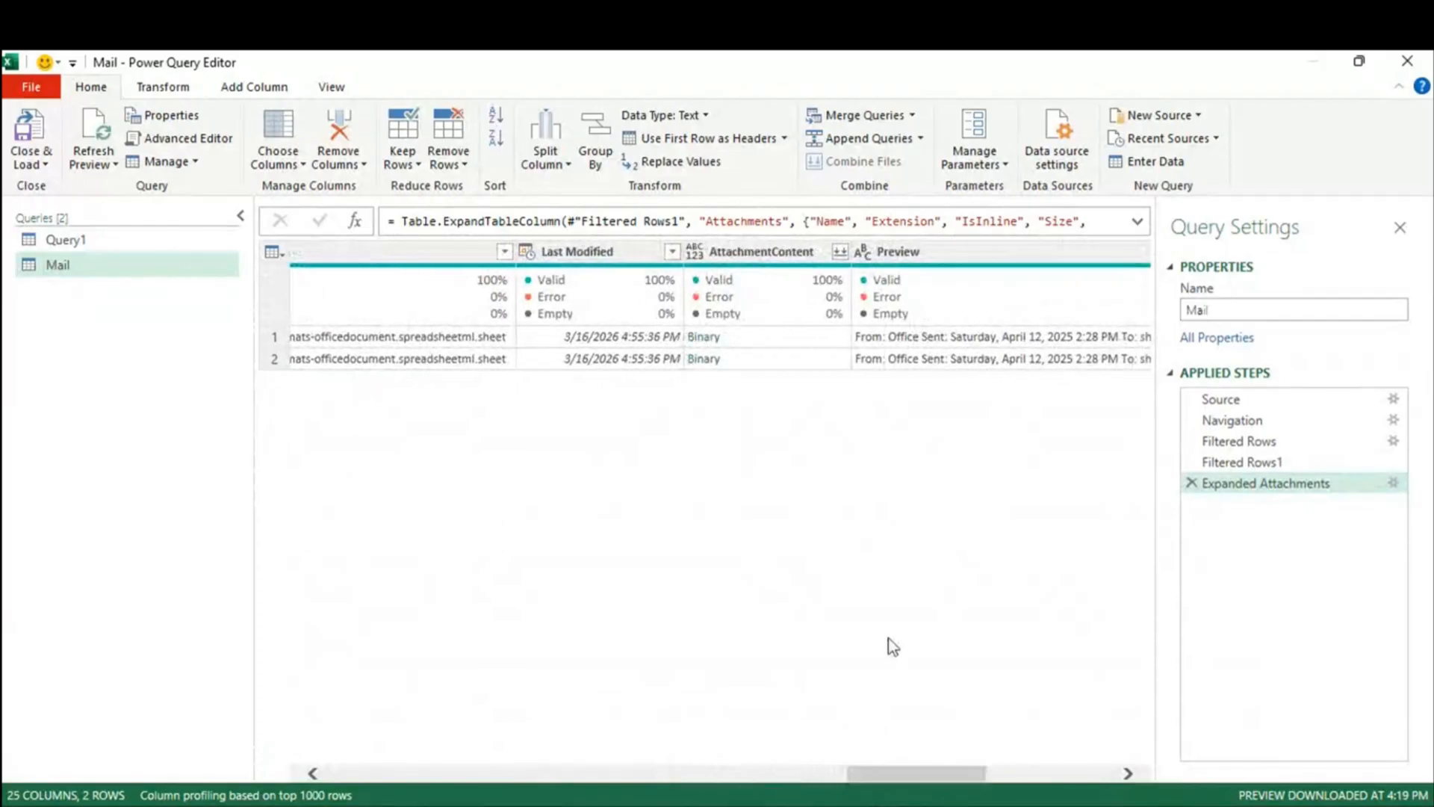
pyautogui.click(750, 342)
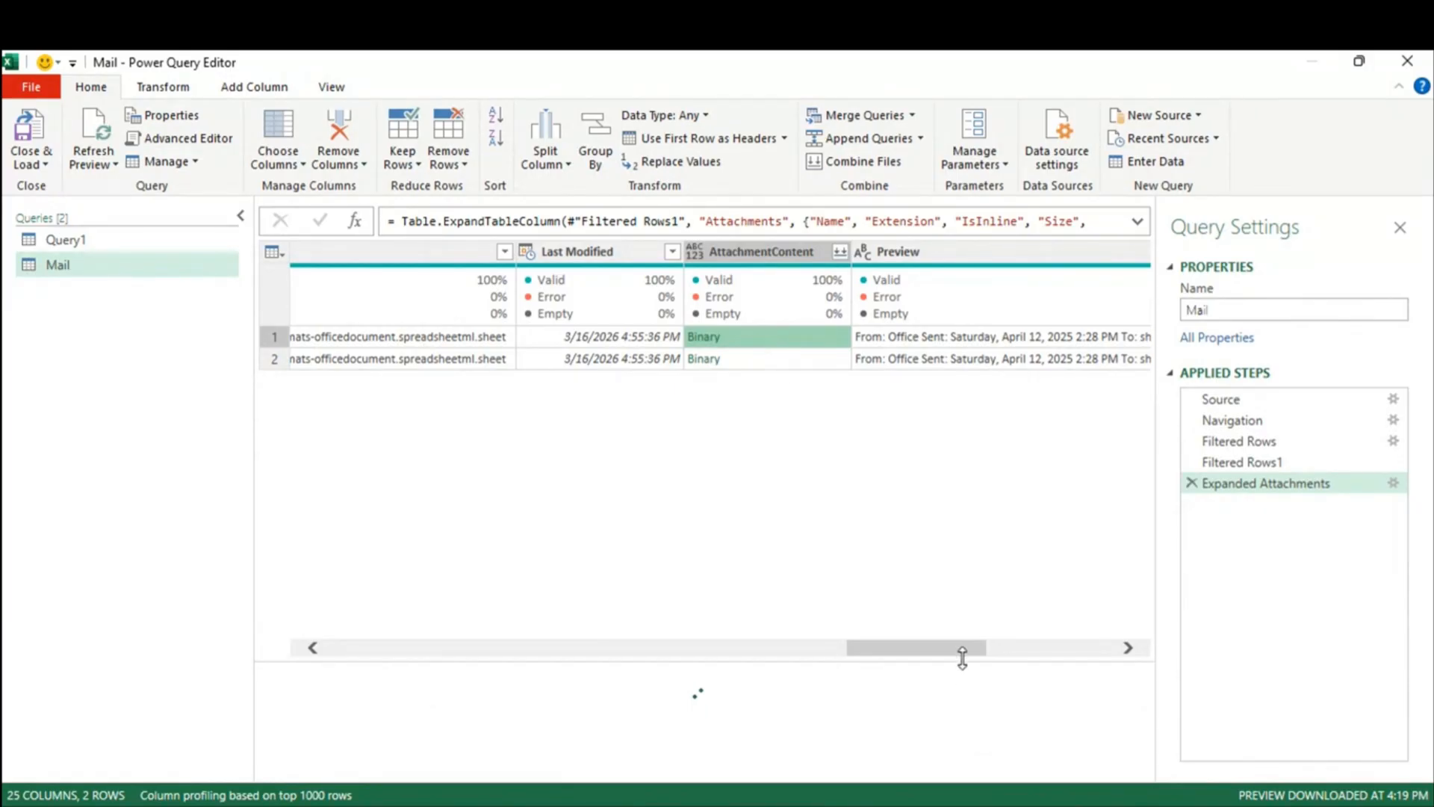
pyautogui.moveTo(954, 655)
pyautogui.mouseDown()
pyautogui.moveTo(1125, 658)
pyautogui.moveTo(954, 657)
pyautogui.mouseUp()
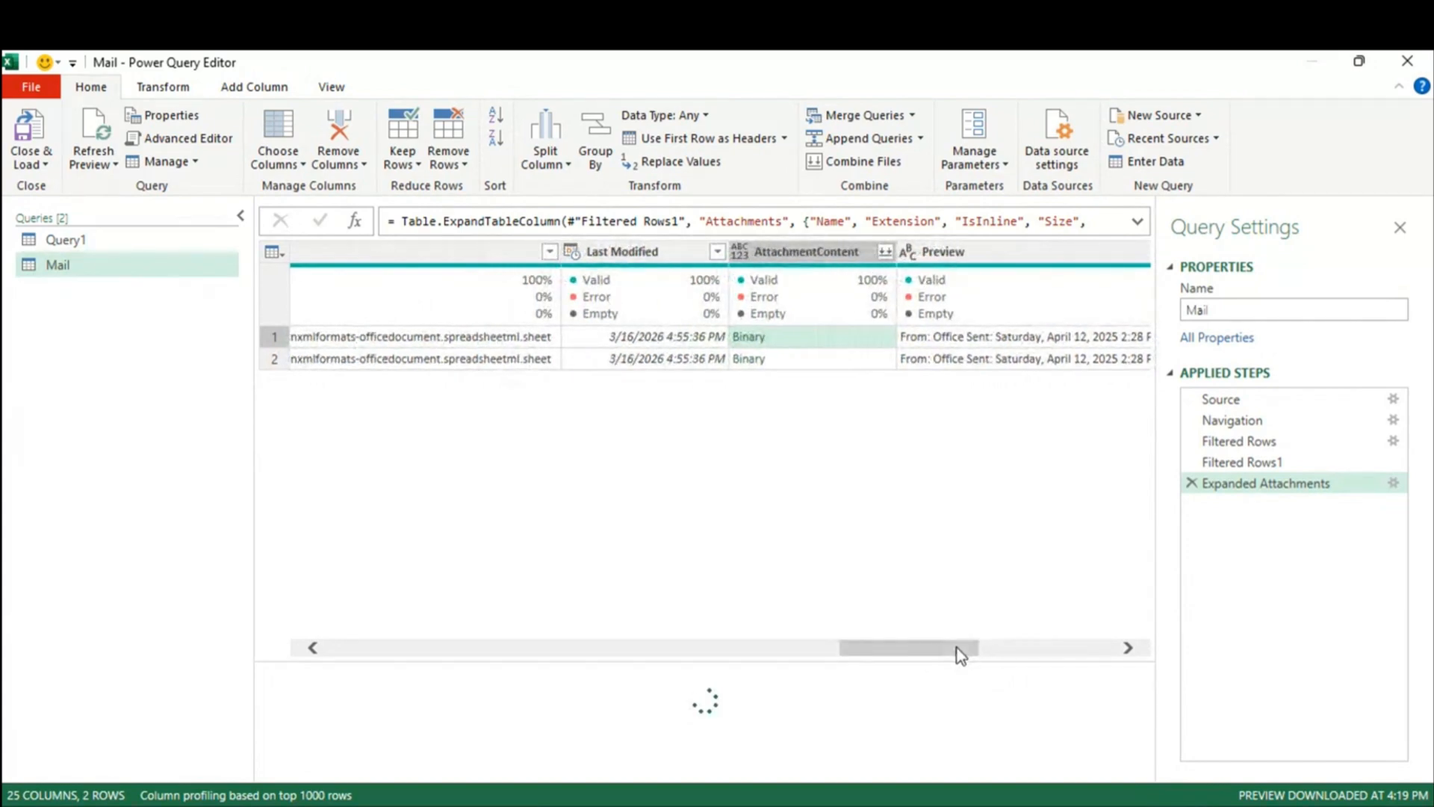
pyautogui.moveTo(957, 648); pyautogui.dragTo(962, 648)
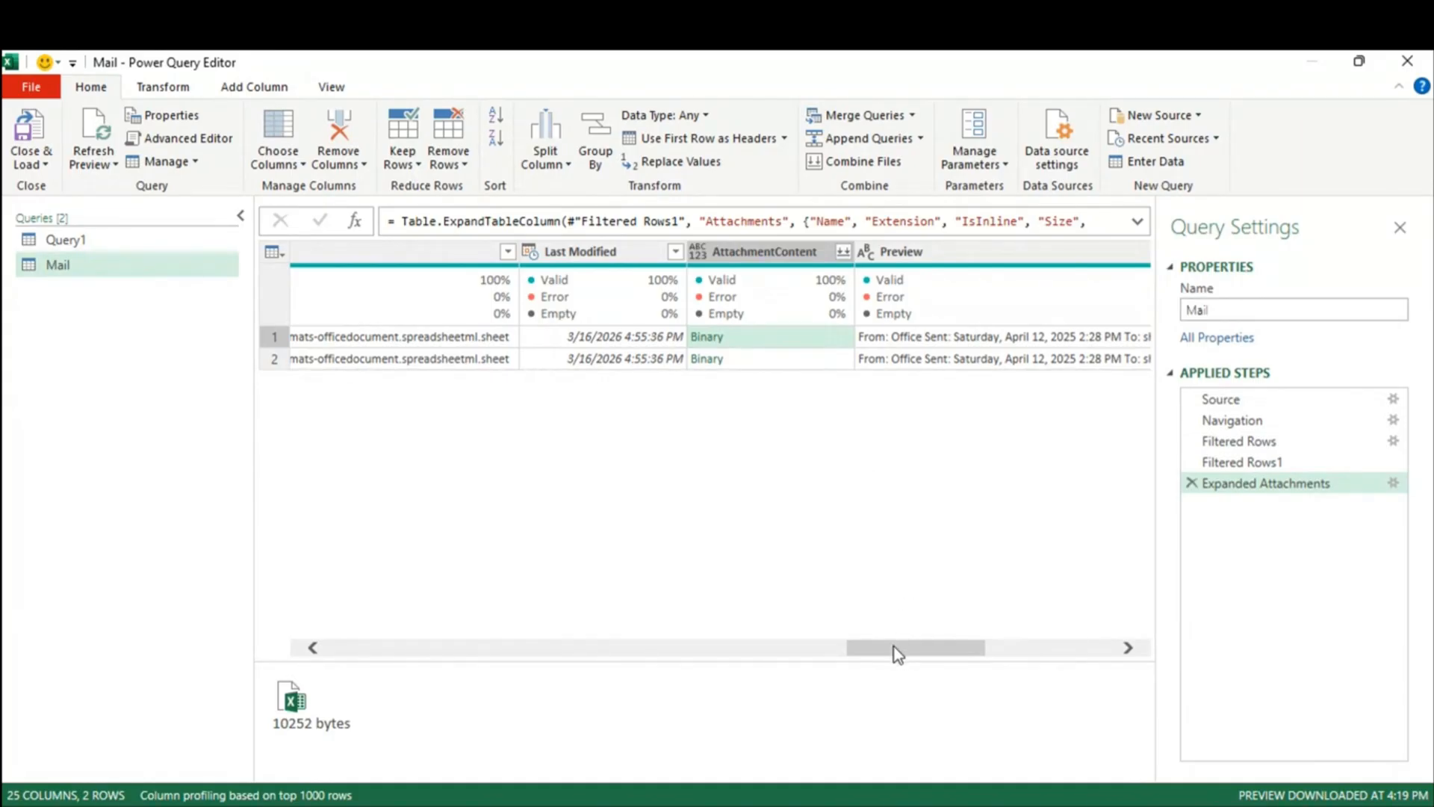
pyautogui.moveTo(897, 654); pyautogui.dragTo(735, 658)
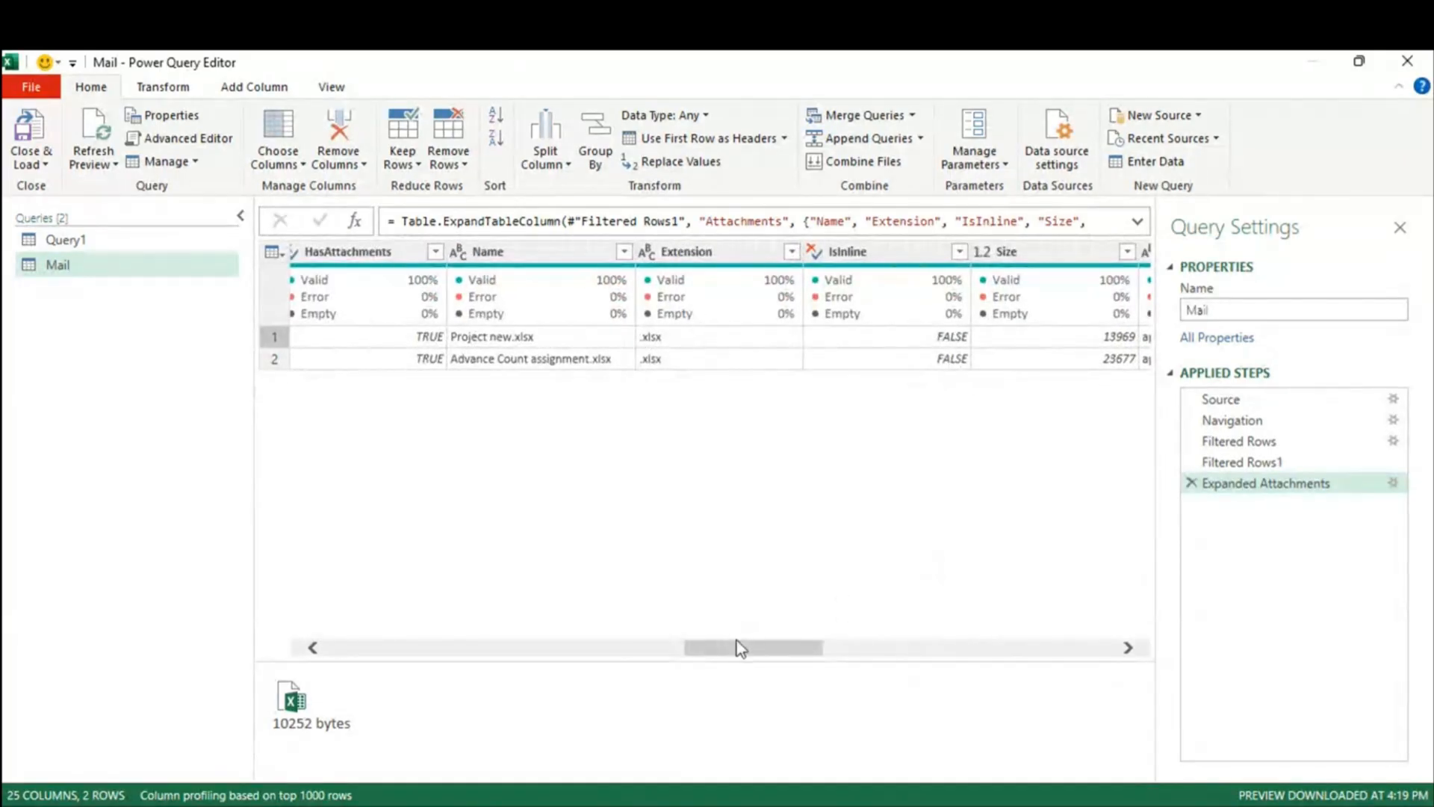
pyautogui.click(792, 252)
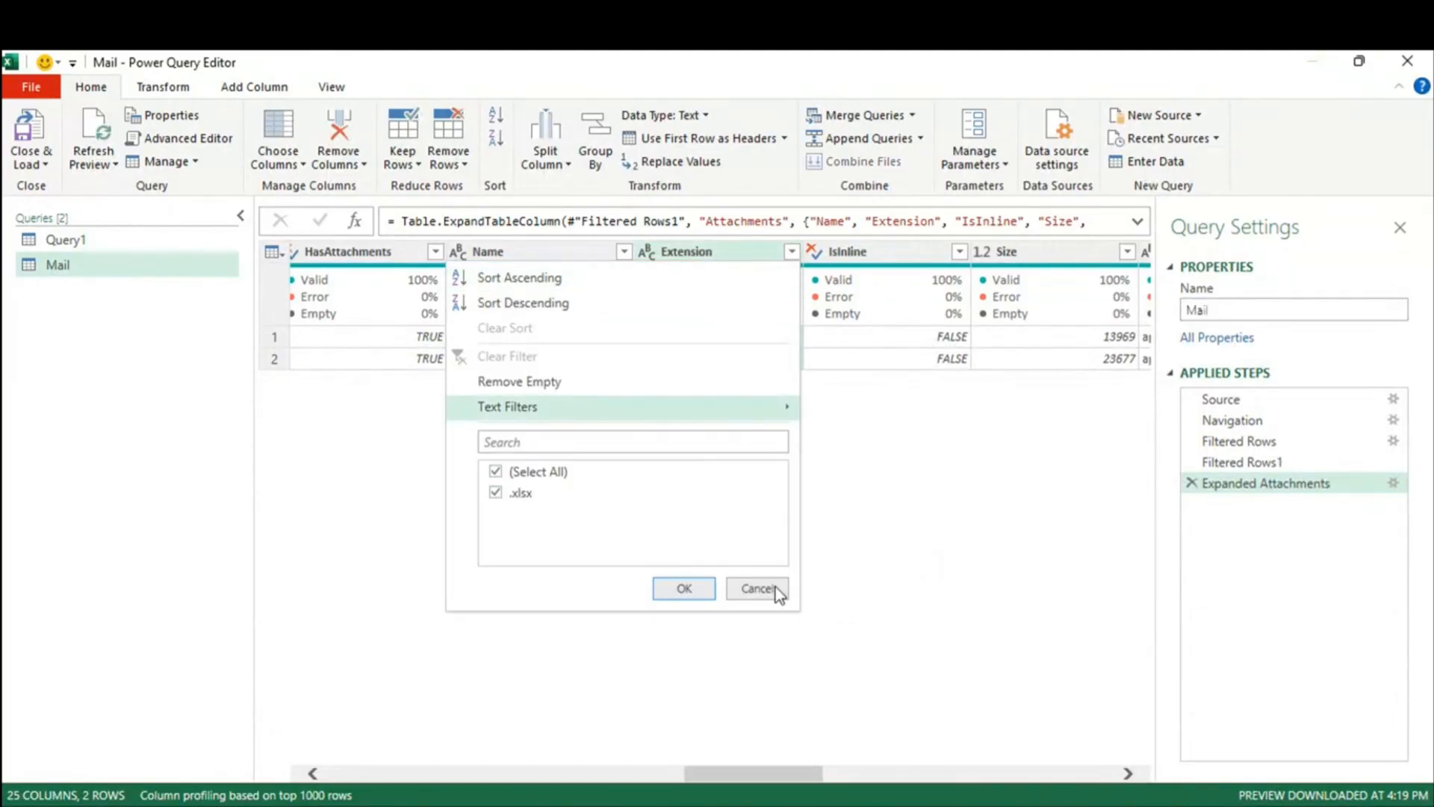
pyautogui.click(774, 589)
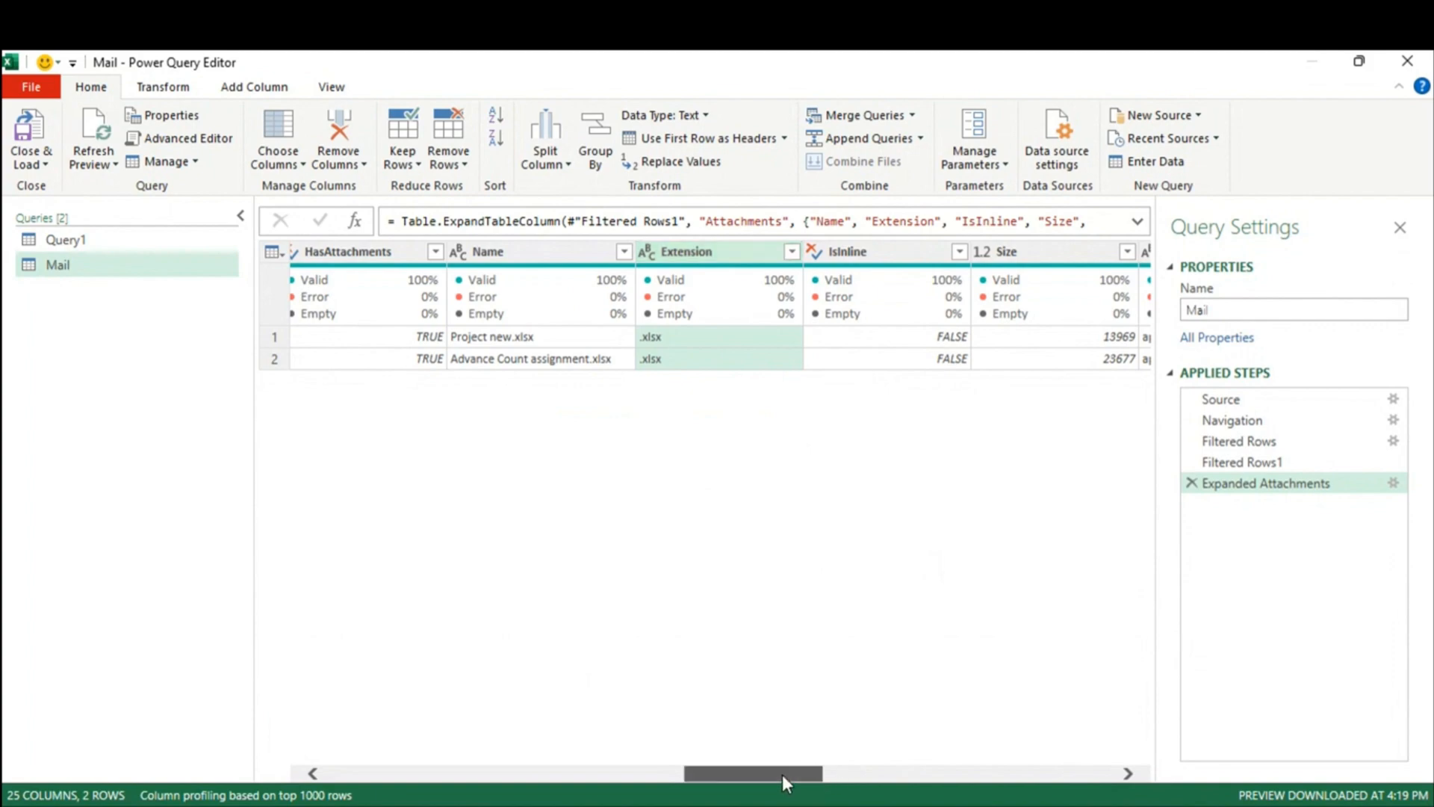
pyautogui.moveTo(783, 774); pyautogui.dragTo(962, 778)
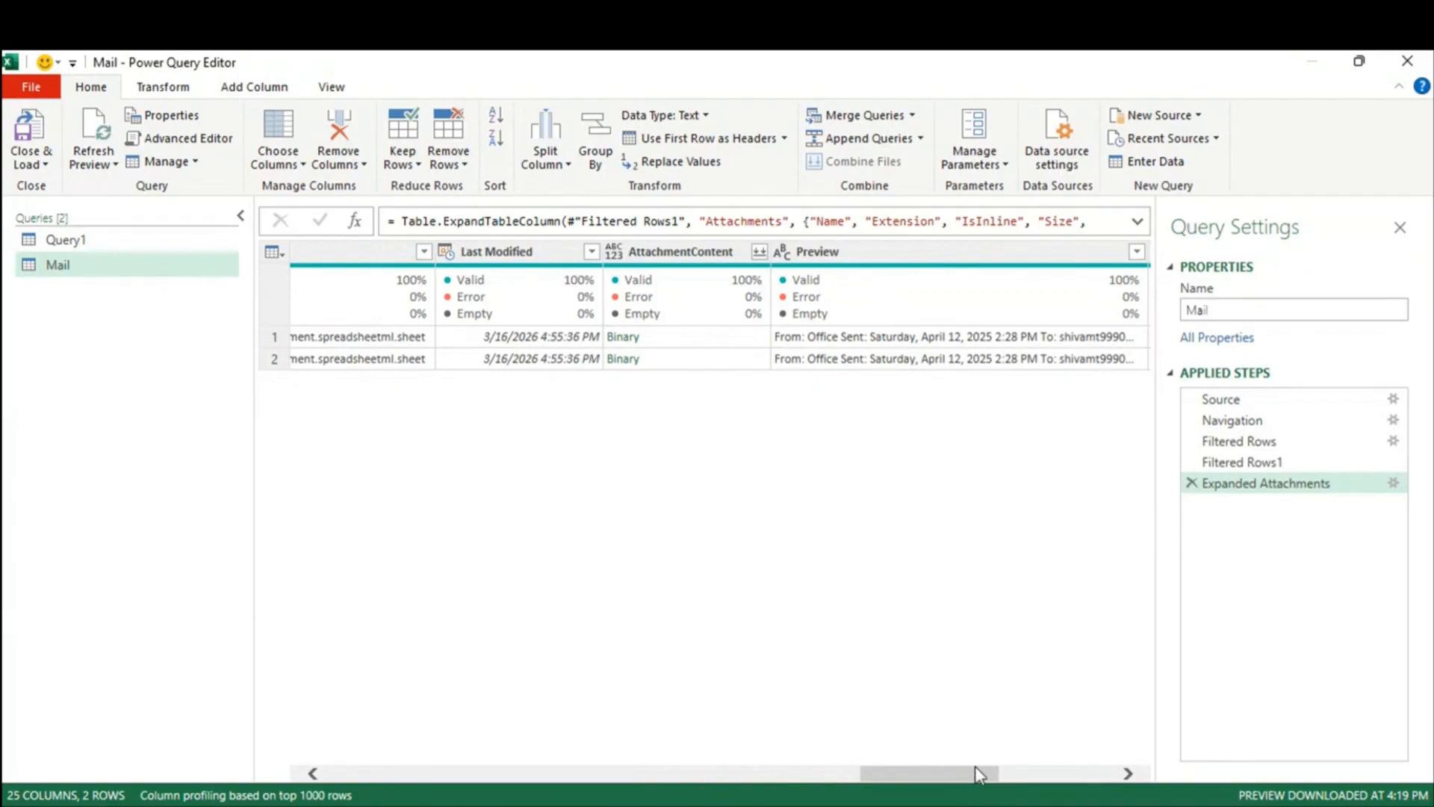